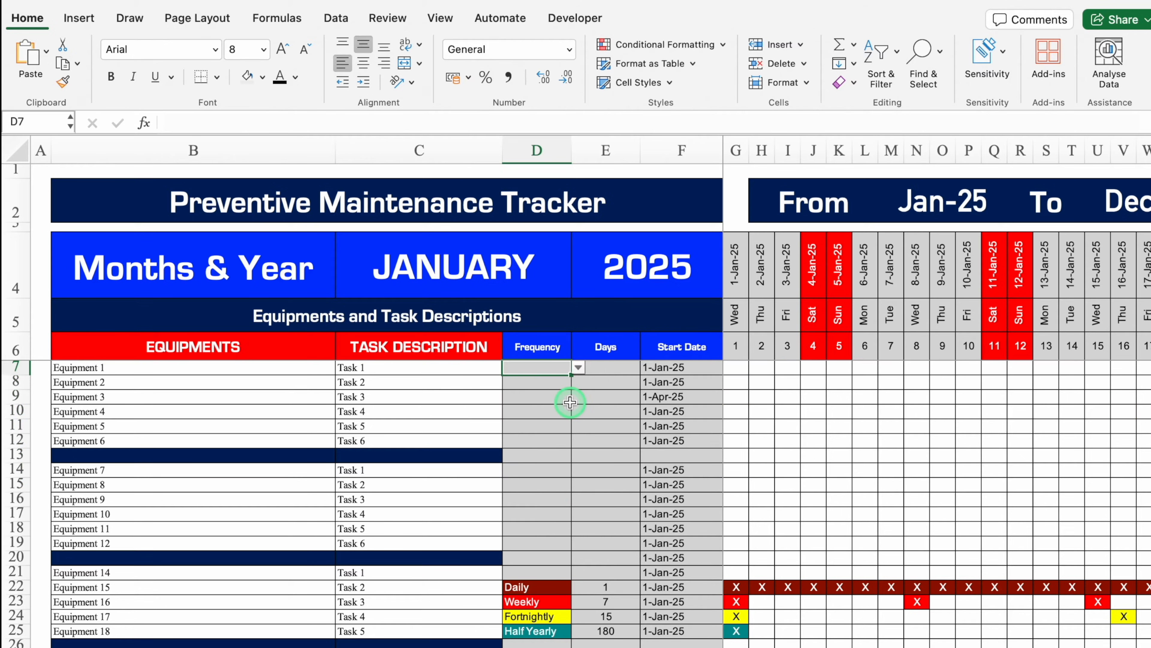
Try the Daily, Weekly and Fortnightly frequencies for Equipment 1, and return it to Daily.
click(579, 367)
click(535, 386)
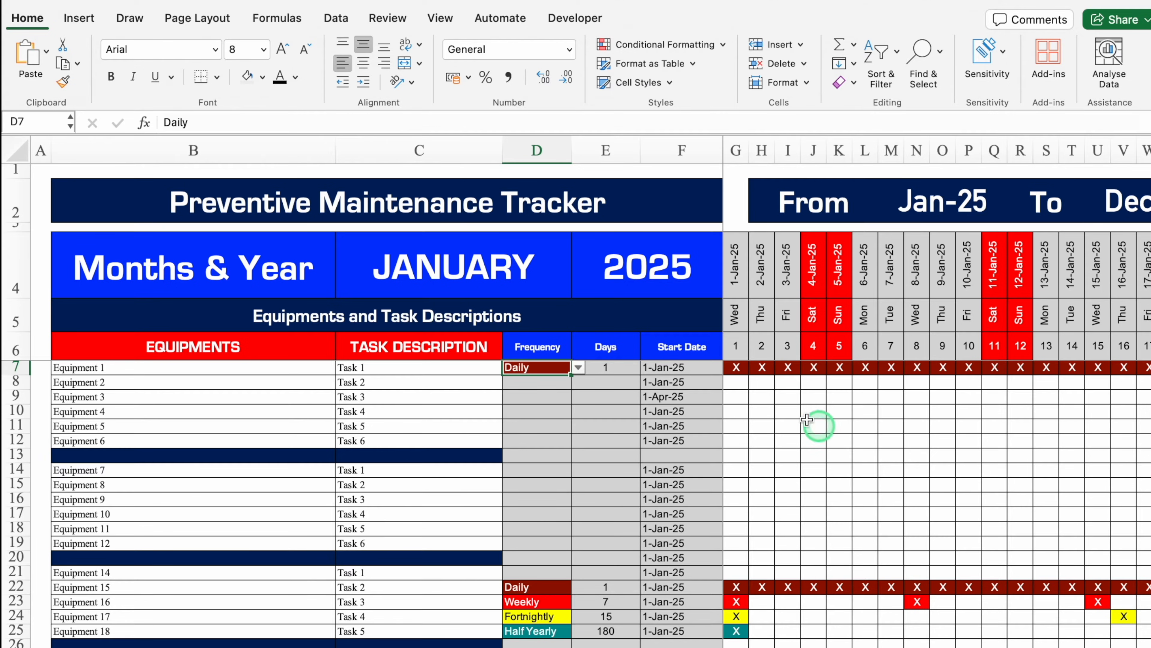
click(578, 367)
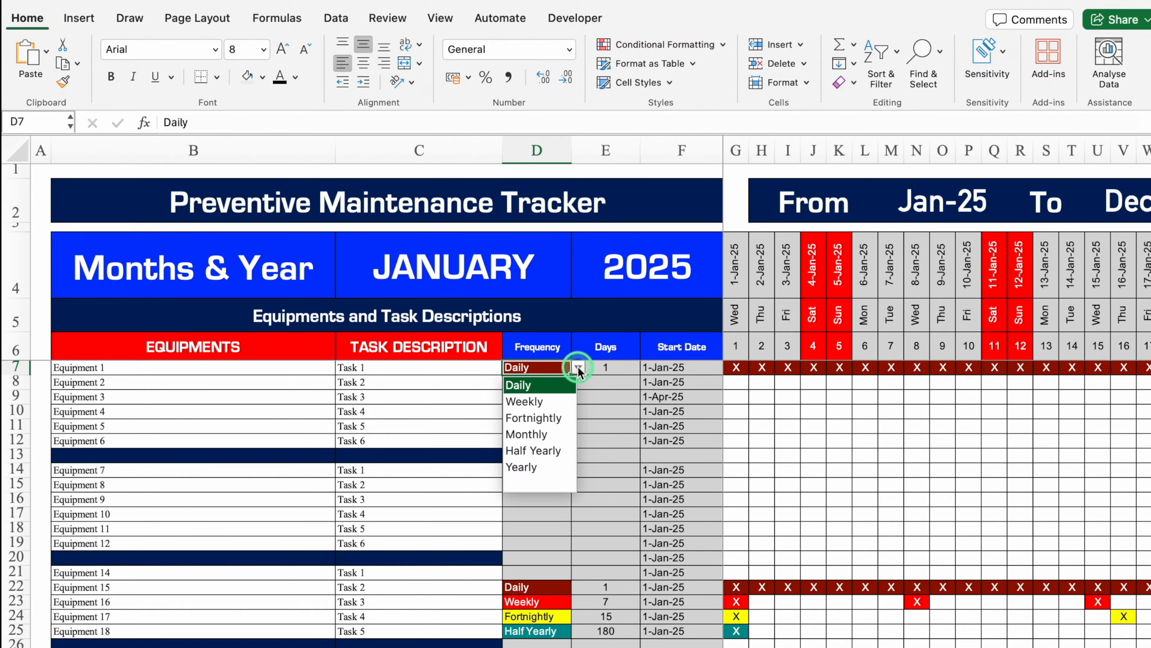
click(530, 401)
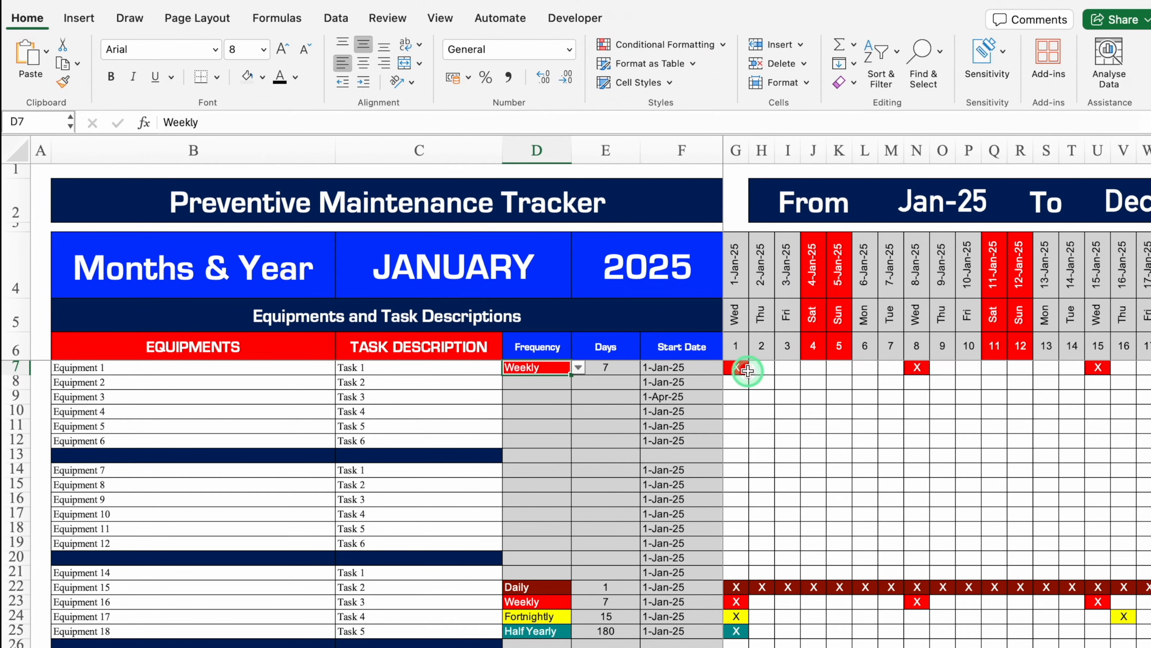
click(578, 367)
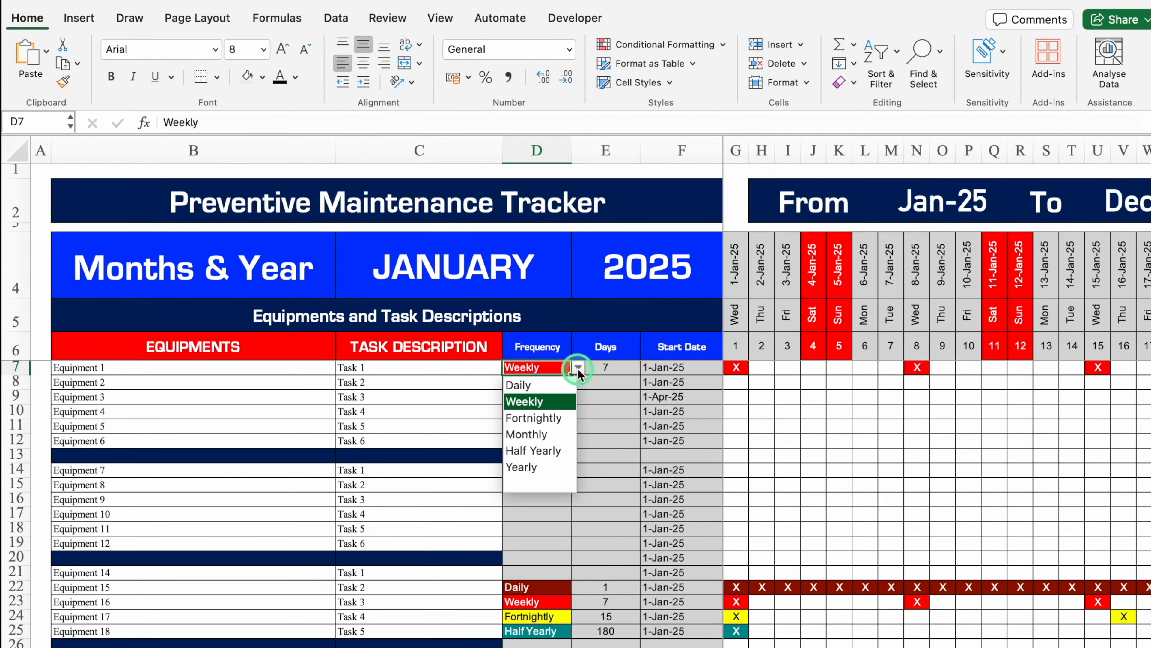
click(559, 419)
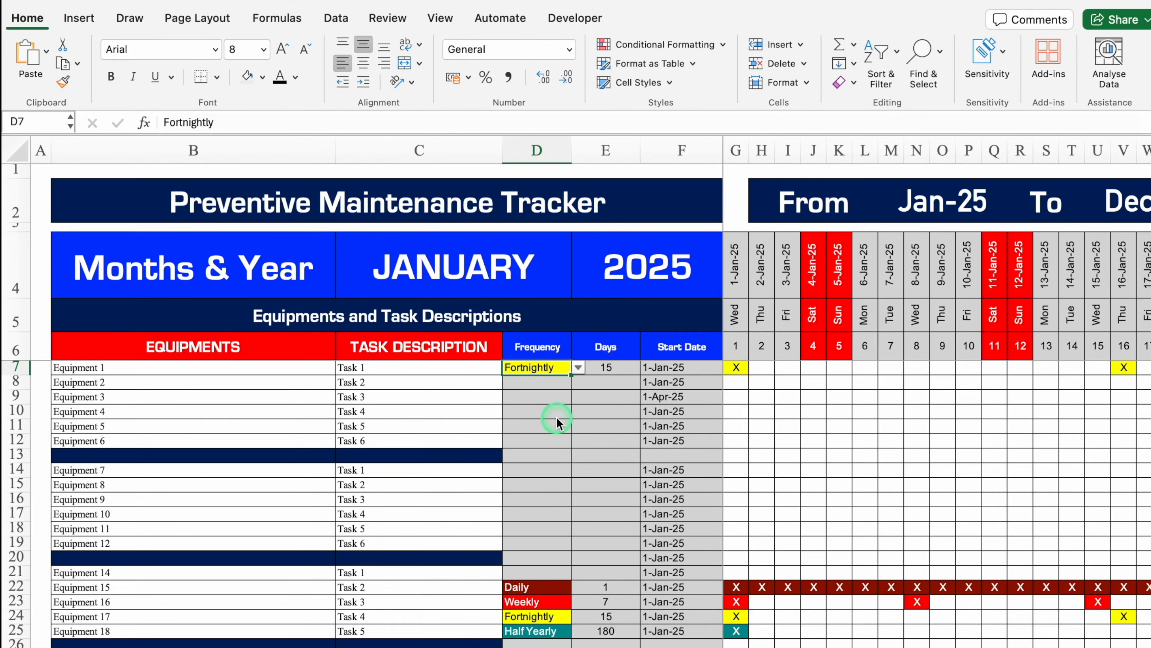
click(579, 367)
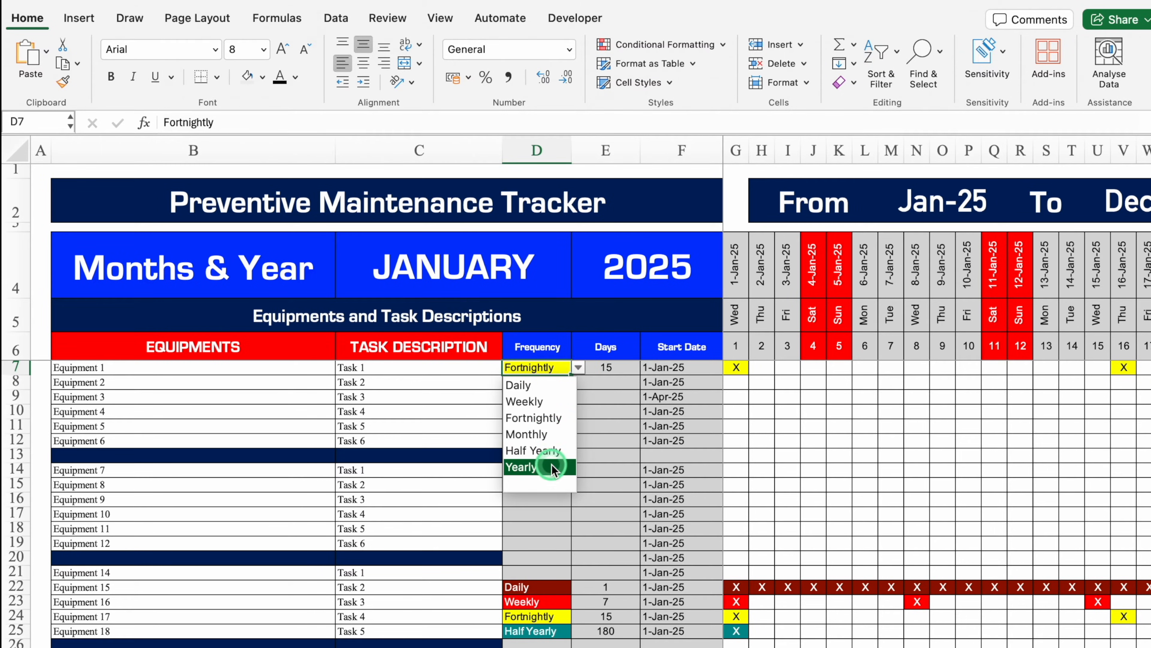
click(565, 368)
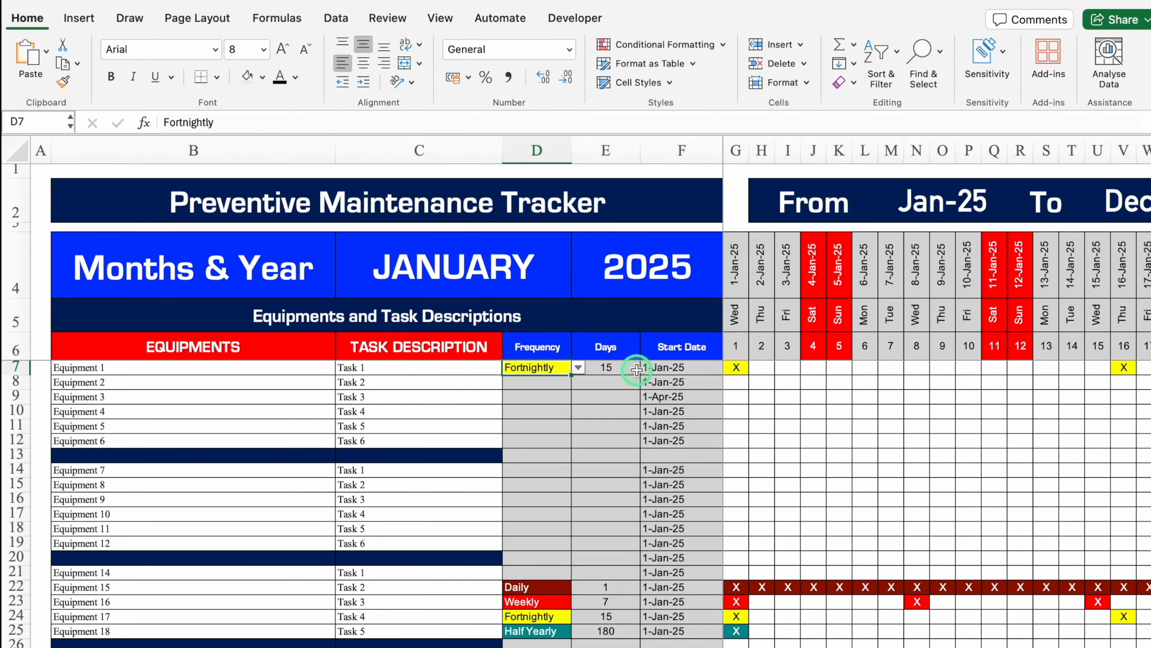
click(579, 368)
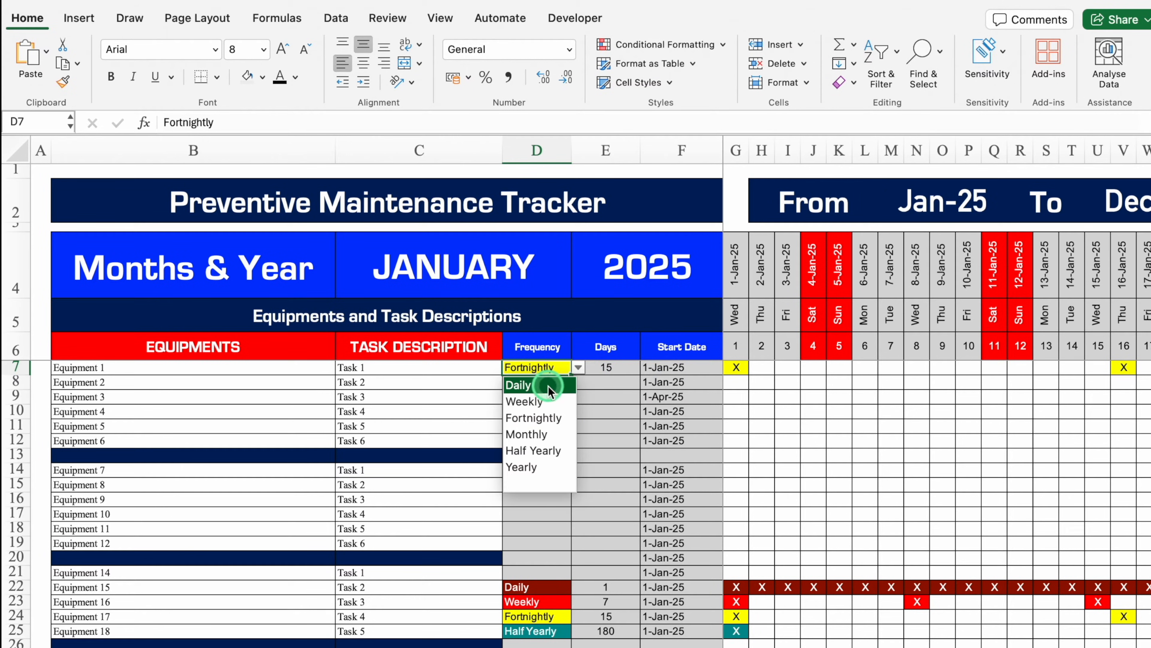
click(547, 387)
Set Equipment 1's frequency to Monthly and its start date to 1-Feb-25.
click(578, 368)
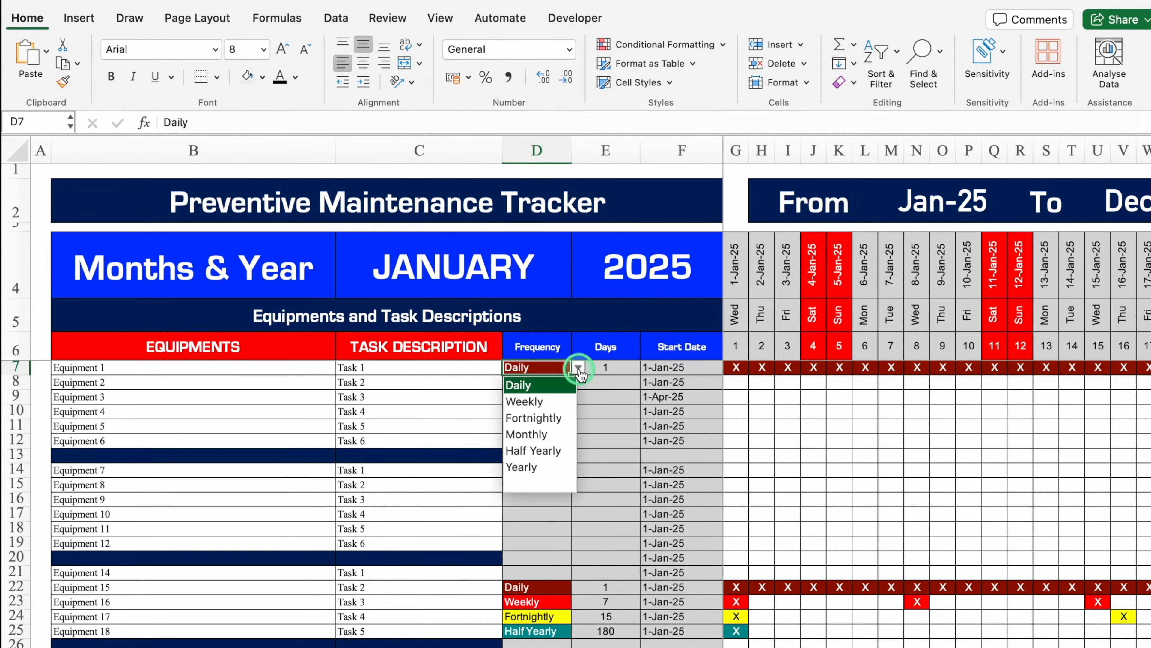
click(547, 435)
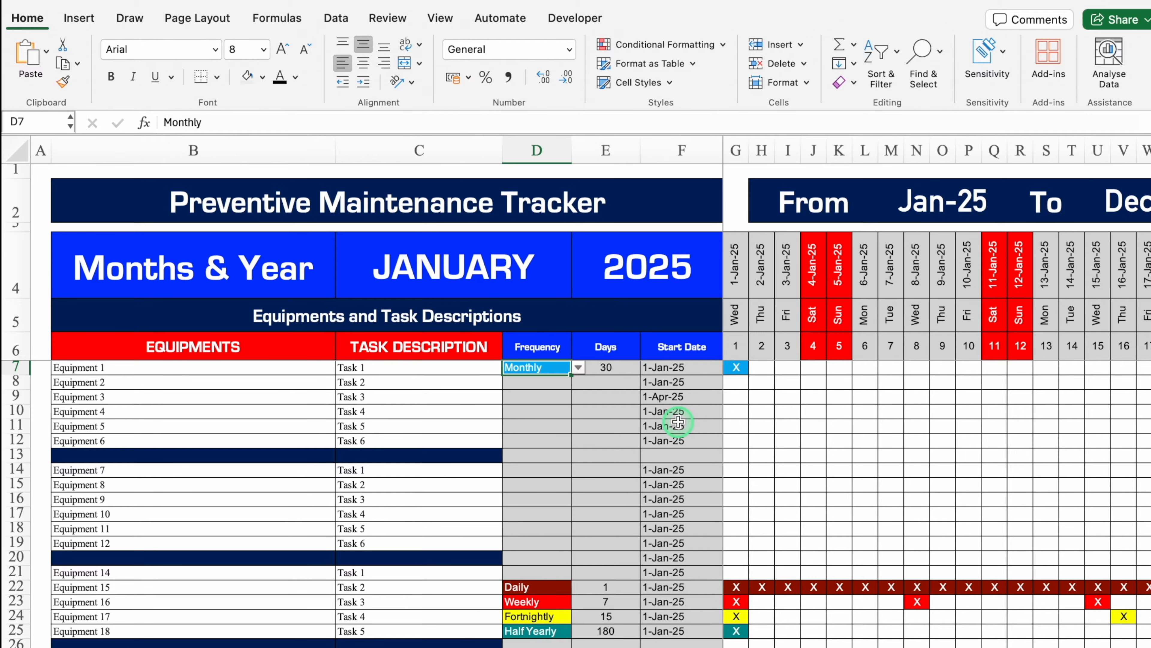
click(681, 367)
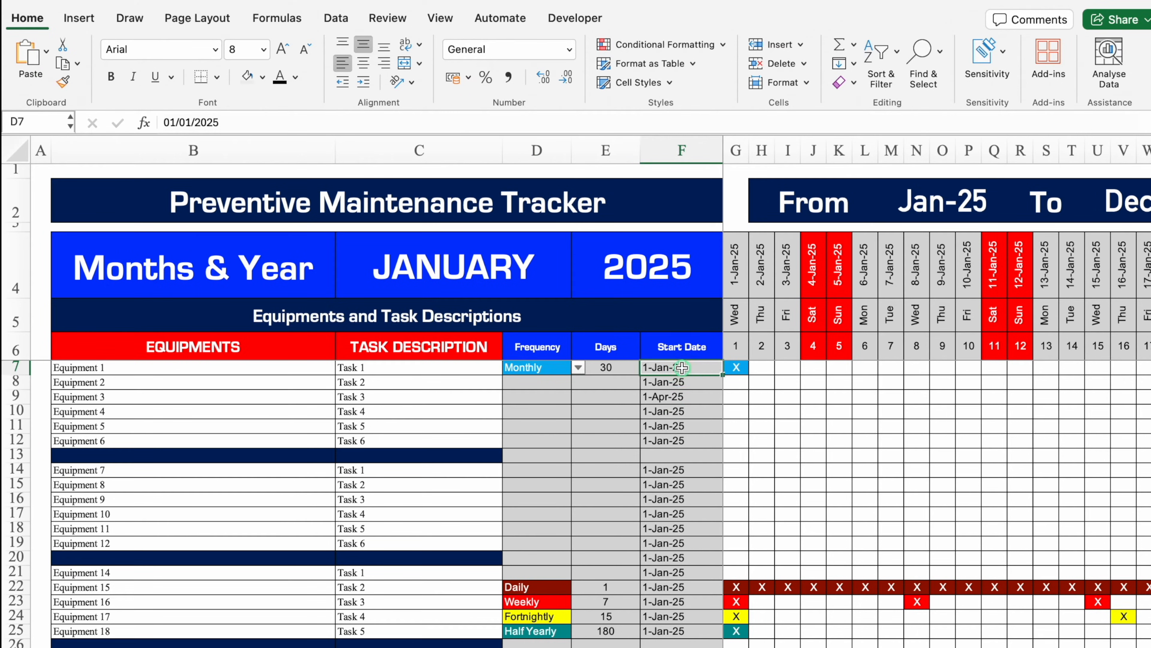
click(191, 122)
key(BackSpace)
text(2)
key(Return)
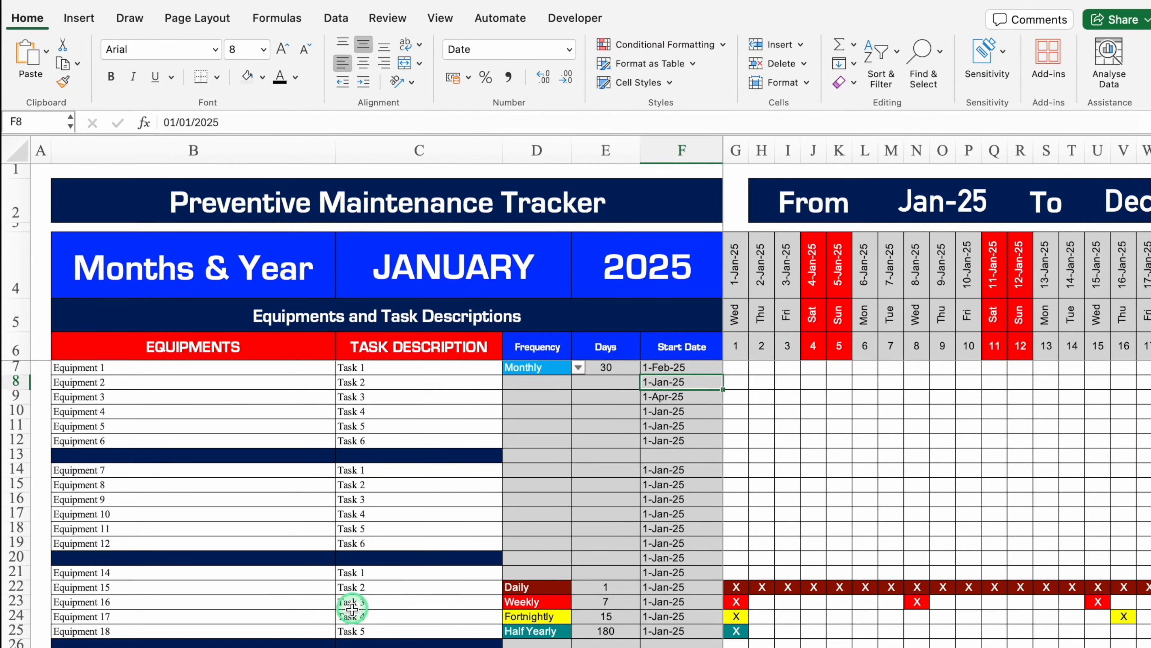
Examine the scheduled maintenance marks of Equipment 1 across the tracker's calendar dates.
scroll(43, 644, right, 15)
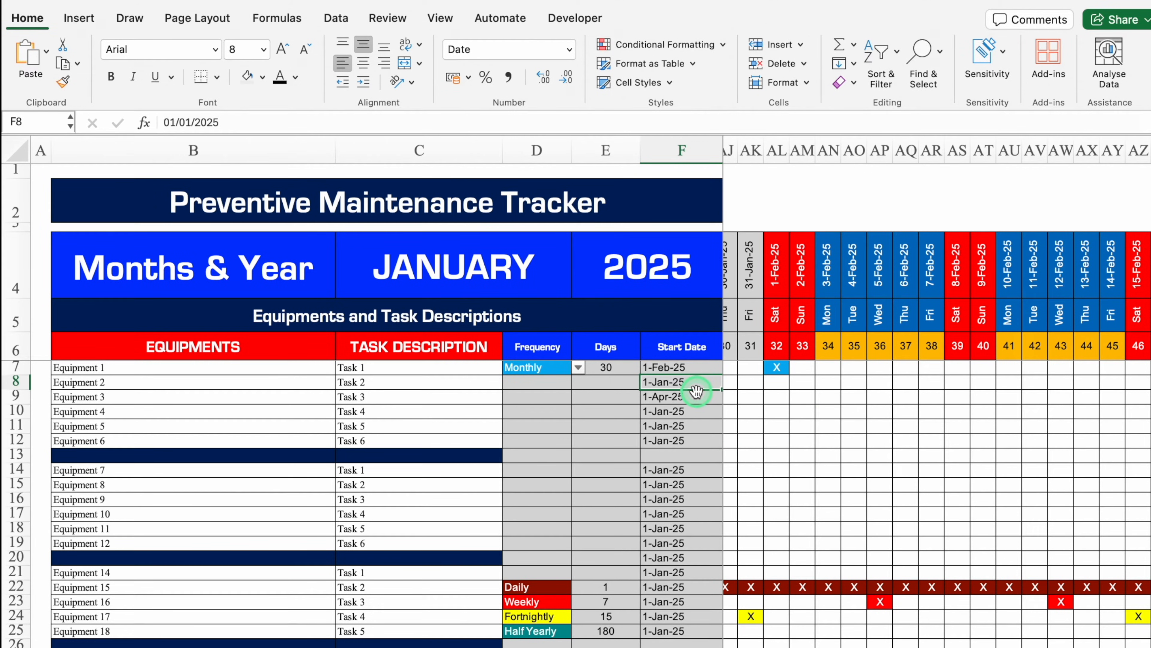
scroll(37, 639, left, 15)
scroll(36, 641, right, 20)
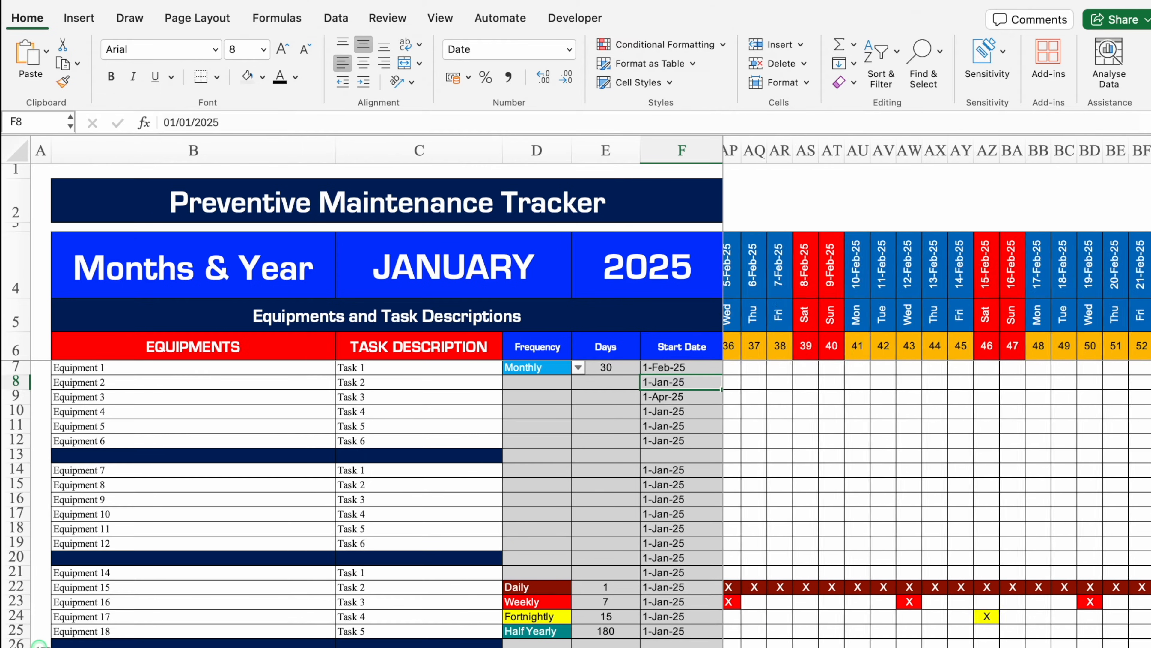
scroll(51, 643, right, 20)
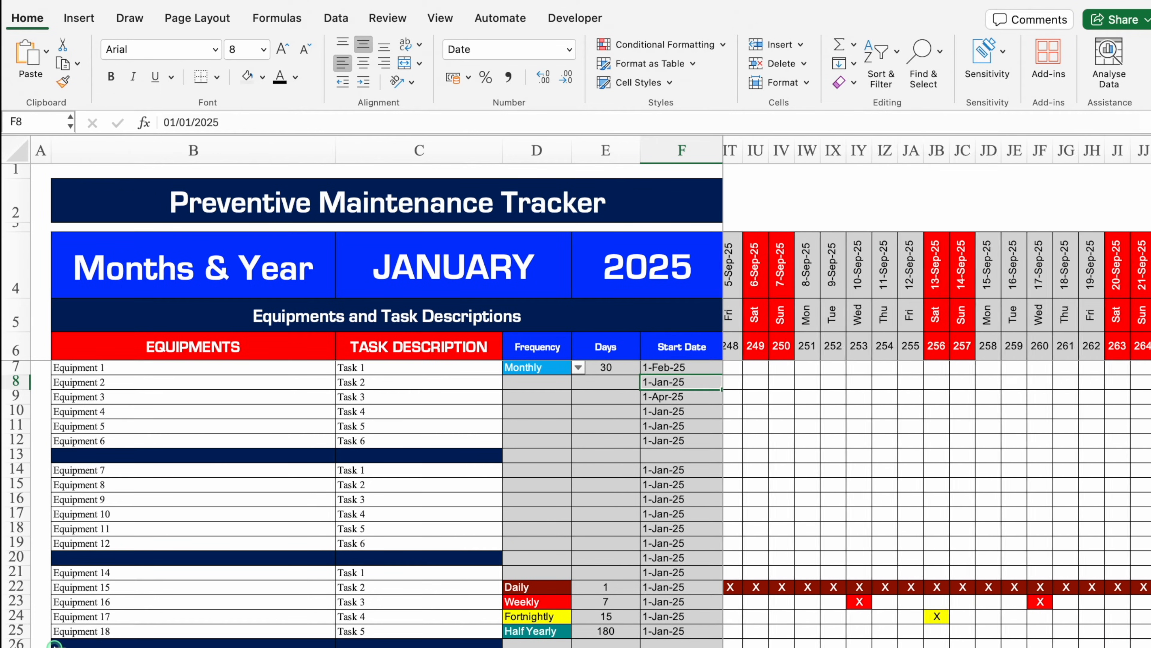
scroll(62, 643, right, 5)
scroll(61, 643, left, 20)
scroll(614, 332, down, 1)
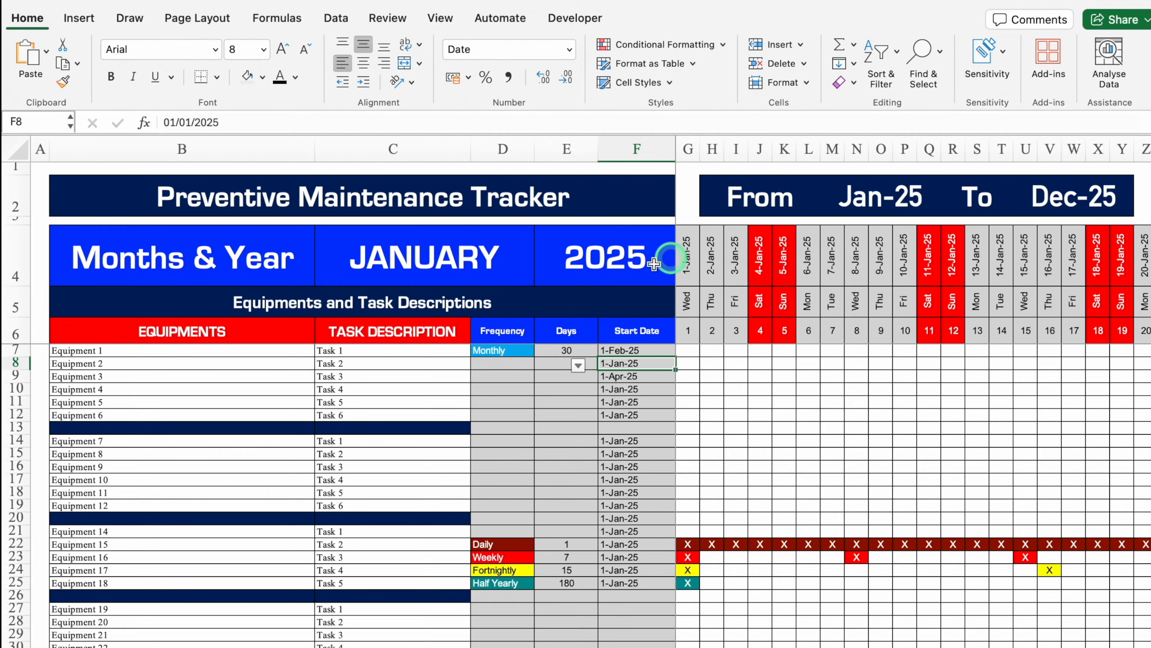
Change the tracker's month to FEBRUARY, followed by APRIL.
click(467, 277)
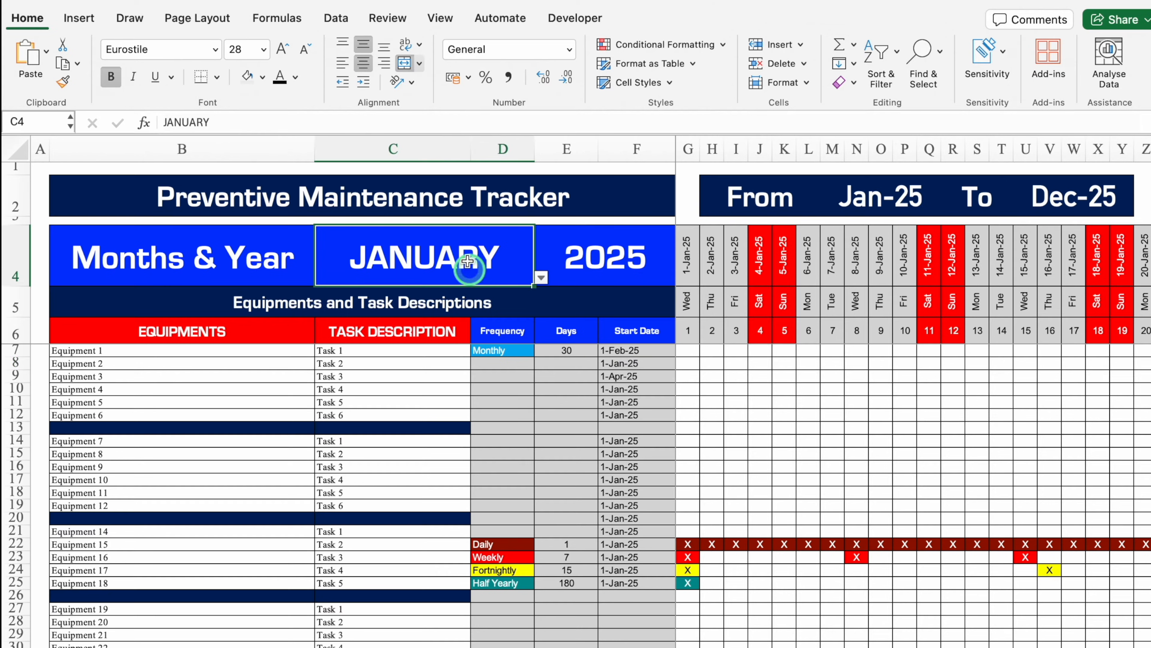
click(541, 277)
click(383, 313)
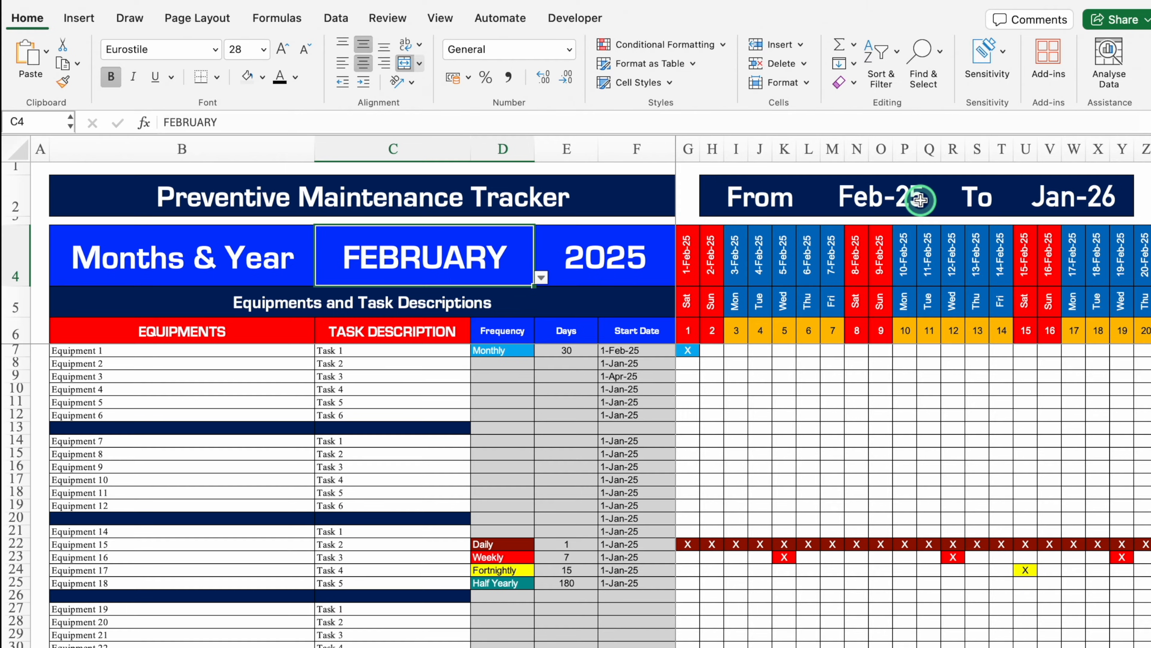
click(542, 278)
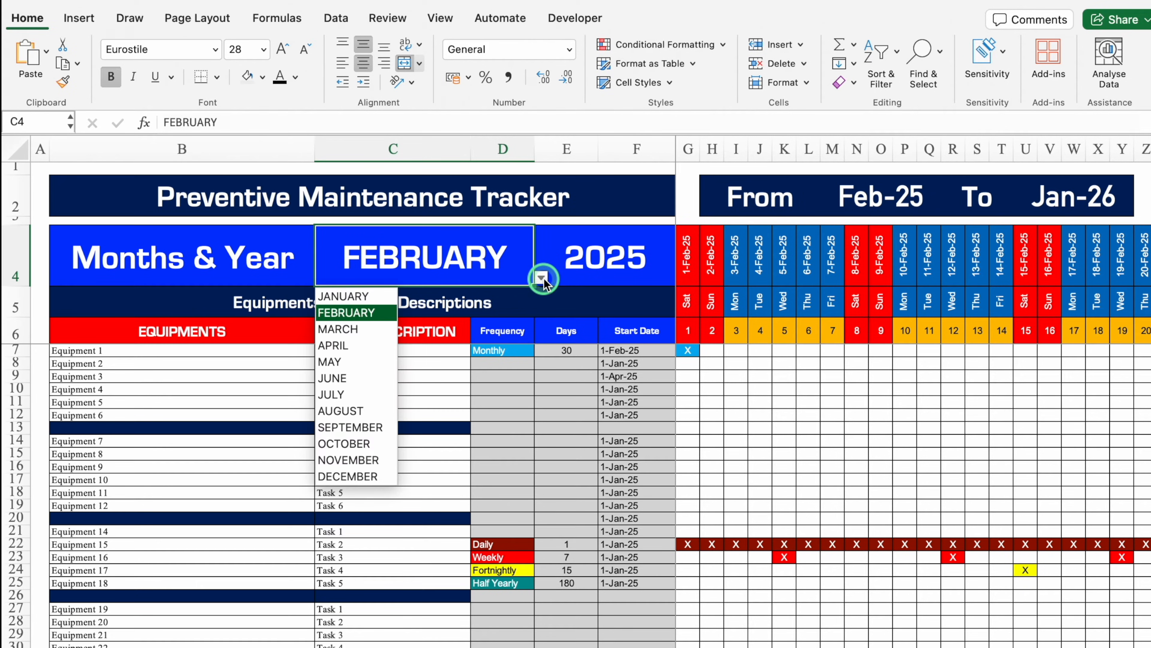
click(358, 345)
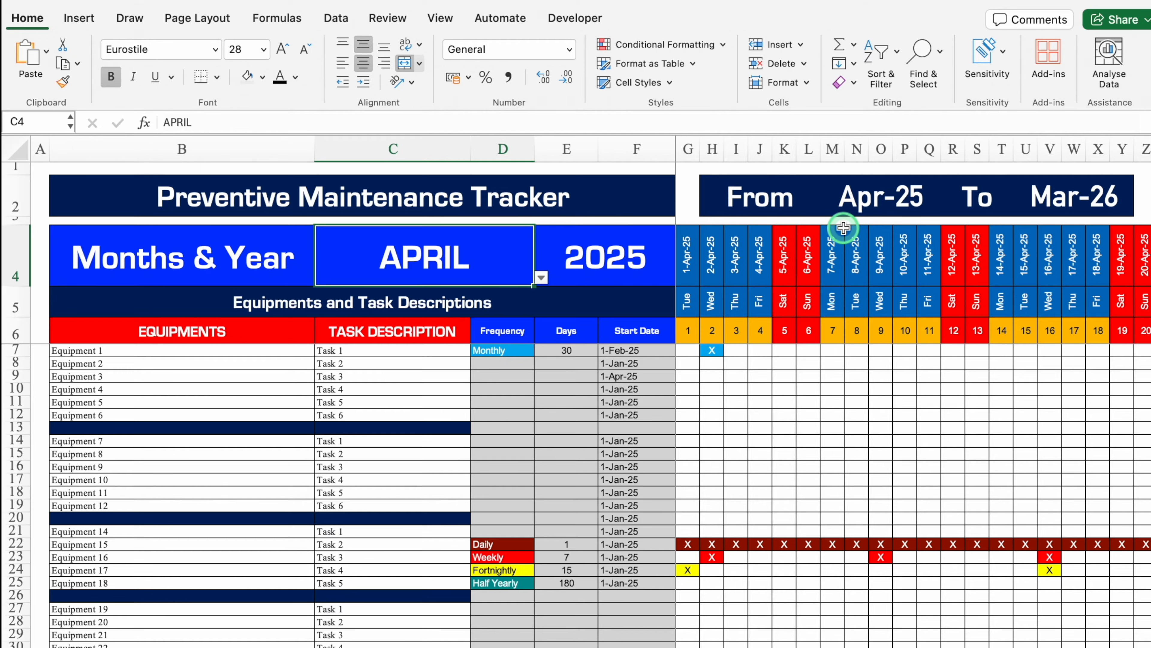
Set the tracker's year to 2026.
click(608, 250)
click(683, 278)
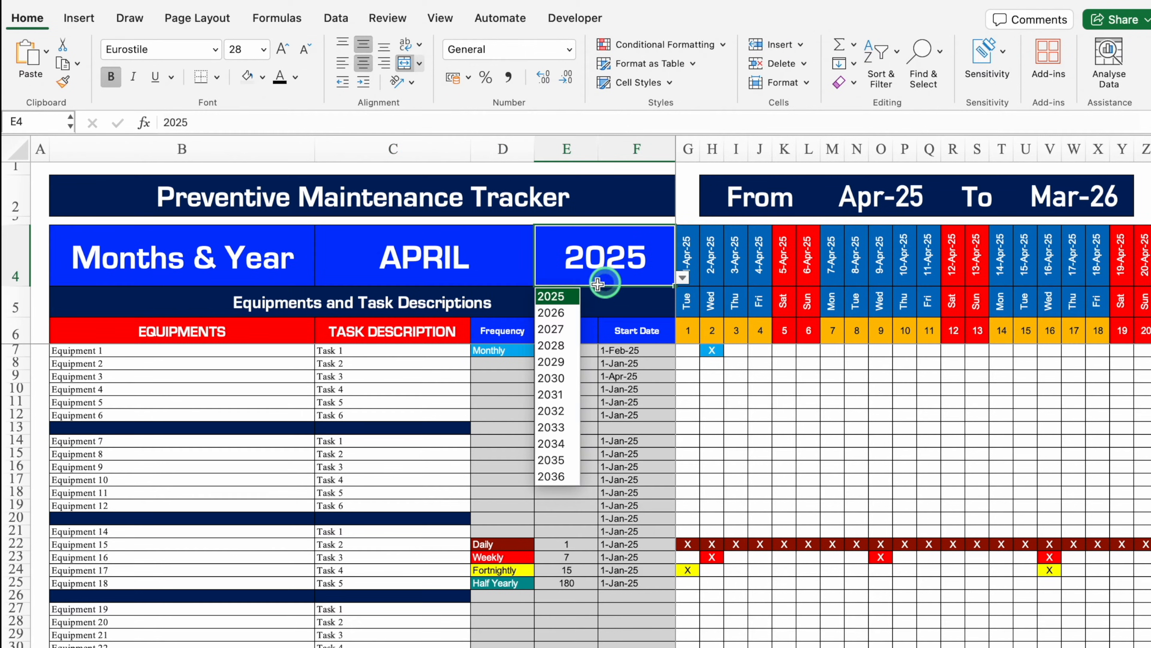
click(558, 313)
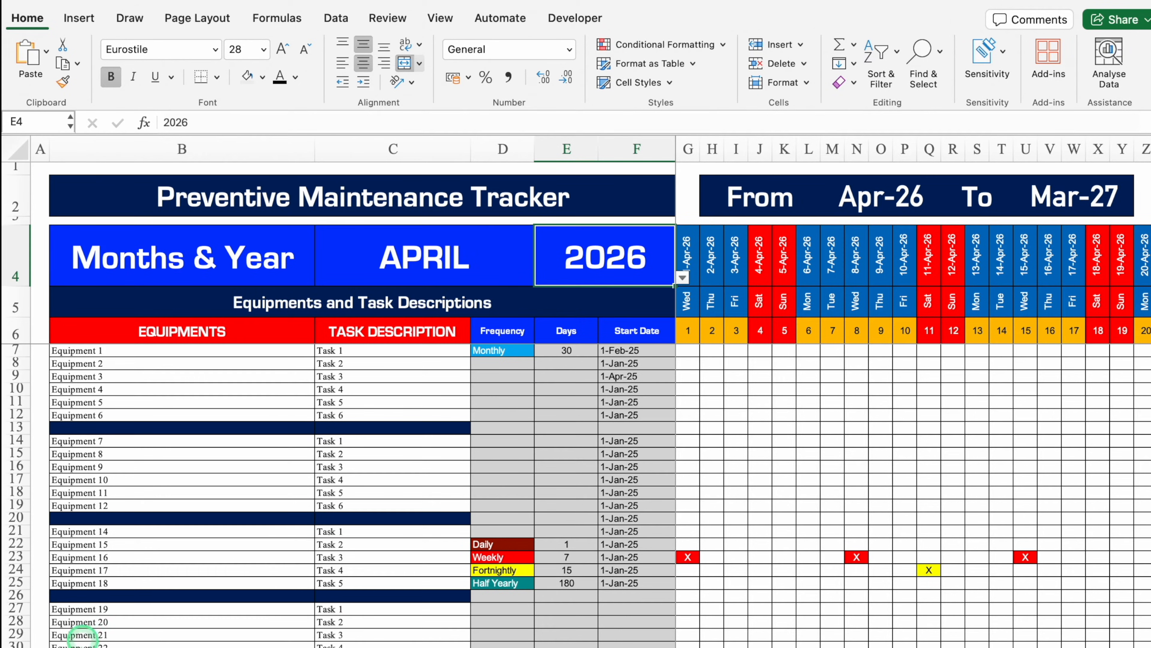
Review the frequency, days, months and year lists on the settings sheet, and return to the scheduling sheet.
click(81, 647)
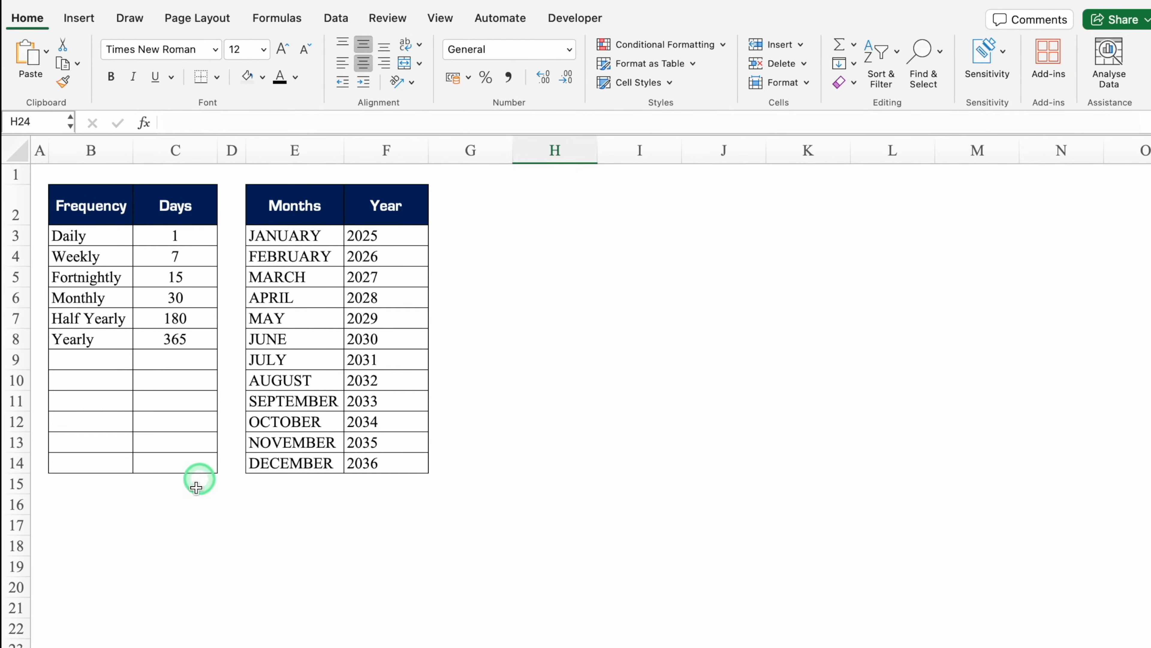
click(229, 646)
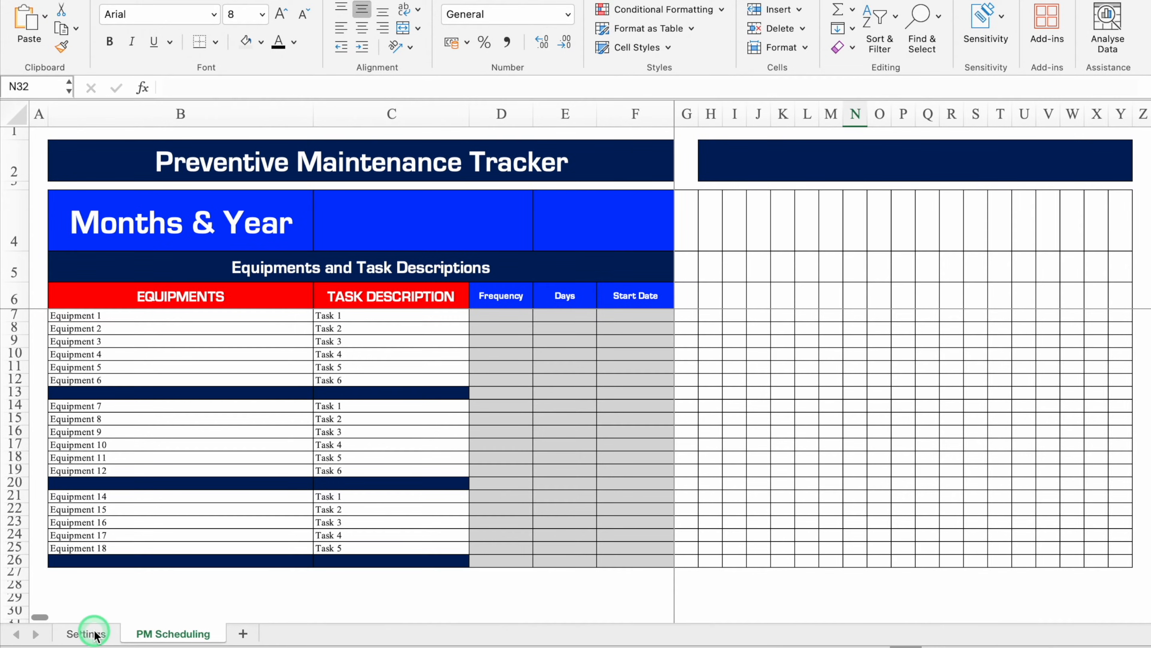
On the Settings sheet, enter the days per frequency: Daily 1, Weekly 7, Fortnightly 15, Monthly 30, Half Yearly 180, Yearly 365.
click(91, 633)
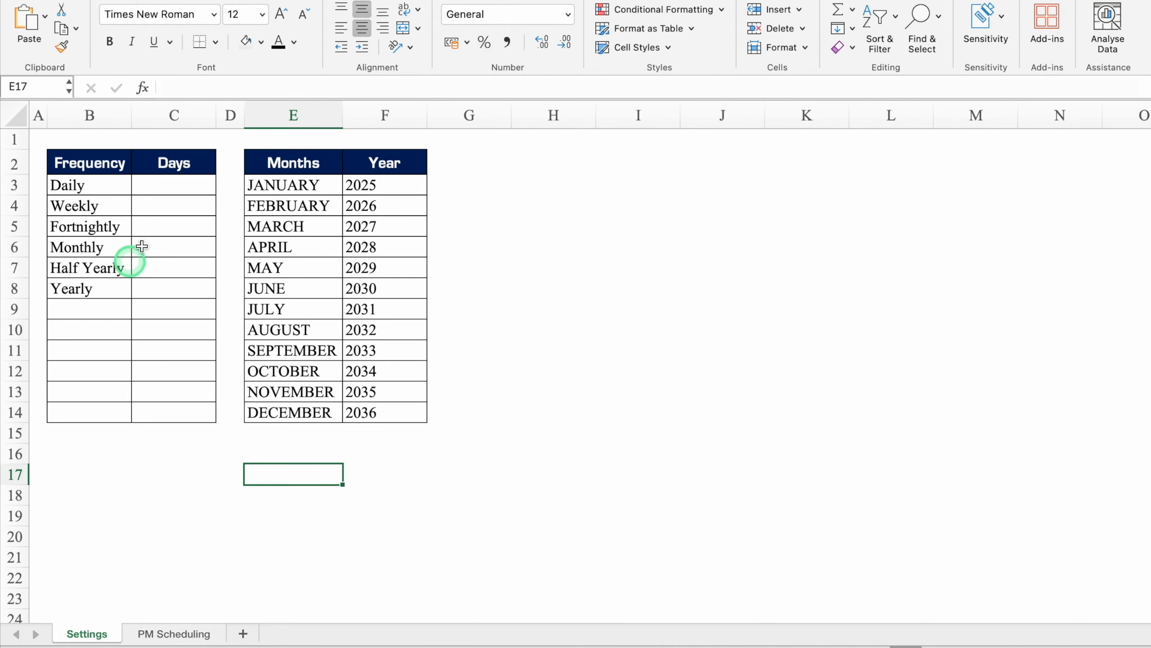
click(171, 189)
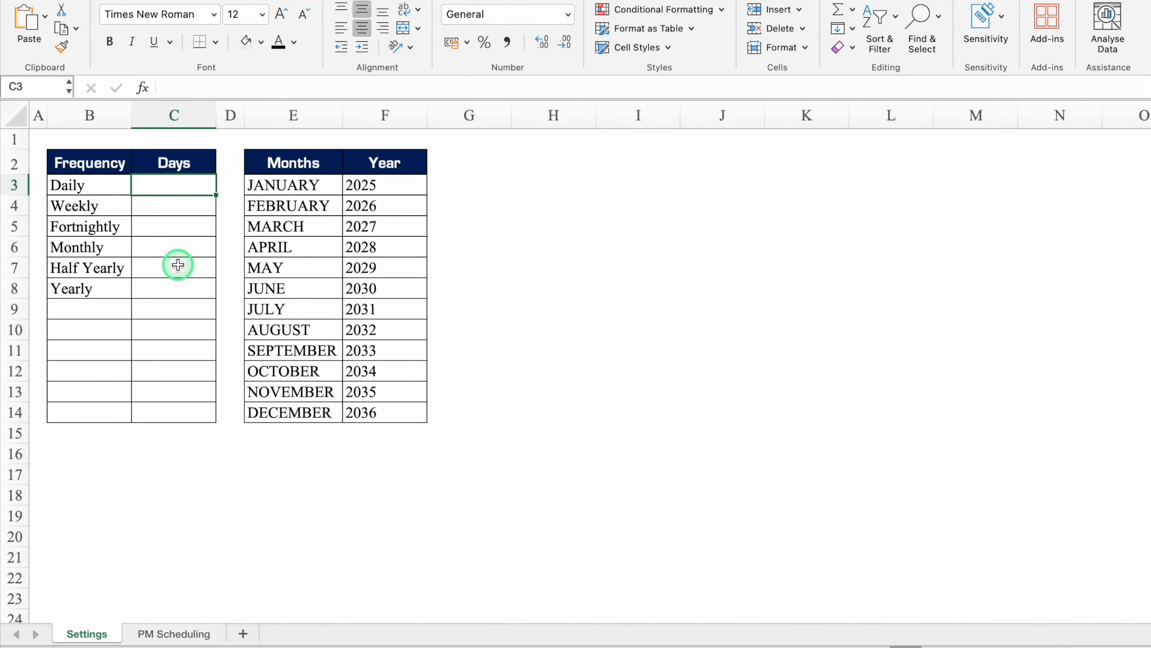
key(Return)
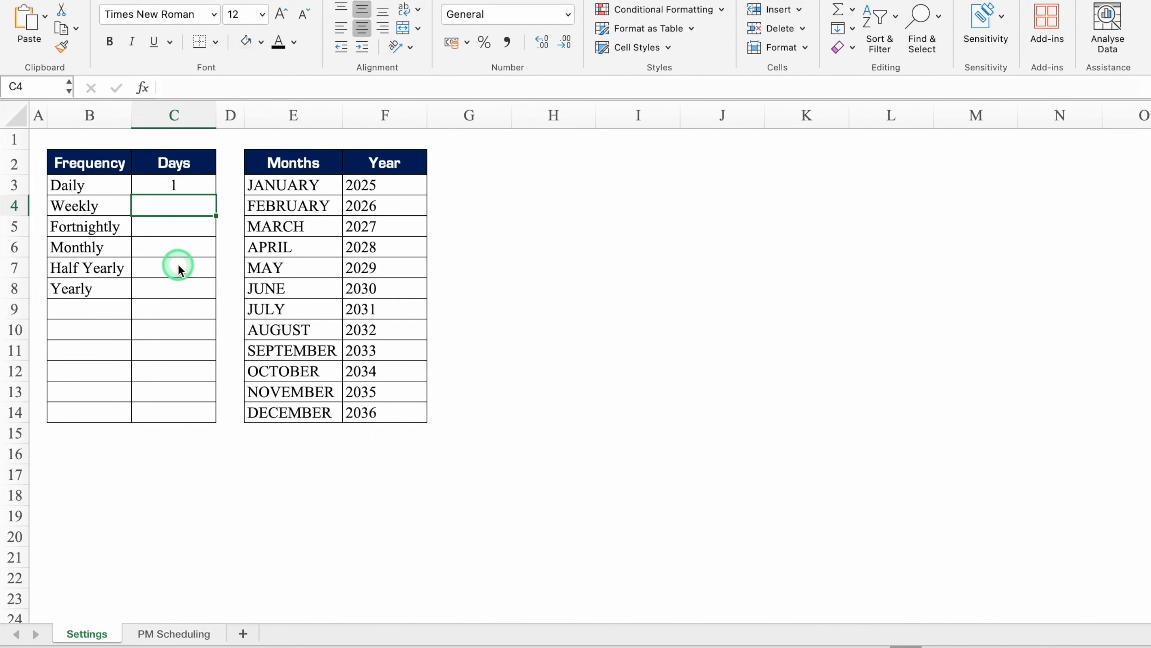
text(7)
key(Return)
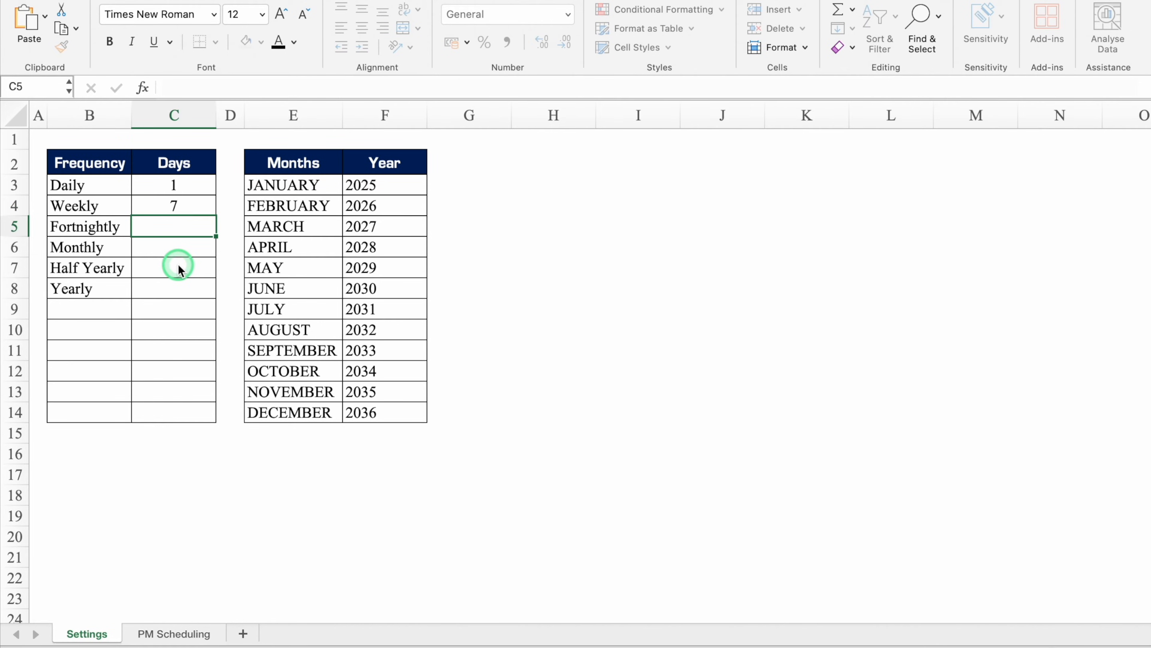
text(15)
key(Return)
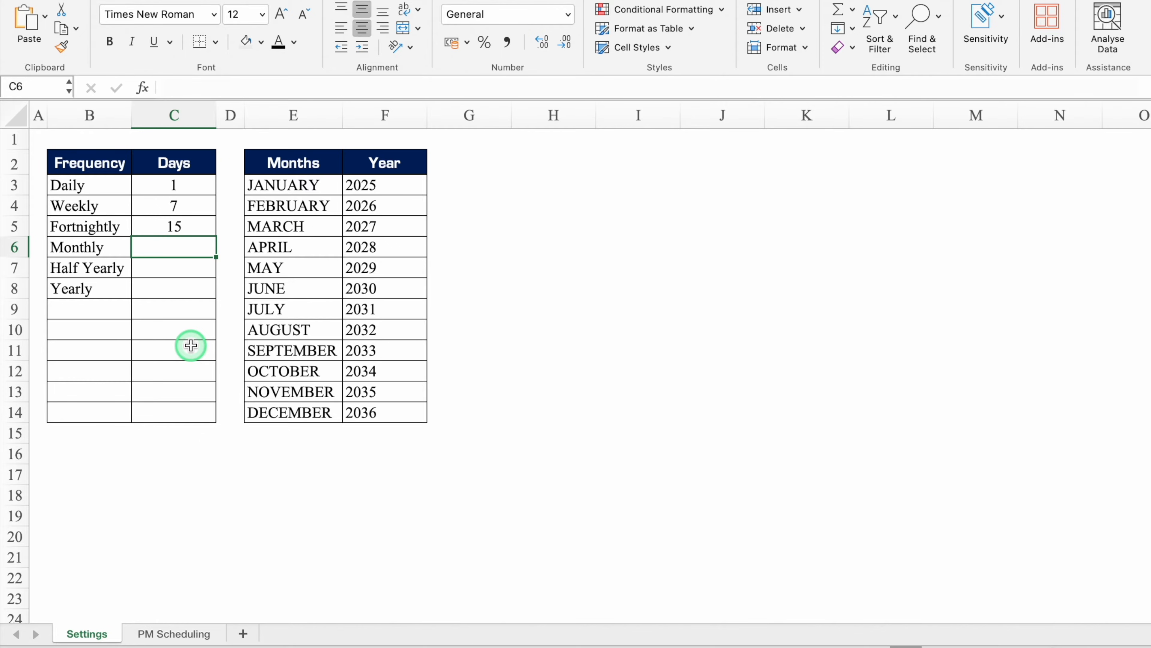
key(Return)
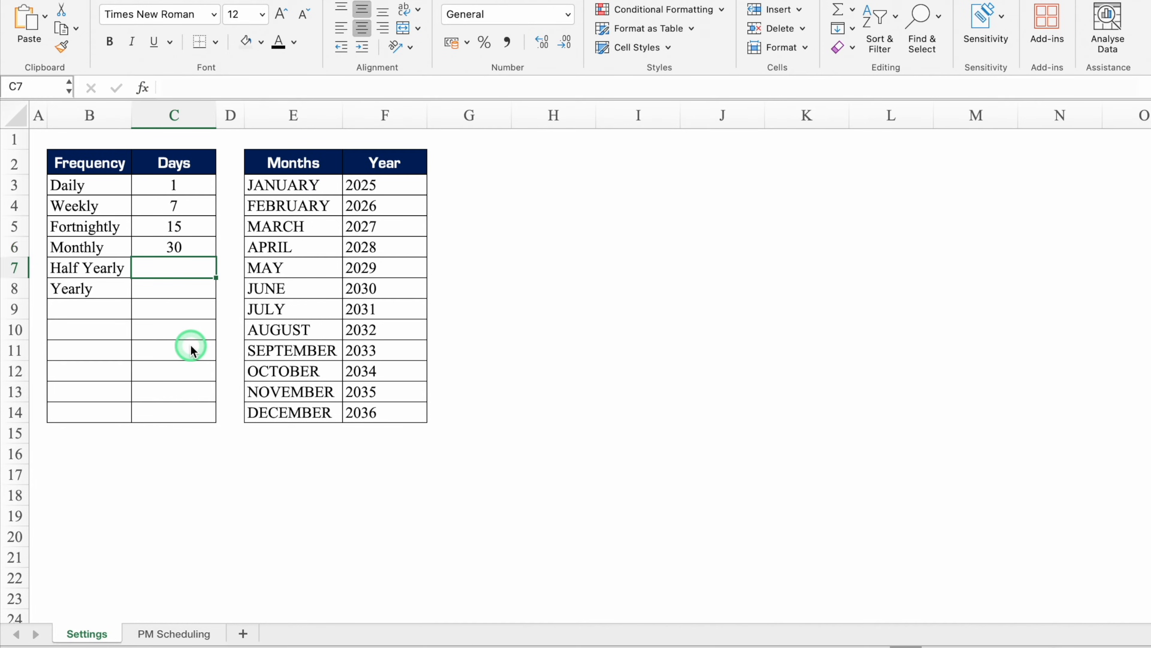
text(180)
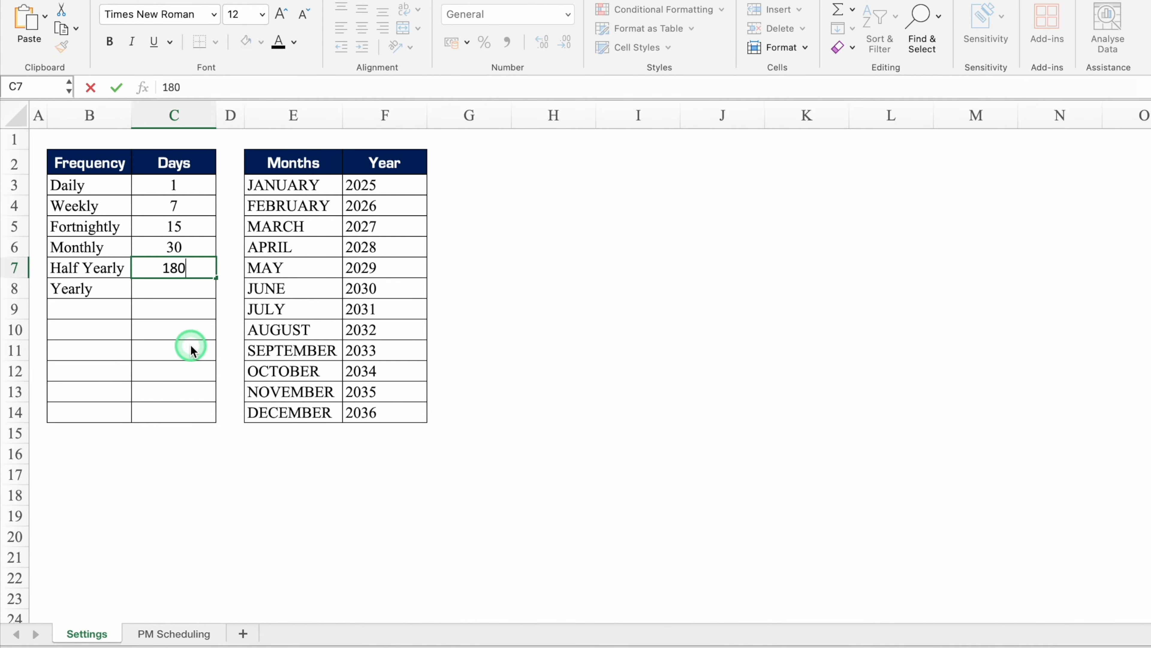
key(Return)
text(365)
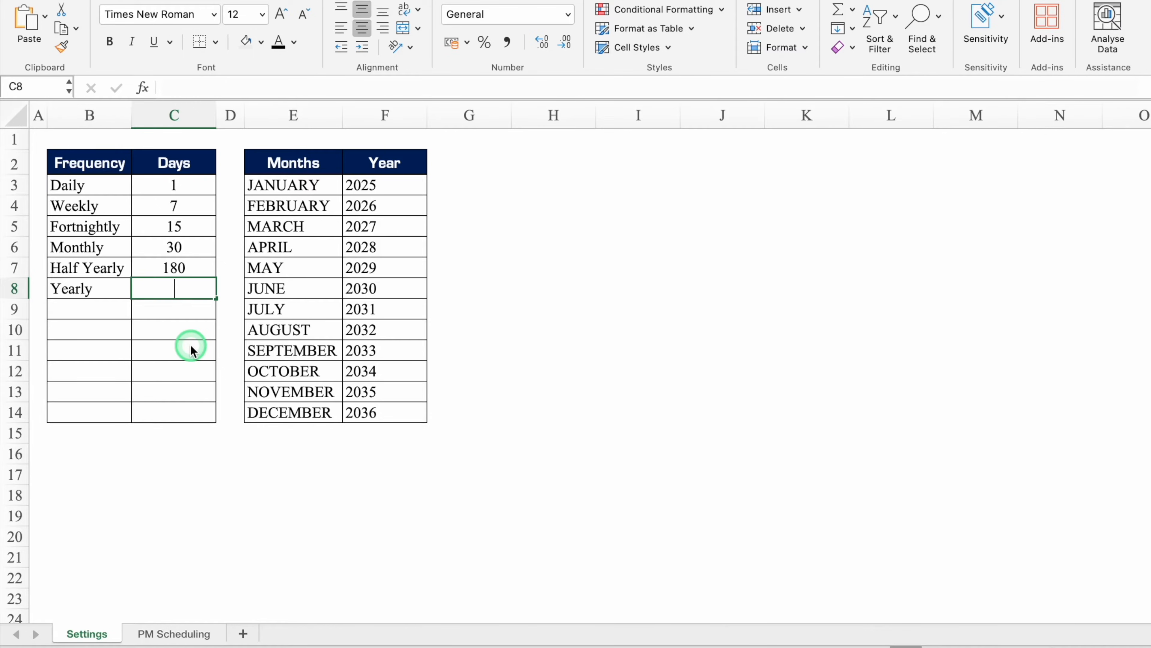
key(Return)
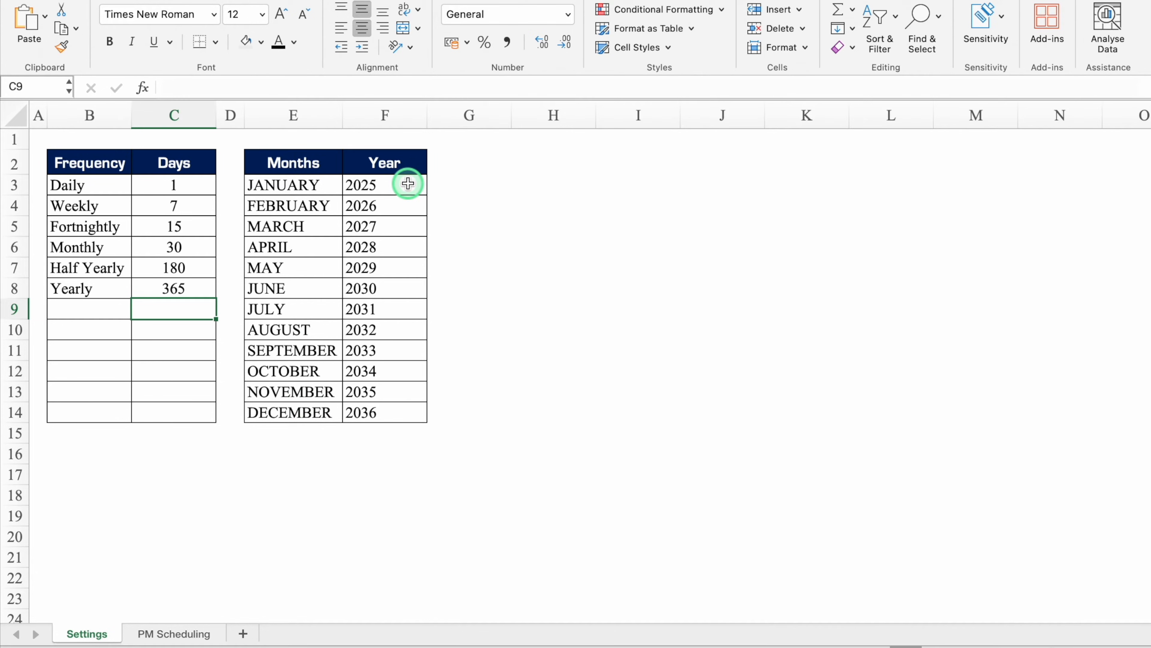
On the PM Scheduling sheet, give month cell C4 a drop-down list sourced from Settings E3:E14 and select JANUARY.
click(181, 633)
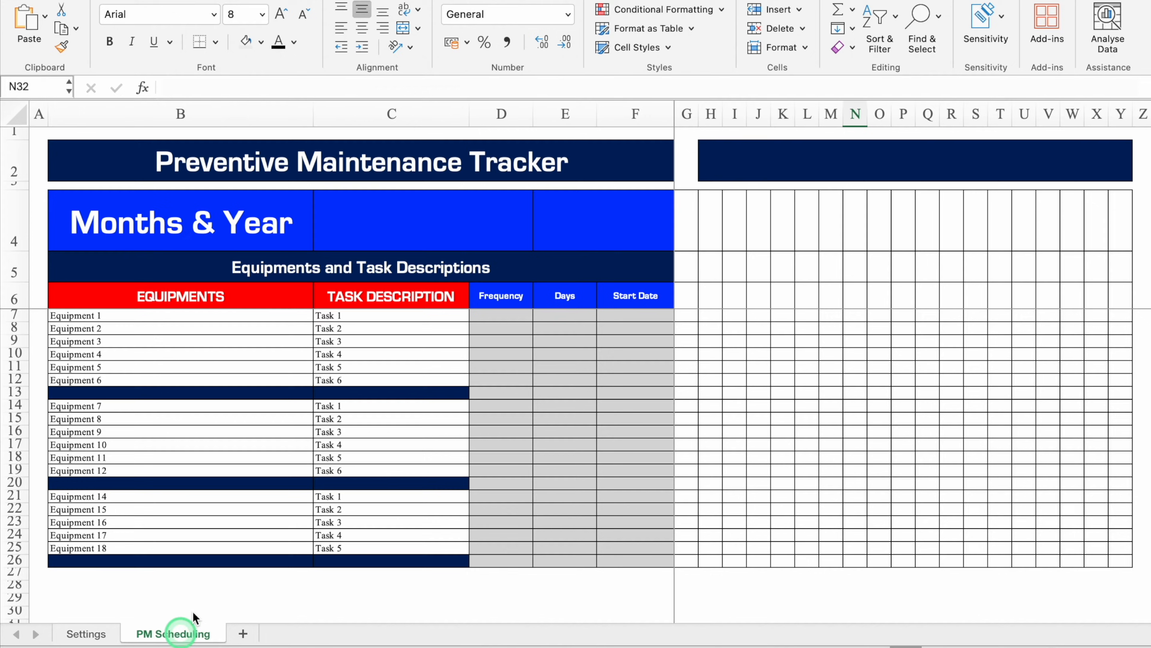
click(392, 220)
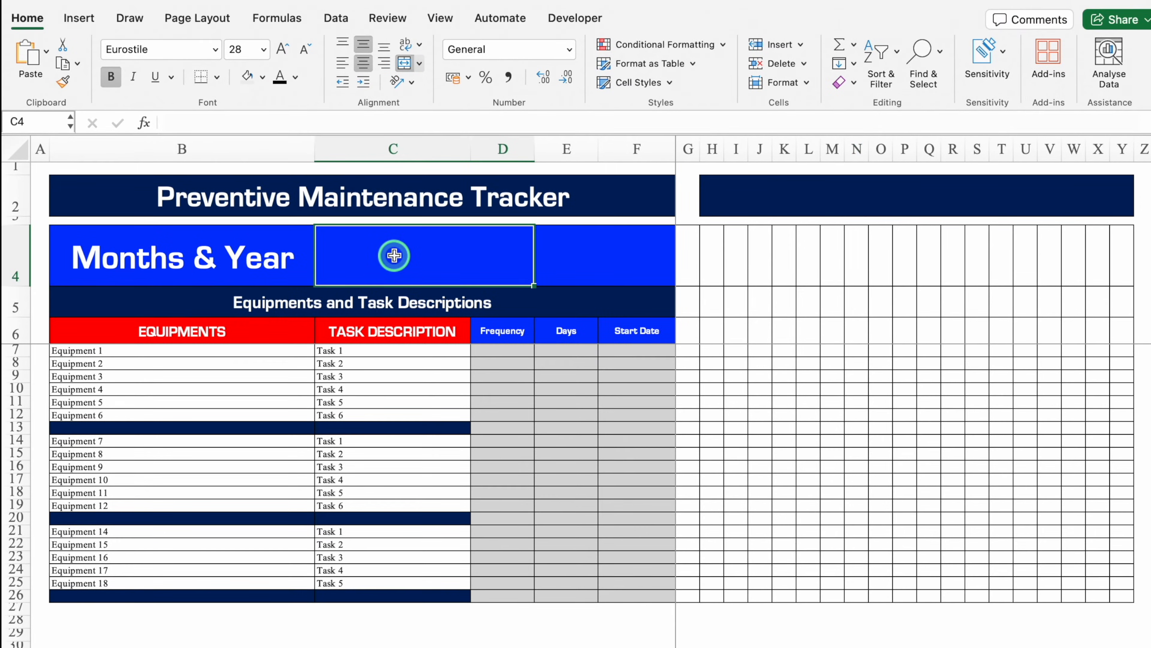
click(335, 18)
click(535, 61)
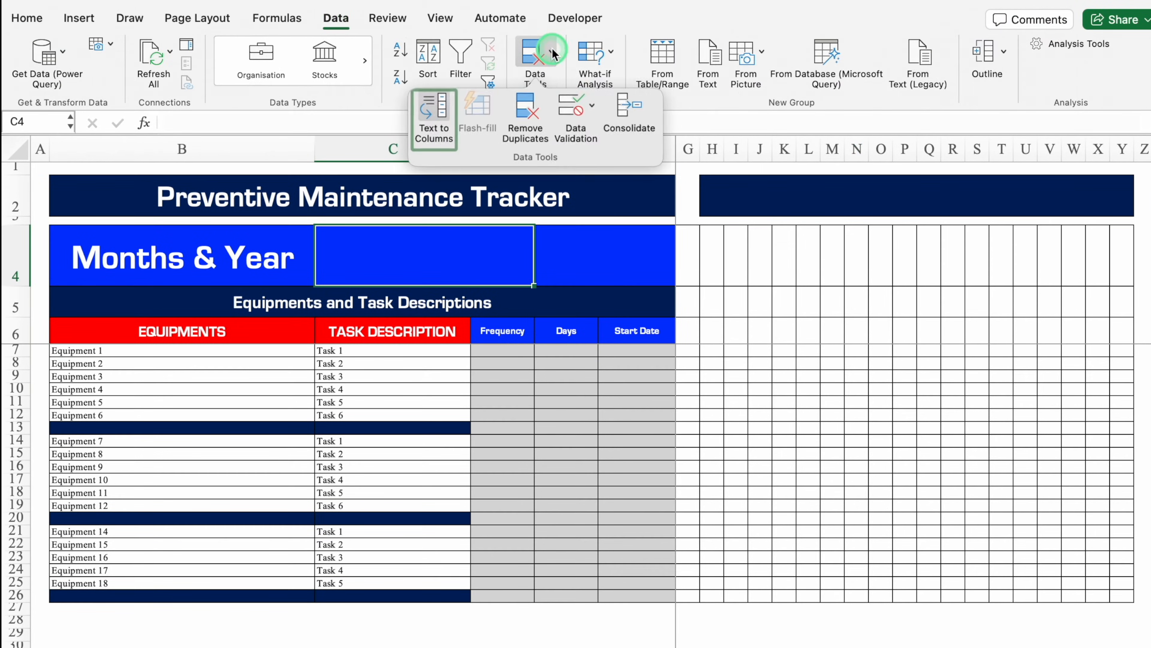
click(561, 107)
click(571, 177)
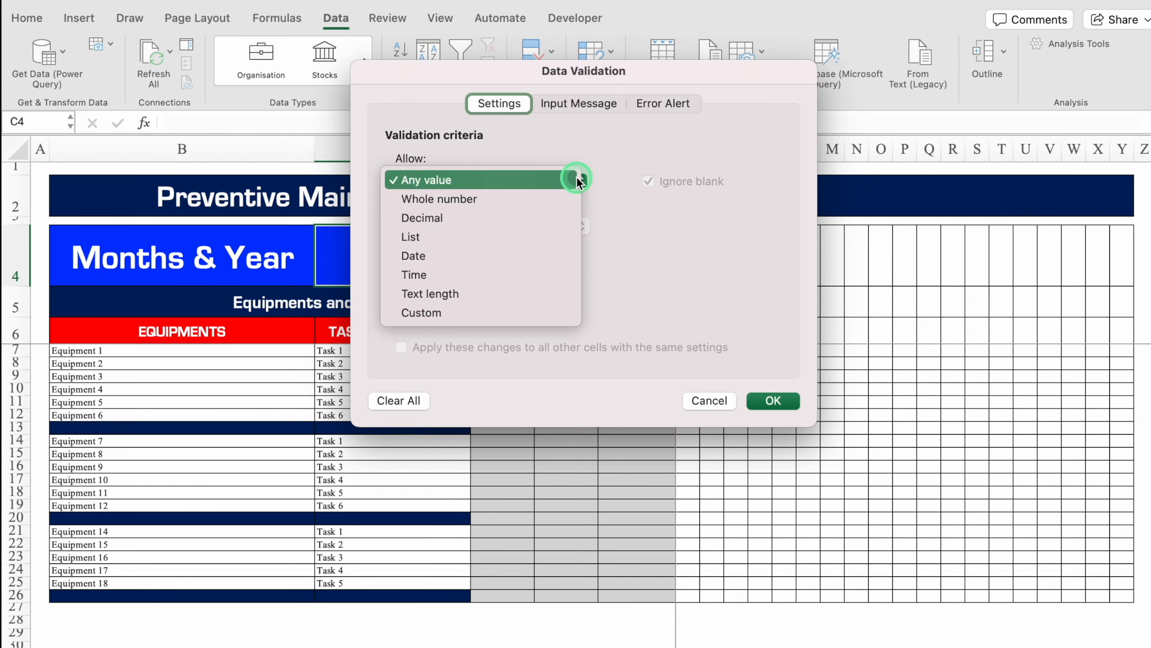
click(466, 237)
click(503, 271)
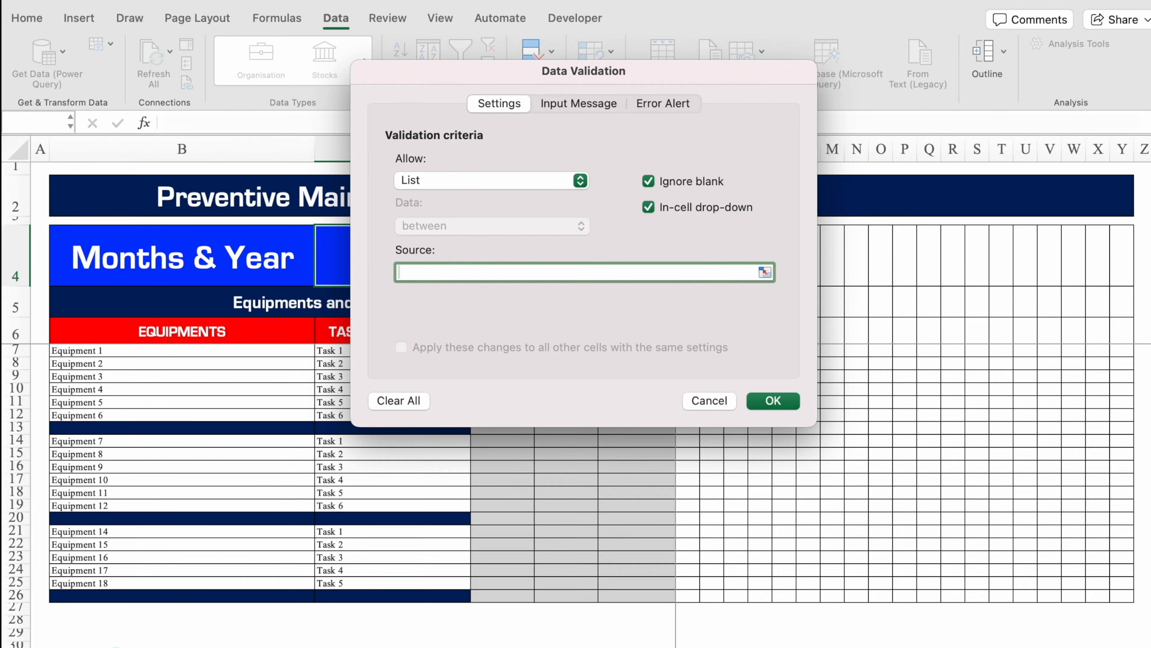
click(119, 644)
drag(496, 82, 671, 98)
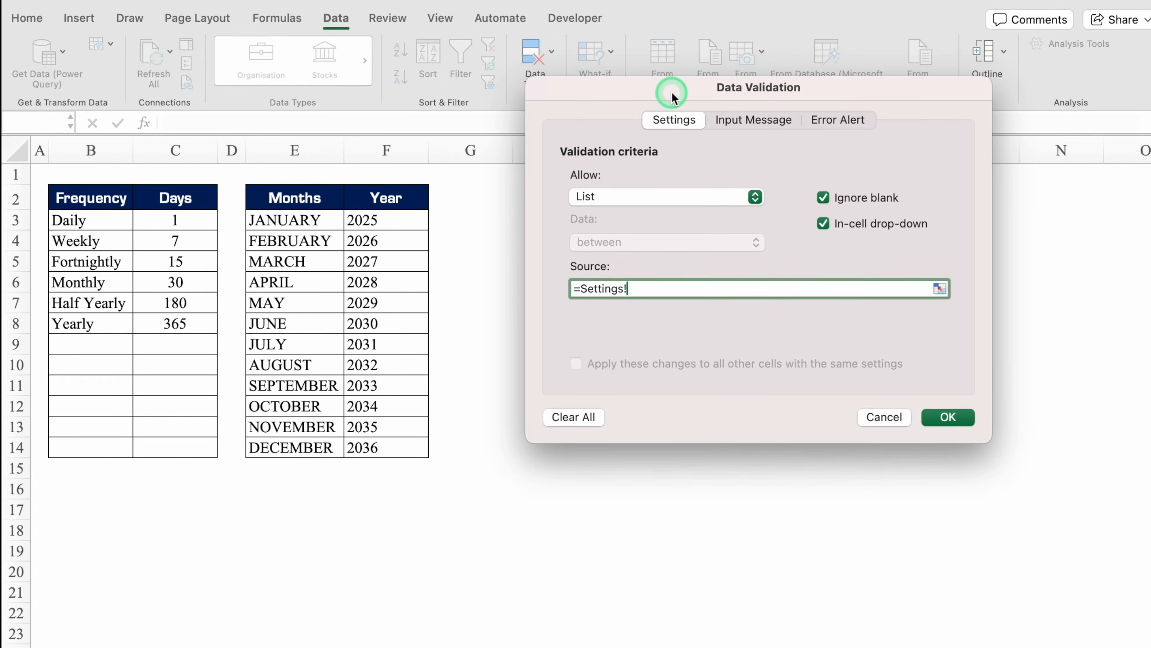
drag(317, 224, 327, 447)
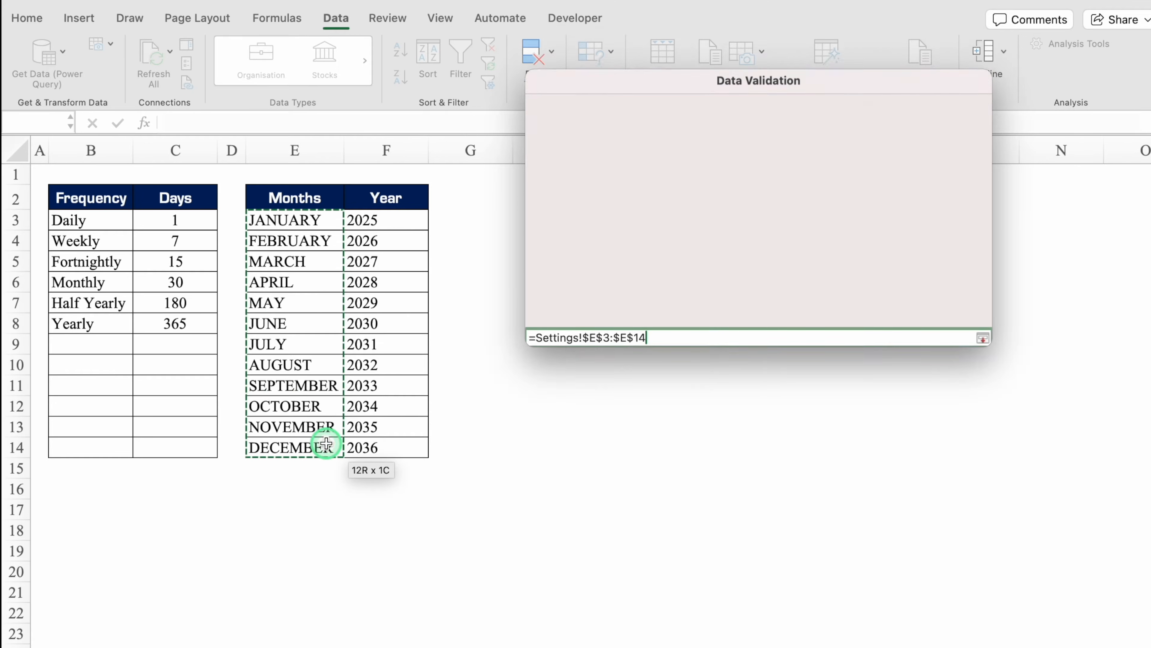
click(948, 418)
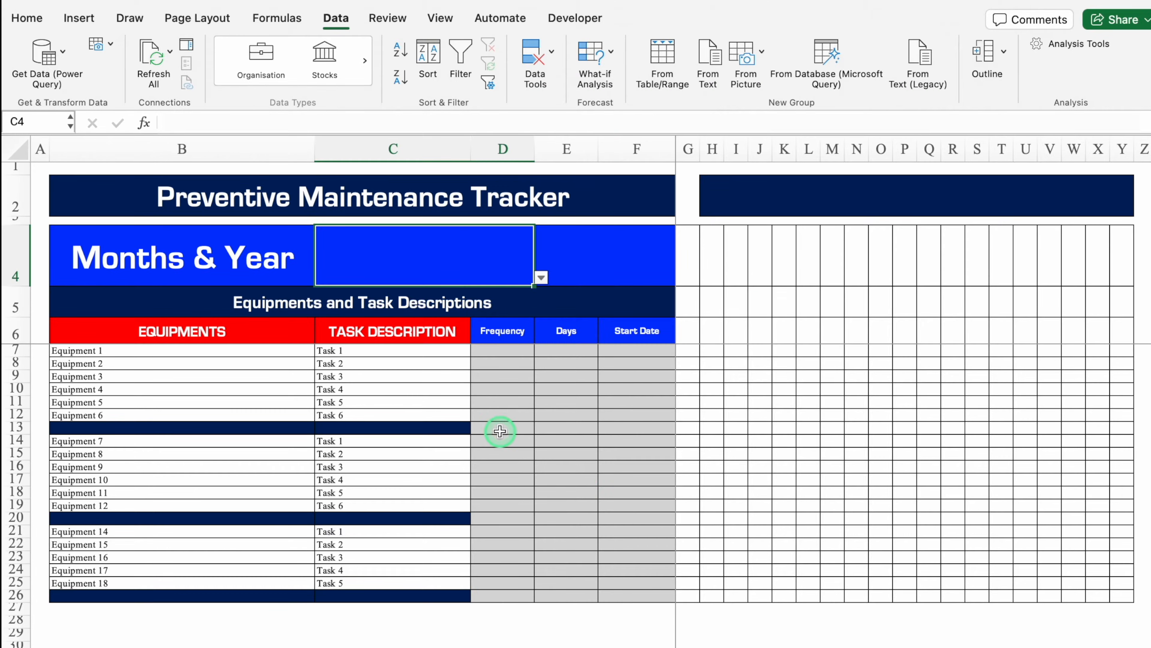
click(541, 277)
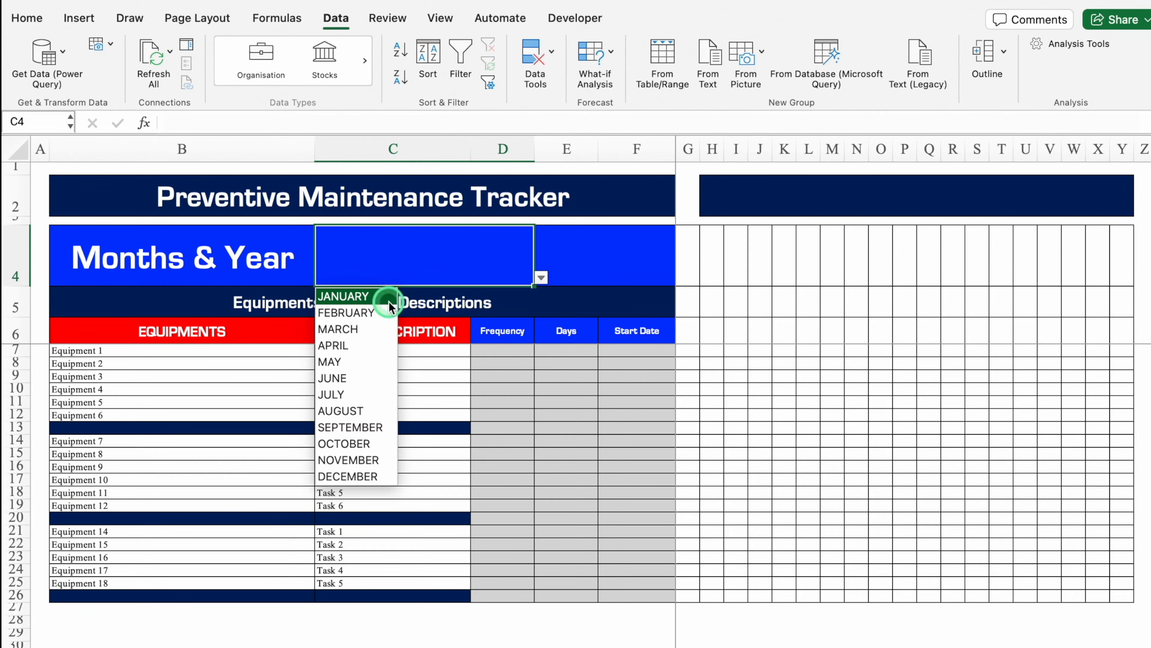
click(351, 296)
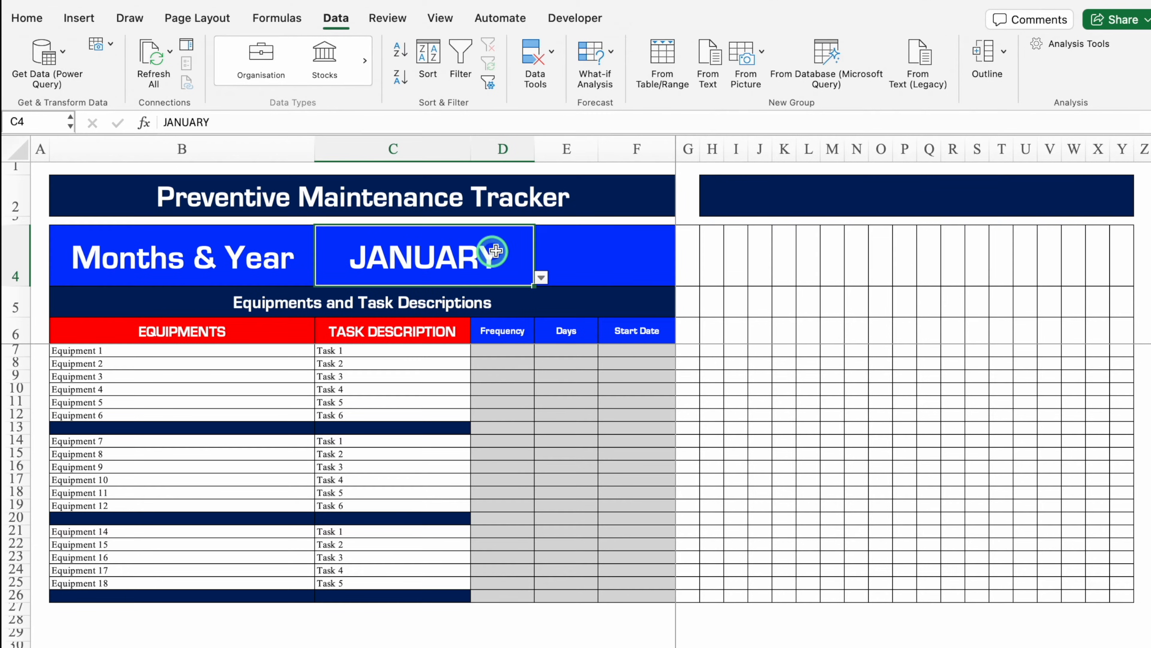
Give year cell E4 a drop-down list sourced from the Year entries on the Settings sheet and select 2025.
click(606, 247)
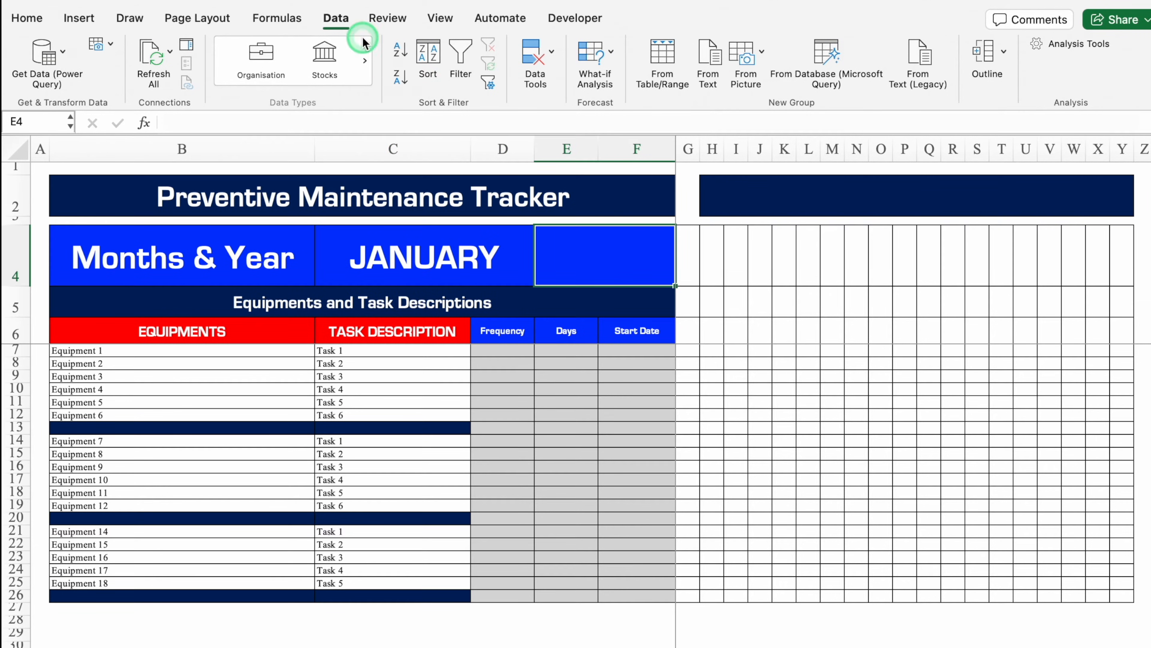
click(551, 52)
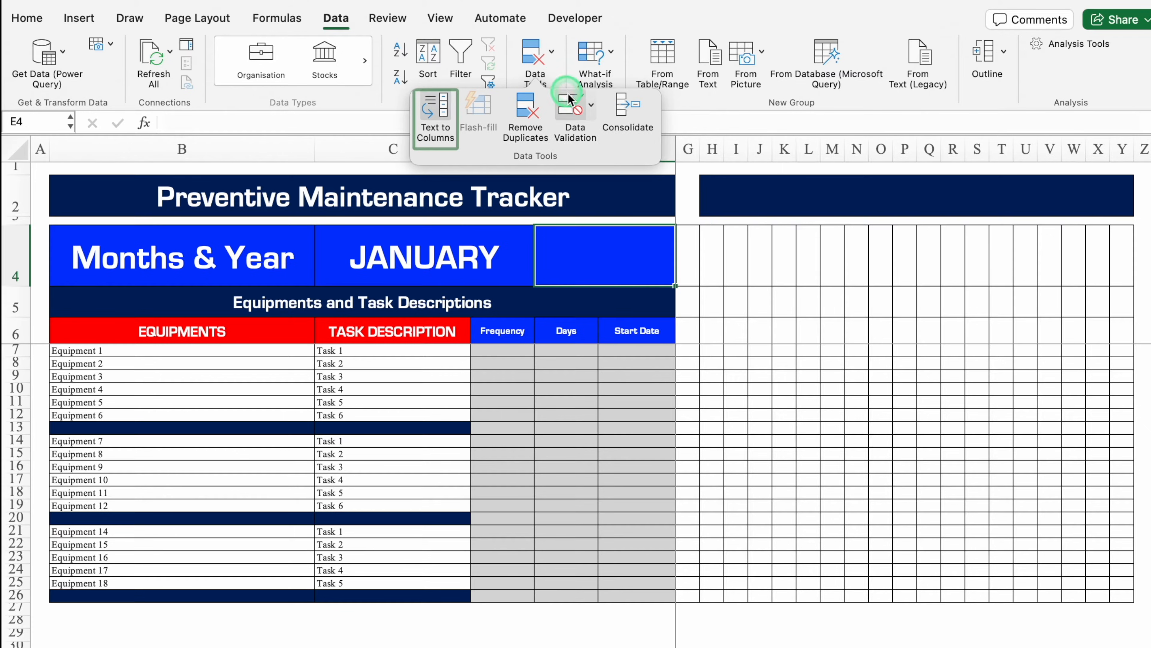
click(562, 102)
click(580, 179)
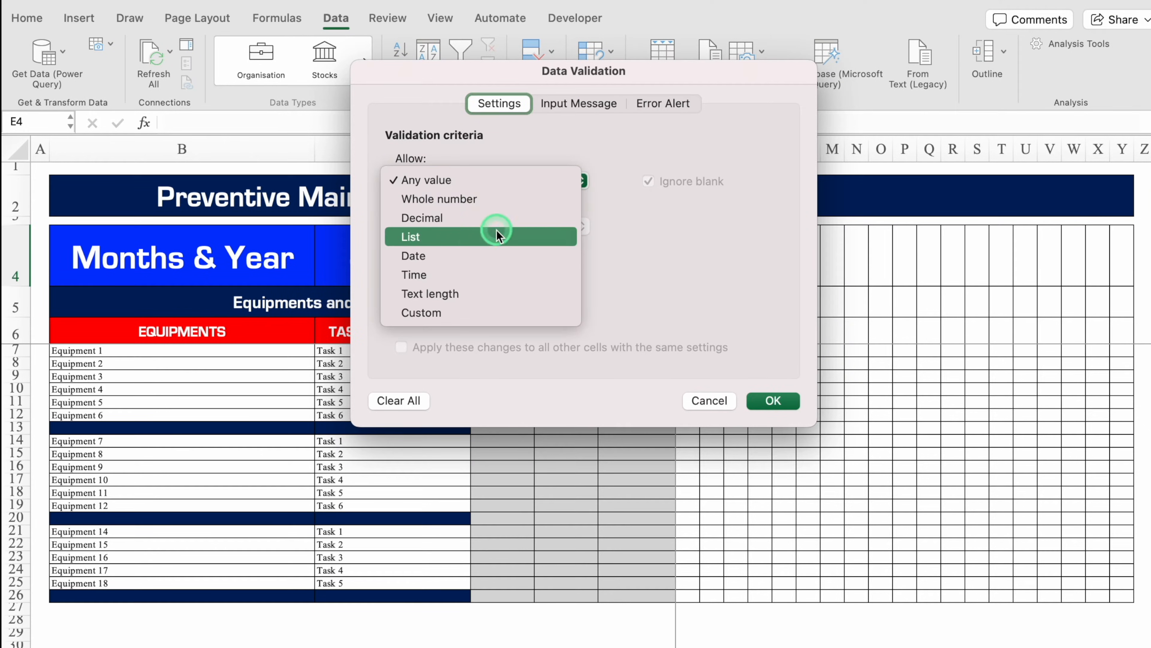
click(496, 234)
click(491, 272)
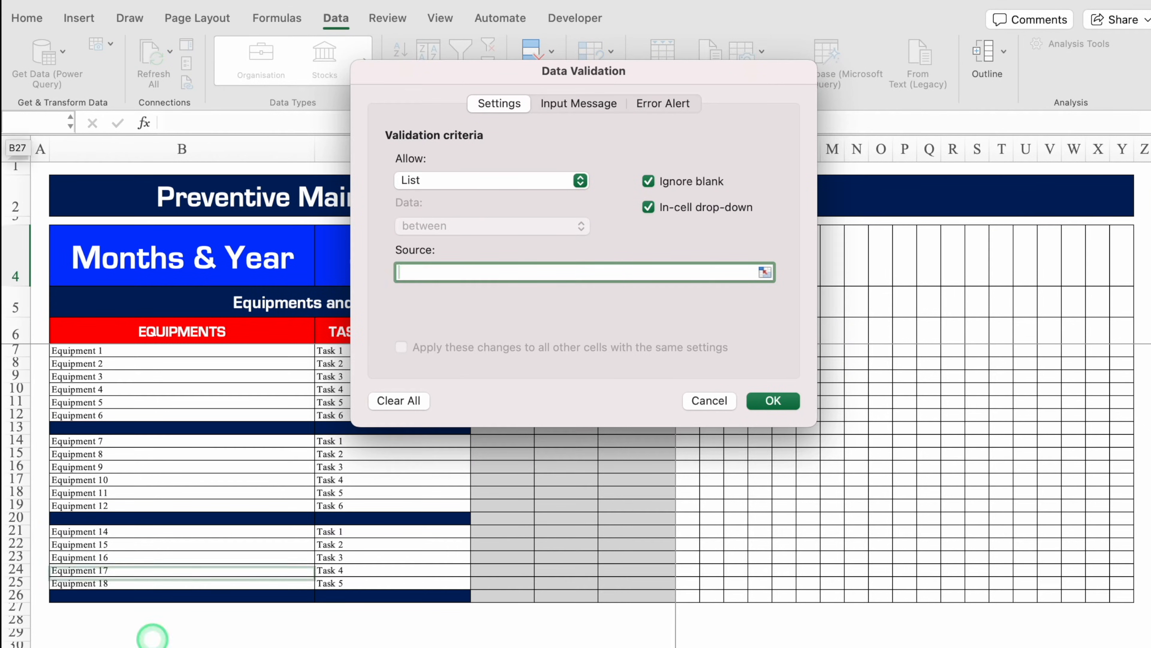
click(154, 626)
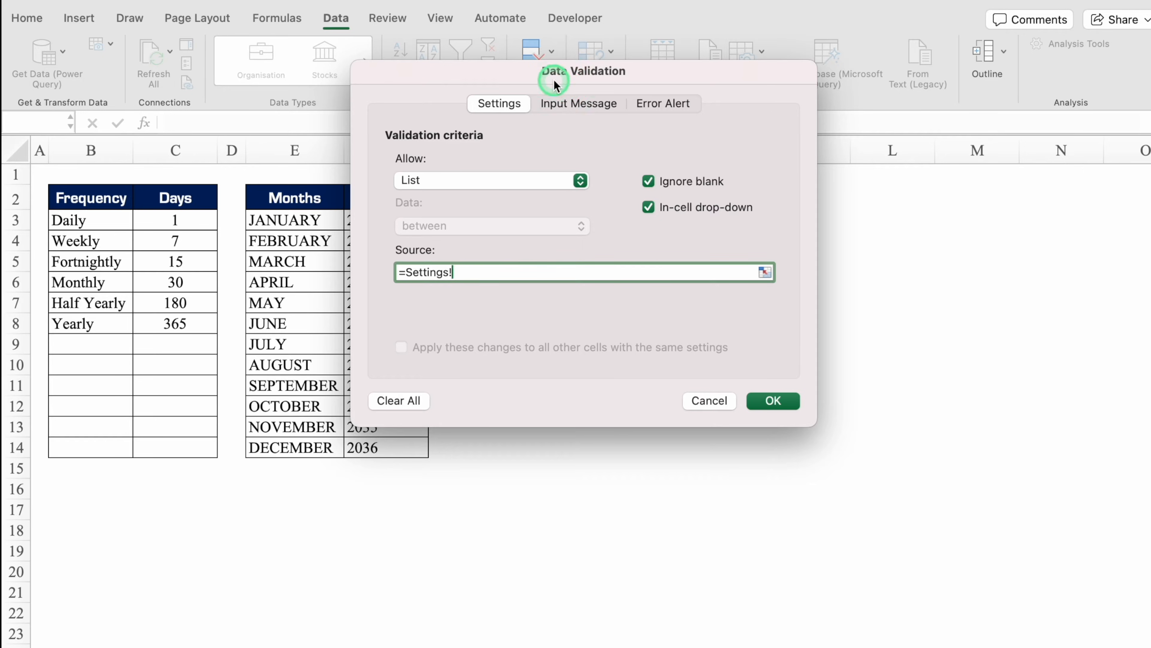
drag(549, 74, 738, 85)
click(391, 221)
drag(391, 221, 408, 445)
click(957, 412)
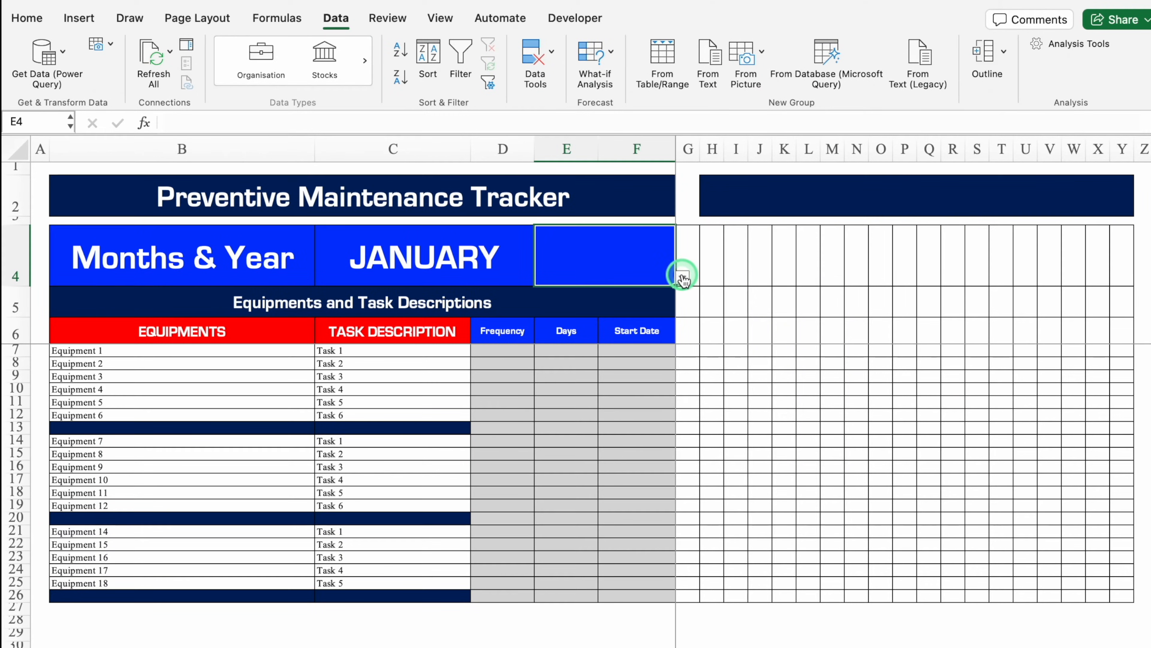
click(683, 277)
click(564, 296)
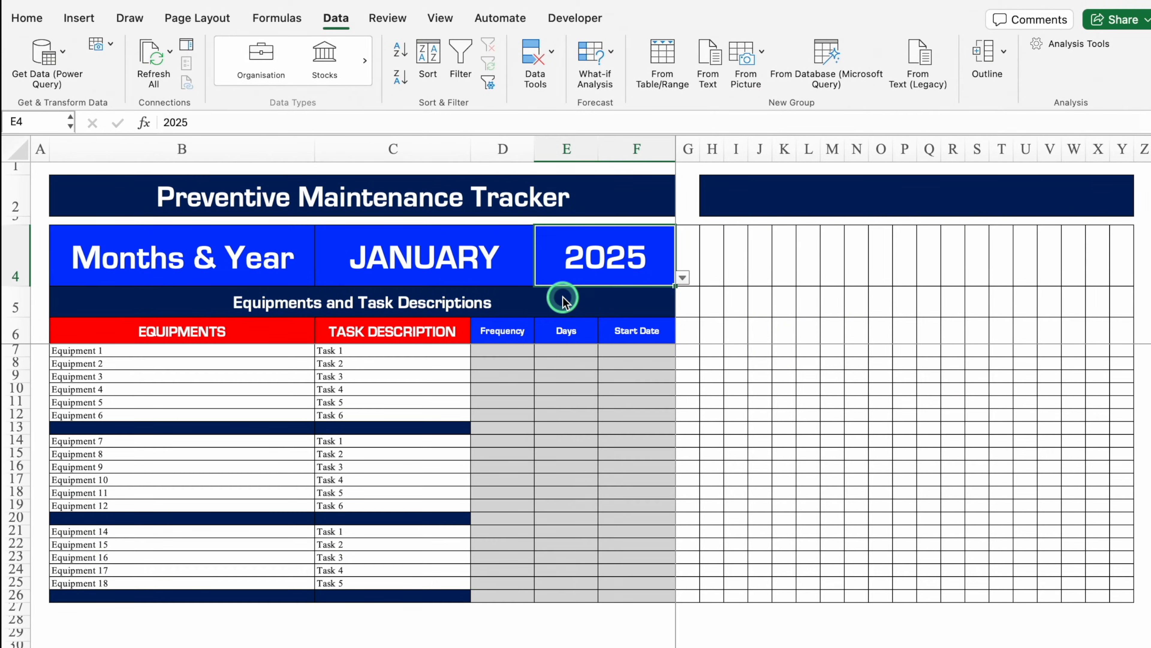
Review the tracker's headings for equipment, task description, frequency, days and start date.
click(563, 300)
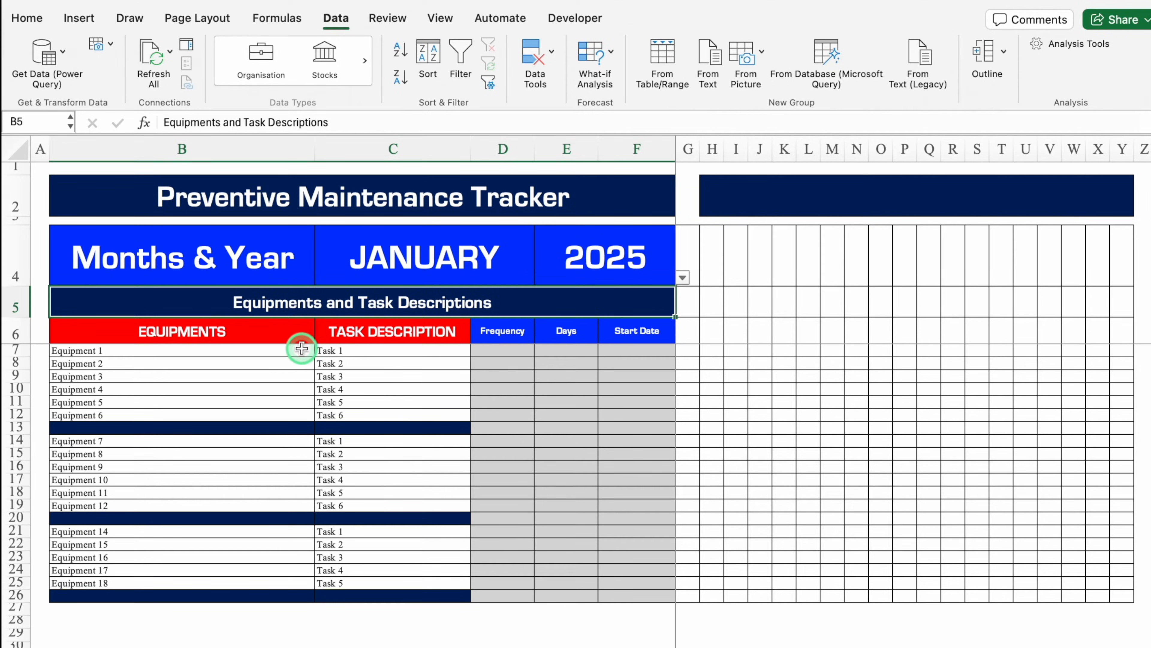
click(282, 334)
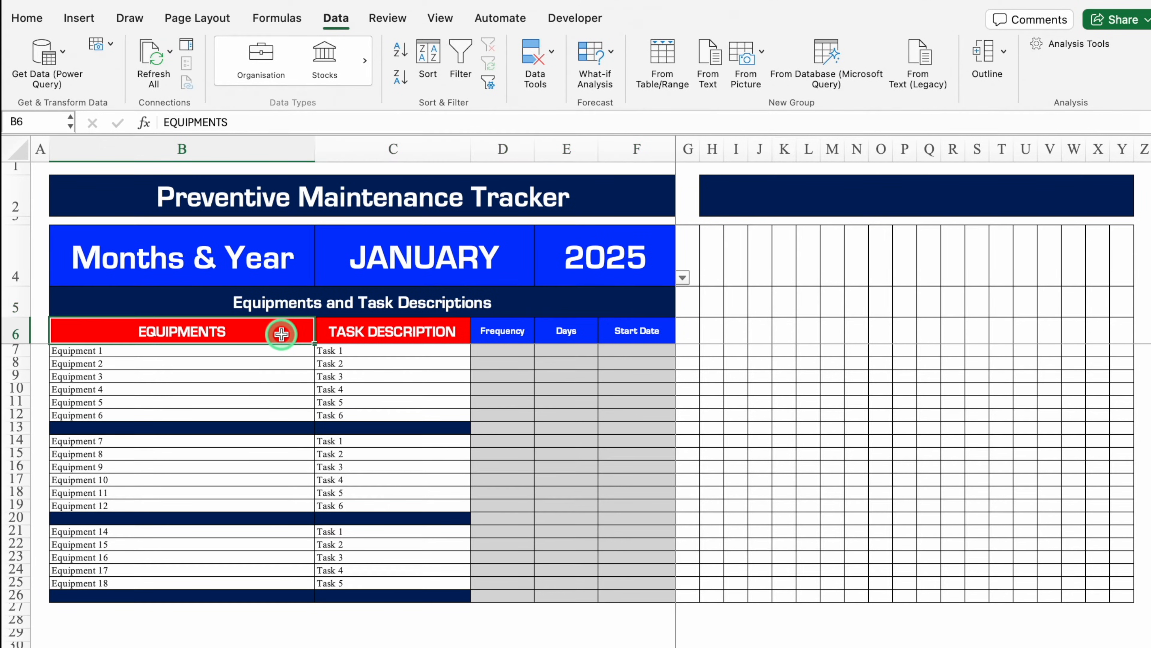
click(394, 331)
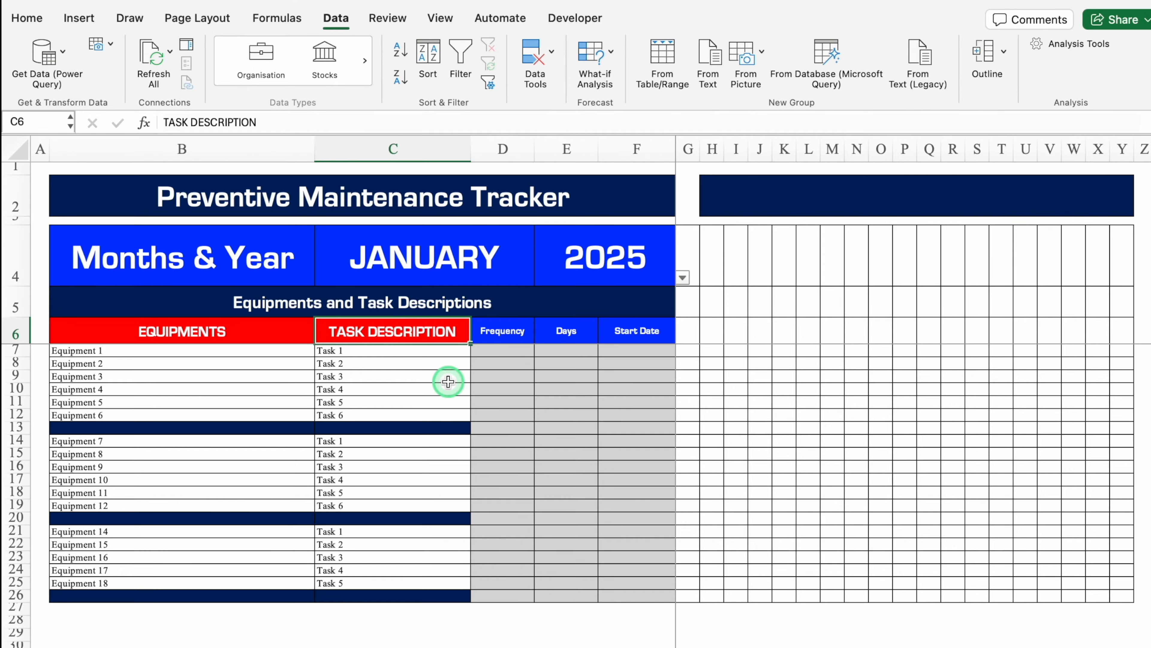
click(515, 334)
key(Tab)
key(Tab)
key(Return)
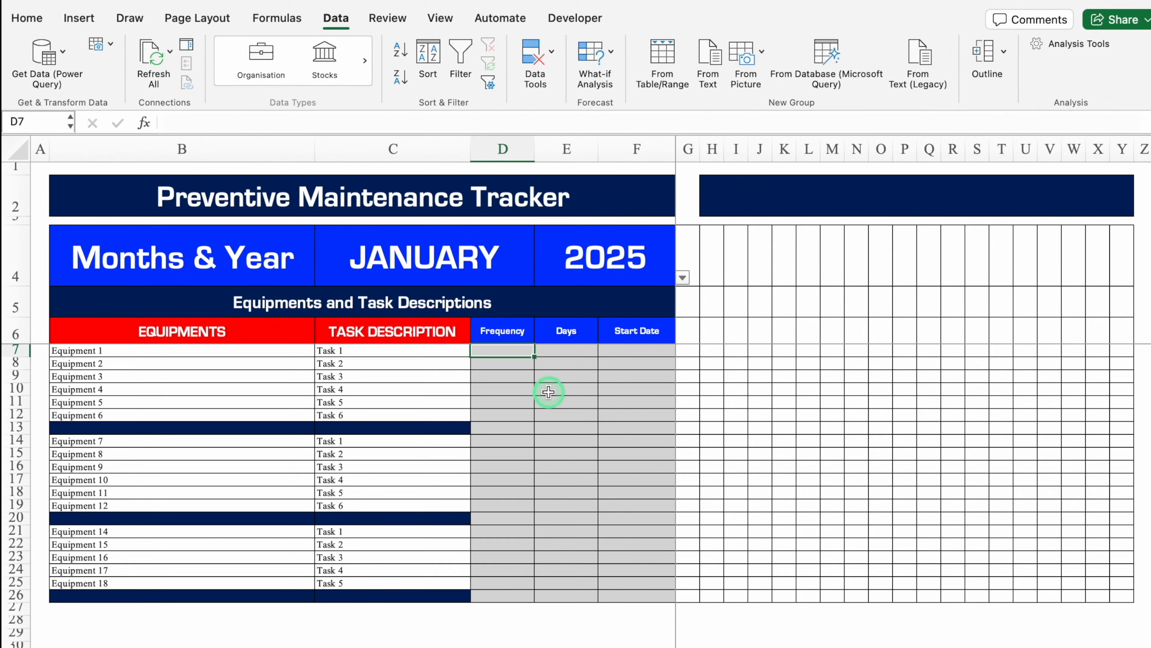
Add list validation to the Frequency cells D7:D26, using Settings B3:B18 as the source.
drag(509, 350, 521, 595)
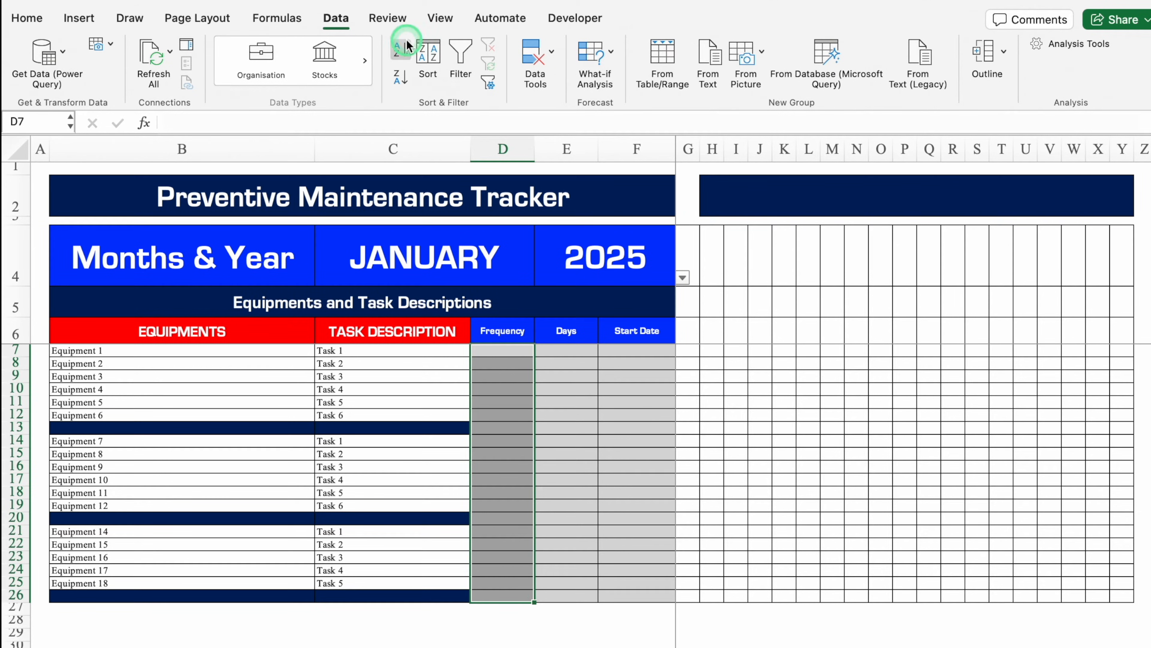
click(535, 59)
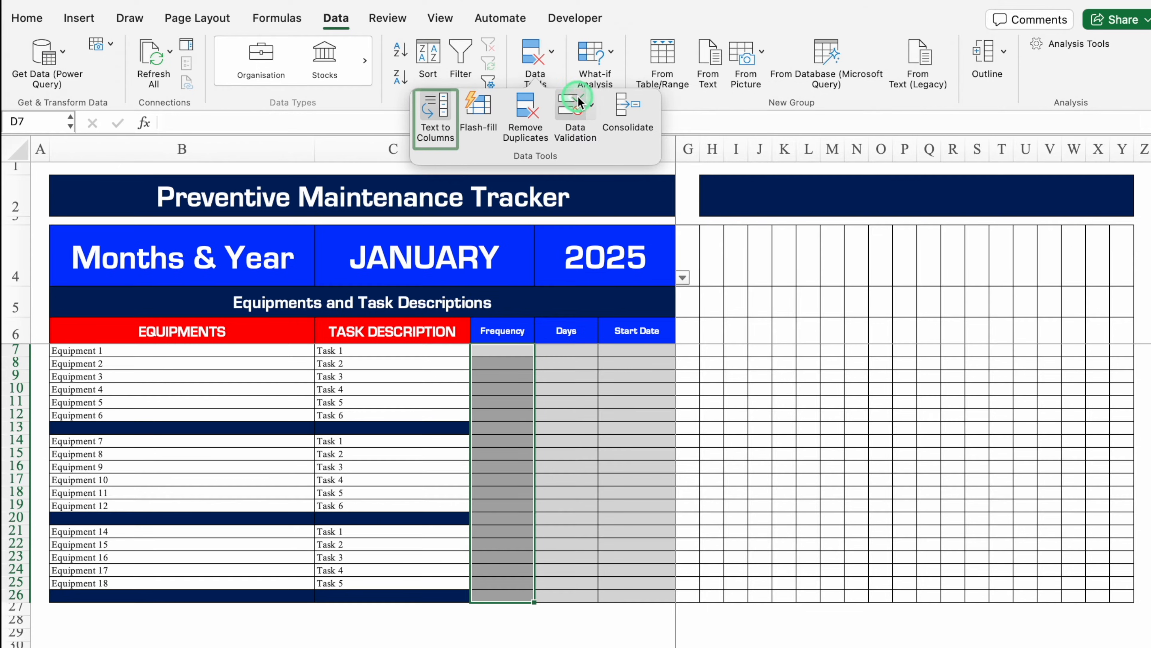
click(580, 101)
click(582, 180)
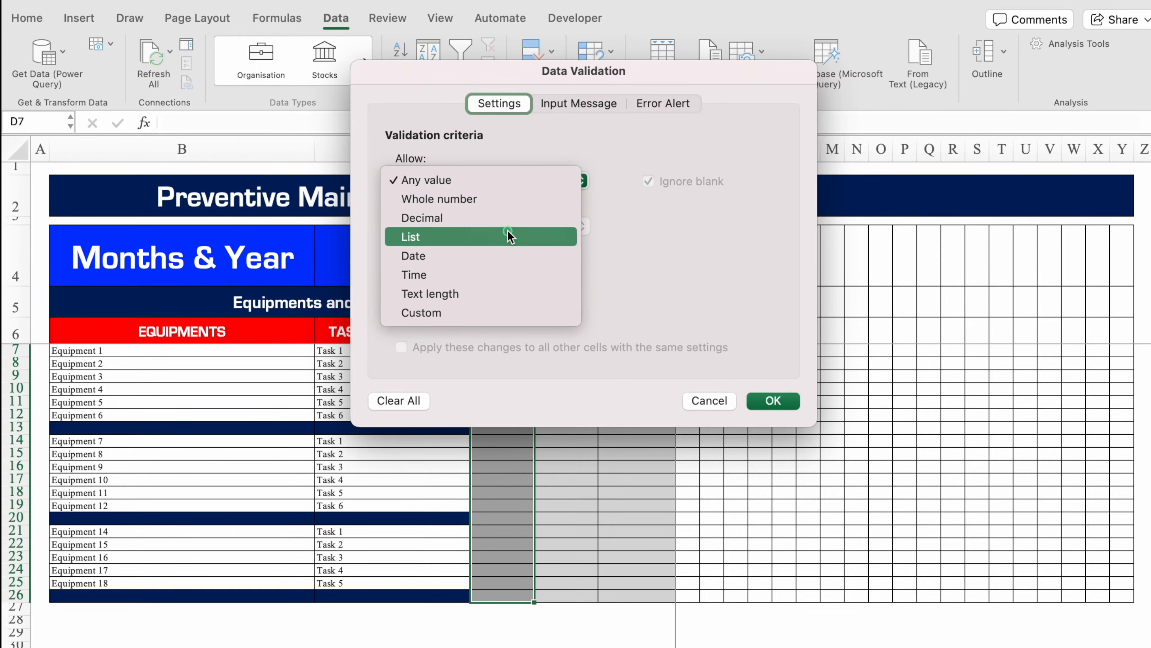
click(507, 235)
click(512, 272)
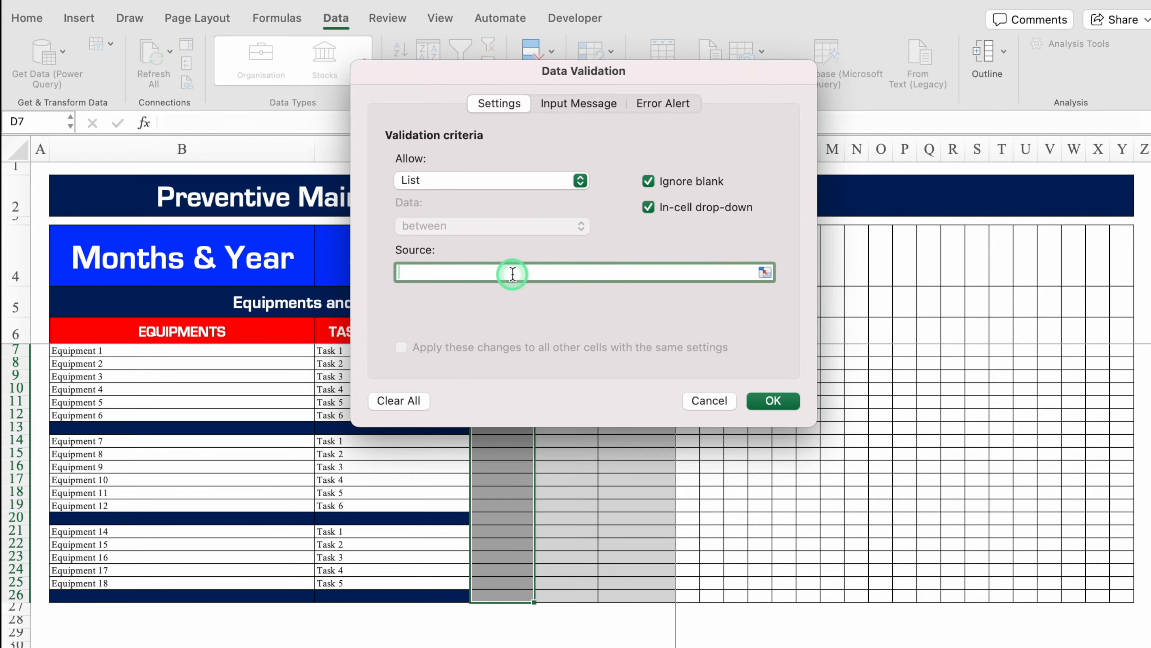
click(149, 646)
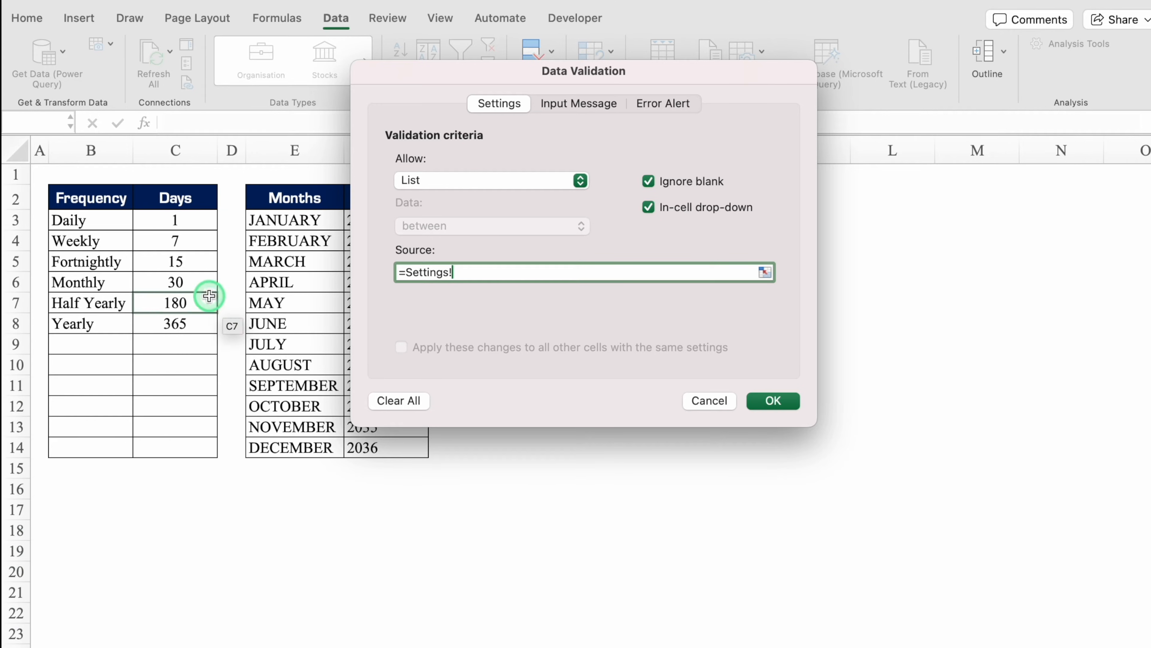
click(107, 222)
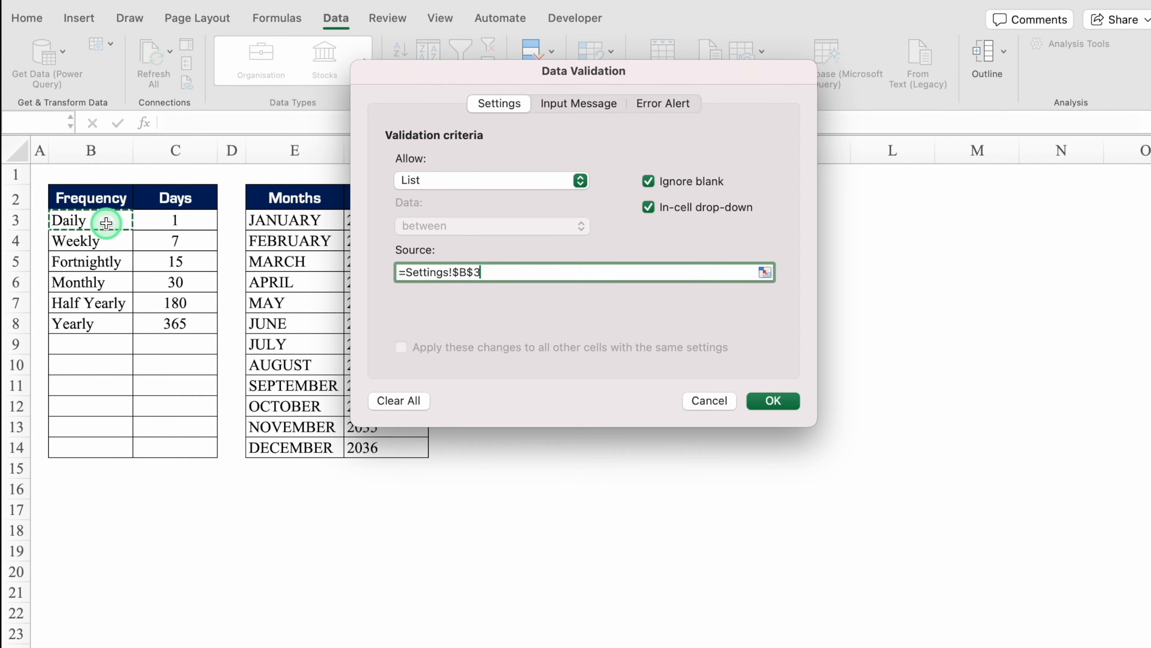
drag(106, 222, 116, 535)
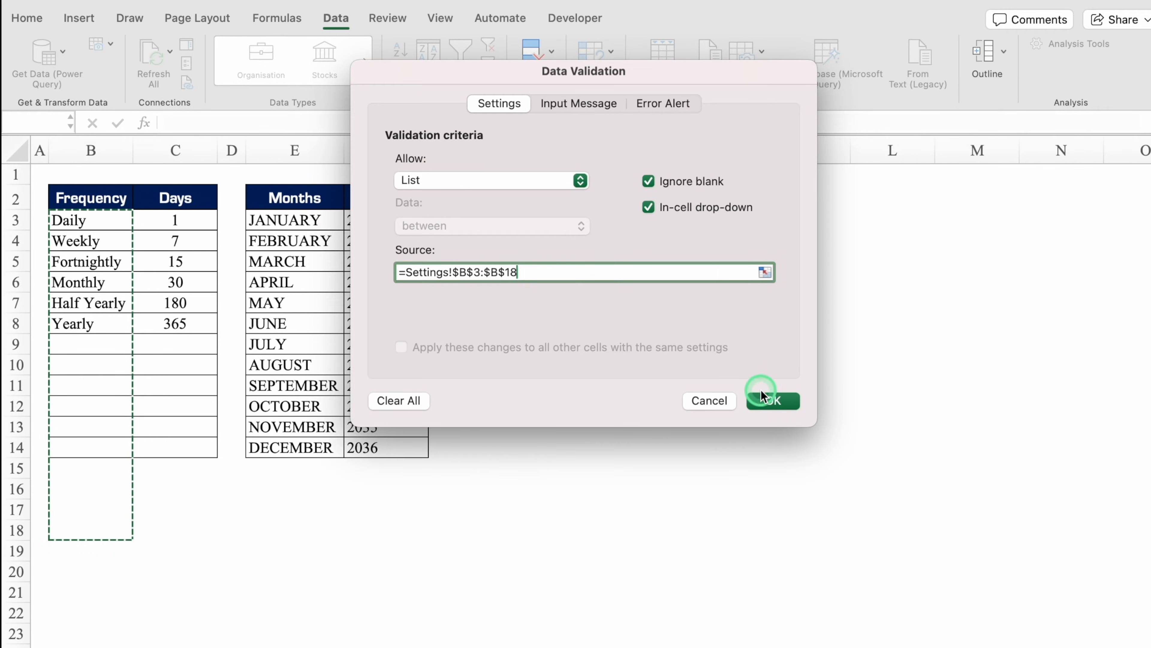
click(770, 400)
Set the frequencies for Equipment 1 to 6 to Daily, Weekly, Fortnightly, Monthly, Half Yearly and Yearly in that order.
click(506, 350)
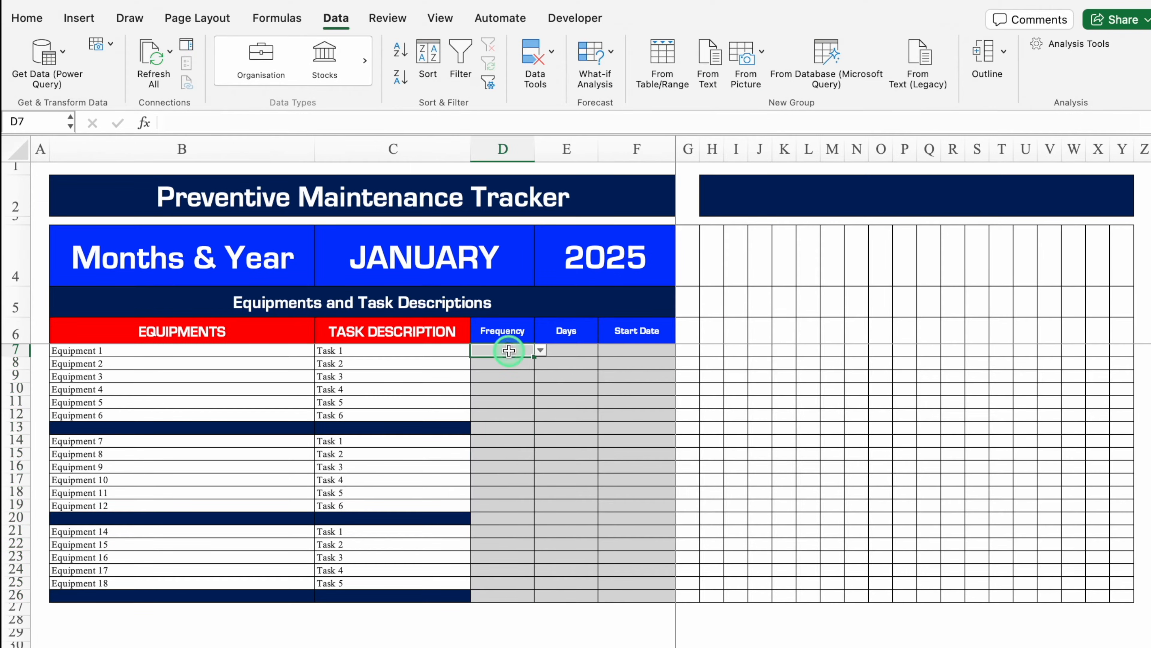
click(541, 350)
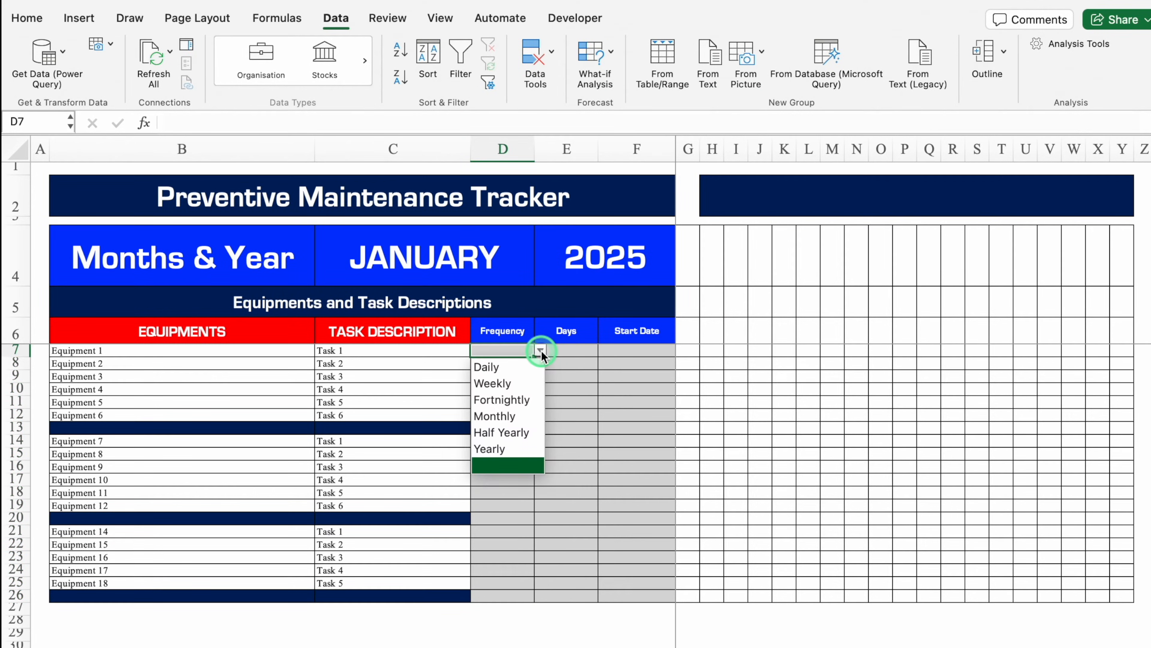
click(514, 369)
click(534, 366)
click(538, 367)
click(514, 393)
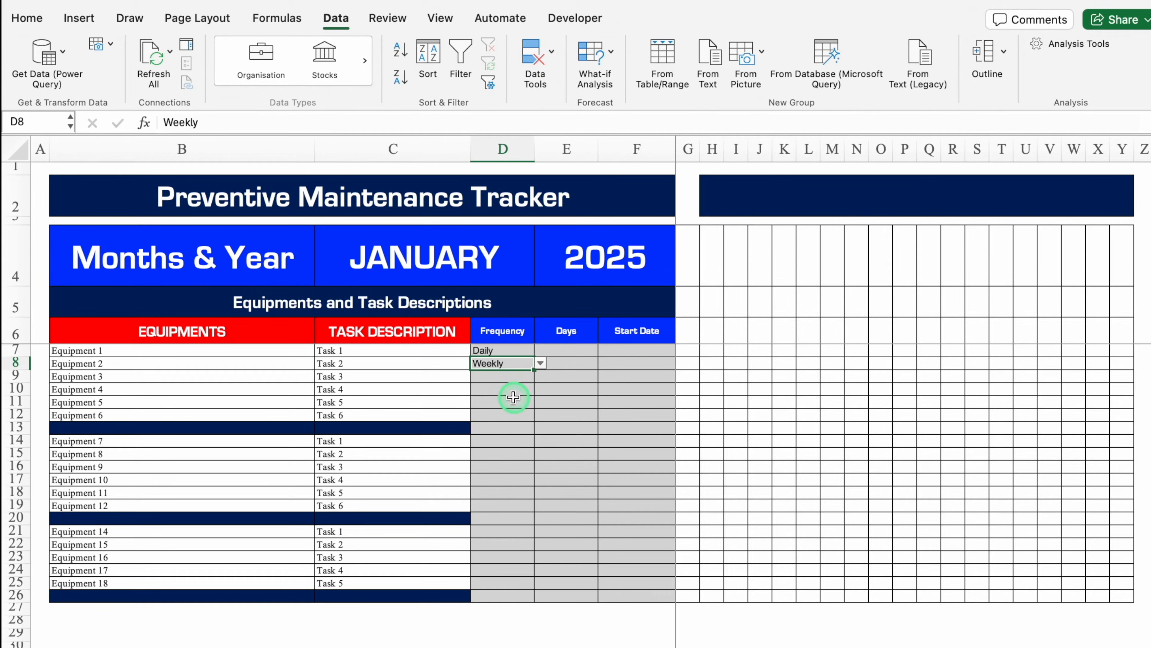
click(504, 376)
click(539, 376)
click(511, 426)
click(517, 391)
click(539, 390)
click(512, 455)
click(521, 403)
click(541, 403)
click(503, 415)
click(540, 415)
click(504, 513)
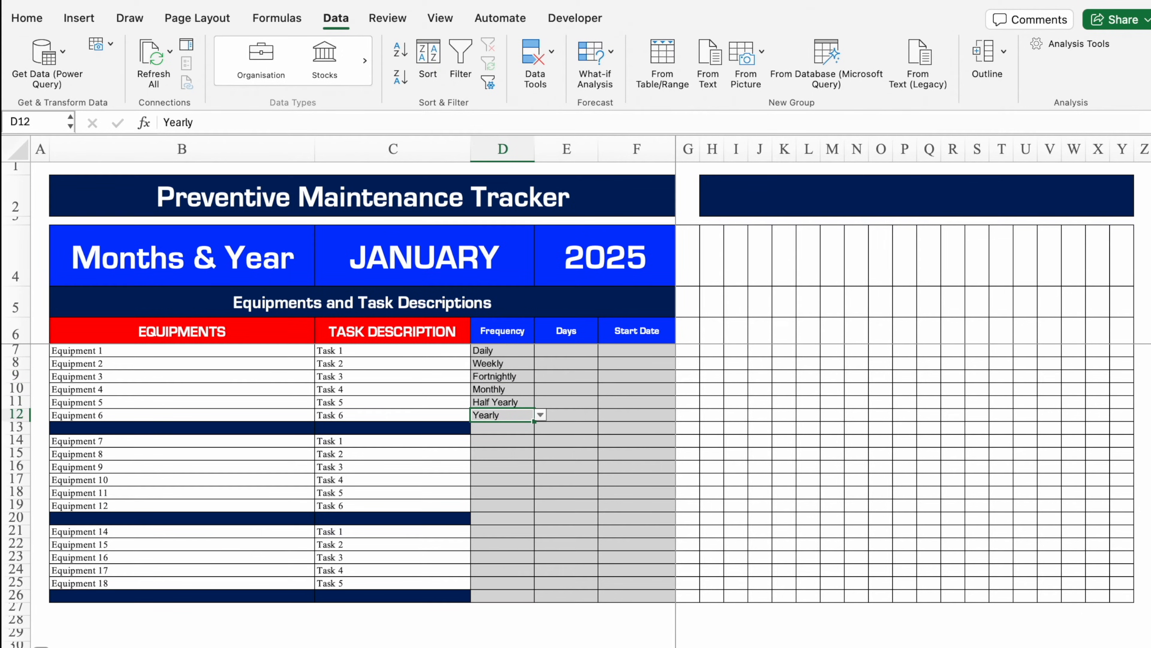
On the Settings sheet, copy the Half Yearly and Yearly rows with their days one row down, into B8:C9.
click(114, 647)
drag(90, 302, 175, 328)
key(super+c)
click(109, 326)
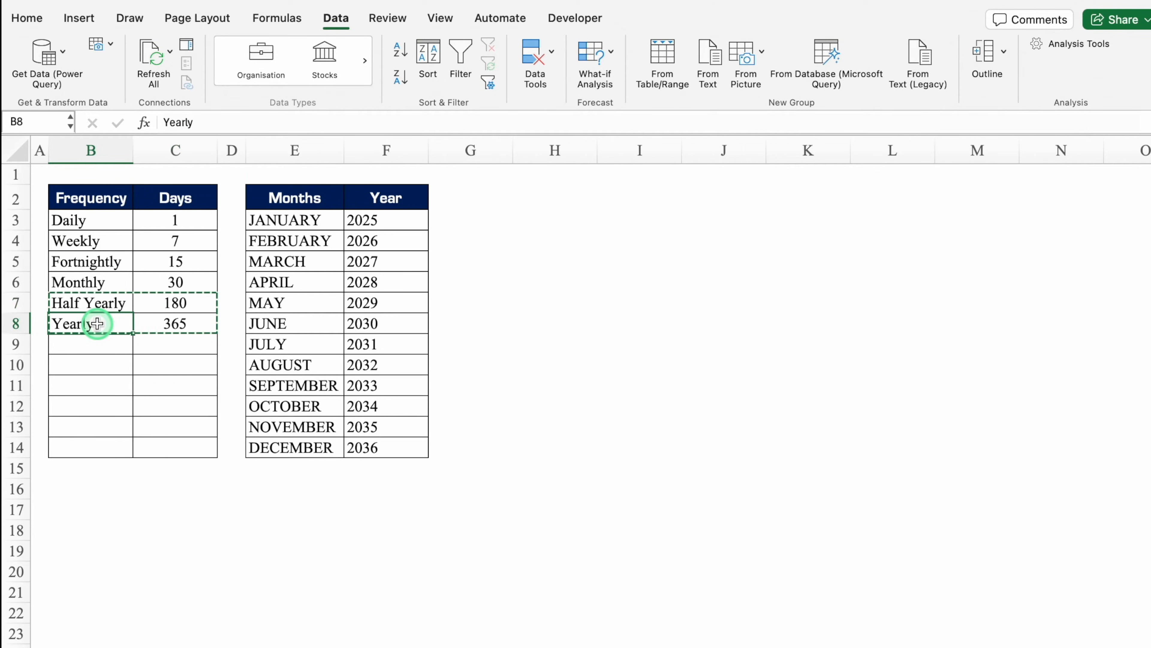
key(super+shift+equal)
Replace the duplicate Half Yearly frequency in B7 with Quarterly.
click(86, 303)
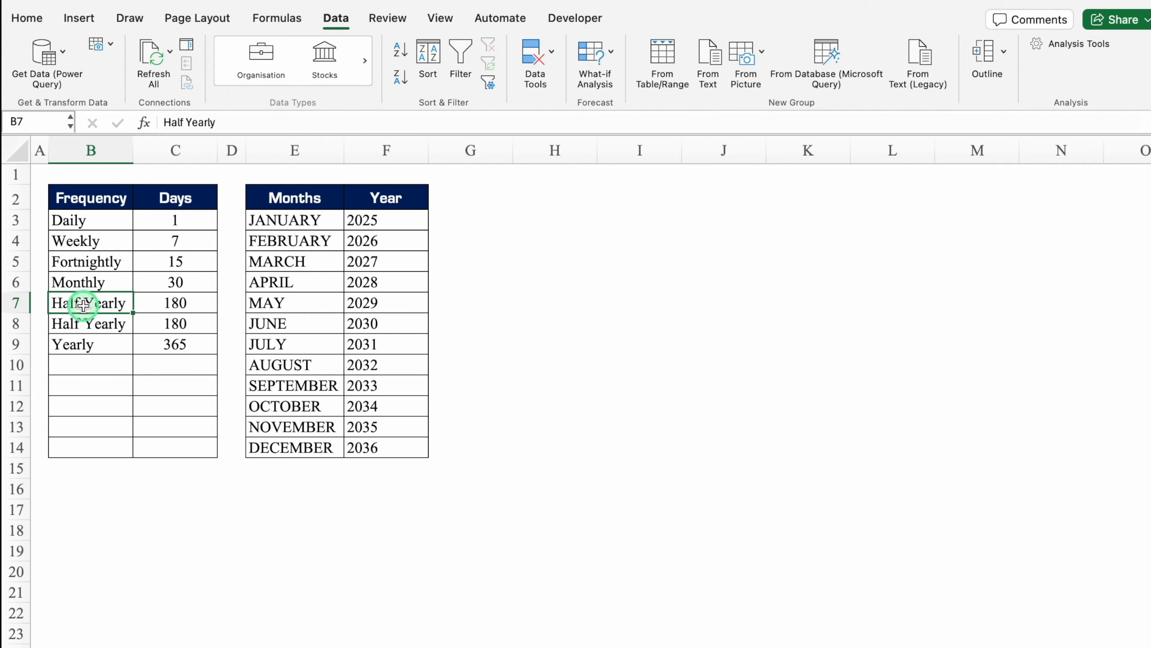
key(Delete)
text(Quarterly)
key(Tab)
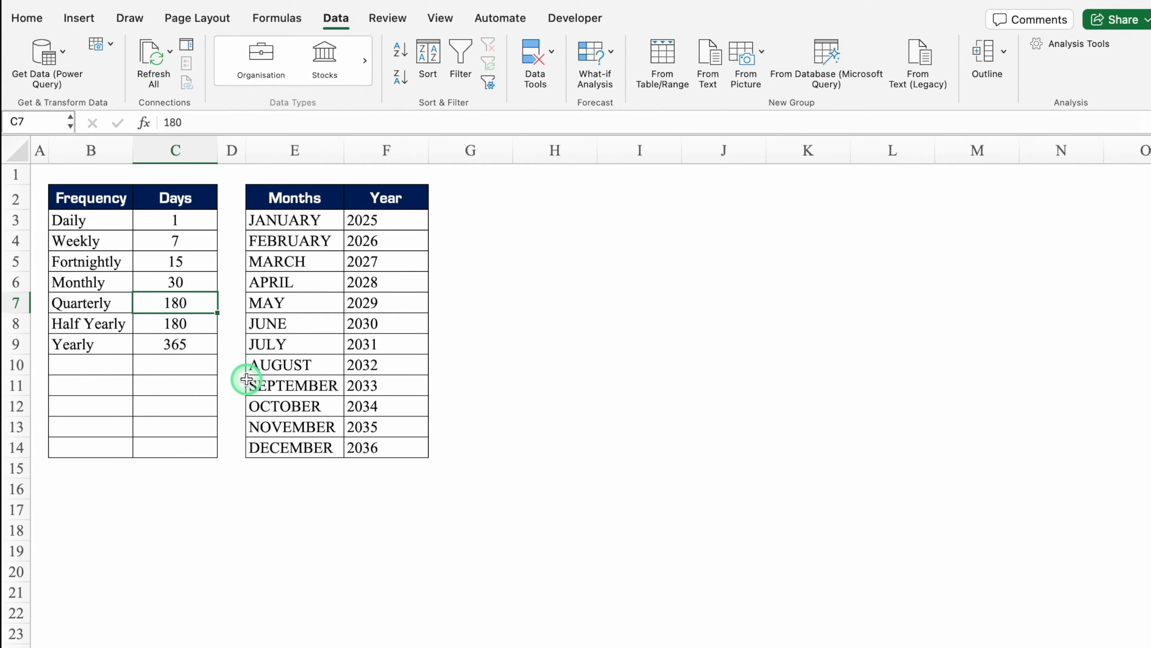
Set the number of days for the Quarterly frequency in C7 to 90.
text(90)
key(Return)
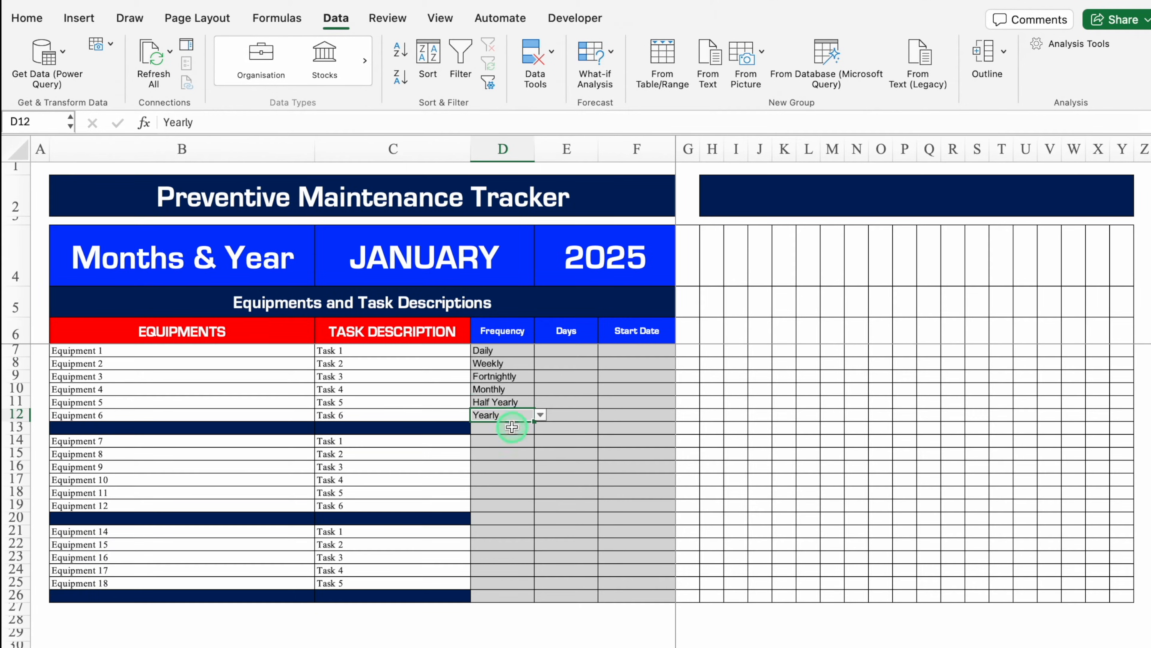
On the tracker sheet, set the frequencies of Equipment 5, 6 and 7 to Quarterly, Half Yearly and Yearly respectively.
click(521, 402)
click(540, 402)
click(517, 484)
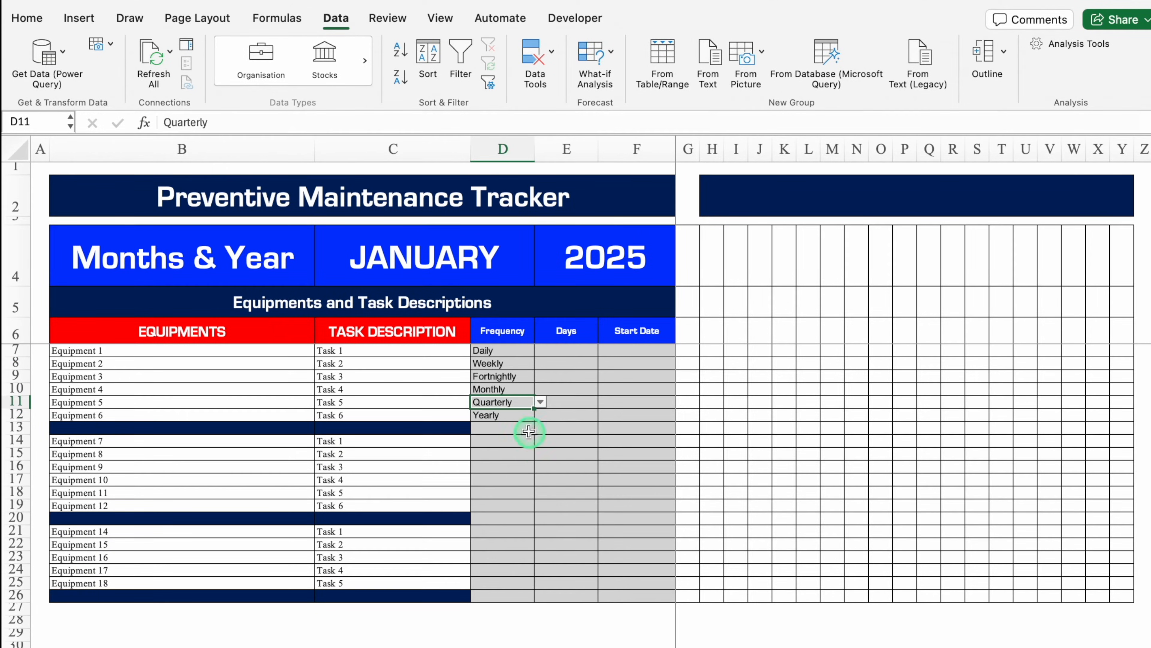
click(528, 416)
click(541, 414)
click(506, 520)
click(502, 442)
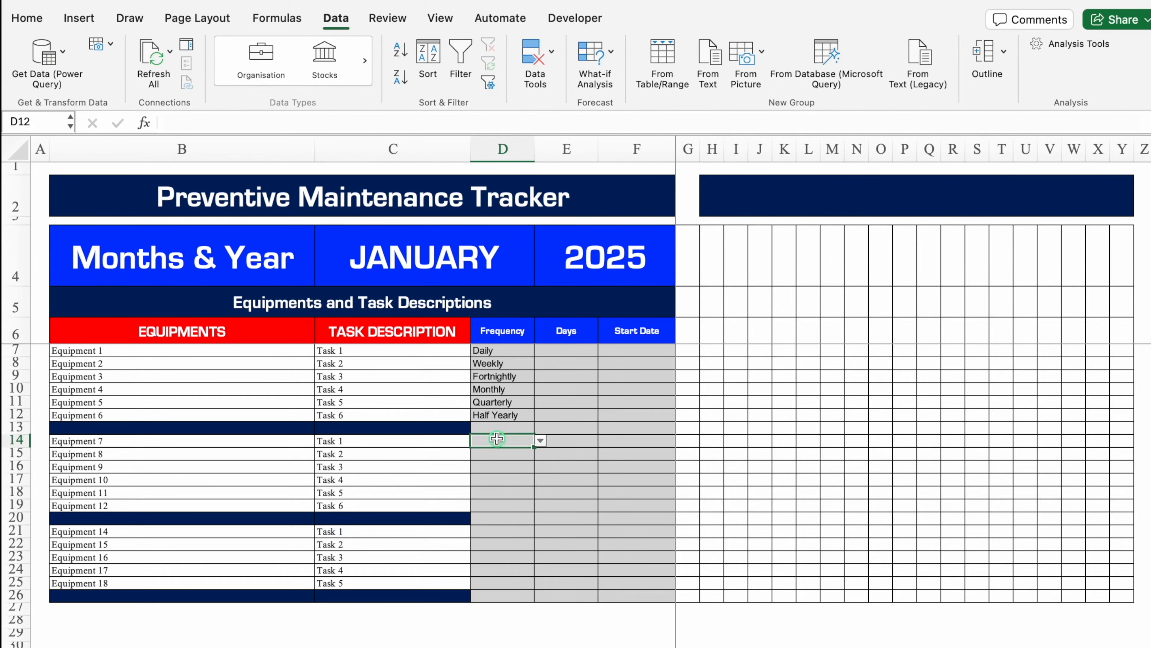
click(540, 440)
click(489, 555)
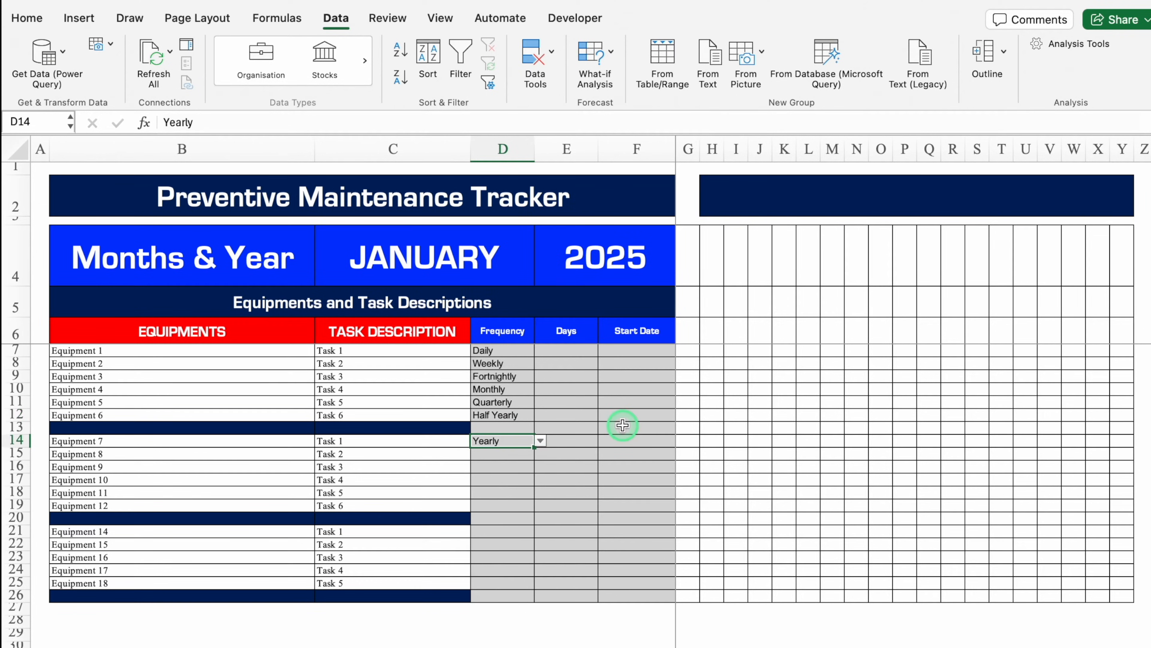
For the whole tracker sheet, create a conditional formatting rule for cell values equal to Daily.
click(17, 149)
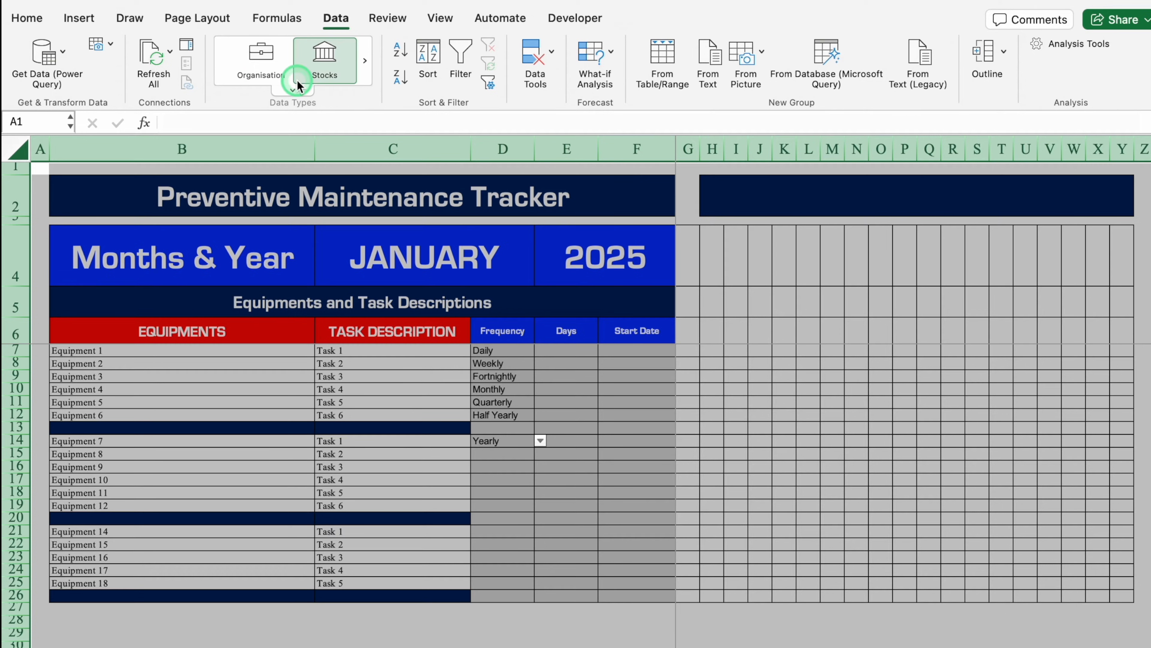
click(28, 18)
click(690, 44)
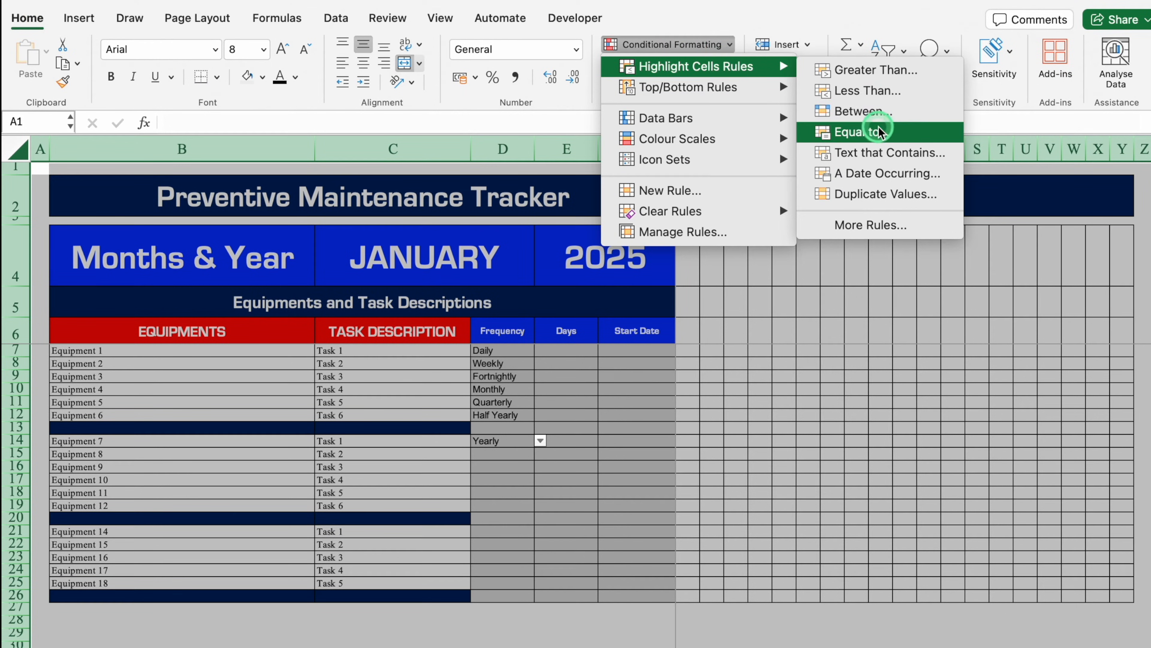
click(882, 135)
click(694, 223)
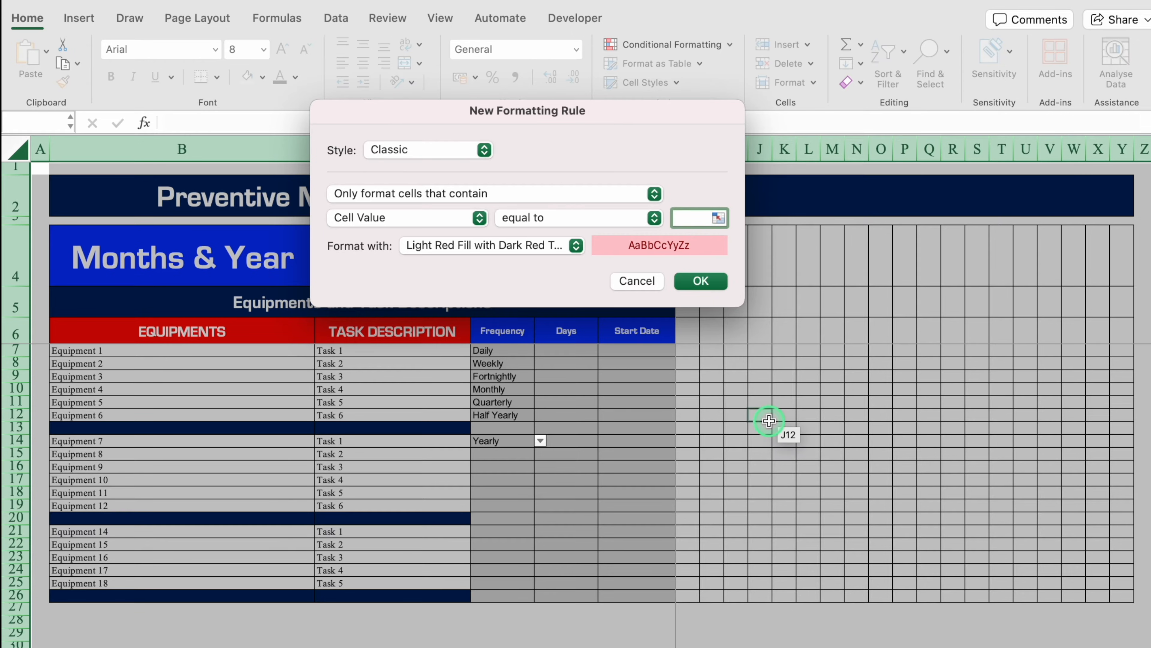
text(Daily)
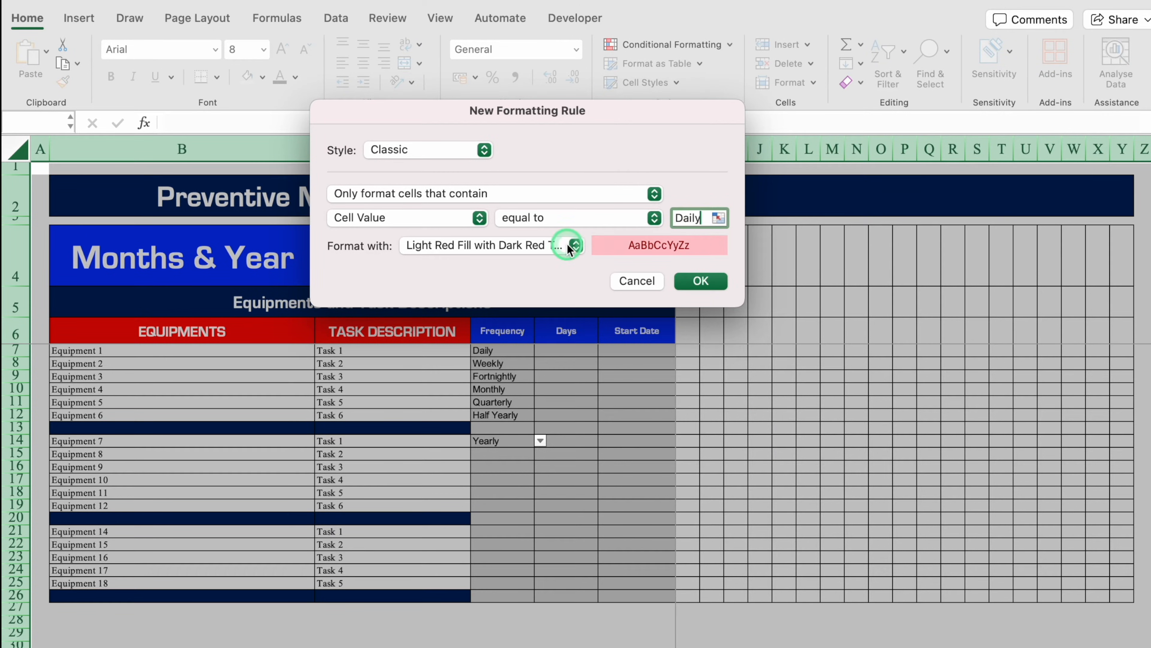
Give the Daily rule a customised format with dark red fill and white font, and apply it.
click(572, 245)
click(494, 358)
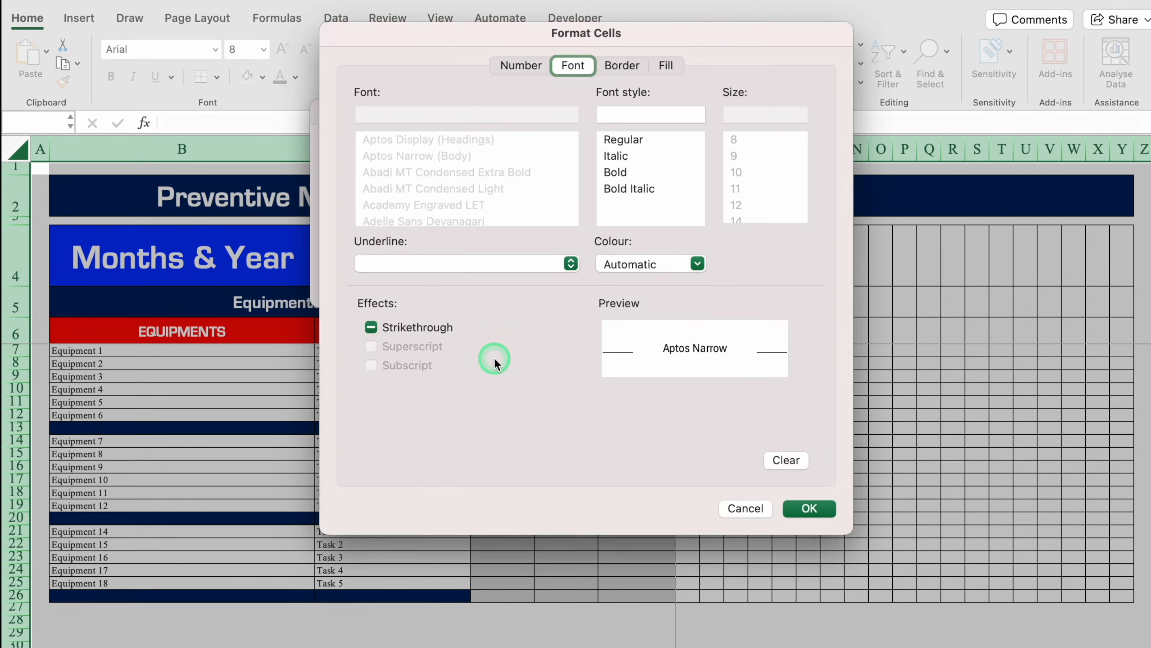
click(673, 66)
click(534, 131)
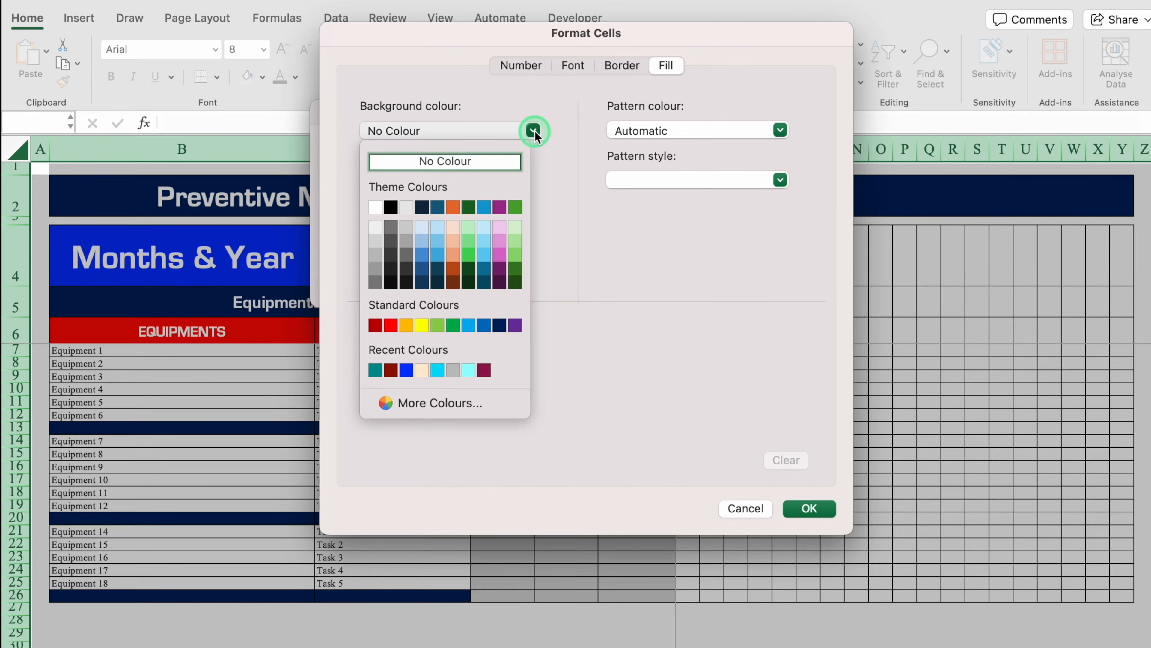
click(392, 369)
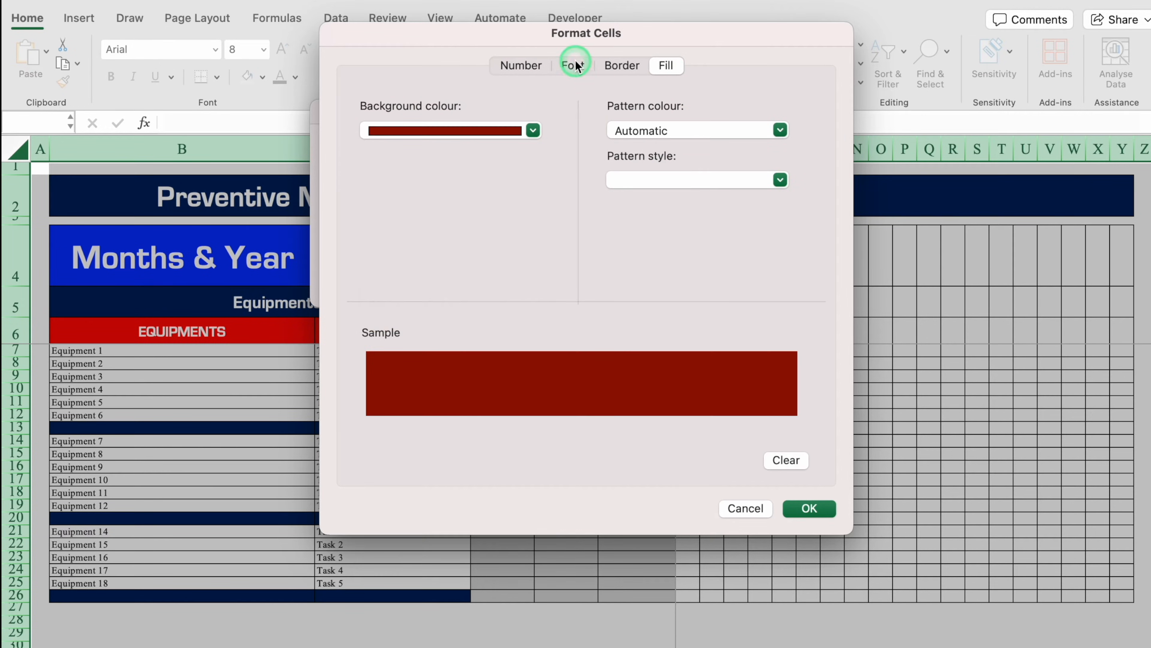
click(573, 65)
click(696, 263)
click(612, 340)
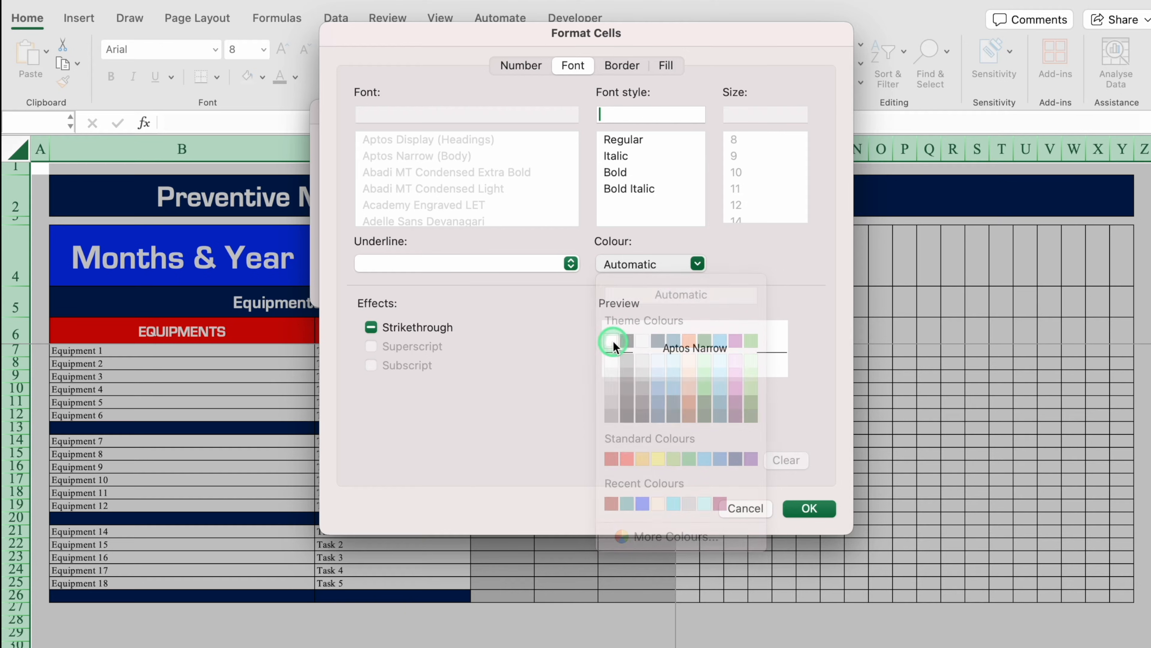
click(810, 508)
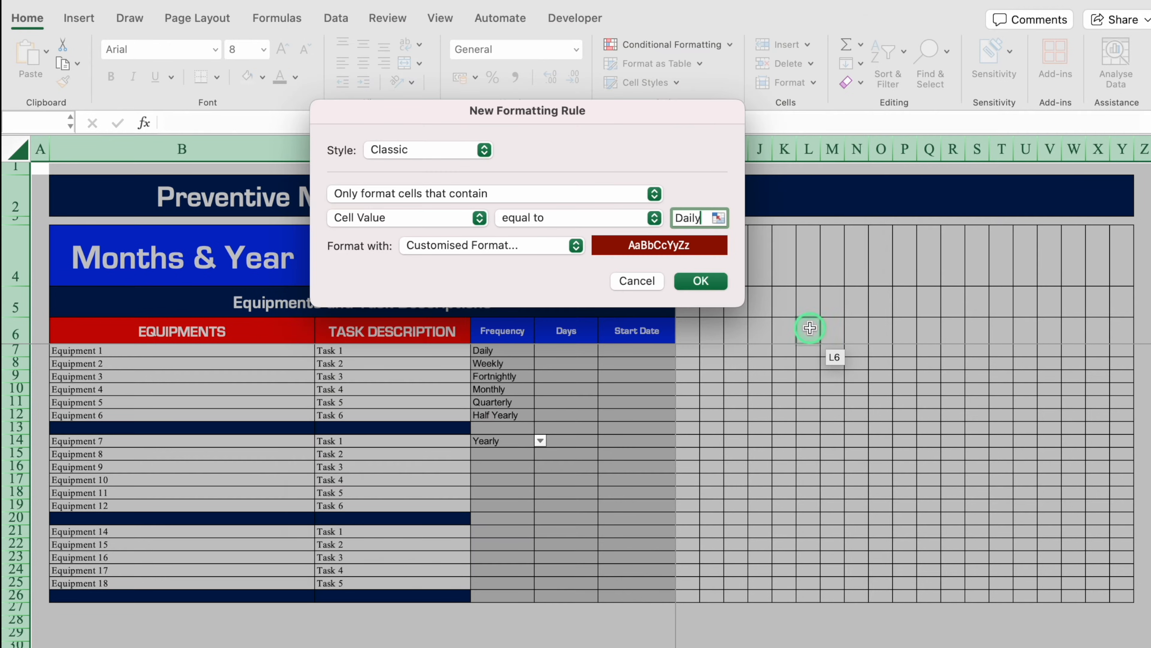
click(701, 282)
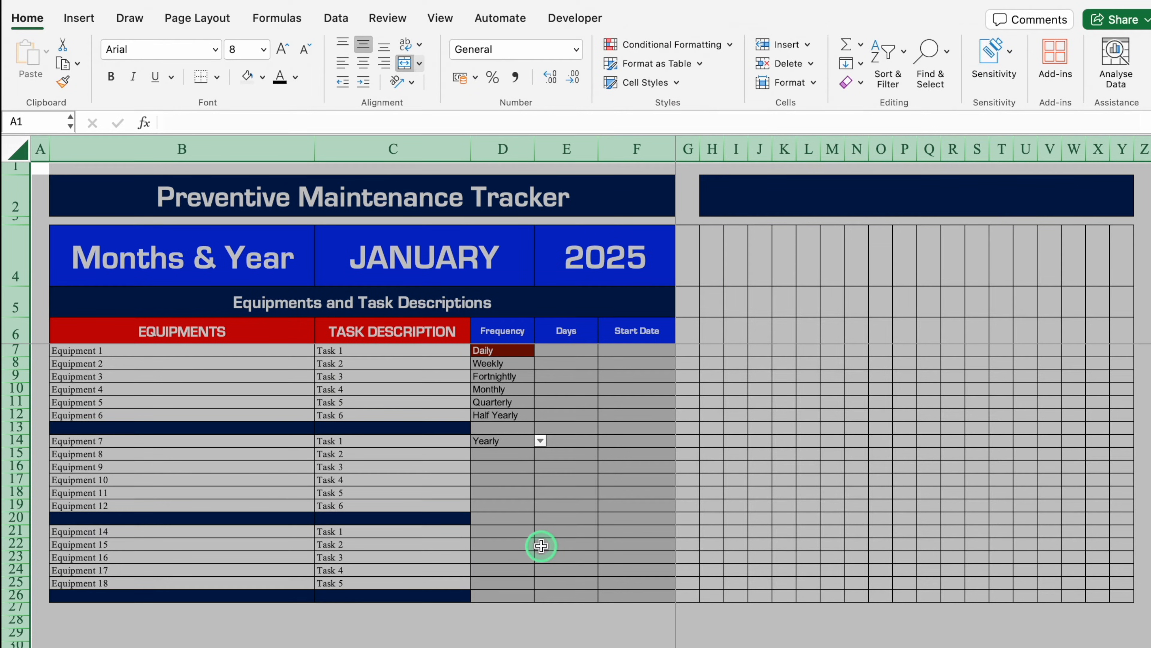
Create another highlight rule on the whole sheet for cell values equal to Weekly.
click(669, 44)
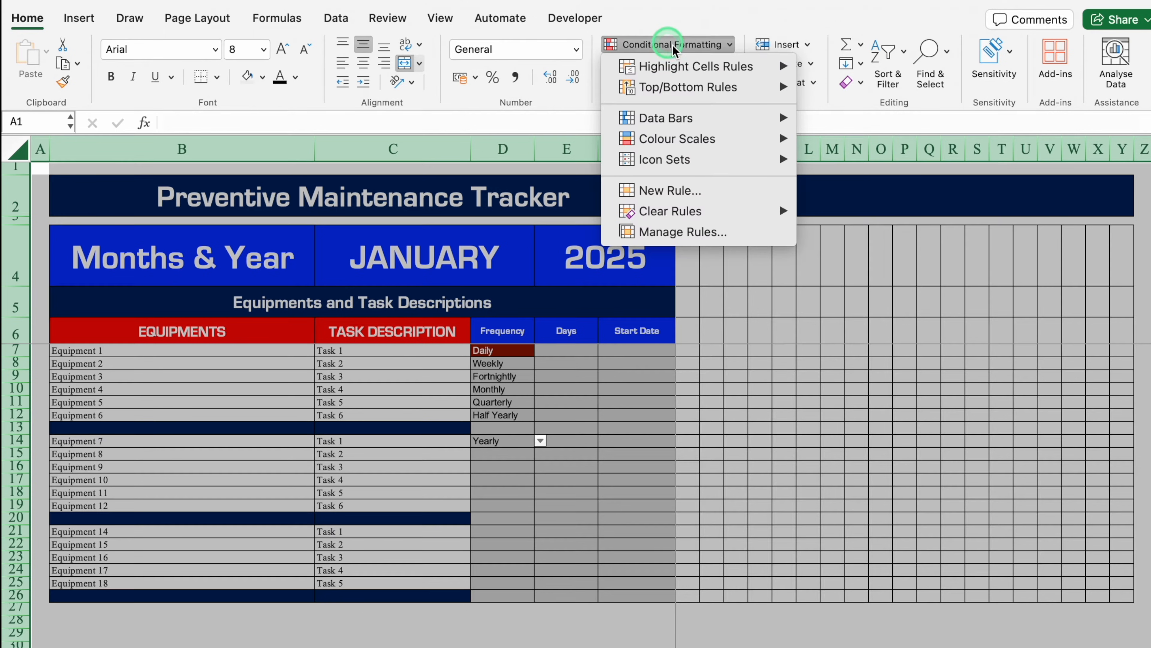
mouse_move(689, 66)
click(918, 132)
click(696, 221)
text(Weekly)
Give the Weekly rule a customised format with red fill and white font, and apply it.
click(489, 245)
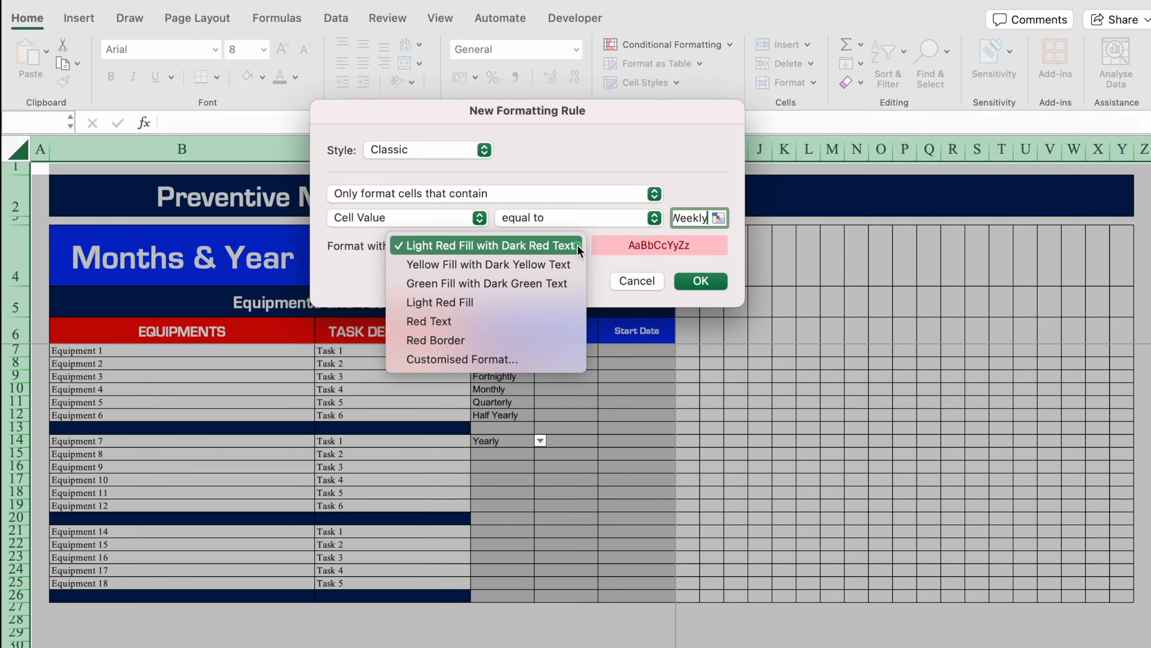
click(499, 358)
click(664, 66)
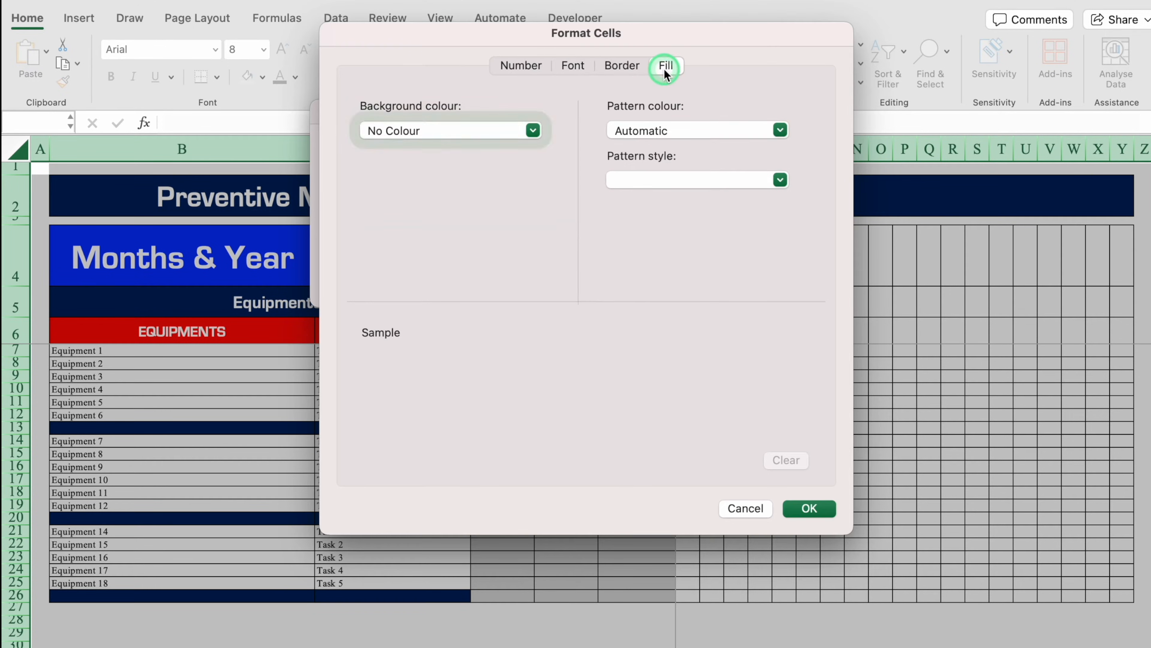
click(533, 130)
click(392, 325)
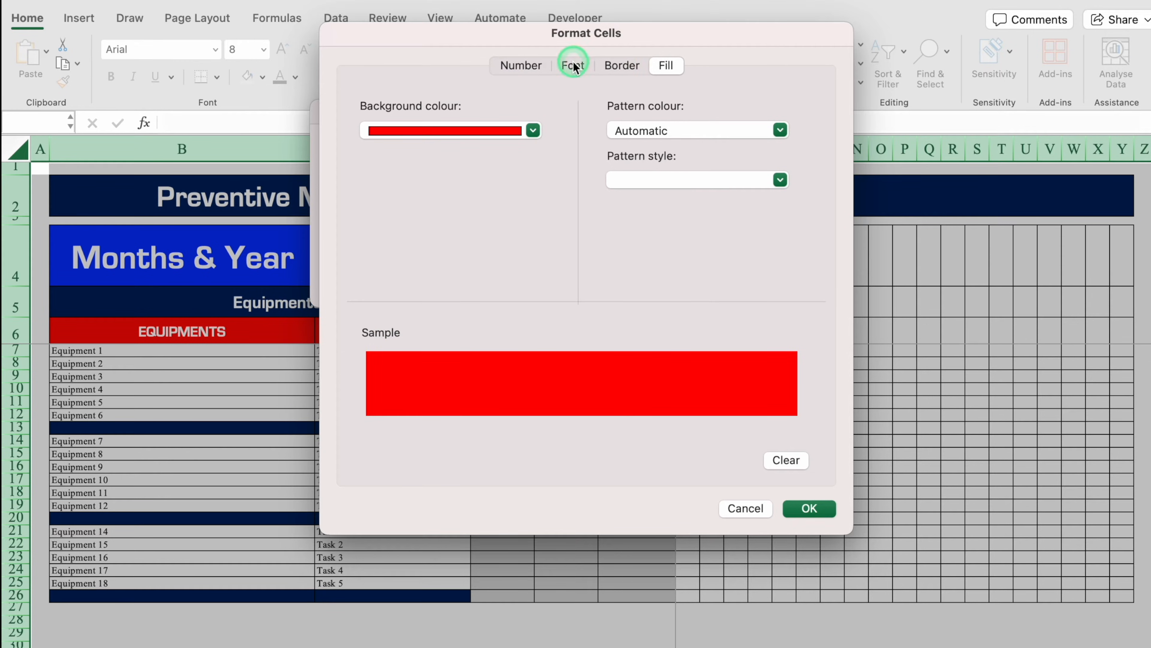
click(573, 65)
click(698, 263)
click(610, 330)
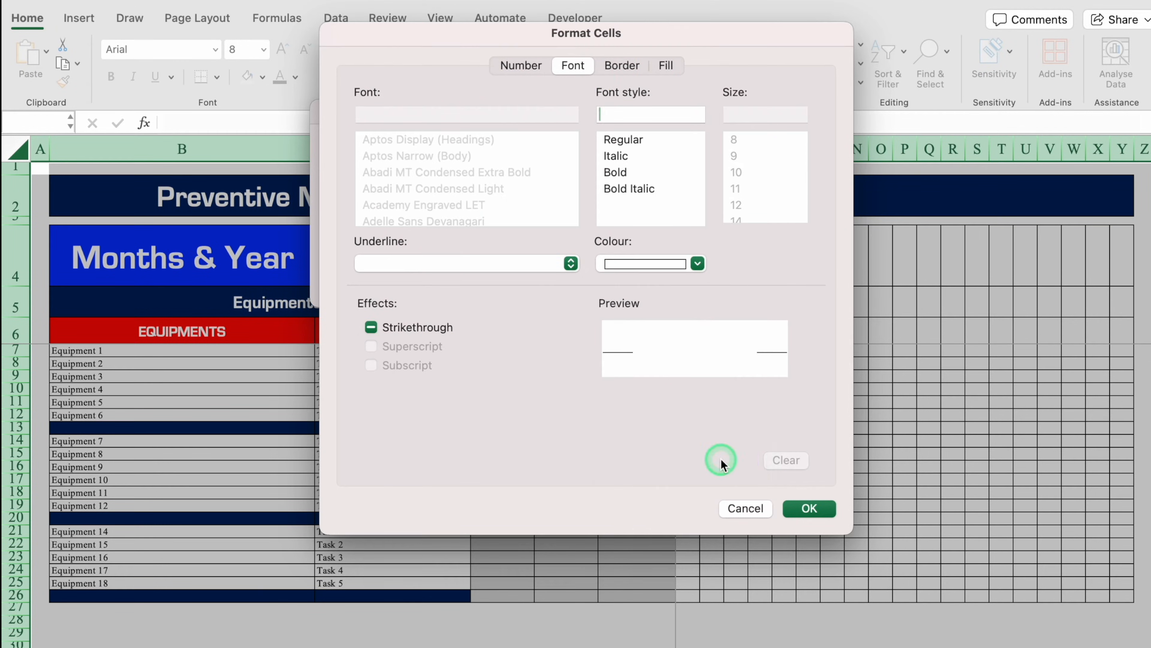
click(809, 508)
click(700, 281)
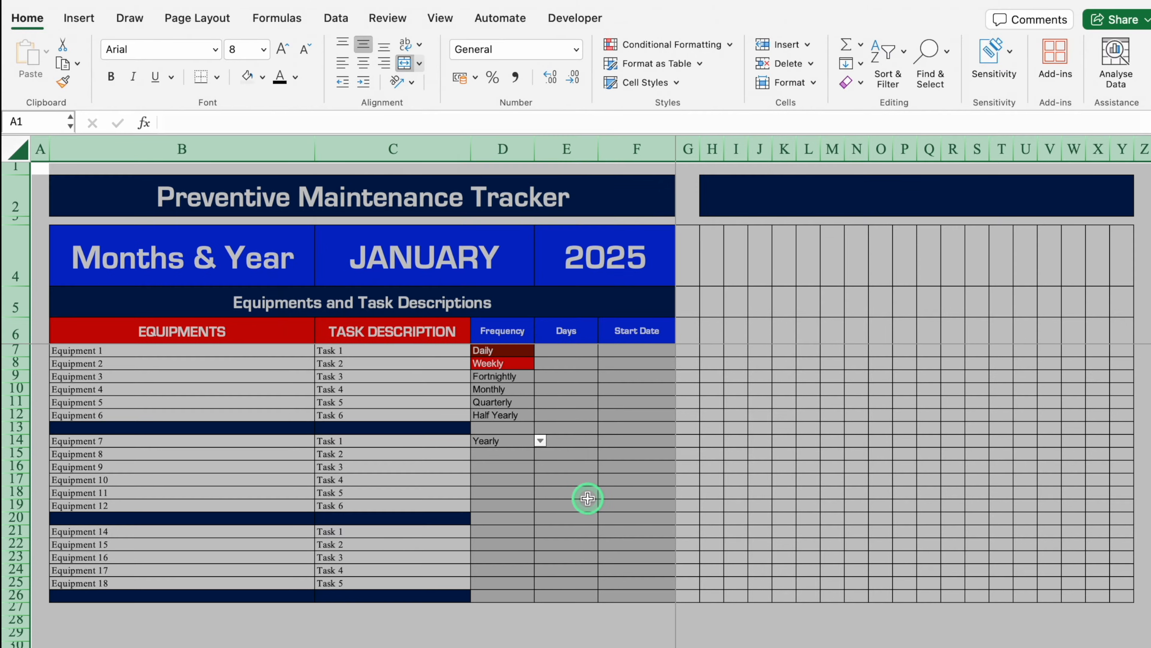
Add a conditional formatting rule that gives cells equal to Fortnightly a yellow fill.
click(677, 44)
click(852, 135)
text(Fortnightly)
click(576, 246)
click(463, 358)
click(573, 66)
click(808, 508)
click(701, 281)
Add a conditional formatting rule that gives cells equal to Monthly a light blue fill with white text.
click(676, 45)
click(852, 135)
text(Monthly)
click(576, 247)
click(463, 359)
click(665, 65)
click(573, 67)
click(808, 508)
Add a conditional formatting rule that gives cells equal to Quarterly a dark navy fill with white text.
text(Quarterly)
click(576, 246)
click(464, 359)
click(808, 508)
click(702, 281)
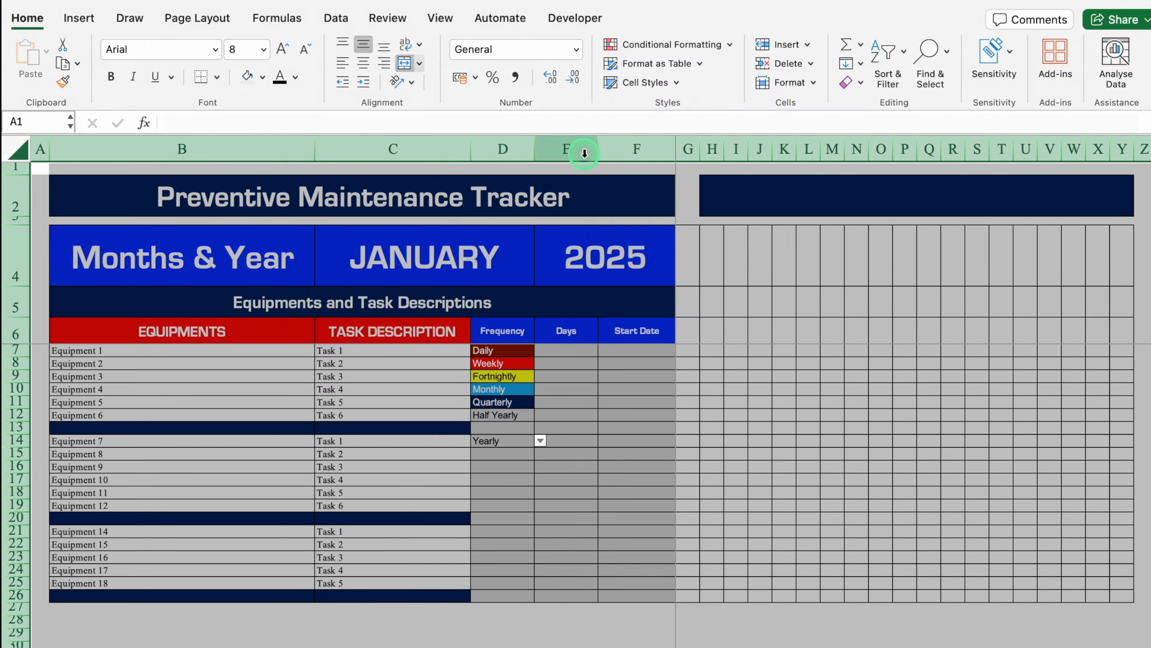
Add a conditional formatting rule that gives cells equal to Half Yearly a teal fill with white text.
click(676, 45)
click(852, 135)
text(Half Yearly)
click(576, 246)
click(524, 127)
click(808, 508)
Add a conditional formatting rule that gives cells equal to Yearly a purple fill with white text.
click(674, 45)
text(Yearly)
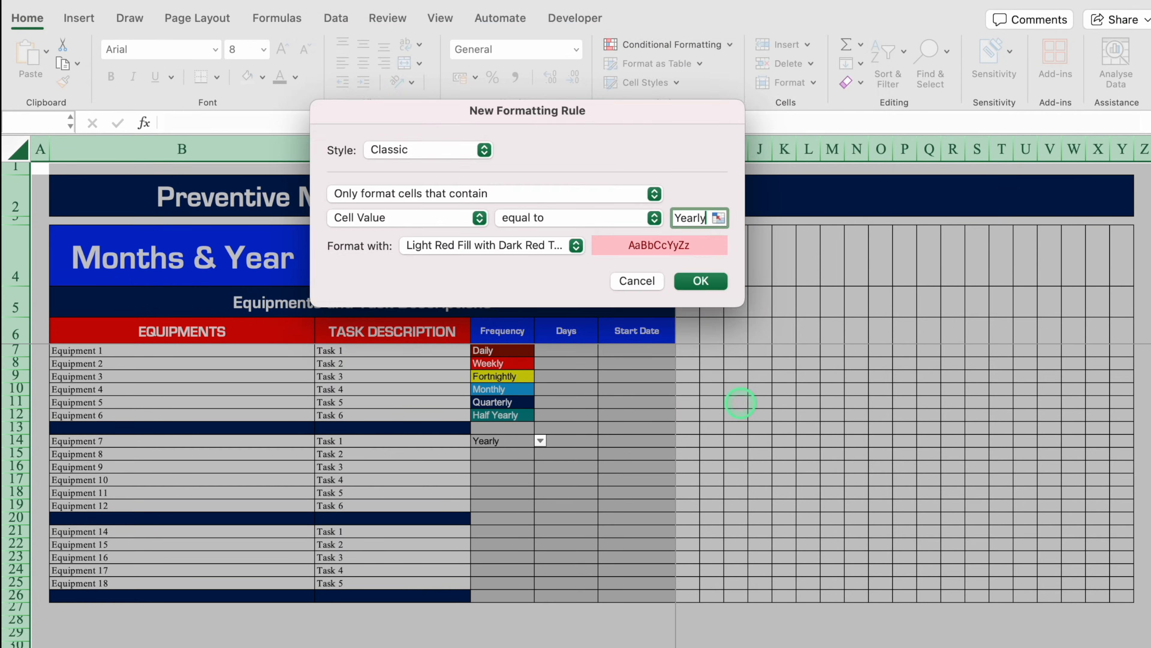
click(576, 246)
click(698, 264)
click(612, 340)
click(666, 66)
click(809, 508)
click(702, 282)
click(588, 633)
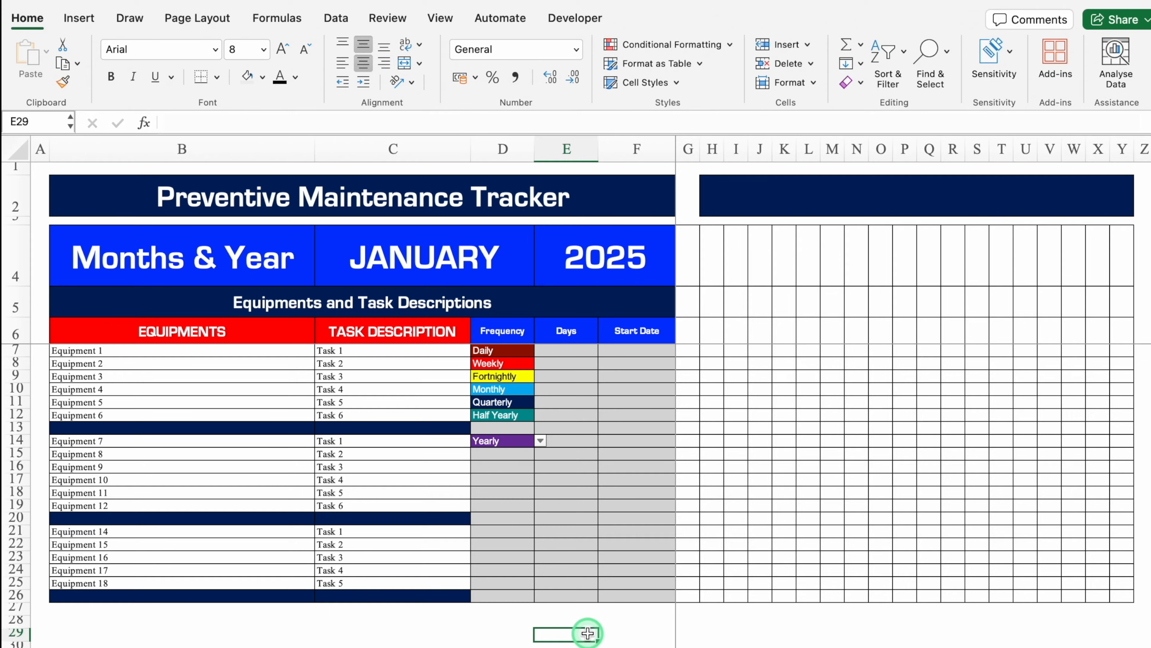
In the first Days cell, E7, start a VLOOKUP formula with the frequency in D7 as the lookup value.
click(565, 350)
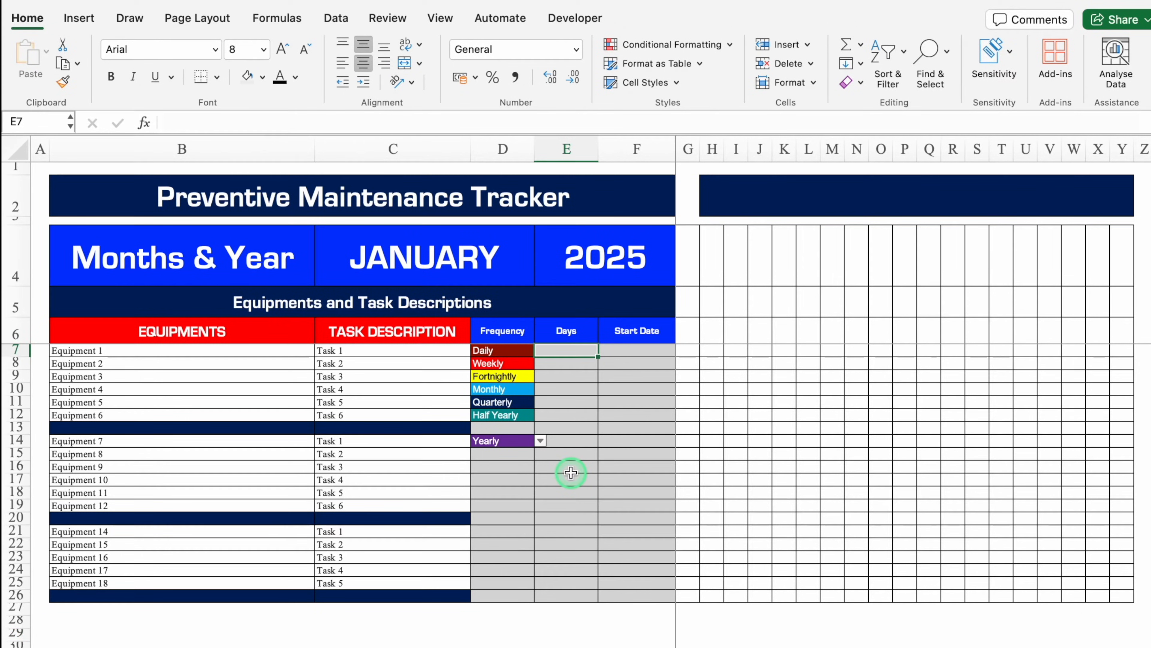
text(=vlo)
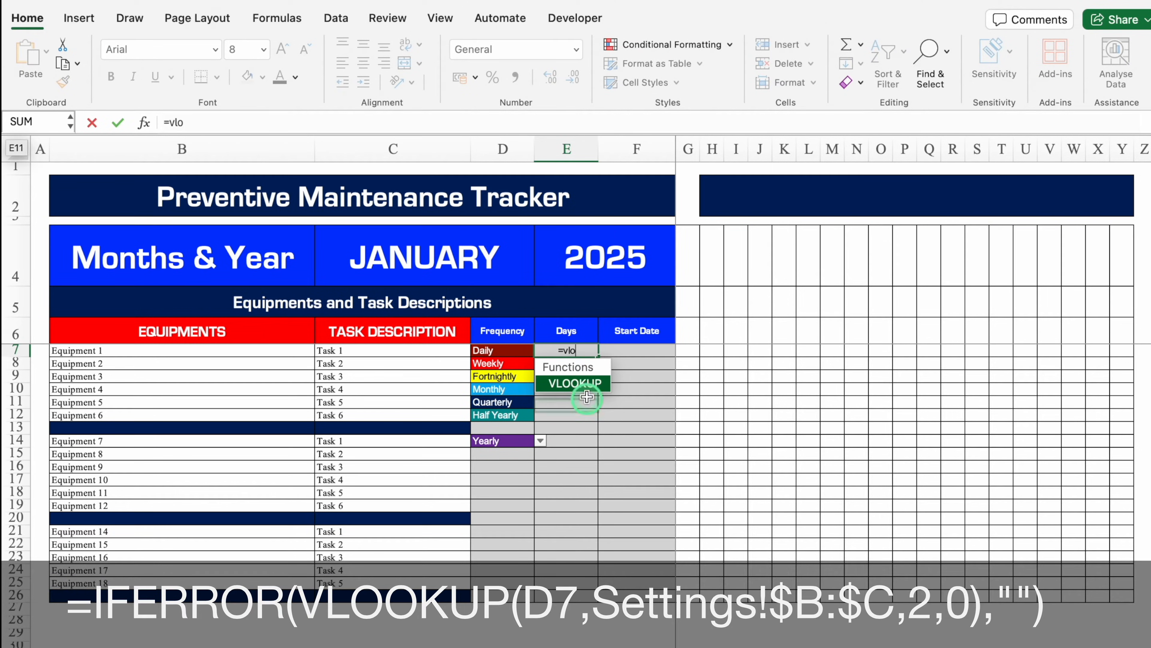
double_click(578, 384)
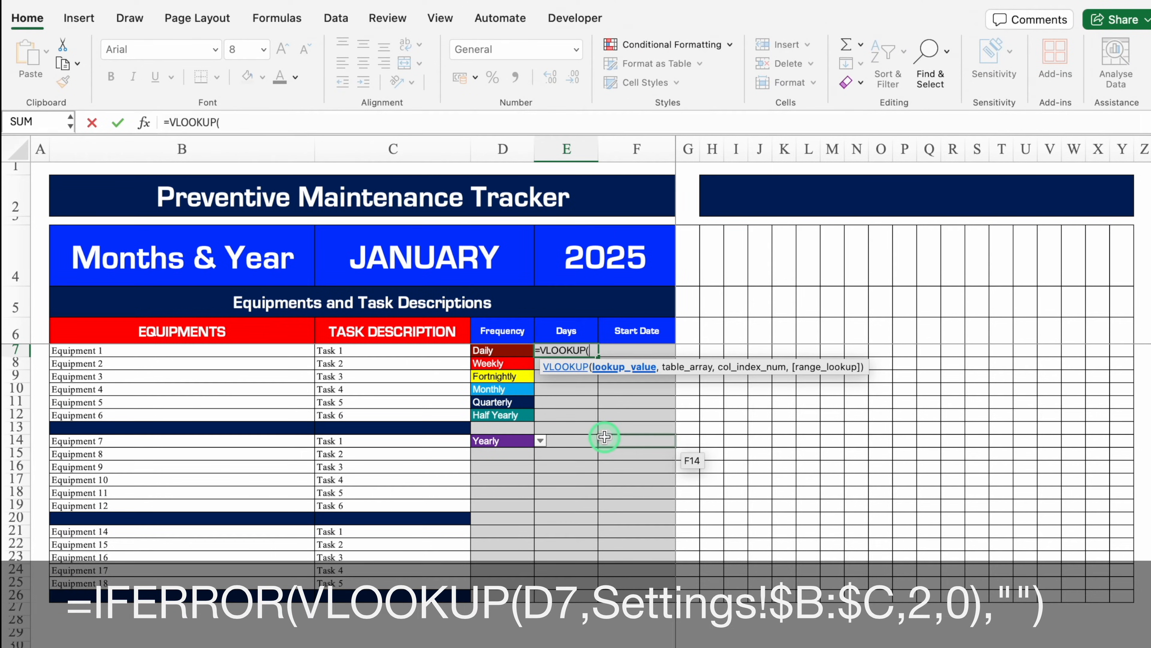
click(518, 349)
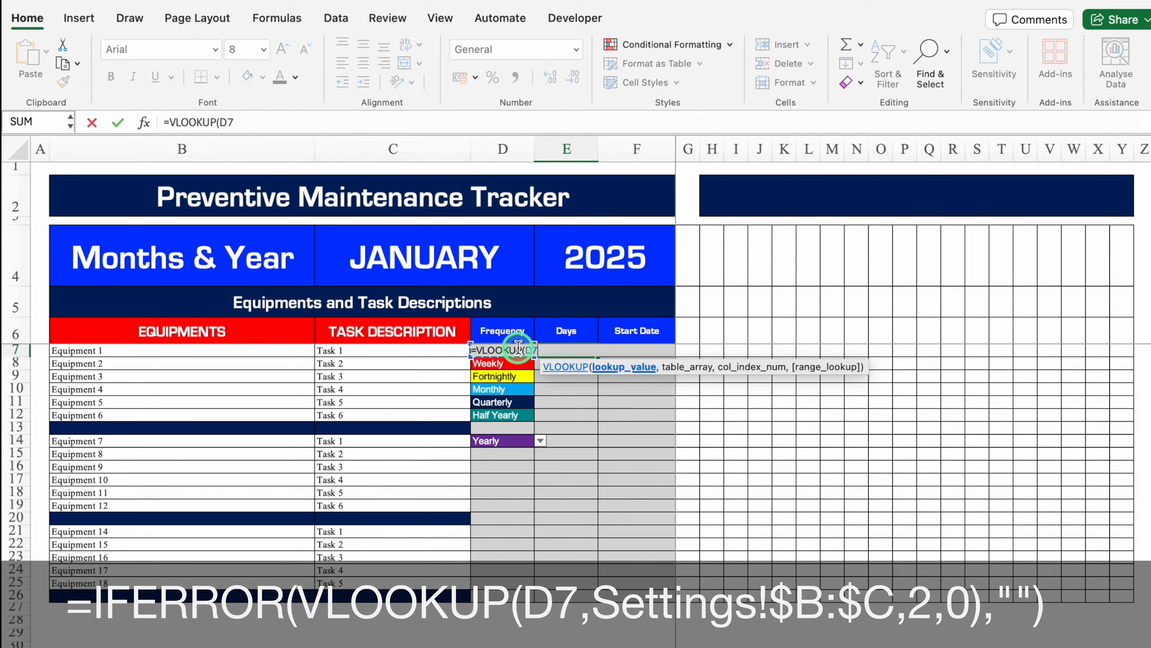
text(,Settings!)
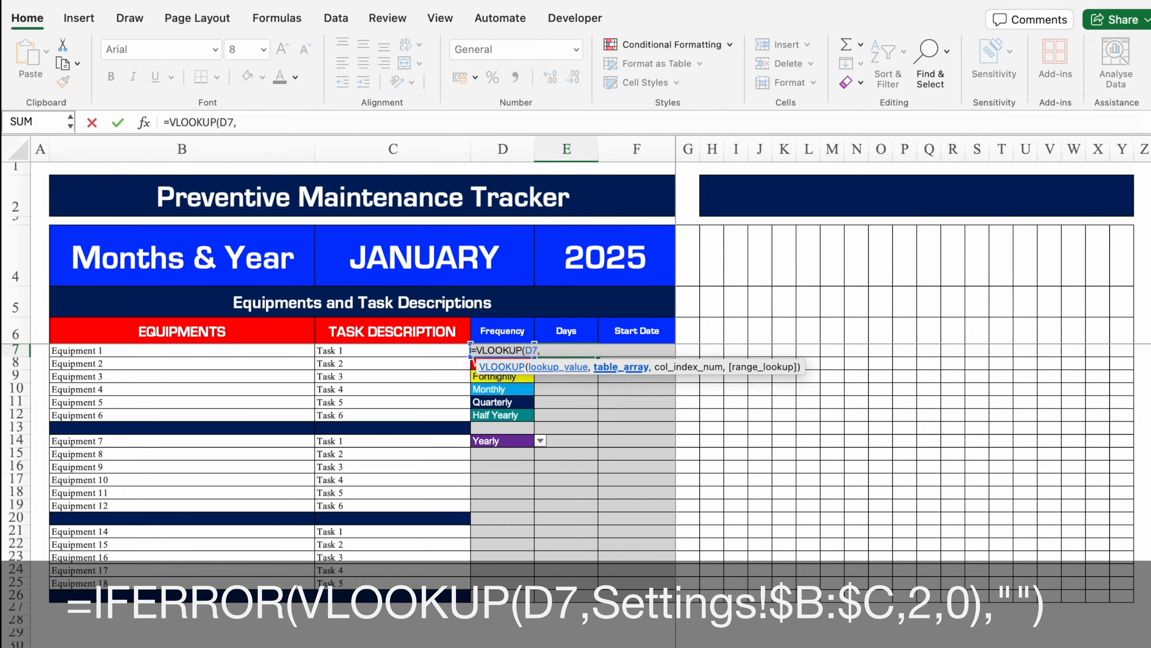
Use columns B:C of the Settings sheet as the VLOOKUP table array, locked as $B:$C.
click(136, 645)
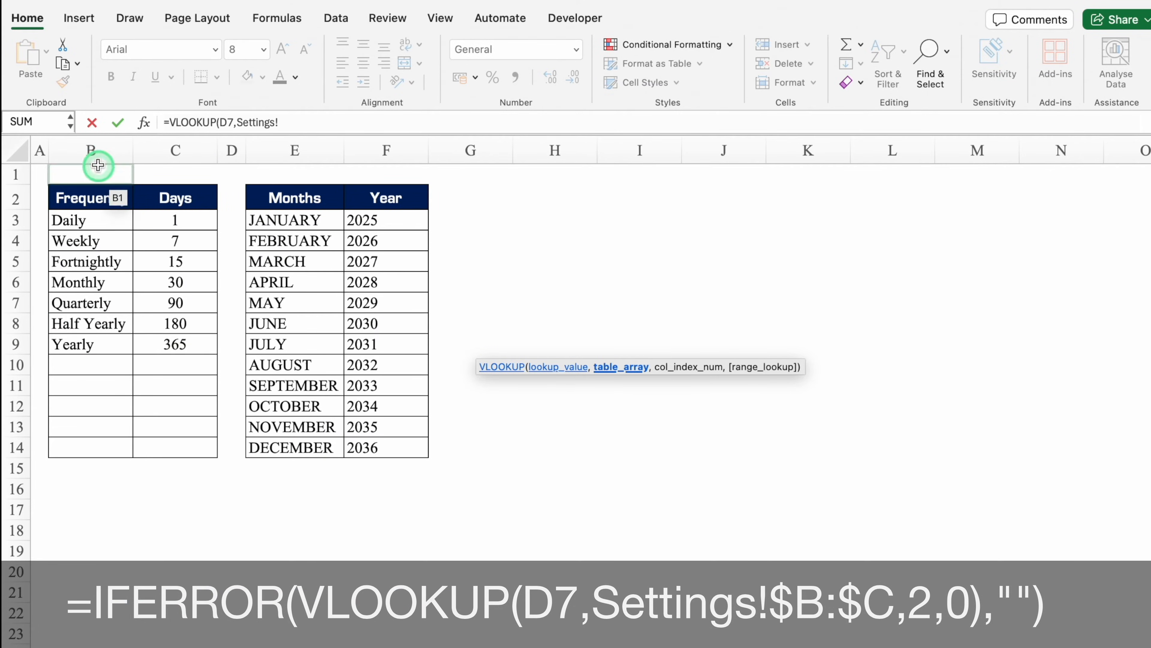
click(98, 153)
drag(99, 154, 146, 162)
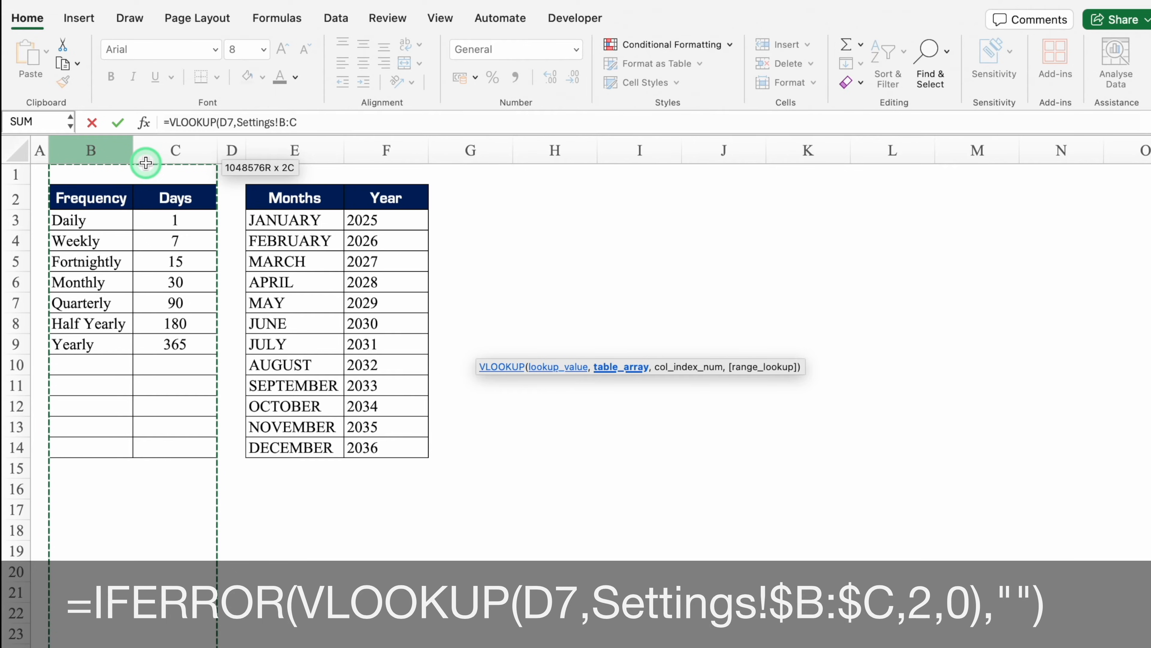
key(F4)
text(,)
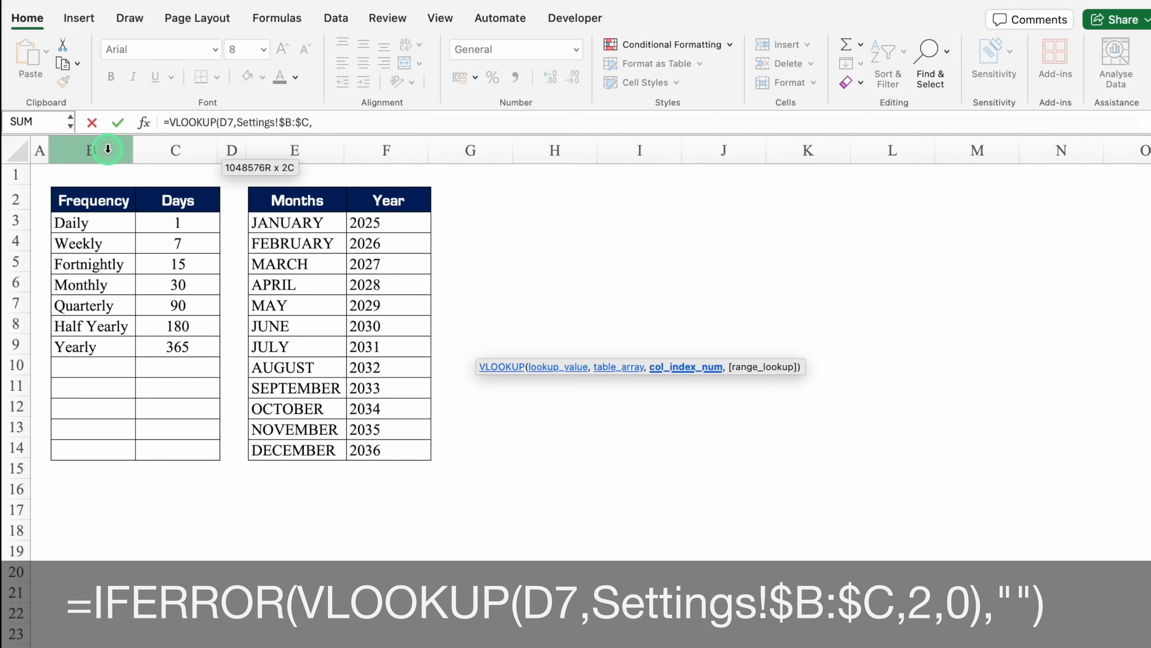
Complete the VLOOKUP arguments with column index 2 and range lookup 0, and close the bracket.
drag(108, 149, 200, 163)
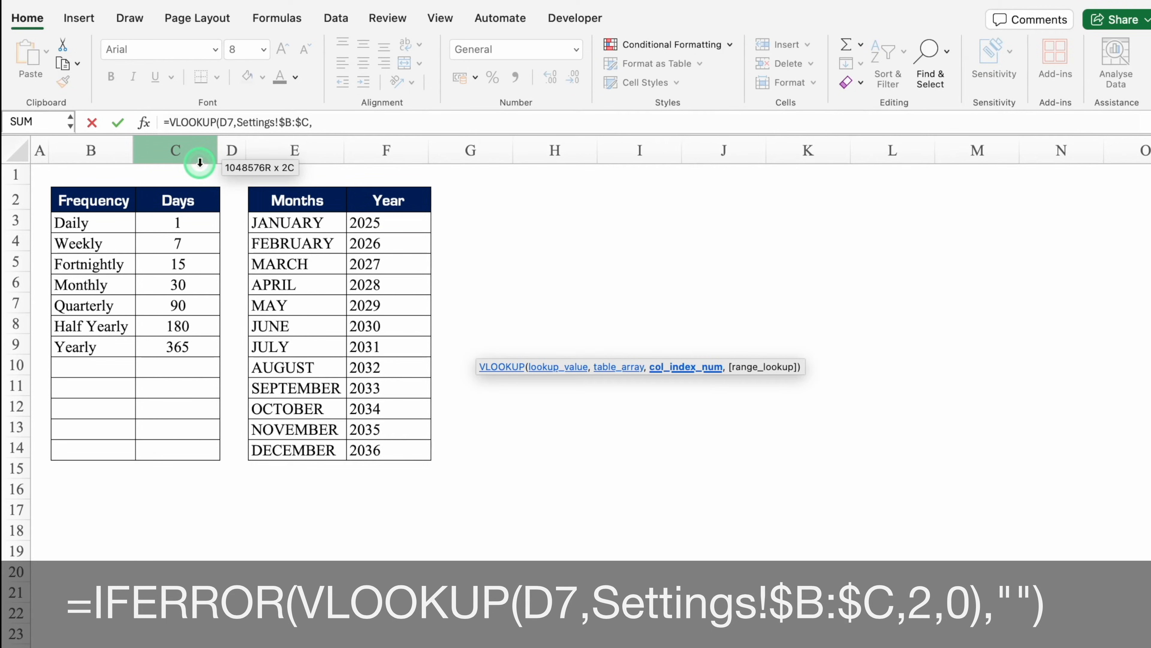
text(,2,0)
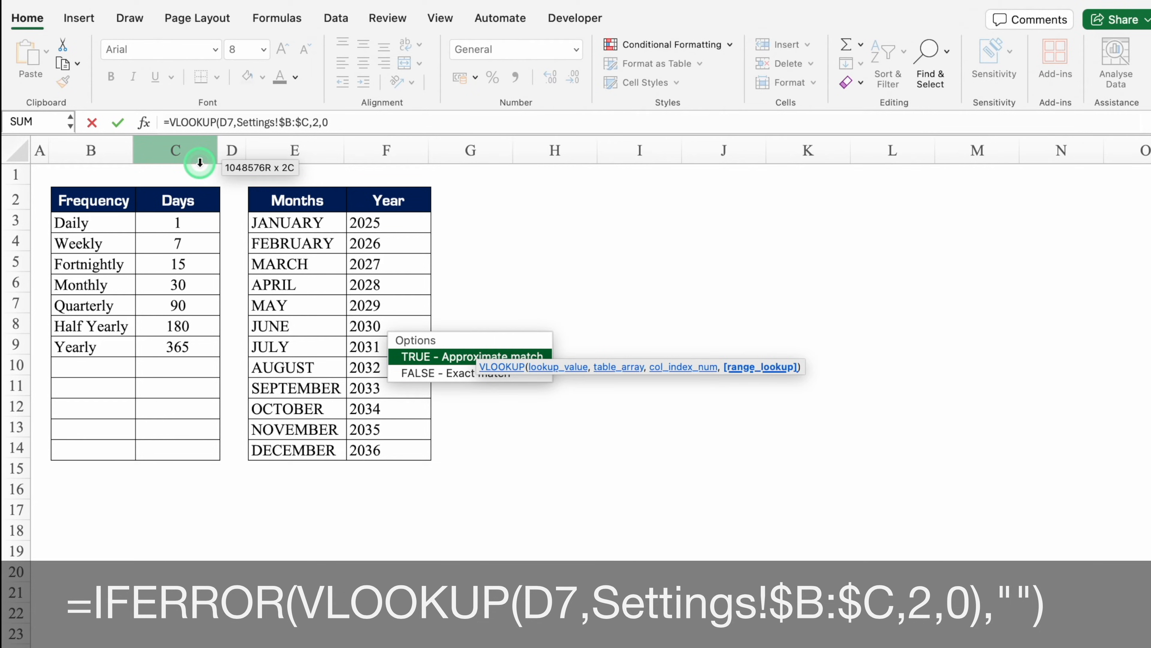
text())
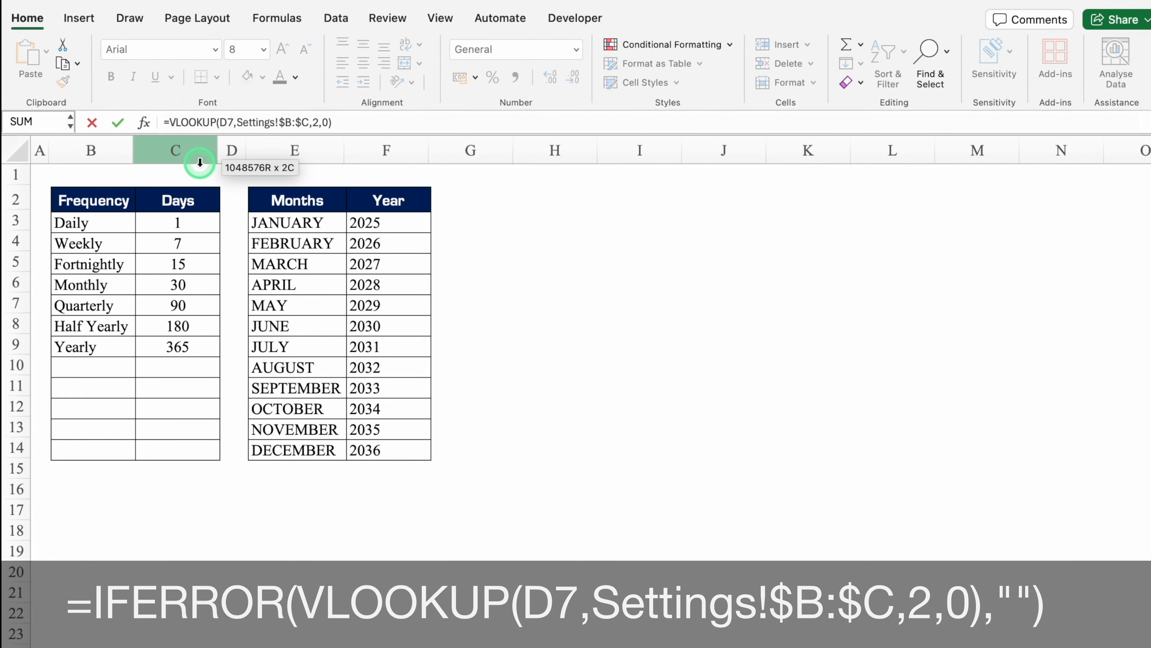
Wrap the VLOOKUP in IFERROR with "" as the fallback and fill the formula down the Days column to row 26.
click(166, 121)
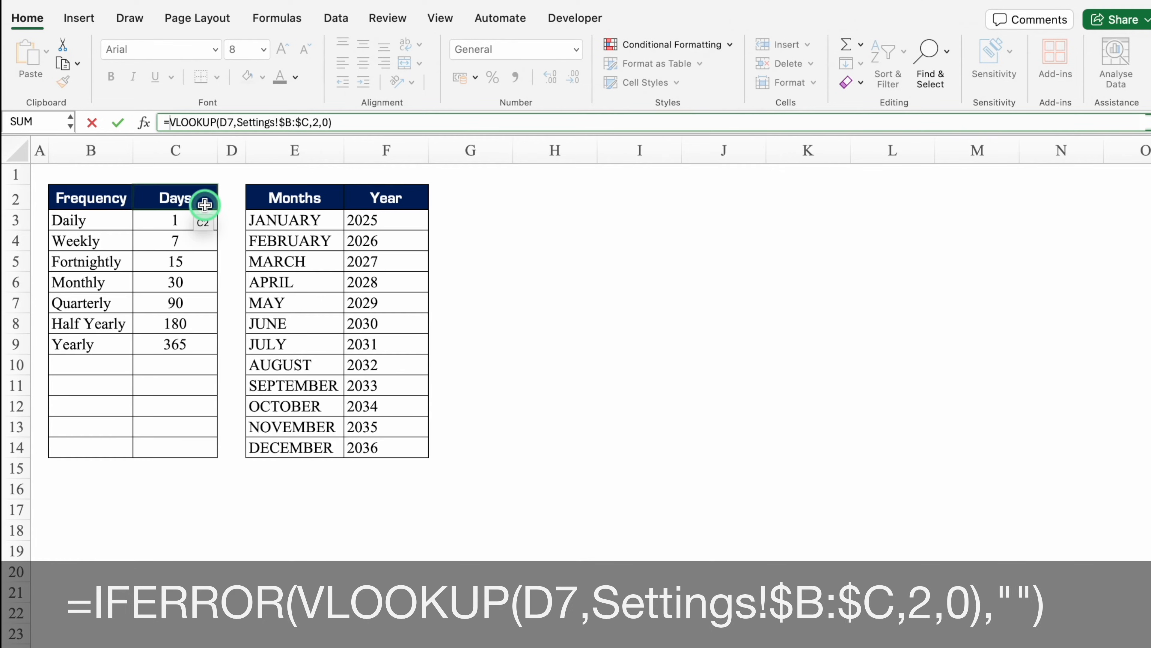
text(IFERROR()
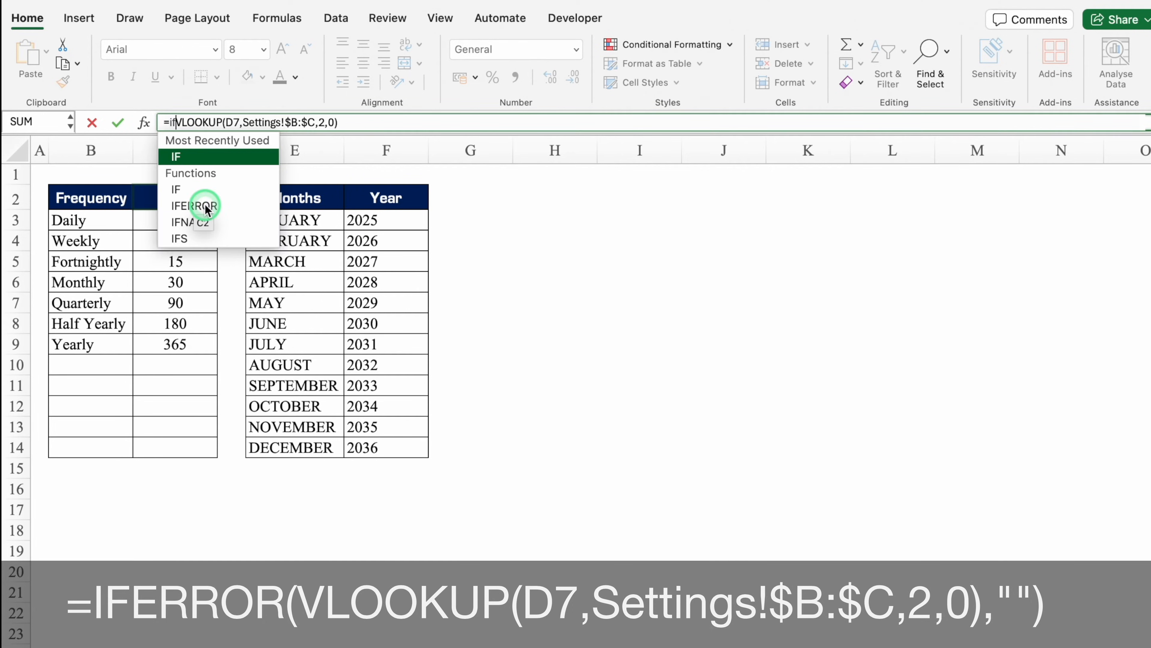
click(388, 122)
text(,)
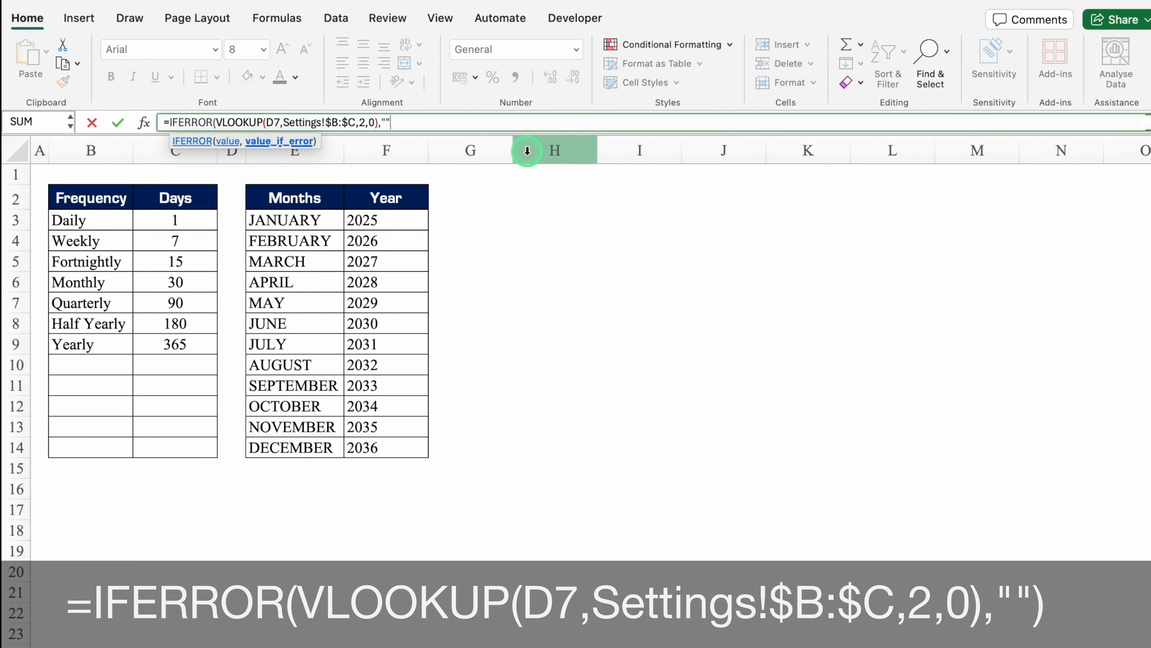
text(""))
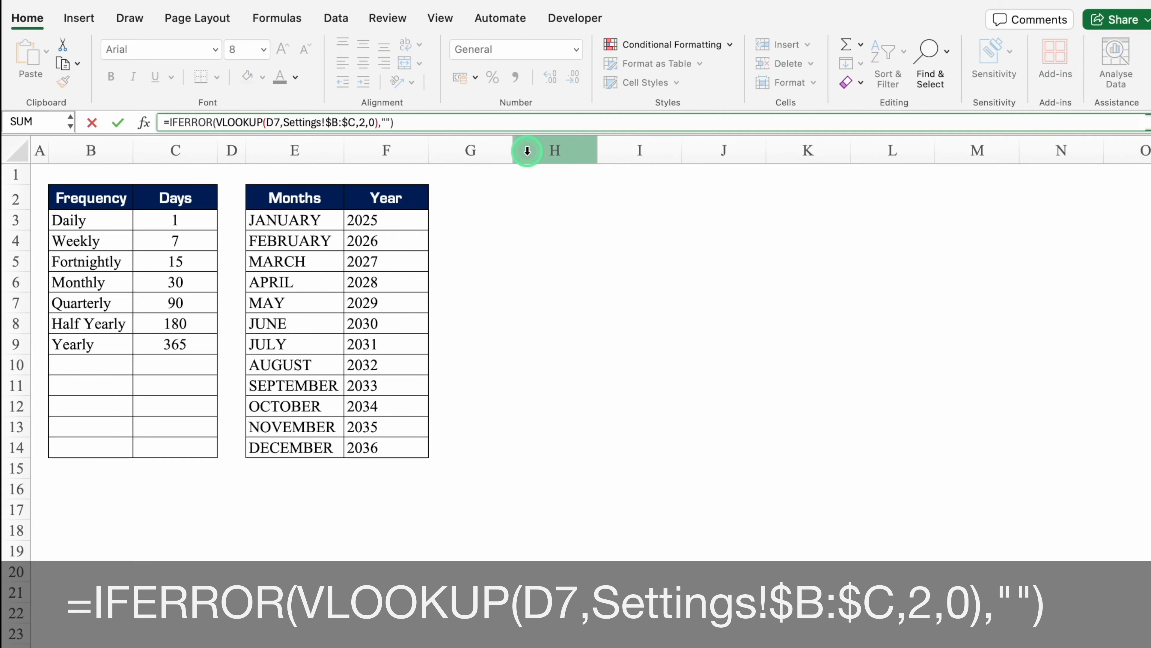
key(Return)
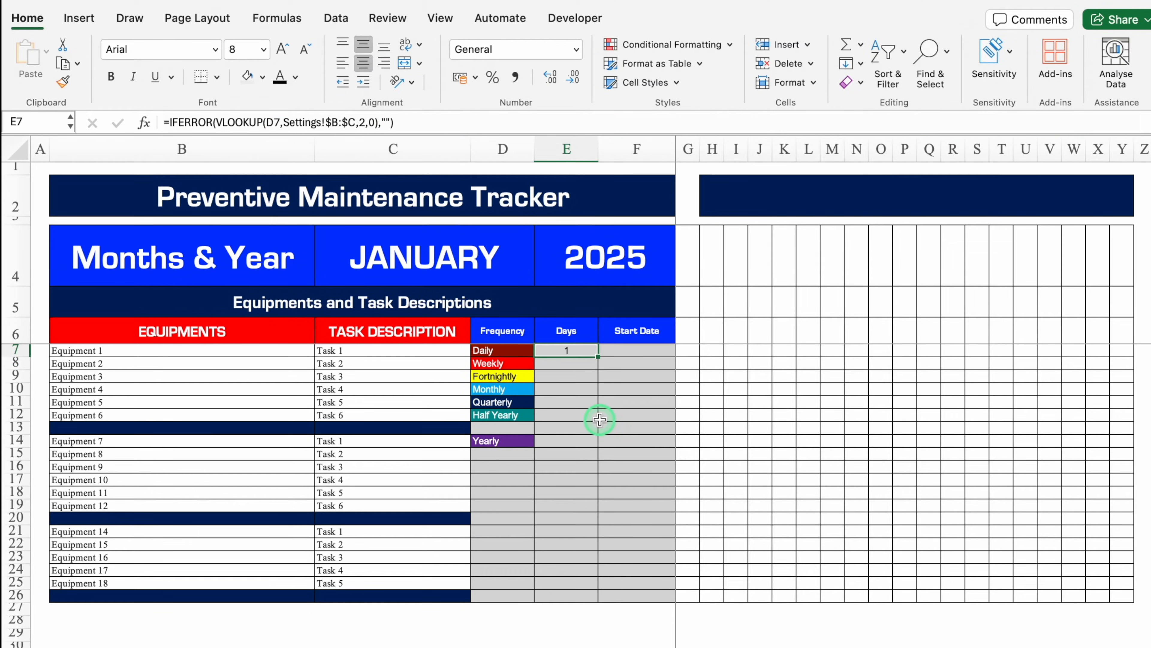
drag(597, 357, 608, 606)
Enter 1/1 as the start date for Equipment 1 in F7.
click(644, 352)
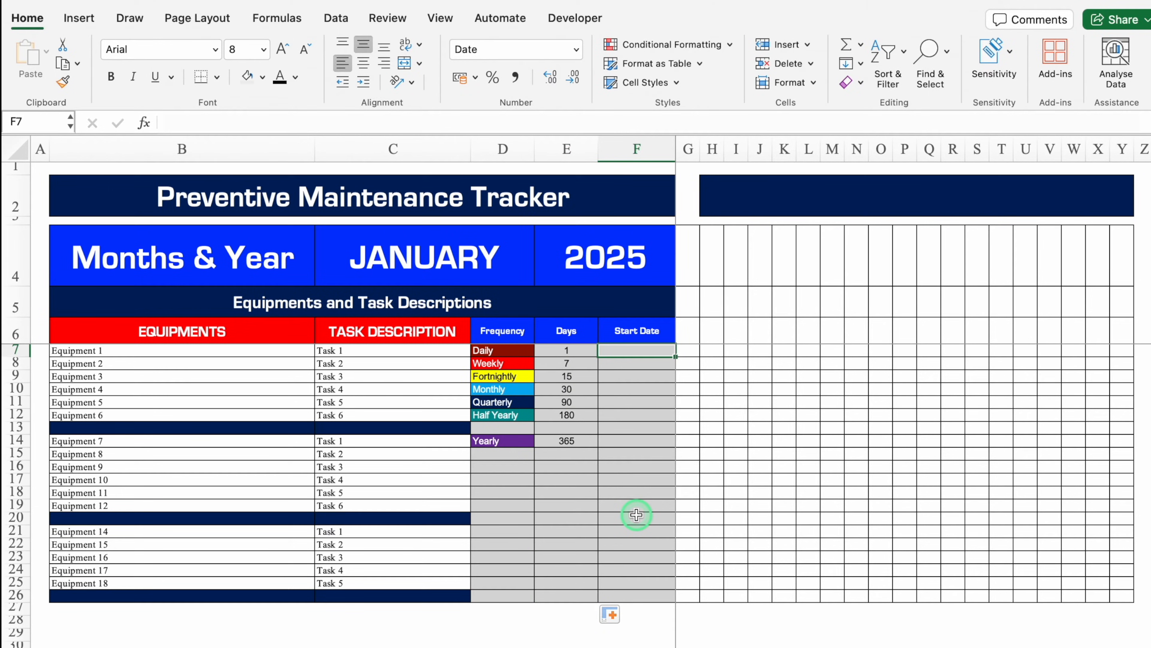
text(1/1)
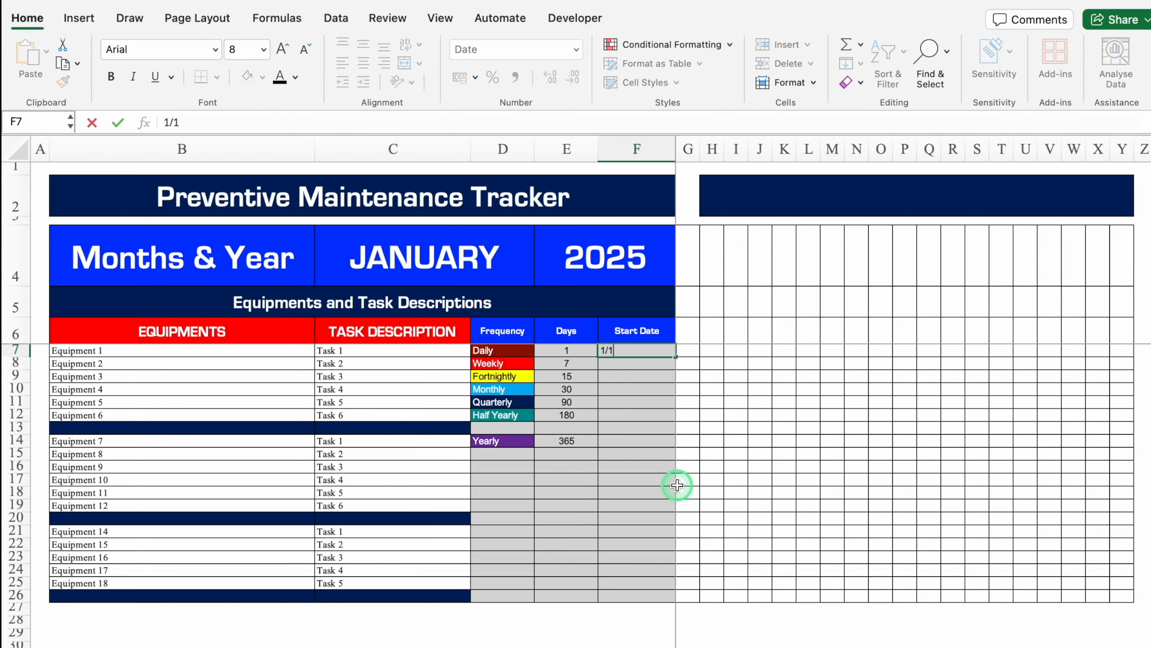
key(Return)
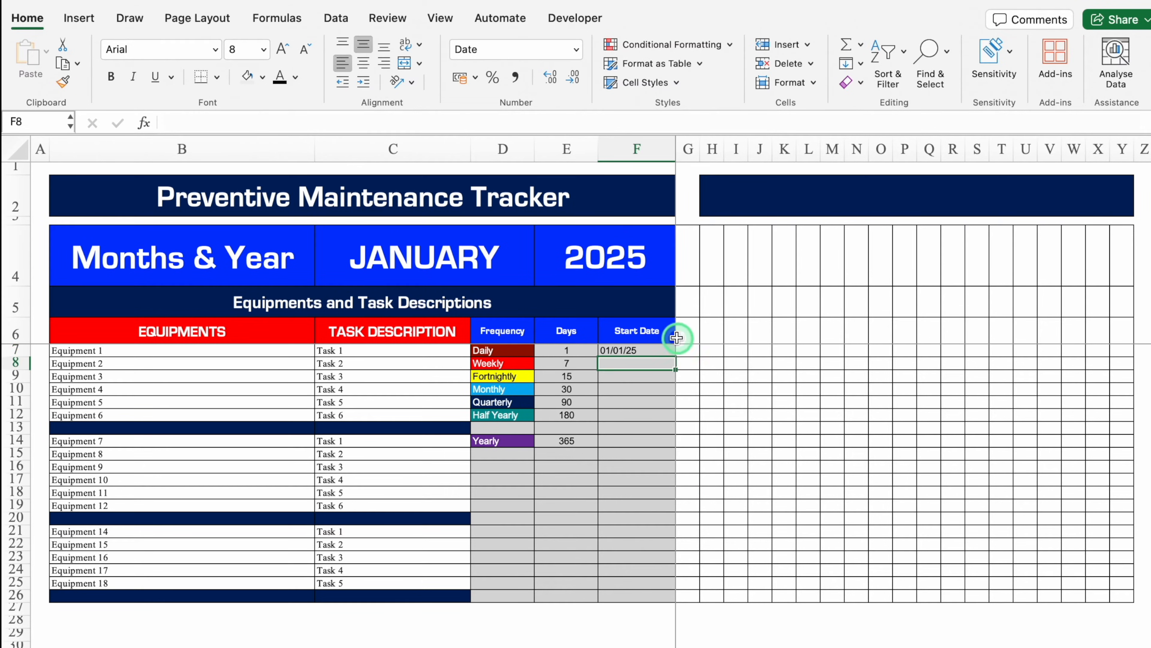
Format the Start Date cells F7:F26 with the 14-Mar-12 date type.
click(657, 350)
drag(657, 350, 608, 564)
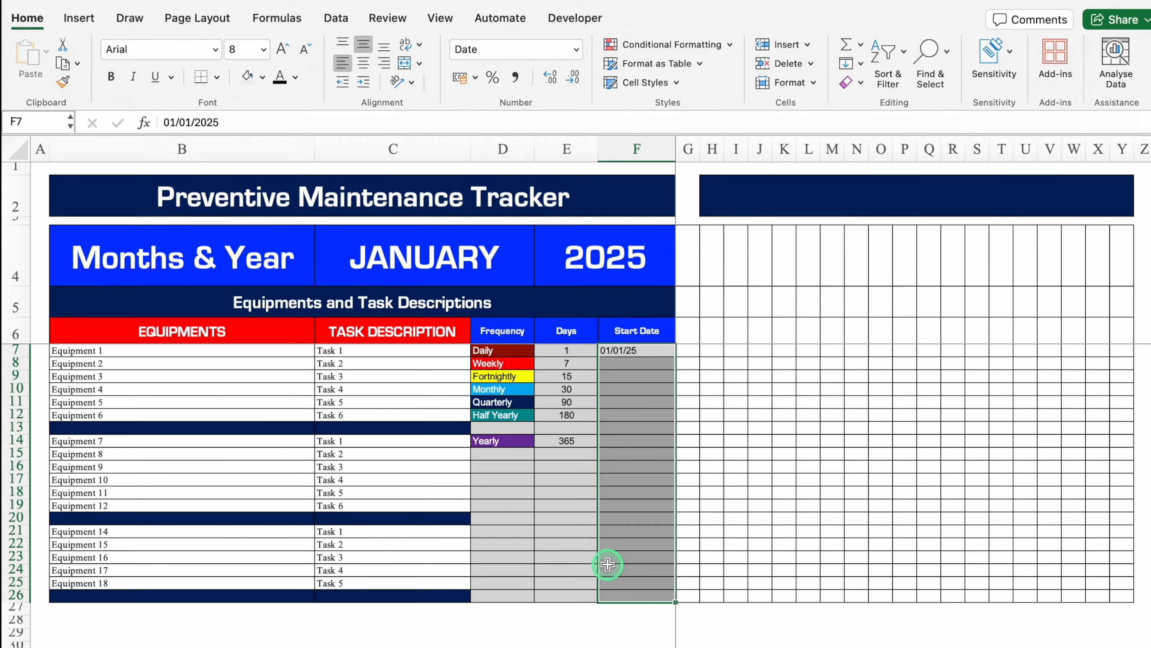
key(super+1)
click(380, 176)
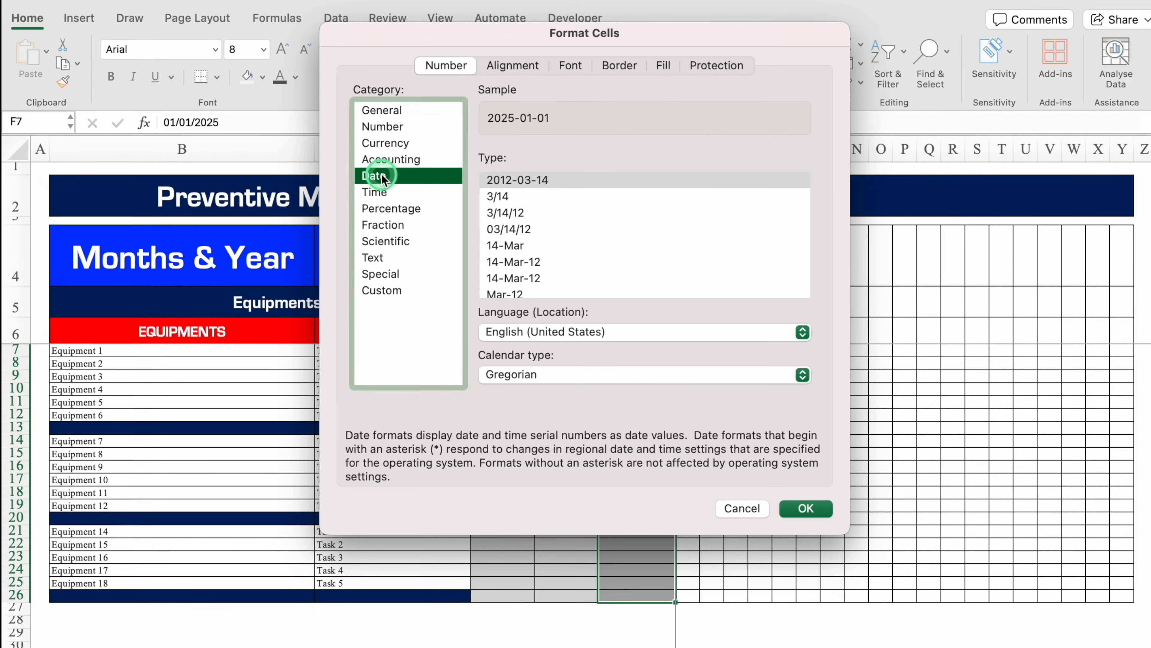
click(537, 262)
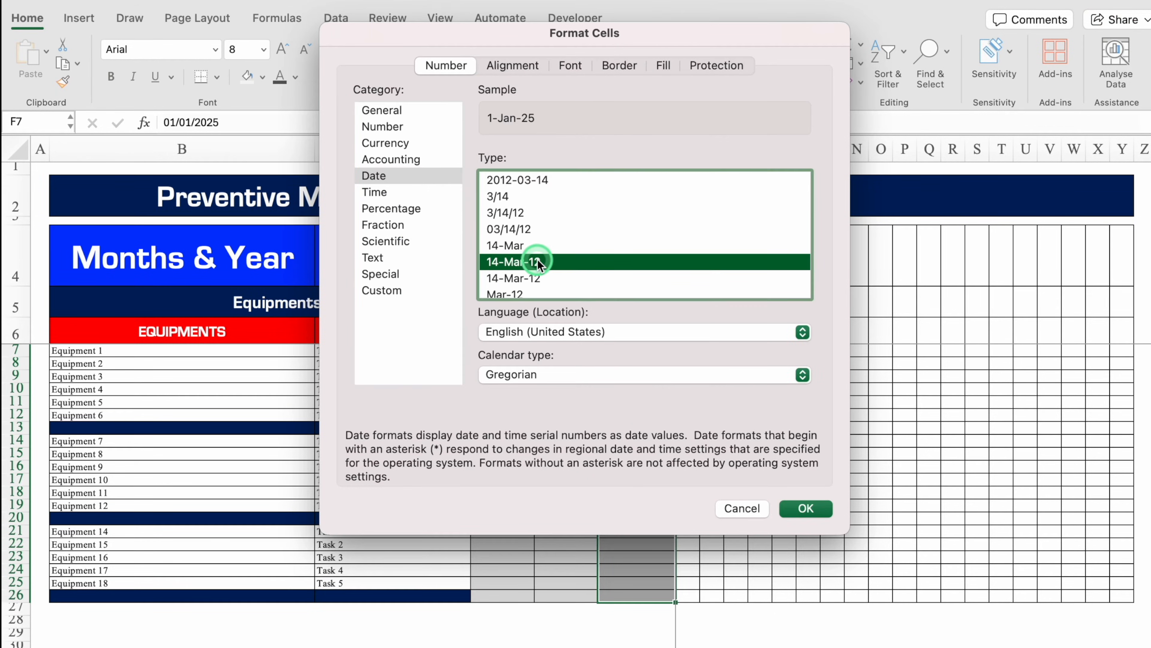
click(807, 507)
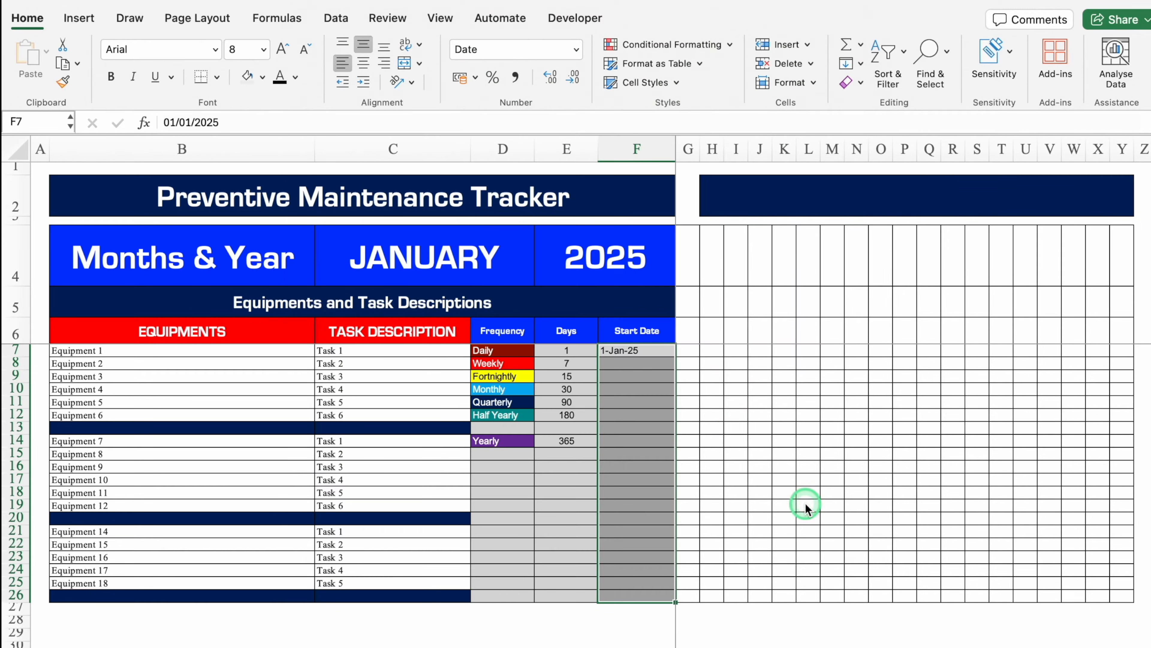
Copy the start date in F7 down to F14, and clear it from the separator row cell F13.
click(661, 356)
drag(675, 357, 674, 444)
click(656, 459)
click(680, 483)
click(630, 431)
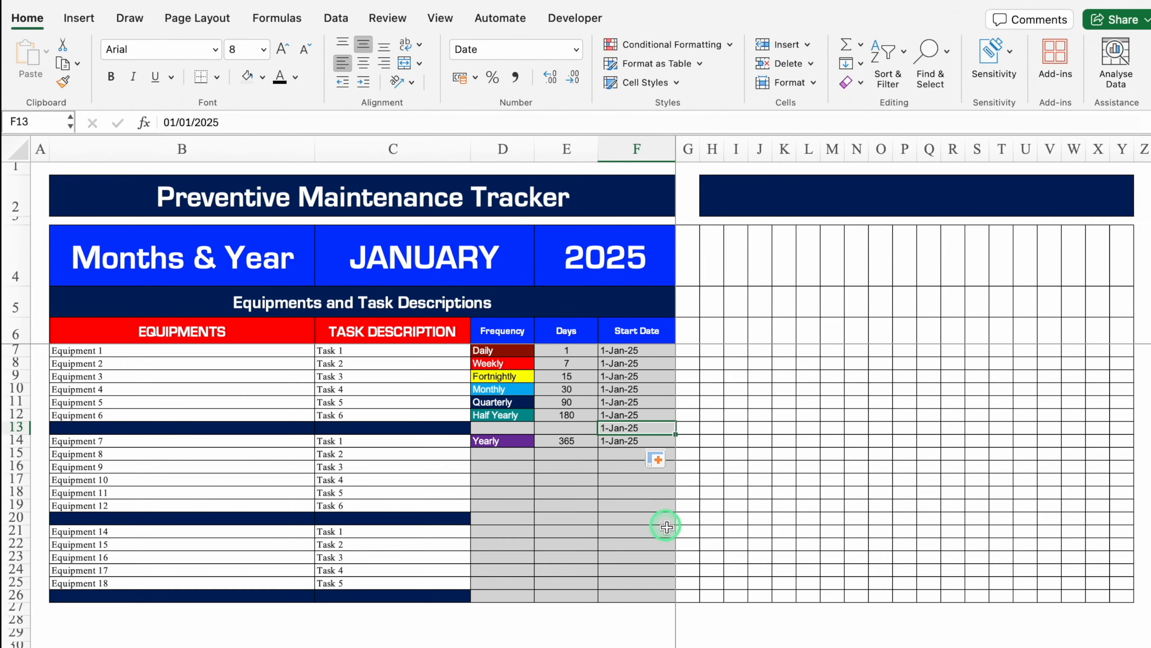
key(Delete)
In G4, build the calendar's first date from the selected month and year with =DATEVALUE("1"&C4&E4).
scroll(675, 535, up, 2)
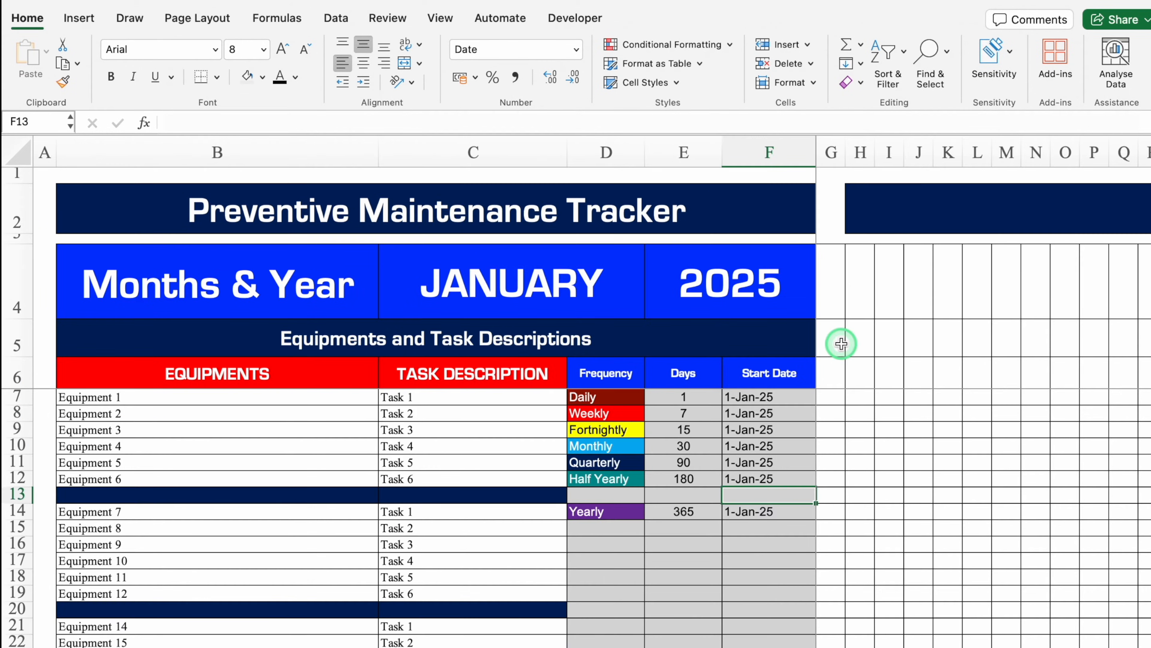
click(837, 292)
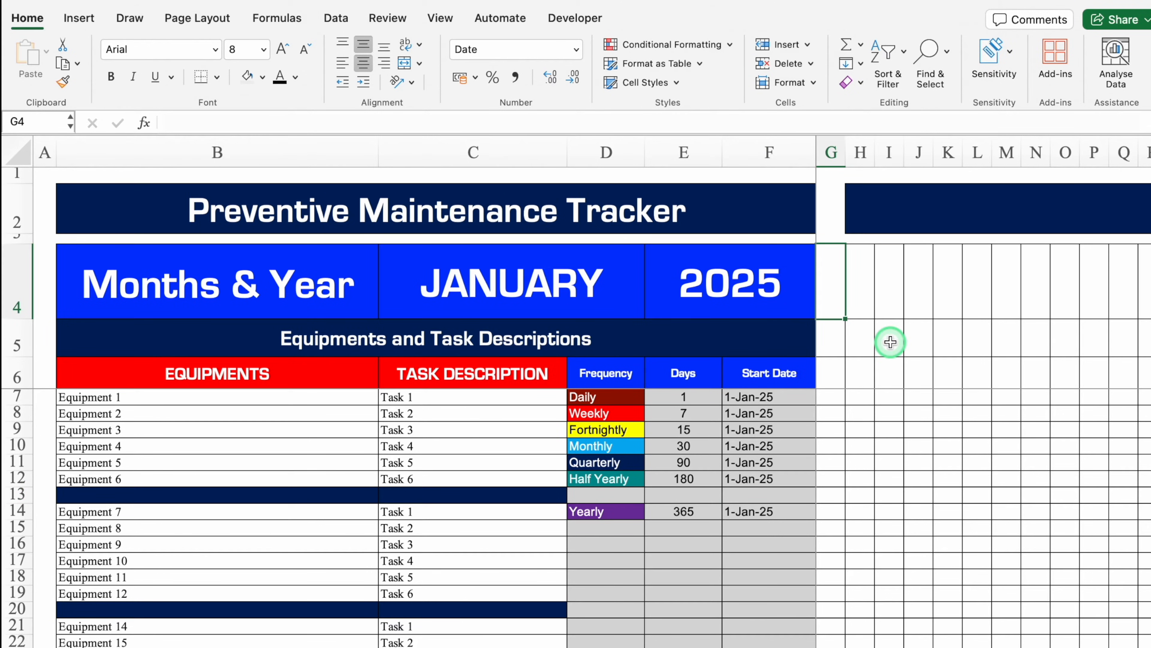
text(=date)
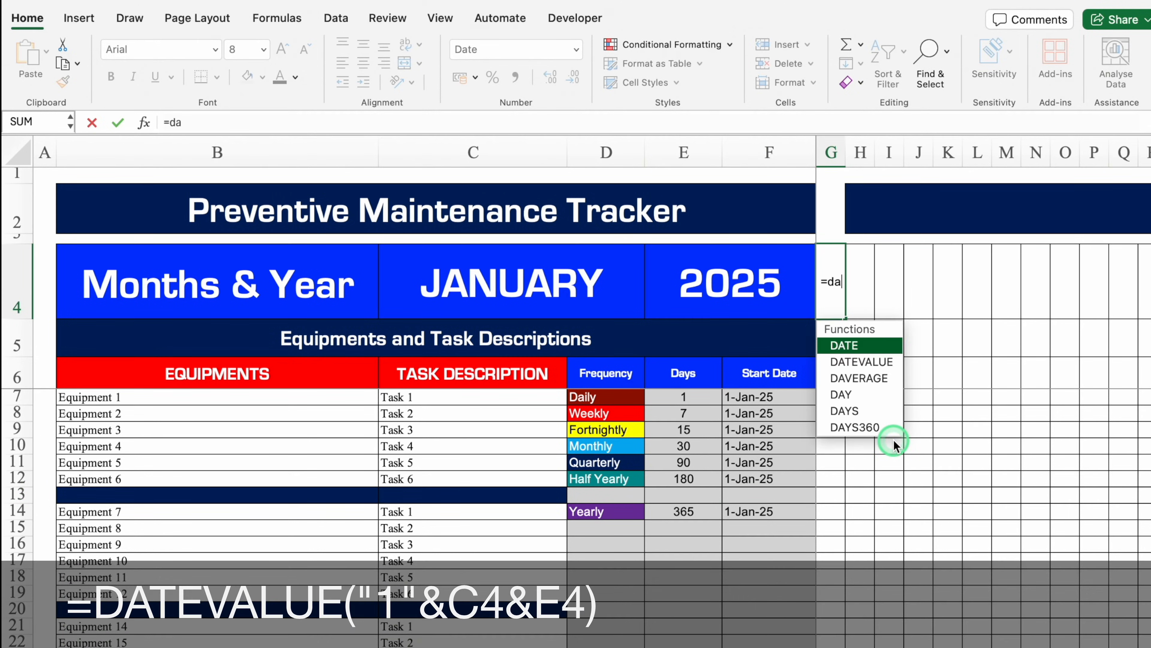
double_click(876, 363)
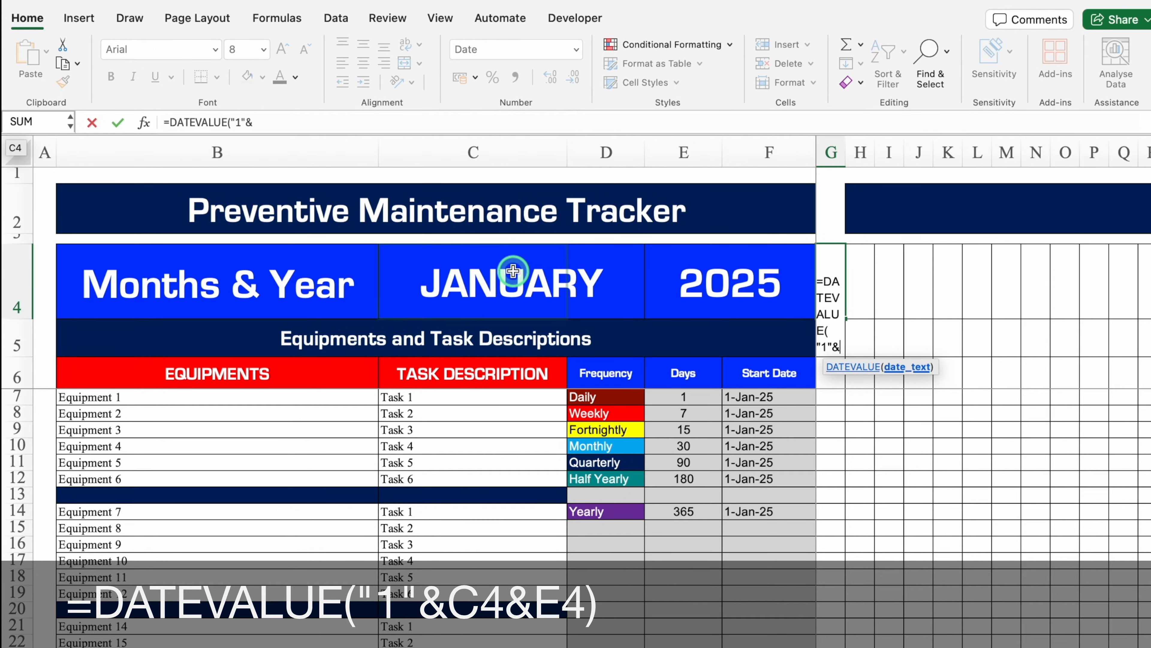
click(513, 271)
text(&)
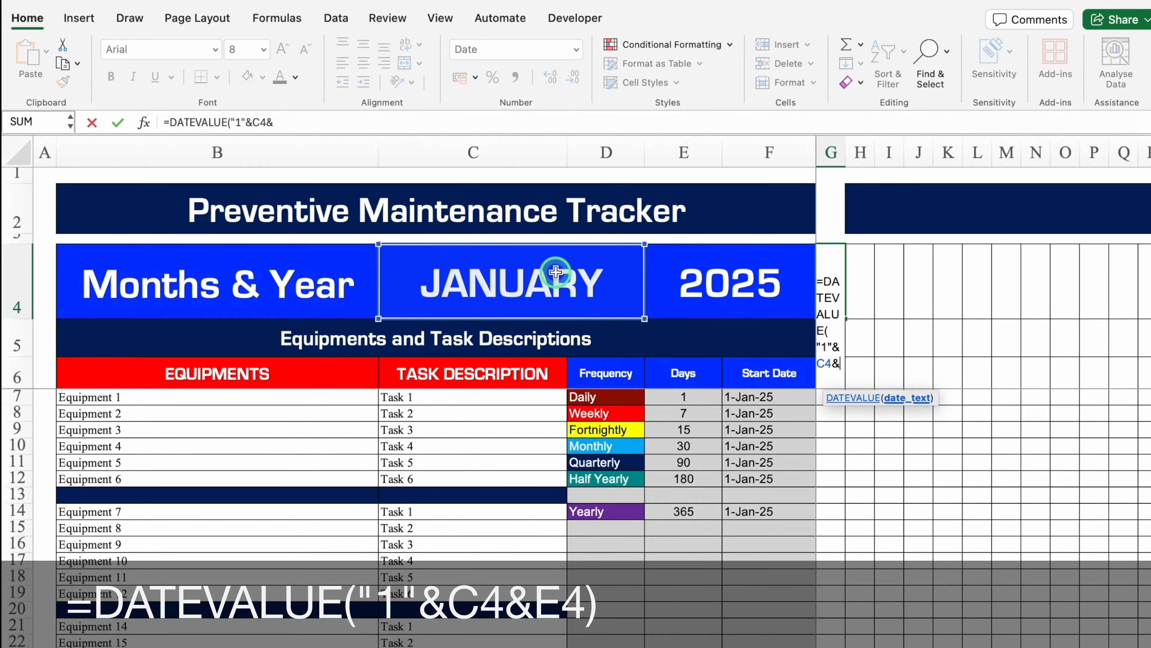
click(694, 271)
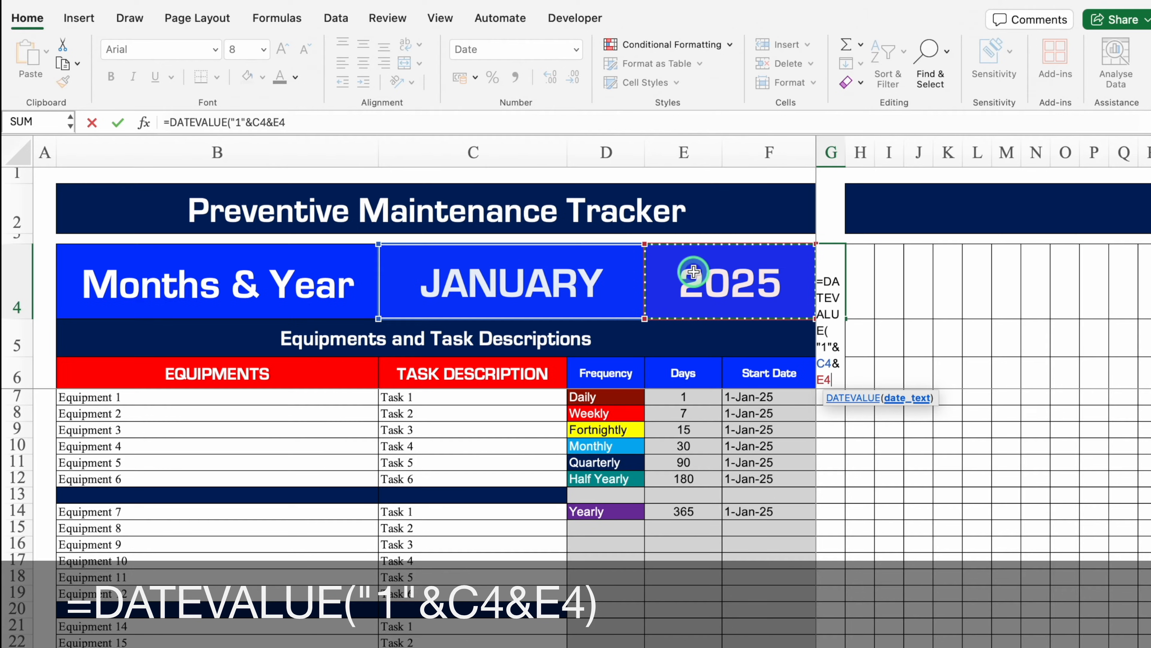
text())
key(ctrl+Return)
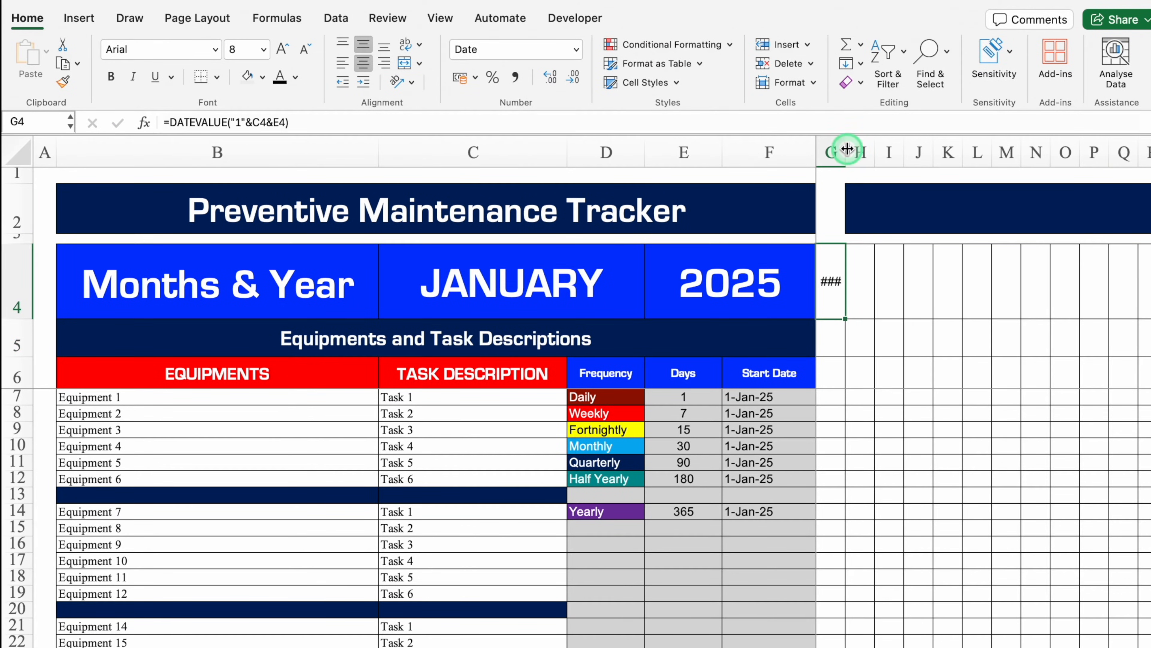
Widen column G enough to show the date, and rotate the text in G4 upwards.
drag(846, 150, 871, 150)
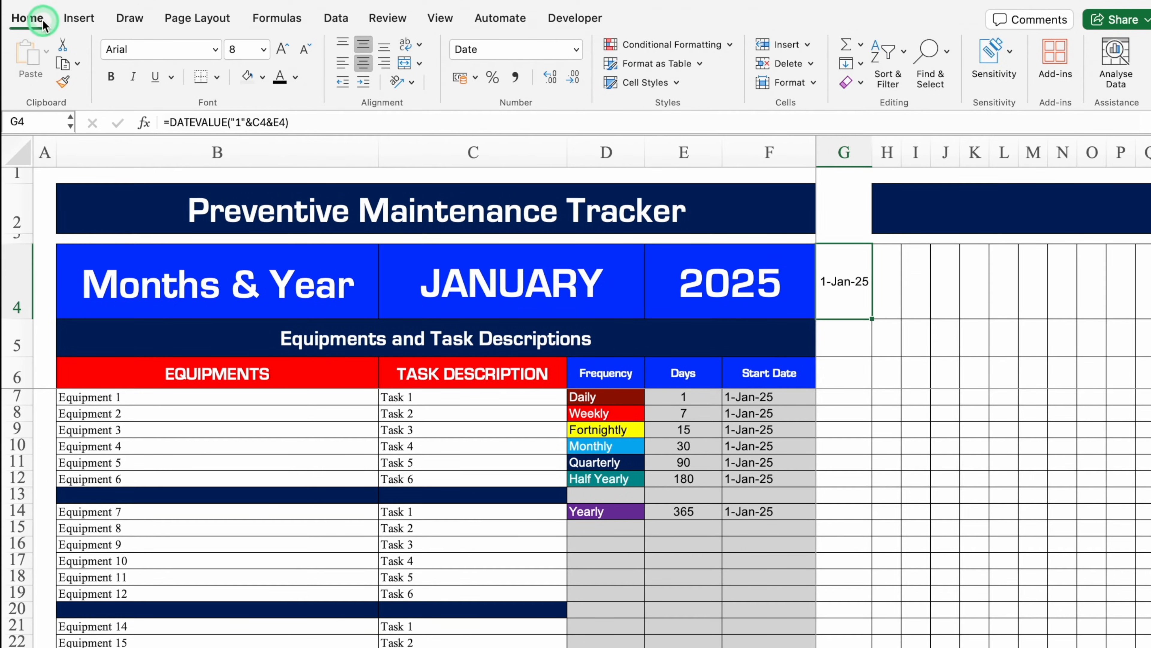
click(412, 83)
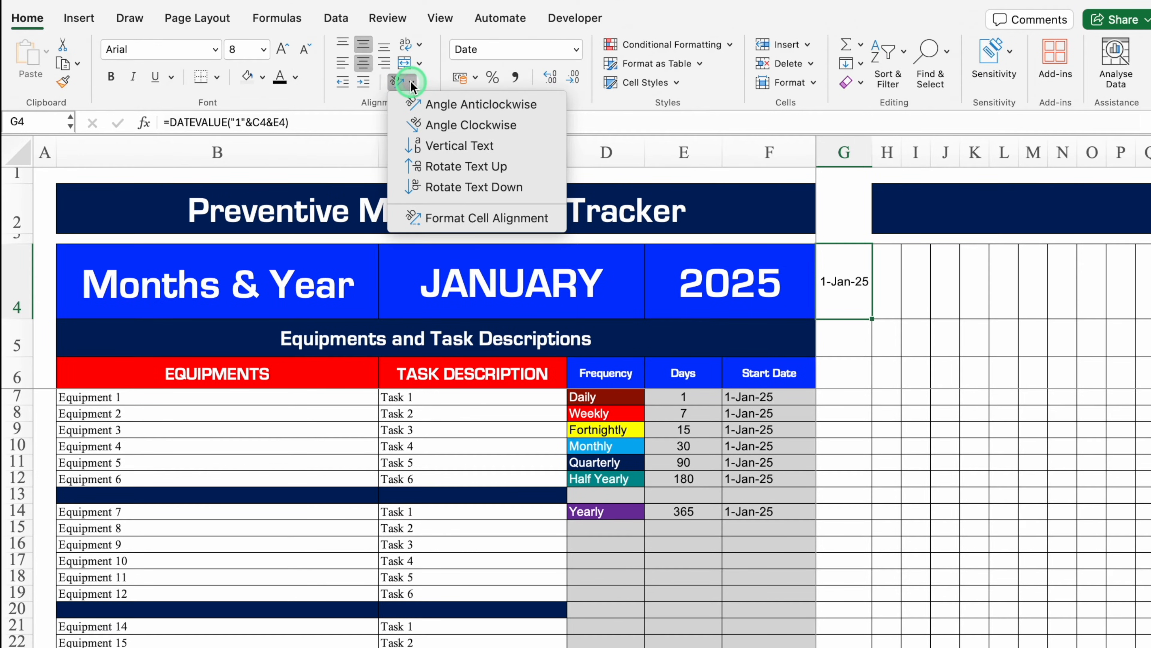
click(501, 168)
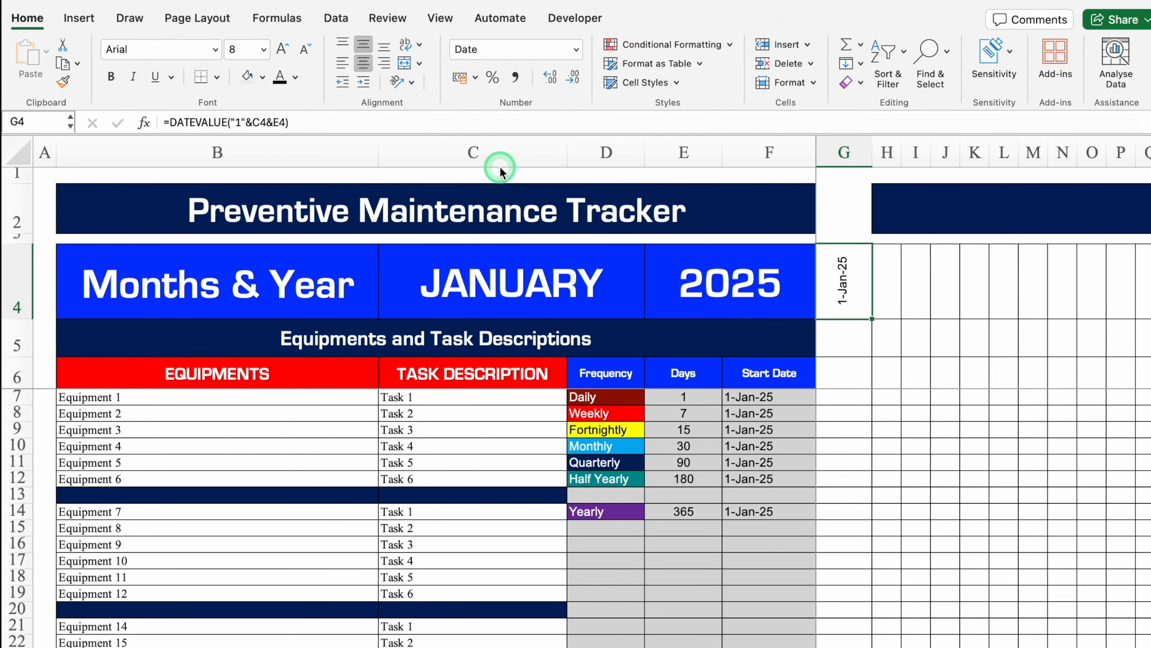
In G5, return the abbreviated weekday of the date above with =TEXT(G4,"DDD").
click(843, 340)
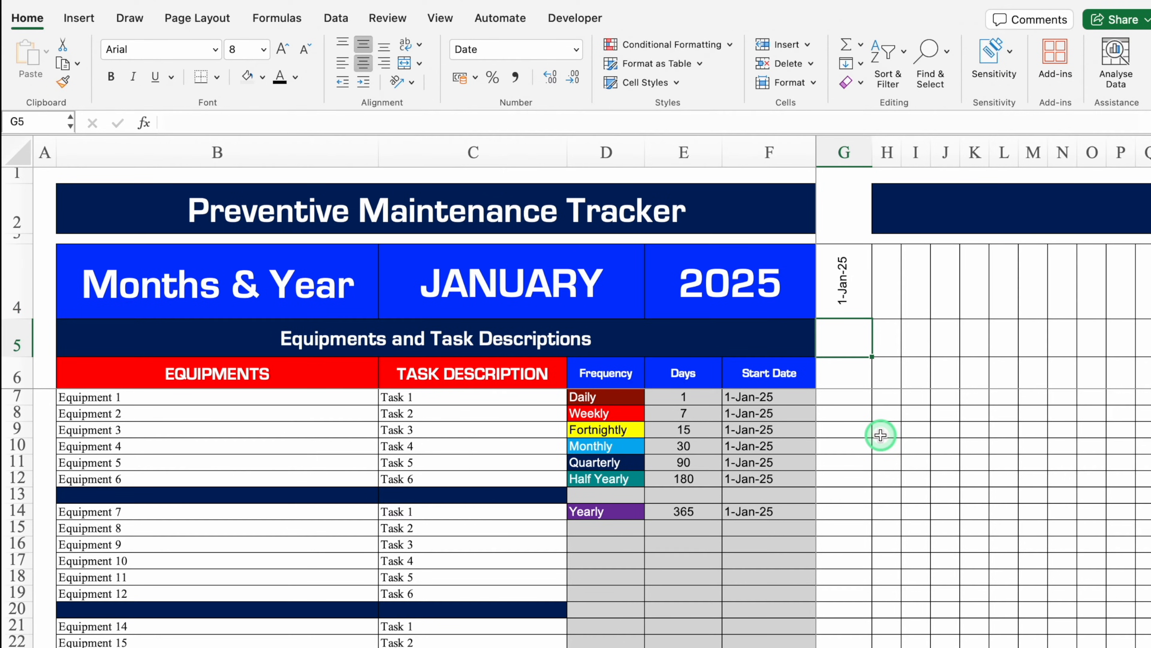
text(=)
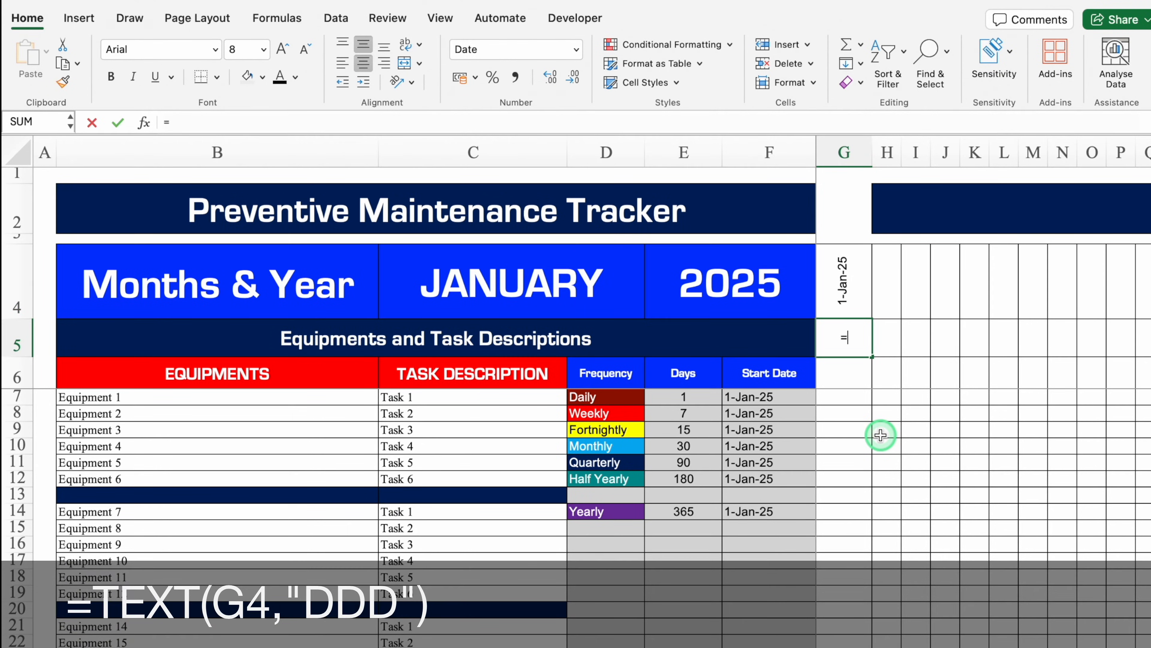
text(text)
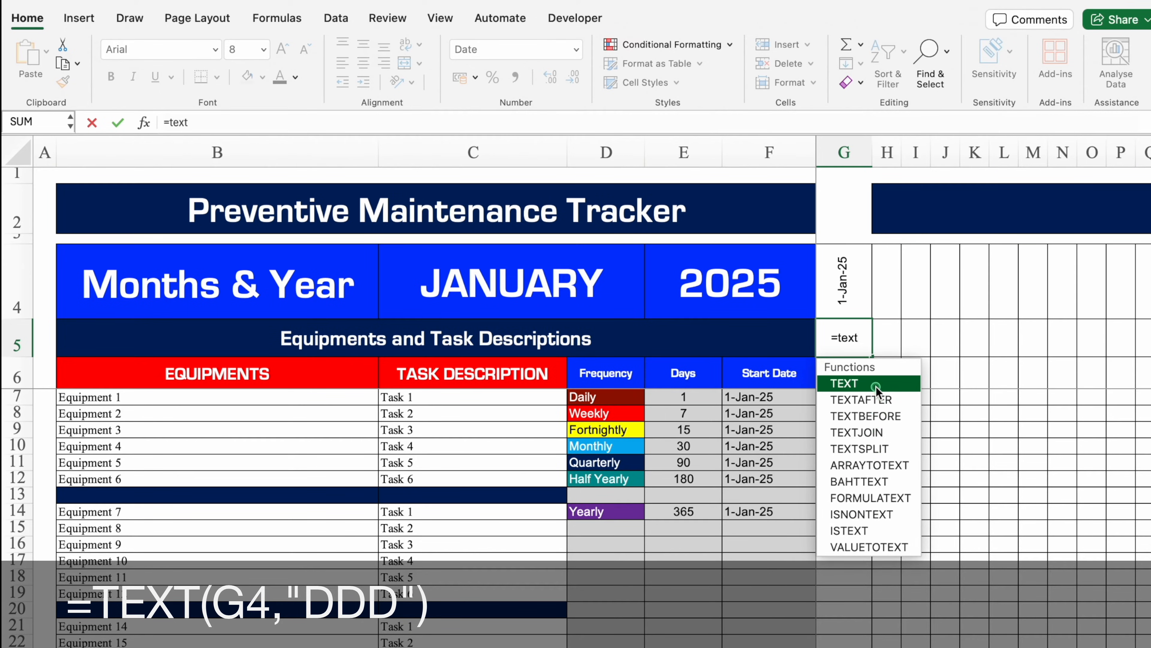
double_click(844, 383)
click(849, 291)
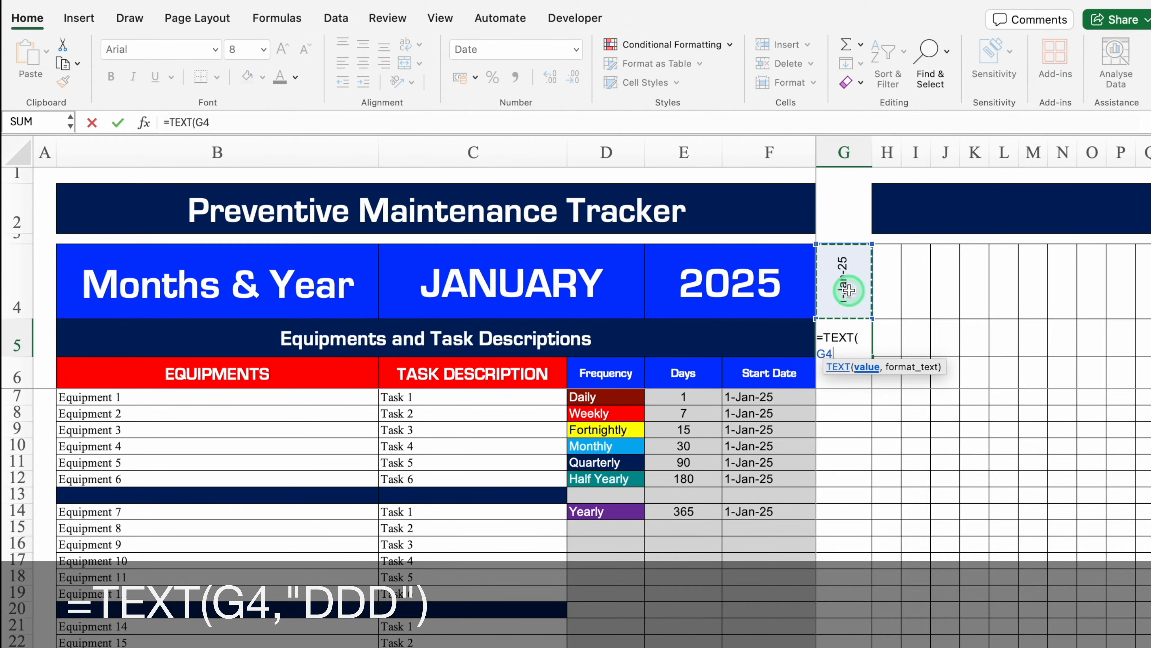
text(,"DDD)
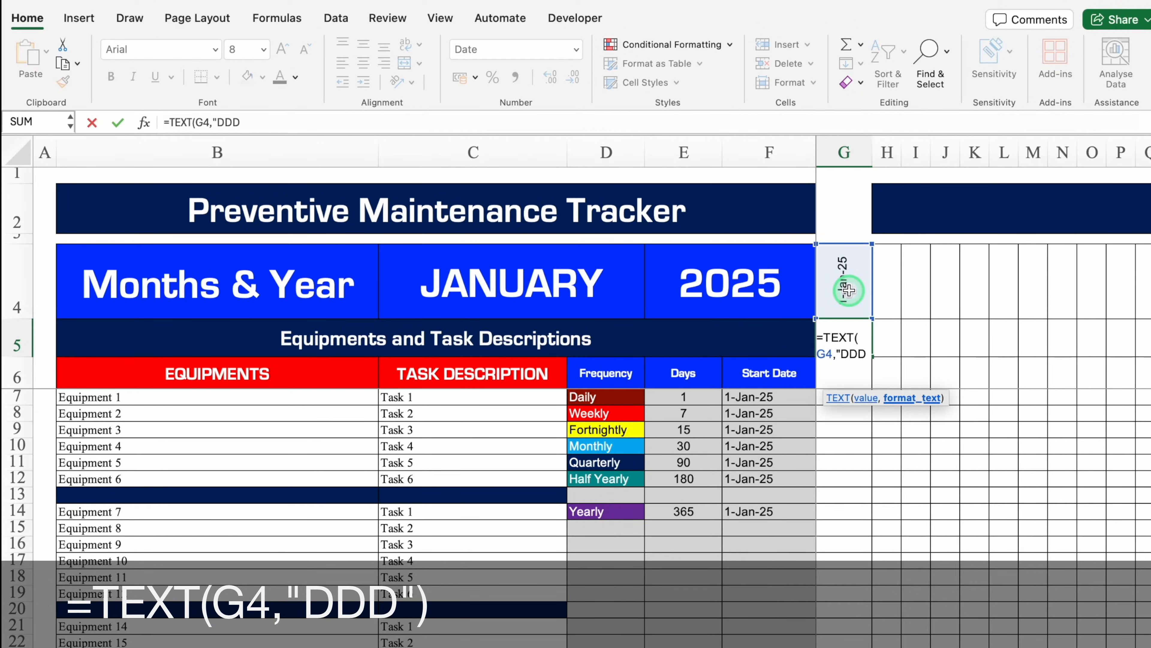
text("))
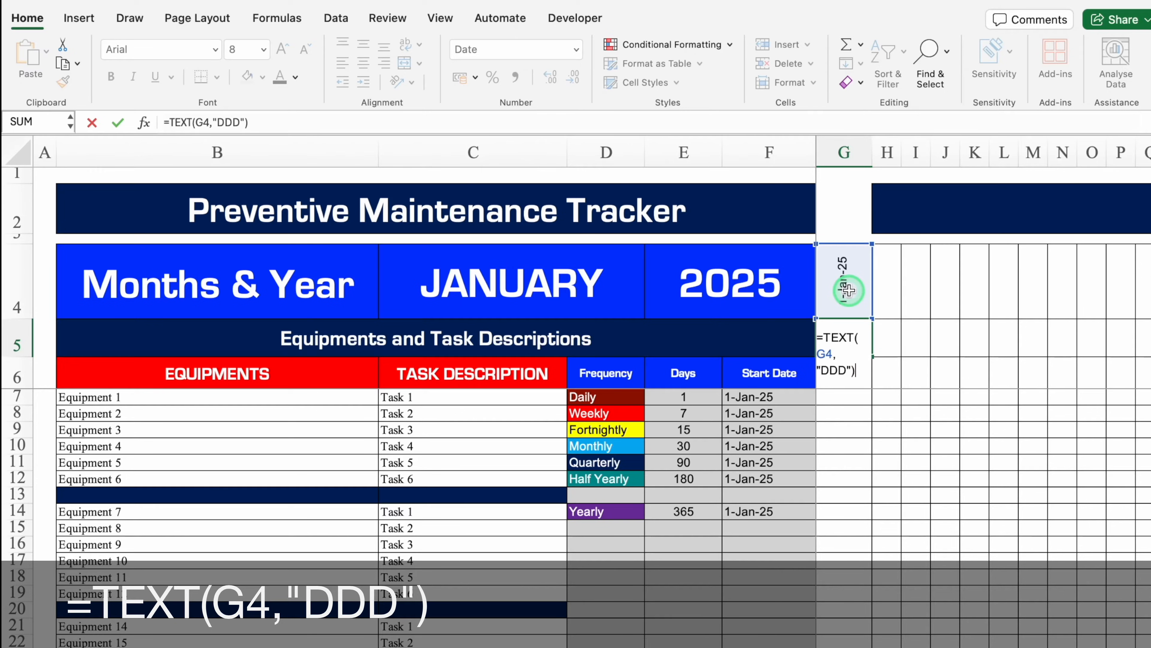
click(849, 290)
click(846, 338)
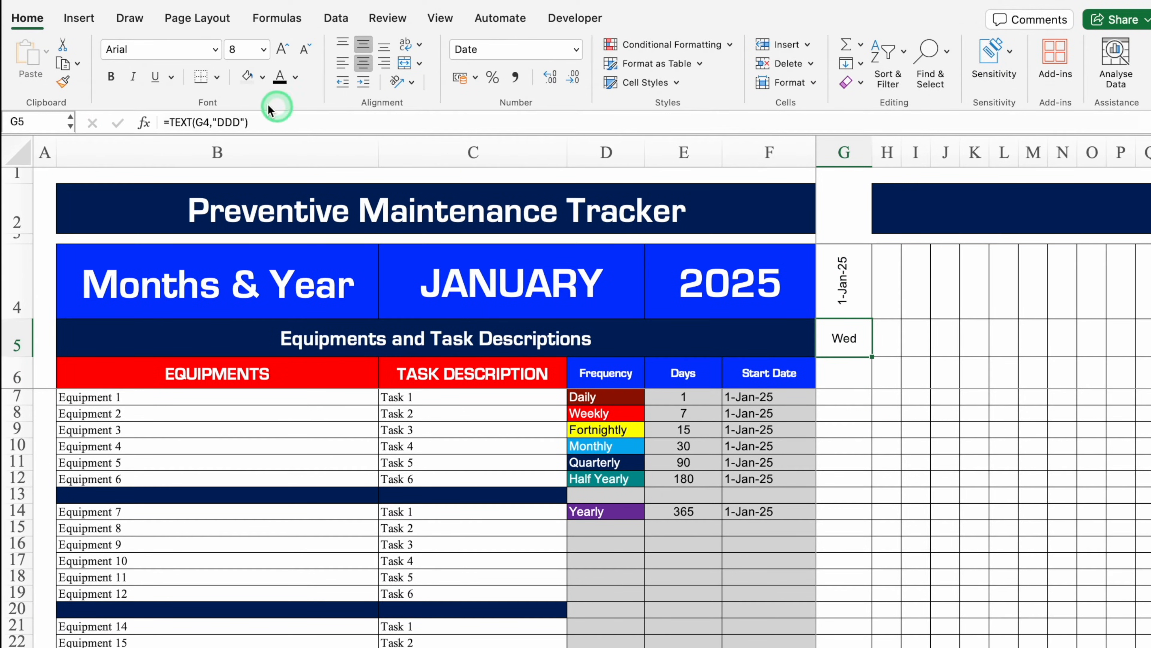
Rotate the weekday text in G5 upwards and narrow column G to about the width of the other calendar columns.
click(412, 83)
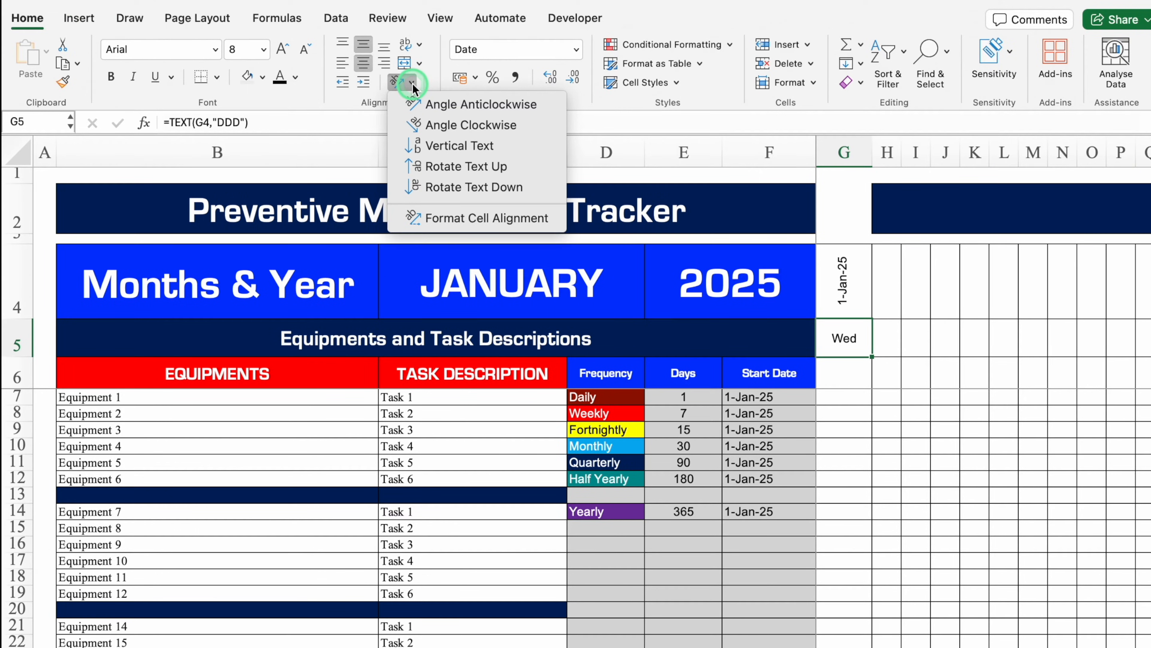
click(492, 166)
drag(871, 153, 848, 153)
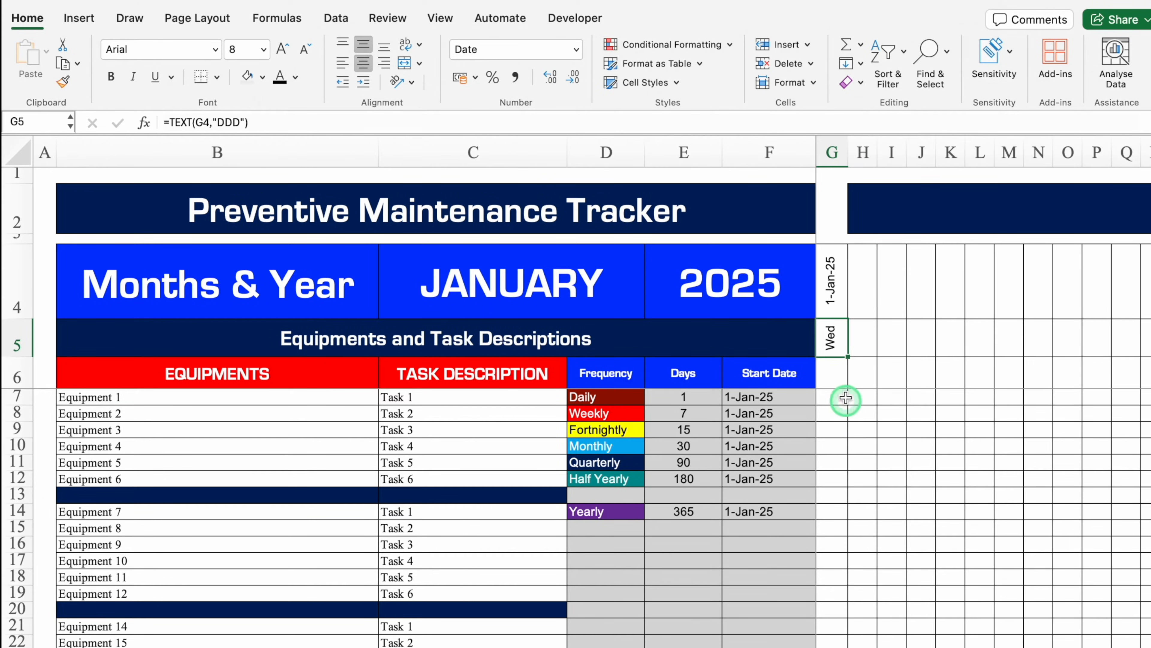
Enter 1 as the day number in G6, below the weekday.
click(846, 373)
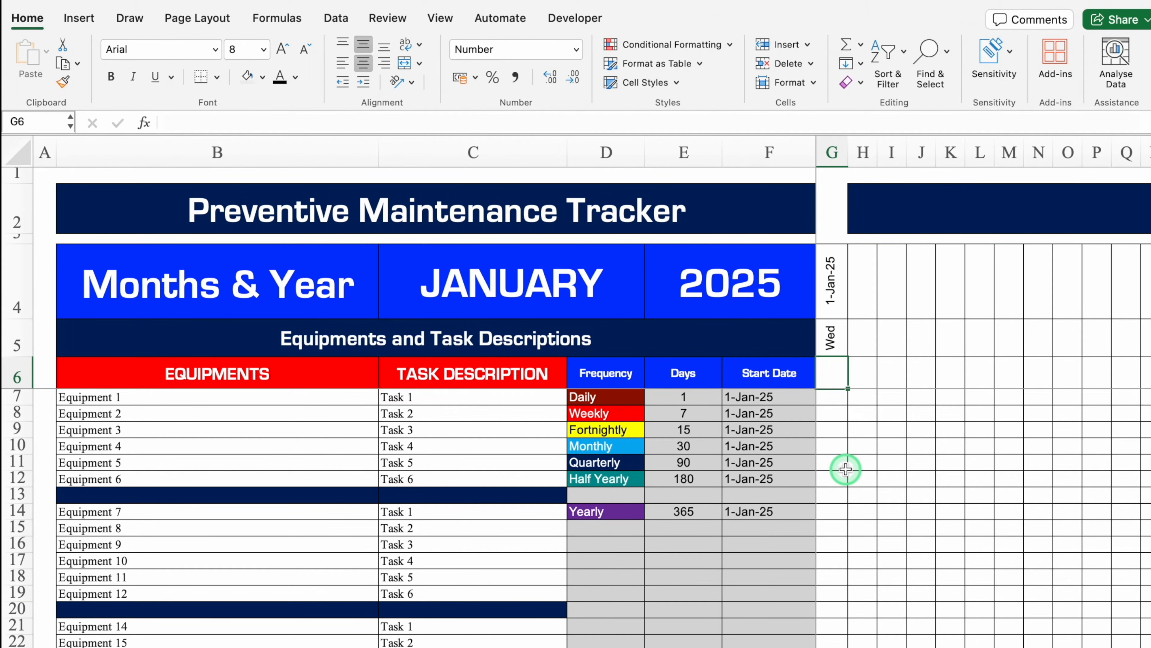
text(1)
key(Tab)
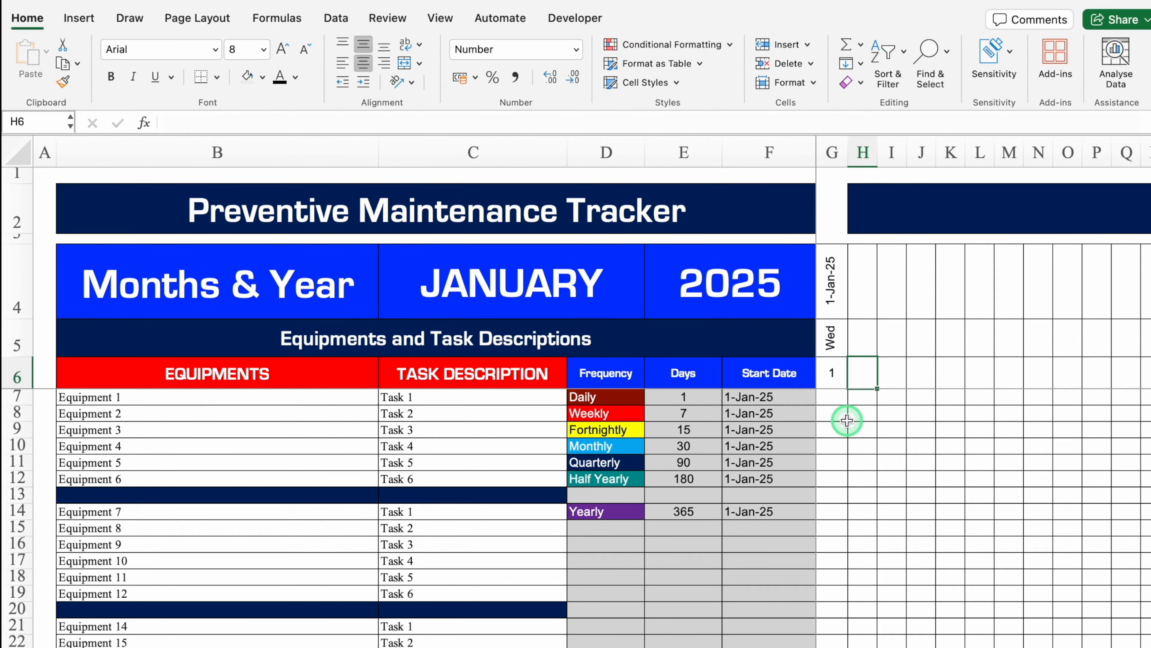
Switch the tracker's month in C4 to APRIL.
click(502, 296)
click(651, 311)
click(443, 383)
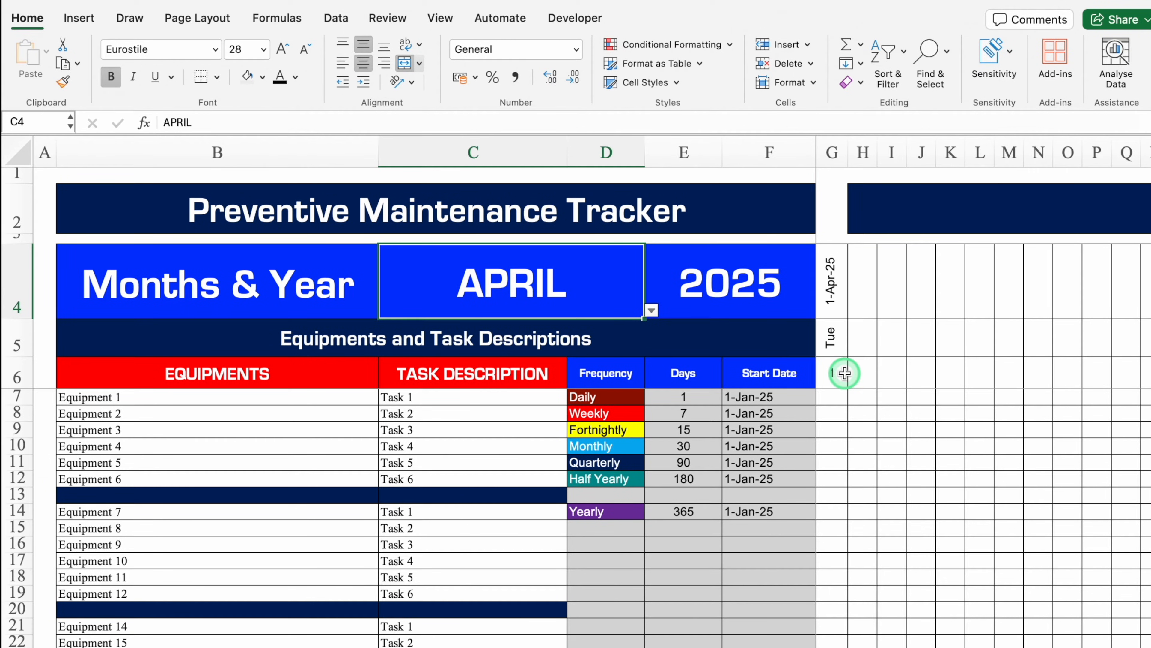
Set the tracker's month in C4 to JANUARY.
click(651, 310)
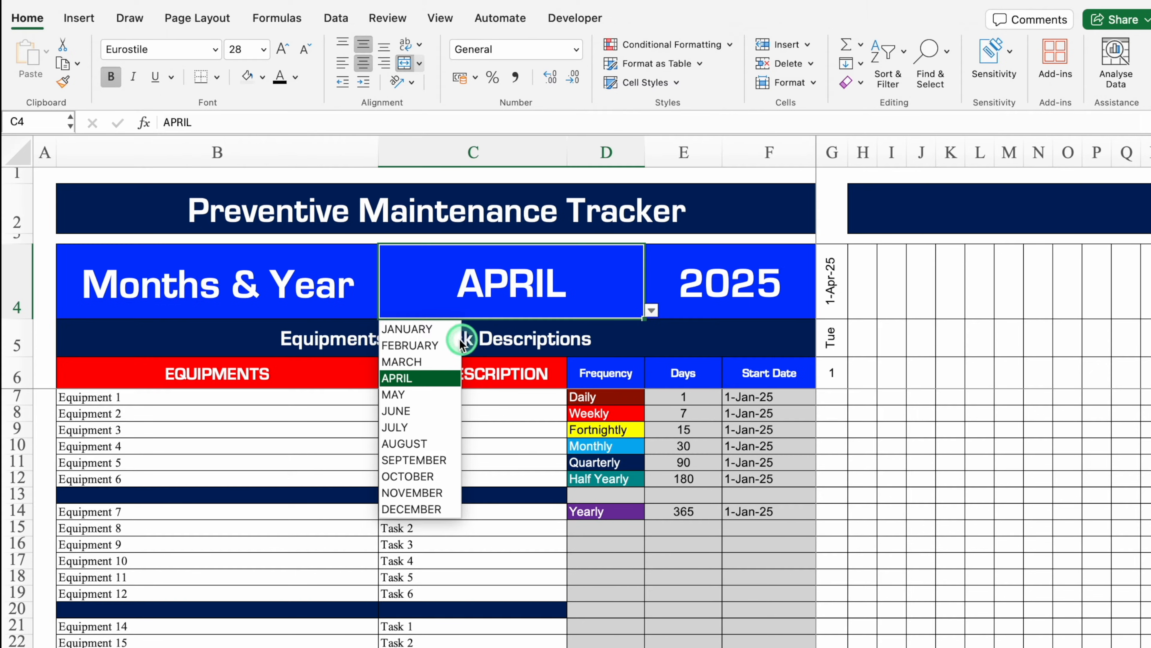
click(436, 327)
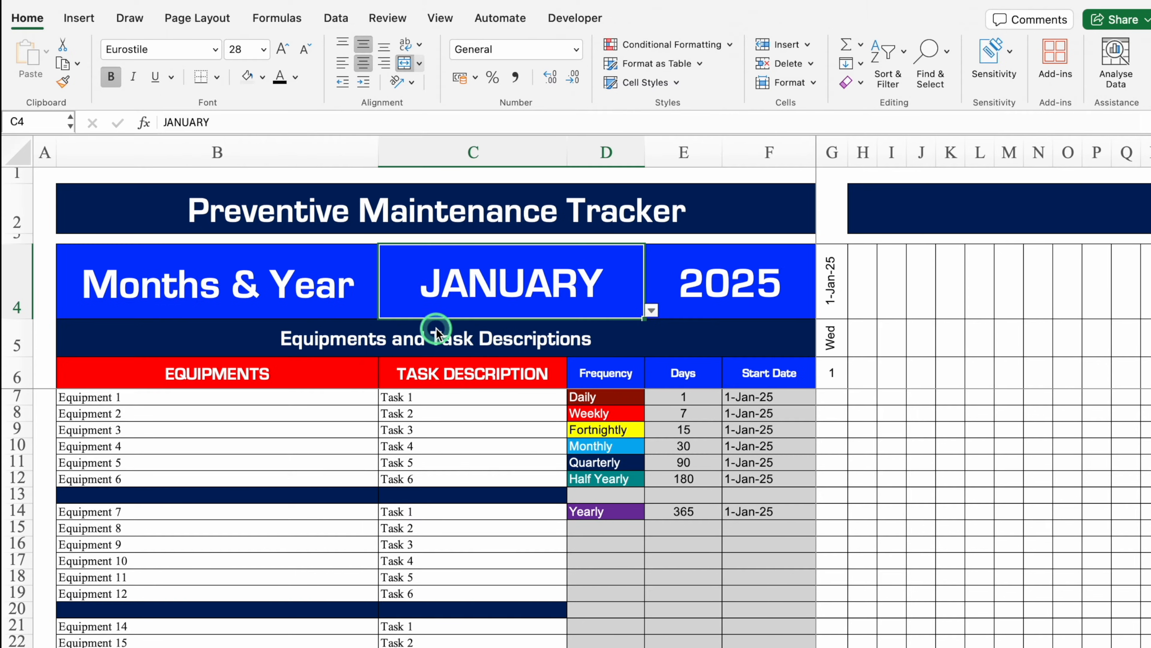
In H4, calculate the following date with =IF($G4<EOMONTH($G$4,0),G4+1).
click(862, 293)
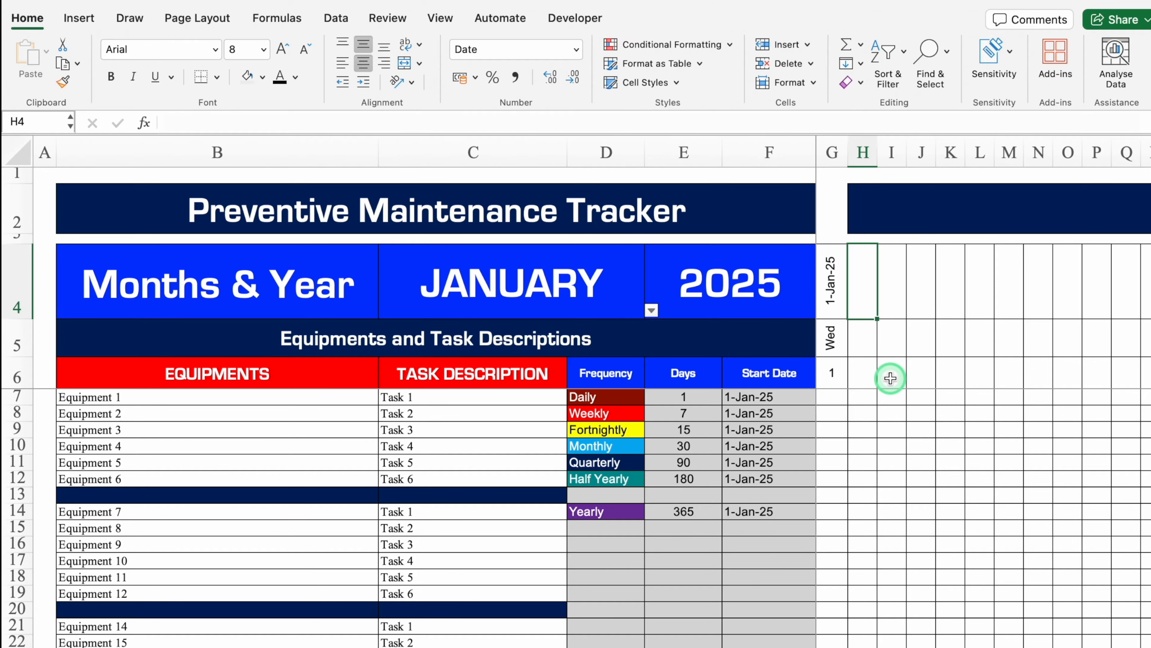
text(=if)
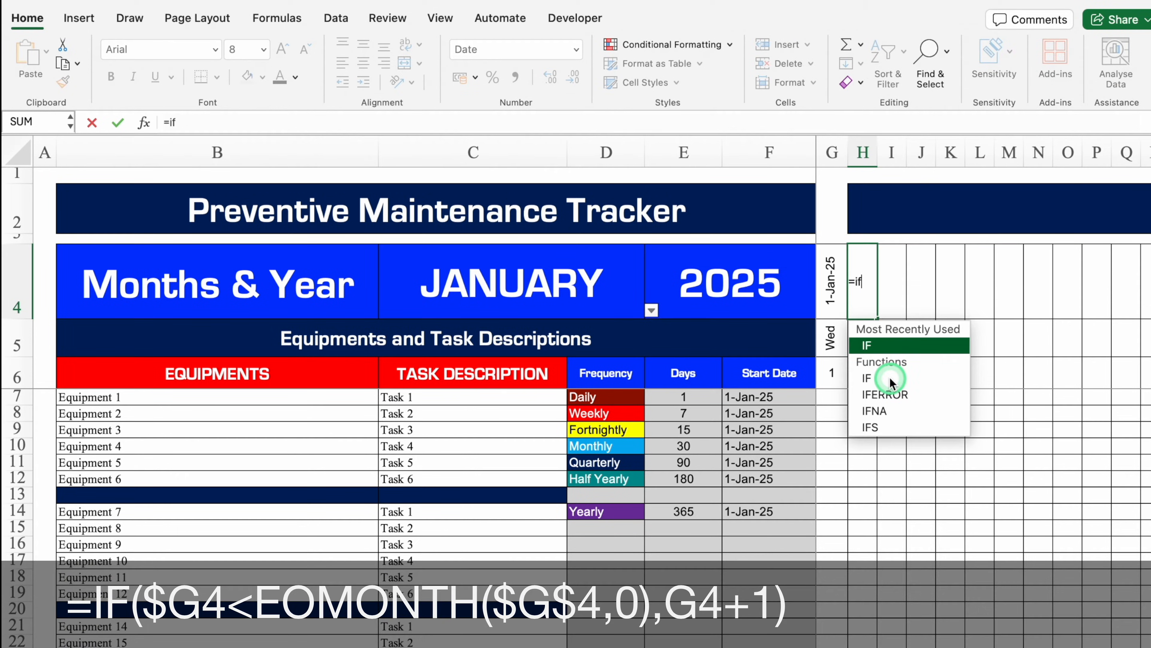
double_click(891, 380)
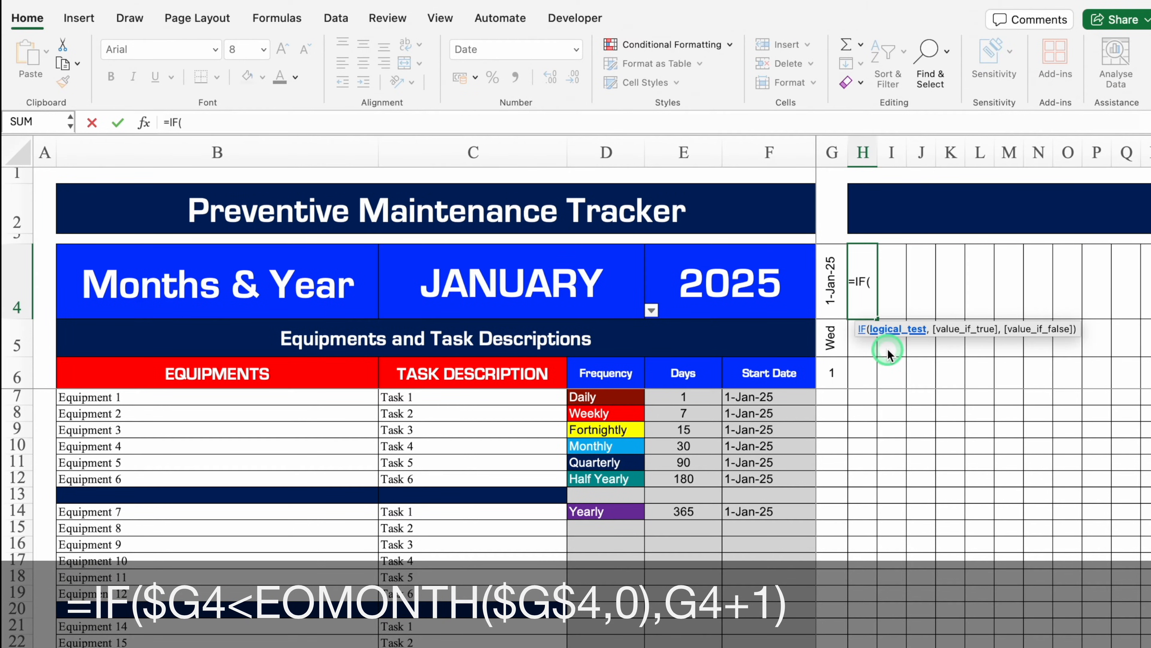
click(835, 285)
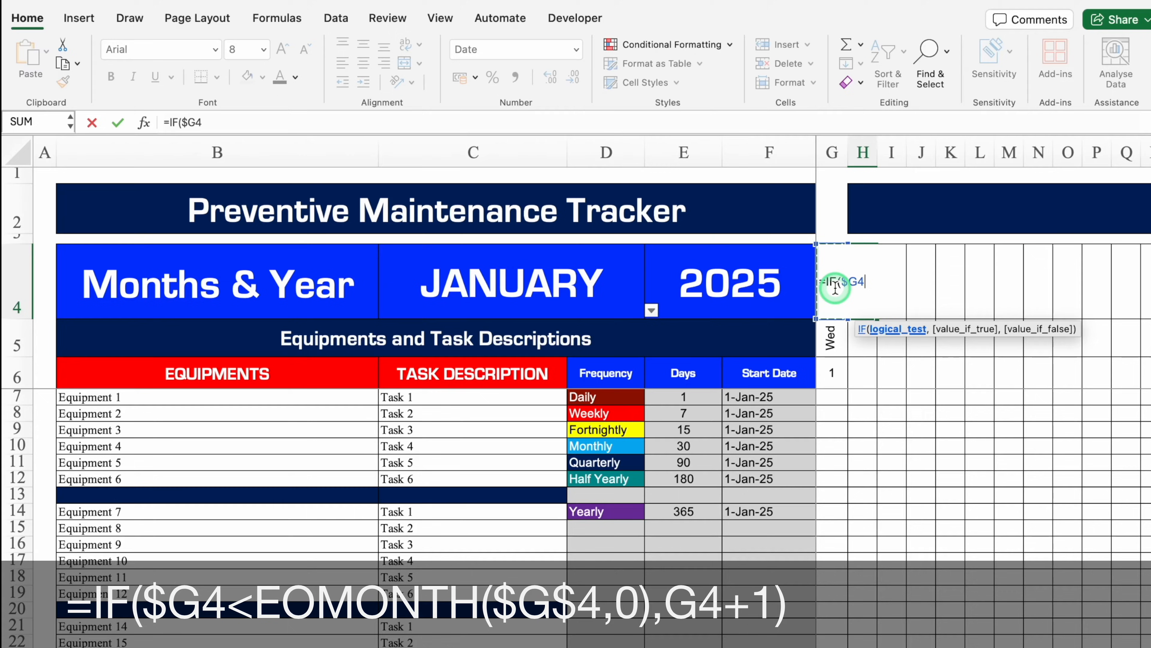
text(<)
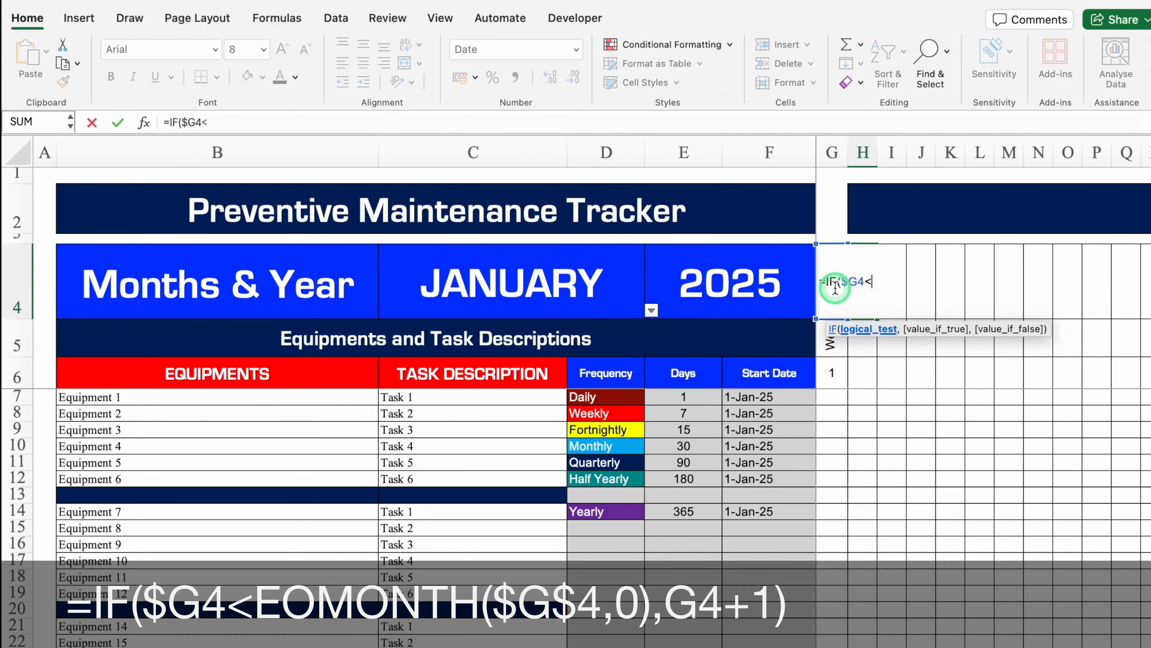
text(EOM)
double_click(923, 347)
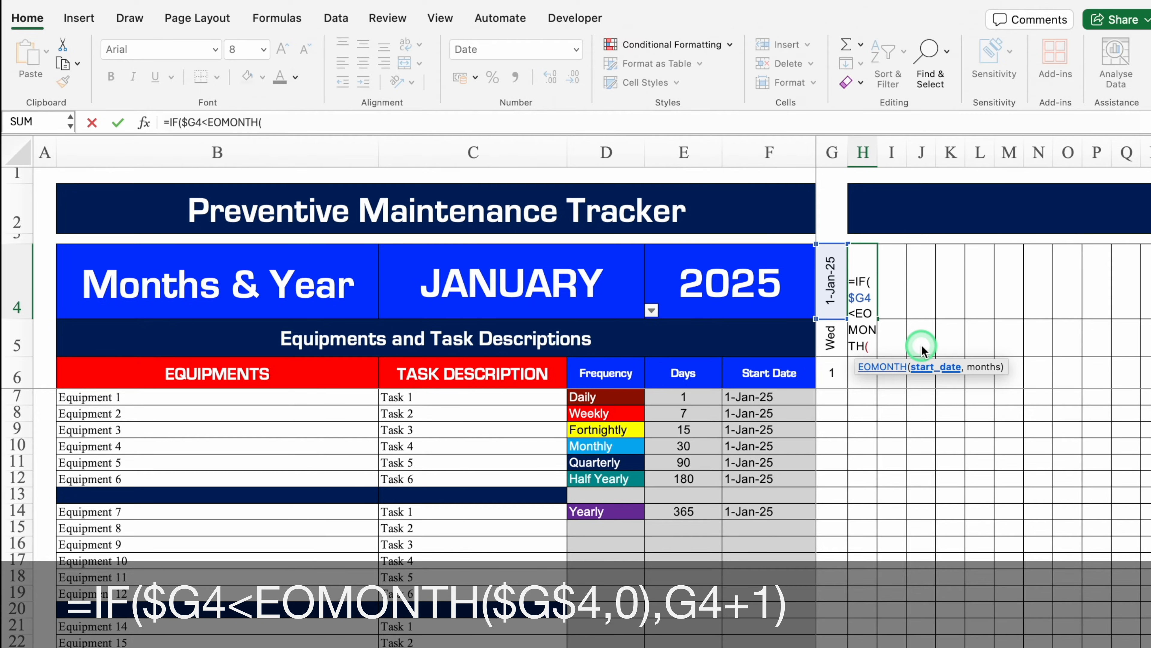
click(829, 282)
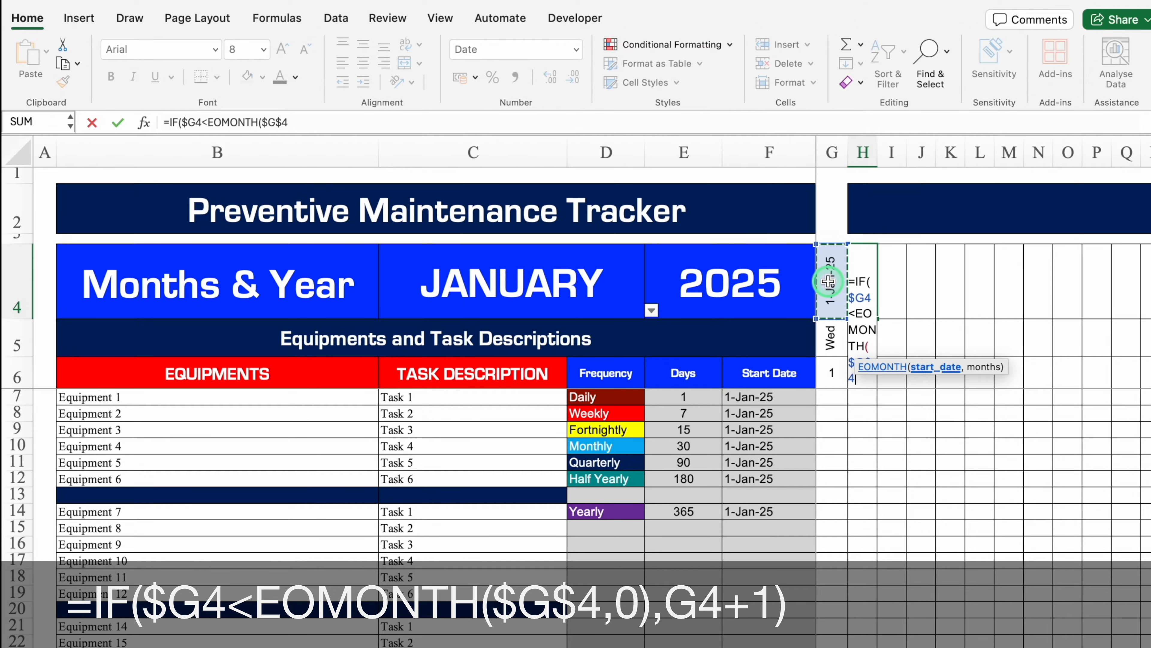
text(,)
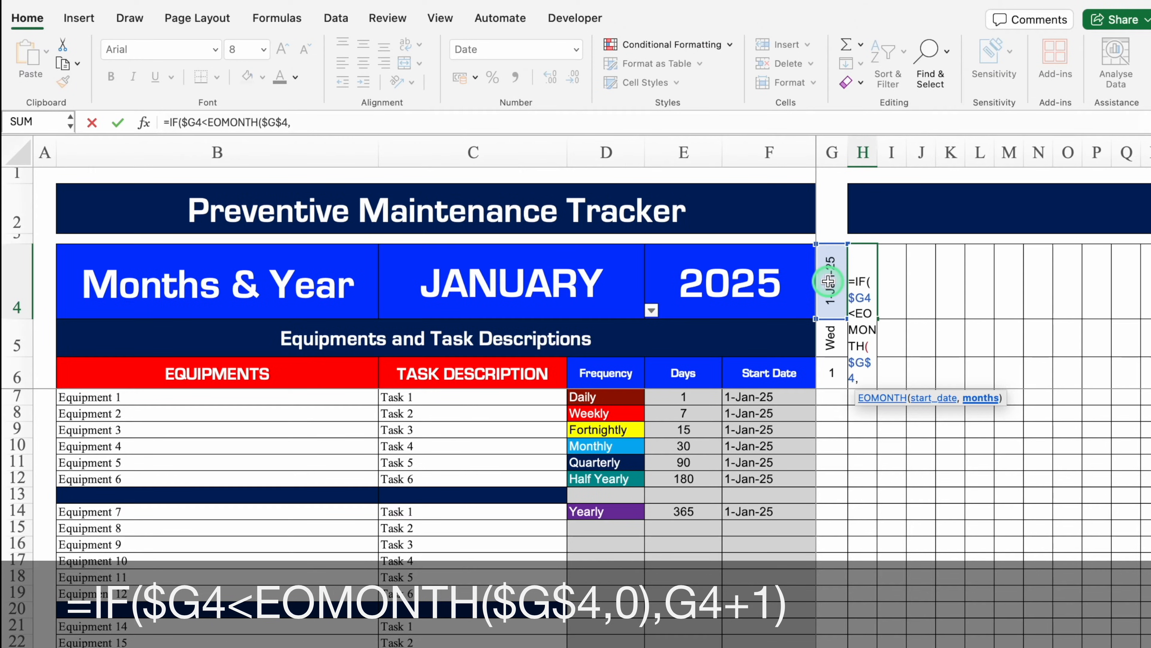
text(0))
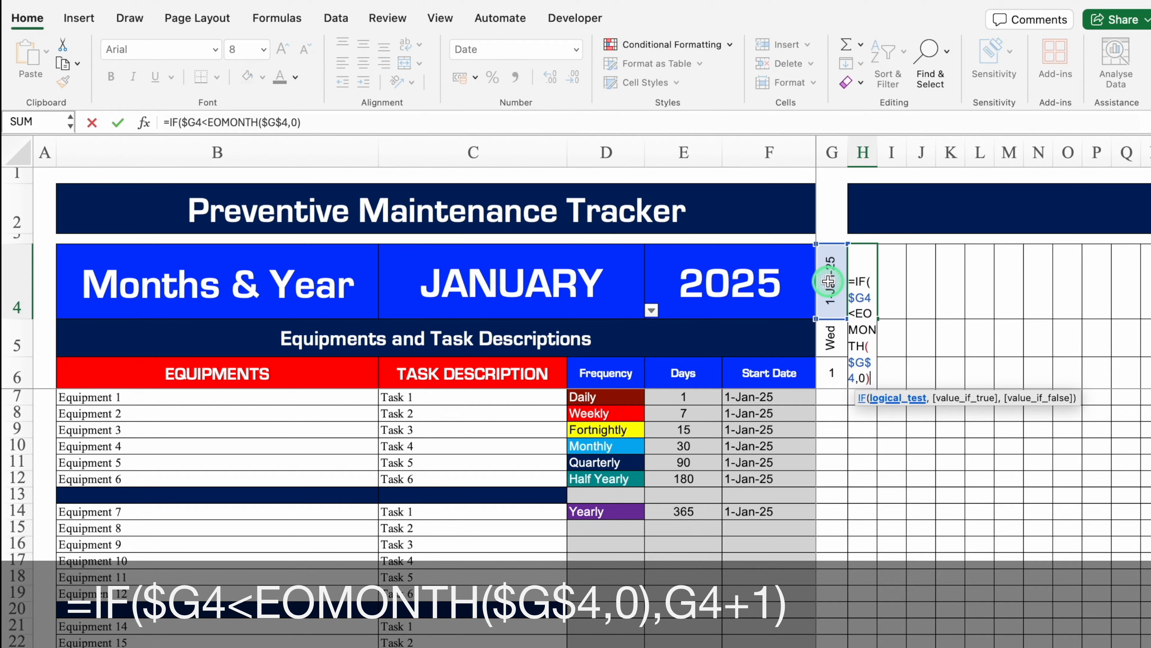
text(,)
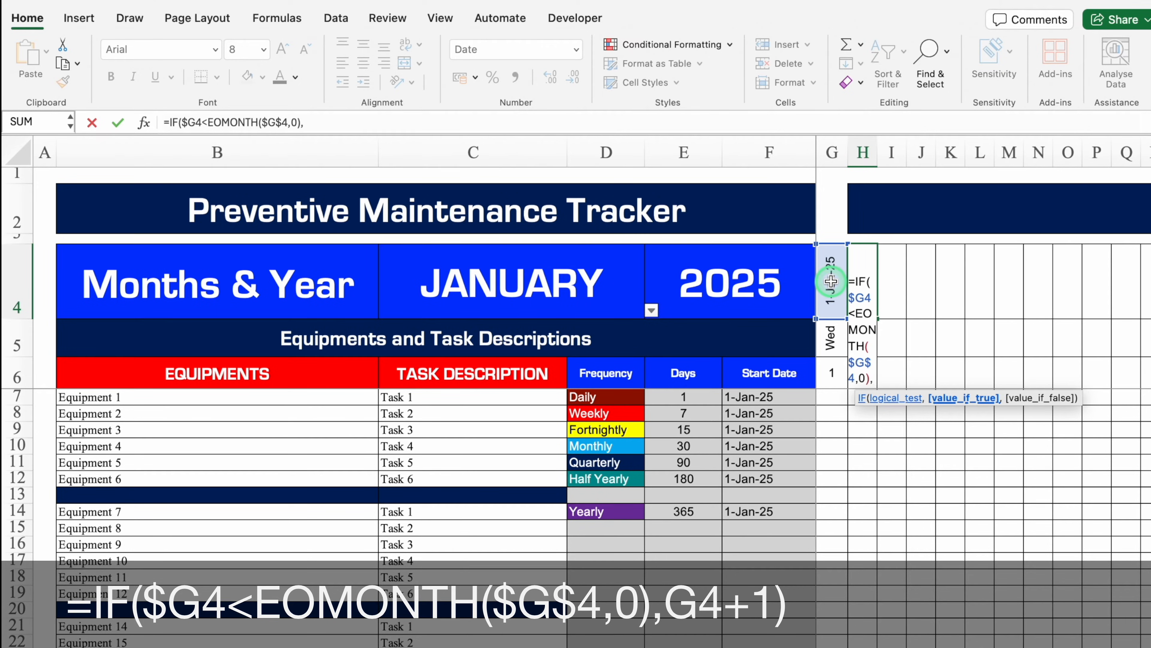
click(832, 281)
text(+1)
click(409, 118)
text())
key(Return)
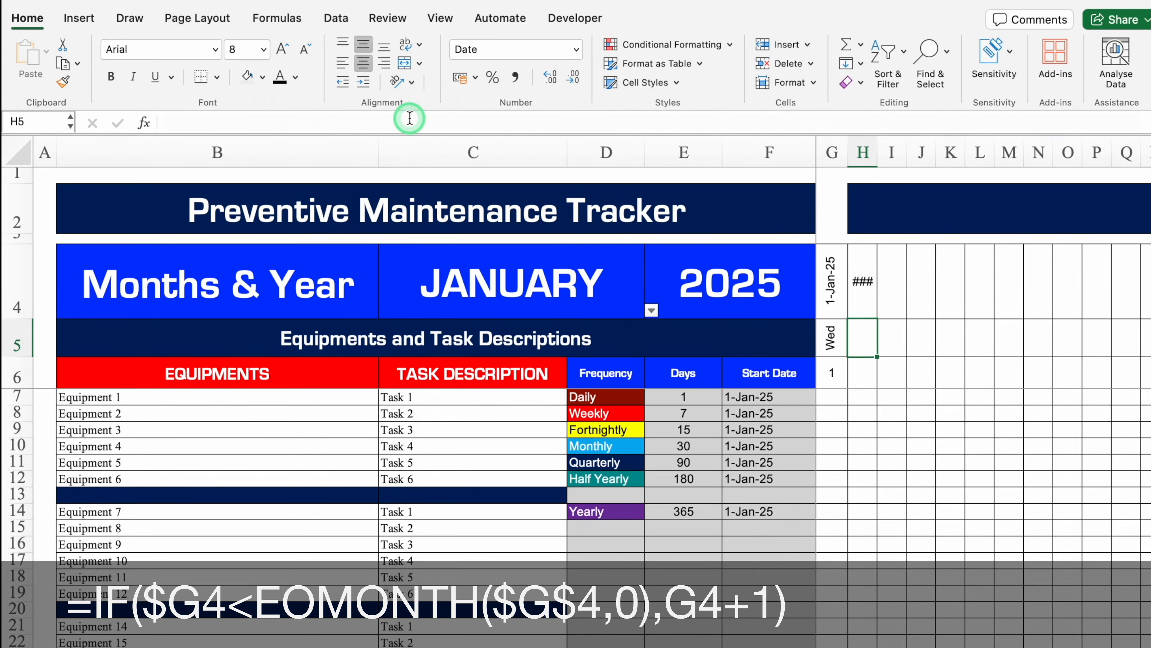
Rotate the date text in H4 upwards.
click(860, 282)
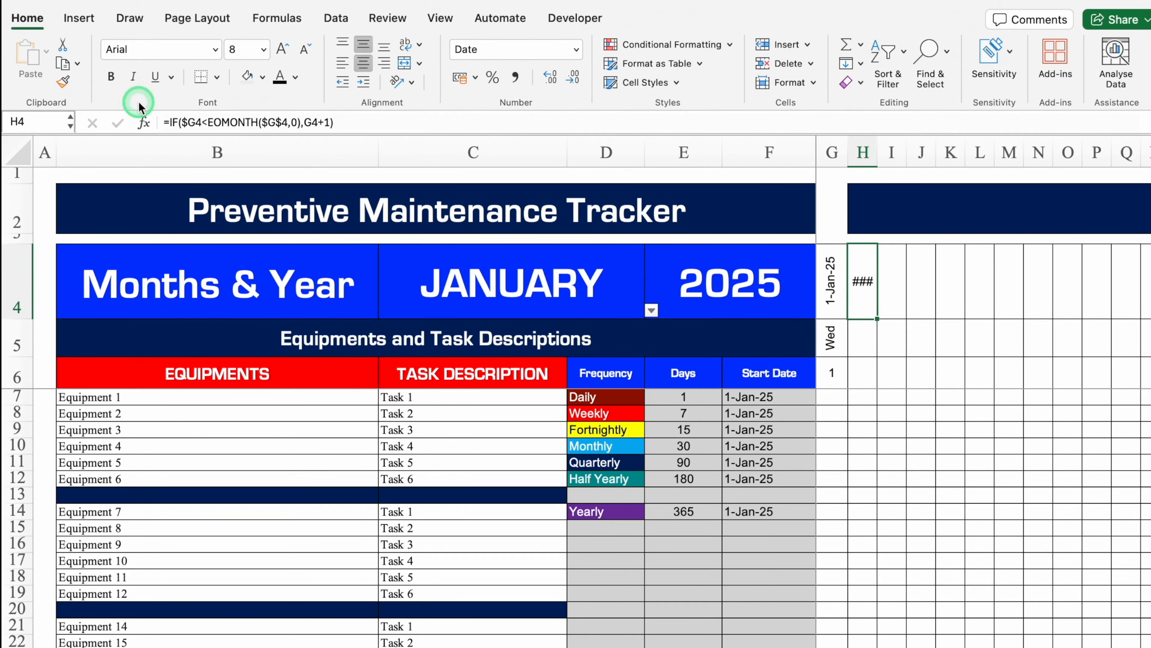
click(411, 82)
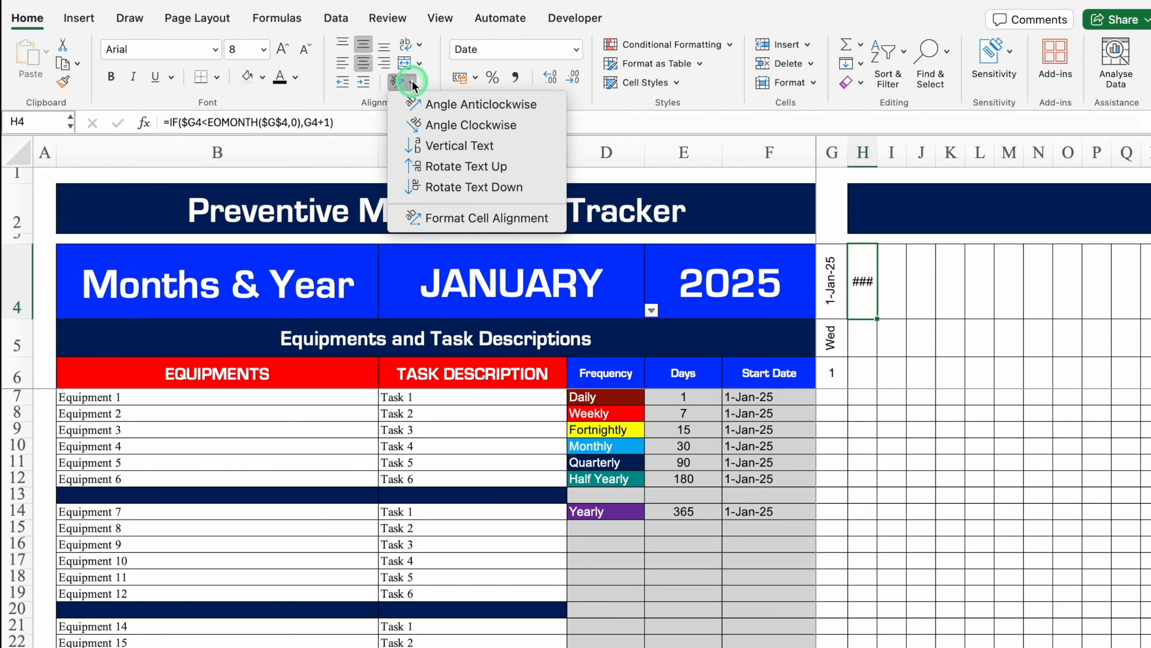
click(499, 167)
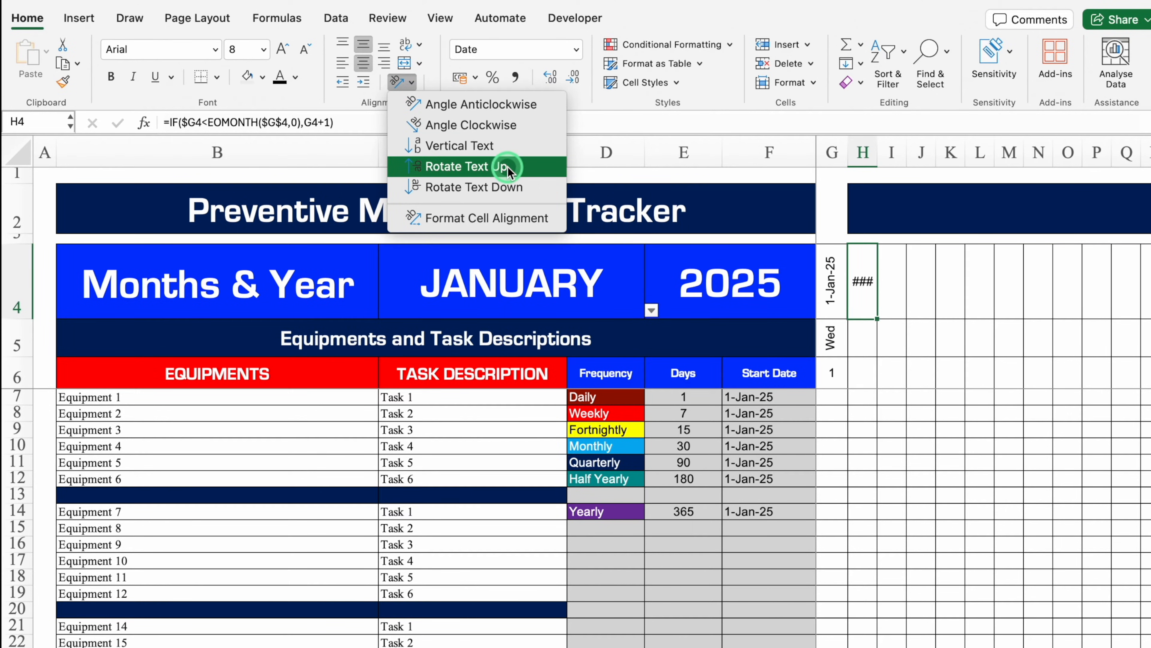
Copy the weekday formula from G5 into H5 and continue the day numbering with 2 in H6.
click(834, 338)
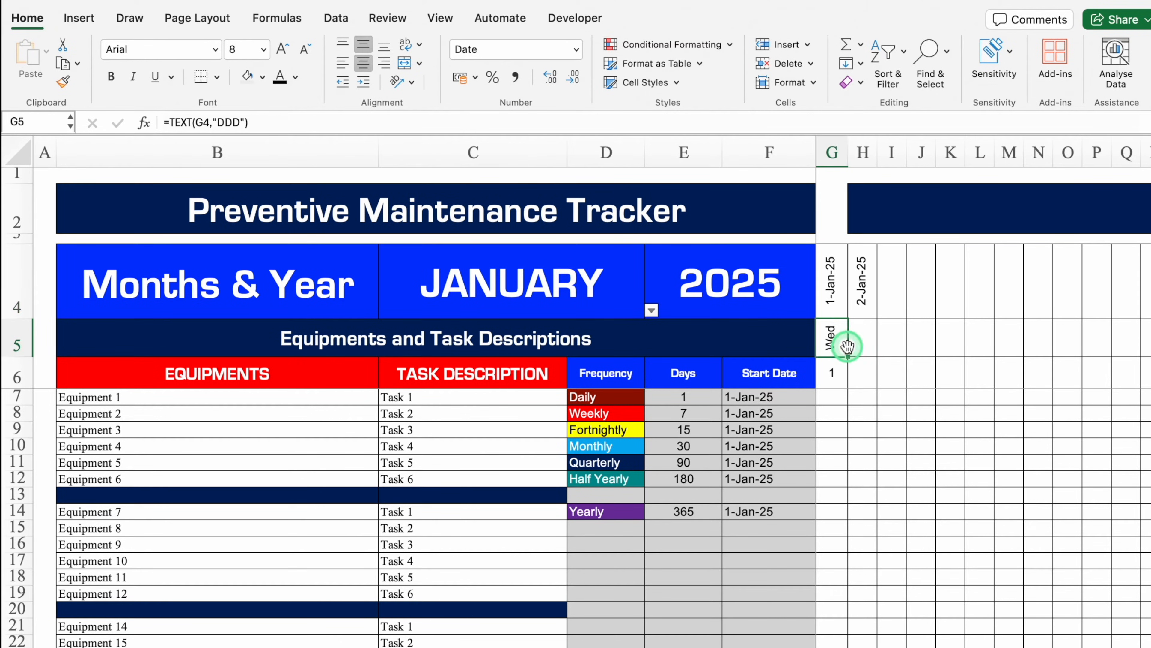
drag(847, 357, 866, 360)
click(844, 373)
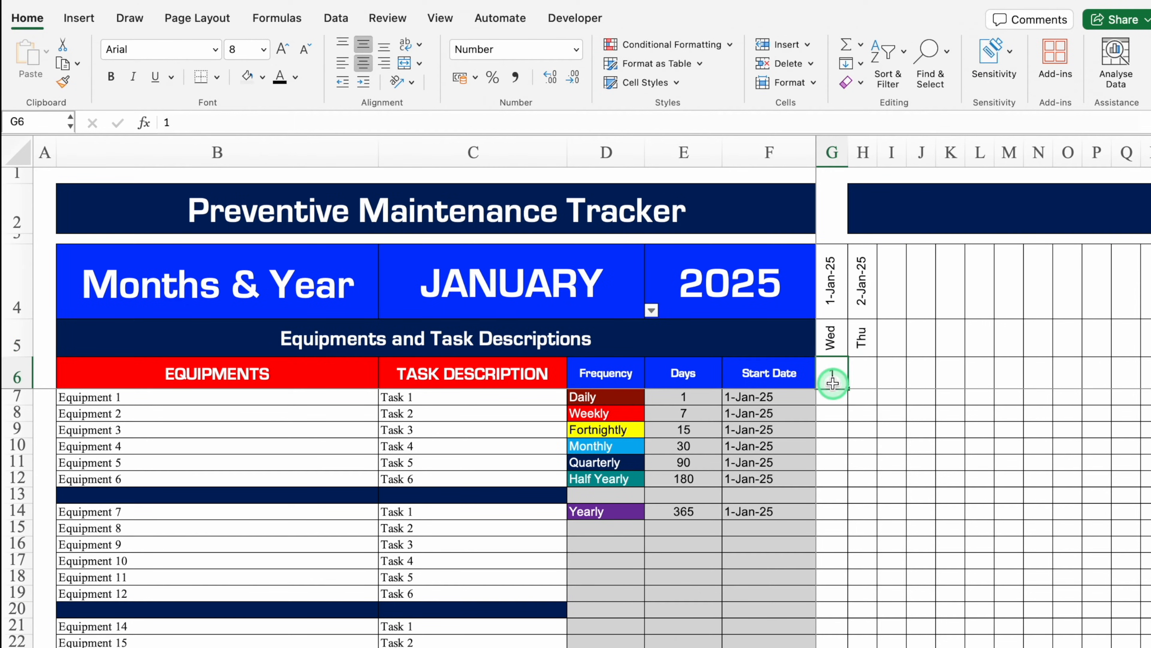
click(863, 377)
key(Return)
key(Return)
Fill column H's date, weekday and day number cells across the calendar through column NS.
drag(878, 308, 865, 593)
drag(878, 601, 979, 603)
click(978, 640)
Unfreeze the worksheet's panes and return to the first calendar date in G4.
click(442, 19)
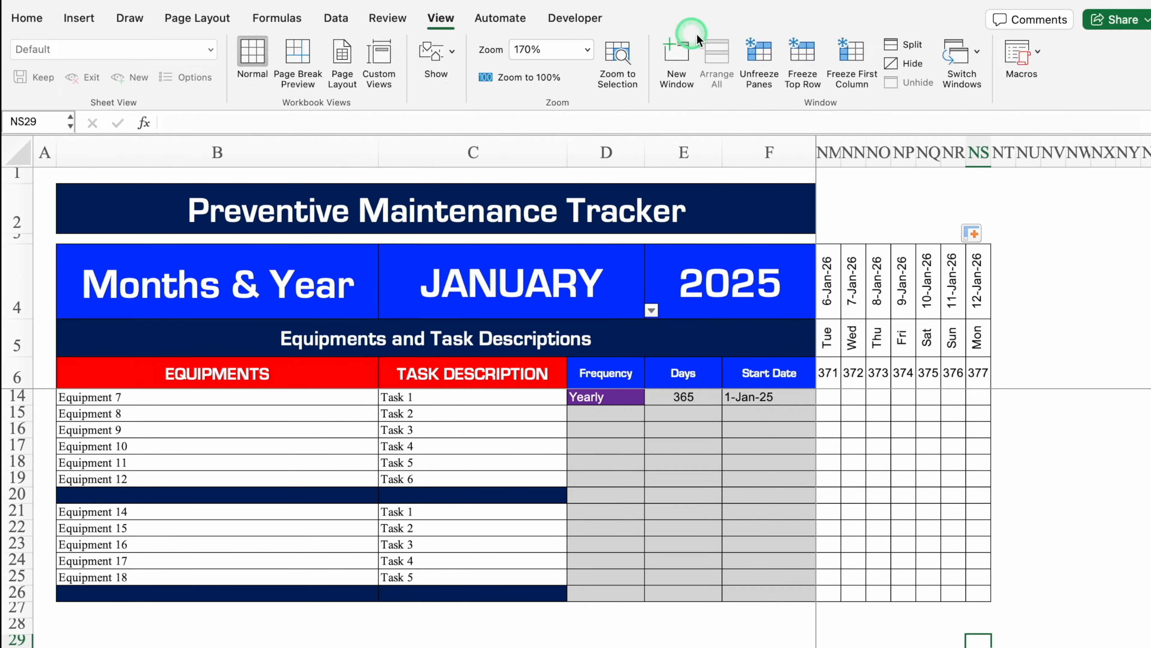
click(753, 52)
click(832, 288)
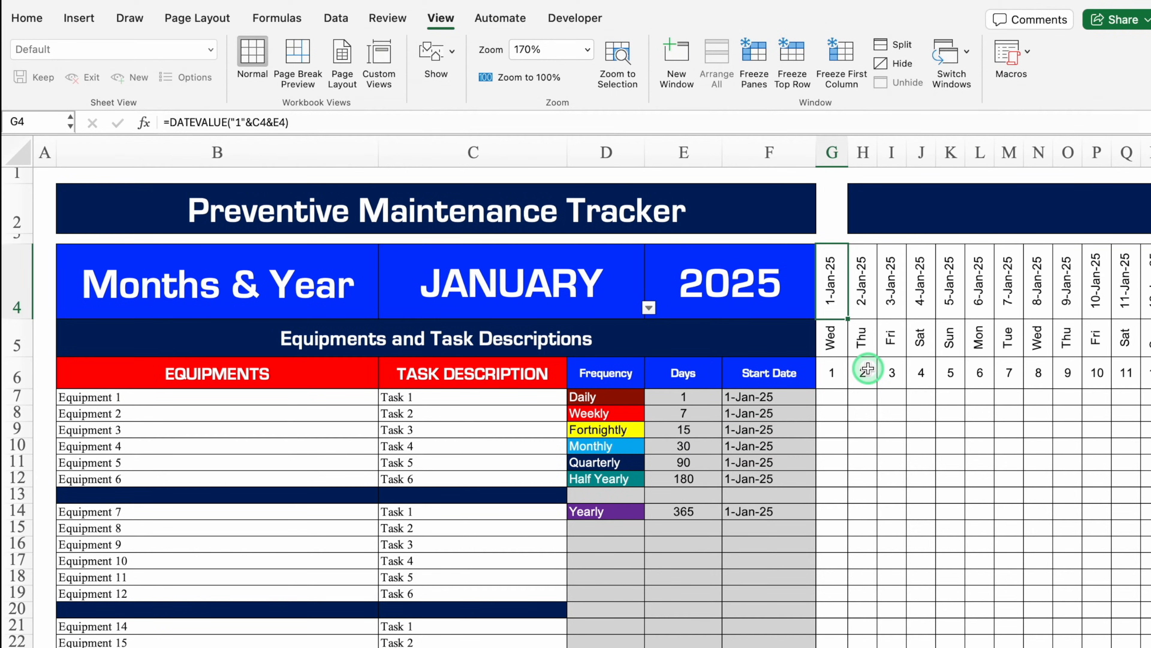
Delete columns NH to NS, which hold the calendar dates after 31-Dec-25.
scroll(867, 369, right, 20)
click(734, 428)
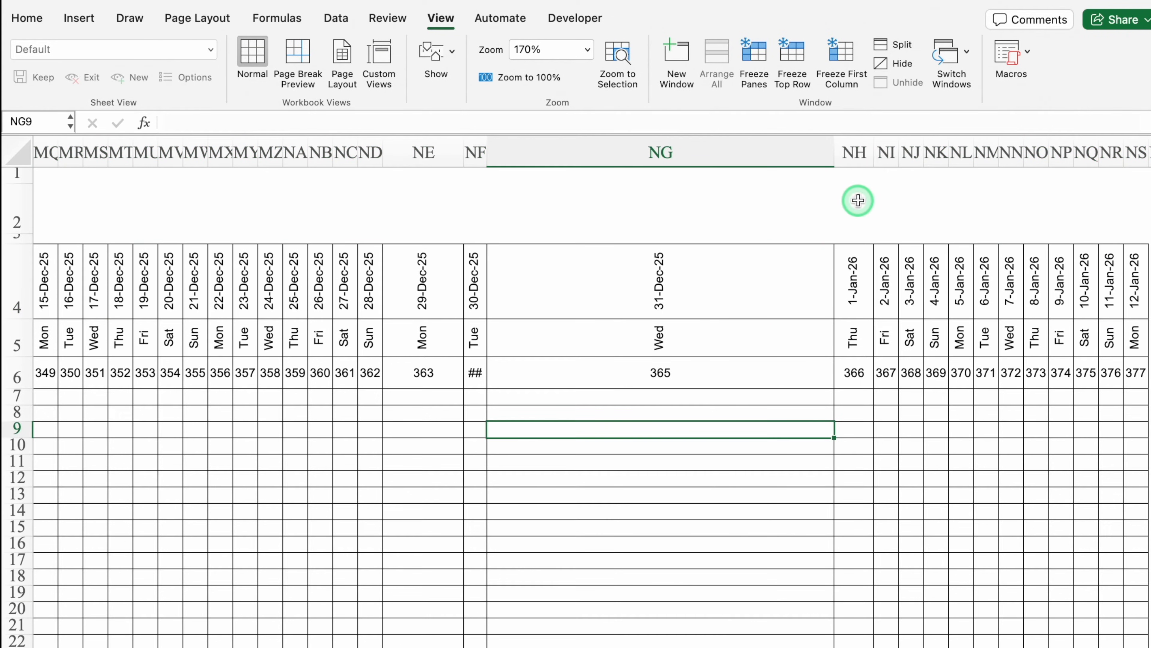
drag(850, 153, 1138, 153)
right_click(1008, 154)
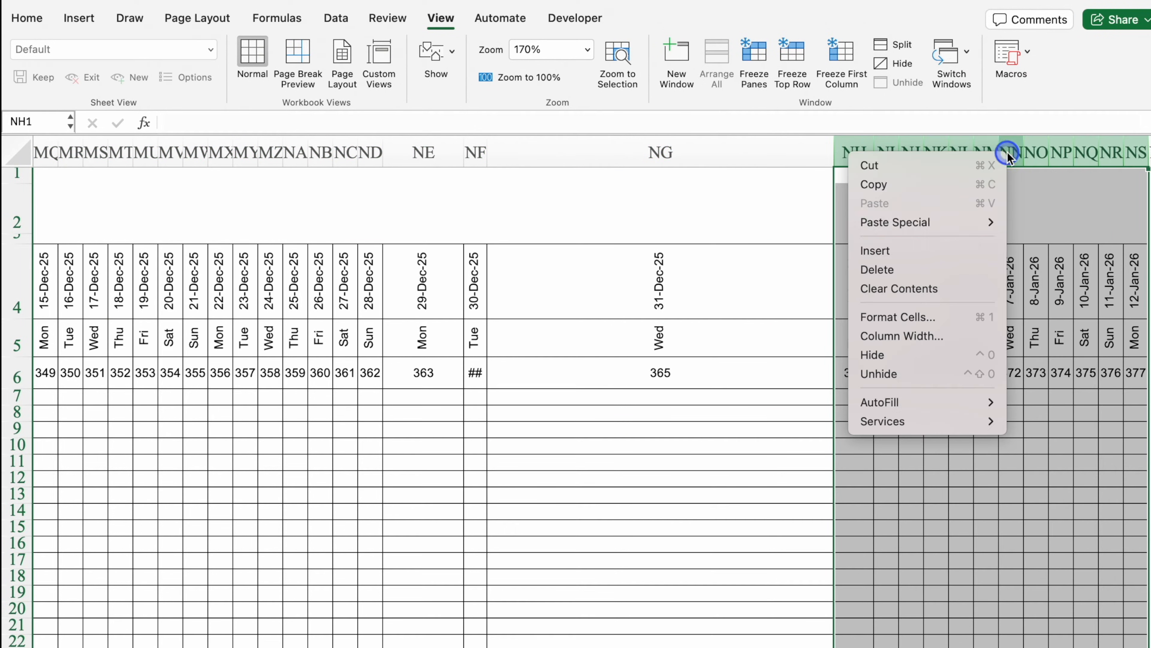
click(959, 270)
Autofit the widths of columns NE, NF and NG at the end of the calendar.
drag(837, 150, 836, 149)
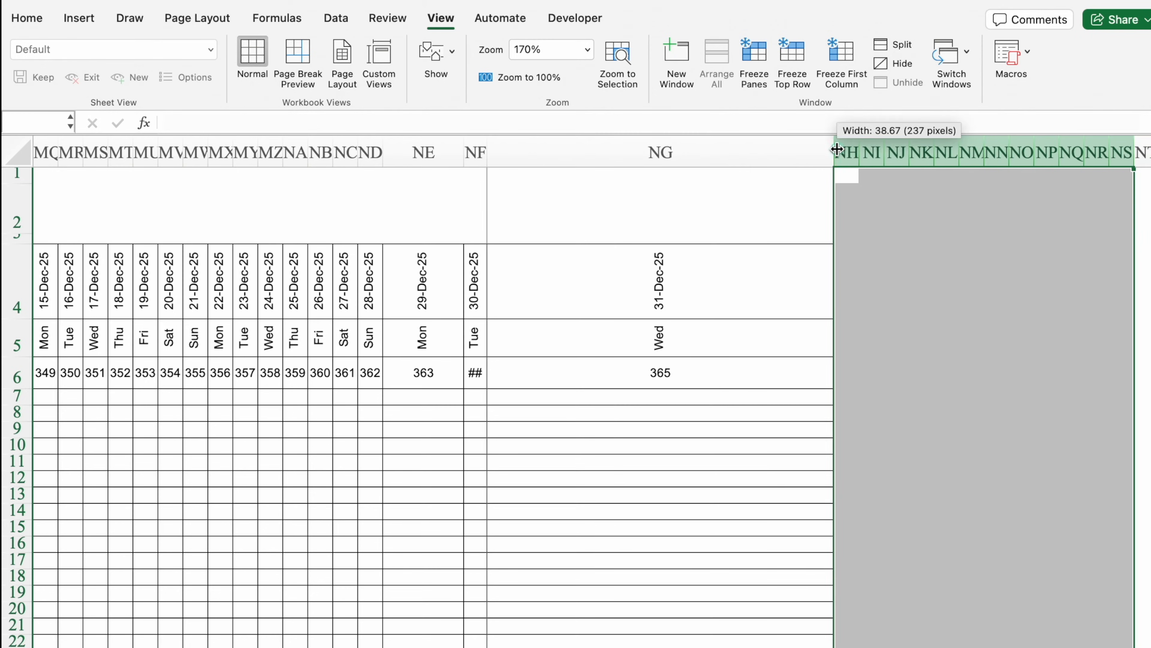
double_click(836, 148)
double_click(488, 154)
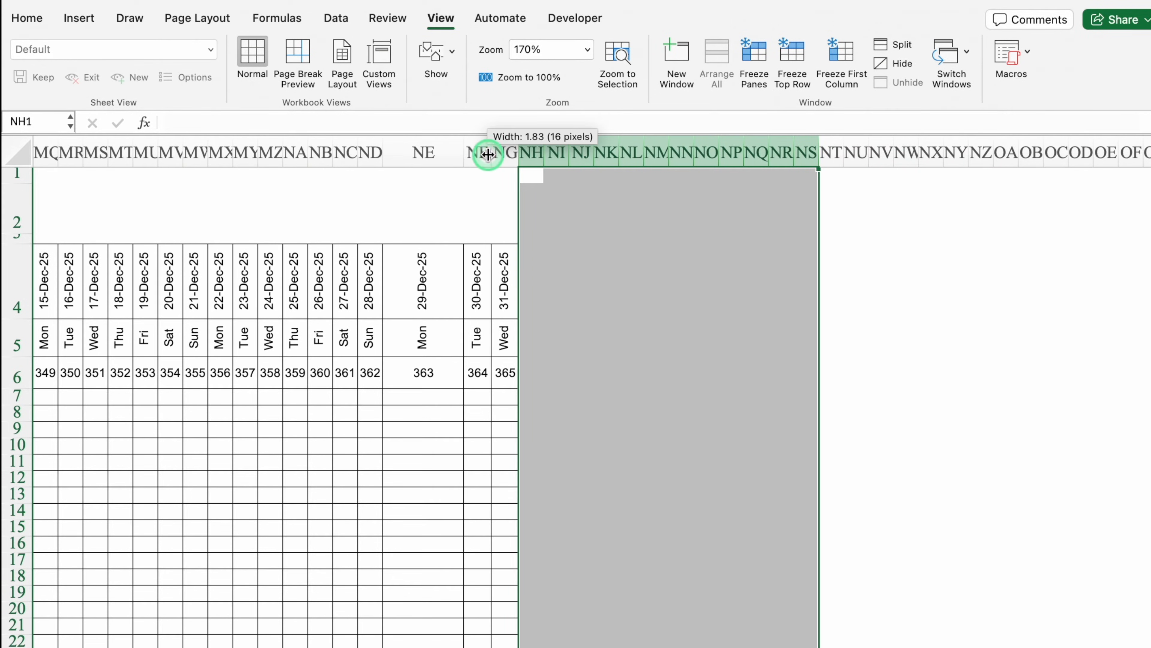
double_click(463, 153)
click(852, 372)
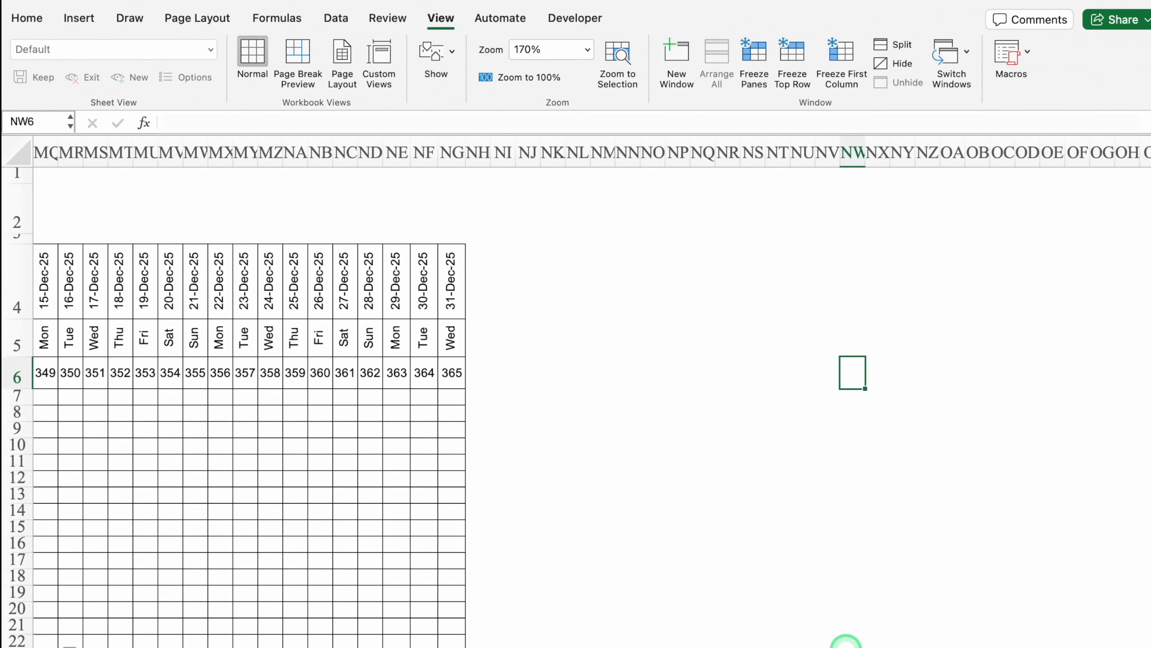
Enter the label From in the merged cell H2 of the banner above the calendar.
drag(72, 647, 42, 647)
scroll(867, 340, down, 1)
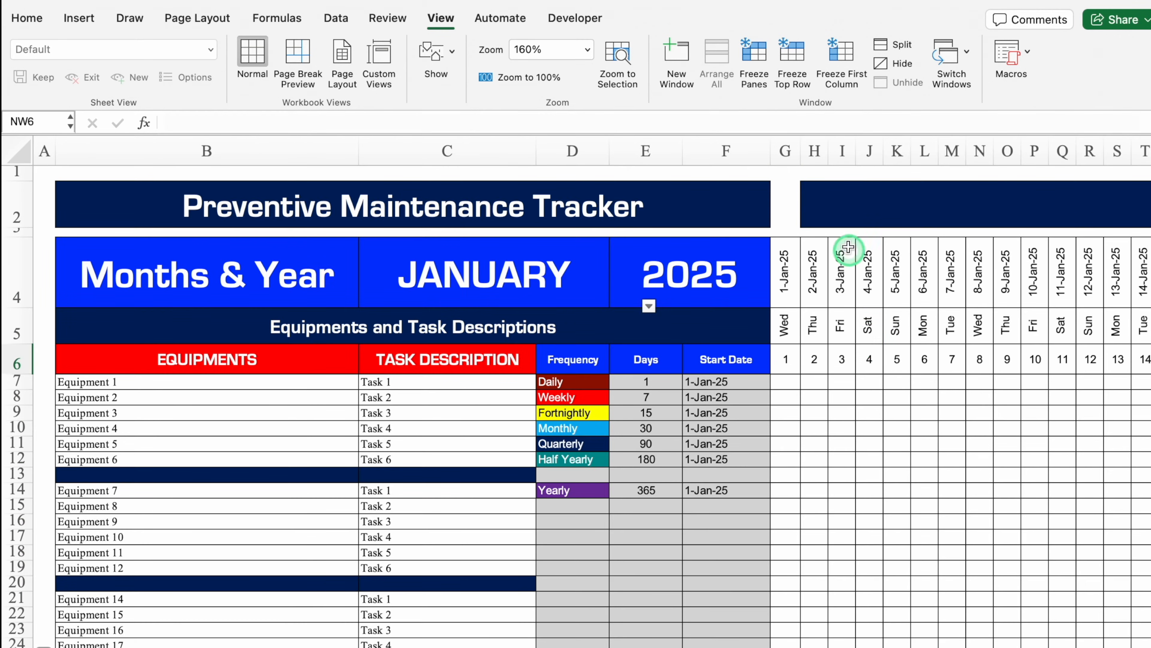
click(836, 207)
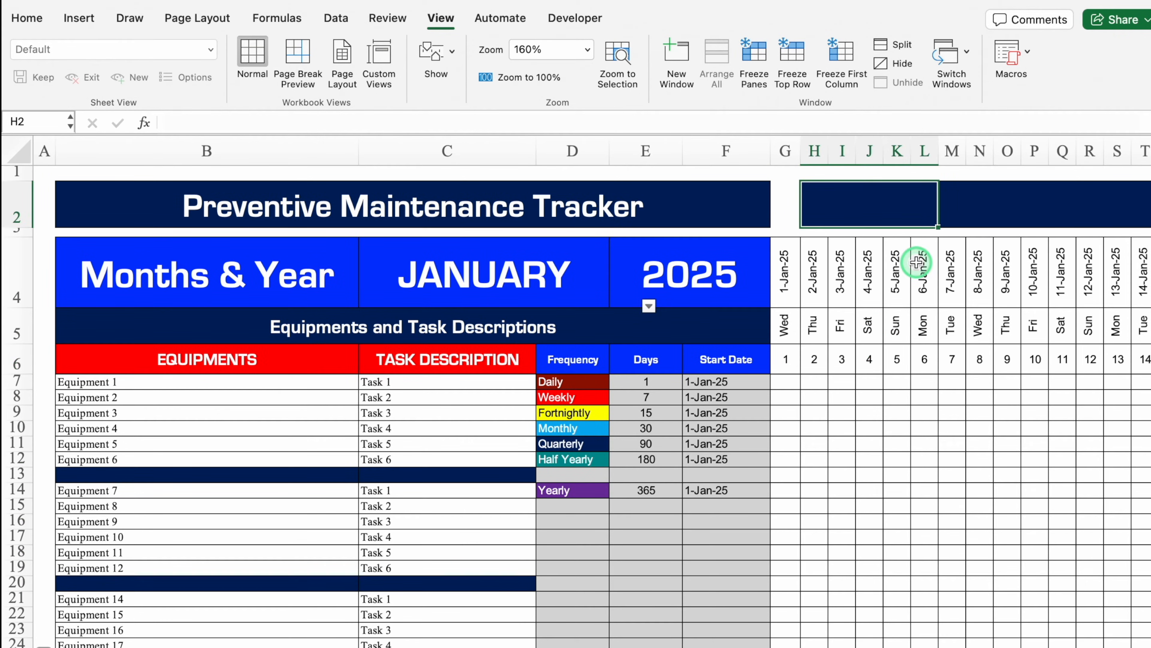
text(From)
key(Return)
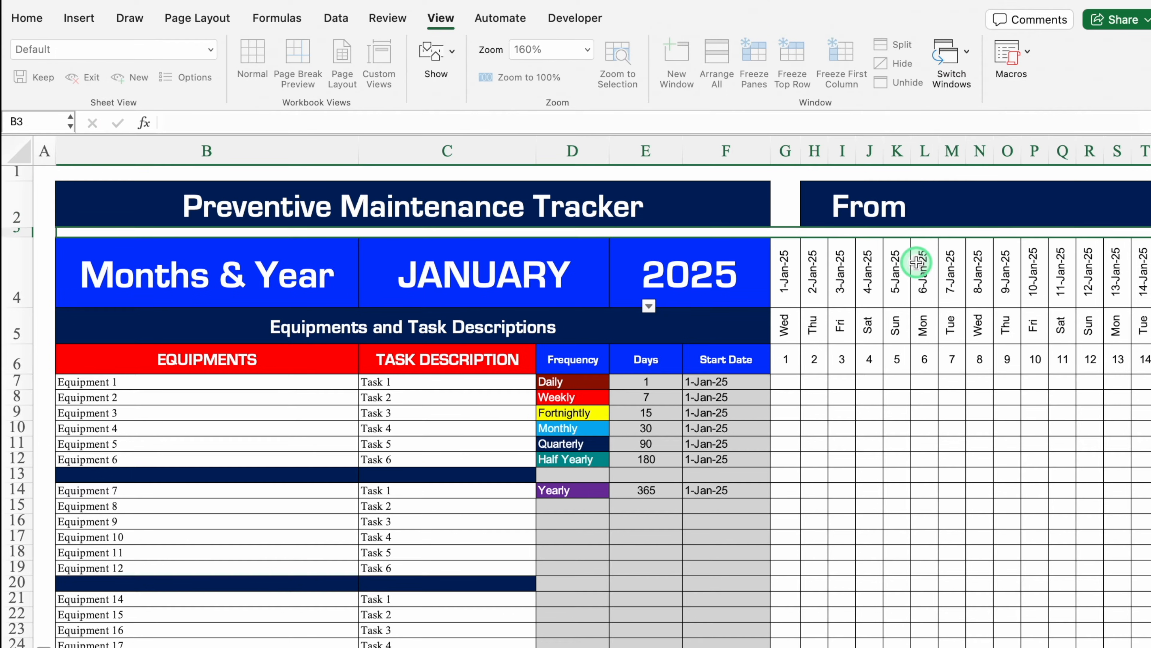
Link the merged cell M2 beside the From label to the calendar's first date with =G4.
click(975, 204)
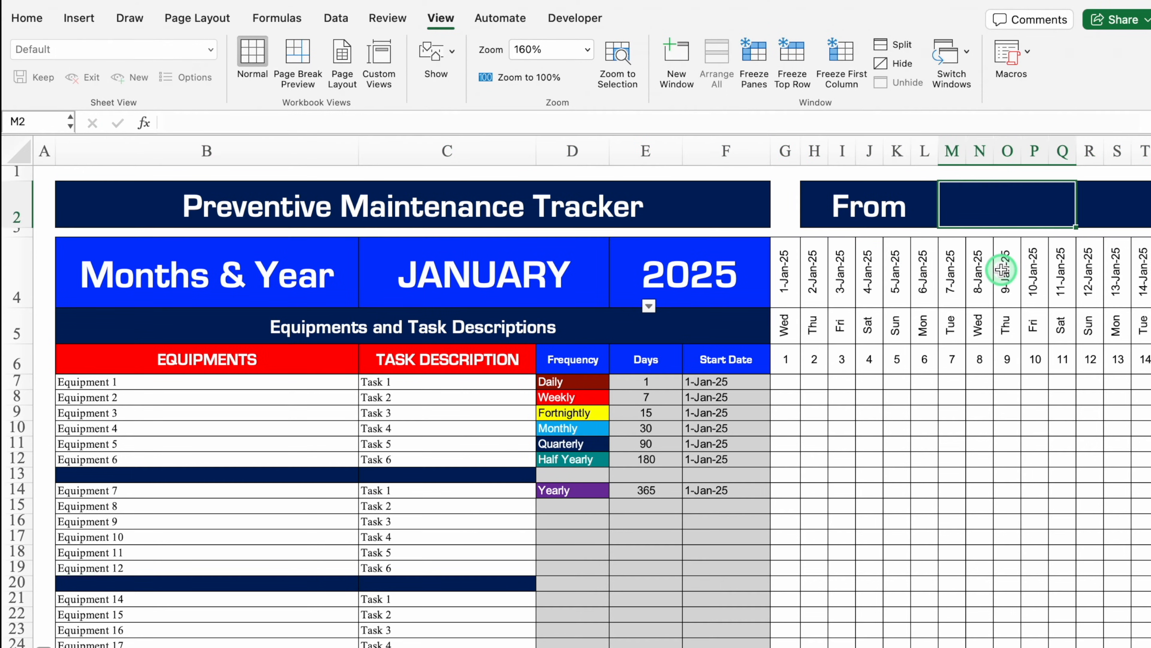
text(=)
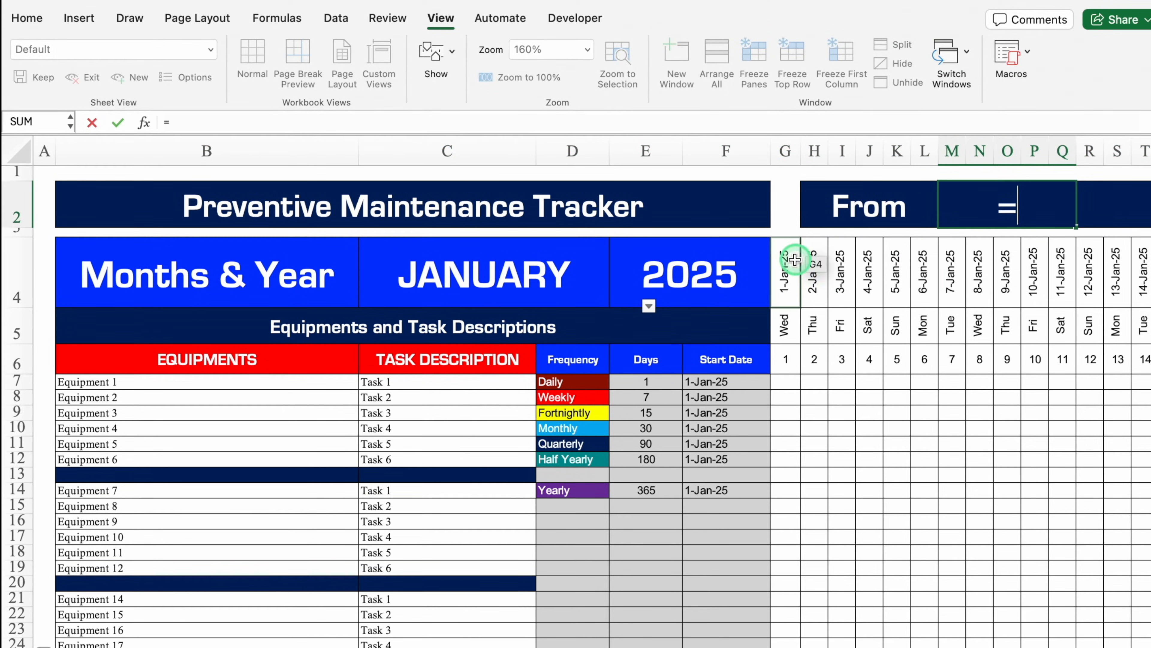
click(789, 261)
key(Return)
Format the date in M2 with the Mar-12 date type so it shows only month and year.
click(966, 199)
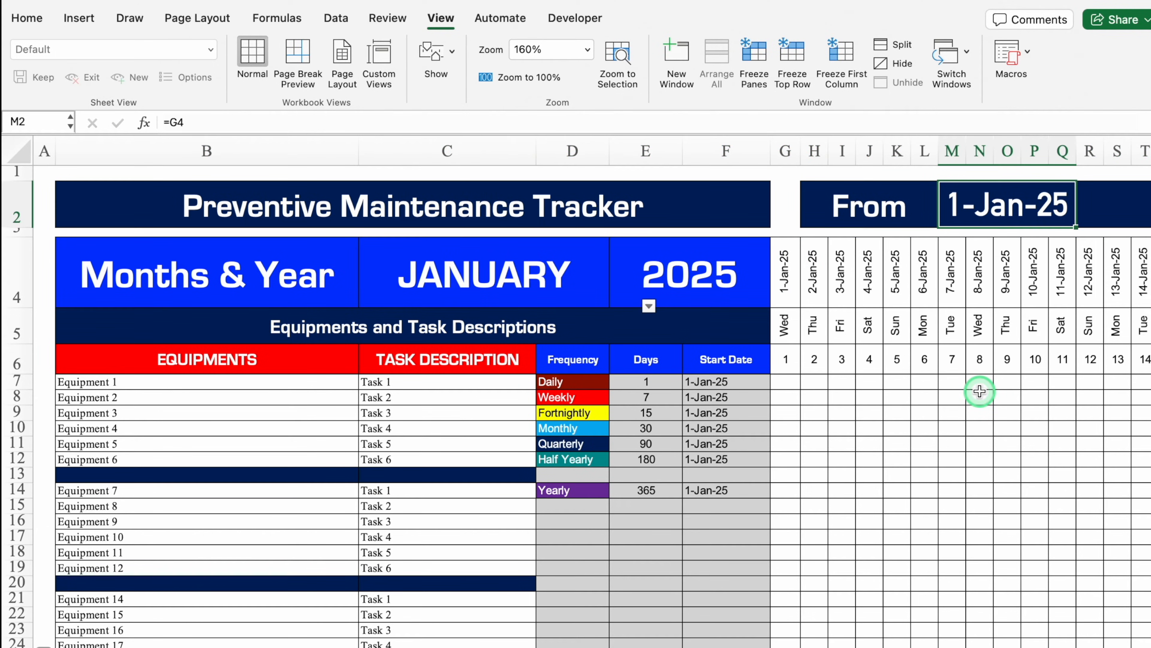
key(super+1)
click(643, 258)
key(Down)
key(Down)
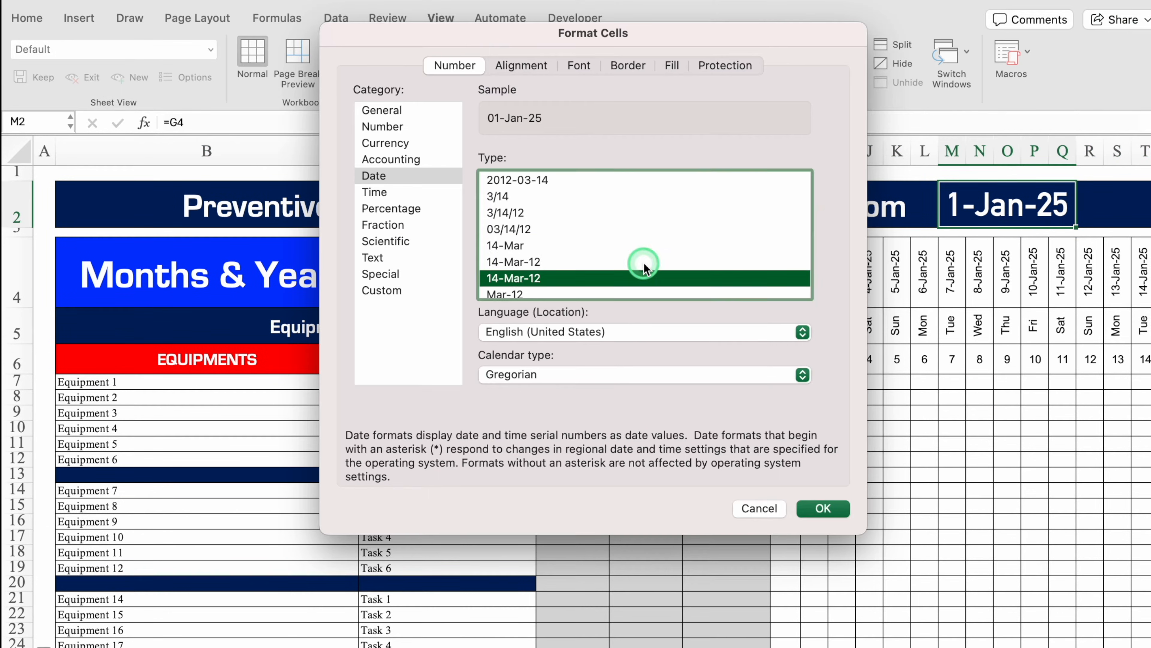
key(Down)
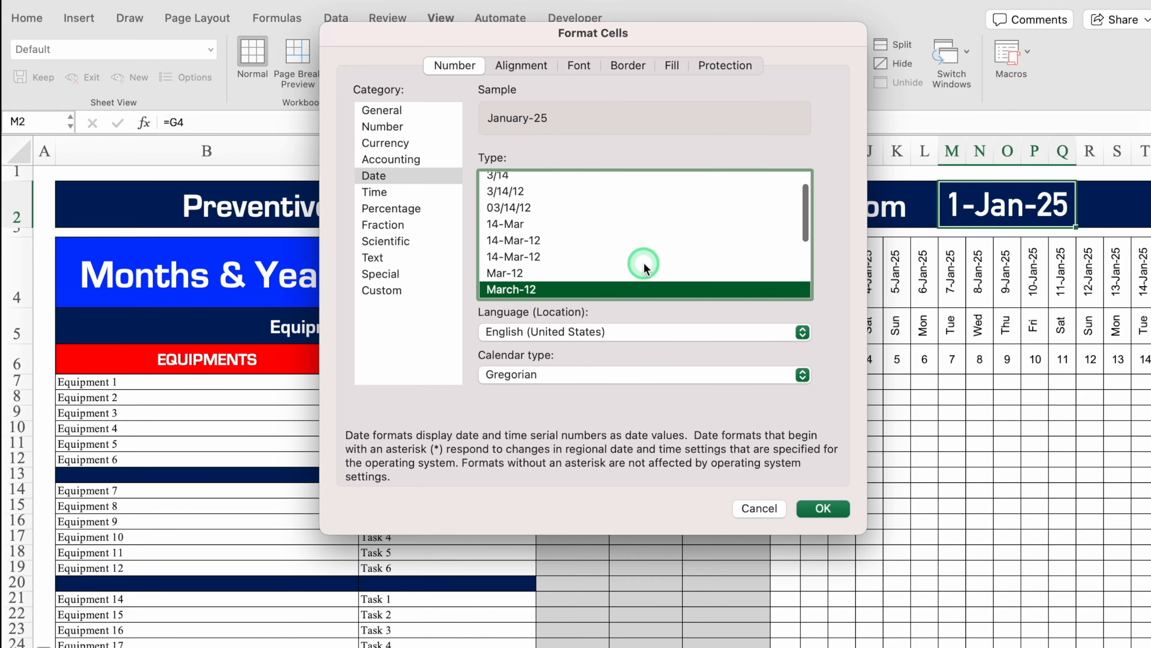
click(561, 272)
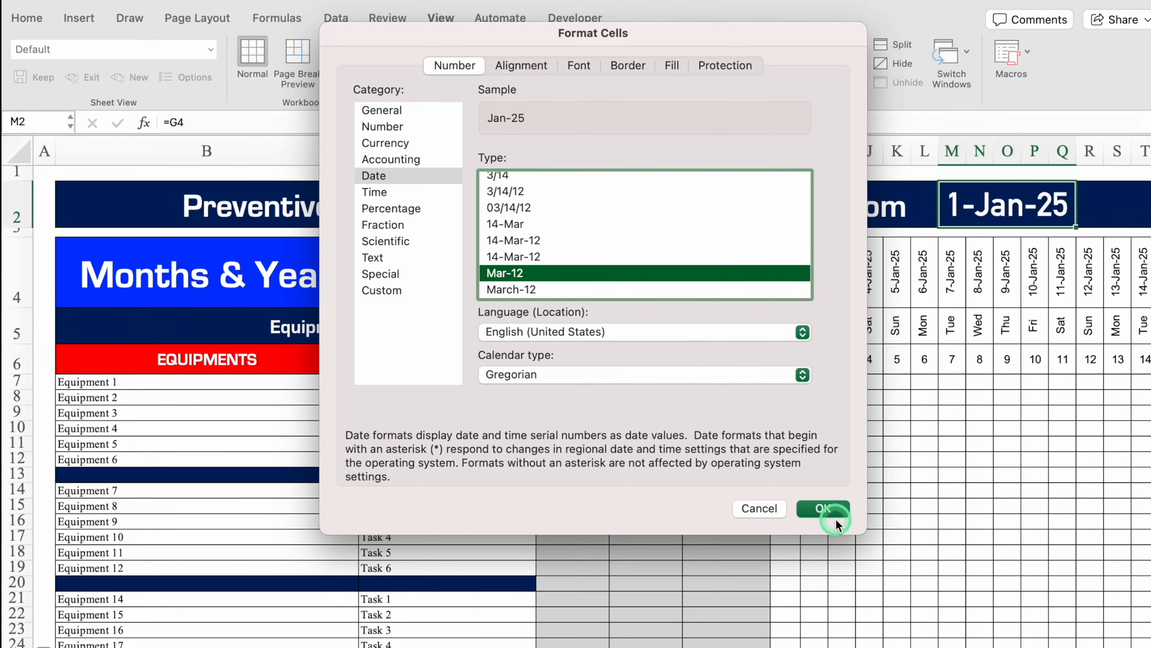
click(826, 508)
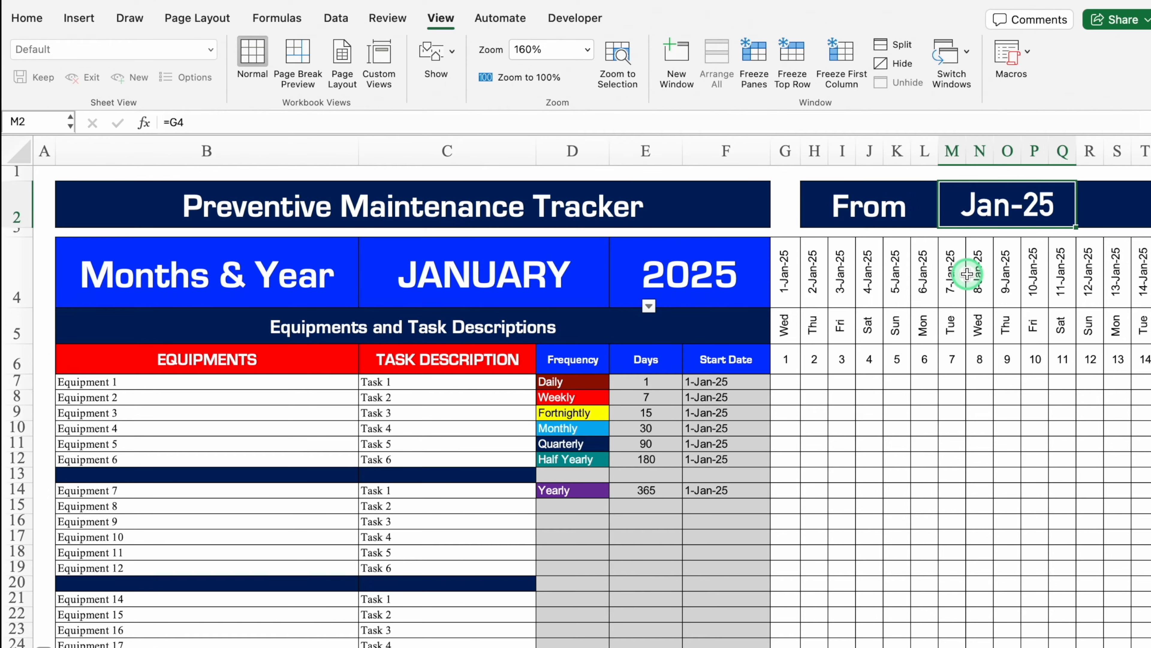
Enter the label To in the merged cell R2 of the banner above the calendar.
key(Right)
key(Right)
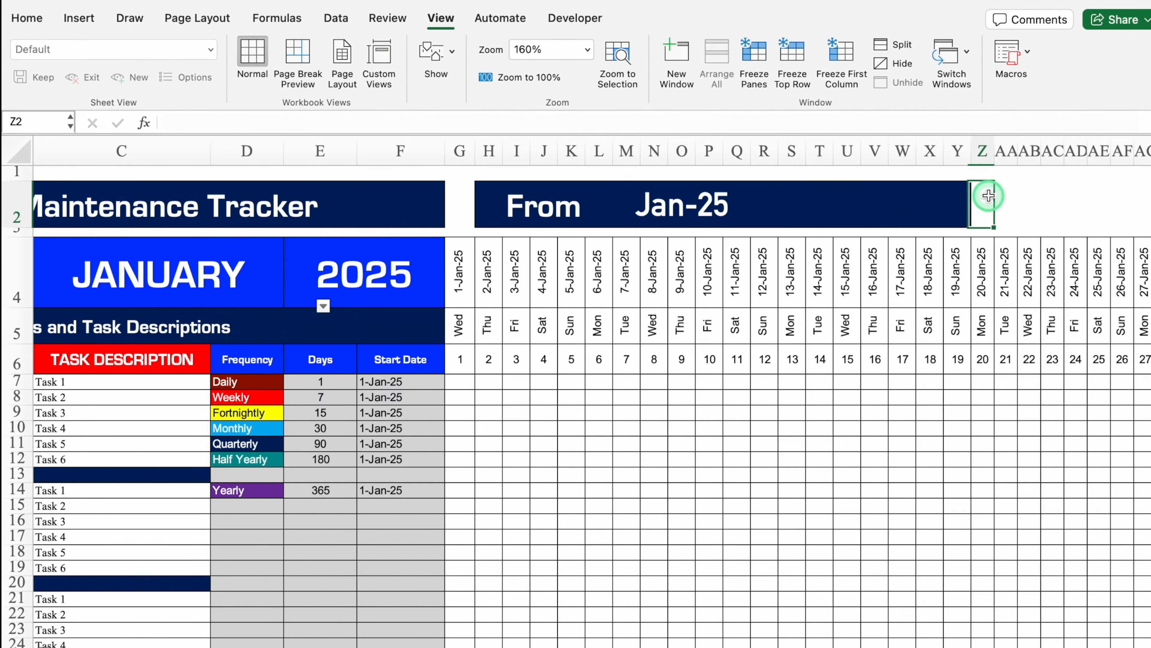
click(809, 215)
text(To)
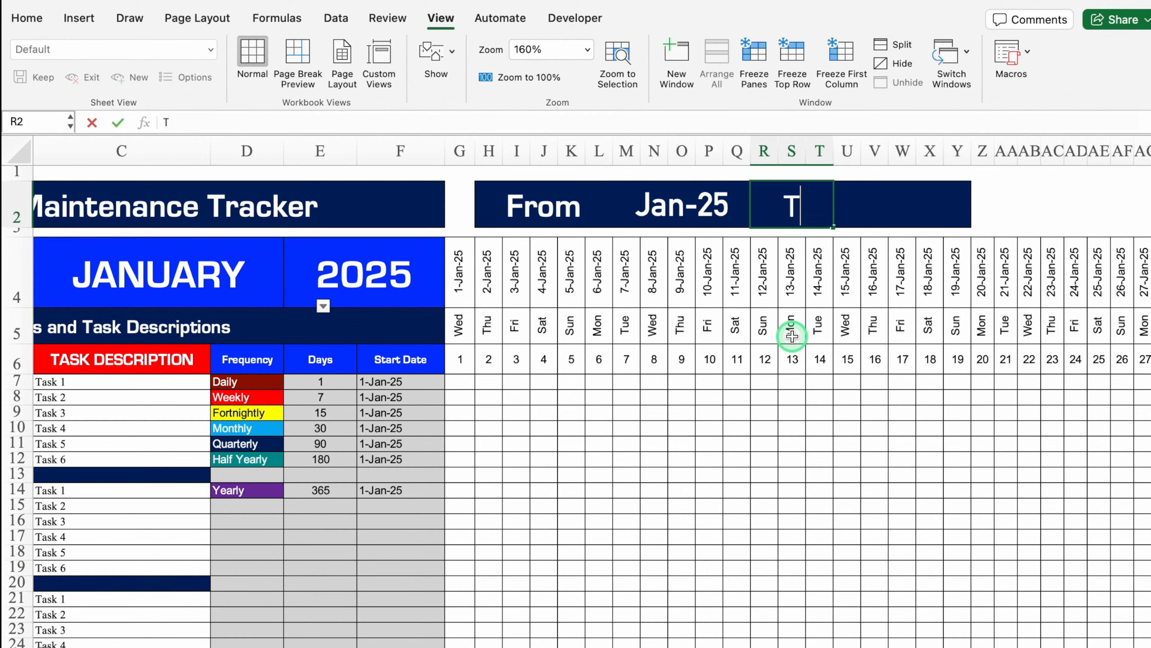
key(Tab)
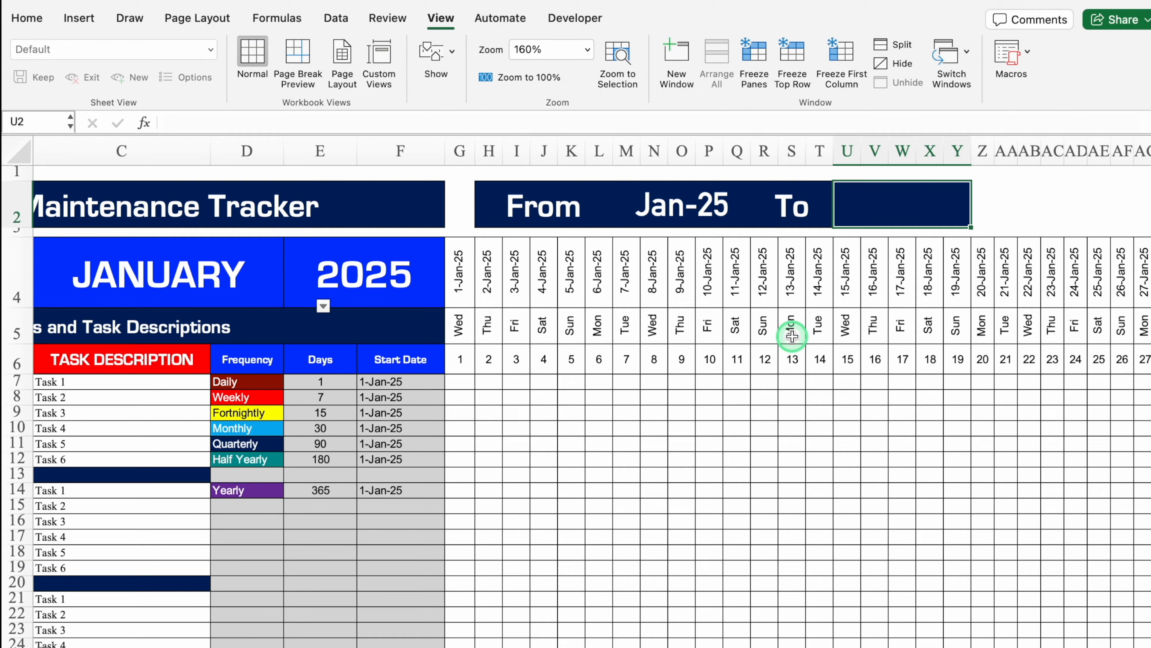
Link the merged cell U2 beside the To label to the calendar's last date with =NG4.
text(=)
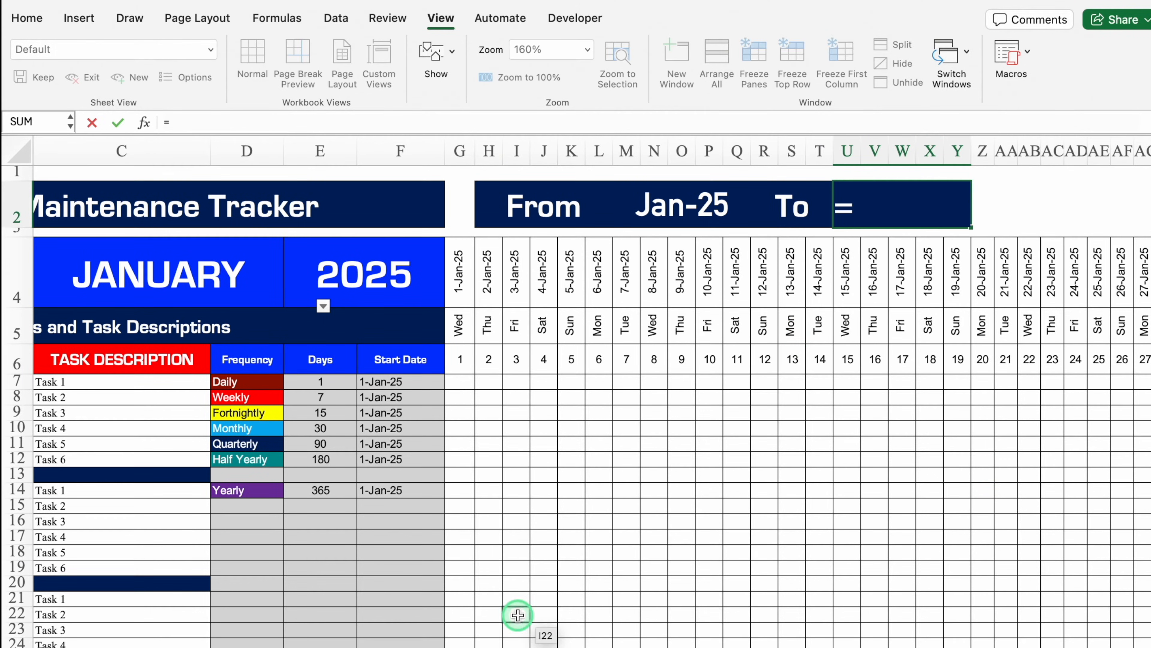
scroll(46, 644, right, 10)
scroll(45, 644, right, 20)
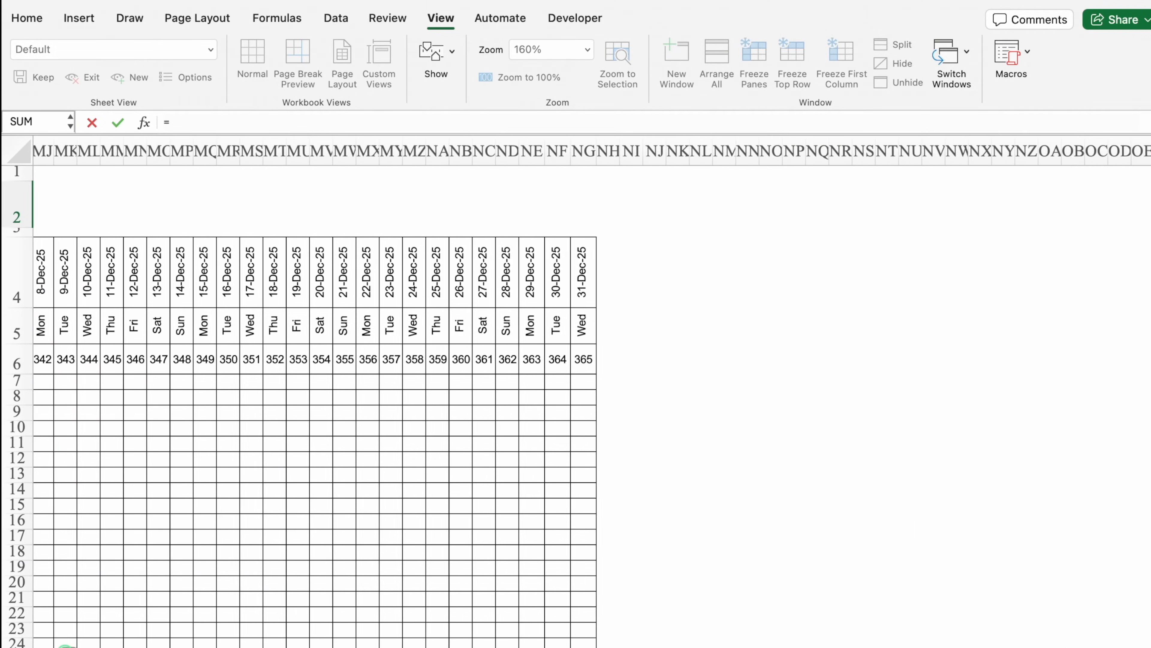
click(582, 267)
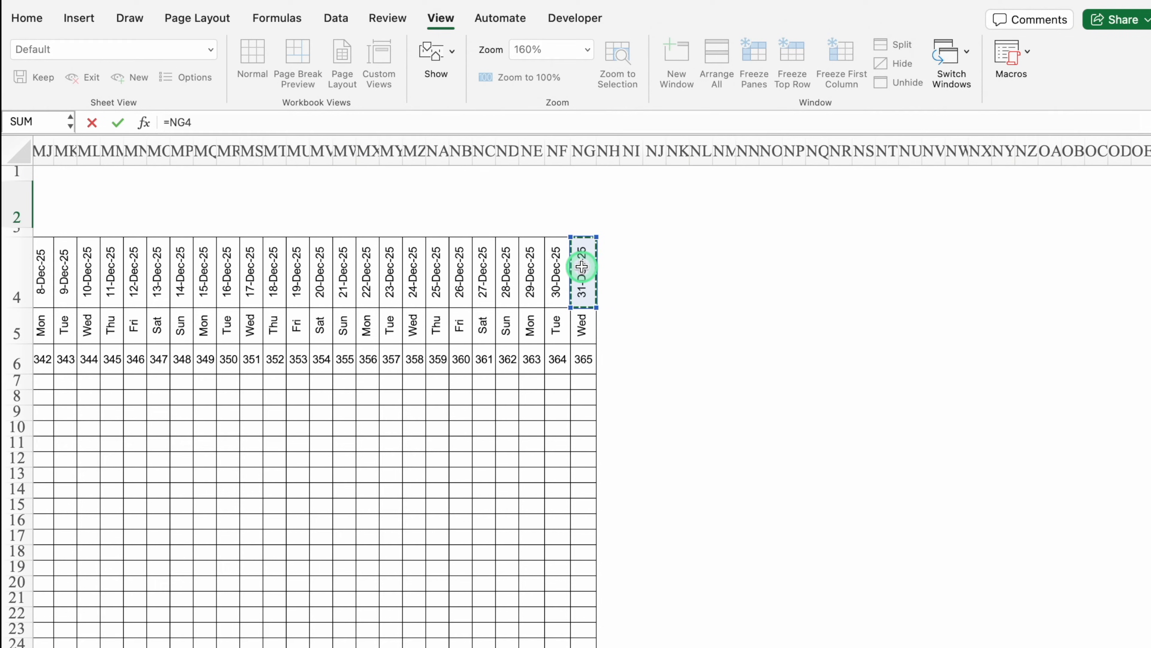
key(Return)
Format the date in U2 with the Mar-12 date type so it shows only month and year.
scroll(475, 291, left, 5)
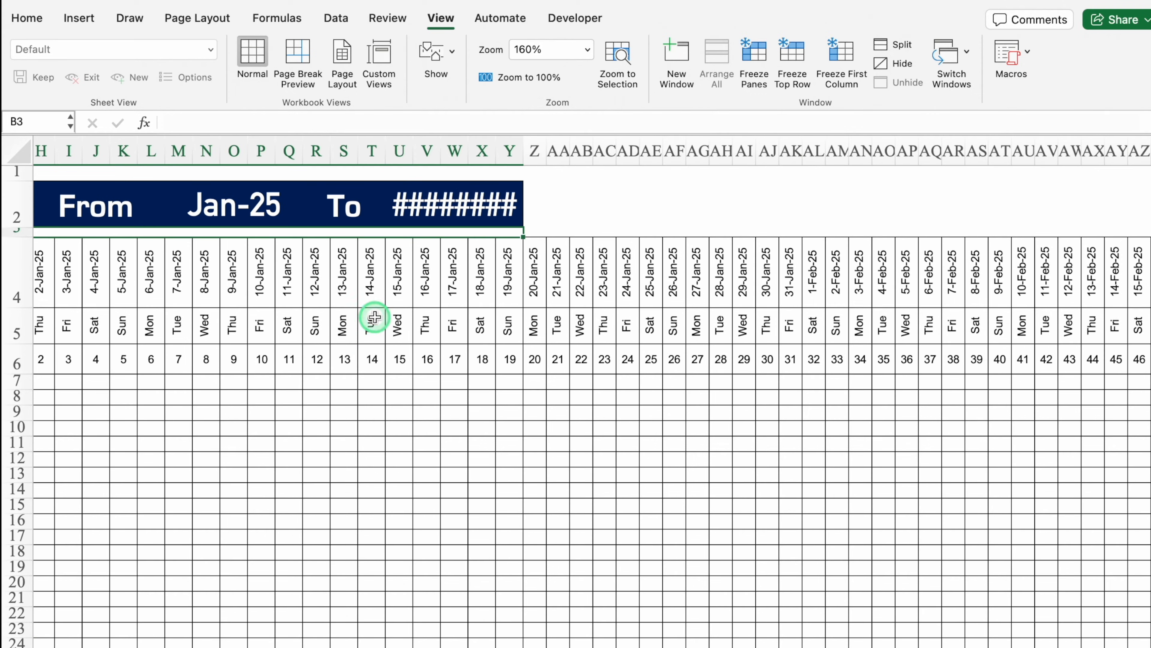
click(470, 200)
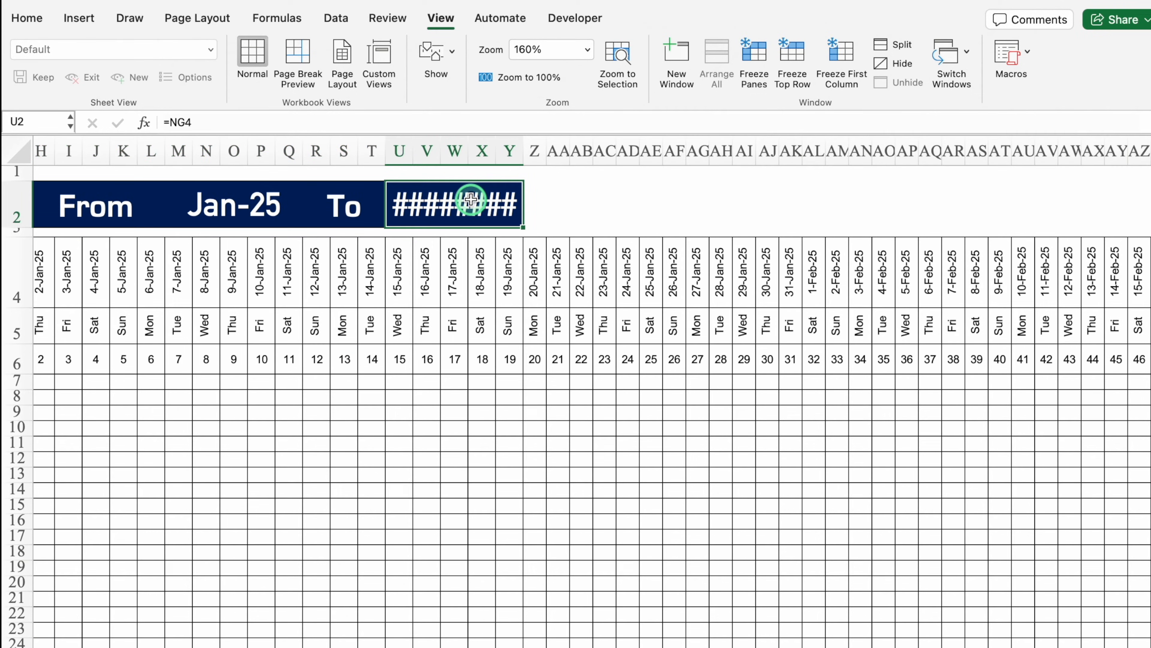
key(super+1)
click(398, 175)
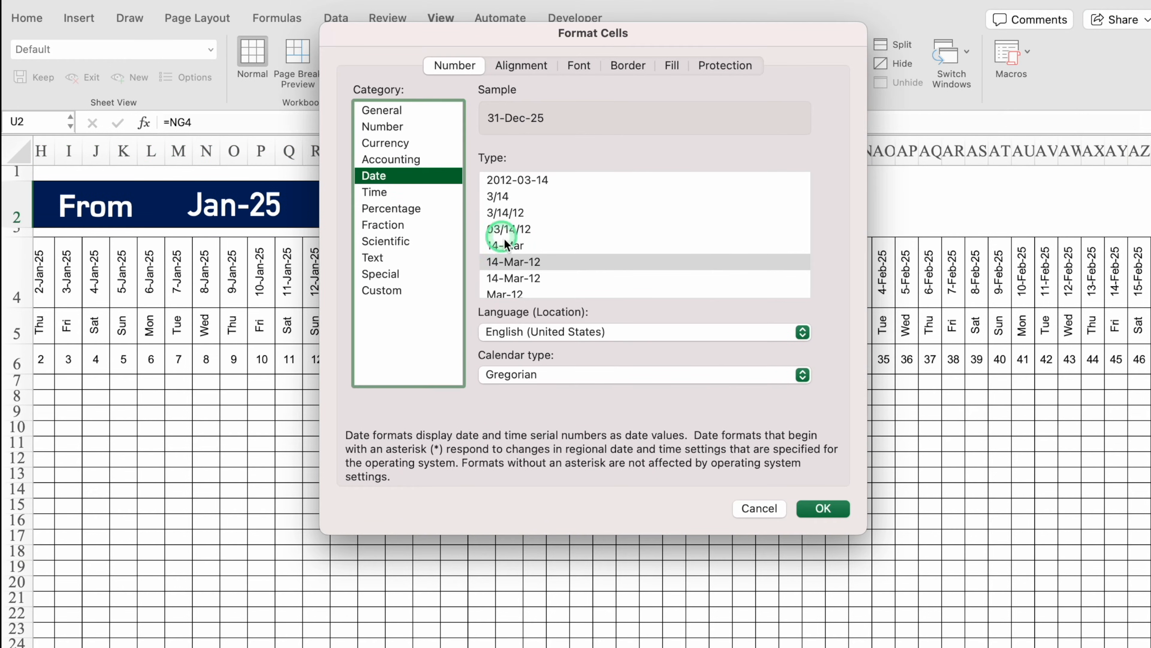
click(515, 293)
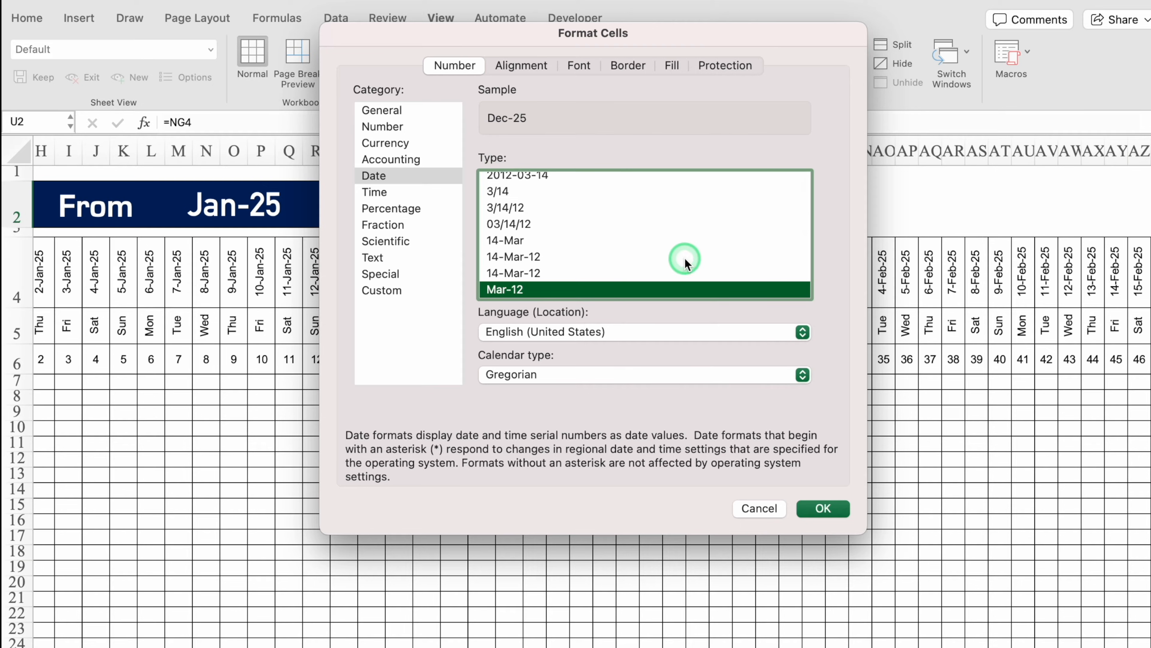
click(820, 503)
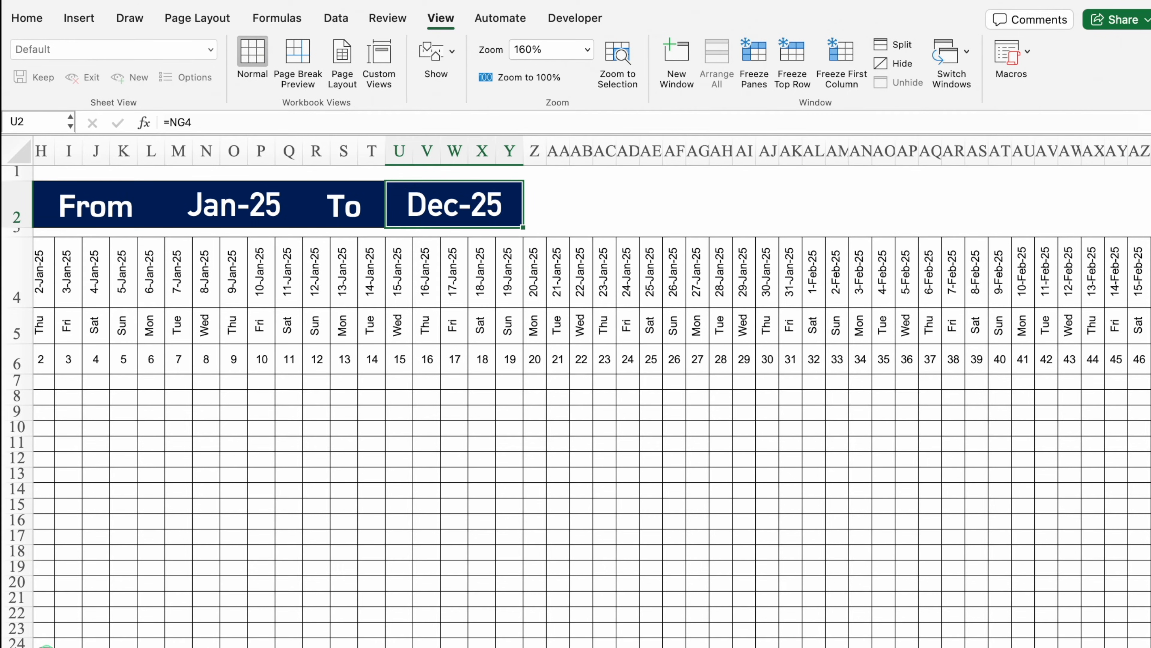
Test the calendar by choosing APRIL as the month in C4, and set it back to JANUARY.
scroll(46, 644, left, 5)
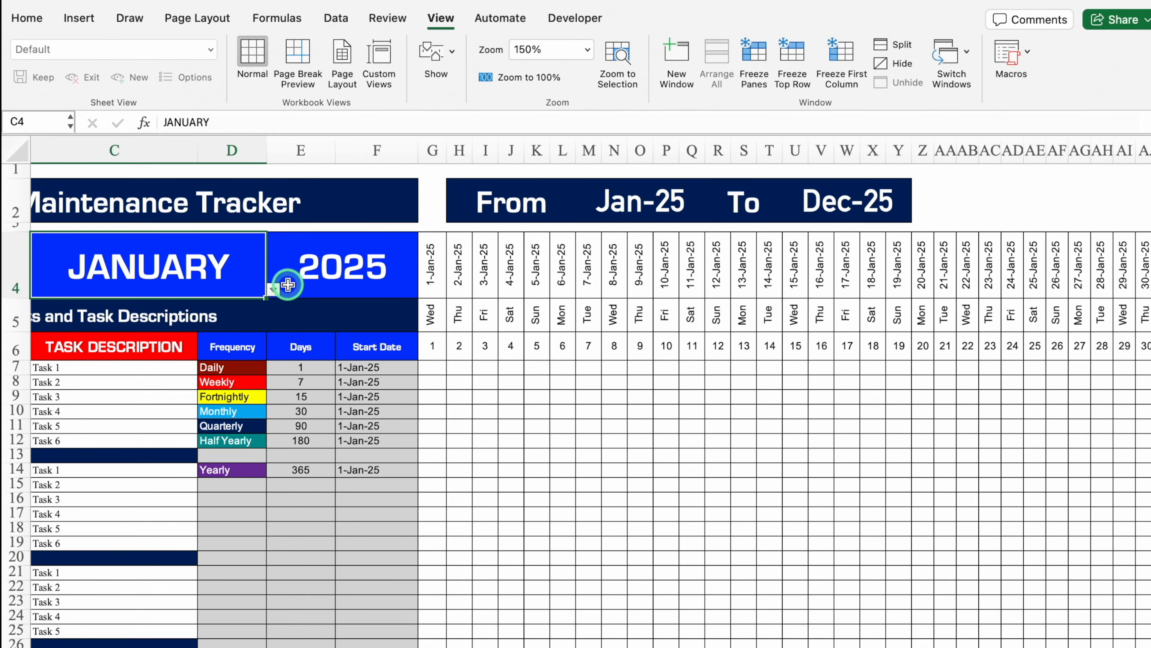
click(274, 290)
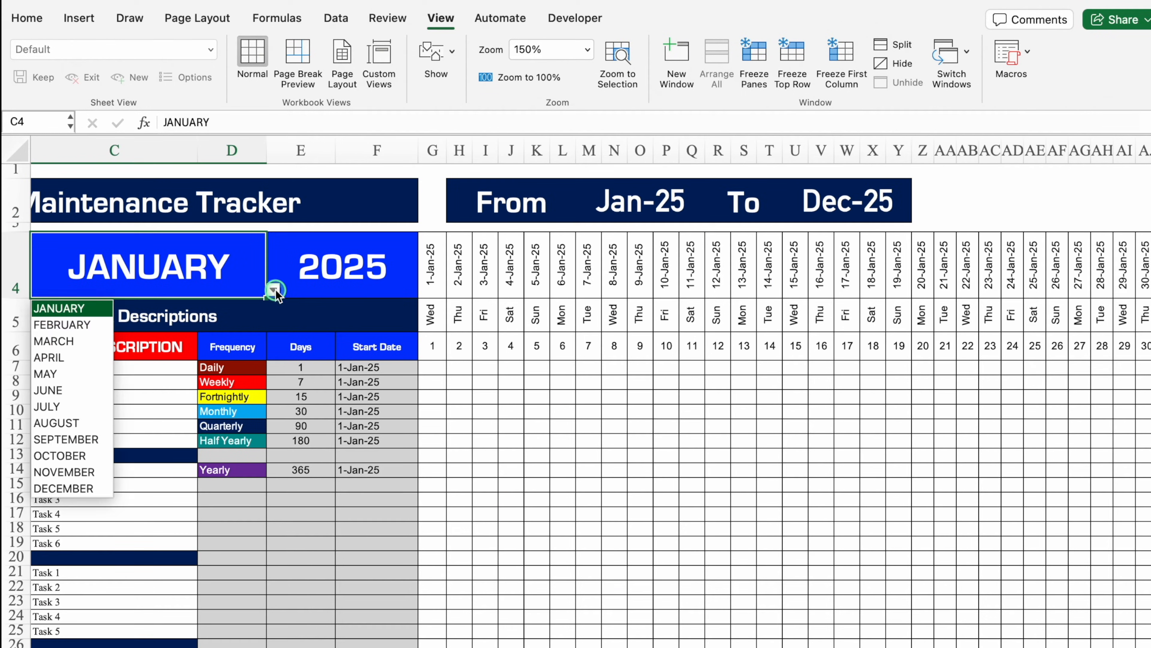
click(82, 357)
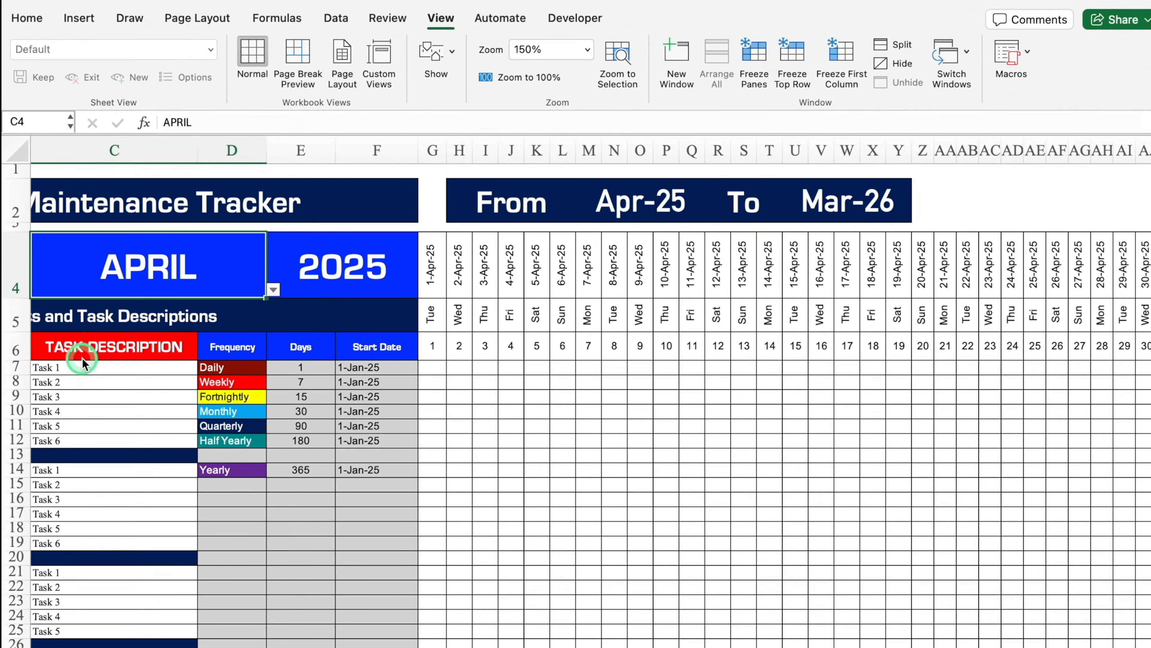
click(274, 290)
click(97, 309)
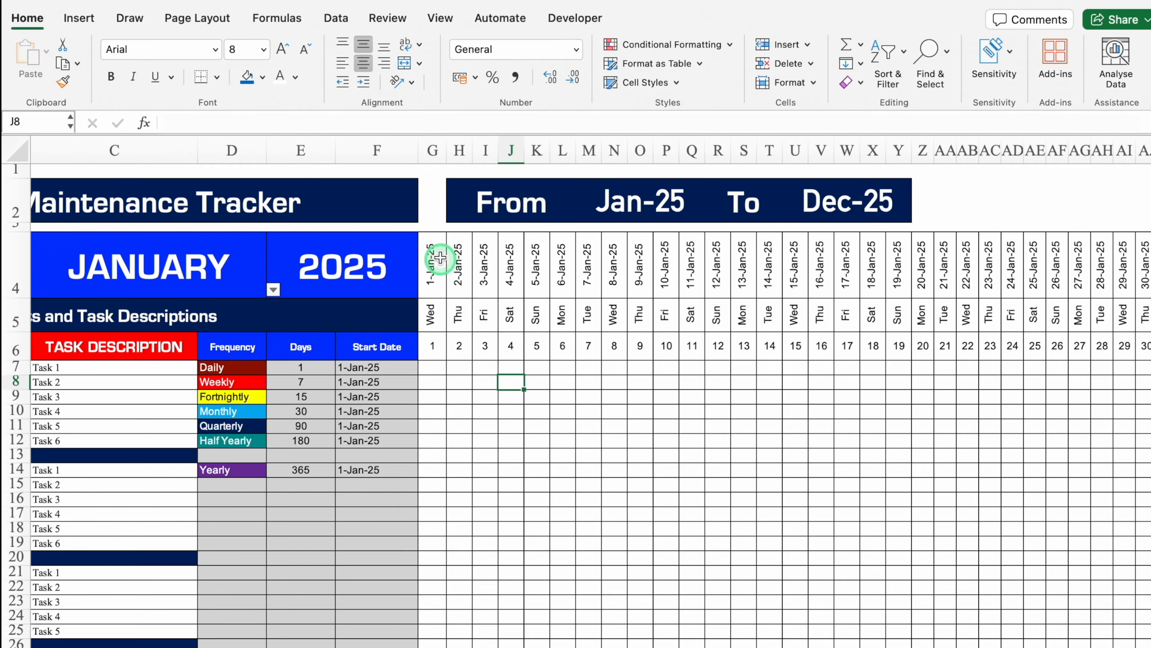
Fill the calendar's date and weekday rows, G4 to NG5, with blue and make their text white.
click(437, 255)
drag(436, 256, 437, 315)
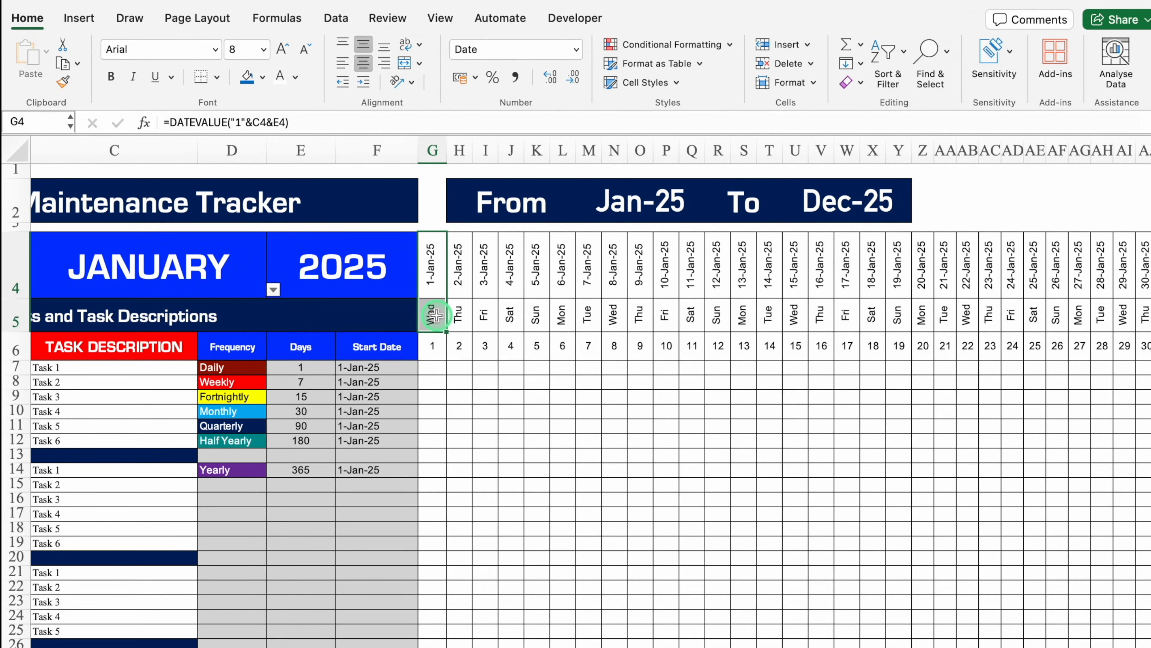
key(ctrl+shift+Right)
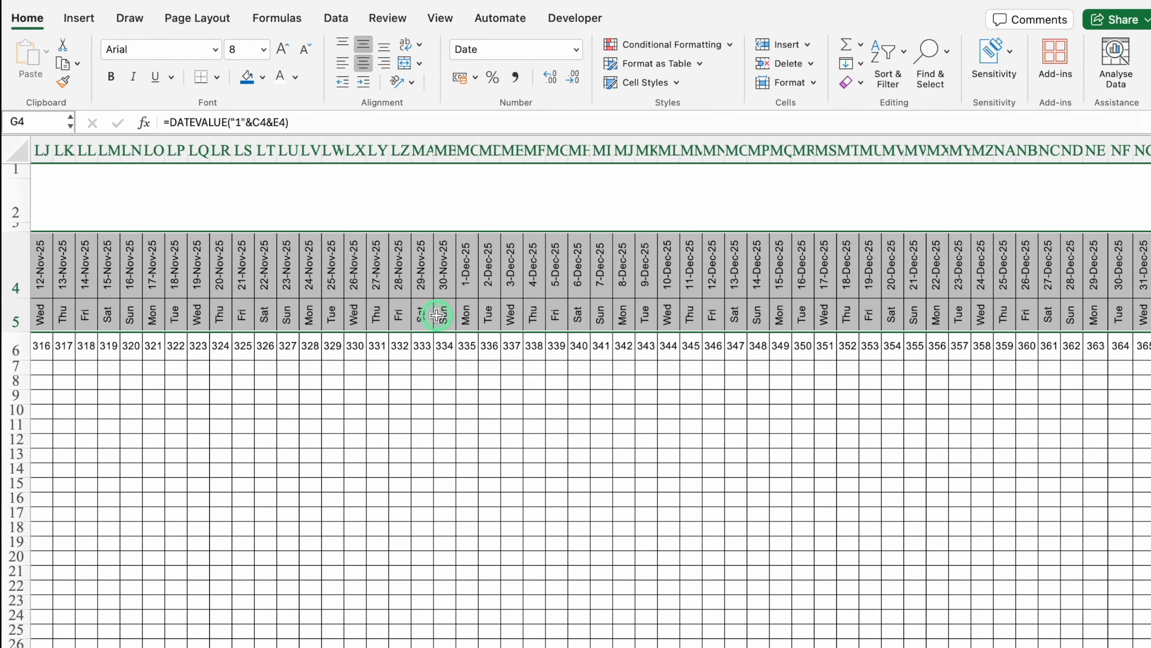
click(246, 77)
click(296, 79)
click(282, 80)
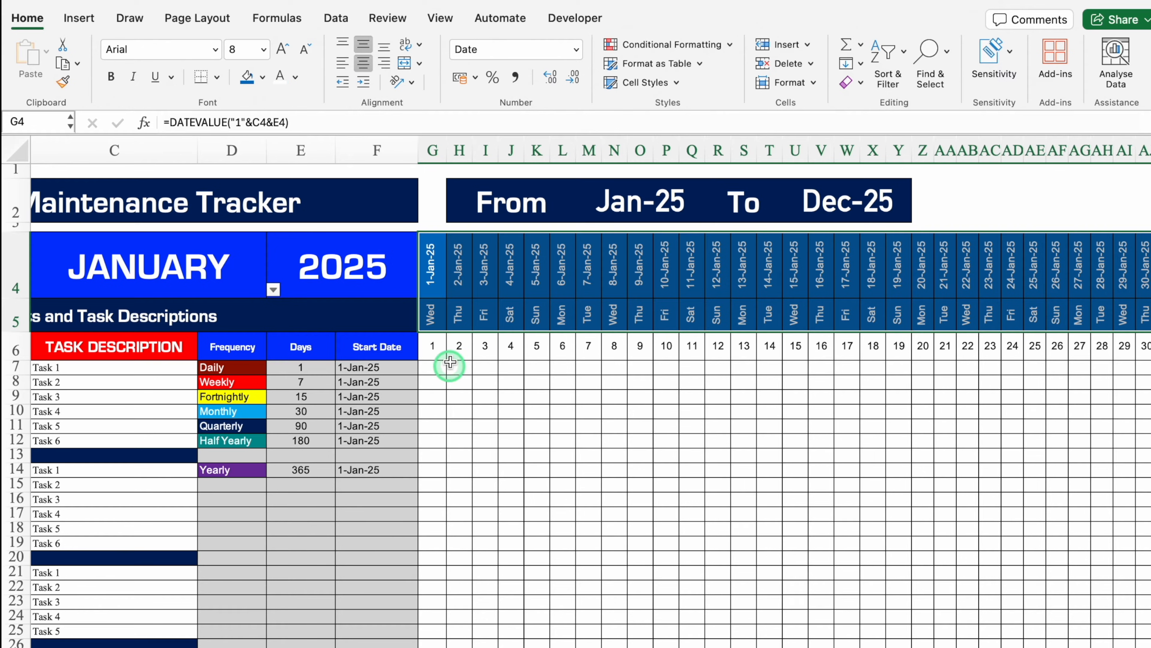
Fill the row of day numbers, G6 to NG6, with orange-yellow.
click(437, 349)
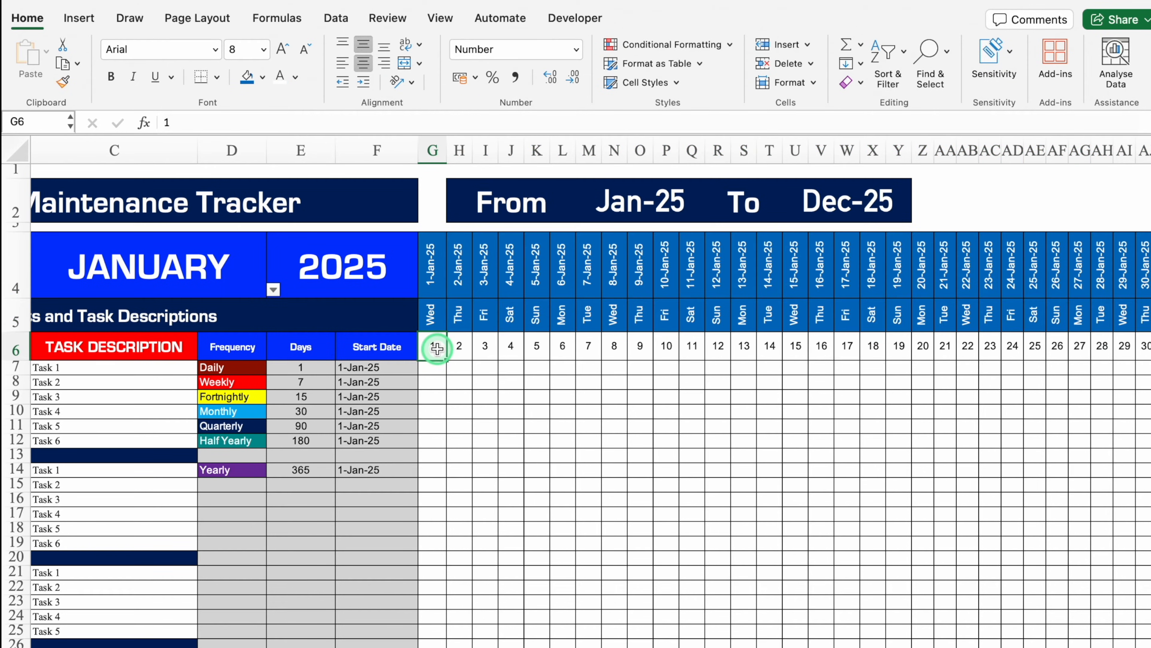
key(ctrl+shift+Right)
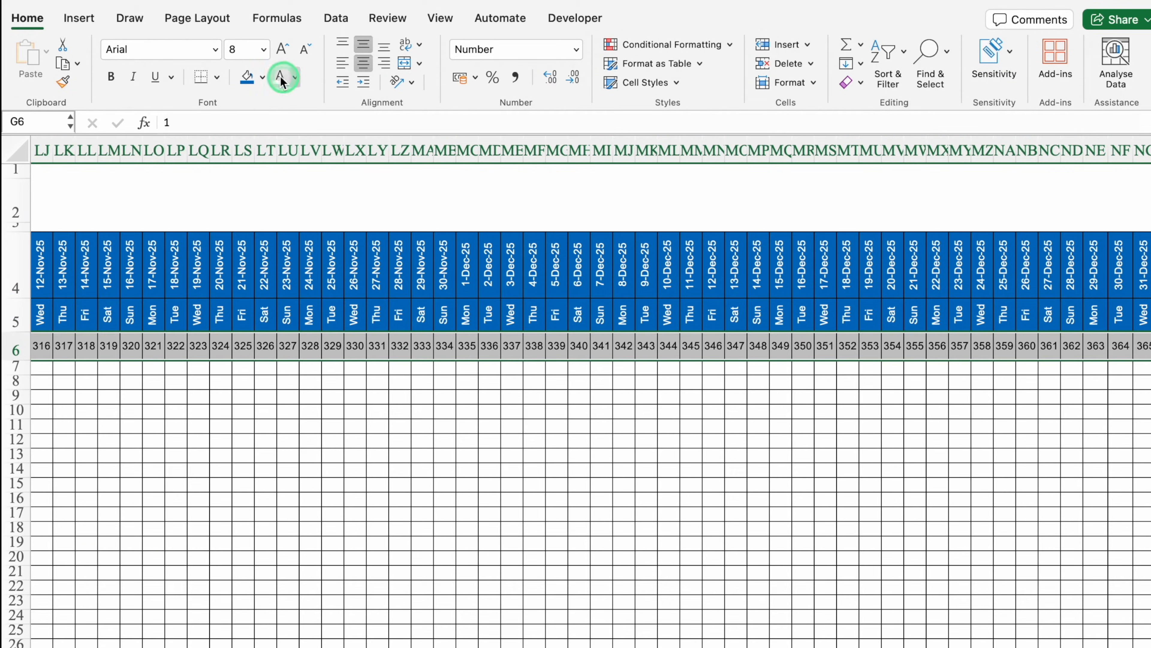
click(263, 77)
click(283, 272)
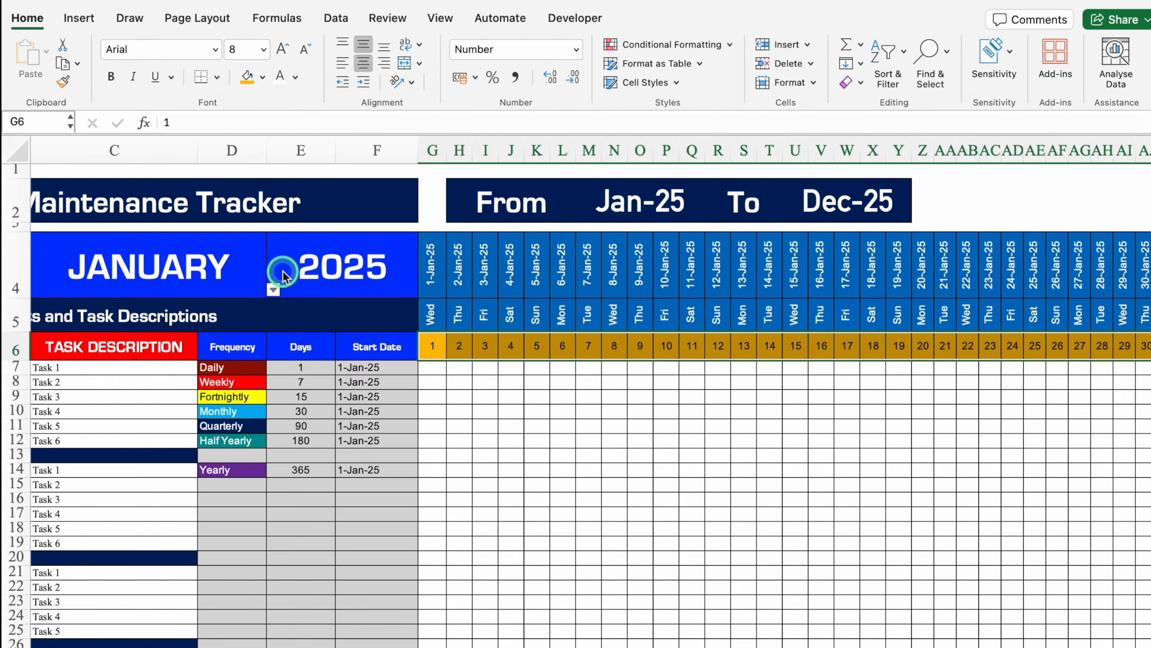
Create a Classic conditional formatting rule for the calendar header G4:NG6 that uses a formula to determine which cells to format.
drag(434, 272, 433, 346)
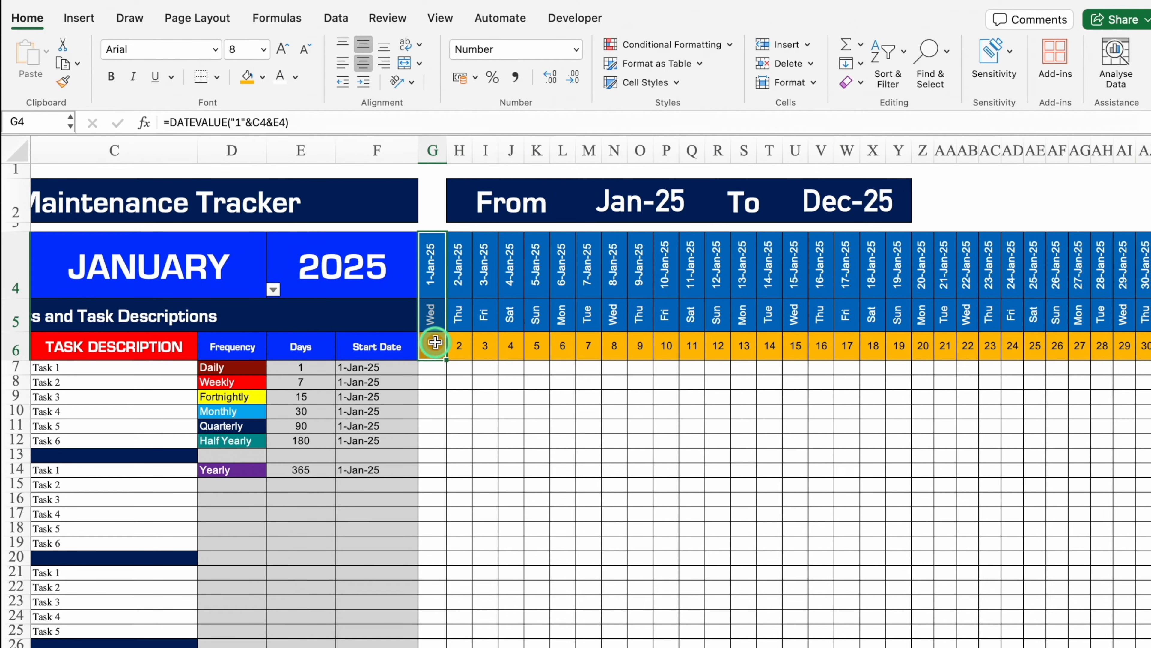
key(shift+super+Right)
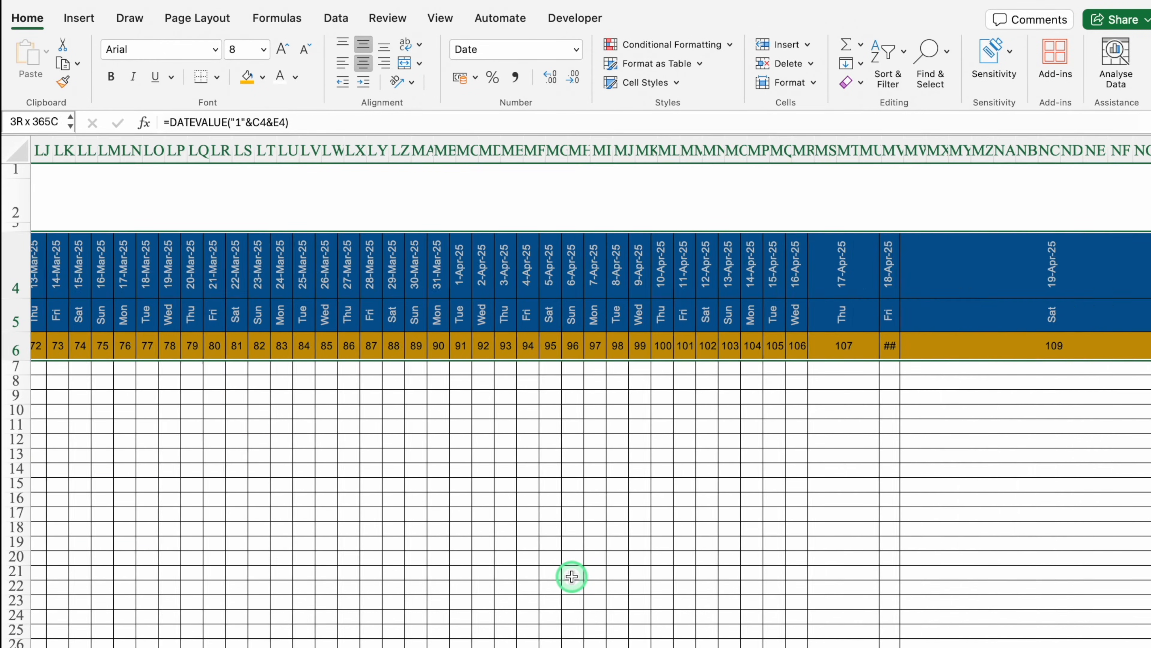
scroll(52, 644, left, 20)
scroll(48, 643, right, 5)
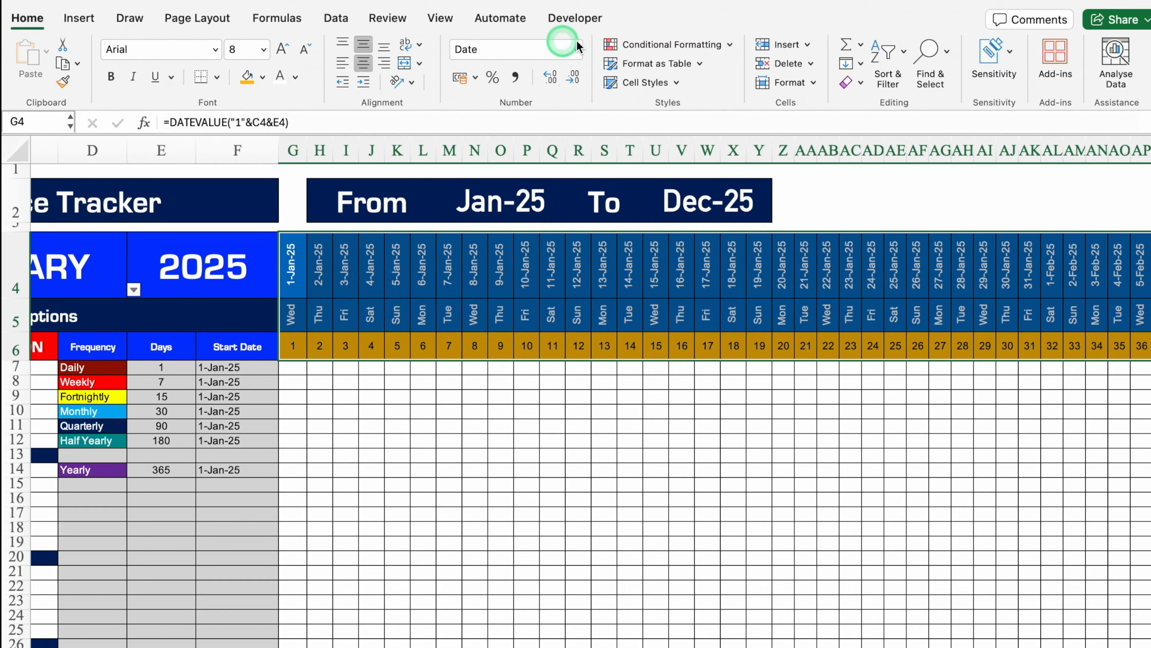
click(674, 45)
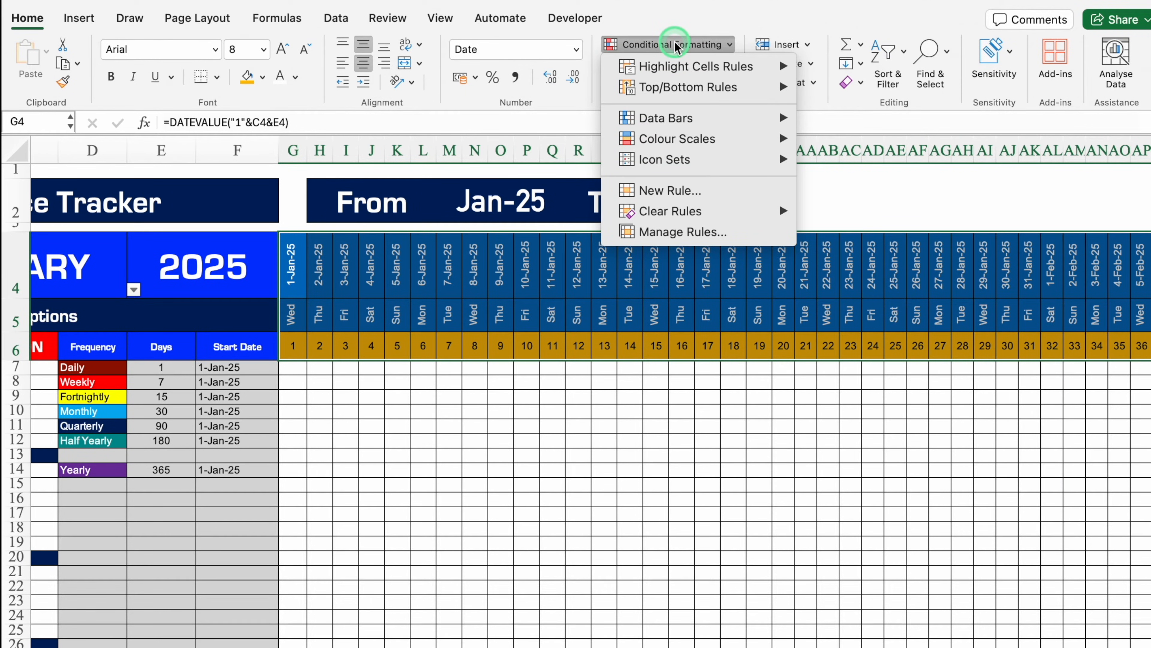
click(664, 190)
click(583, 146)
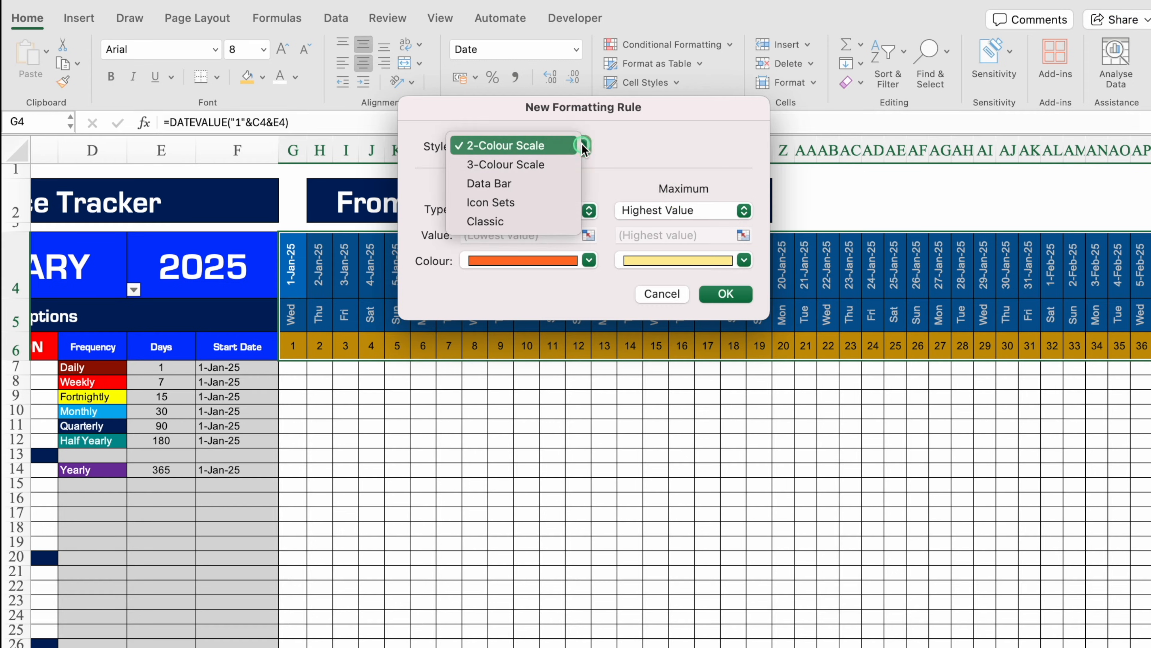
click(545, 222)
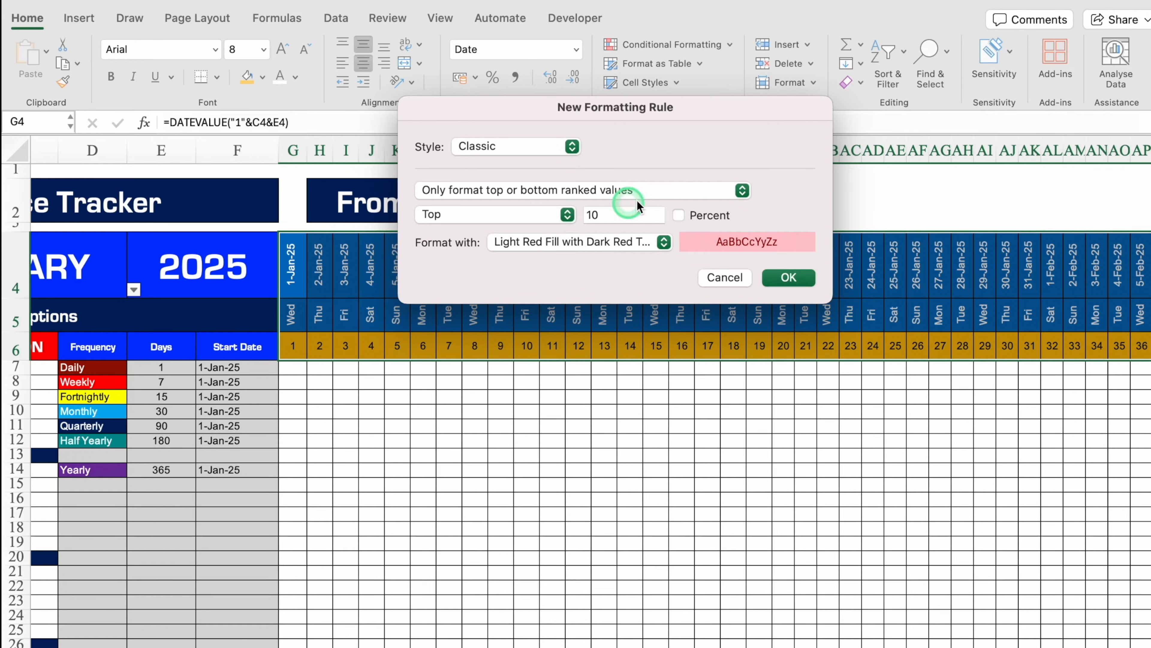
click(669, 190)
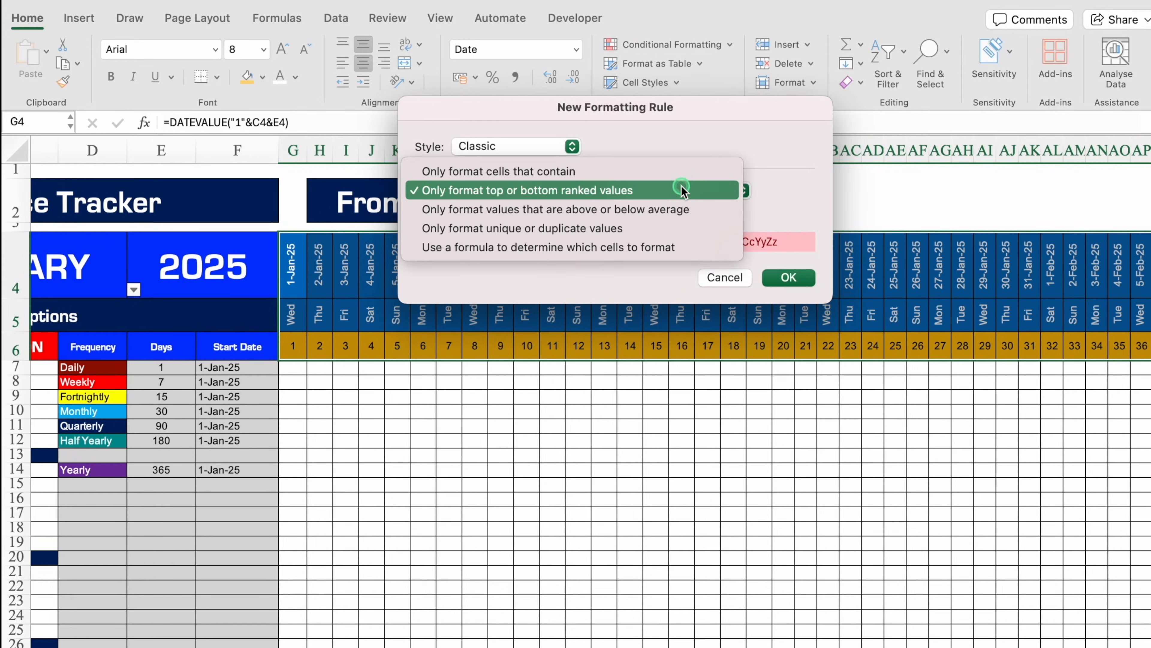
click(719, 249)
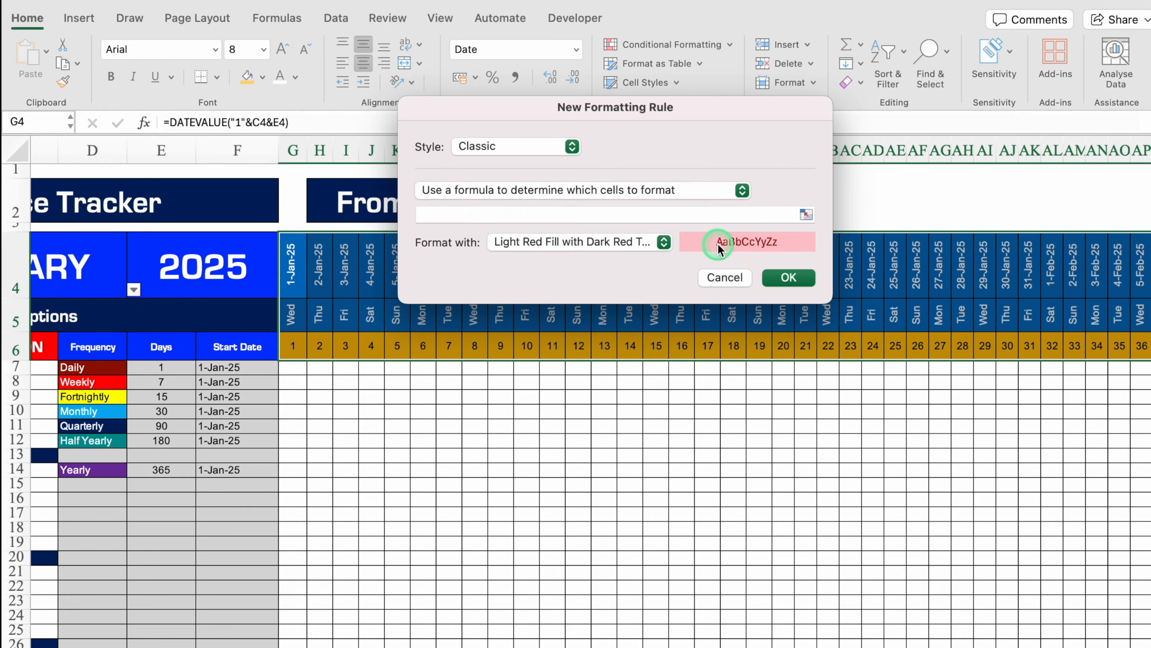
Enter the Saturday condition =(G$5="Sat")+ as the start of the rule's formula, with only the row reference locked.
click(642, 217)
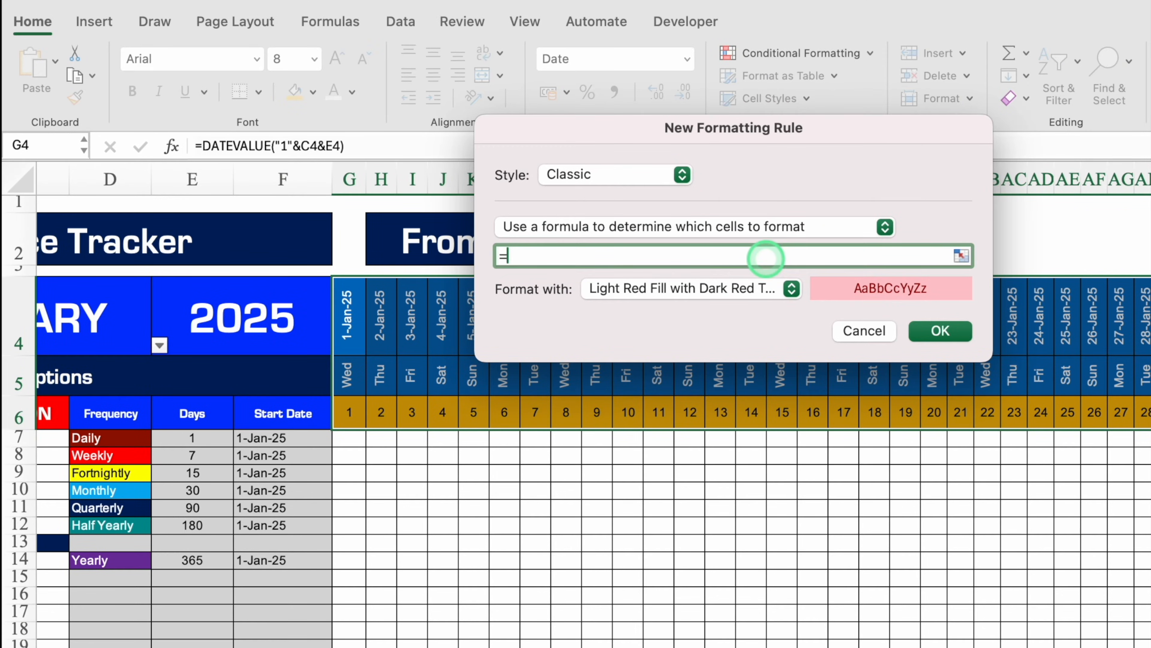
click(351, 371)
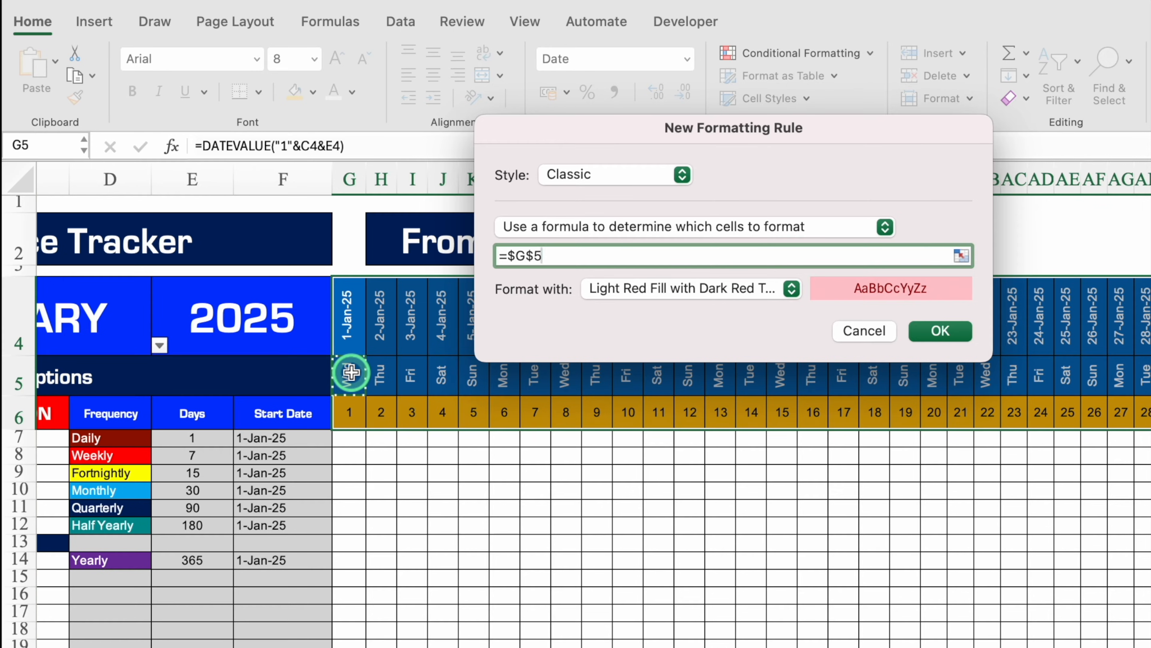
click(508, 256)
key(Delete)
click(592, 255)
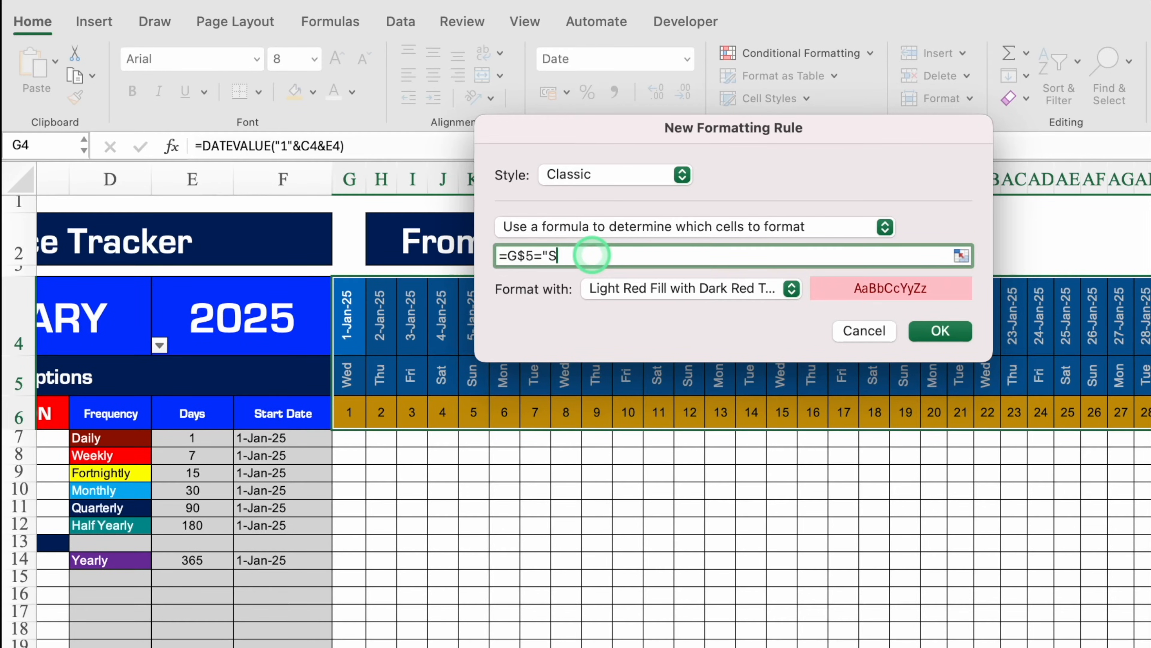
text(="Sat)
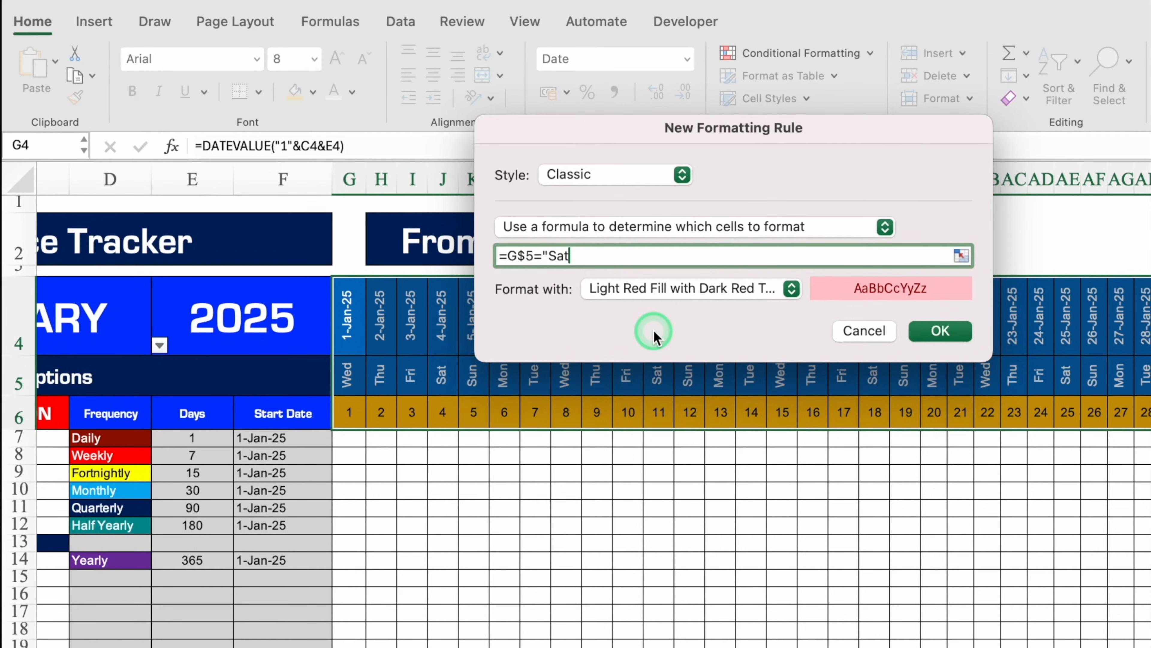
text("))
click(505, 255)
text(()
key(End)
text(+)
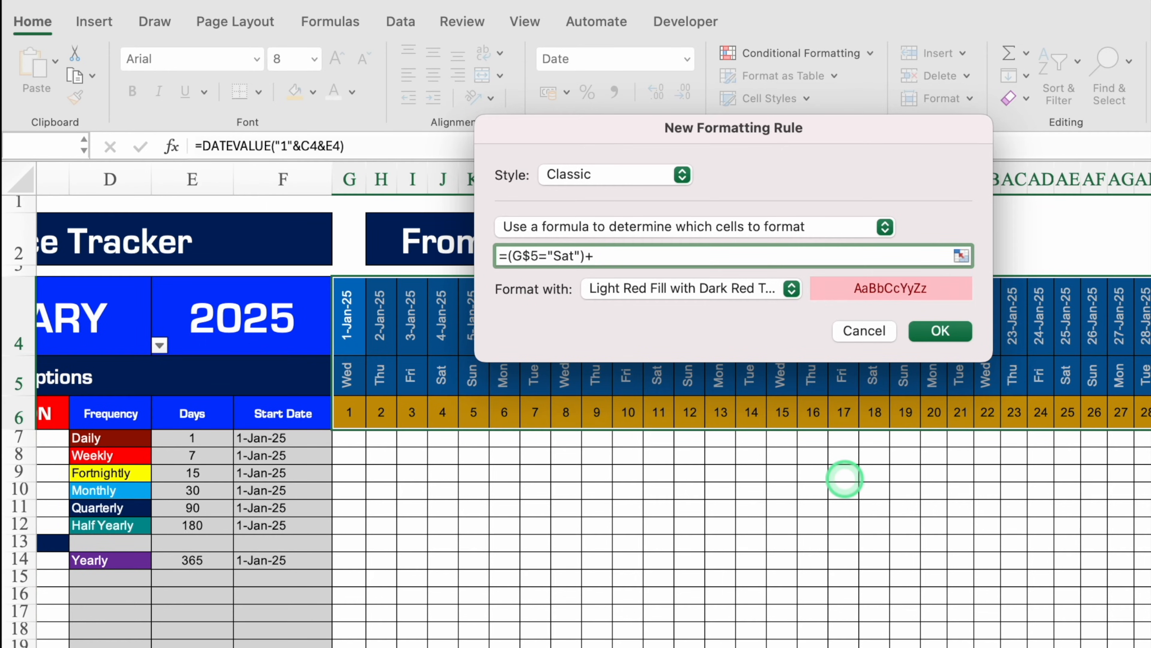
Add the Sunday condition to complete the rule's formula as =(G$5="Sat")+(G$5="Sun").
click(350, 376)
click(606, 258)
key(BackSpace)
key(End)
text(=)
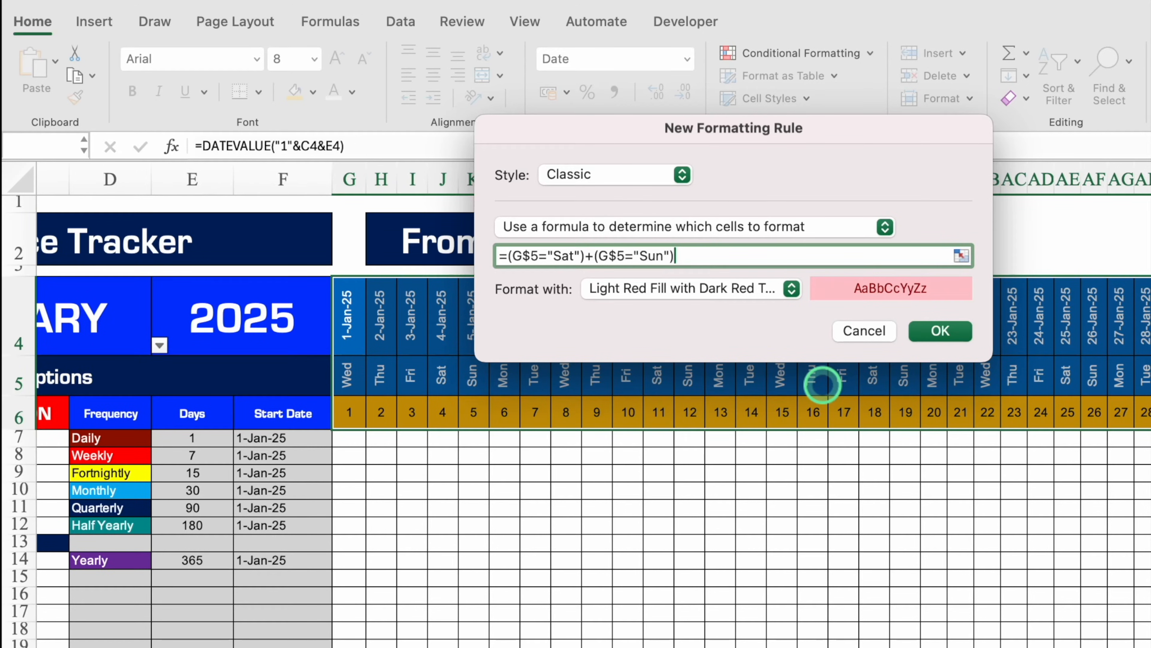
Give the weekend rule a customised format with red fill and white font colour, and apply it to the calendar header.
click(791, 288)
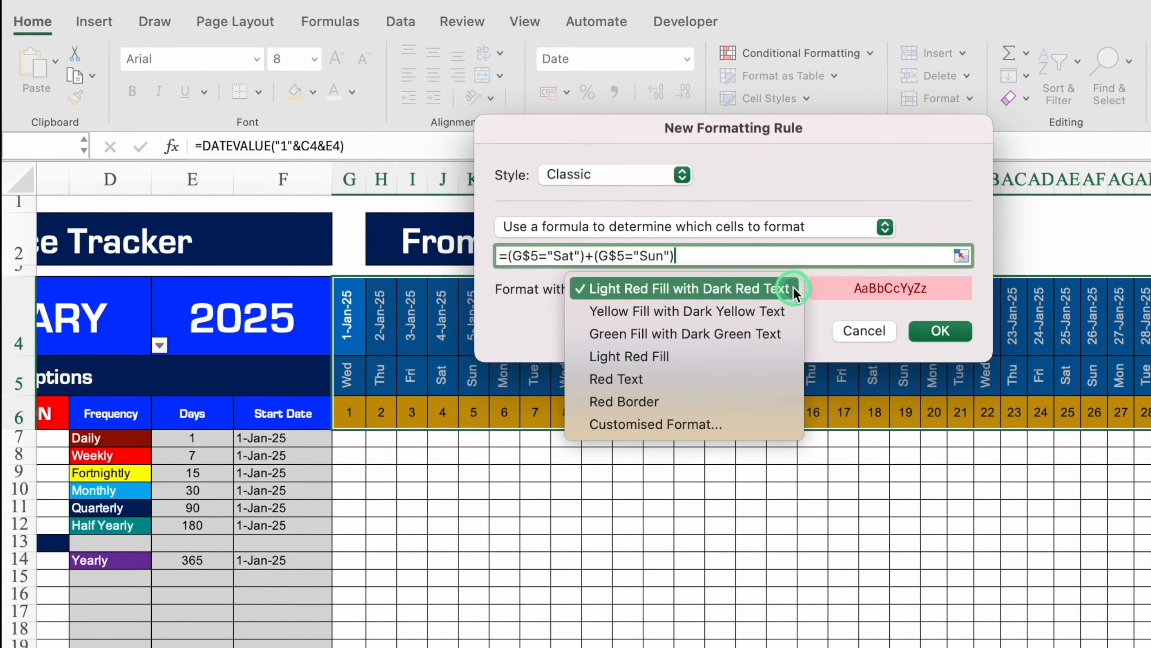
click(685, 423)
click(795, 78)
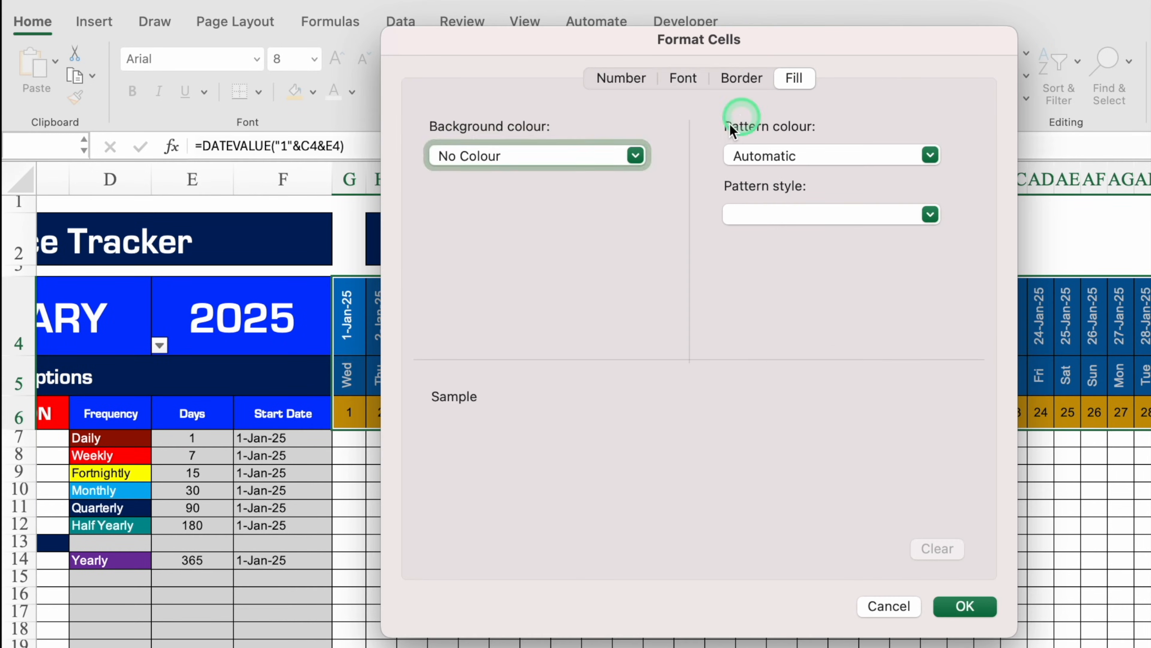
click(635, 156)
click(466, 387)
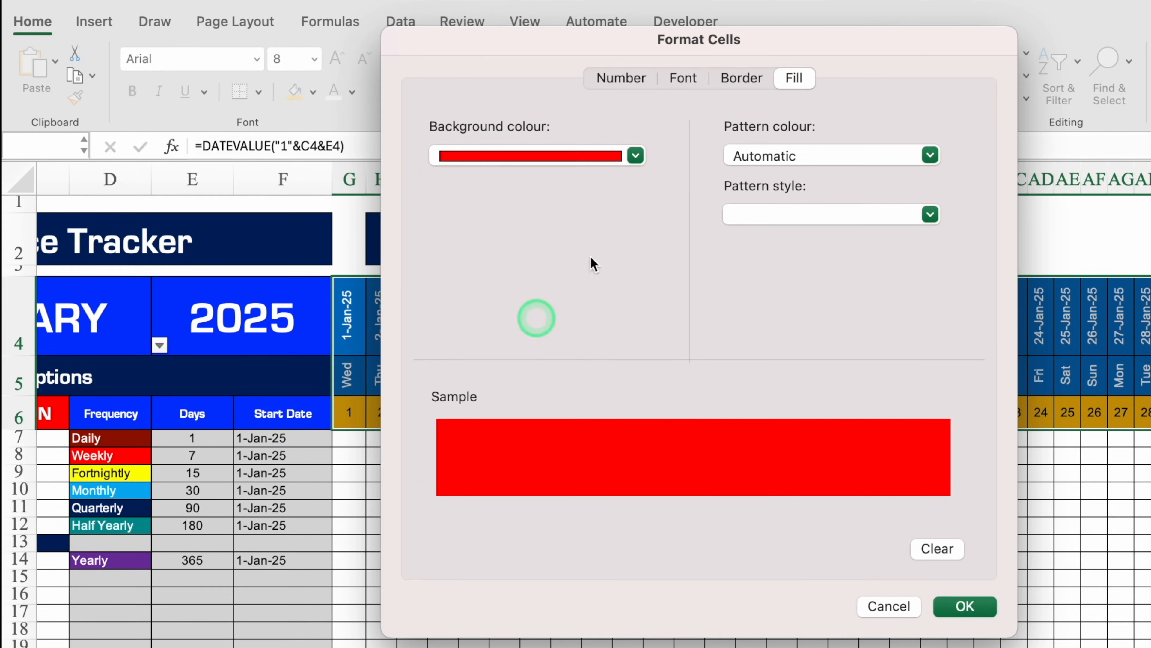
click(683, 78)
click(831, 314)
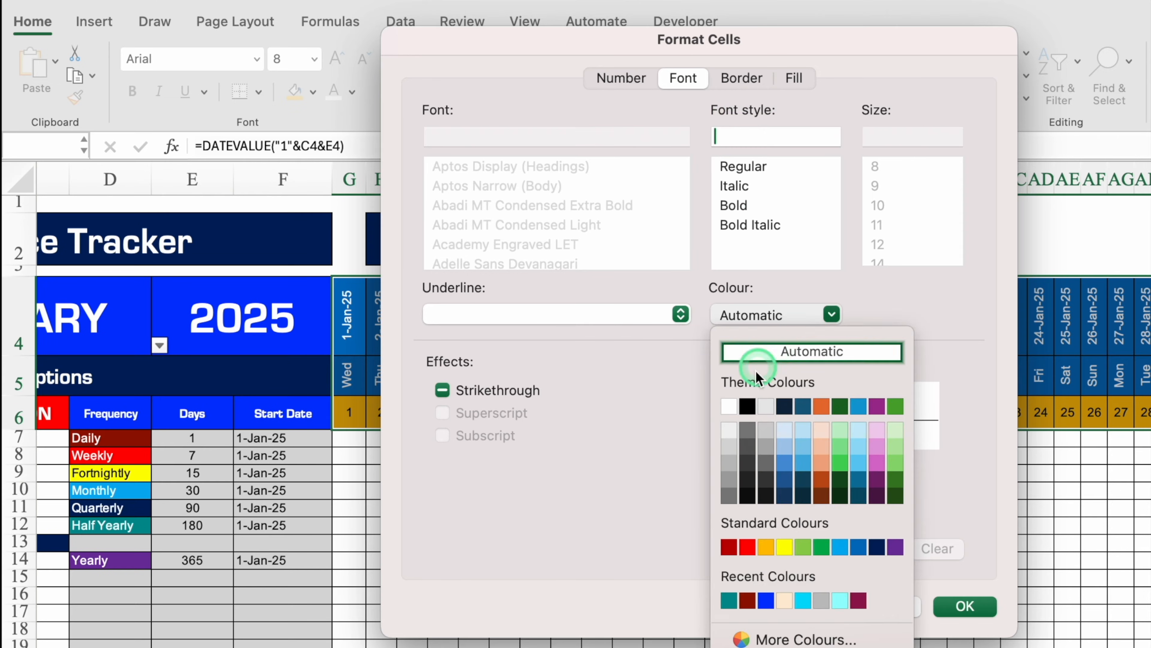
click(732, 407)
click(956, 604)
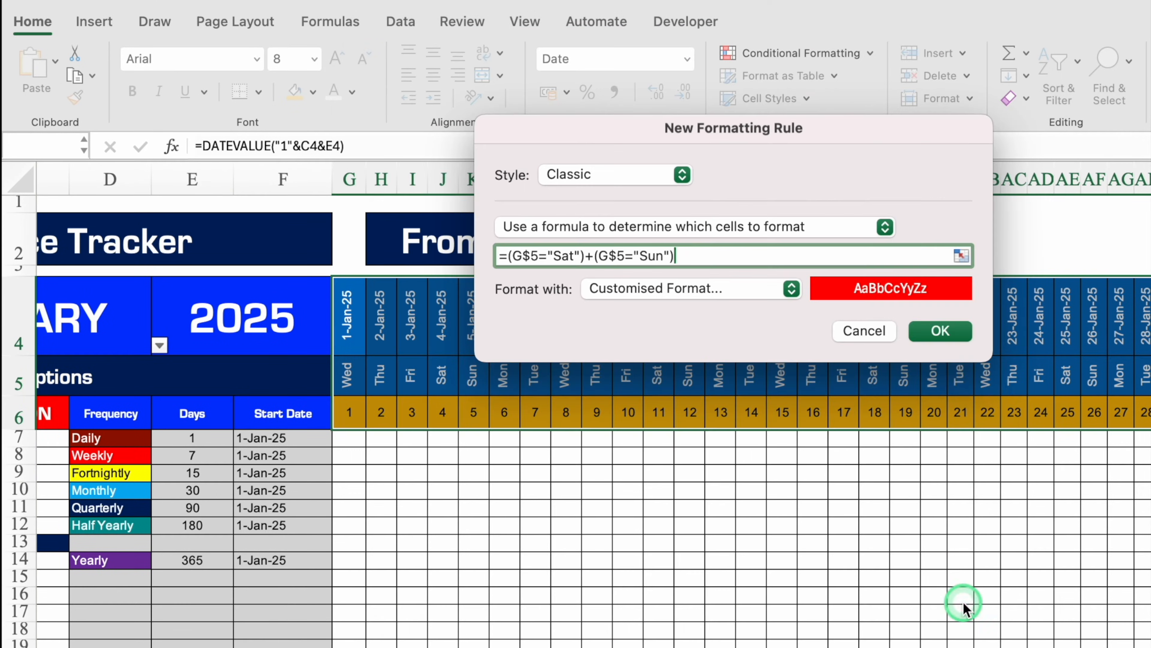
click(947, 350)
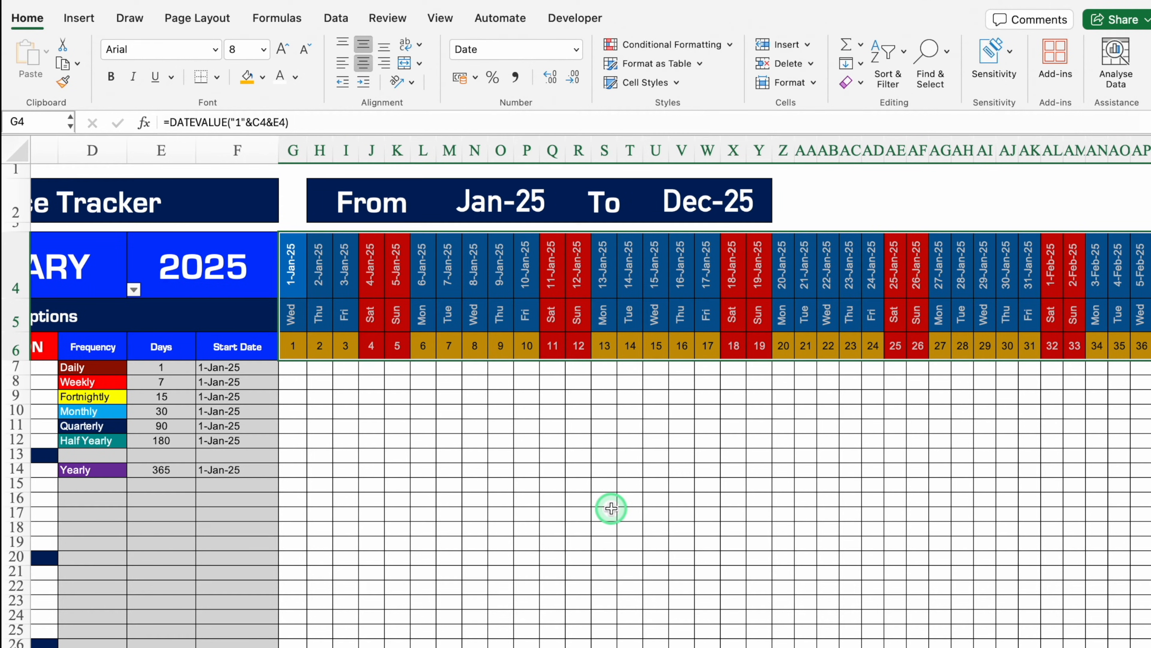
Create another Classic conditional formatting rule for the calendar header that uses a formula to determine which cells to format.
click(664, 45)
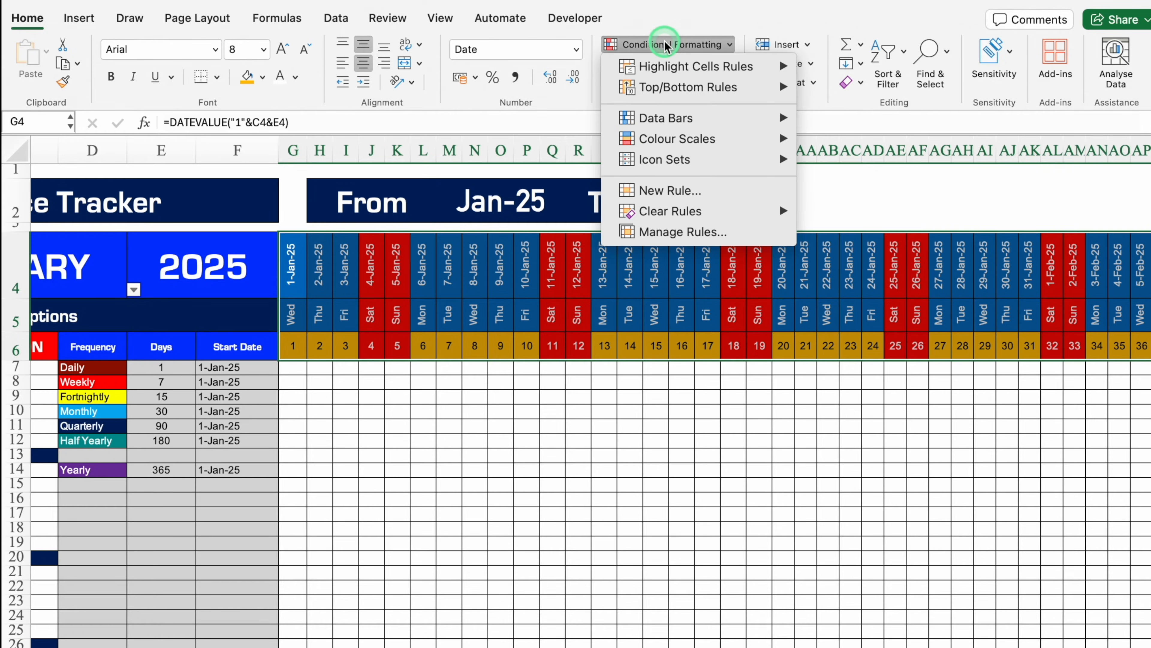
click(666, 190)
click(580, 146)
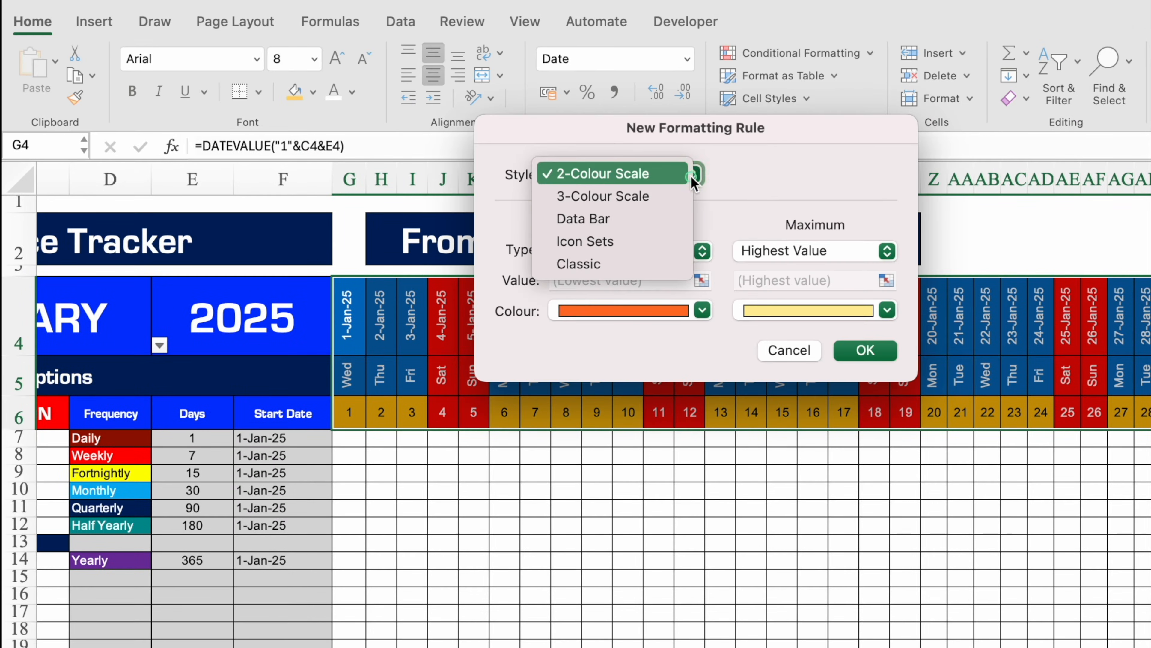
click(628, 264)
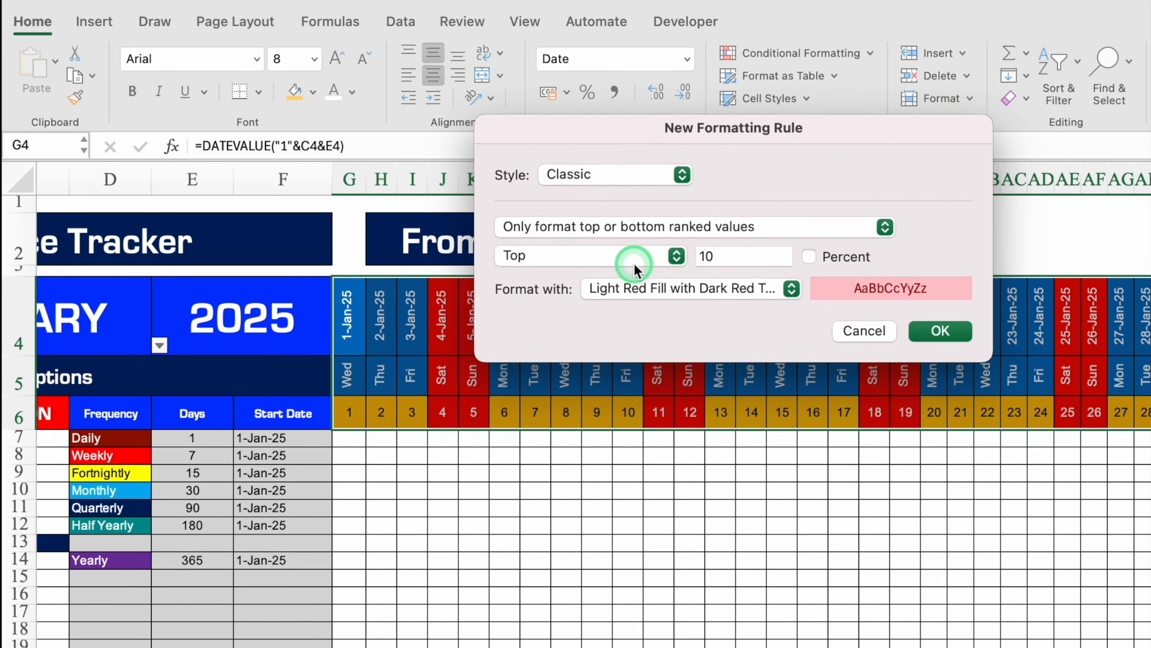
click(728, 229)
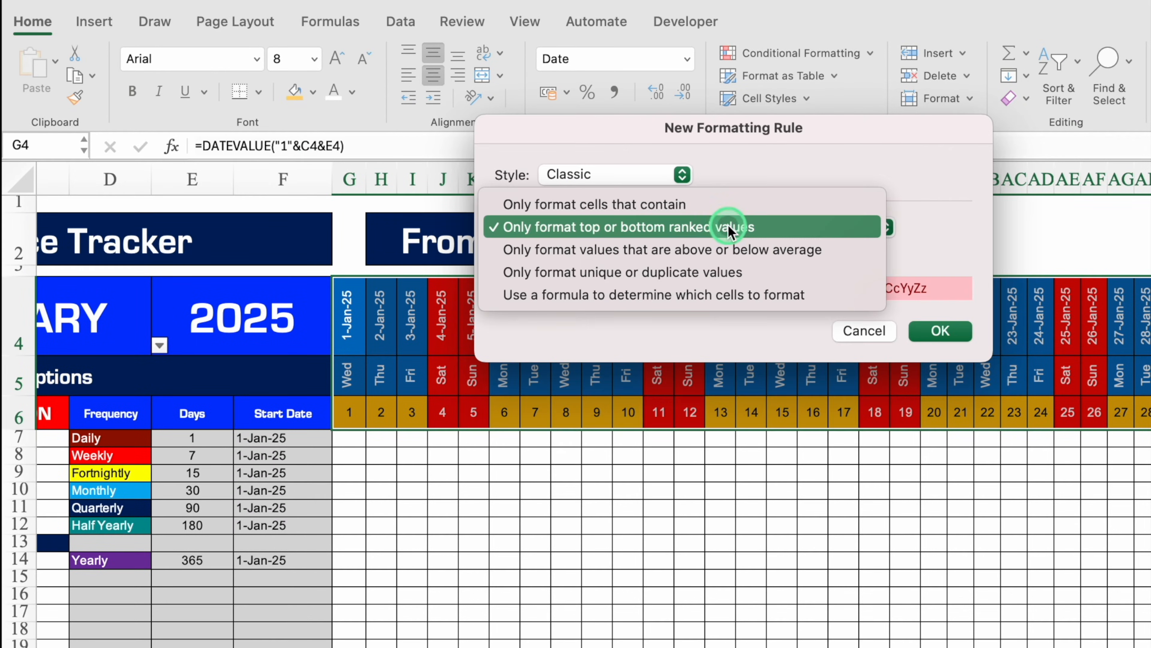
click(821, 295)
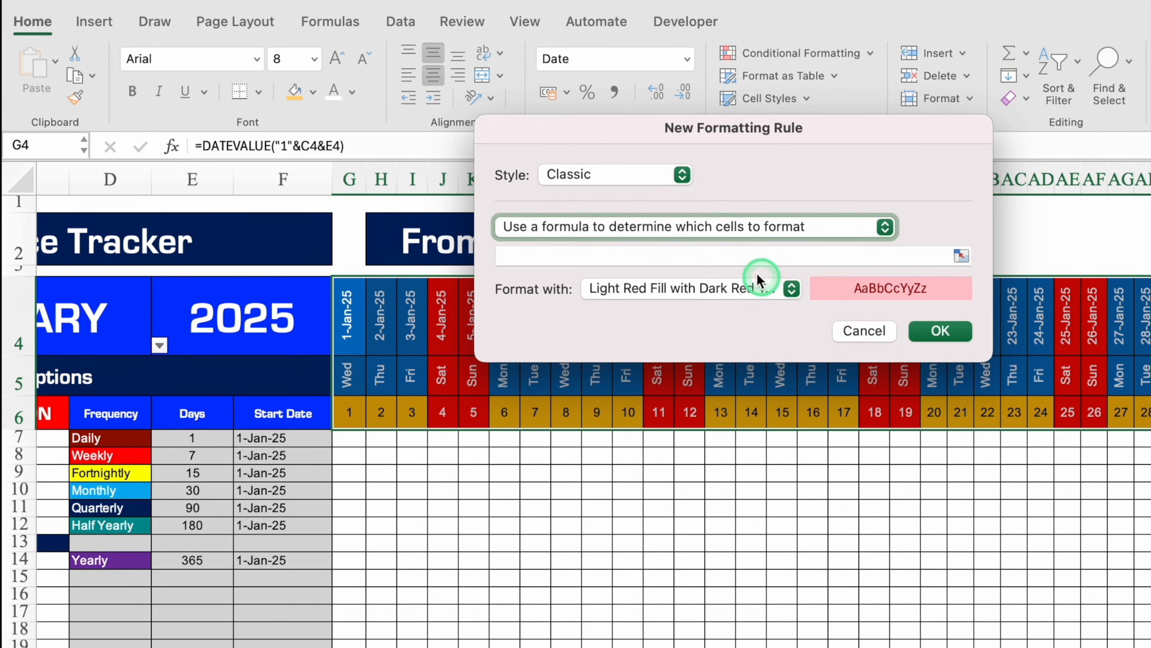
Enter =MOD(MONTH(G$4),2) as the rule's formula, with only the row reference locked.
click(738, 258)
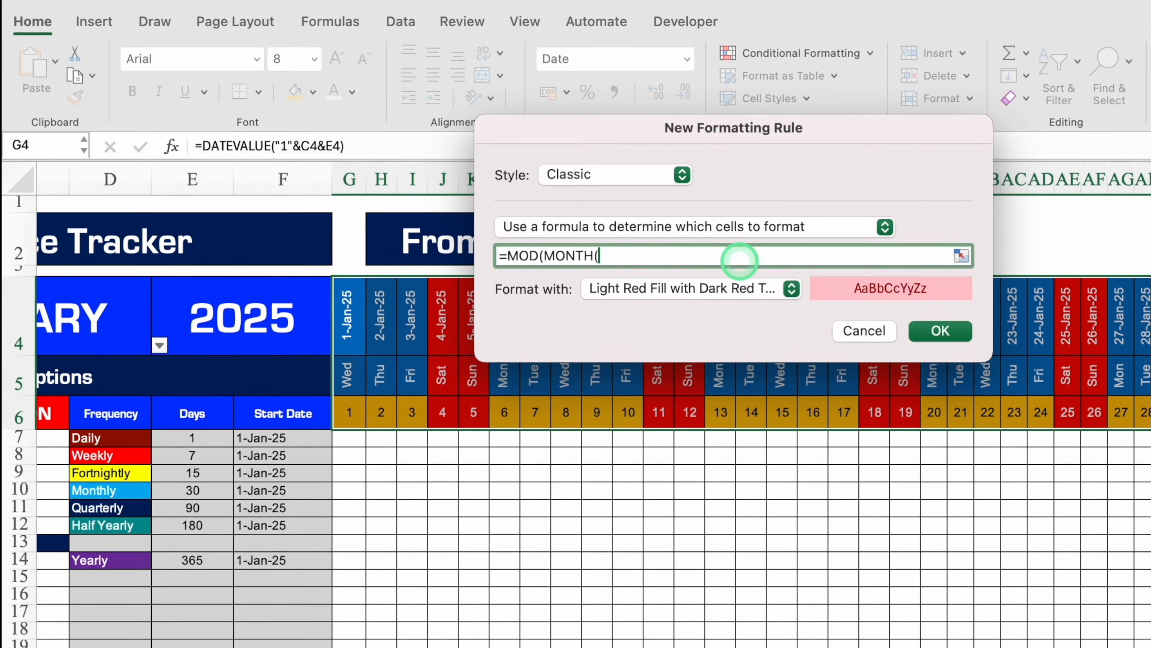
click(351, 303)
click(606, 255)
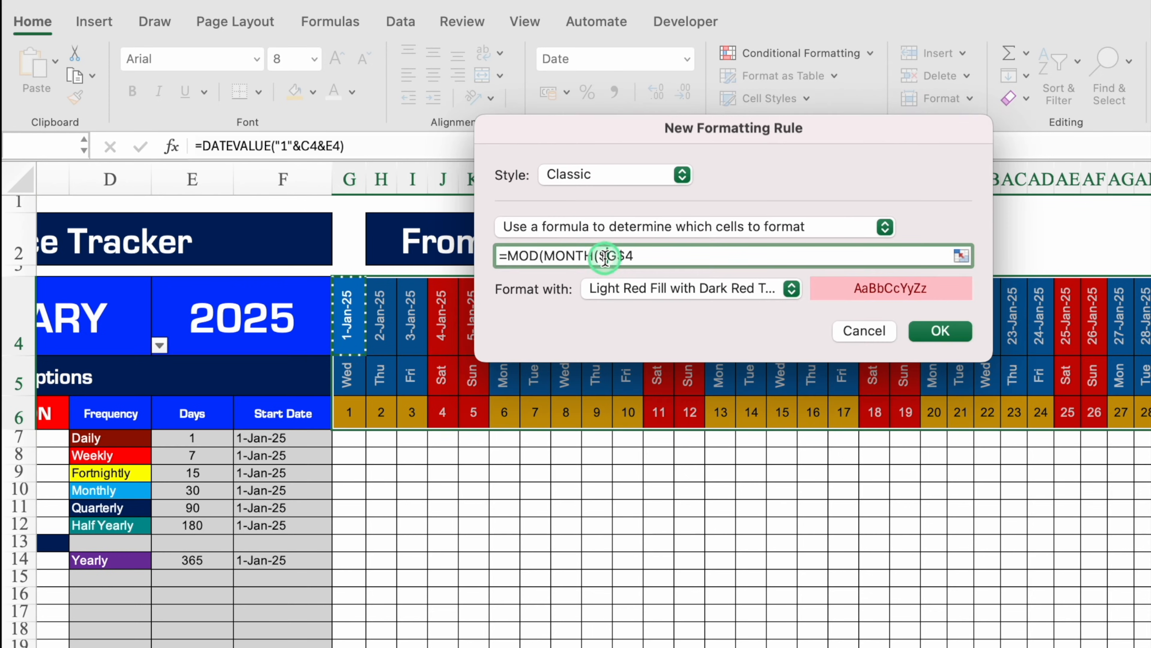
key(BackSpace)
click(658, 257)
text(),)
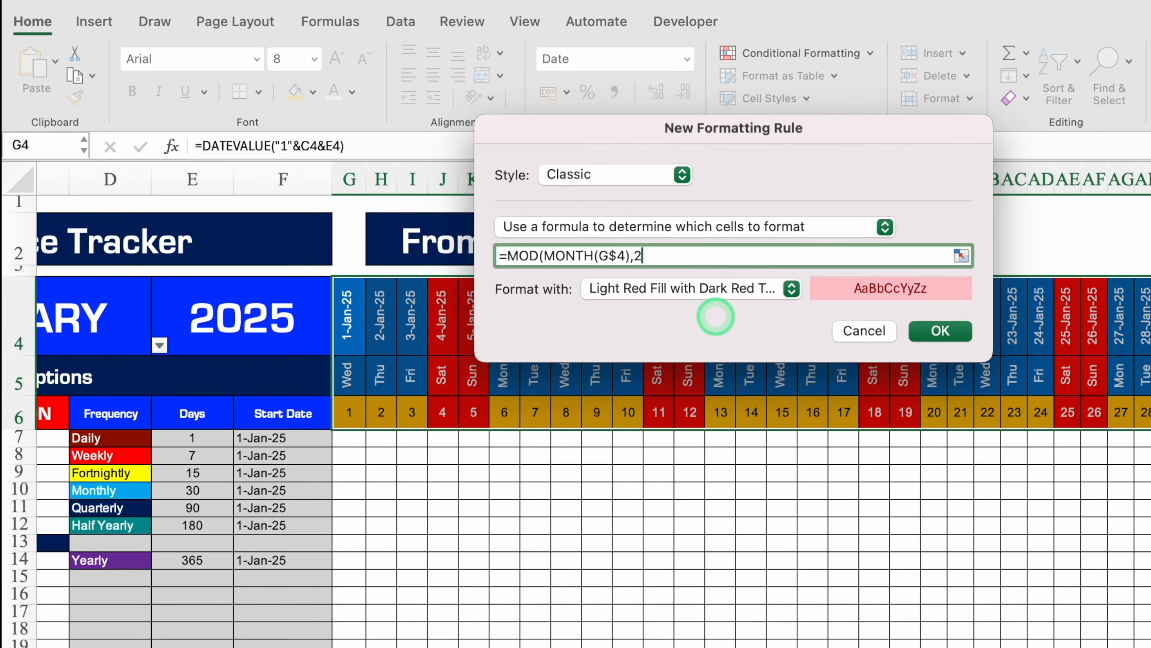
text(2))
Give the alternating-month rule a customised format with light grey fill and black font colour, and apply it.
click(791, 288)
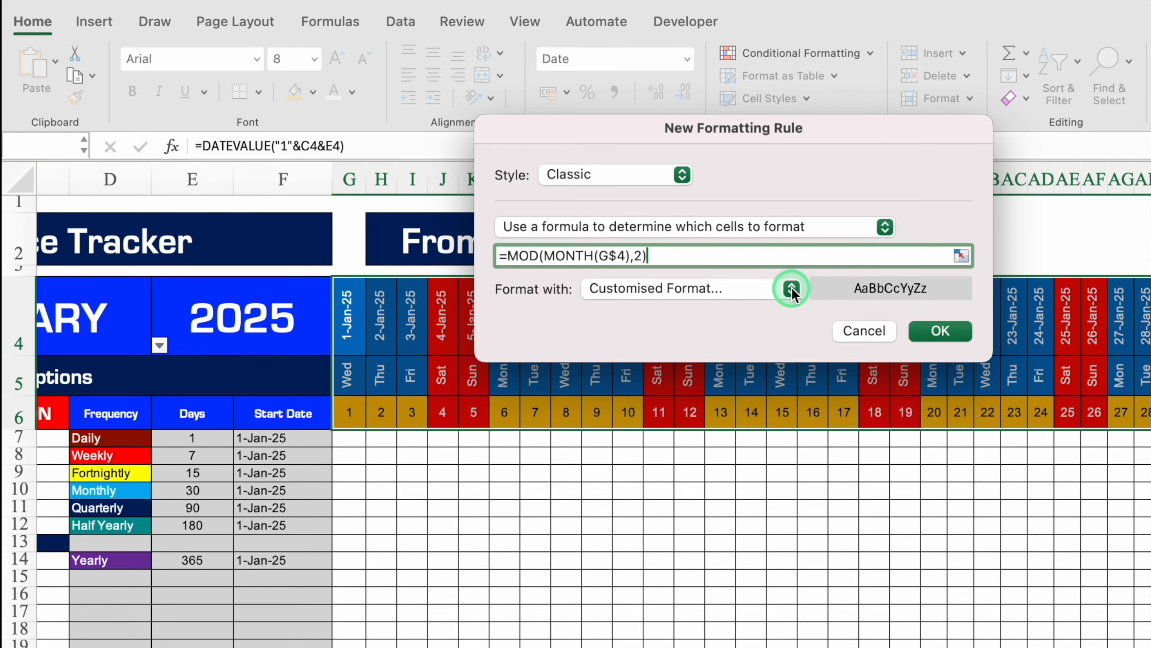
click(714, 289)
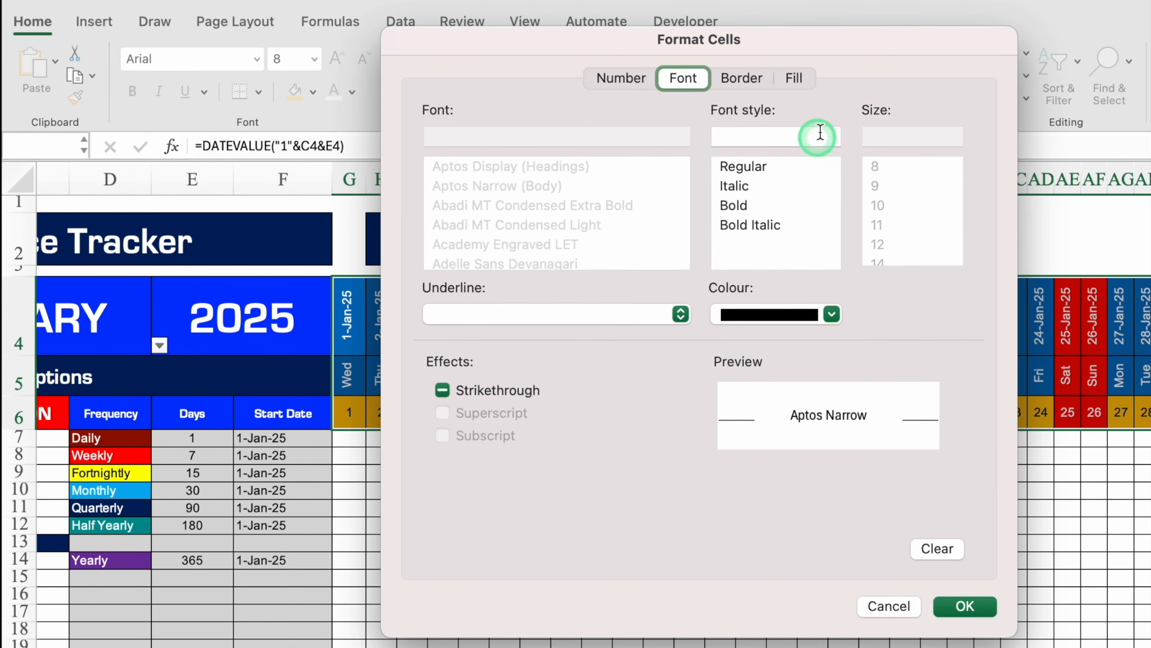
click(797, 82)
click(636, 155)
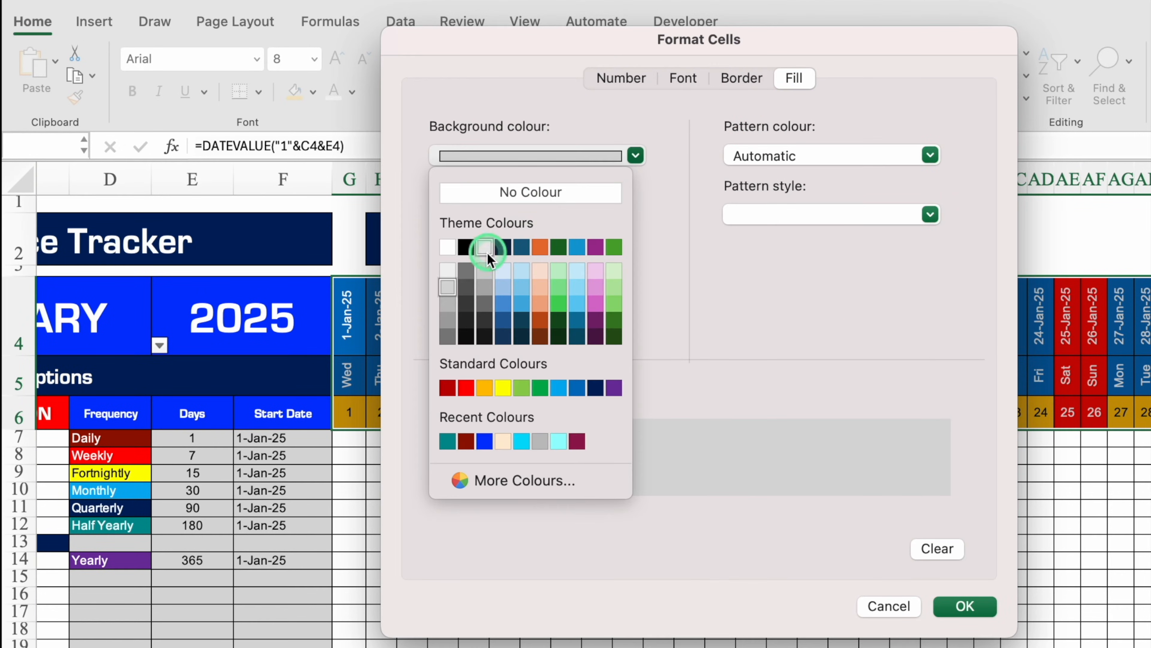
click(446, 287)
click(680, 77)
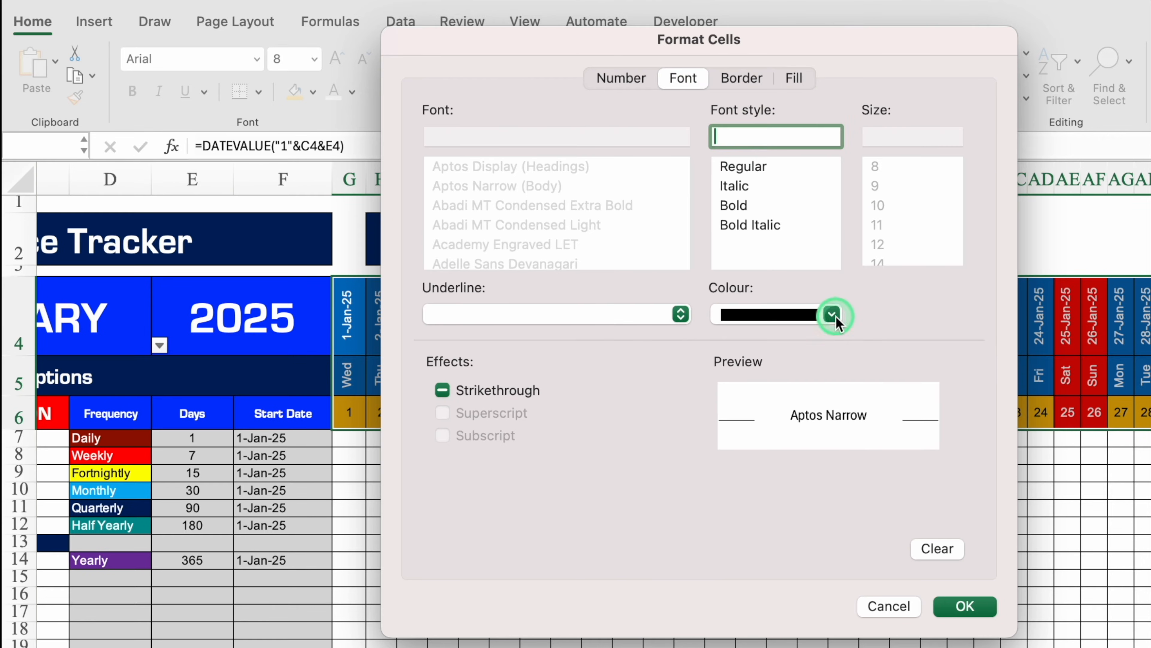
click(832, 314)
click(743, 404)
click(964, 606)
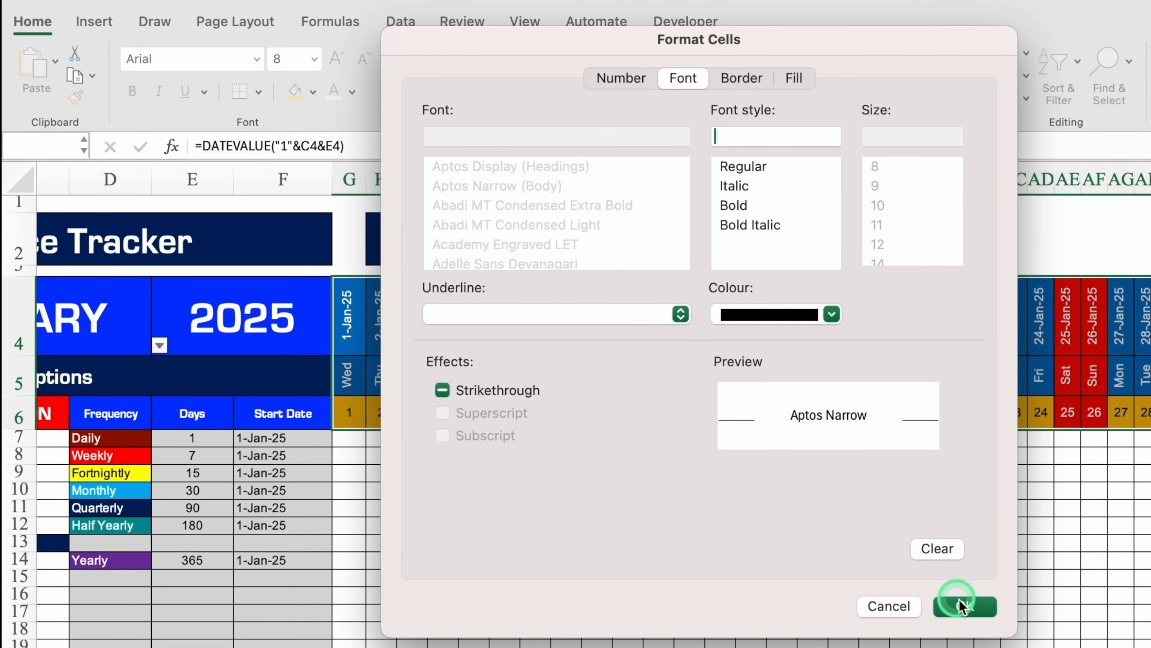
click(941, 329)
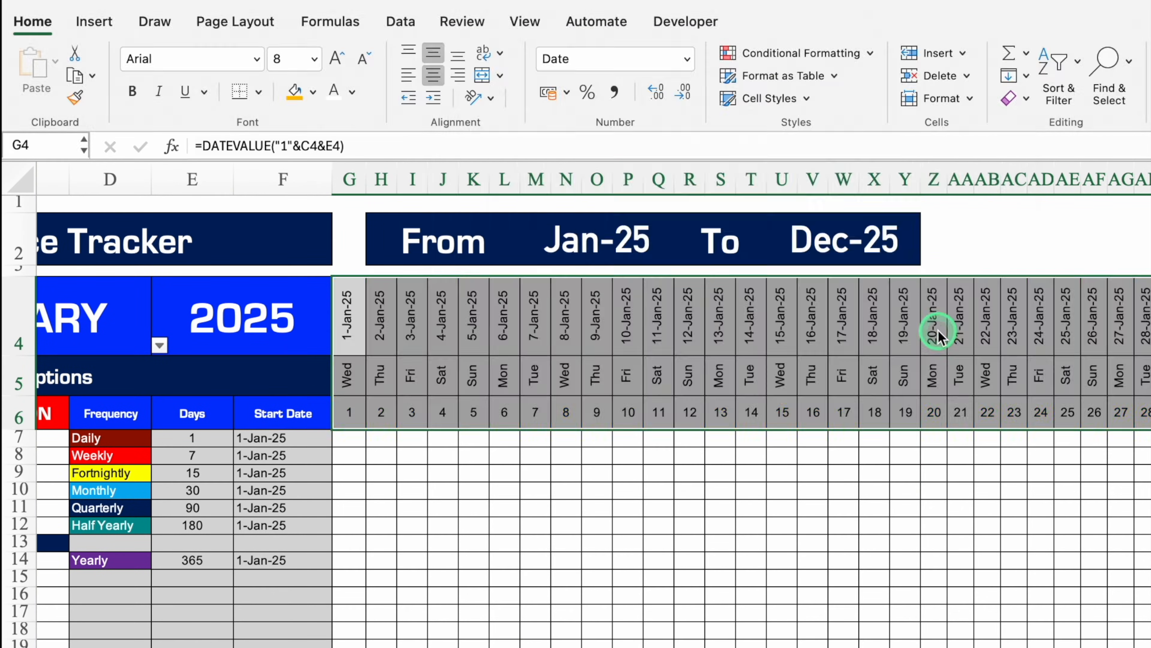
Move the Saturday/Sunday rule above the MOD month rule in the conditional formatting rule order and apply the change.
scroll(46, 644, right, 10)
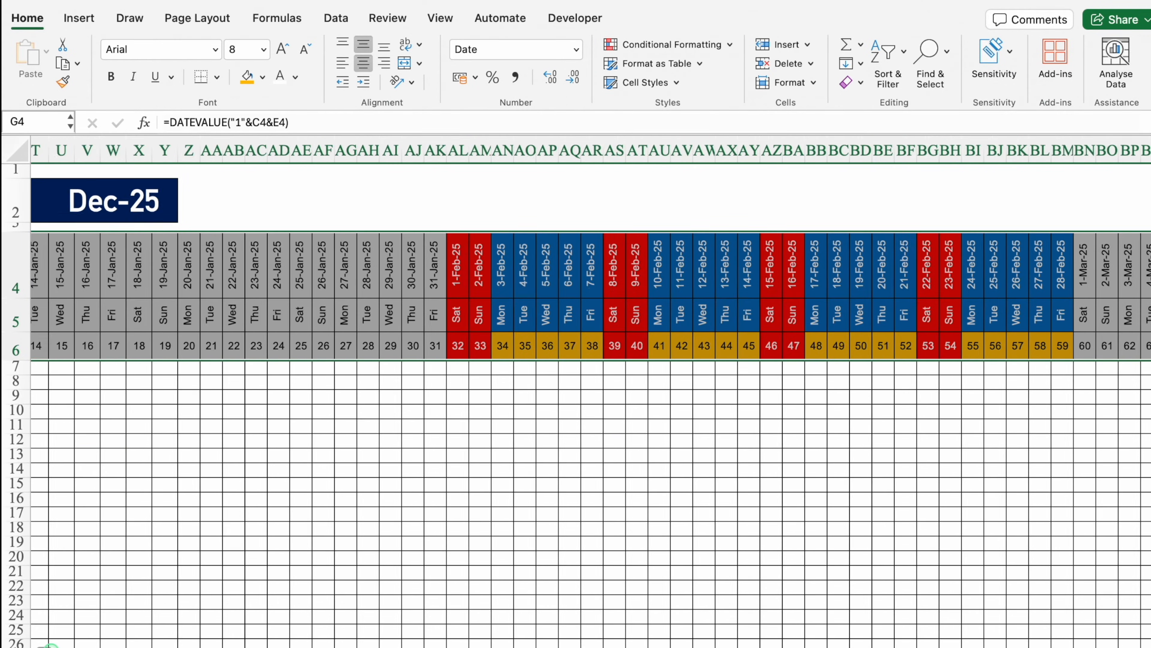
scroll(46, 644, left, 15)
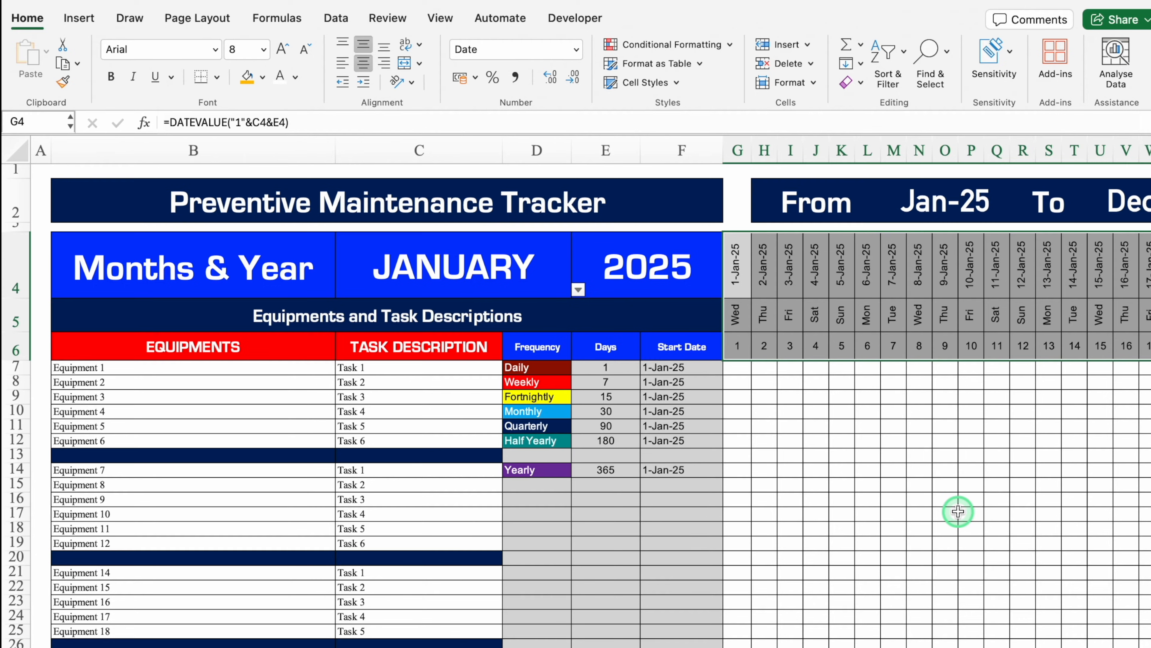
click(678, 45)
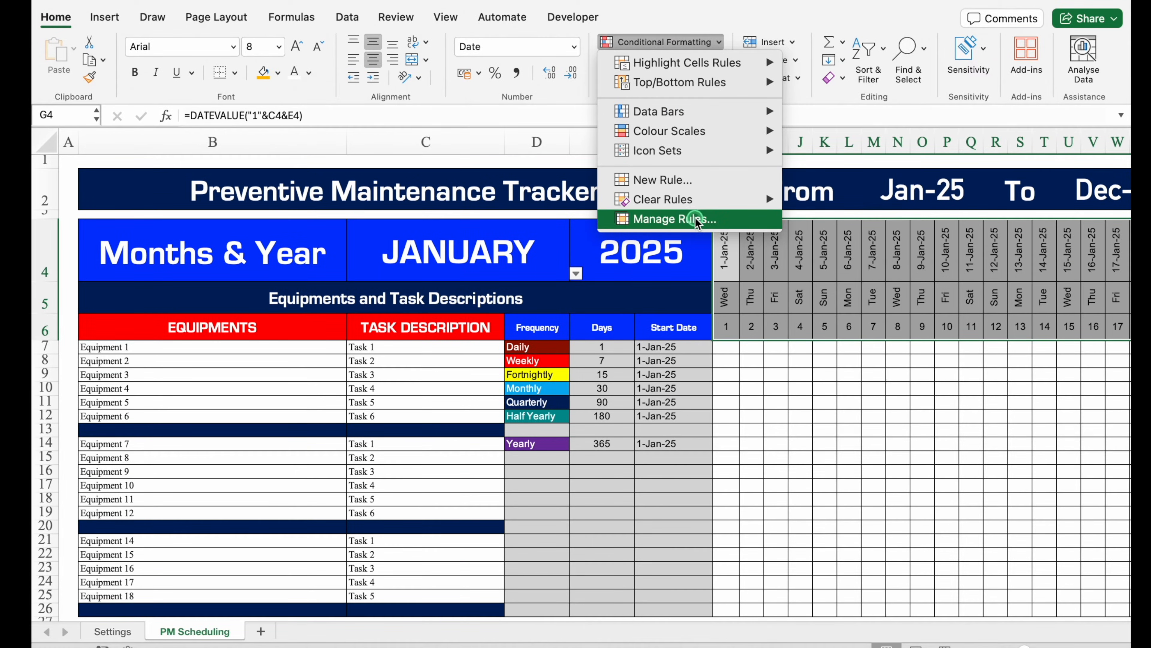
click(683, 232)
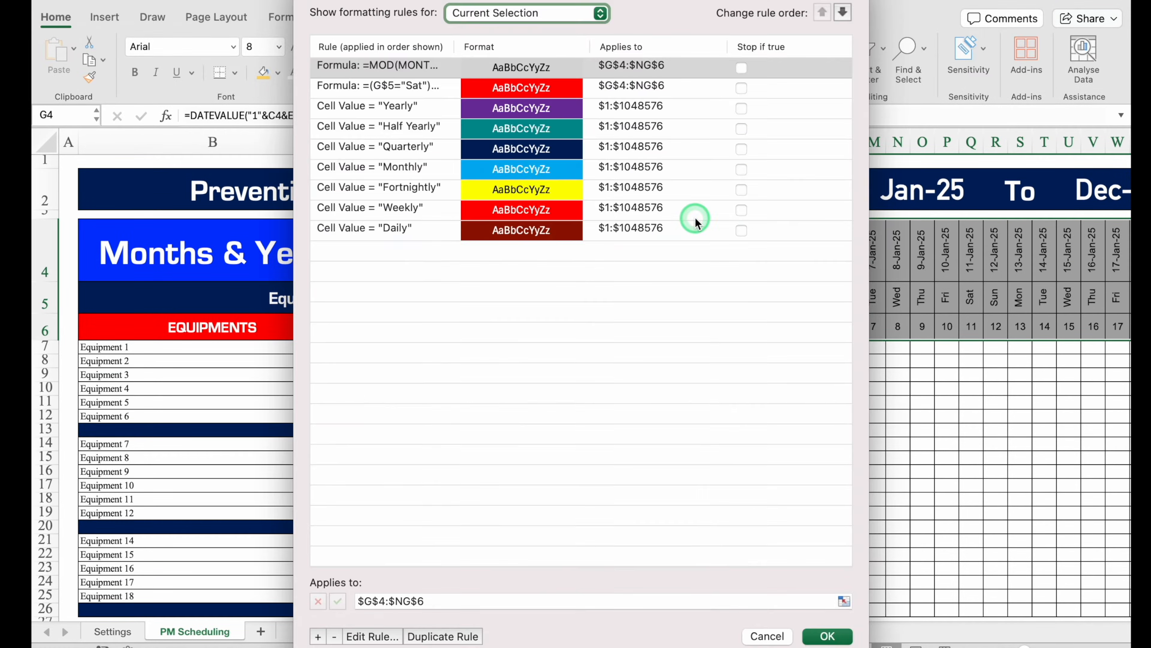
click(405, 89)
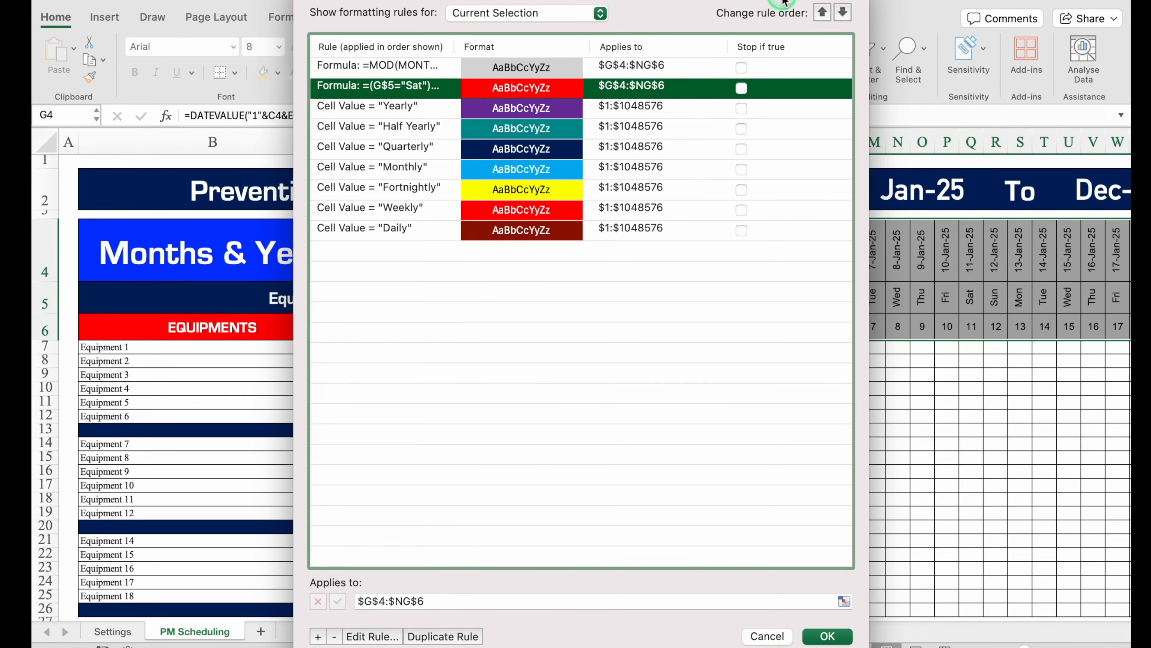
click(823, 14)
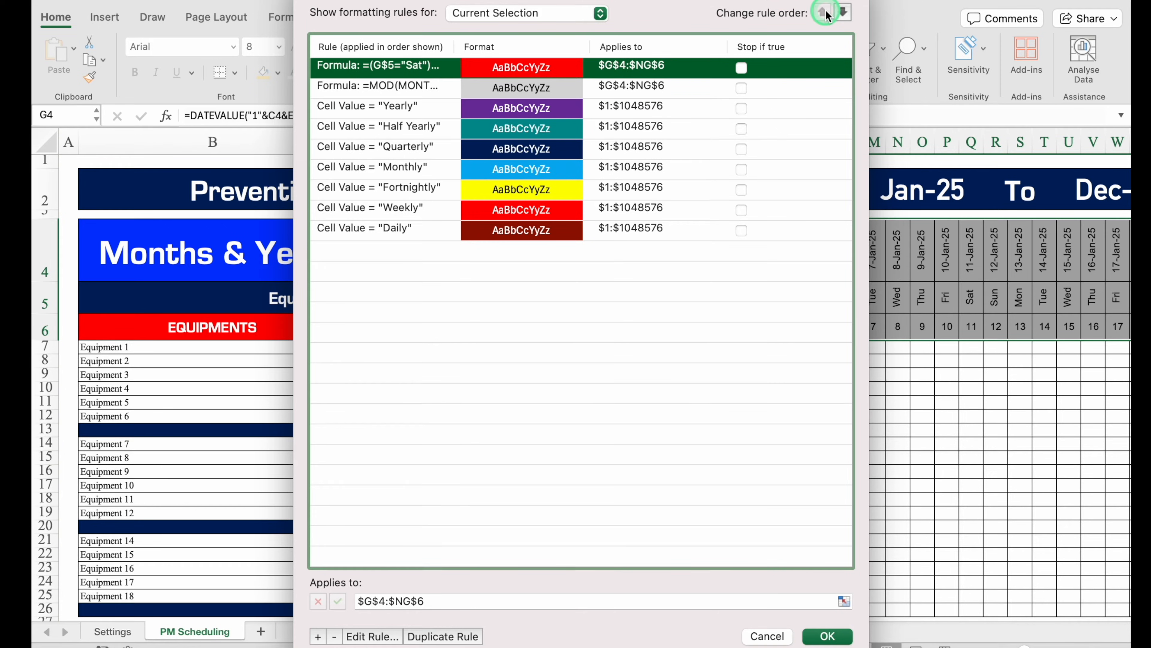
click(827, 636)
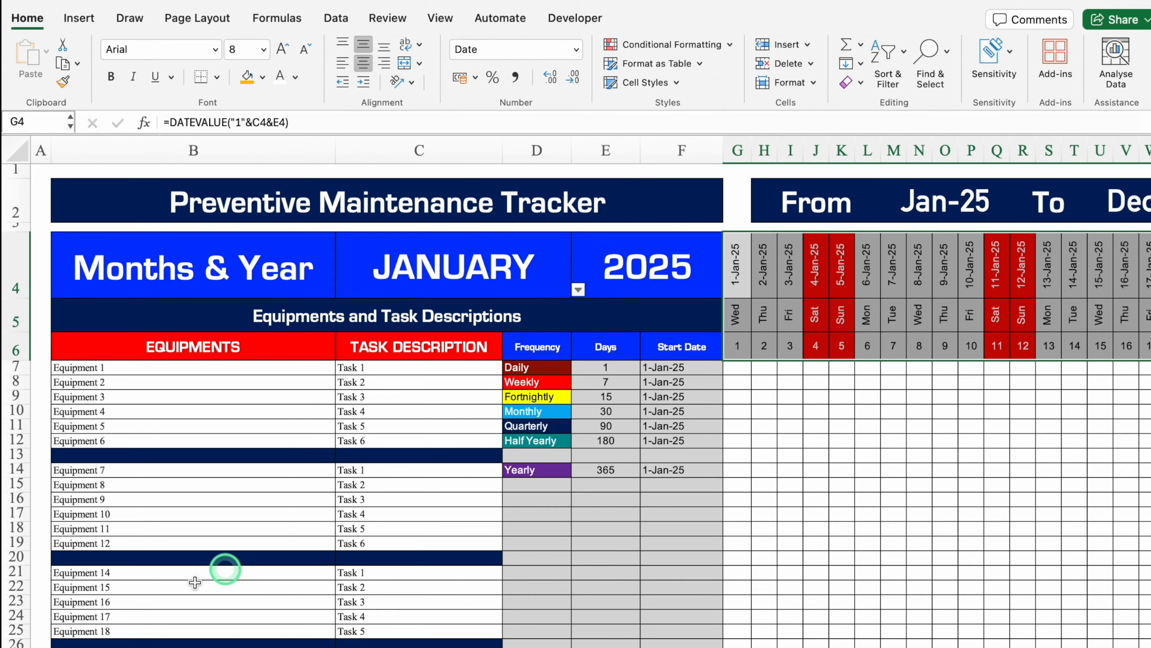
Narrow the Equipments and Task Description columns, B and C, slightly.
scroll(39, 647, right, 15)
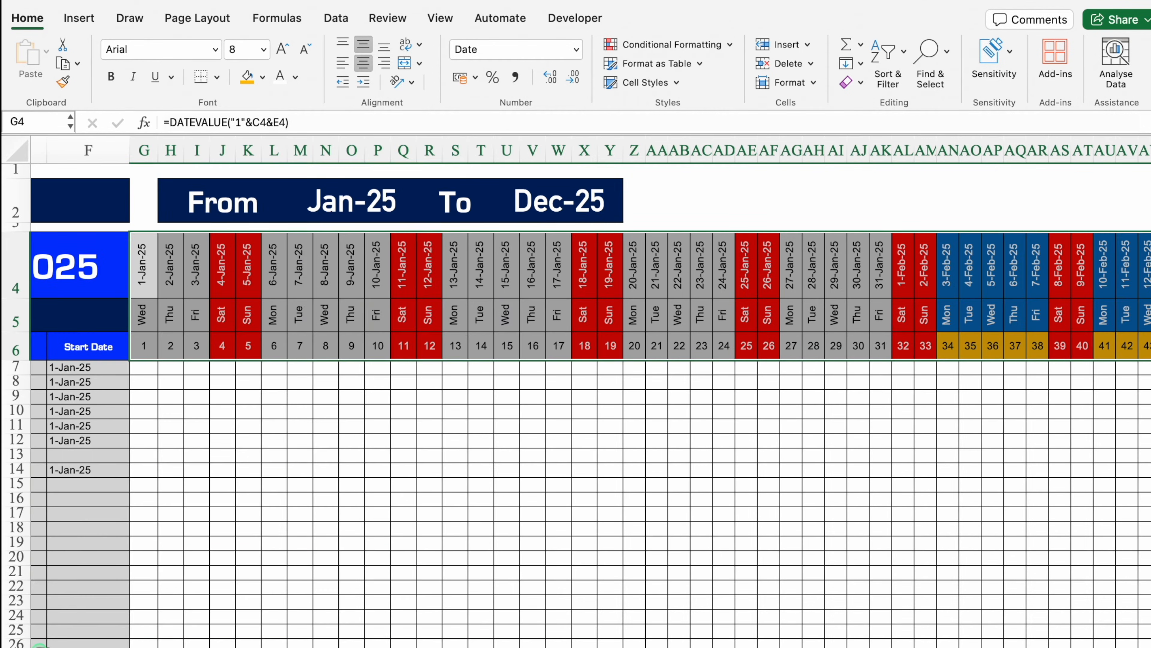
click(480, 426)
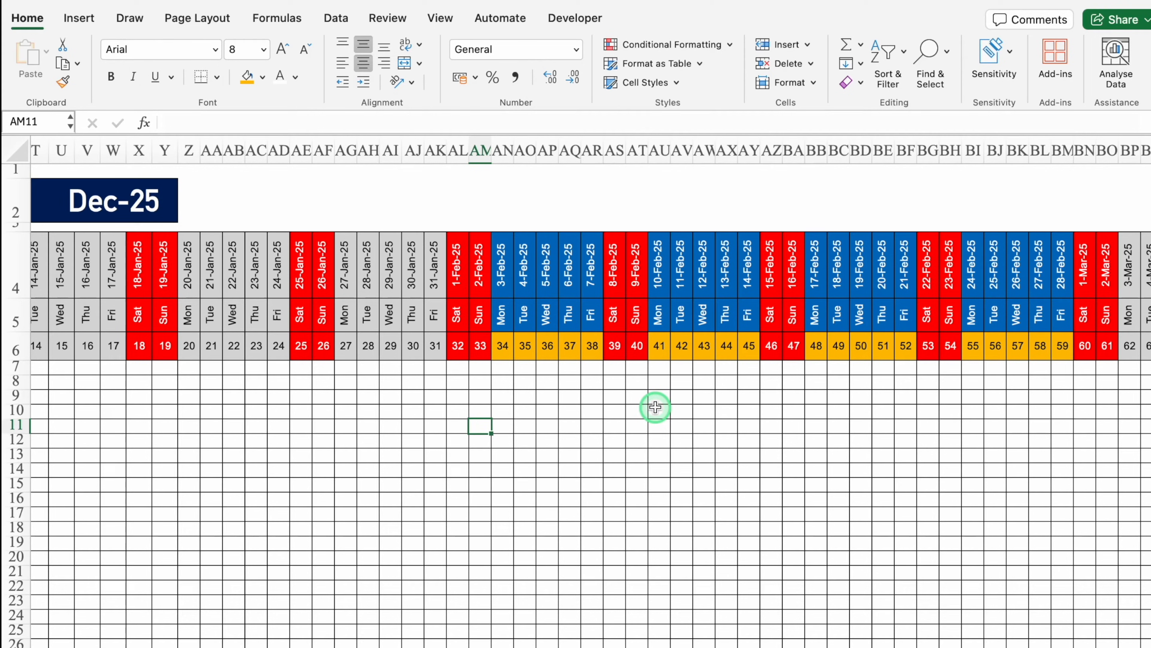
scroll(56, 630, left, 15)
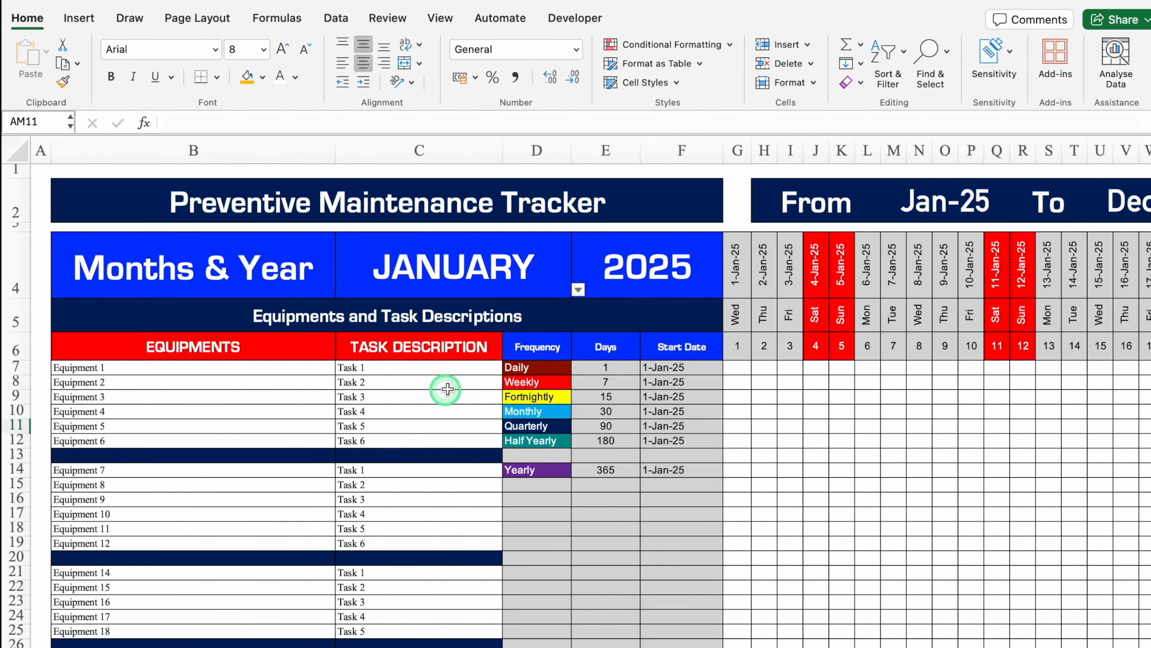
drag(479, 150, 459, 151)
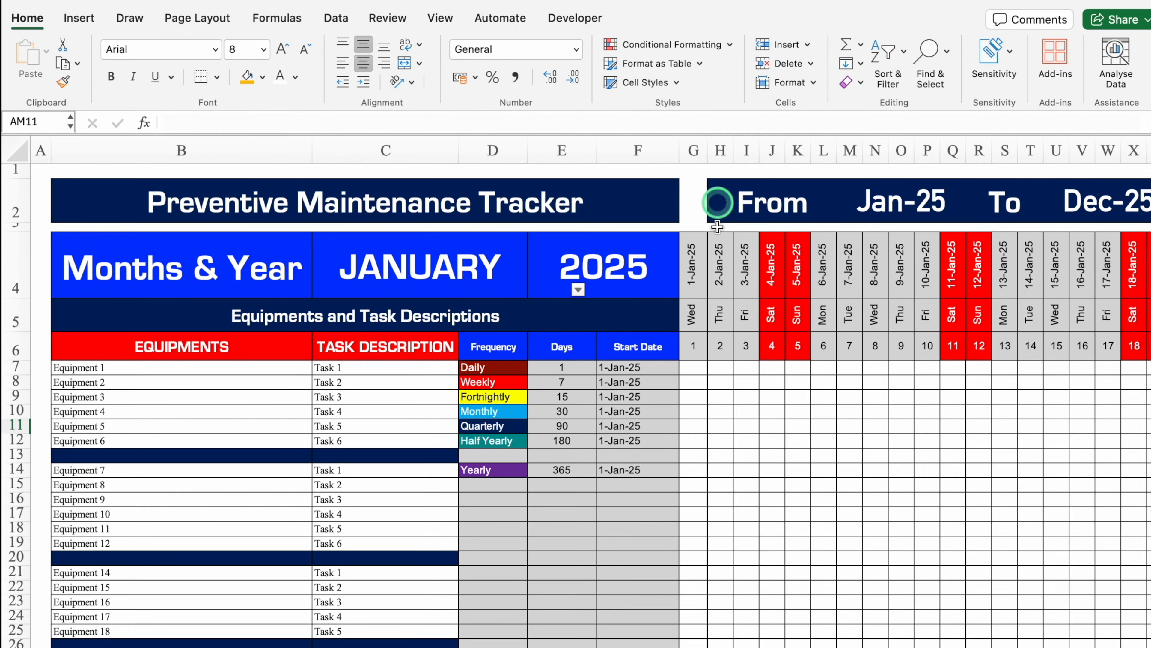
Start a formula in G7 with =IF(ISNUMBER(MATCH( and use the calendar dates $G$4:$NG$4 as an absolute lookup value.
click(693, 367)
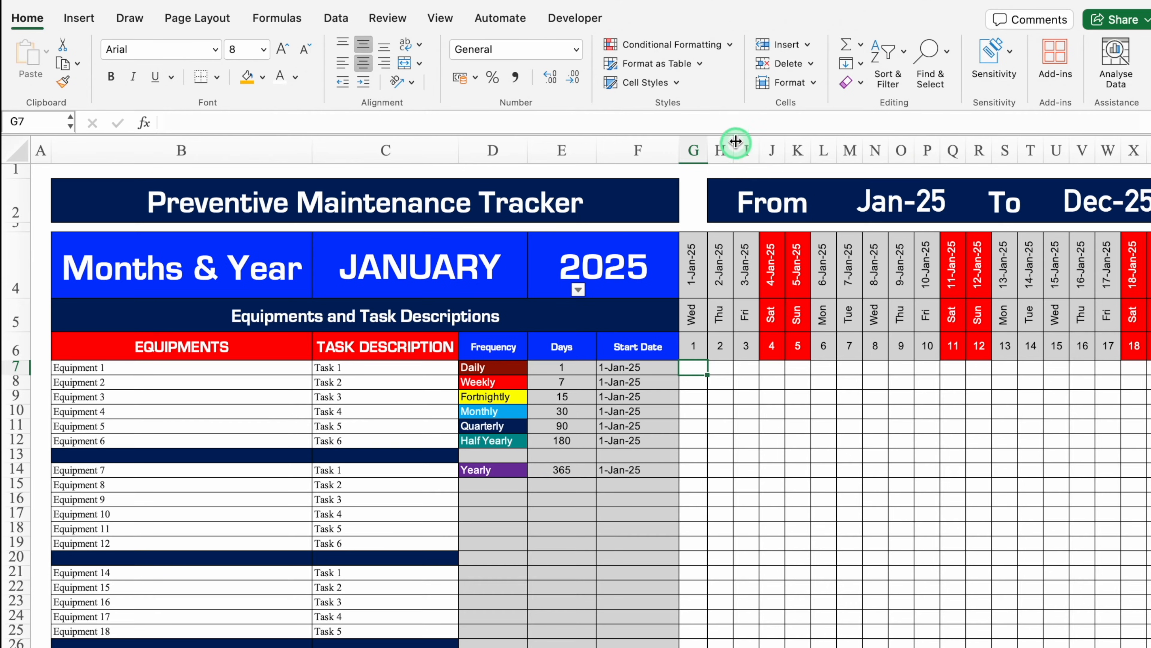
drag(734, 134, 732, 165)
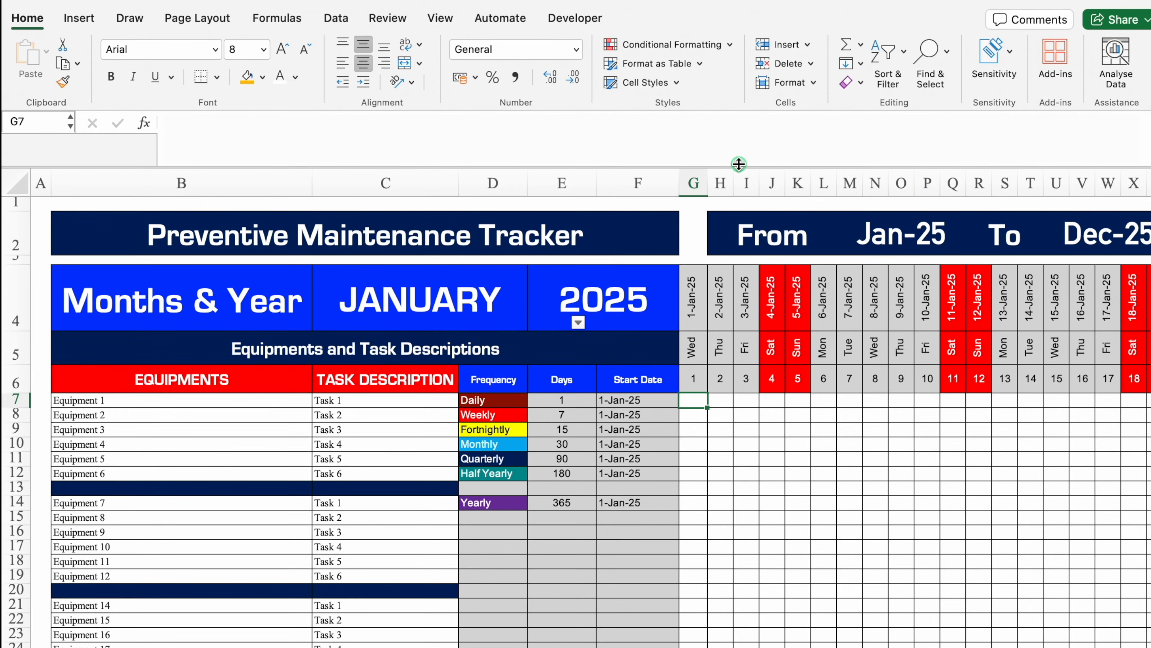
text(=if)
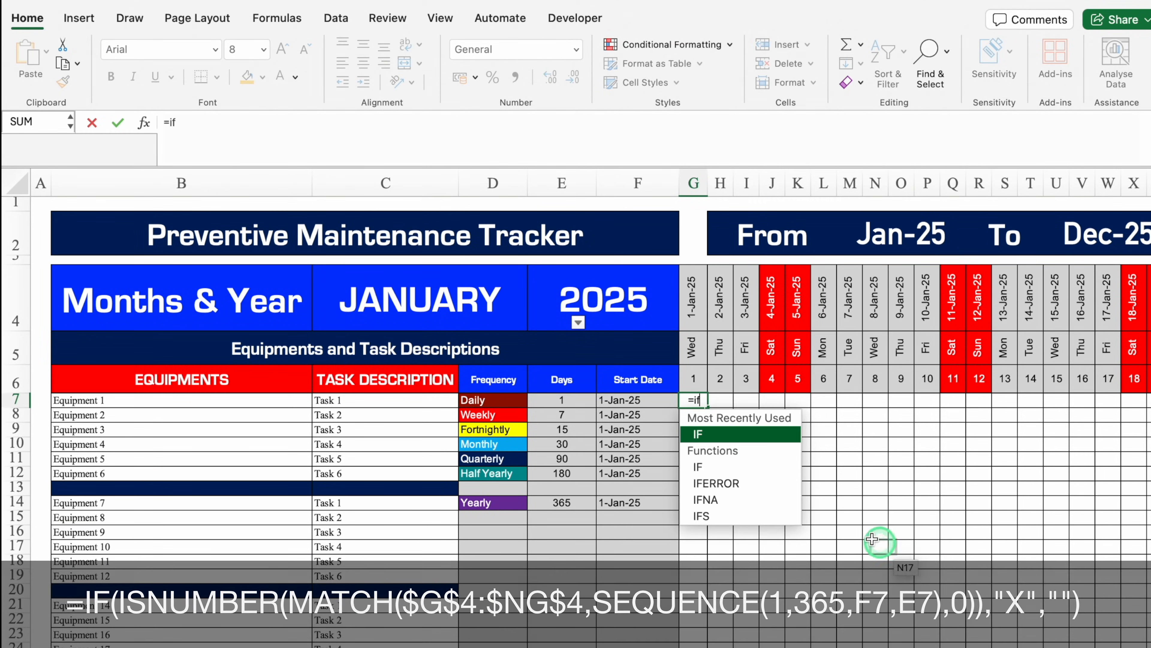
click(764, 438)
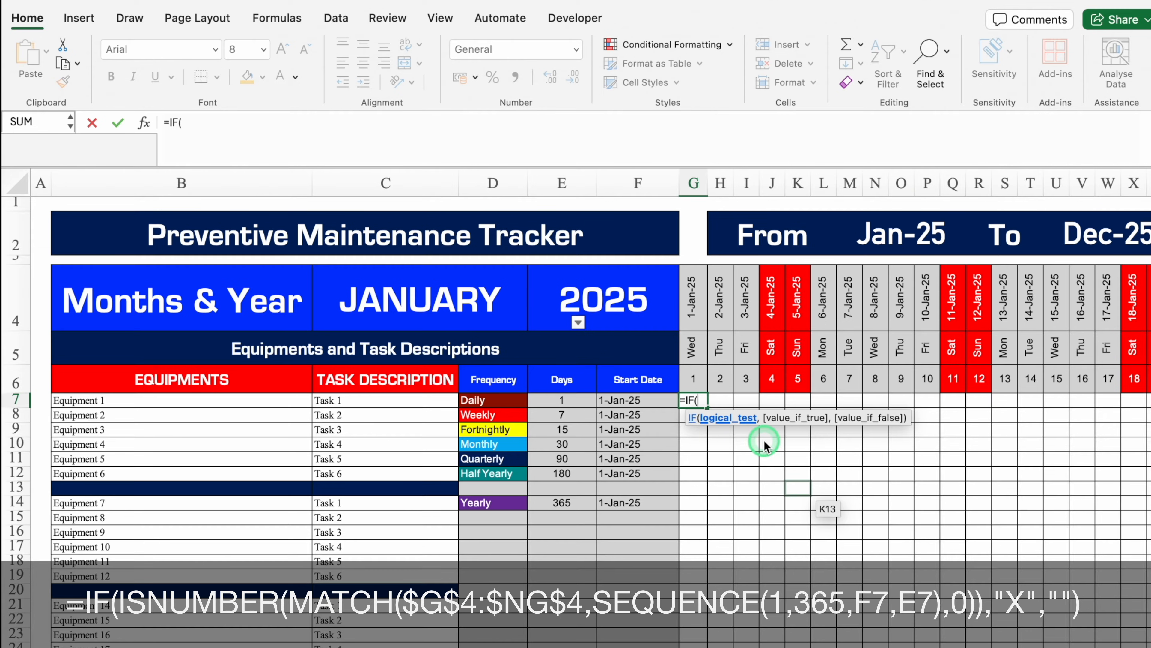
text(isnum)
click(741, 435)
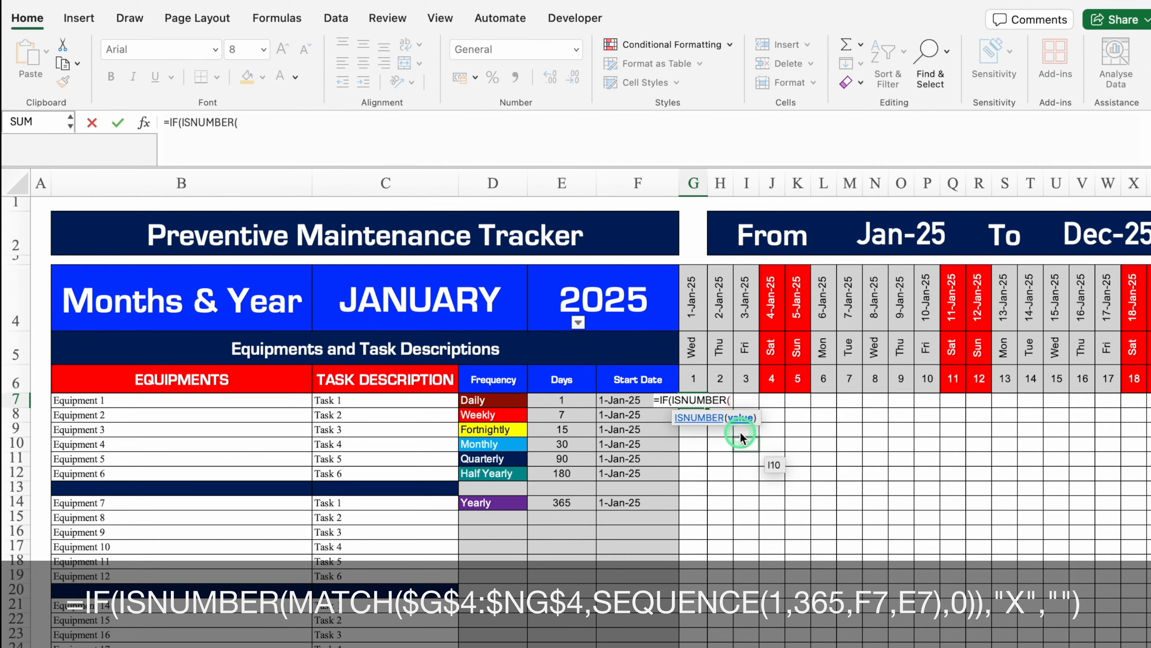
text(match)
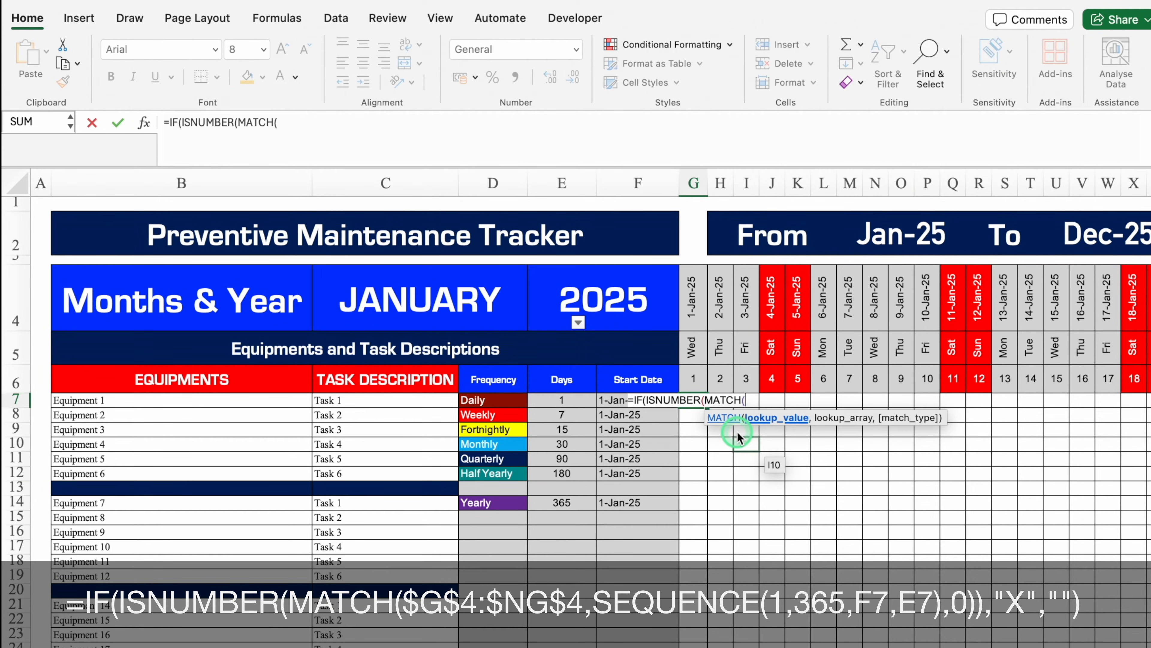
click(694, 307)
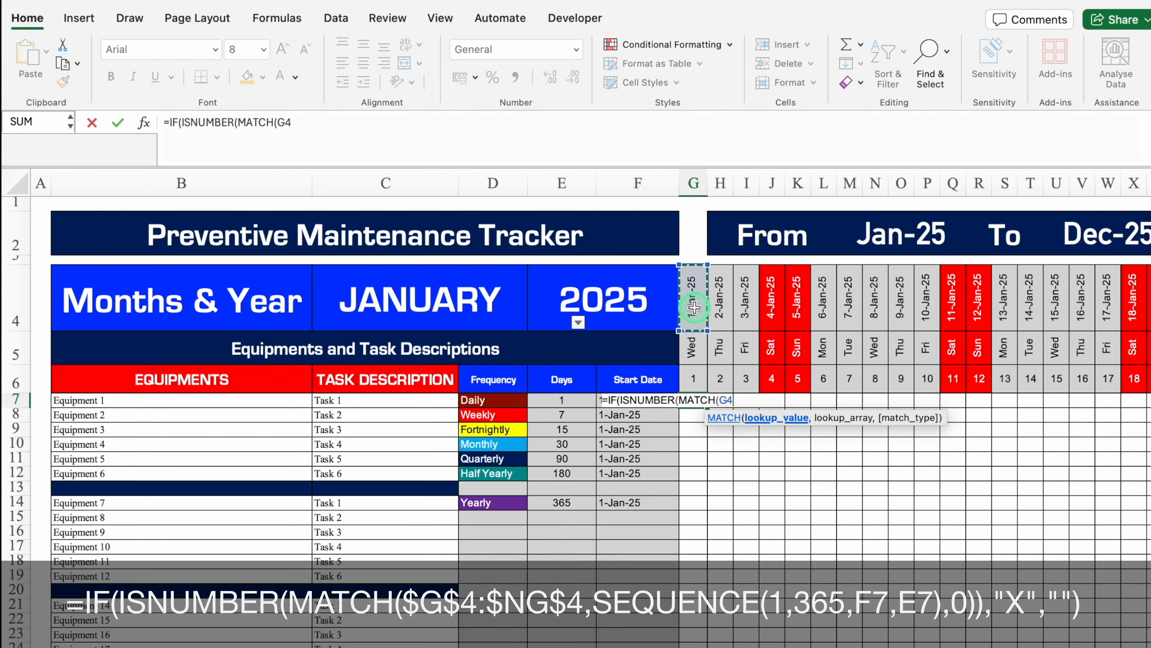
key(ctrl+shift+Right)
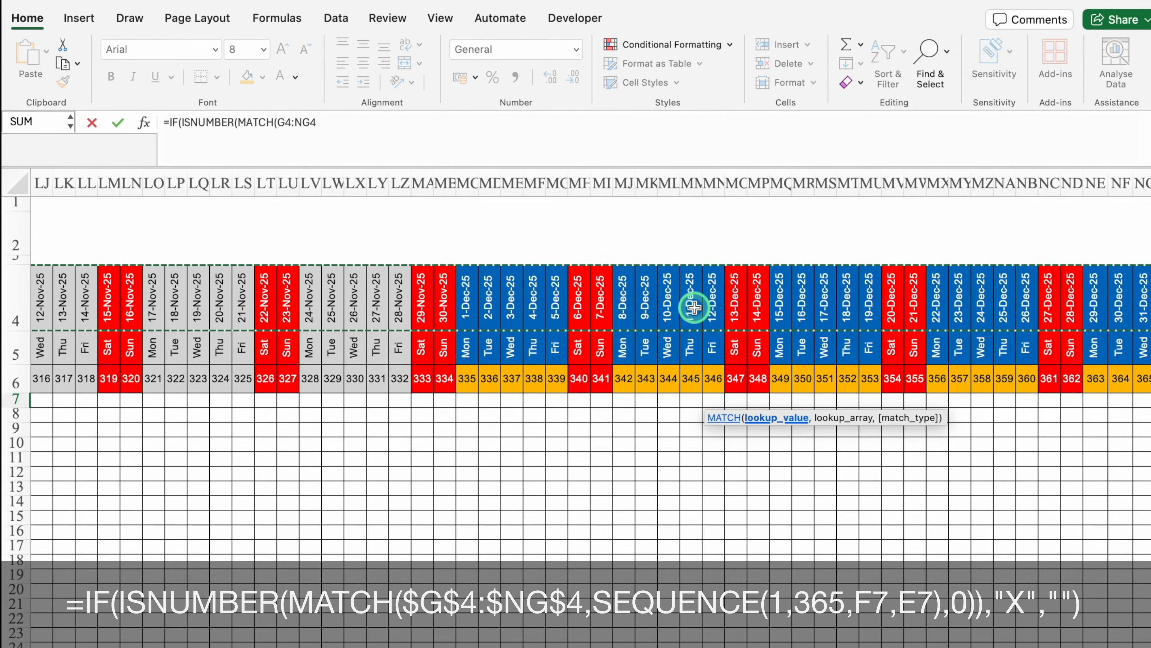
key(F4)
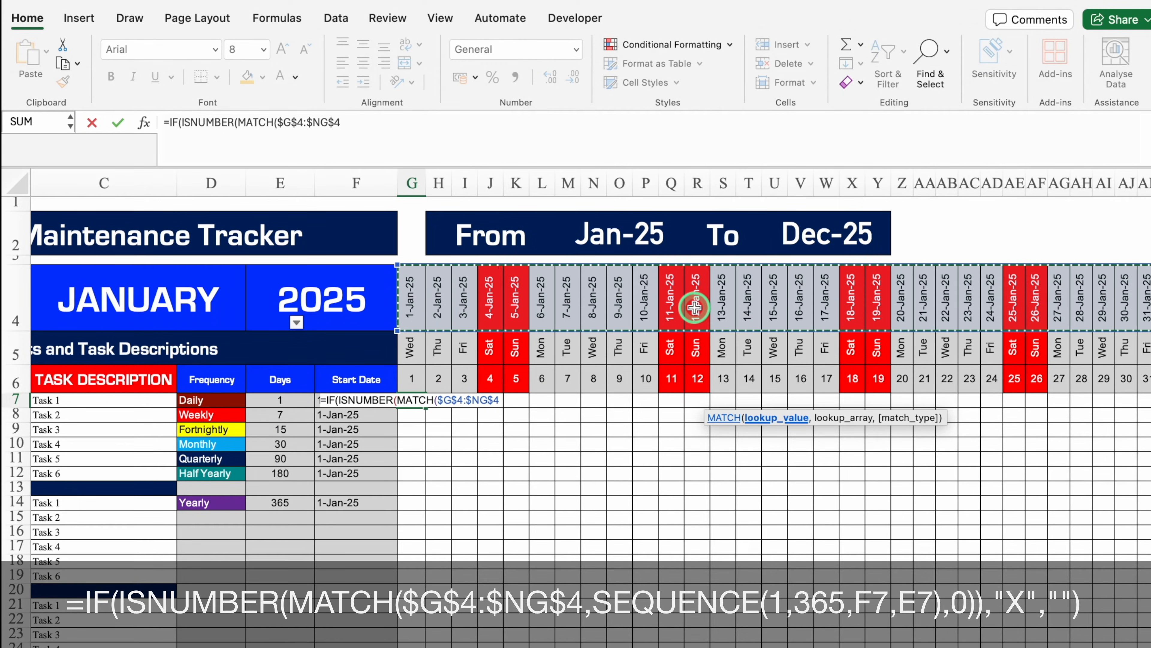
Add SEQUENCE(1,365,F7,E7) as MATCH's lookup array, taking the start date from F7 and the step from E7.
text(,seq)
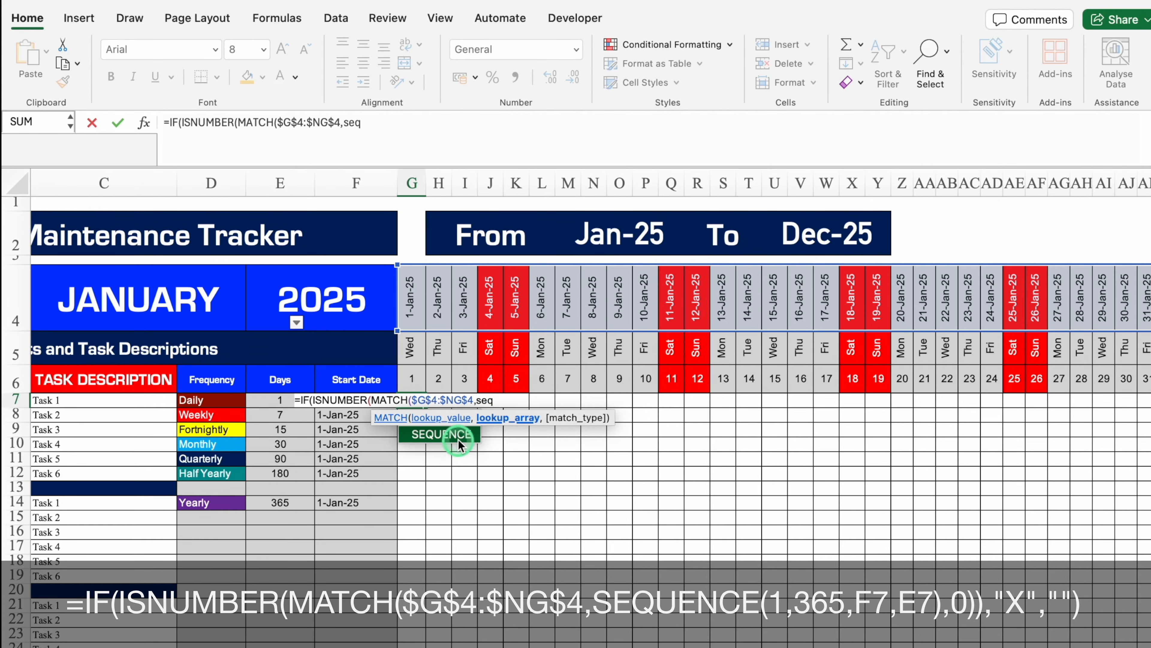
double_click(456, 437)
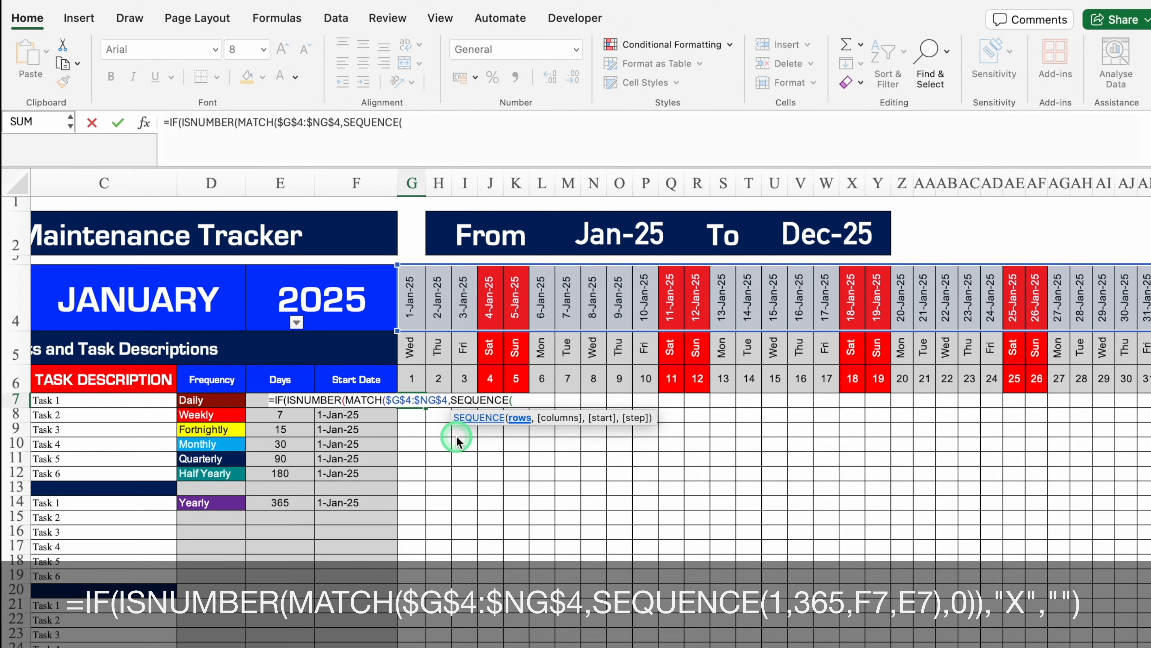
text(1,365)
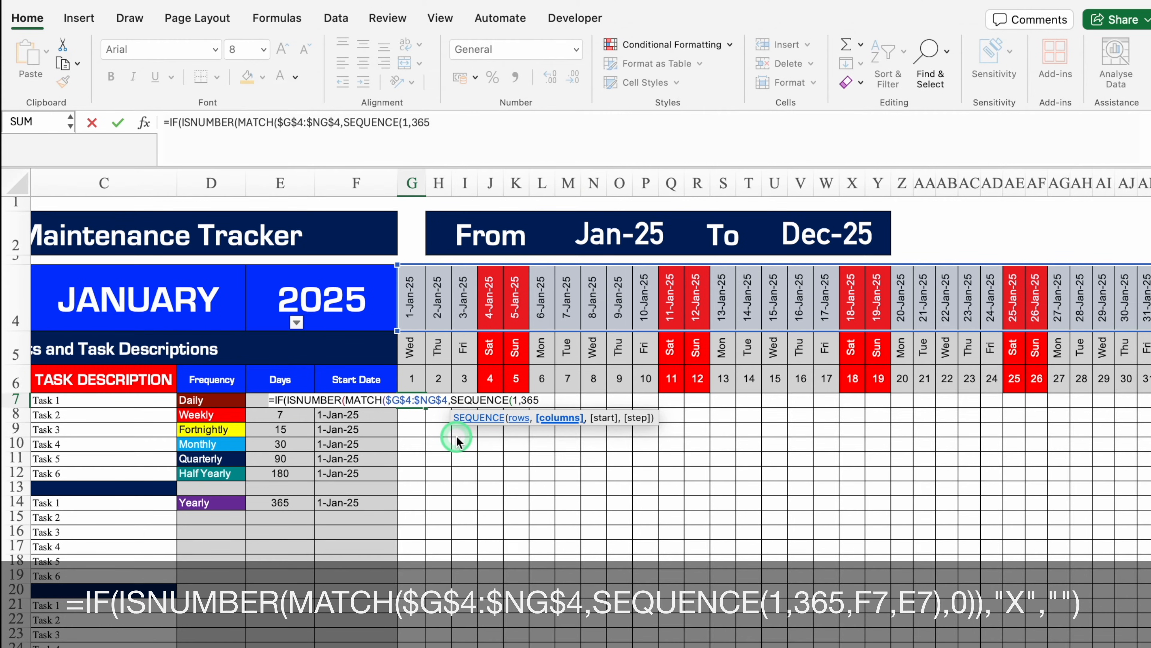
text(,)
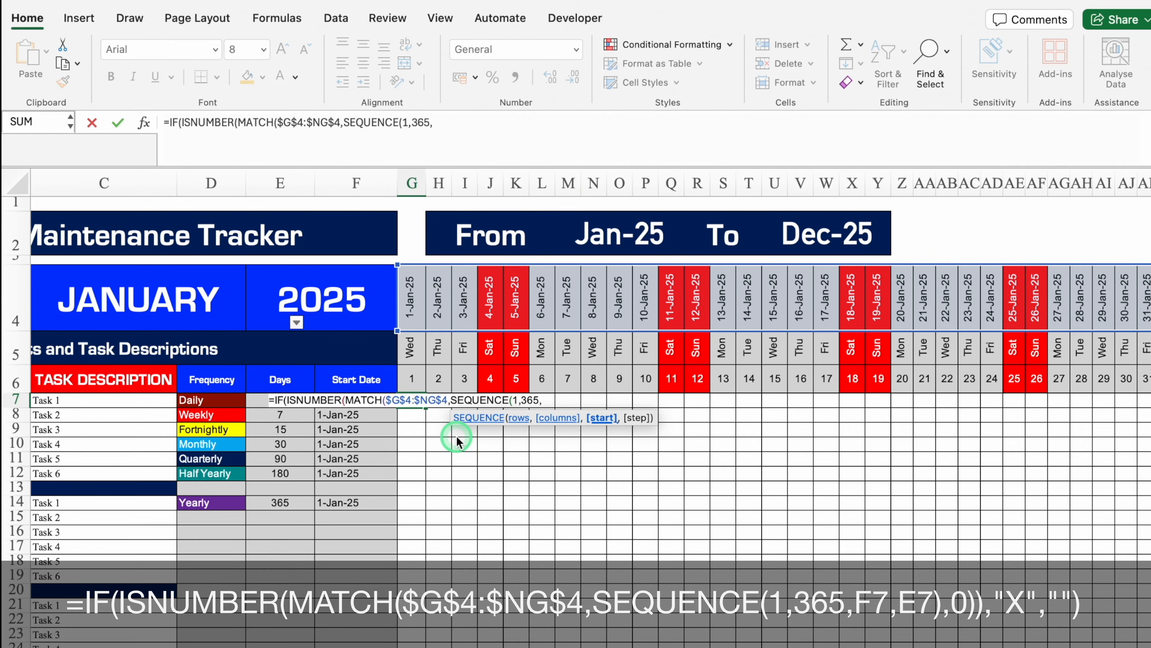
click(377, 418)
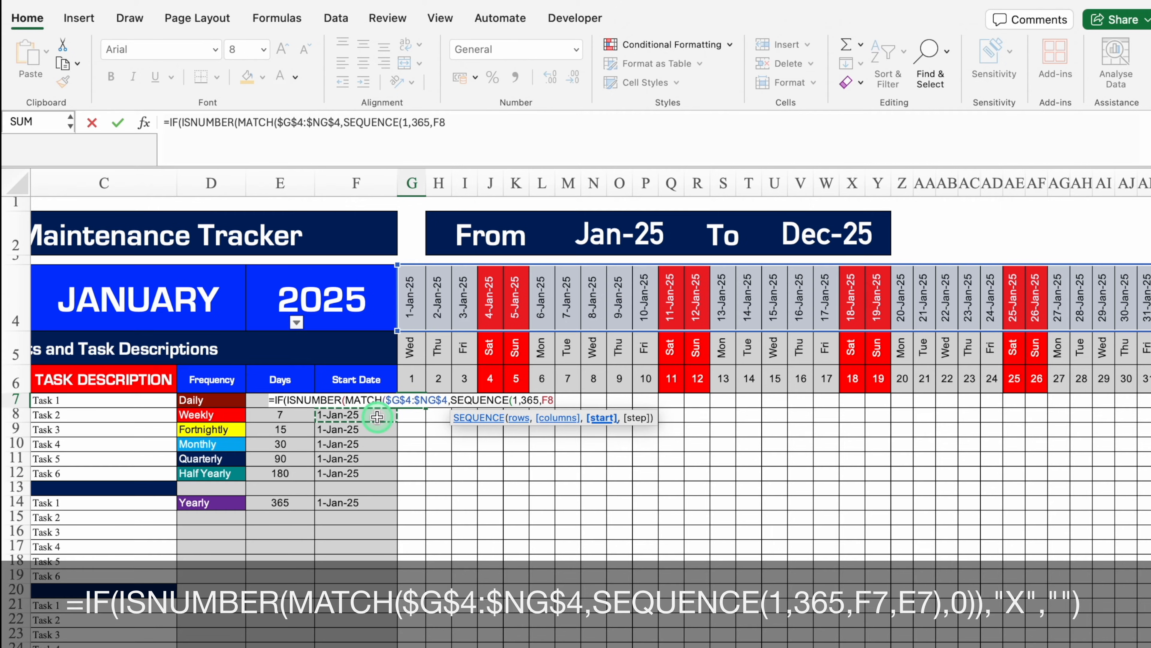
key(Up)
text(,)
click(296, 413)
key(Up)
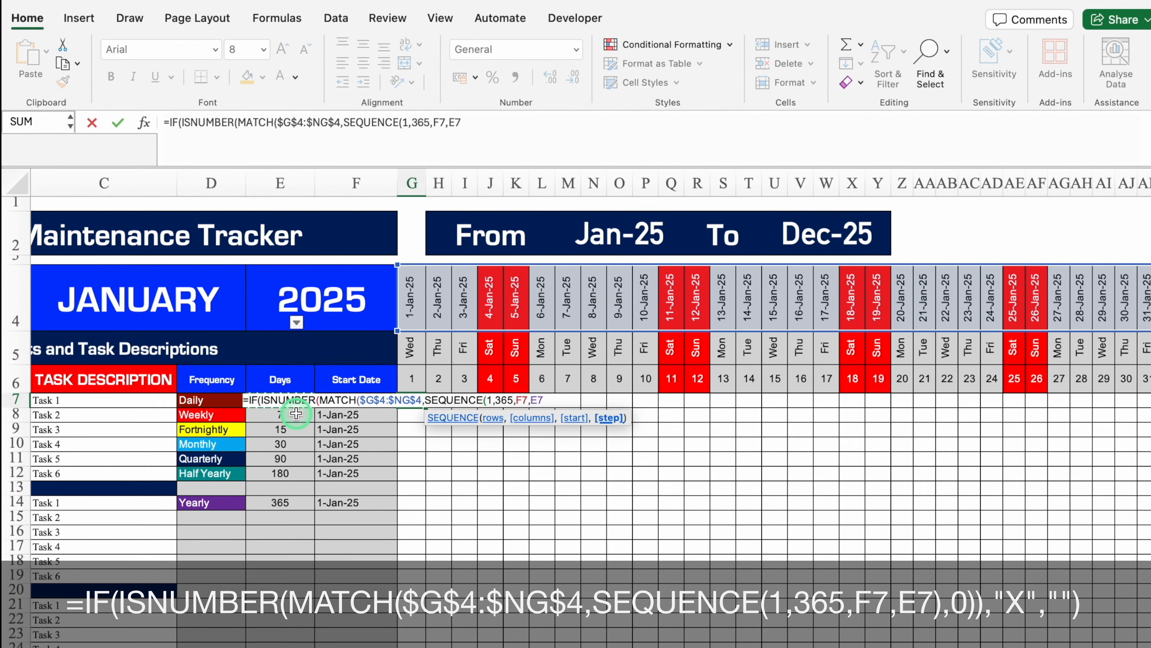
text(),)
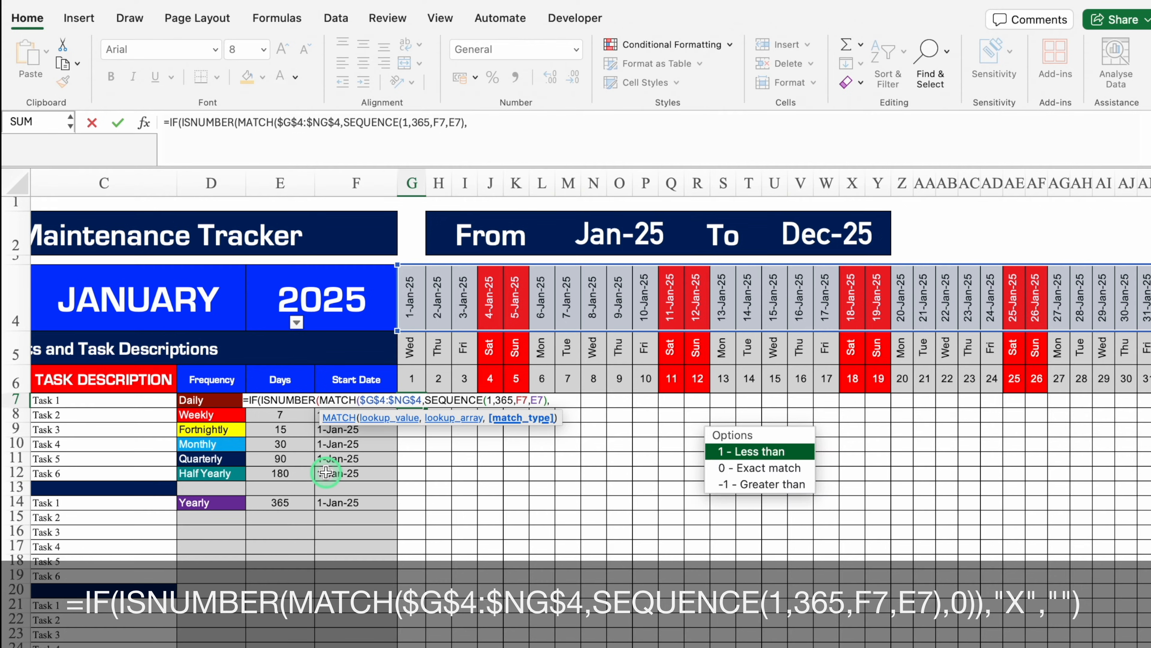
Complete the G7 formula with exact match type 0, returning "X" when true and "" when false.
text(0)
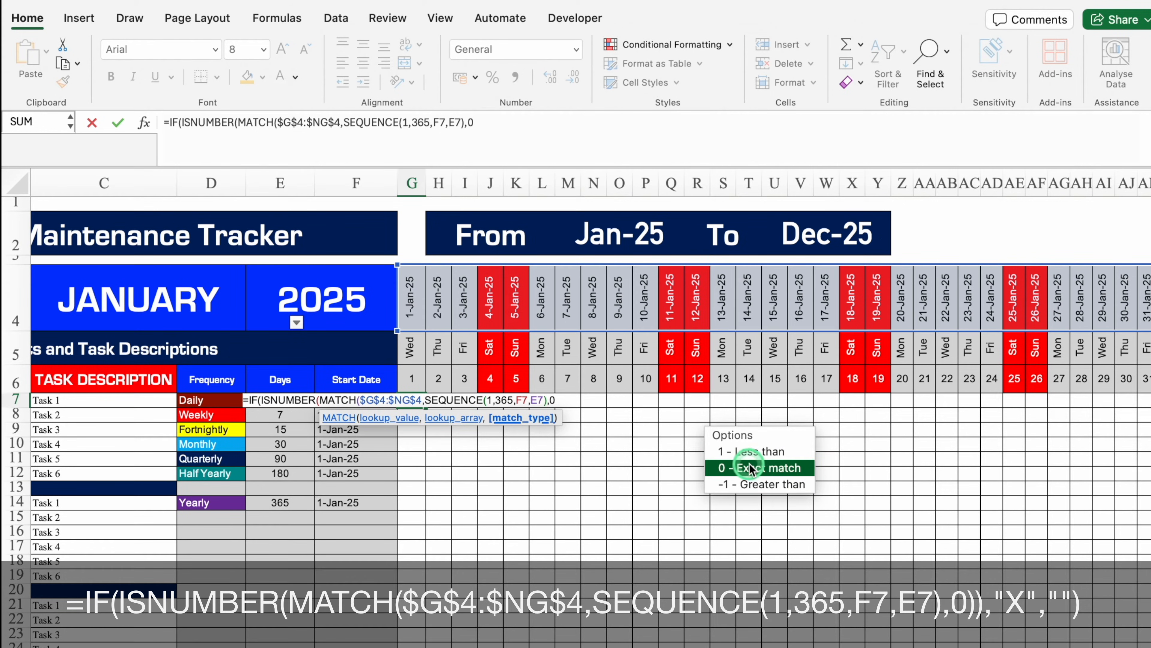
click(761, 469)
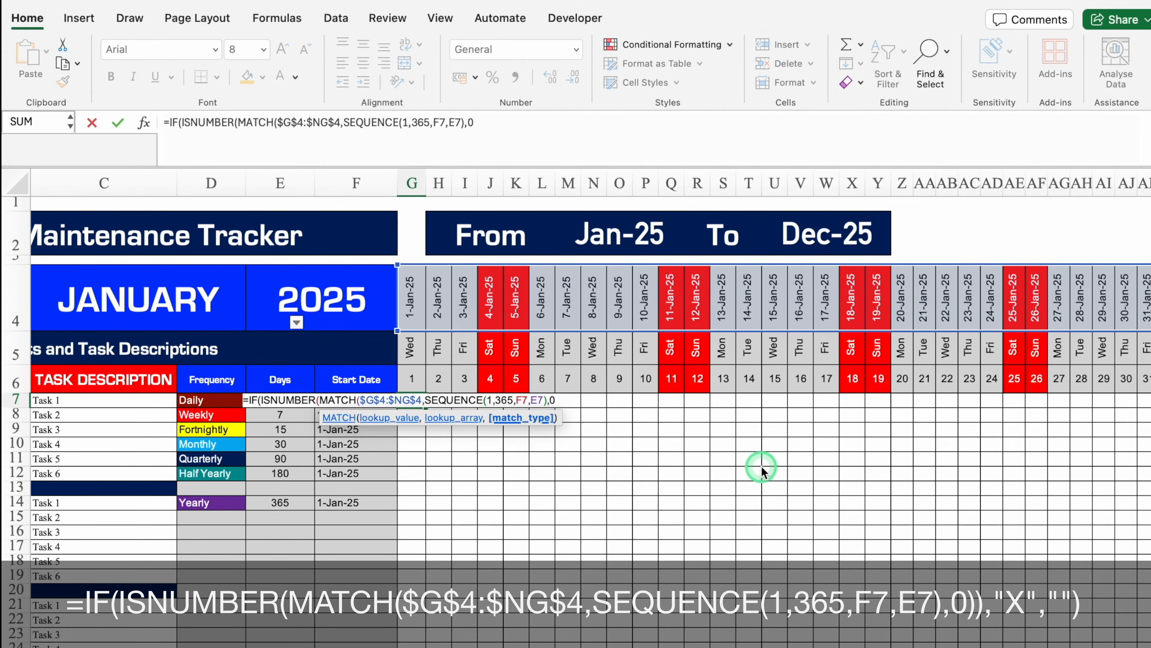
text()),"X)
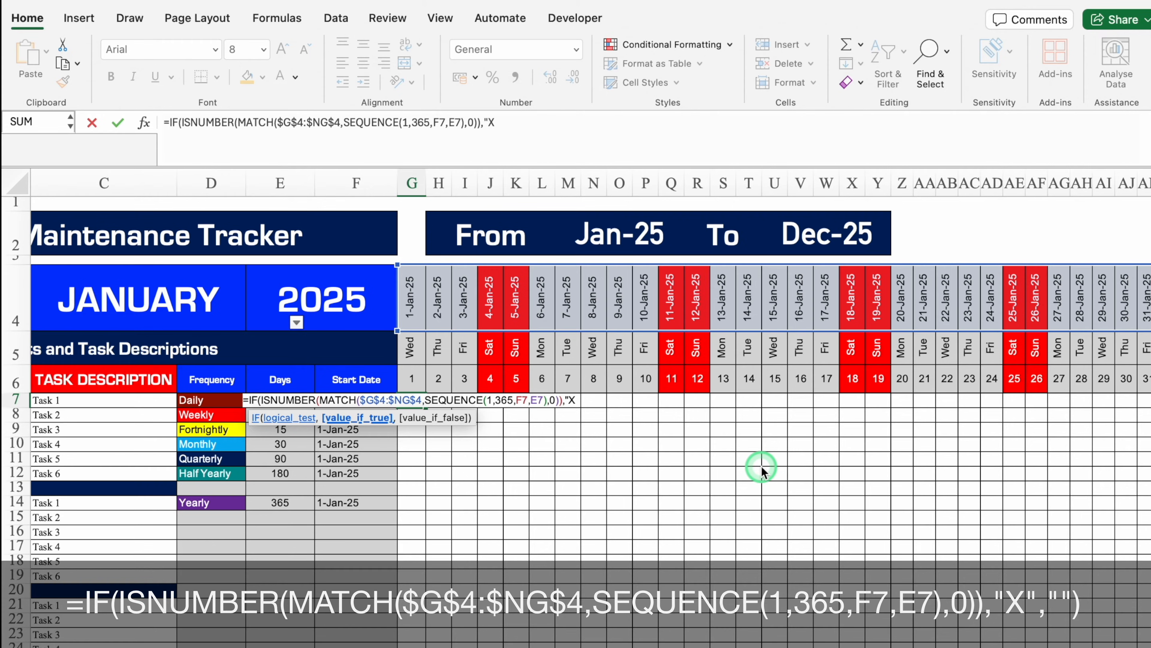
text(",)
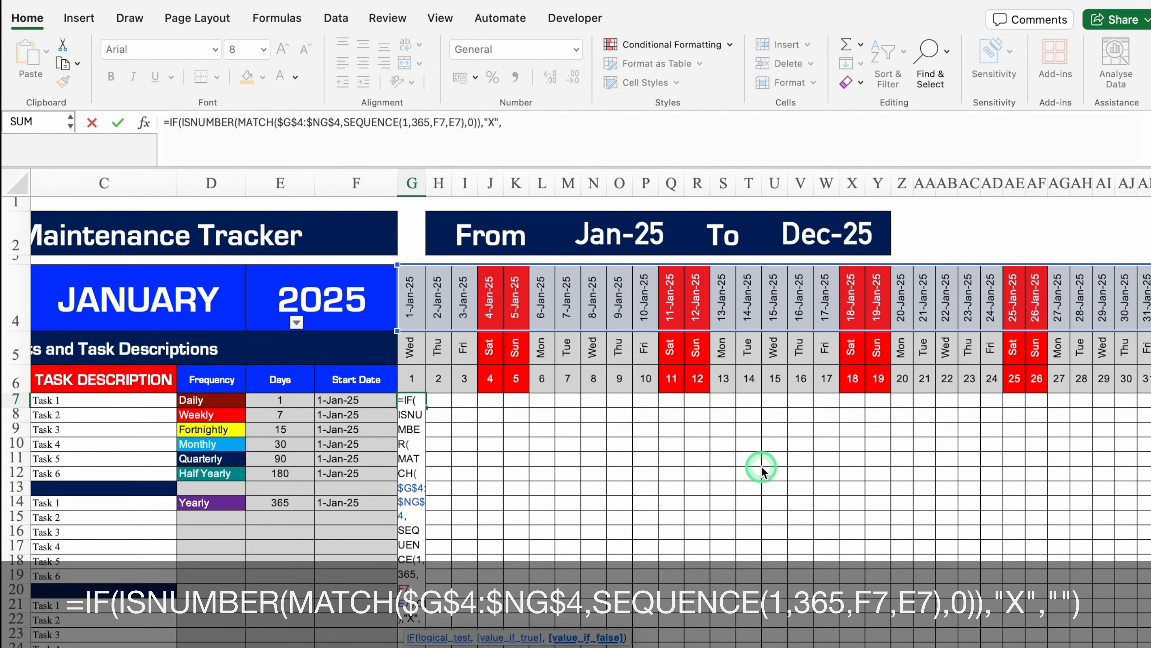
text("")
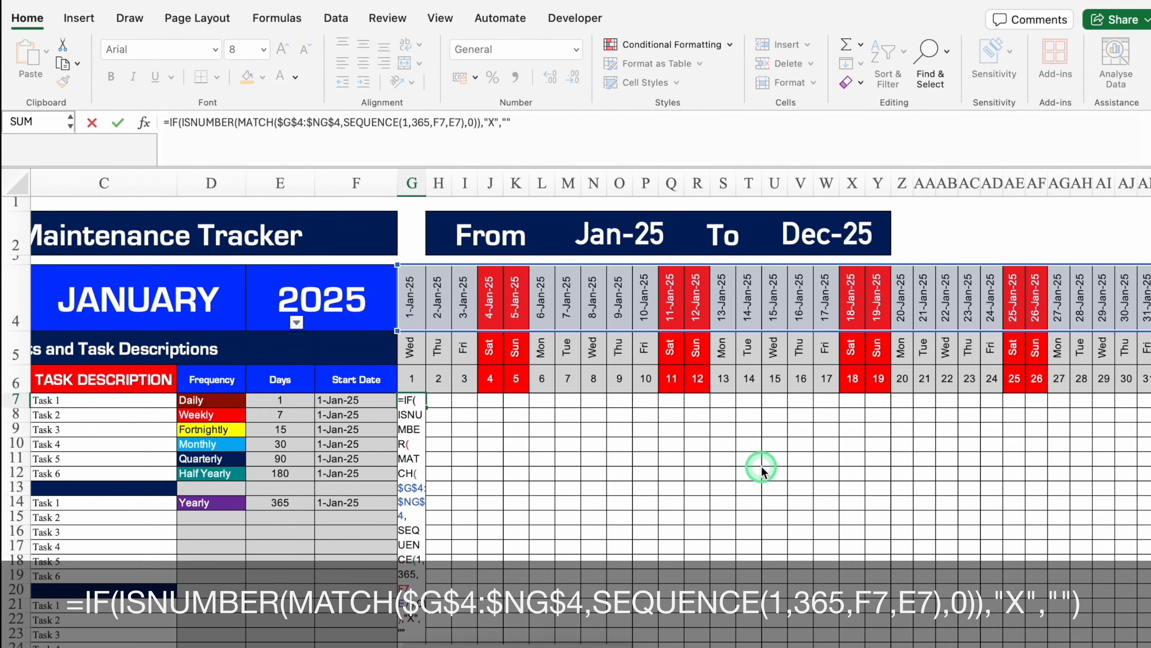
text())
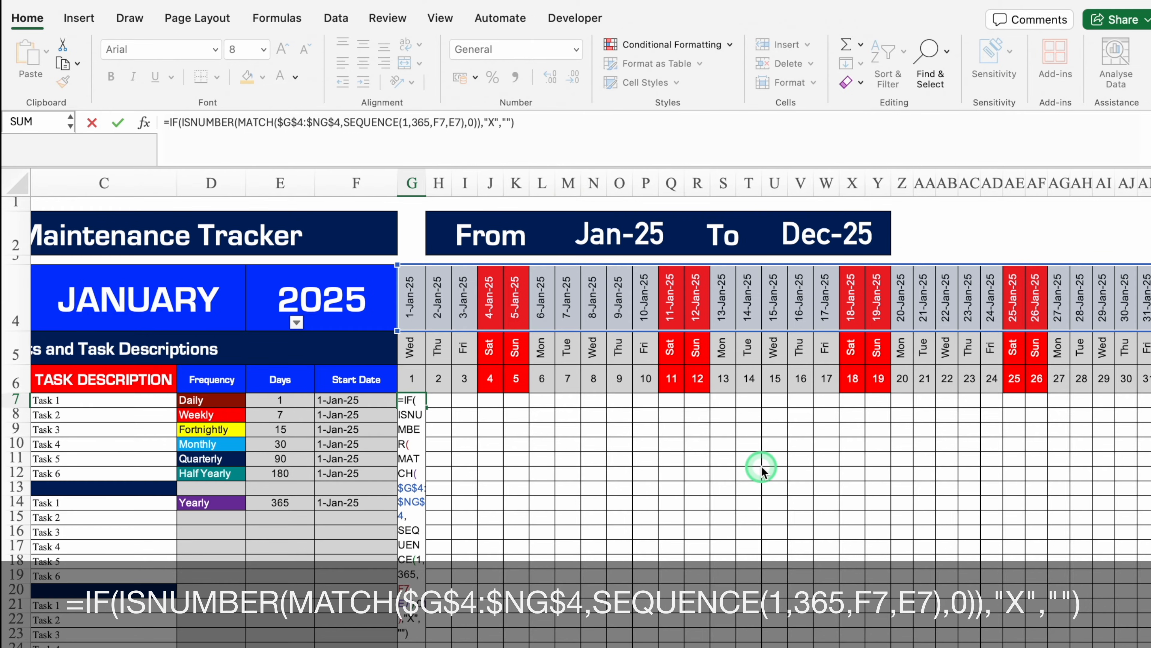
key(Return)
Examine the marks along row 7 for the daily task across the January and February dates.
key(Up)
key(Left)
key(Right)
key(Right)
key(Right)
key(Right)
key(Right)
key(Right)
key(Right)
key(Right)
key(Right)
key(Right)
key(Right)
key(Right)
key(Right)
key(Right)
key(Right)
key(Right)
key(Right)
key(Right)
key(Right)
key(Right)
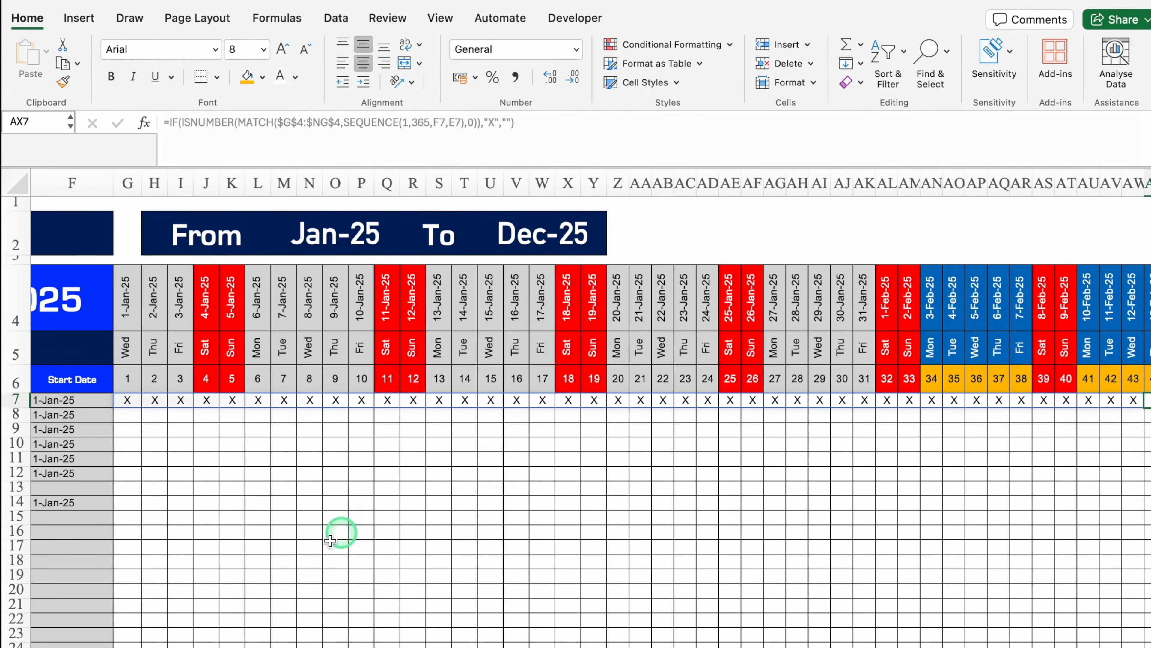
scroll(36, 645, left, 5)
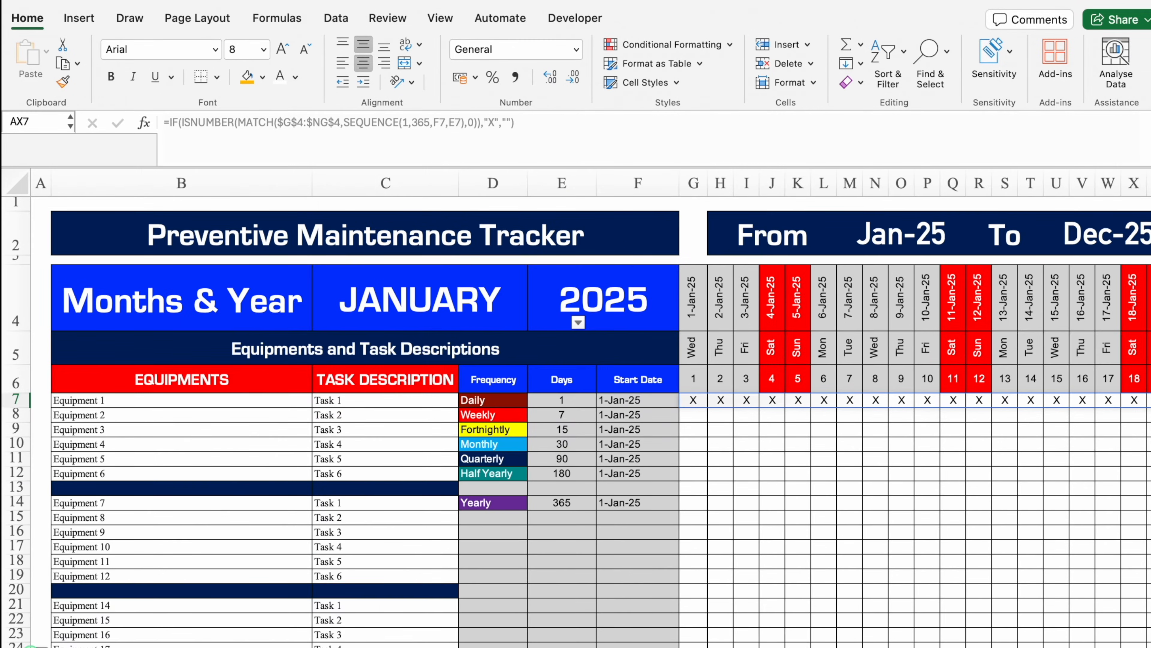
Fill the G7 schedule formula down column G to row 14.
click(696, 400)
drag(707, 407, 708, 508)
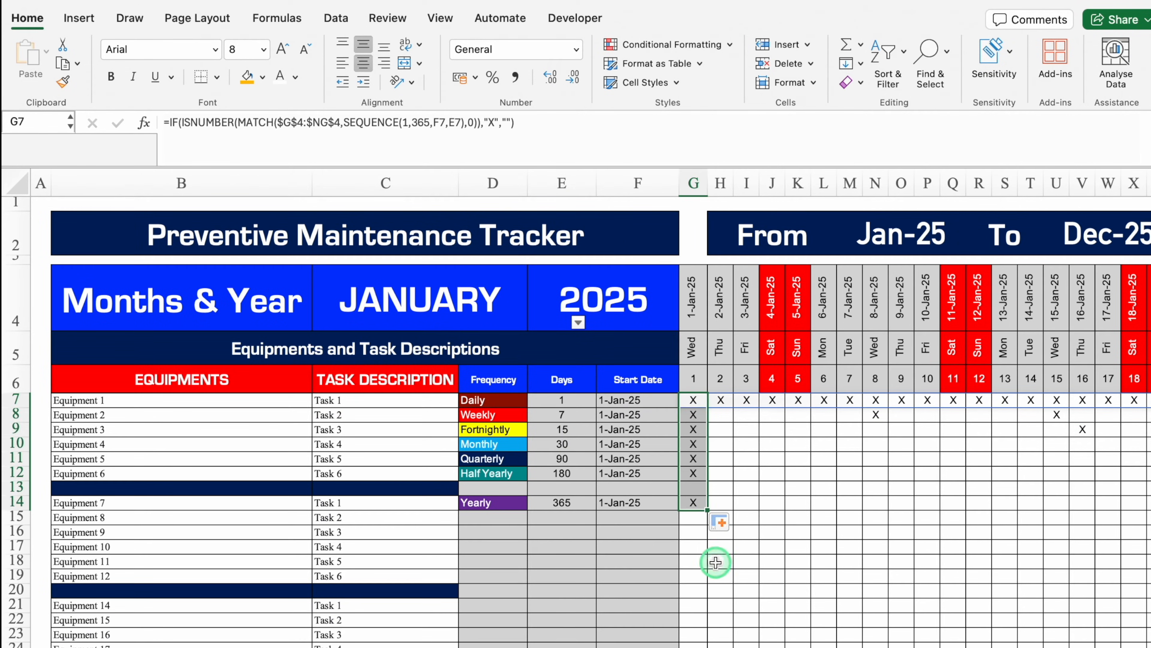
click(715, 586)
Check the weekly task's marks in row 8 from 1-Jan-25 to 8-Jan-25.
click(489, 414)
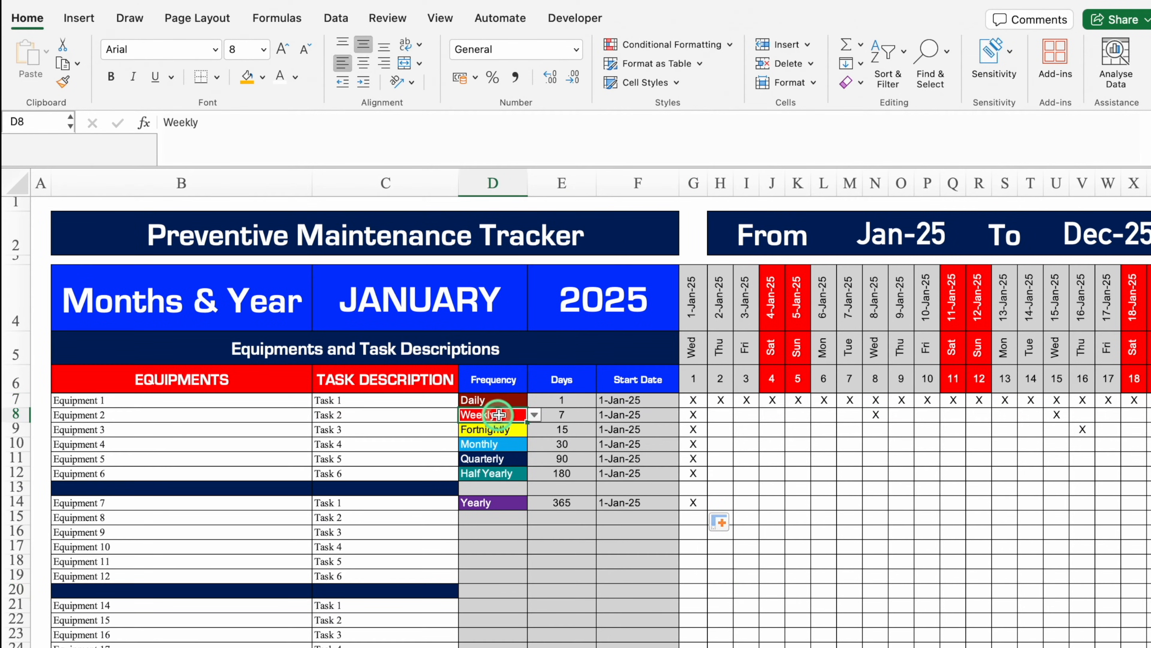
click(695, 417)
drag(707, 422, 853, 422)
click(874, 417)
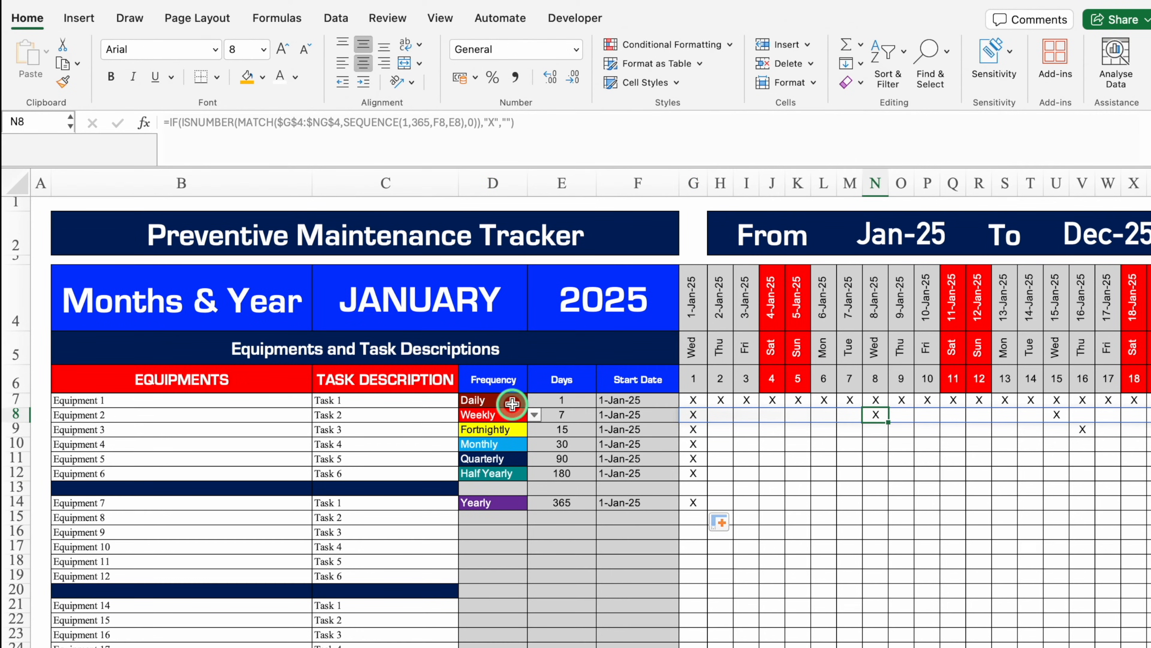
Test the schedule by switching Equipment 1's frequency to Weekly, and set it back to Daily.
click(512, 404)
click(534, 400)
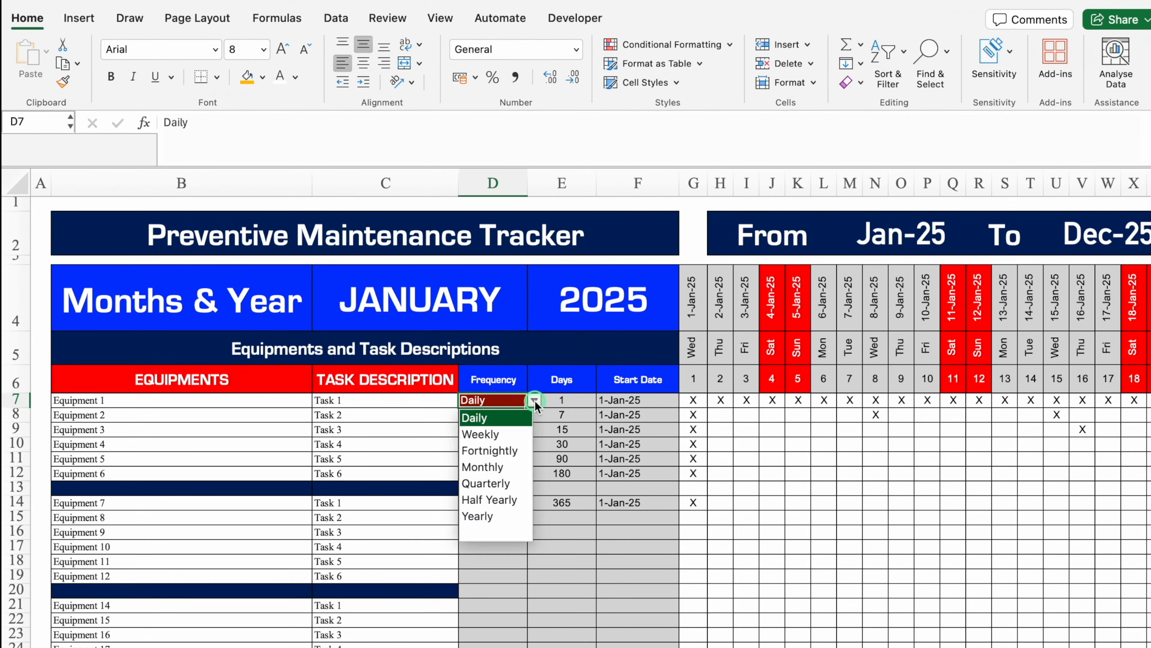
click(511, 433)
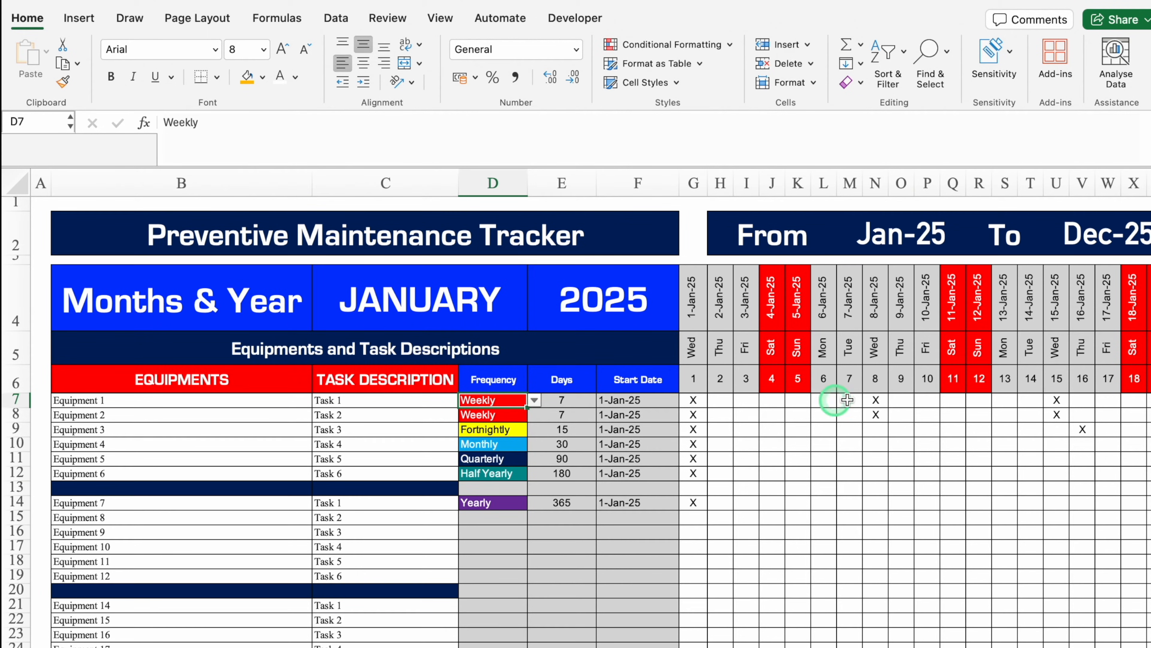
click(534, 400)
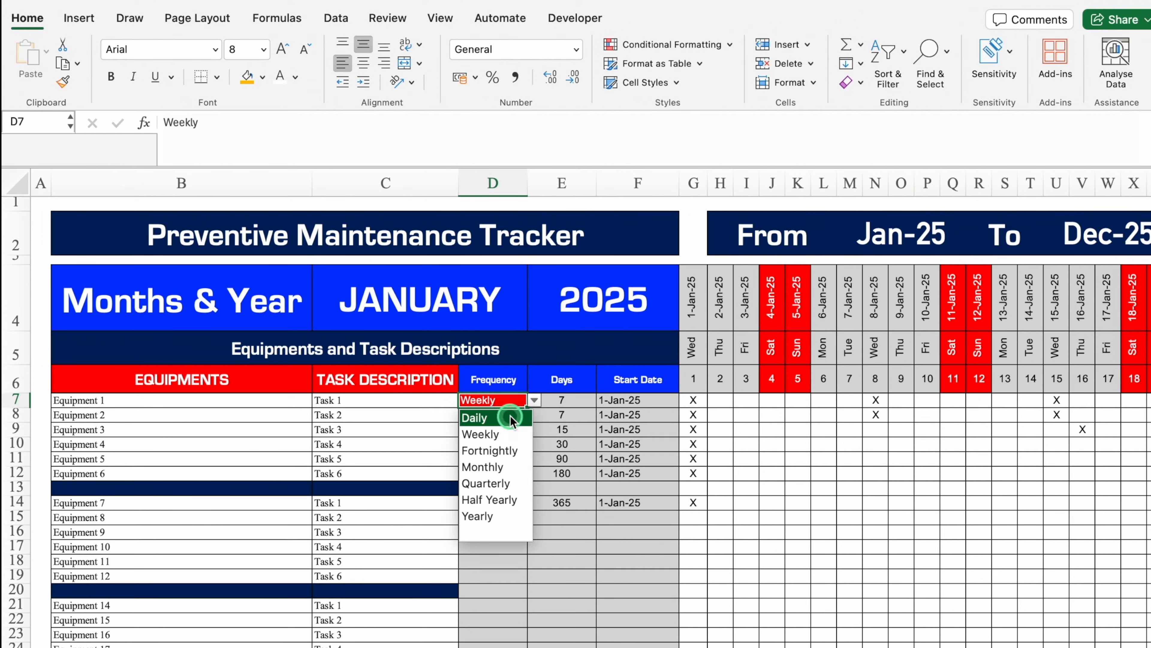
click(511, 417)
Fill the schedule formula down column G to row 26, first from G14 and again from G7.
click(693, 502)
drag(707, 509, 707, 626)
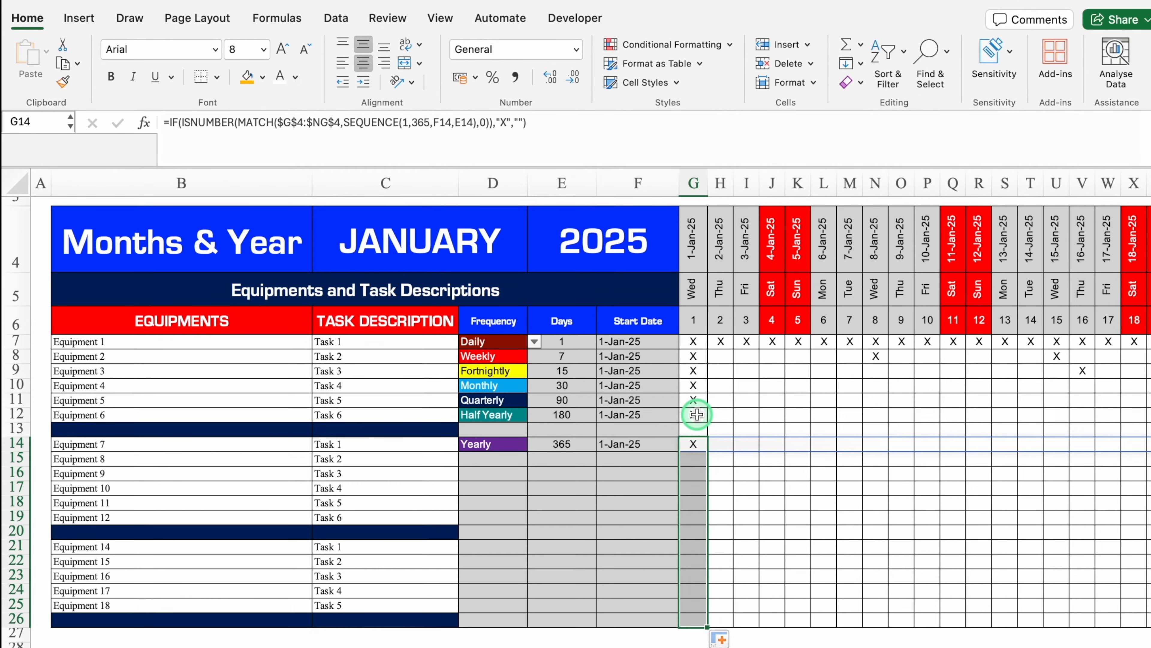
scroll(697, 413, up, 2)
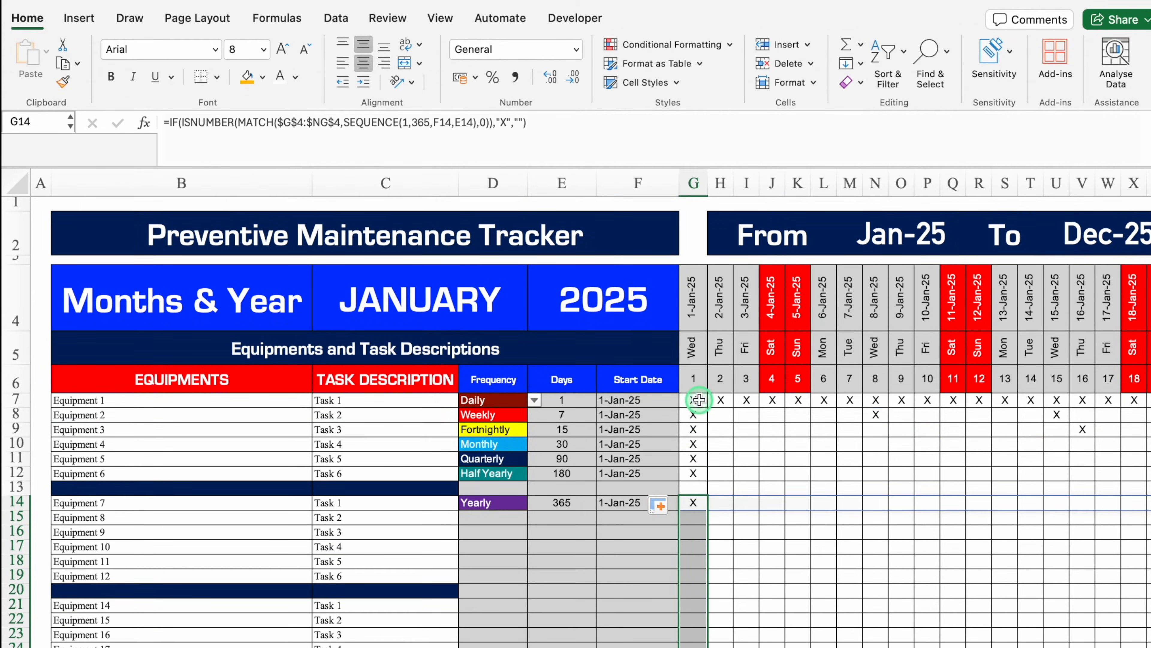
click(698, 399)
drag(707, 406, 703, 628)
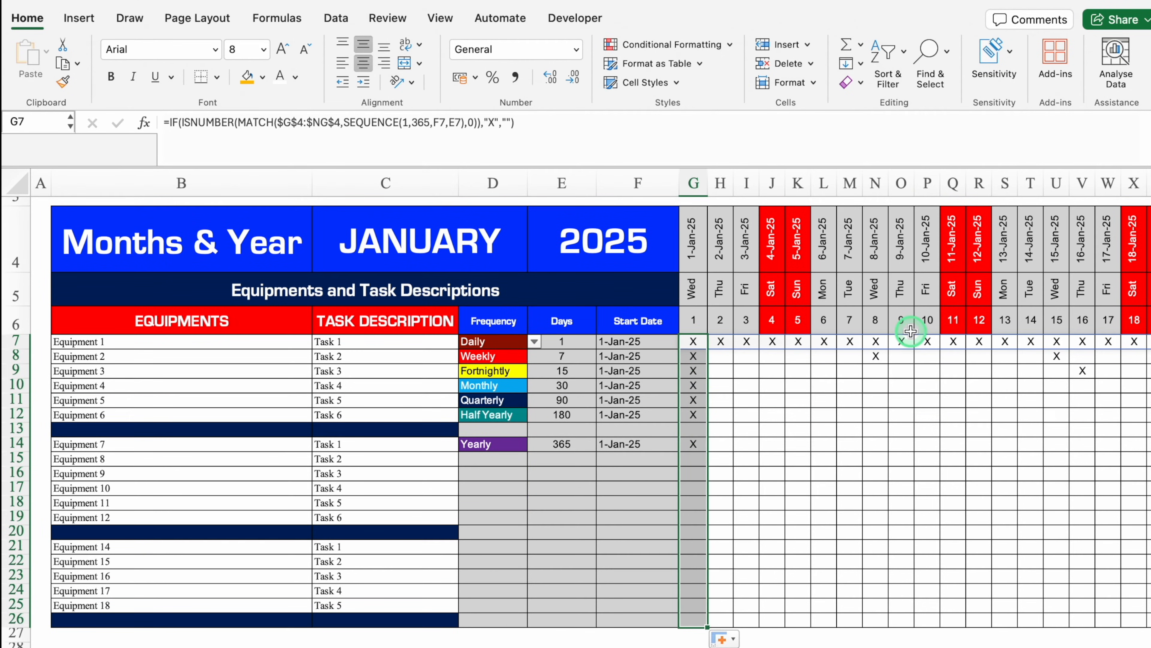
Start a Classic conditional formatting rule for G7:NG26 that uses a formula to determine which cells to format.
key(ctrl+shift+Right)
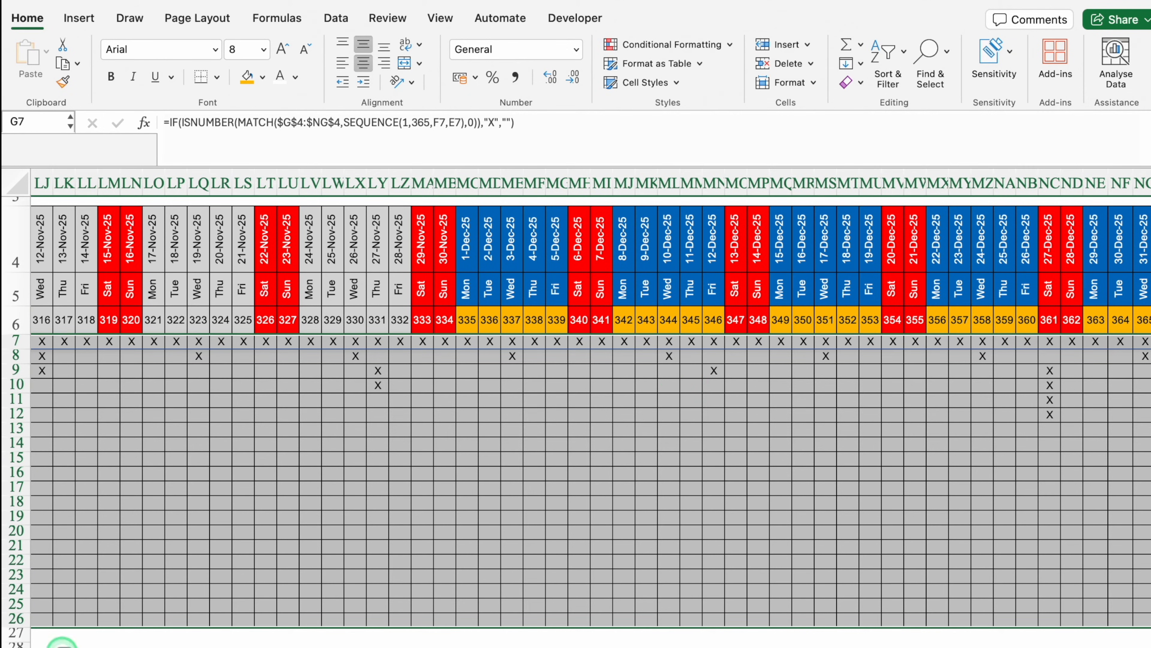
scroll(59, 647, left, 20)
scroll(52, 645, left, 20)
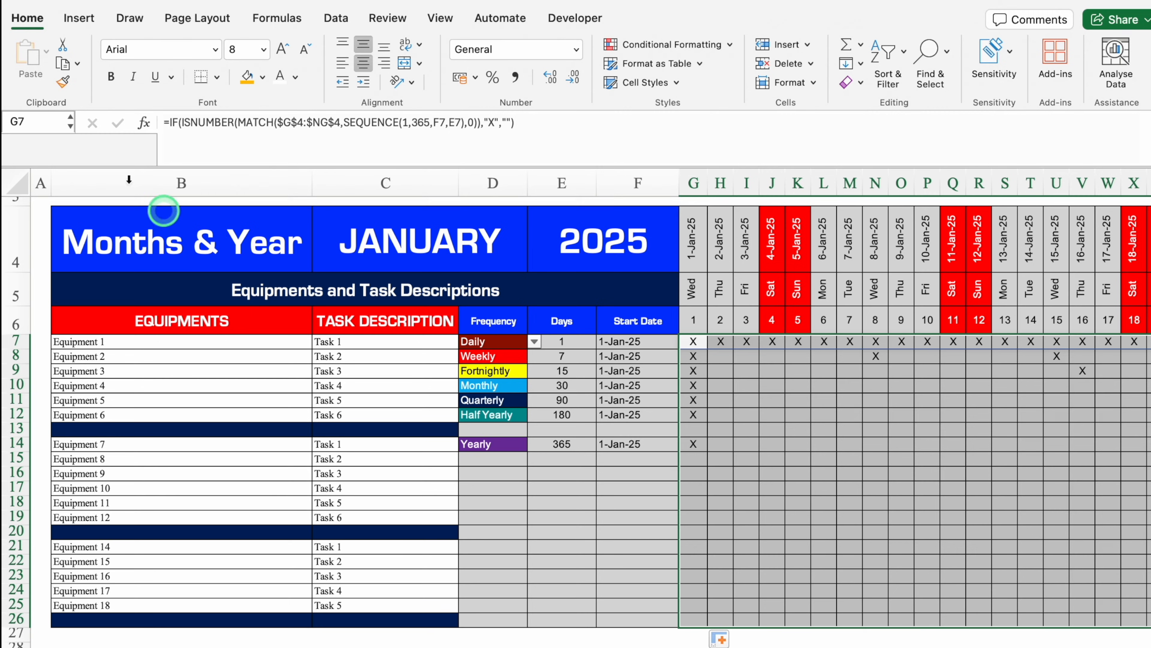
click(664, 45)
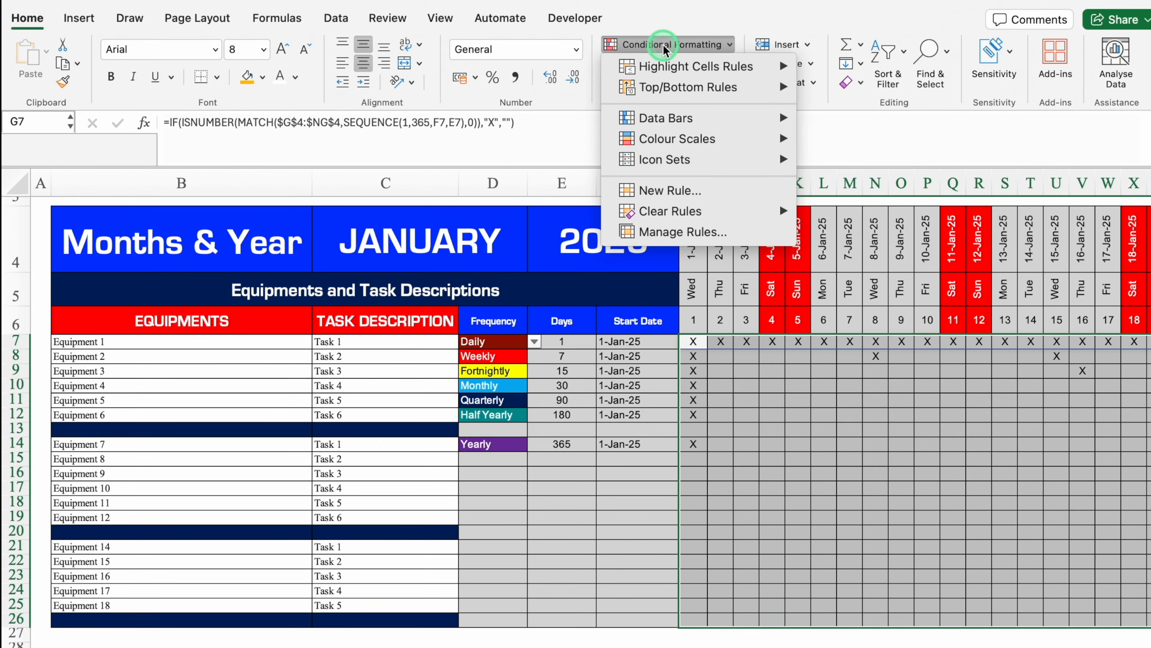
click(711, 190)
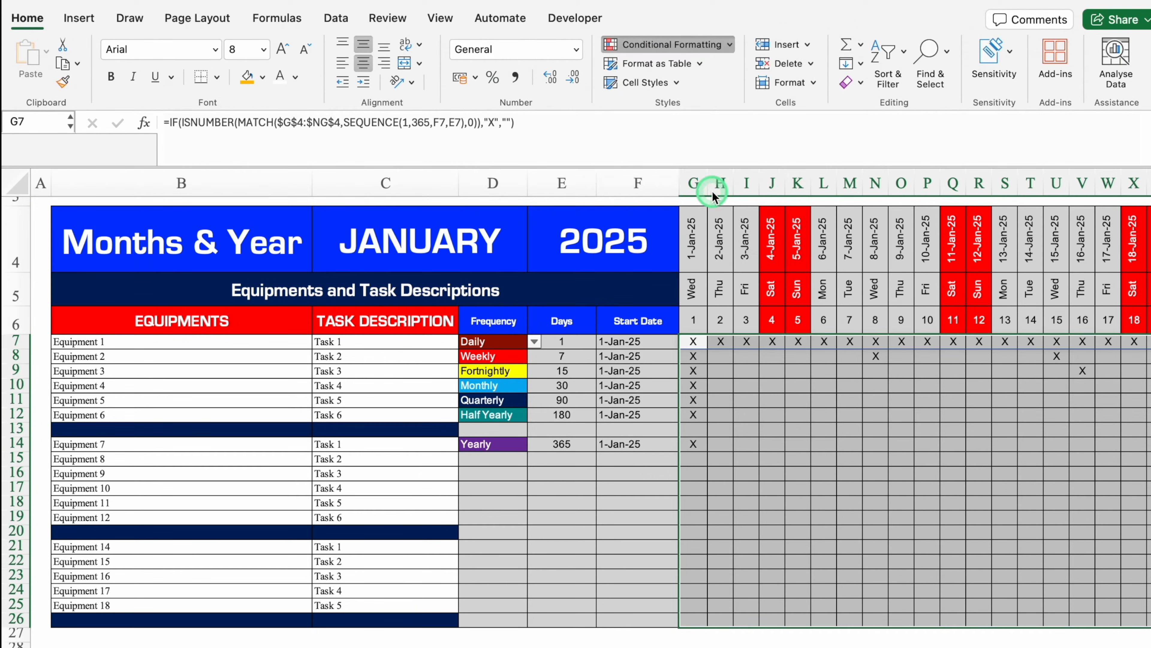
drag(583, 148, 551, 221)
drag(632, 191, 715, 246)
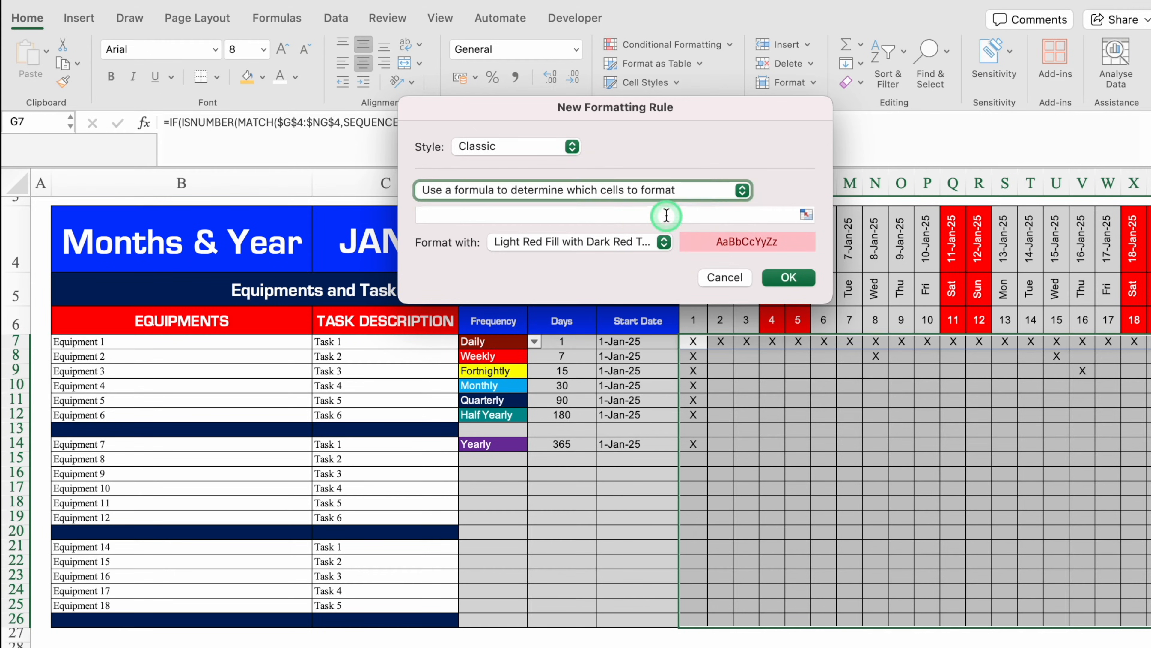
Set the rule's formula to =$D7="Daily", with only the column reference locked.
click(666, 215)
text(=)
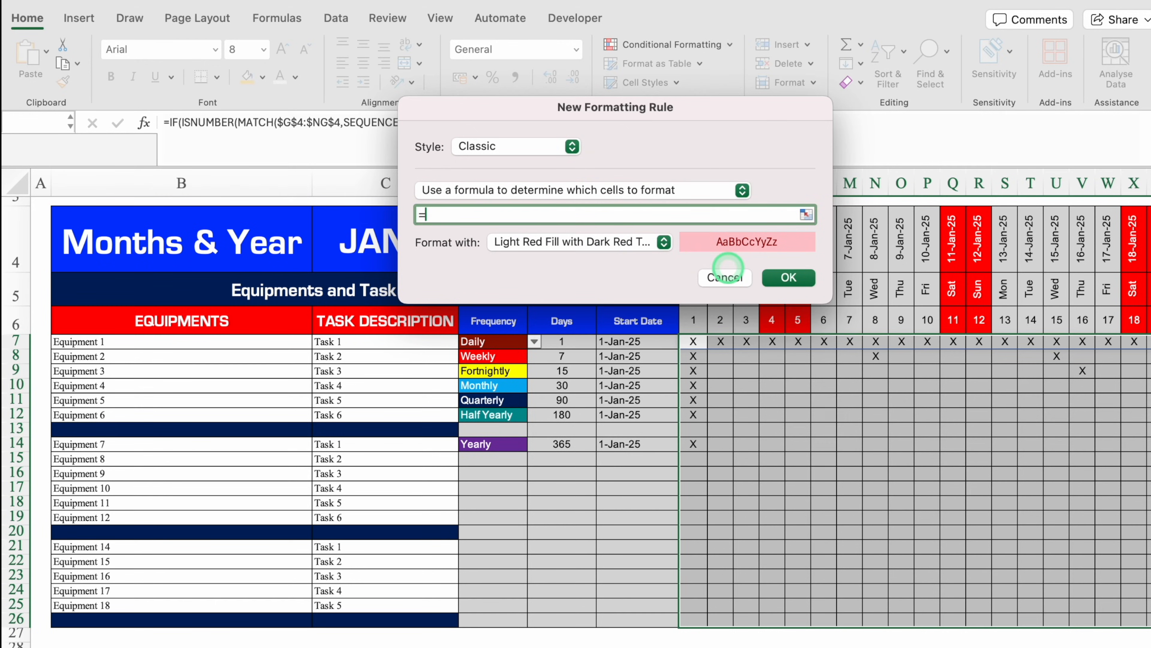
drag(669, 113, 950, 368)
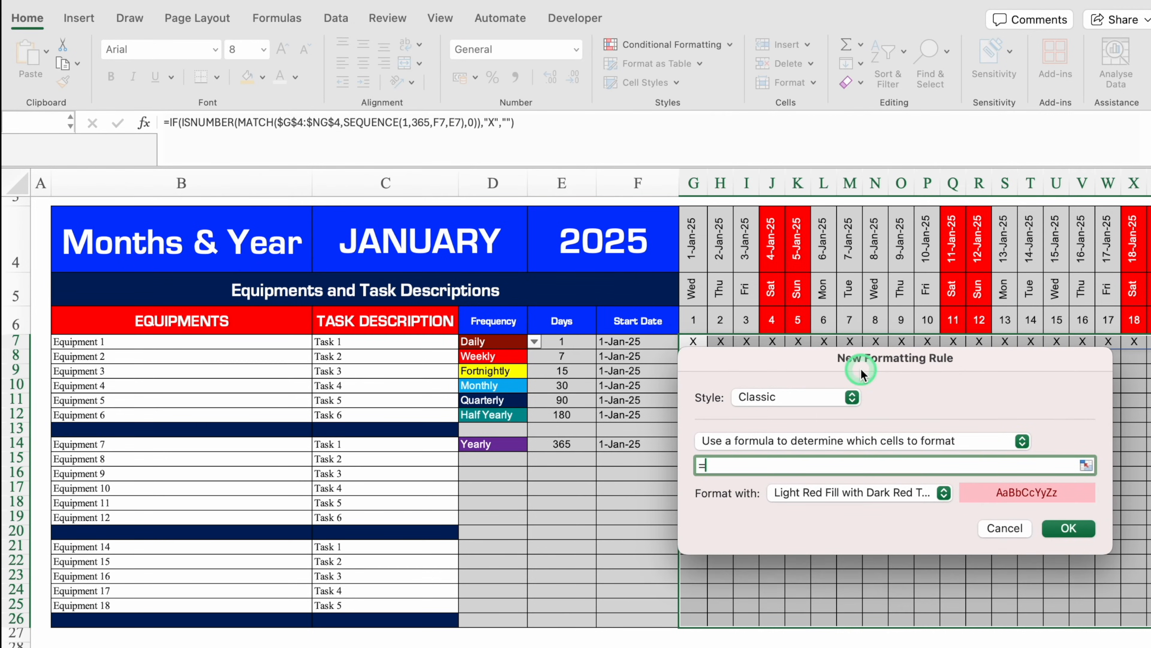
click(494, 342)
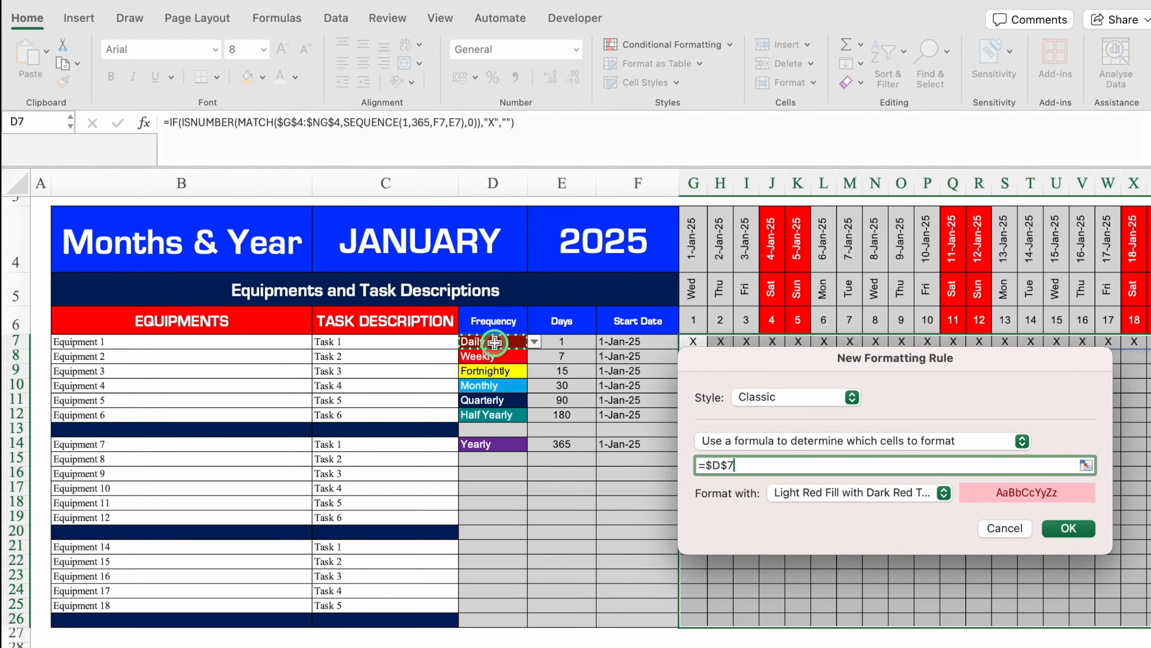
click(730, 465)
key(BackSpace)
click(742, 466)
text(="Daily)
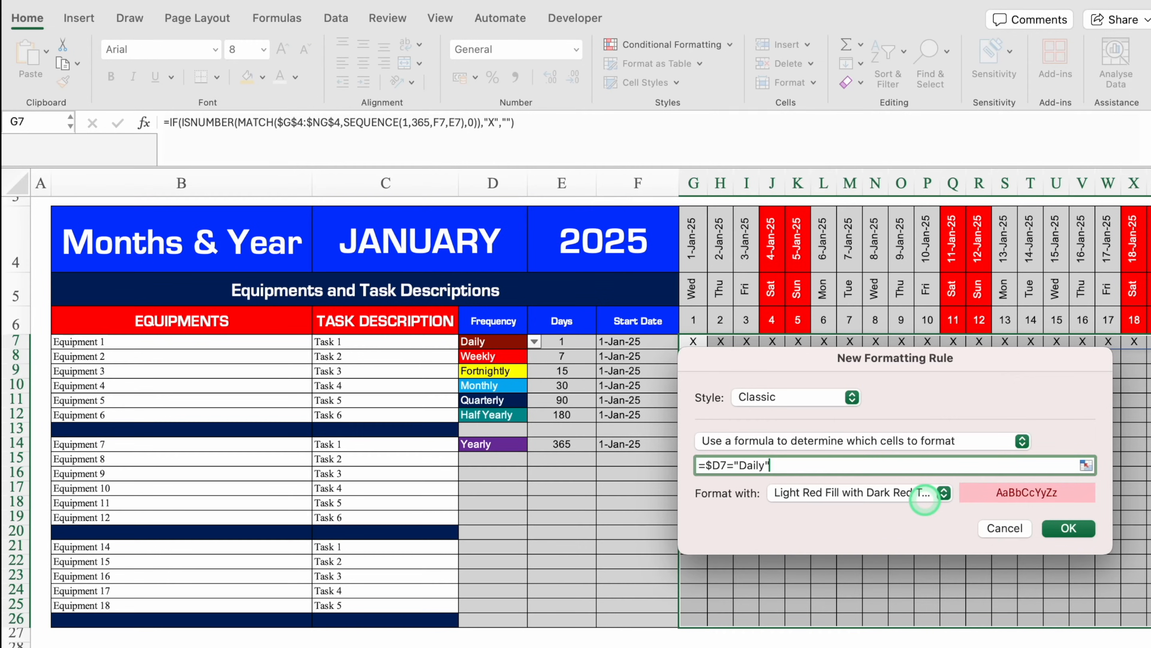
Give the Daily rule a customised format with dark red fill and white font, and apply it.
drag(1004, 362, 971, 174)
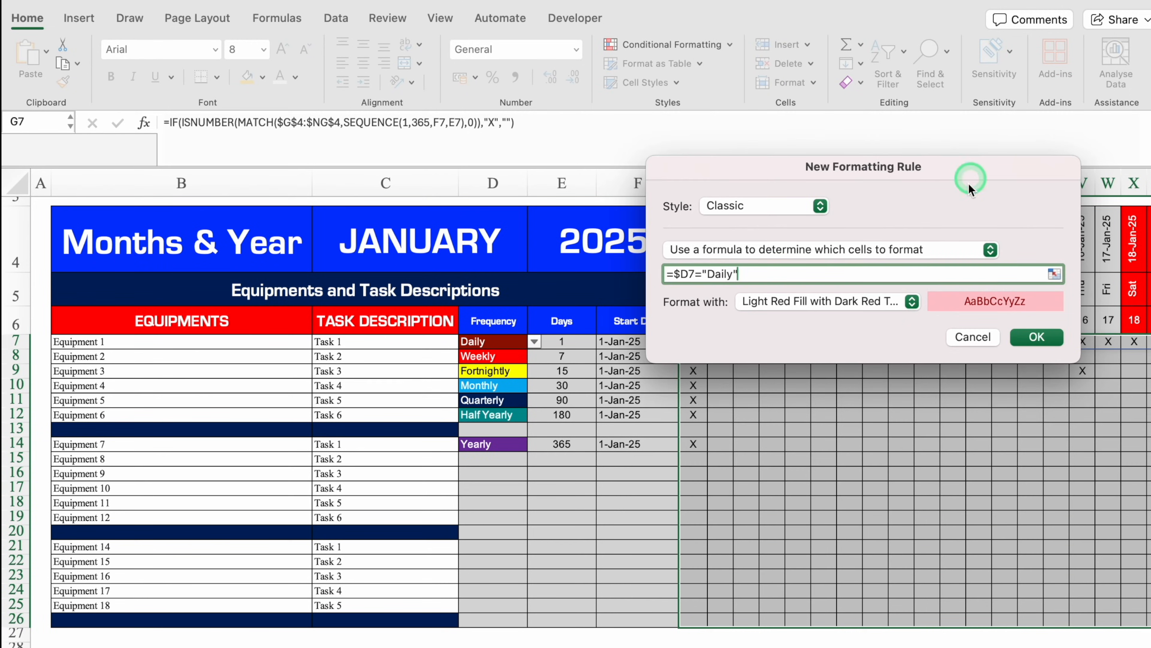
click(914, 301)
click(839, 414)
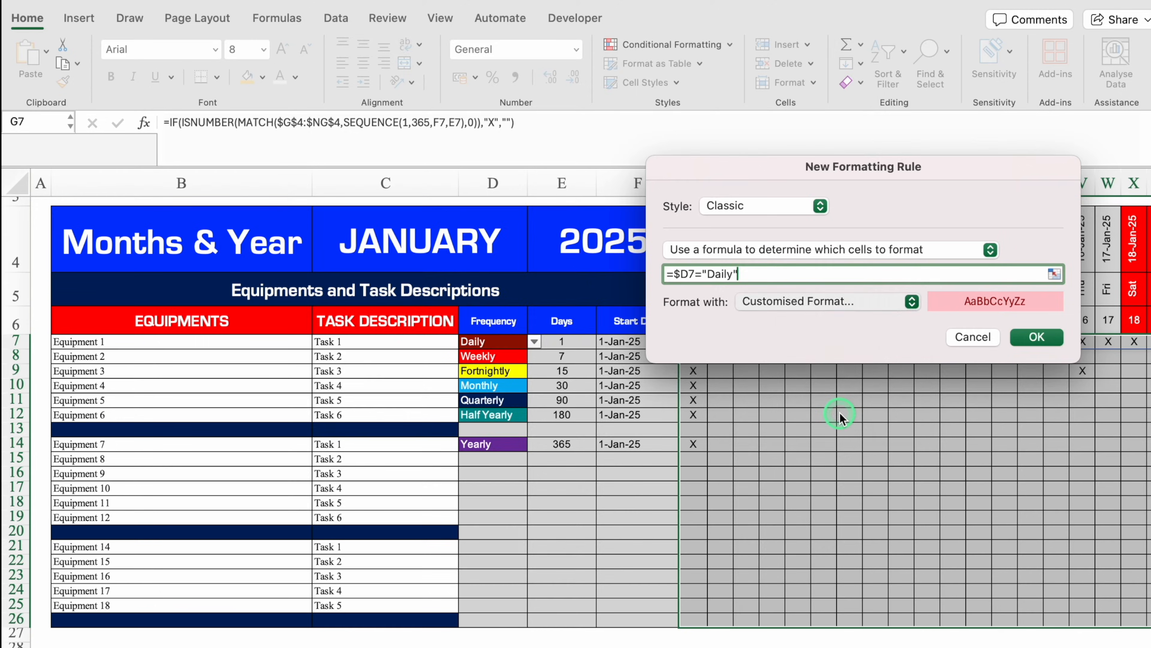
click(663, 70)
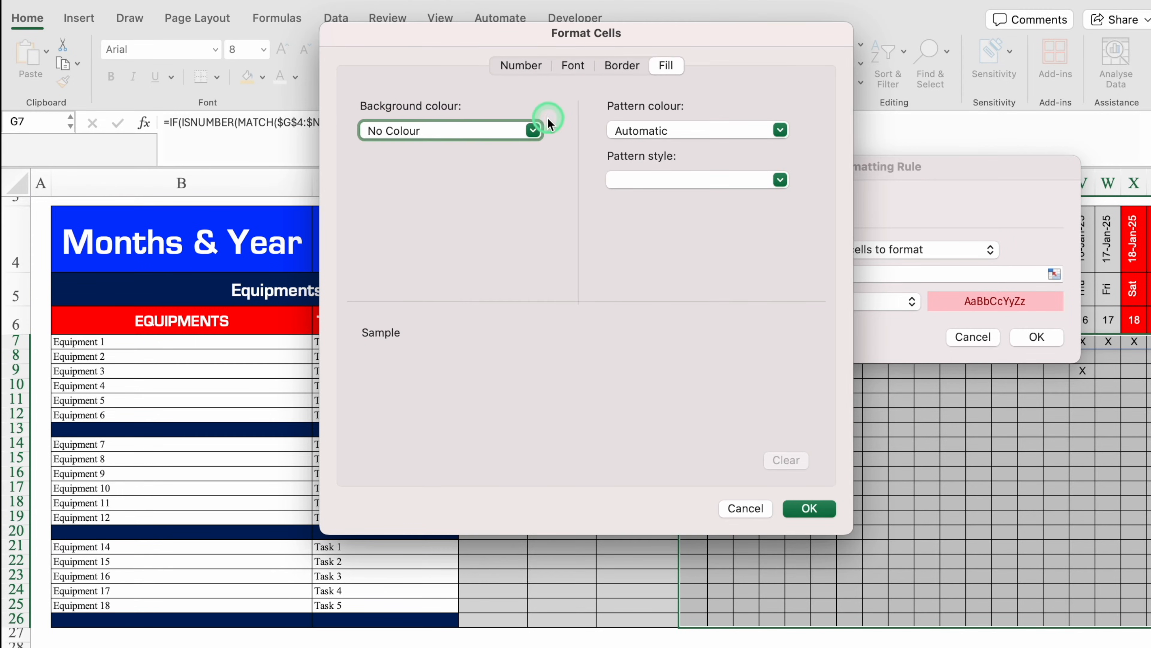
click(535, 128)
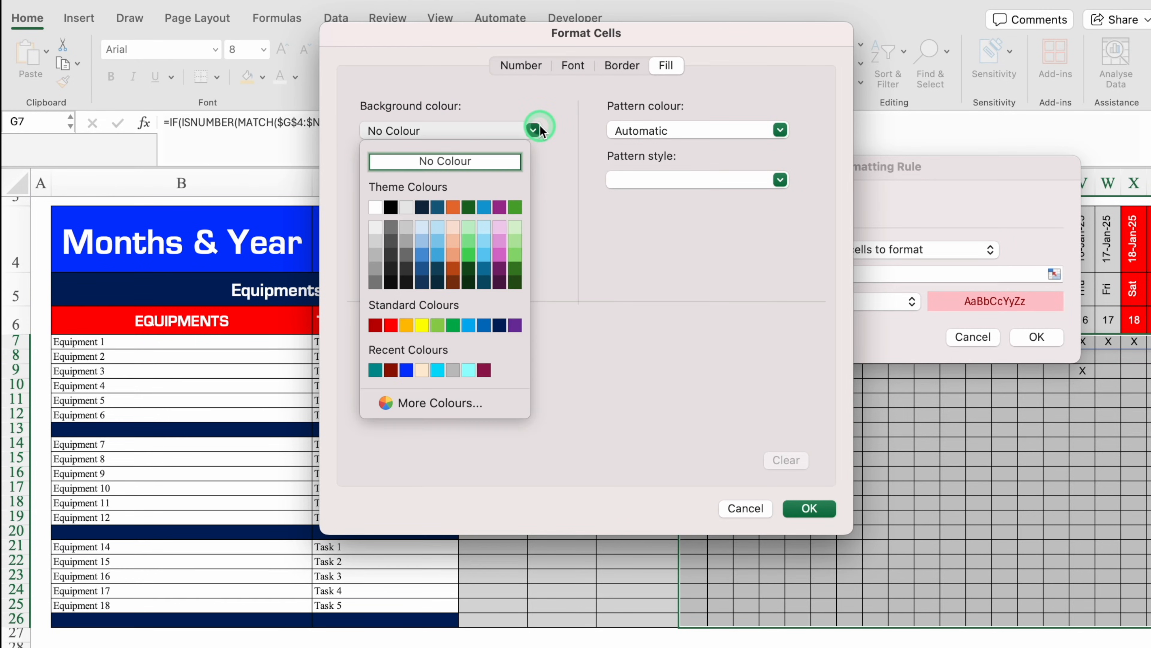
click(392, 368)
click(569, 68)
click(656, 259)
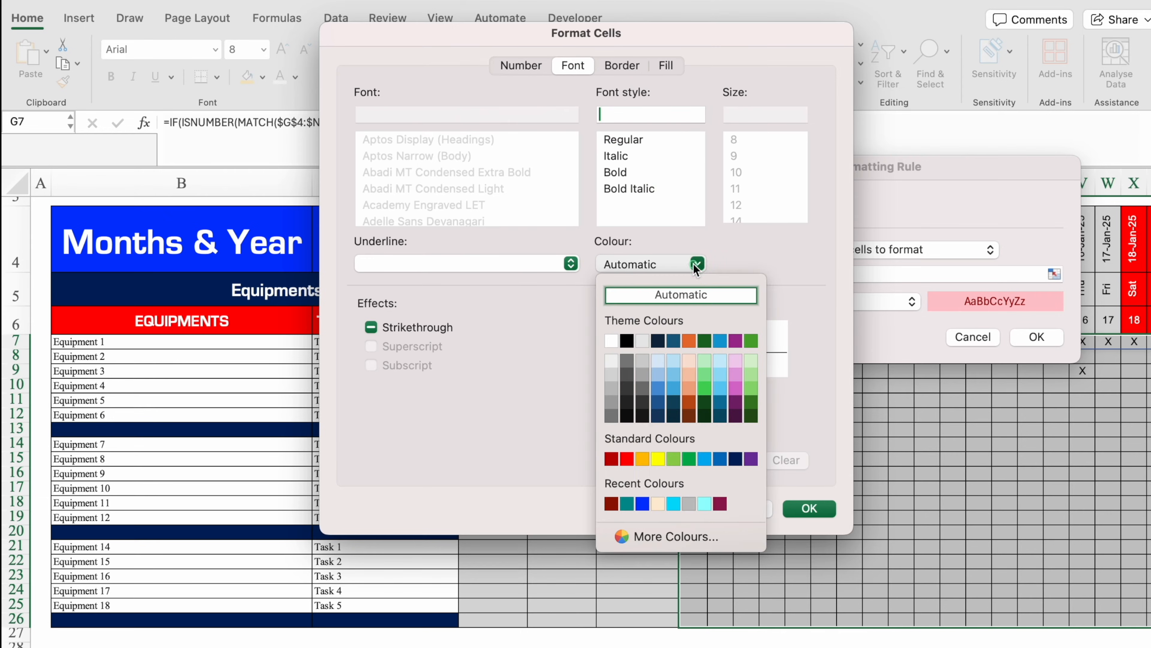
click(612, 340)
click(809, 508)
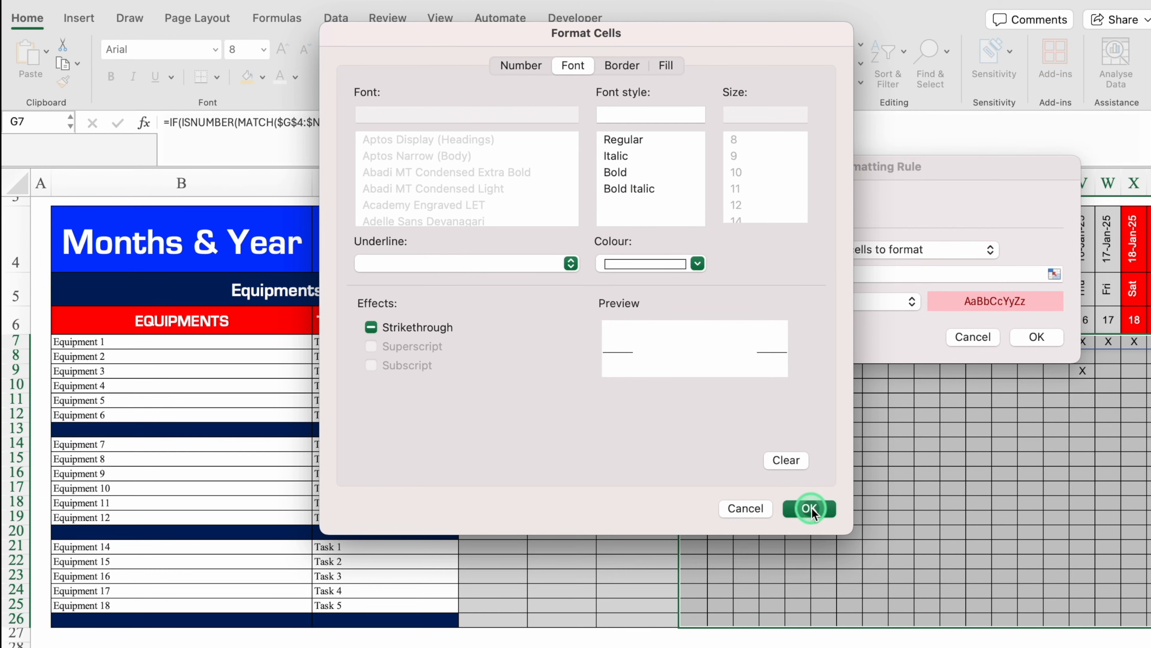
click(1039, 336)
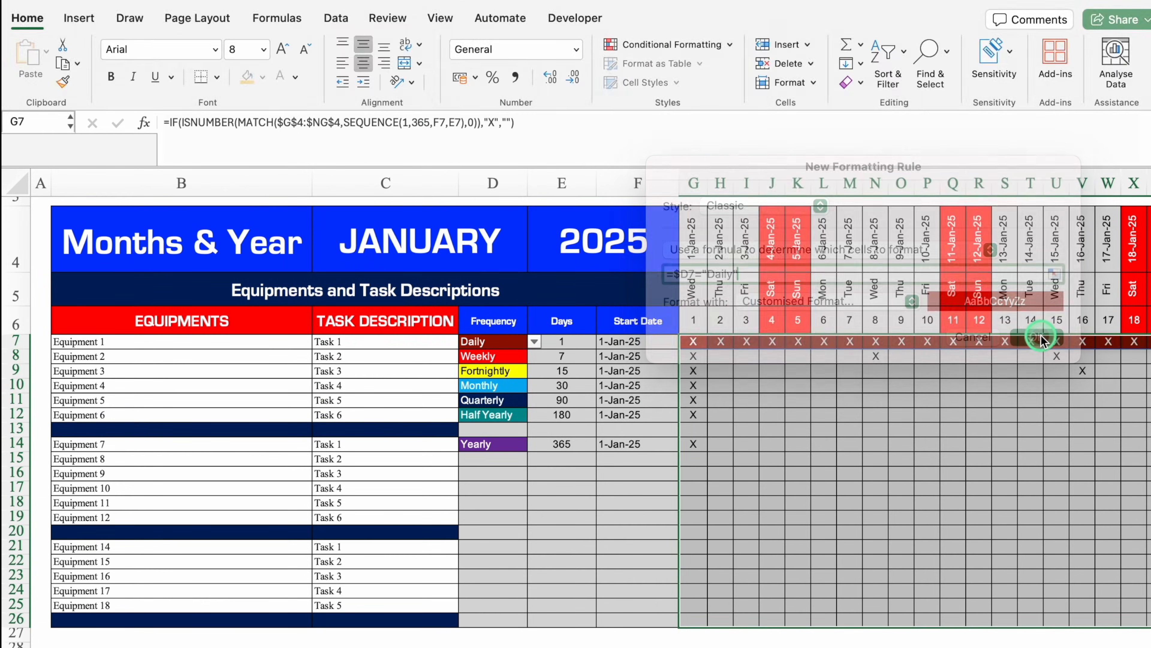
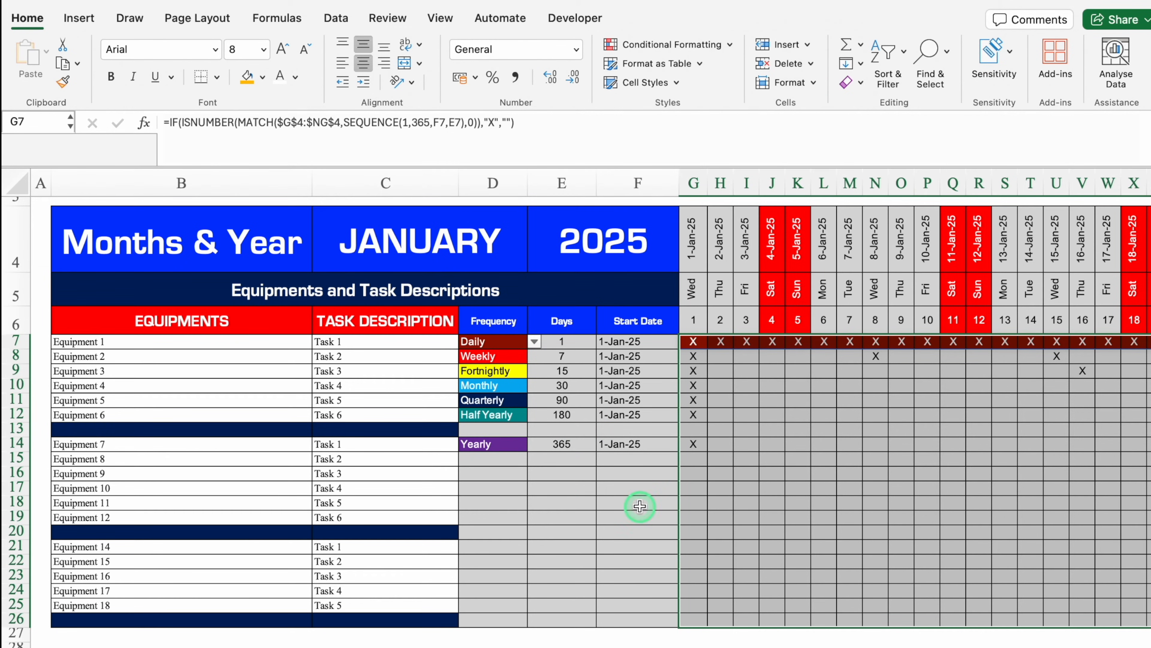
Start another Classic conditional formatting rule for G7:NG26 that uses a formula to determine which cells to format.
click(647, 45)
click(666, 190)
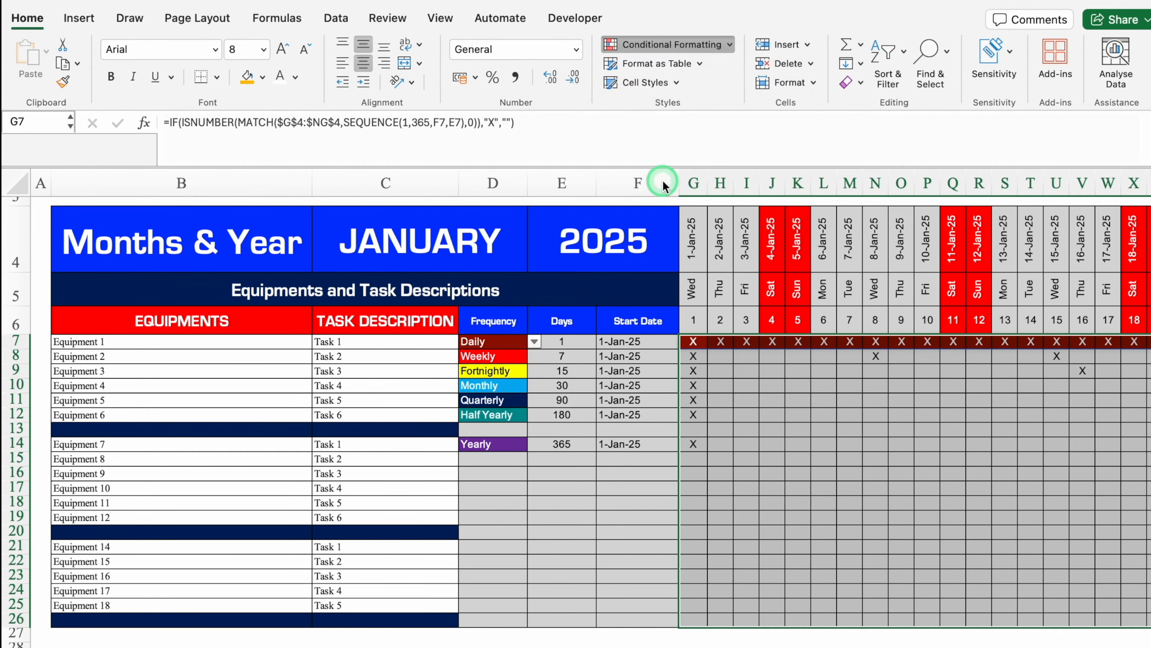
click(581, 146)
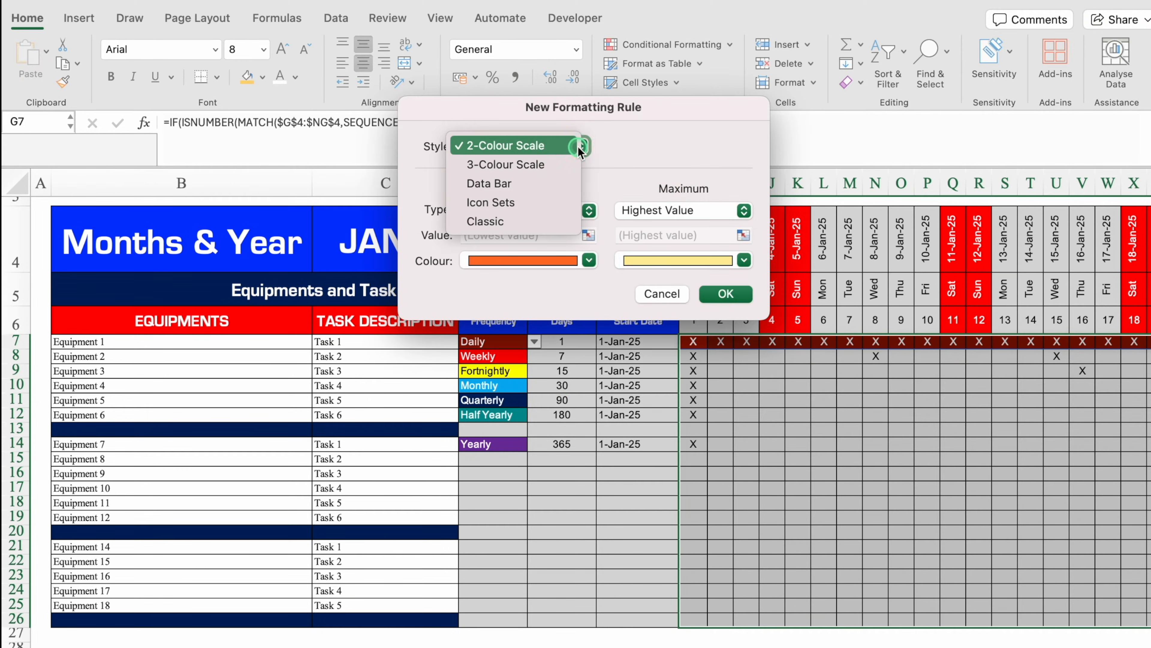
click(504, 221)
drag(610, 189, 707, 245)
click(649, 215)
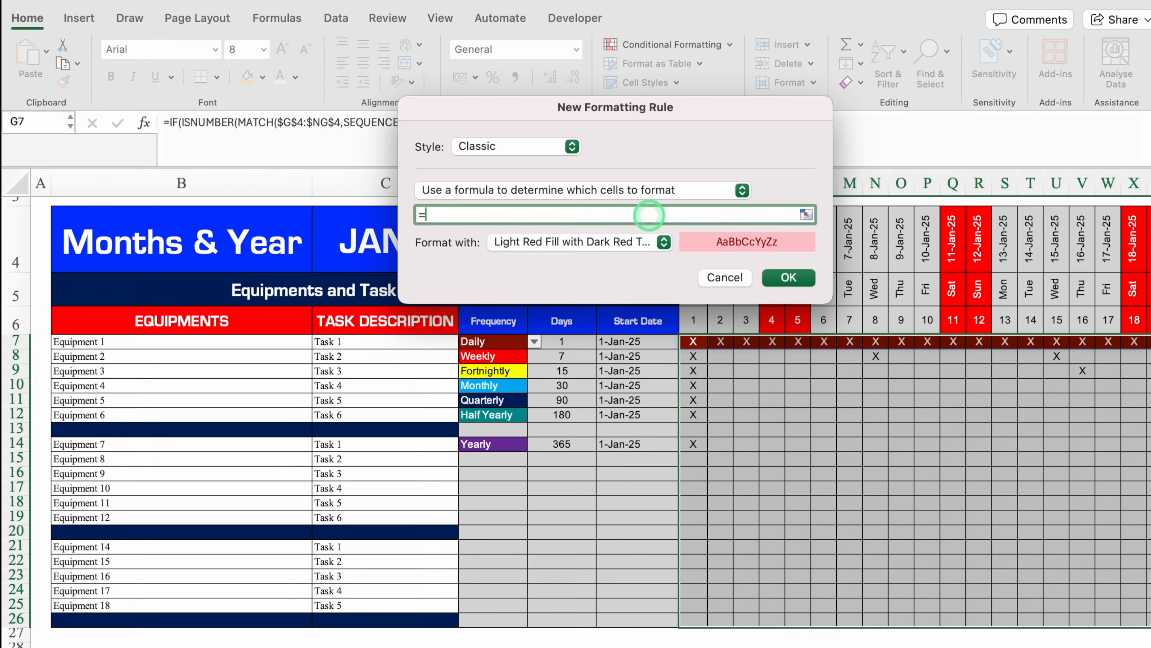
Set the rule's formula to =$D7="Weekly", with only the column reference locked.
click(493, 343)
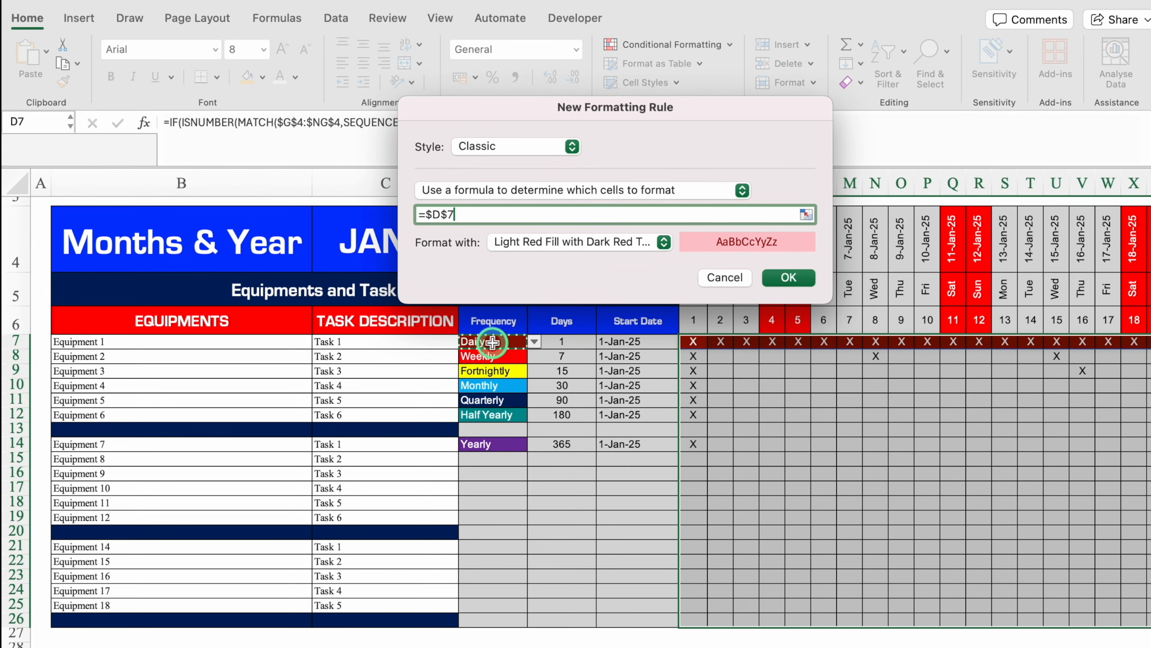
key(Left)
key(BackSpace)
click(471, 211)
text(=)
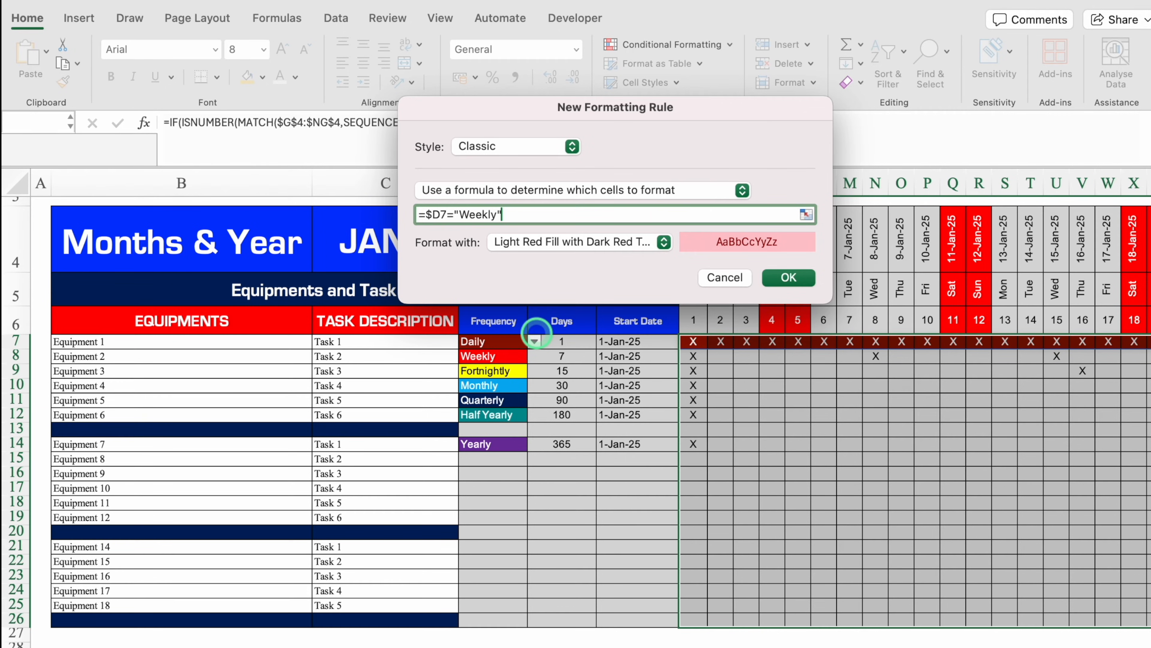
Give the Weekly rule a customised format with red fill and white font, apply it, and deselect the schedule range.
click(664, 243)
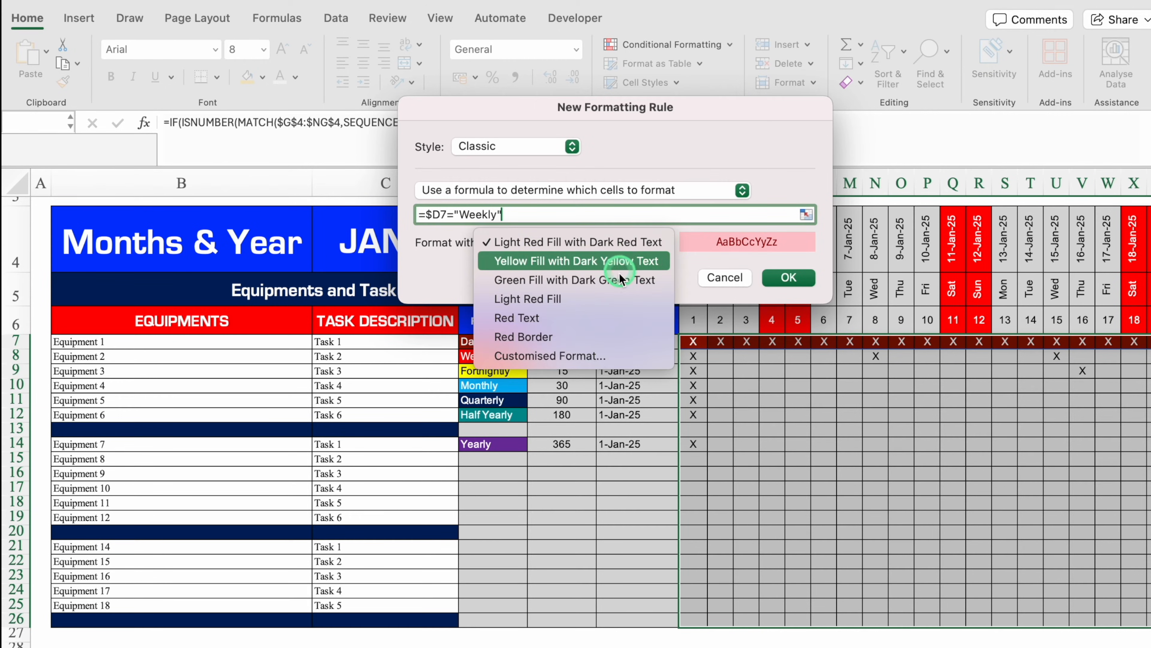
click(614, 357)
click(667, 68)
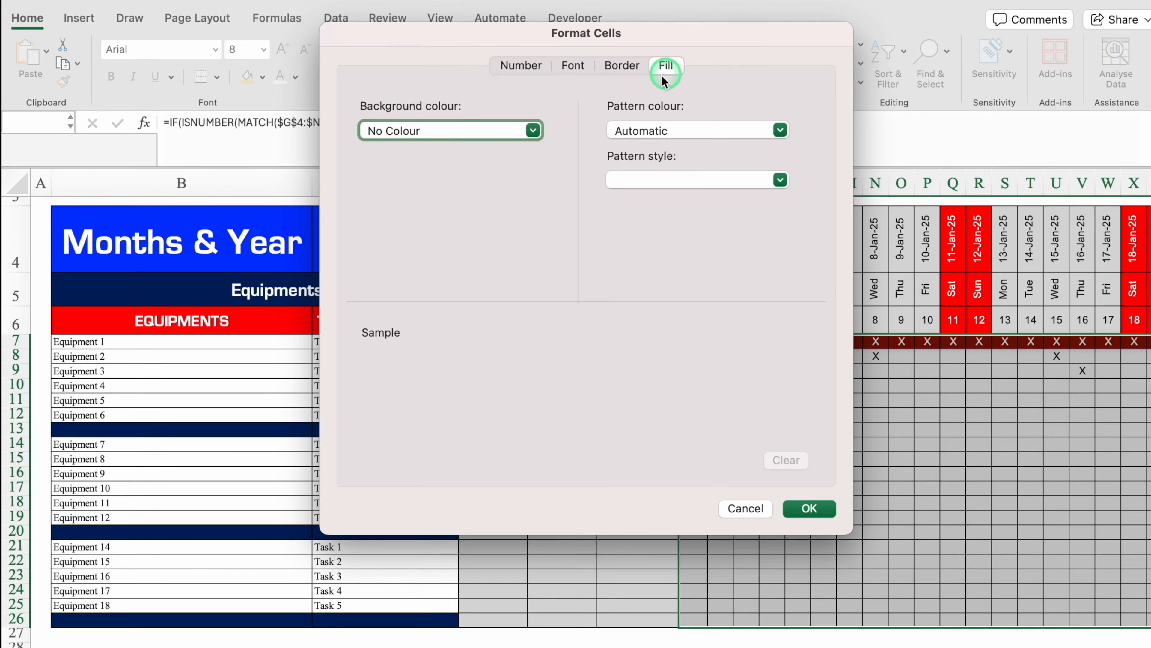
click(534, 131)
click(390, 322)
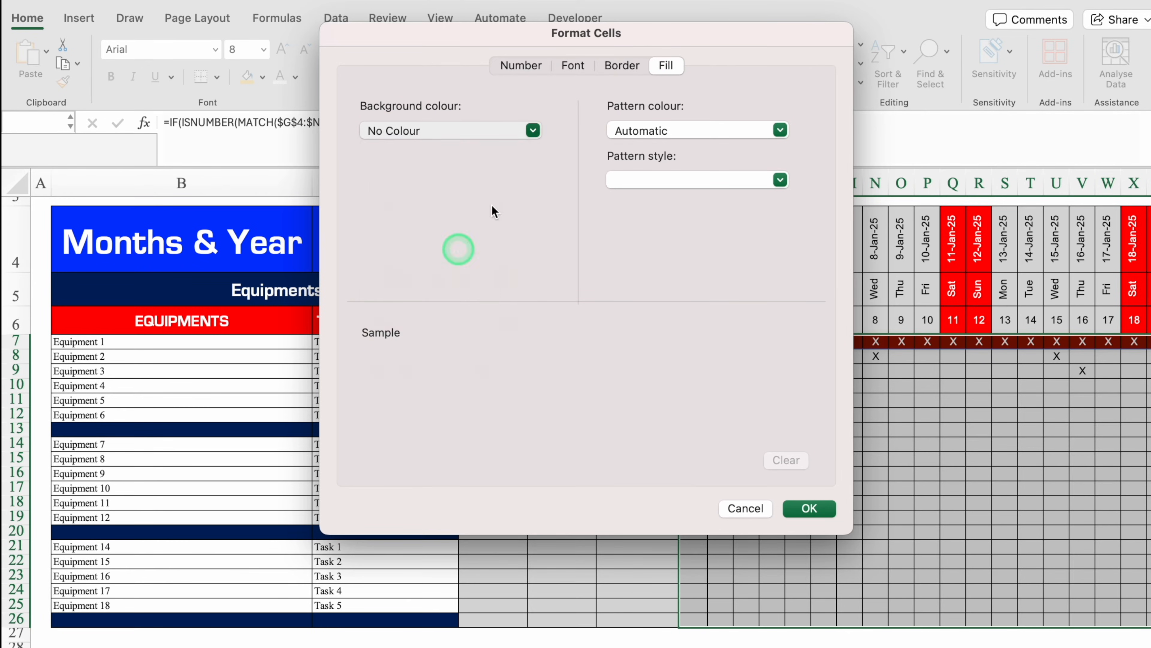
click(566, 66)
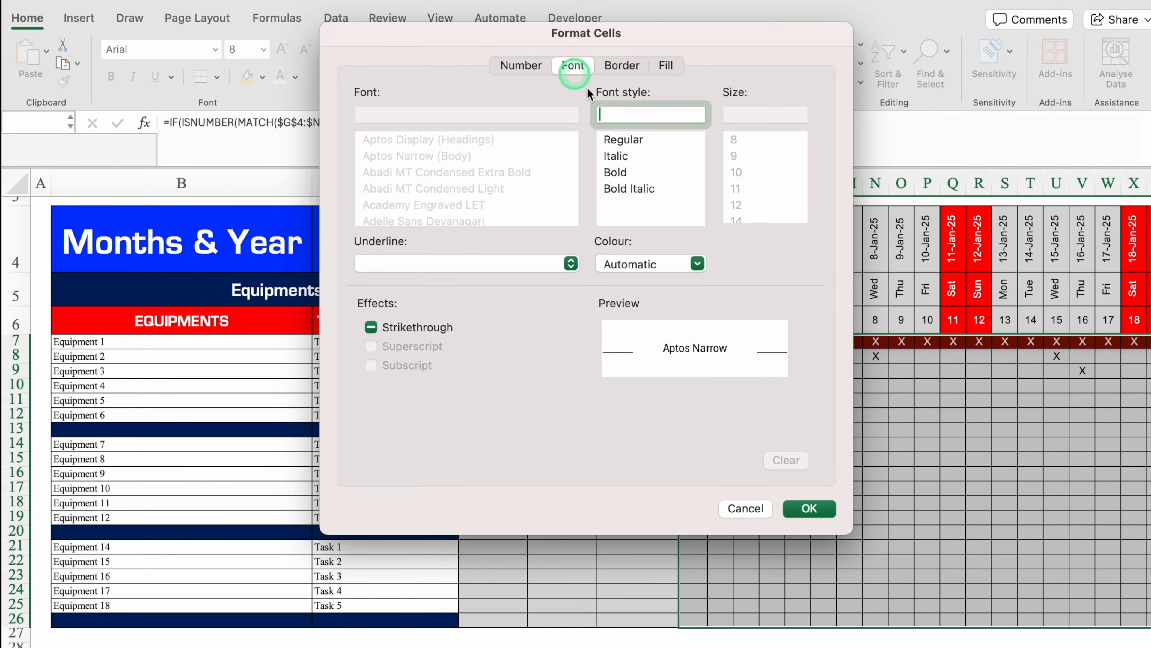
click(698, 268)
click(608, 334)
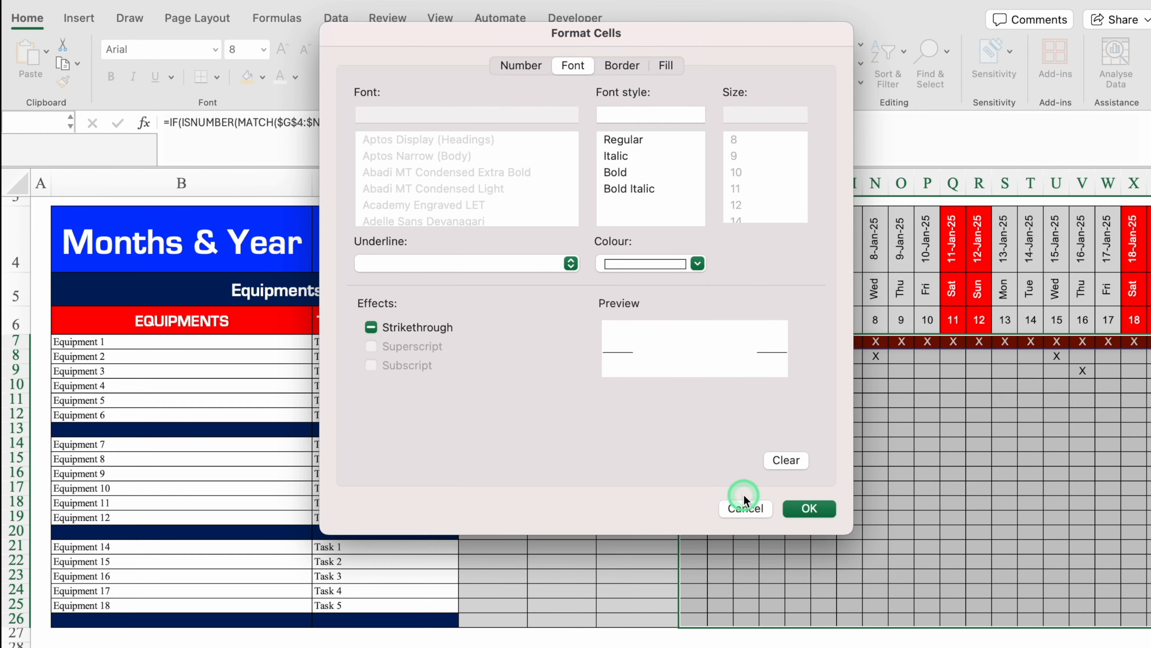
click(822, 501)
click(789, 275)
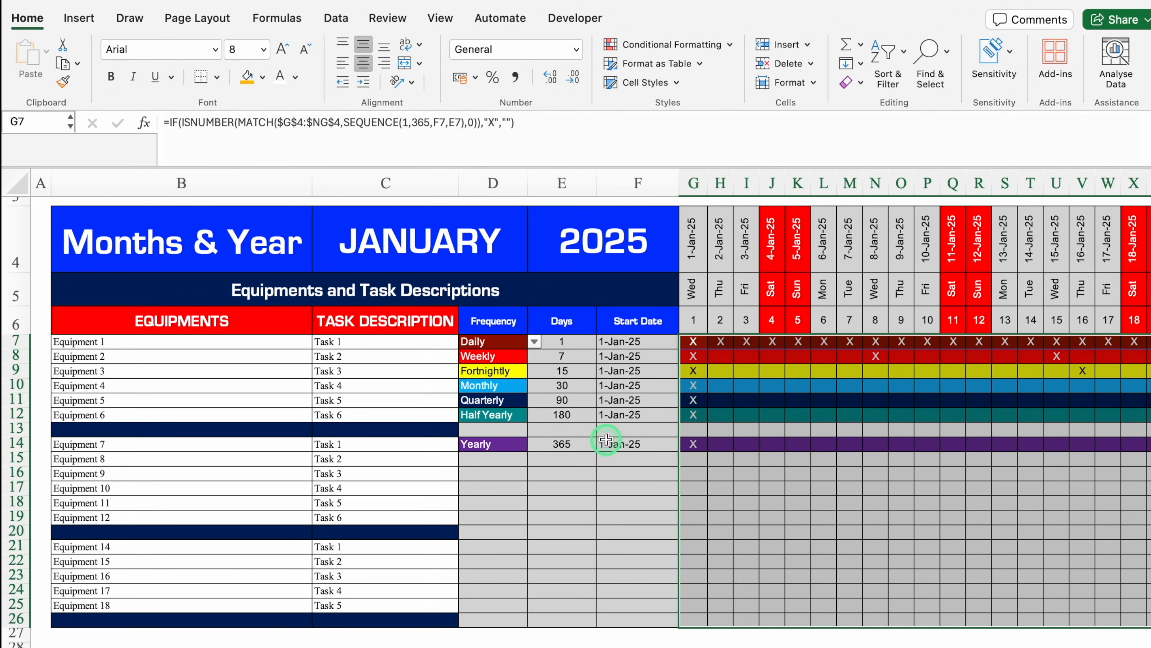
click(716, 474)
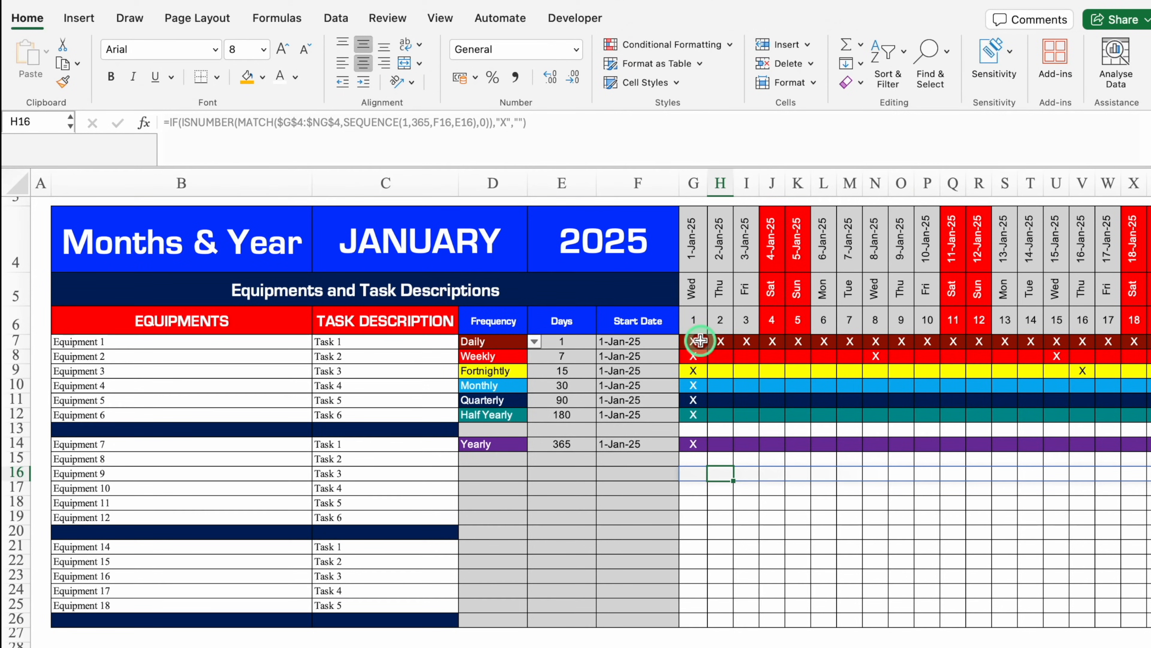
Create an Equal To highlight rule for G7:NG26 with "" as the comparison value.
drag(700, 340, 701, 625)
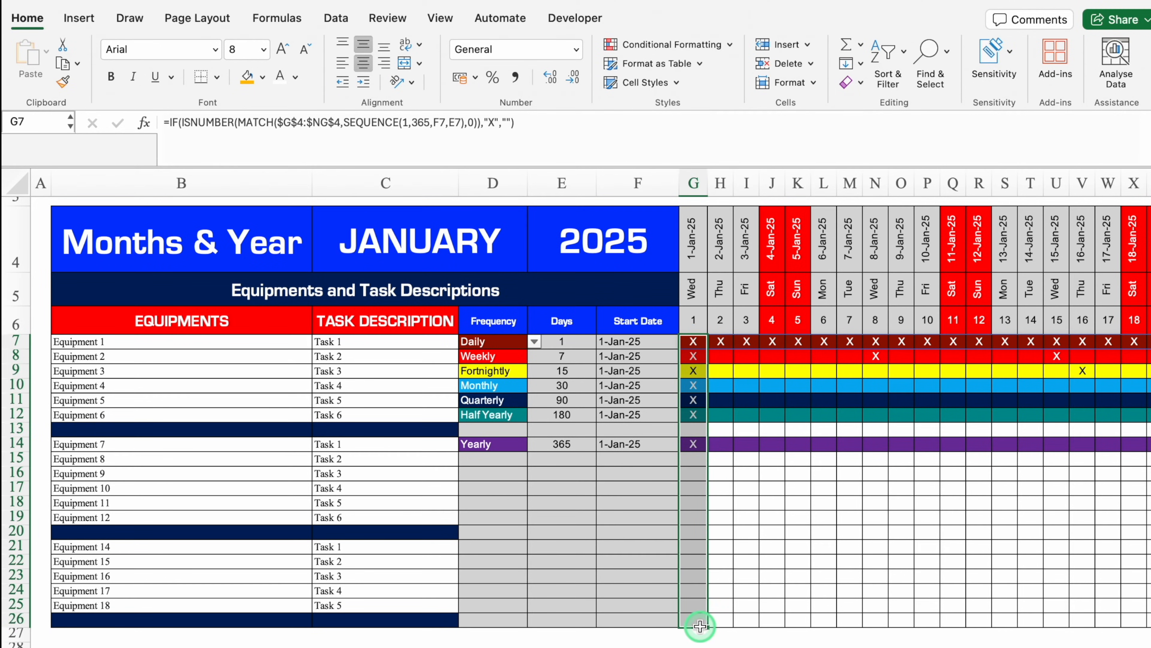
key(ctrl+shift+Right)
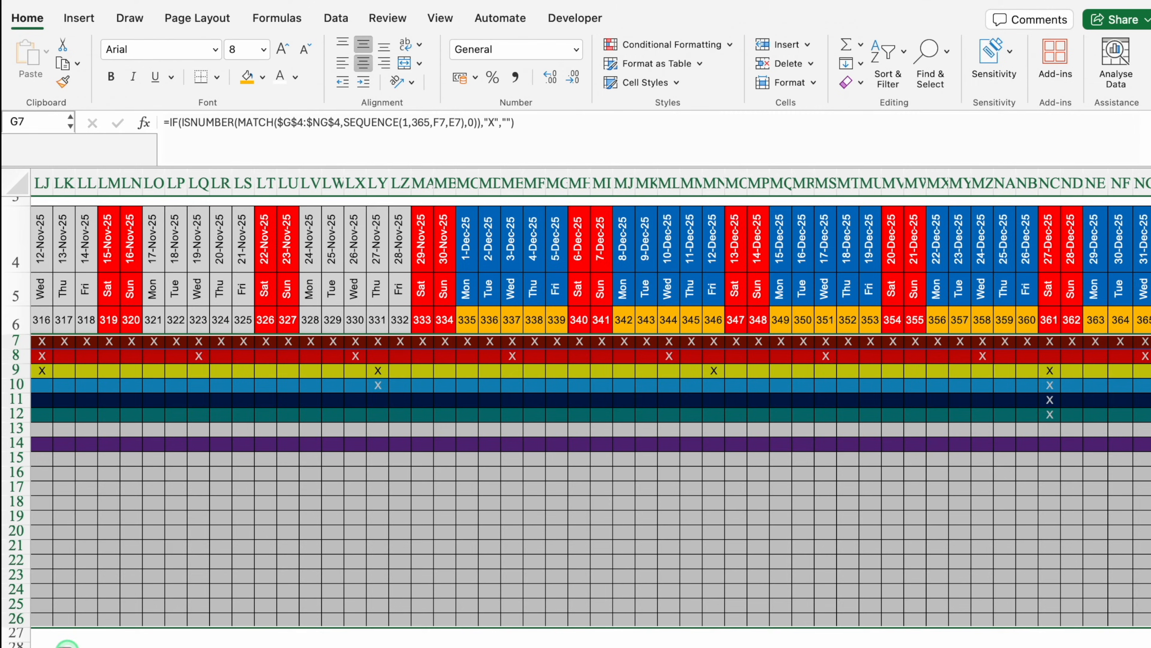
scroll(57, 646, left, 20)
scroll(58, 646, left, 20)
scroll(53, 647, left, 20)
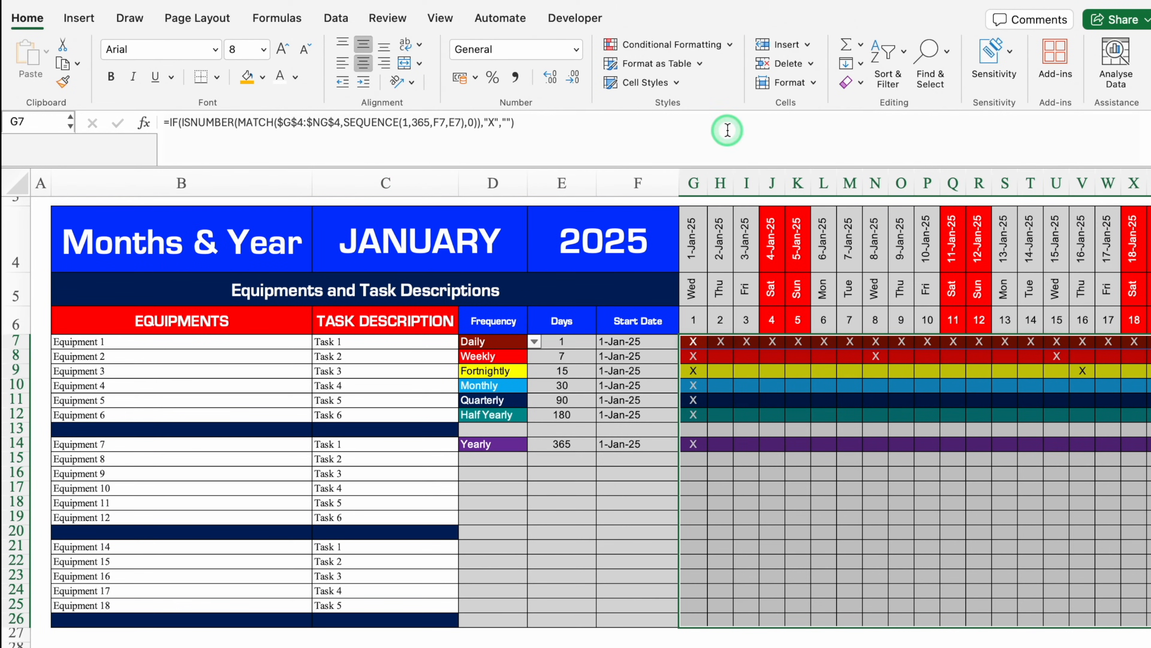
click(670, 44)
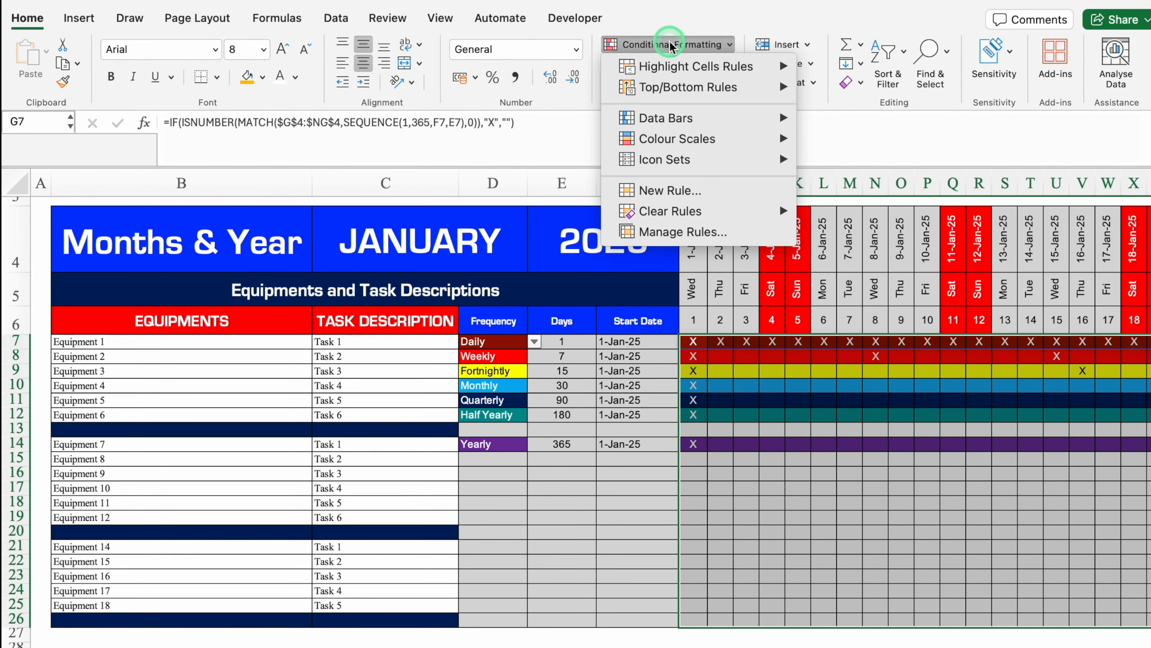
click(726, 67)
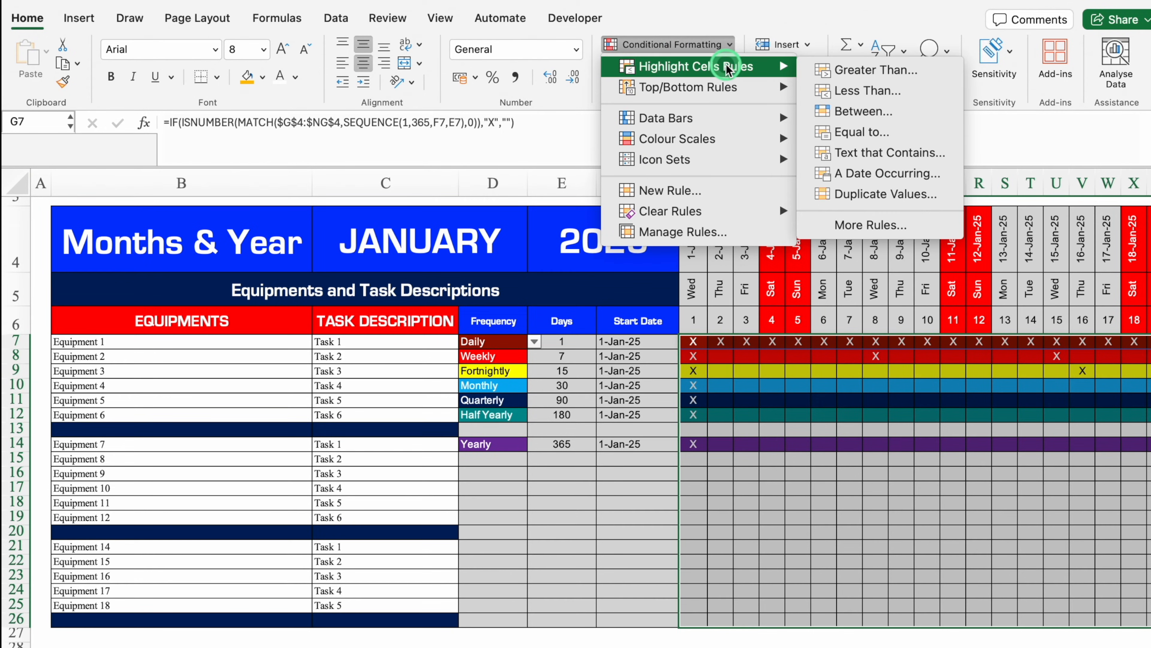
click(863, 133)
click(698, 212)
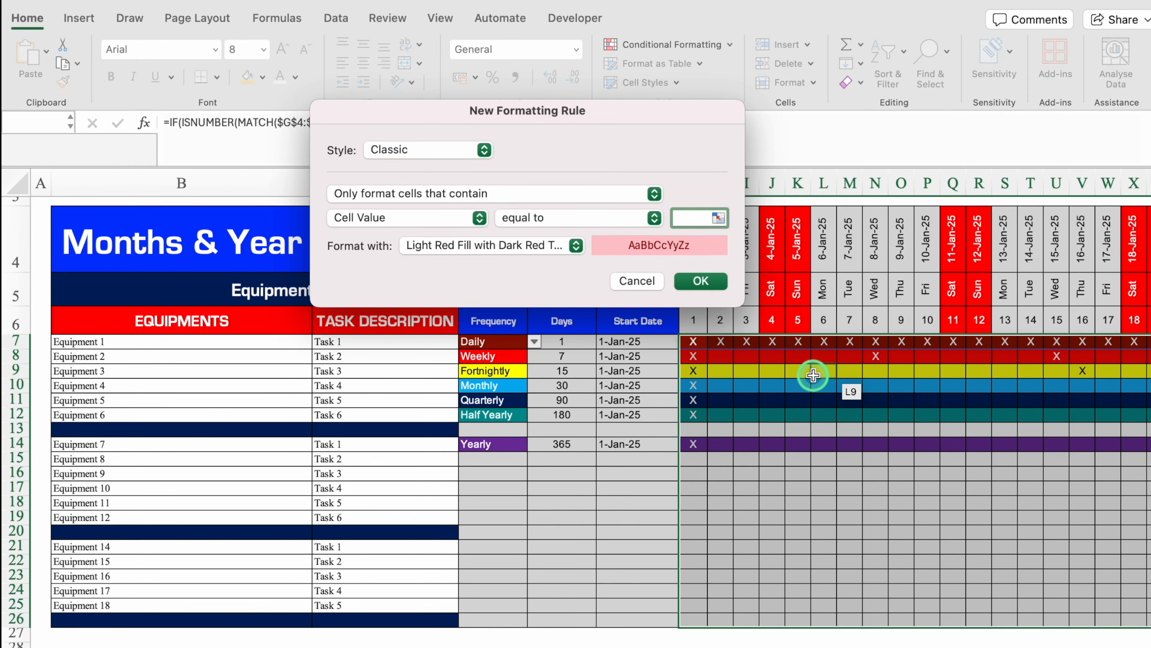
text(")
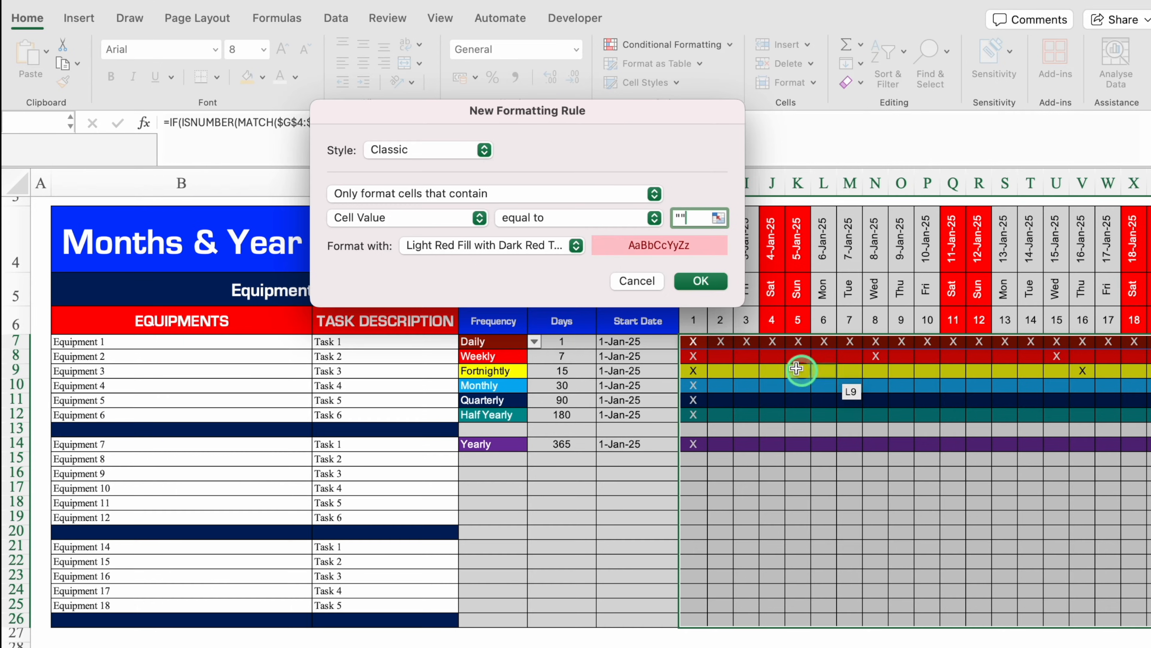
Give the blank-cell rule a customised format with white fill and white font, and apply it.
click(575, 245)
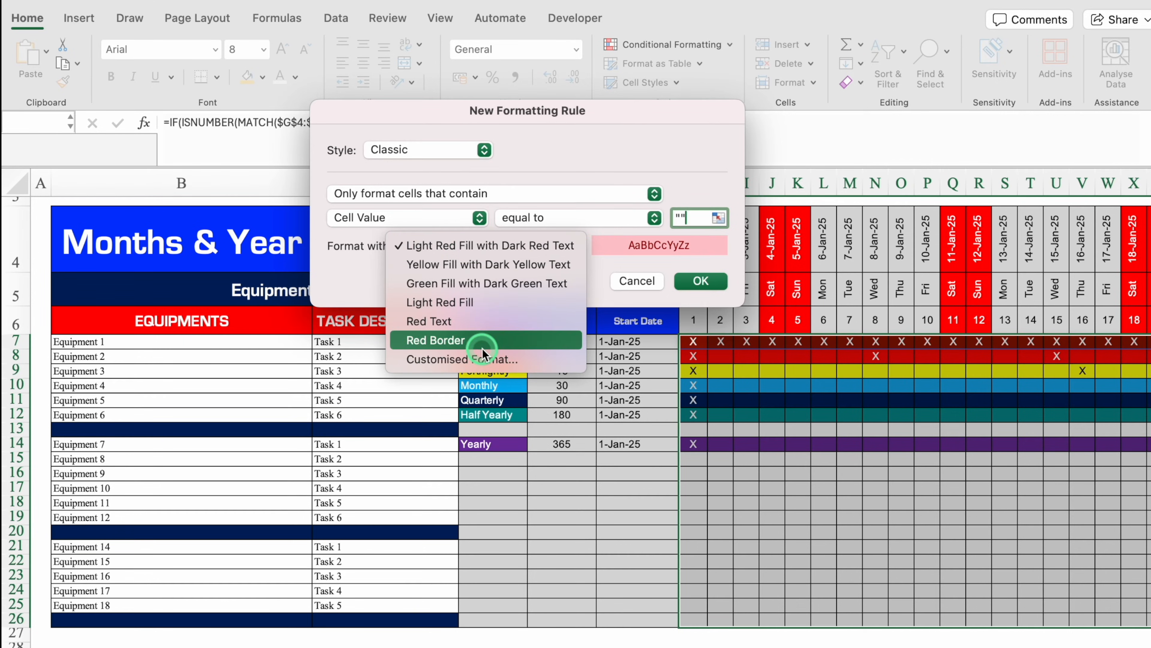
click(485, 360)
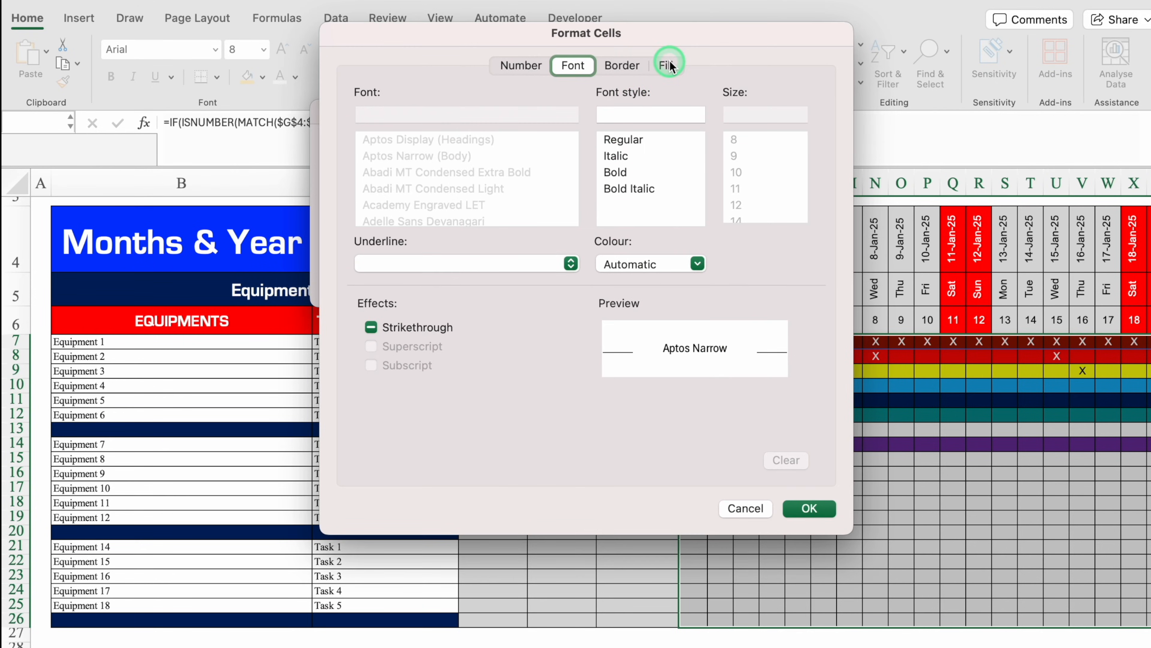
click(669, 65)
click(533, 129)
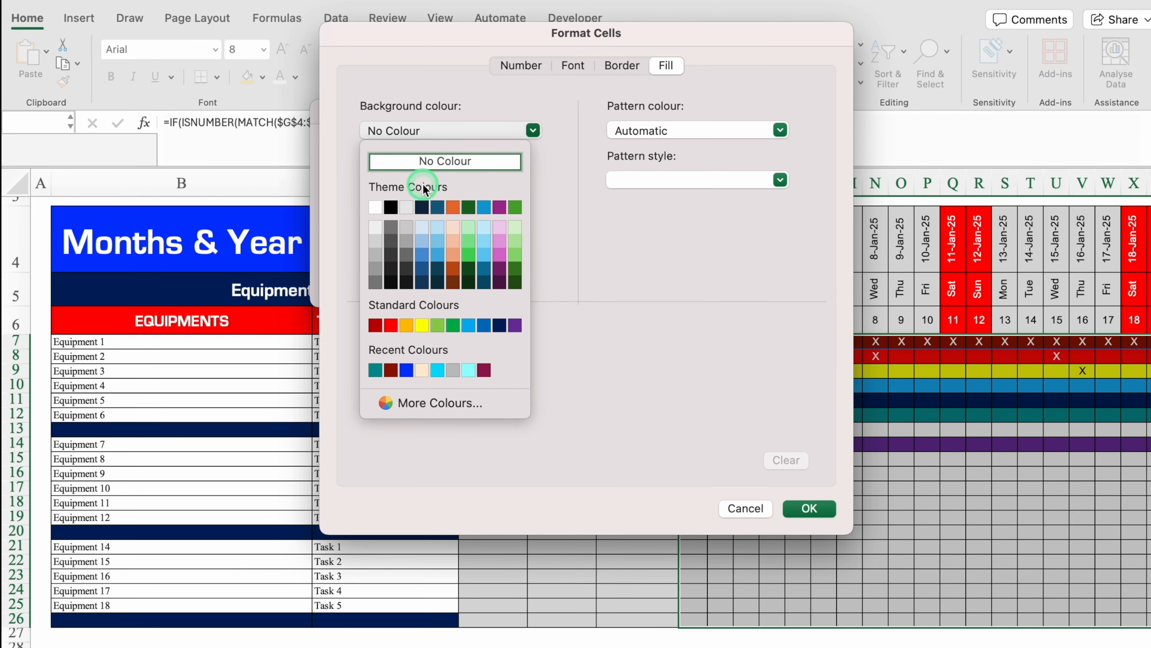
click(375, 207)
click(575, 65)
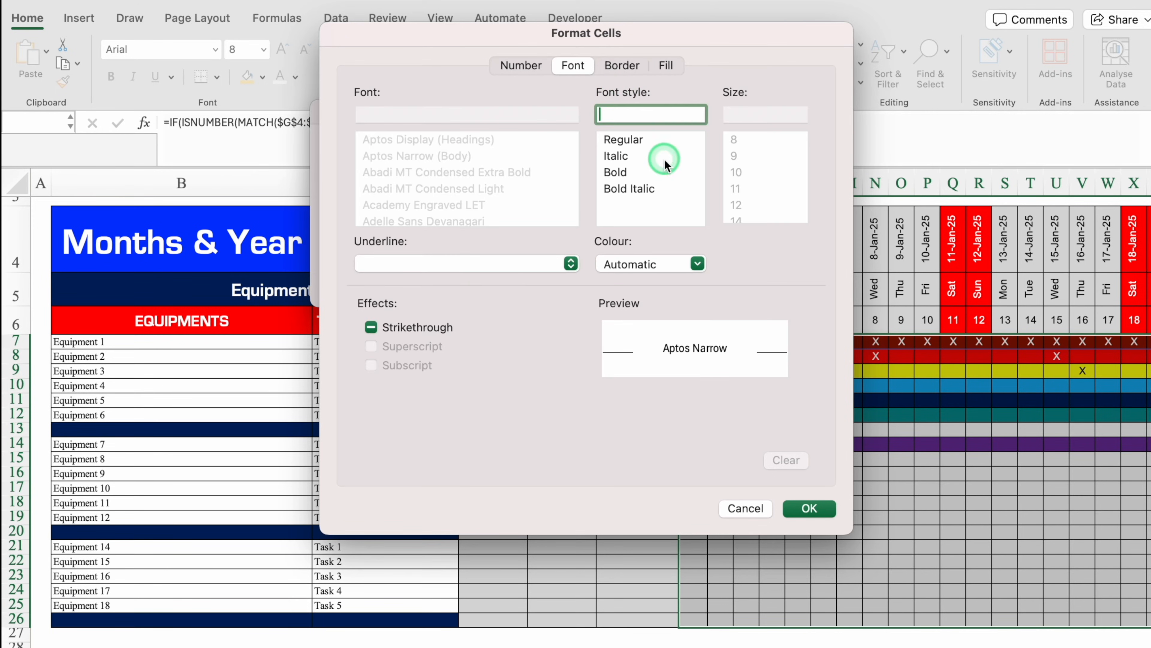
click(698, 263)
click(614, 338)
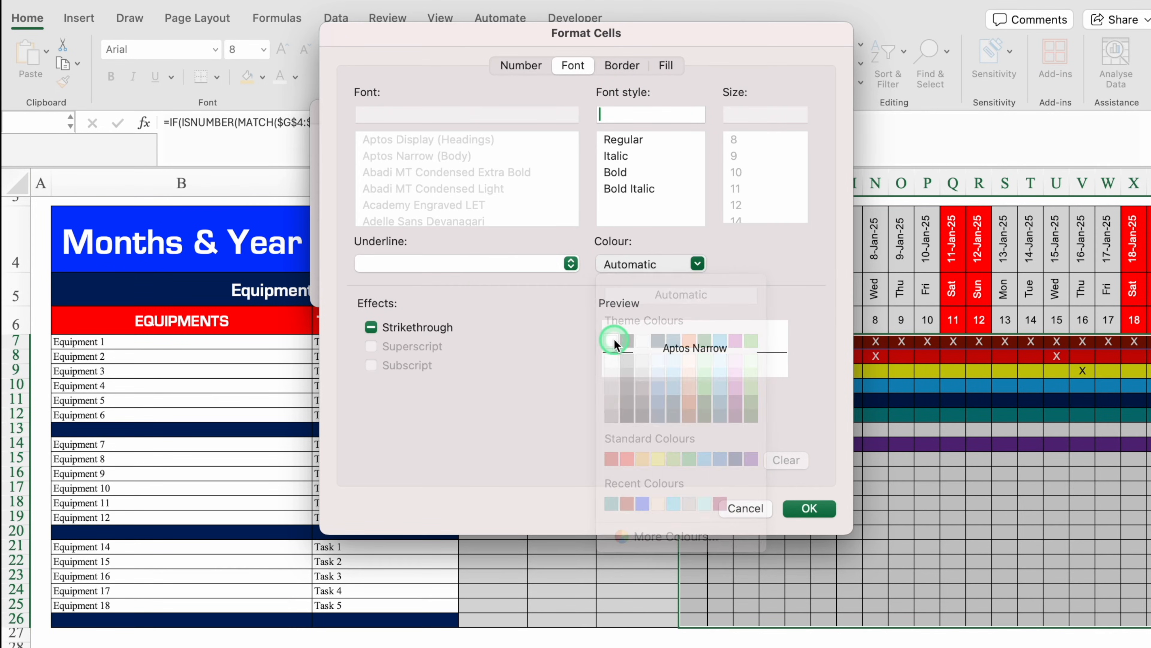
click(811, 508)
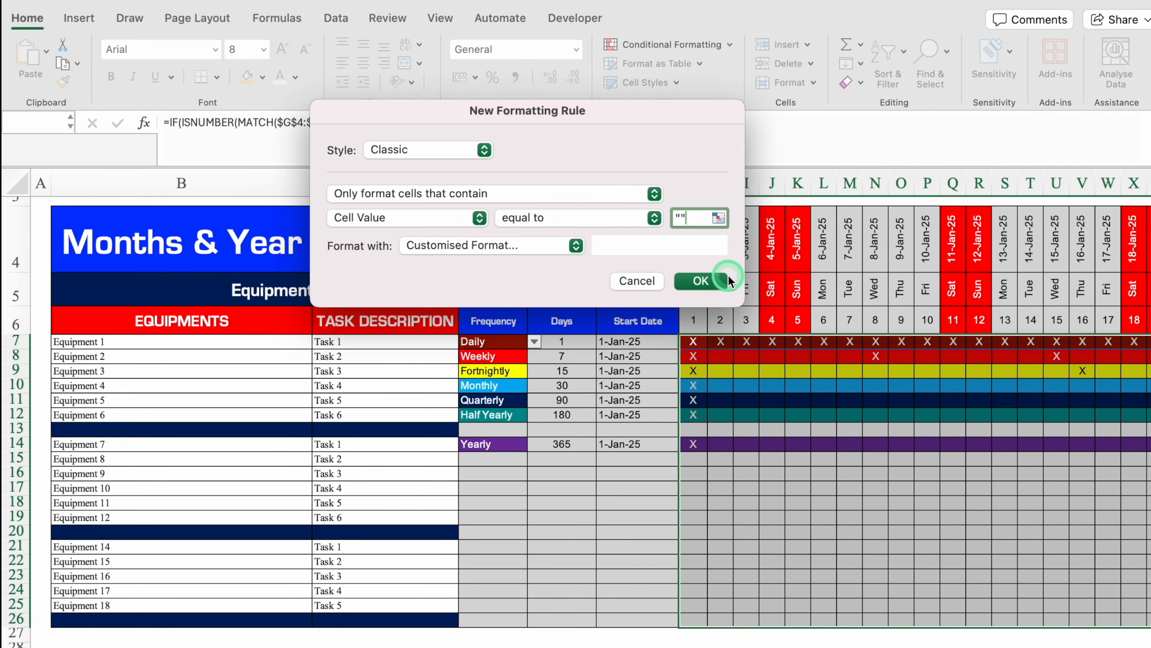
click(701, 281)
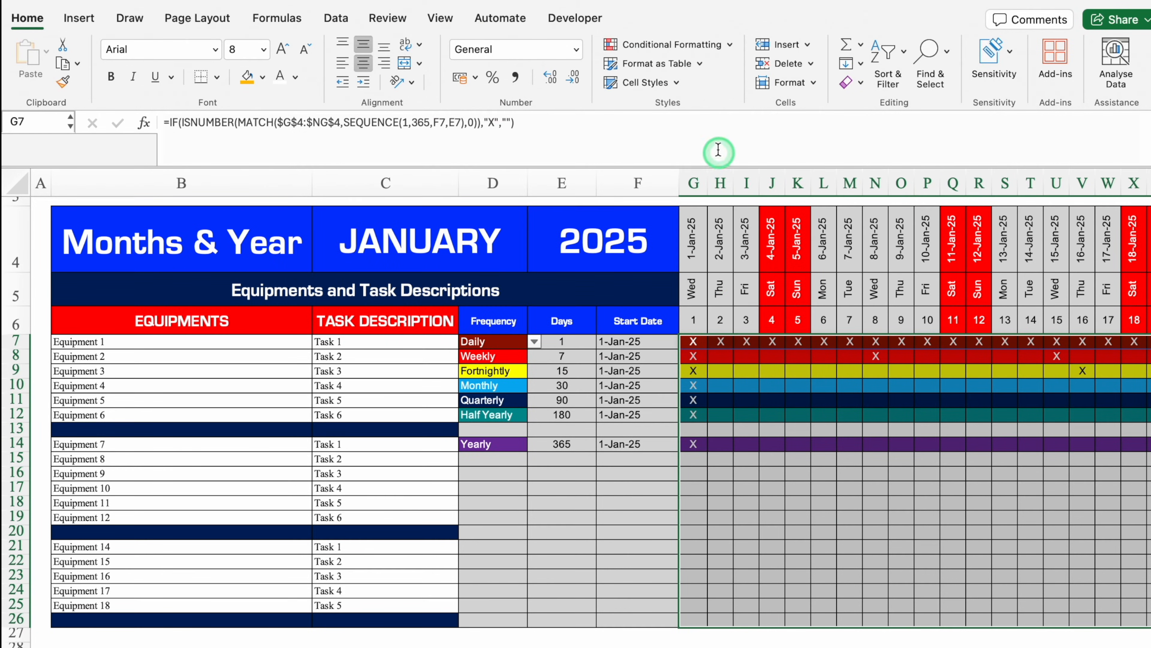
Edit the blank-cell rule for G7:NG26 so its comparison value is ="", and apply the change.
click(670, 44)
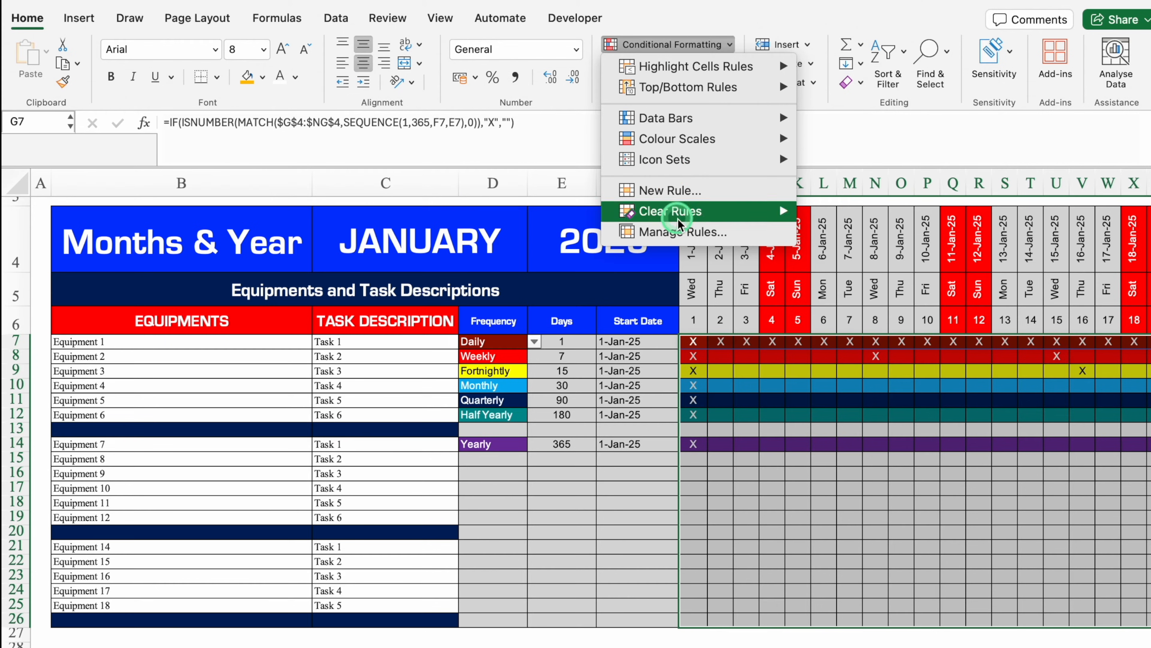
click(680, 231)
click(422, 73)
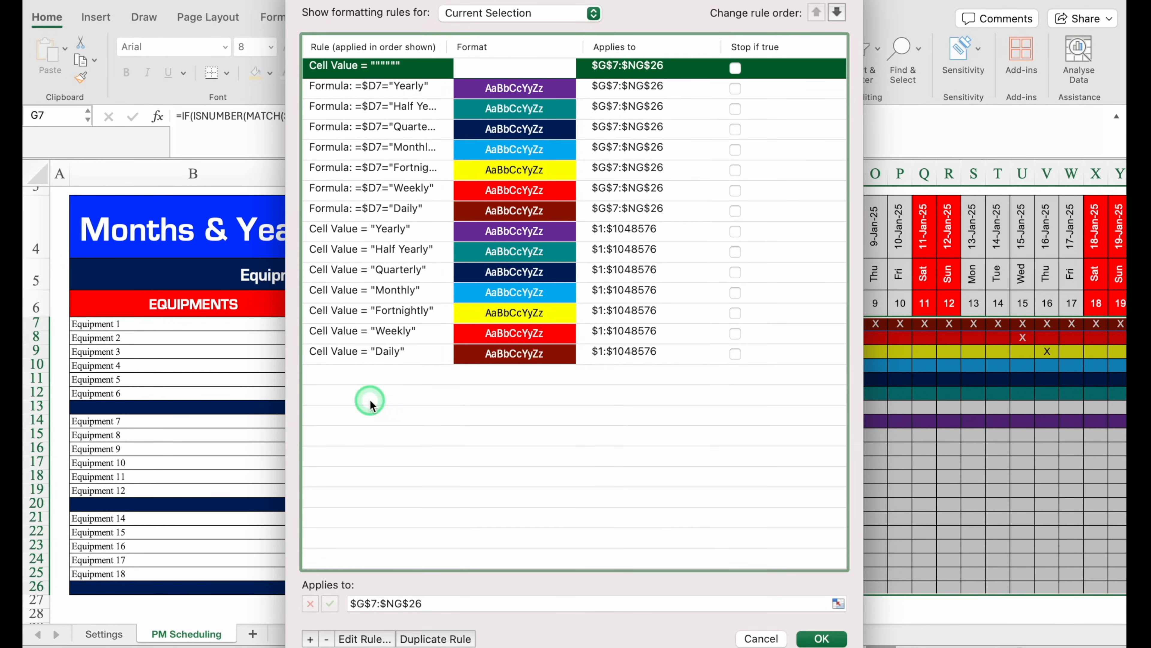
click(364, 638)
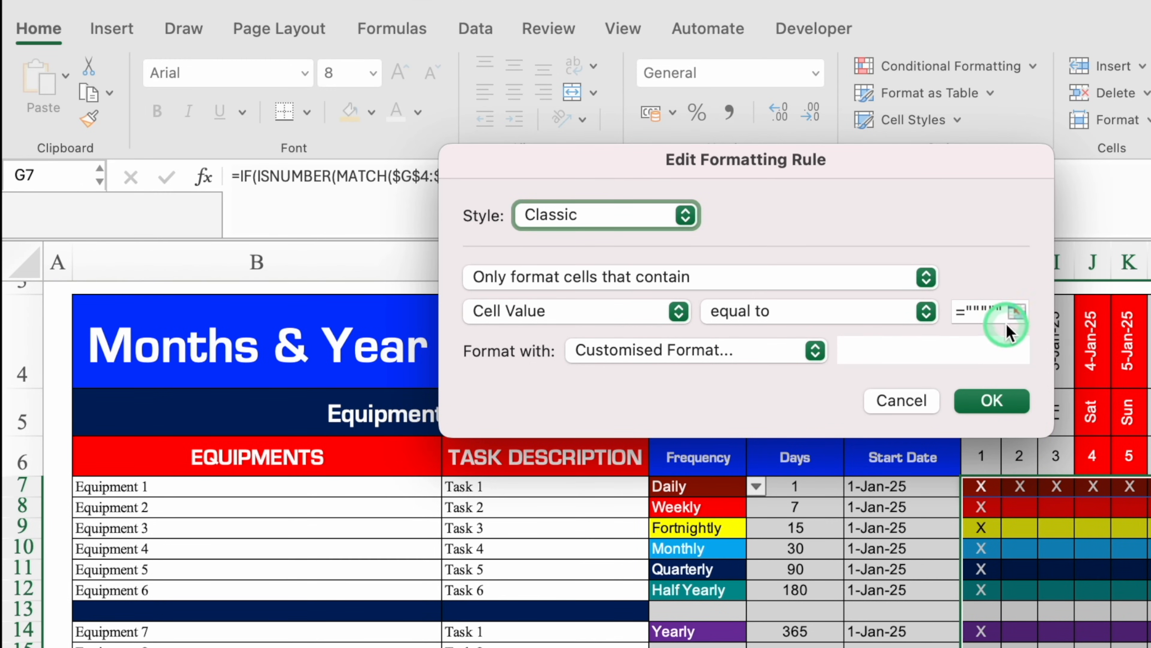
click(998, 313)
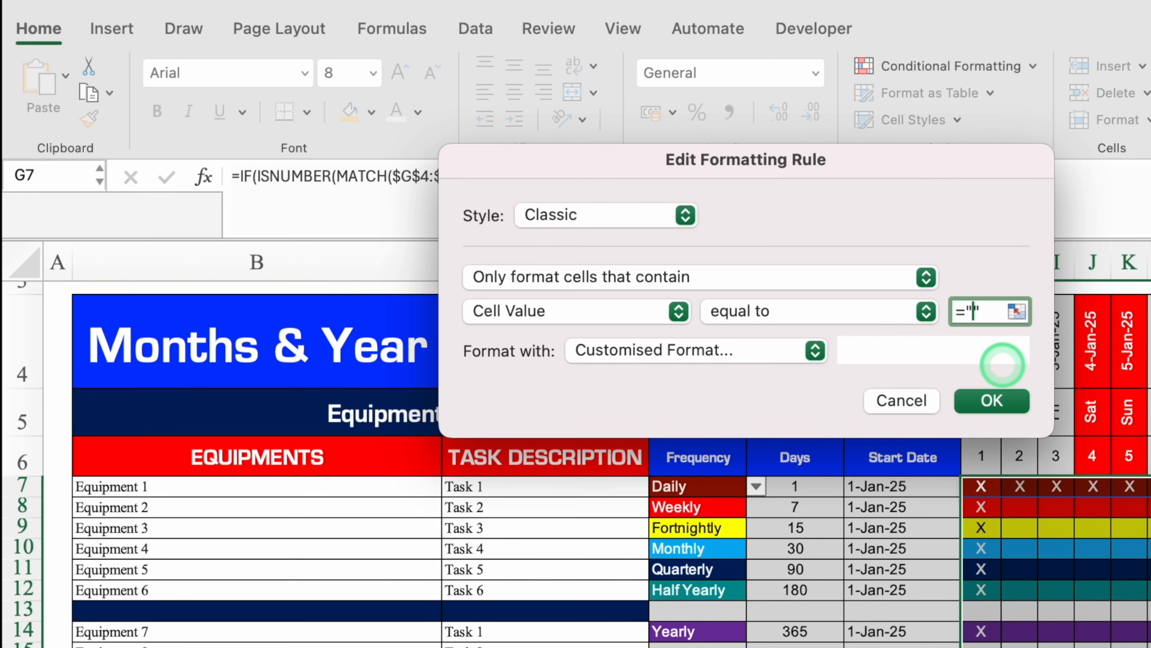
click(1000, 400)
click(818, 635)
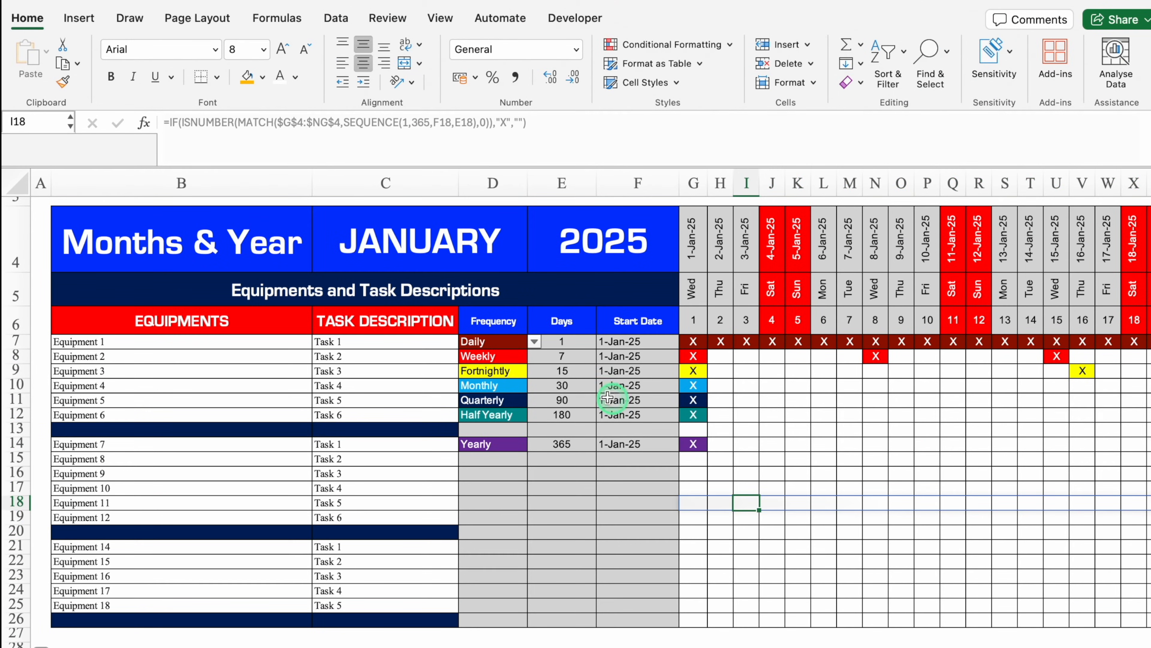
Change Equipment 2's frequency in D8 first to Daily and finally to Half Yearly.
click(496, 356)
click(534, 356)
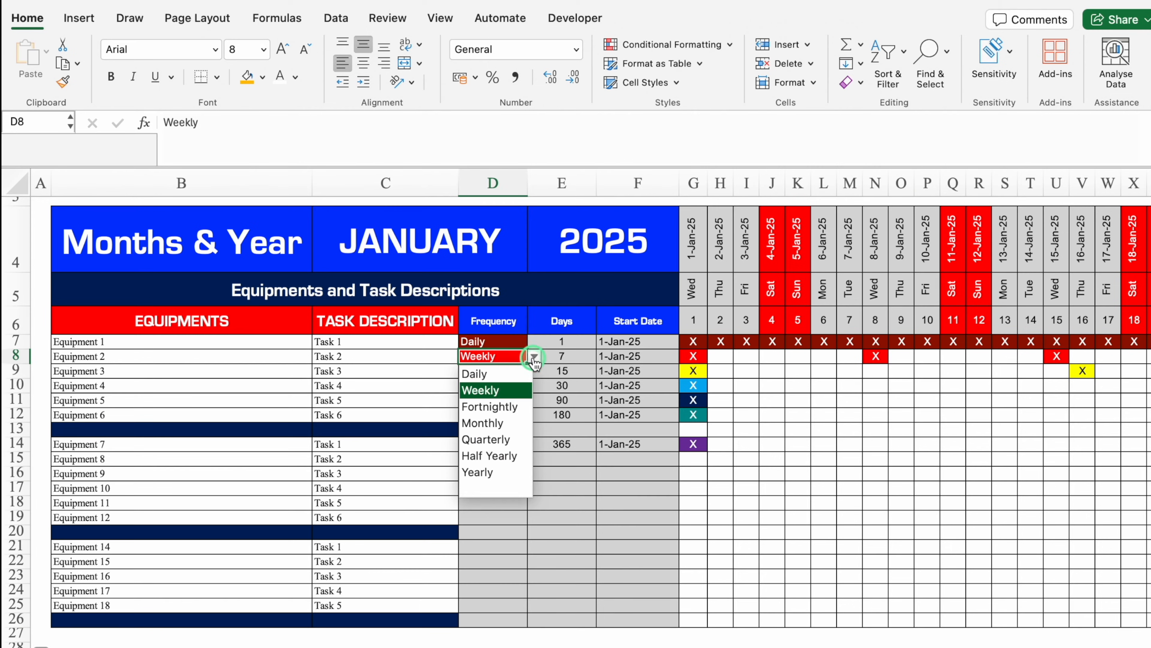
click(494, 373)
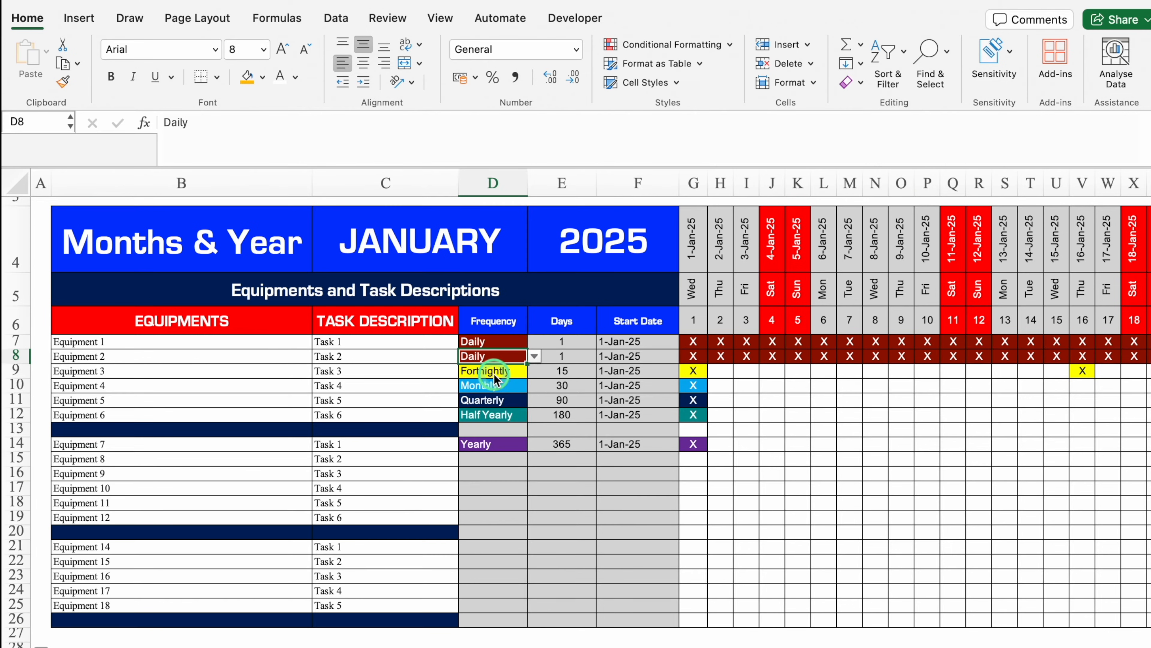
click(535, 356)
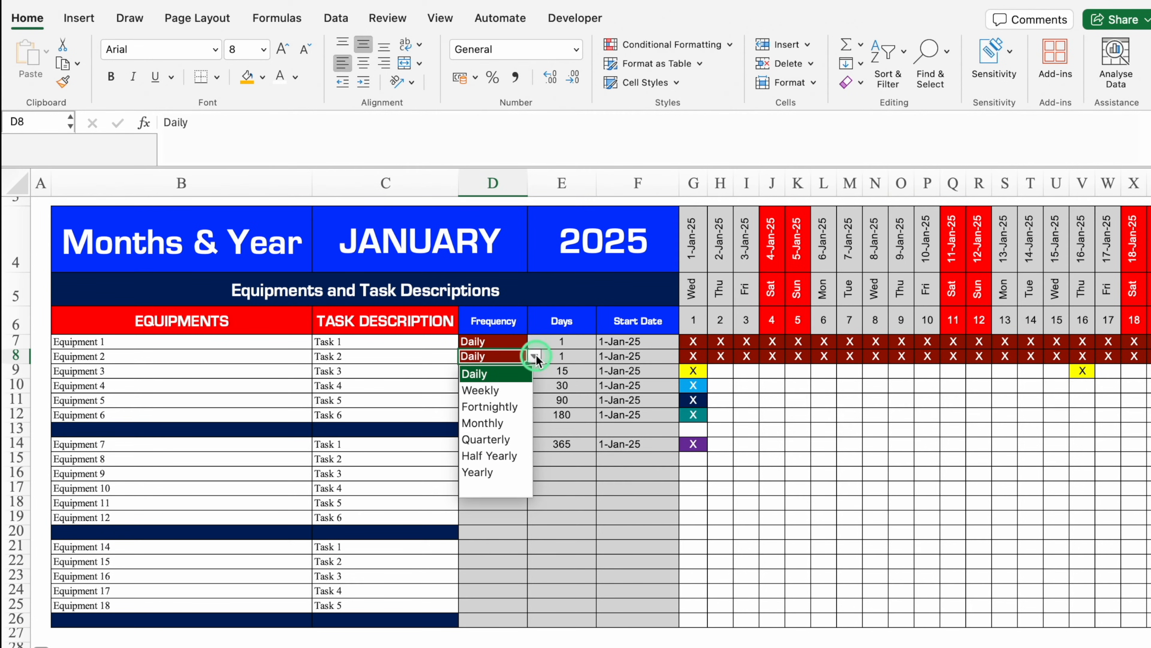
click(497, 454)
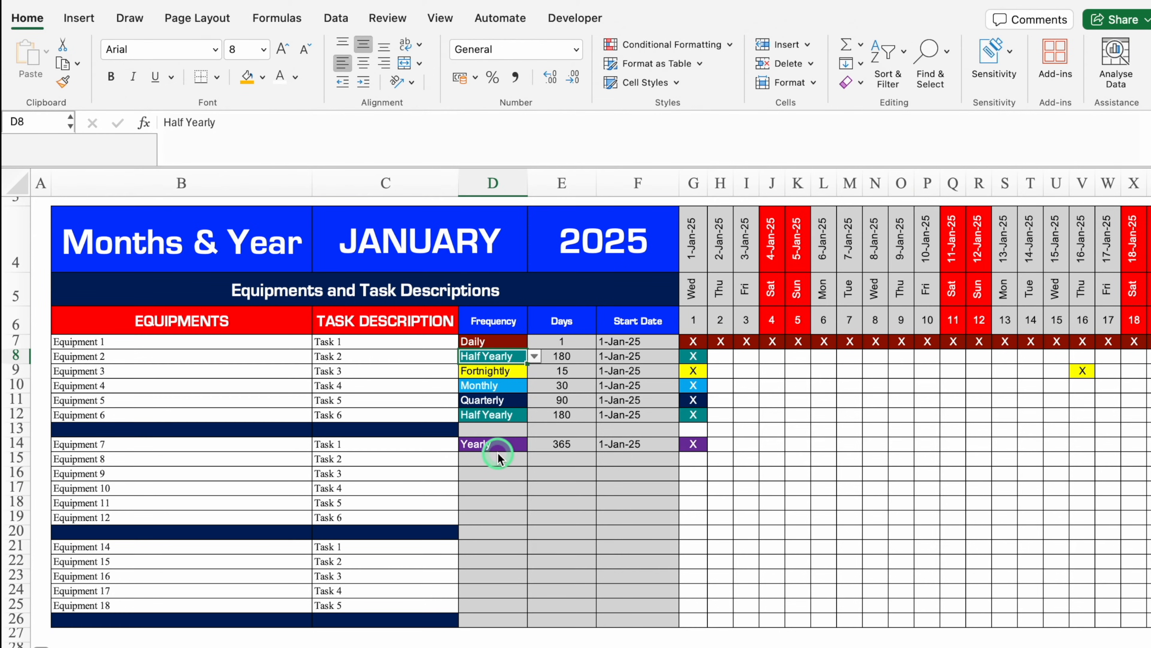
Change Equipment 2's frequency in D8 to Weekly.
click(534, 356)
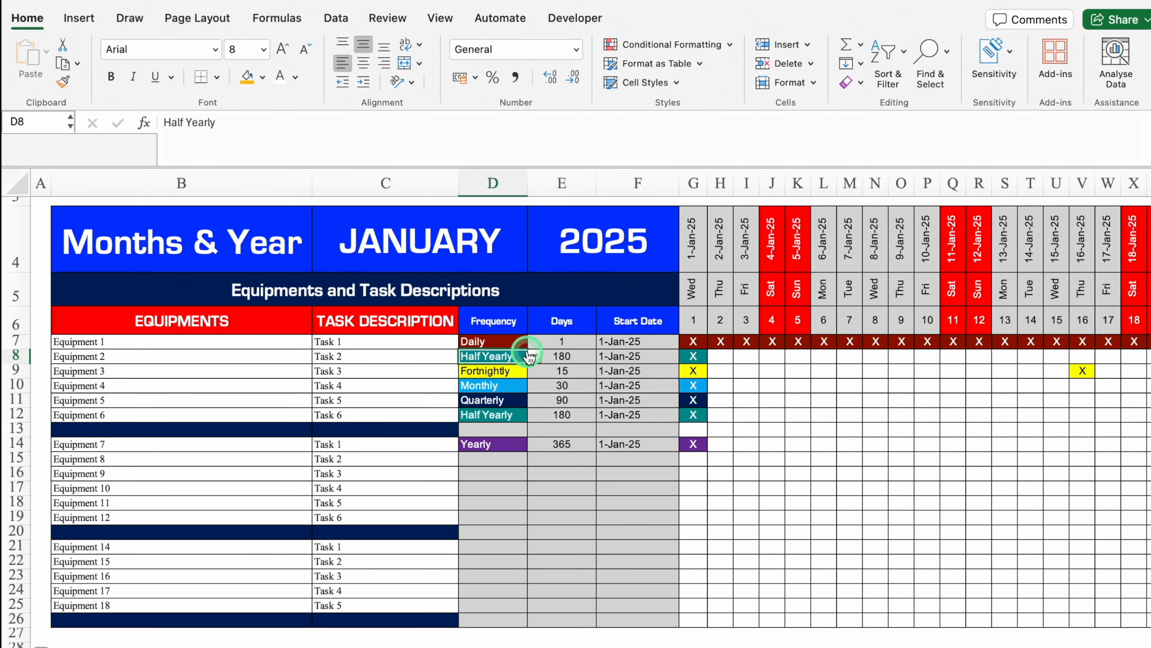
click(497, 392)
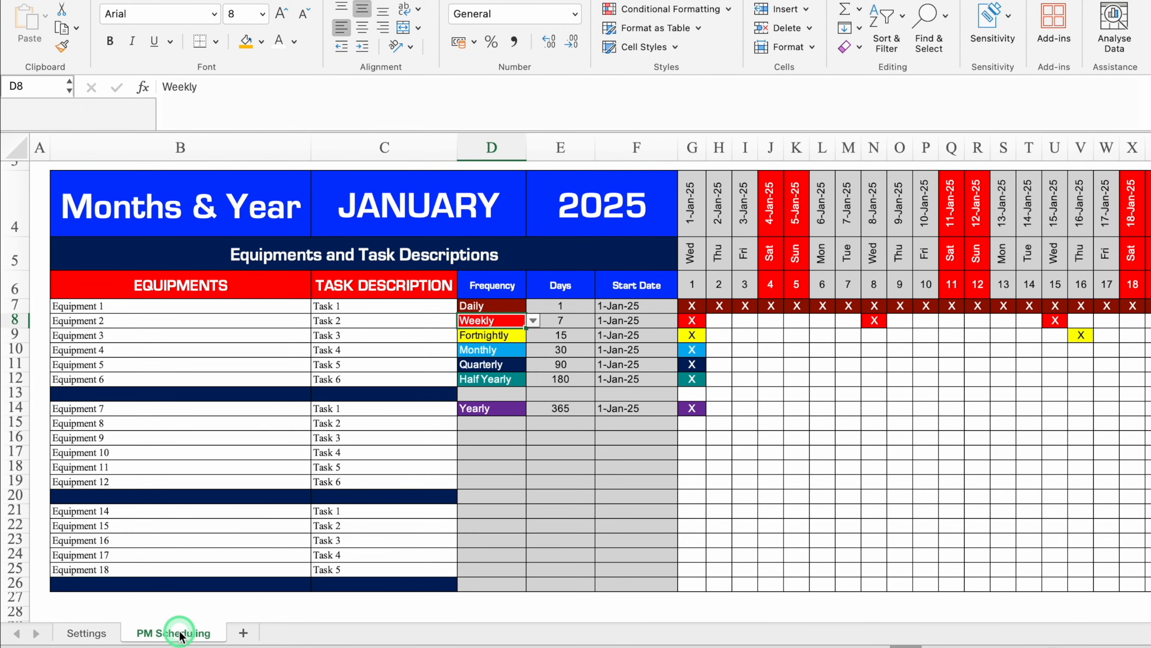
Duplicate the PM Scheduling sheet and place the copy at the end of the workbook.
right_click(182, 635)
click(238, 465)
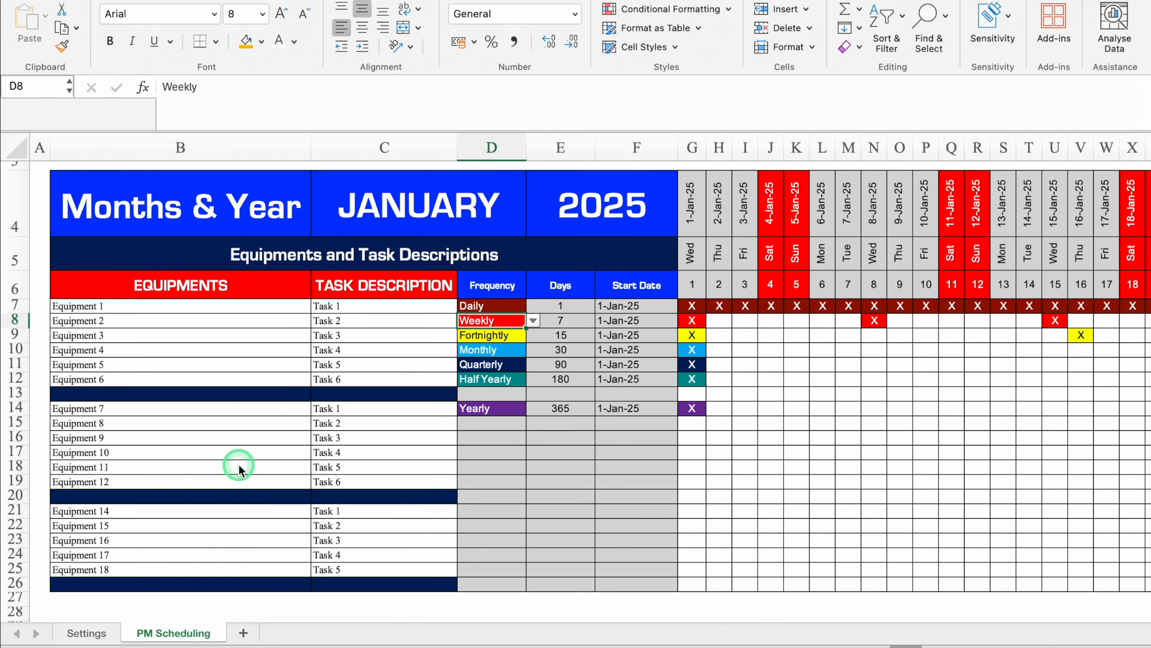
click(233, 465)
click(164, 560)
click(380, 590)
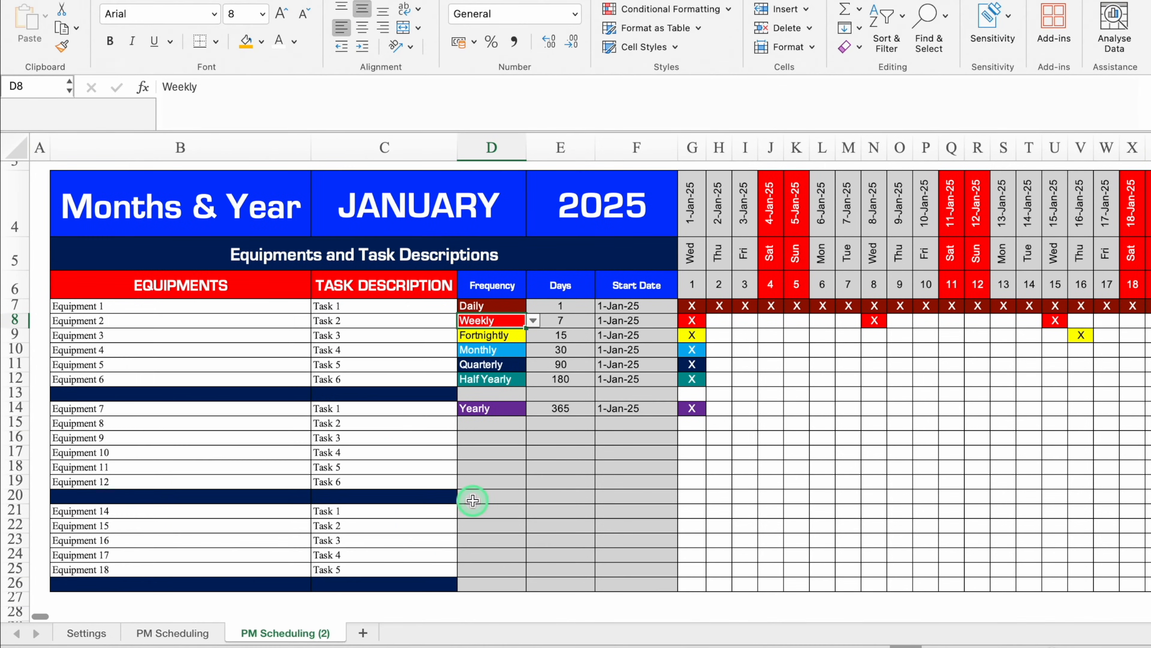
Rename the duplicated sheet as Mark Status.
double_click(313, 631)
text(Mark Stat)
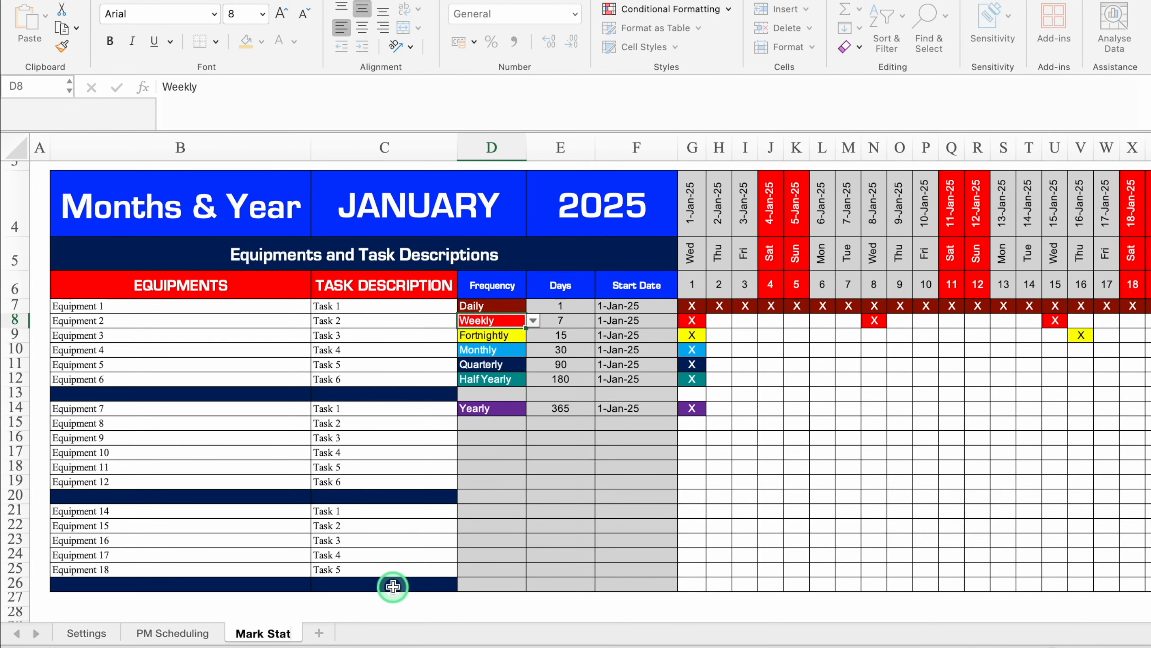
text(us)
key(Return)
Clear the month and year from C4:F4 on the Mark Status sheet and remove all data validation from those cells.
scroll(1147, 183, up, 3)
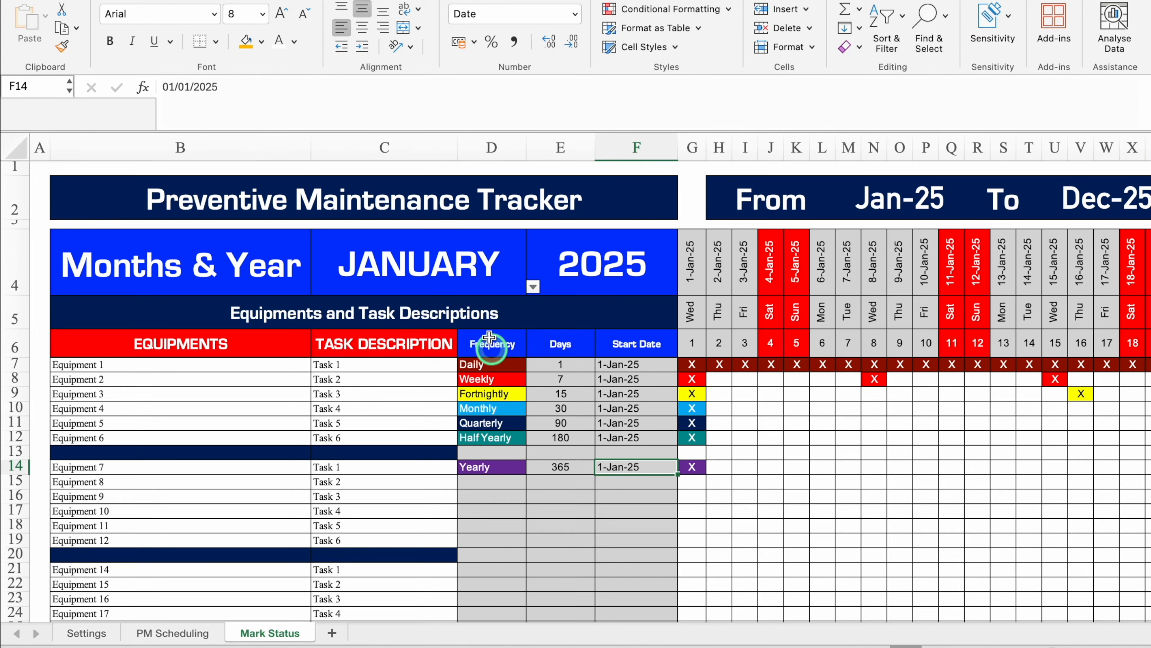
drag(453, 255, 565, 262)
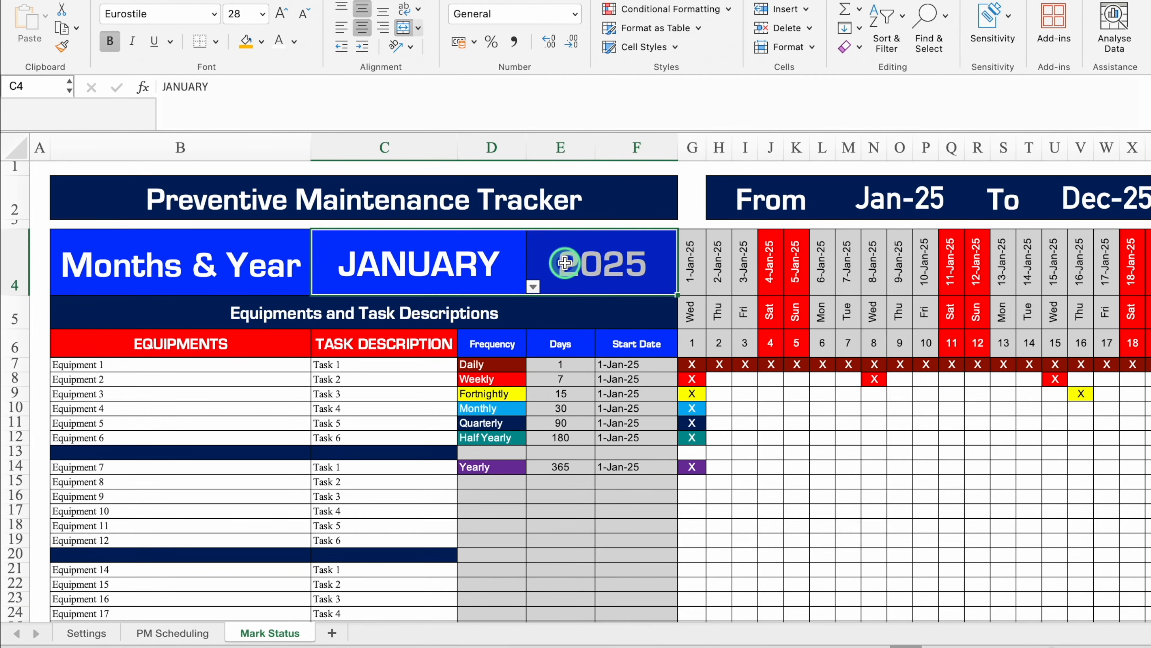
key(Delete)
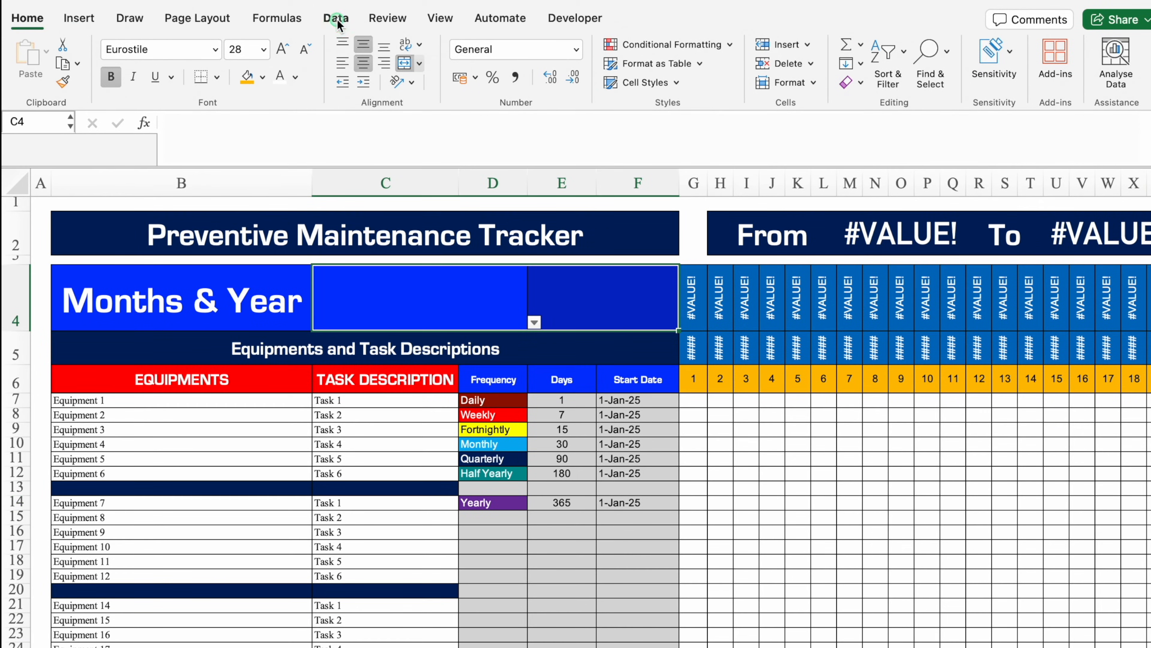
click(337, 20)
click(535, 57)
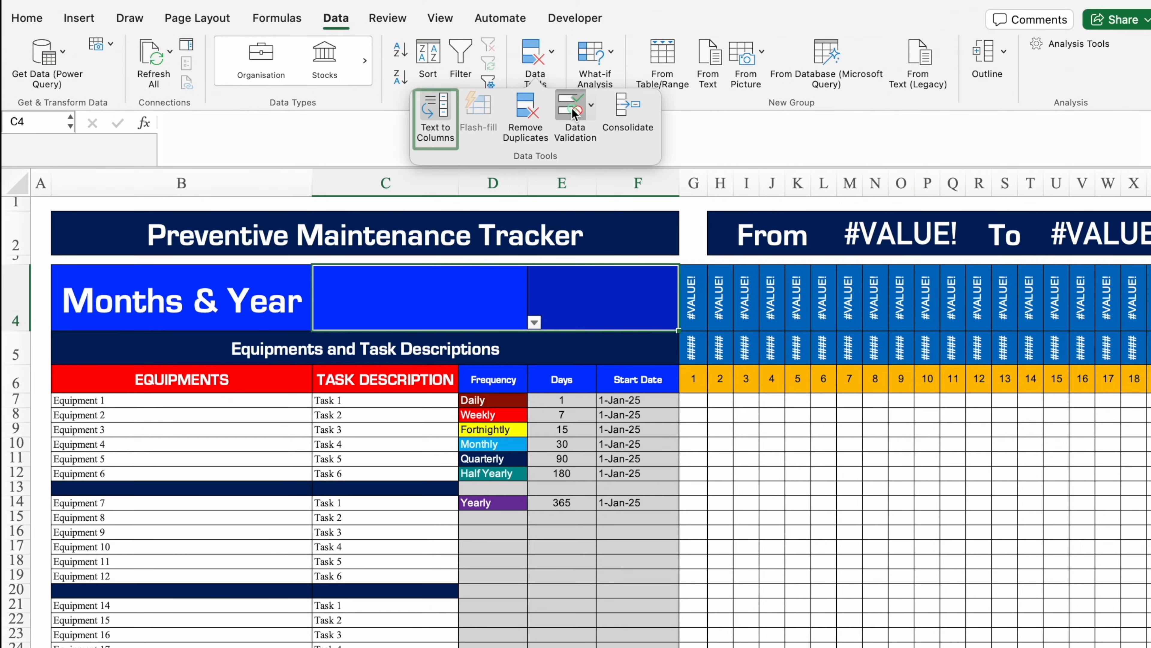
click(572, 108)
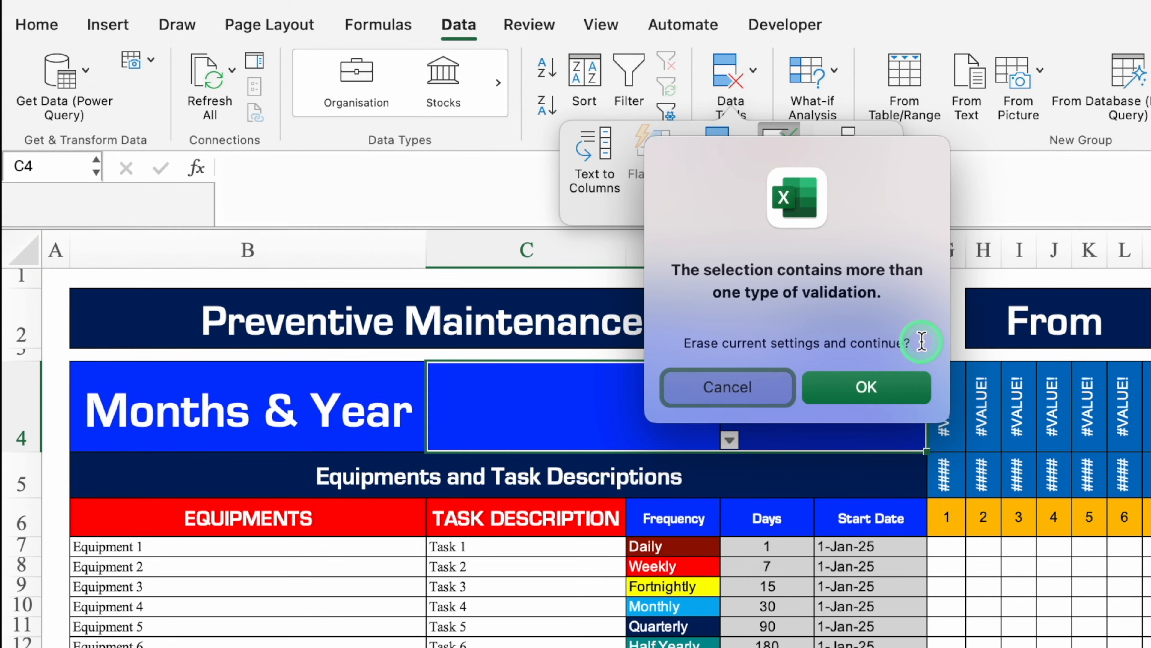
click(866, 387)
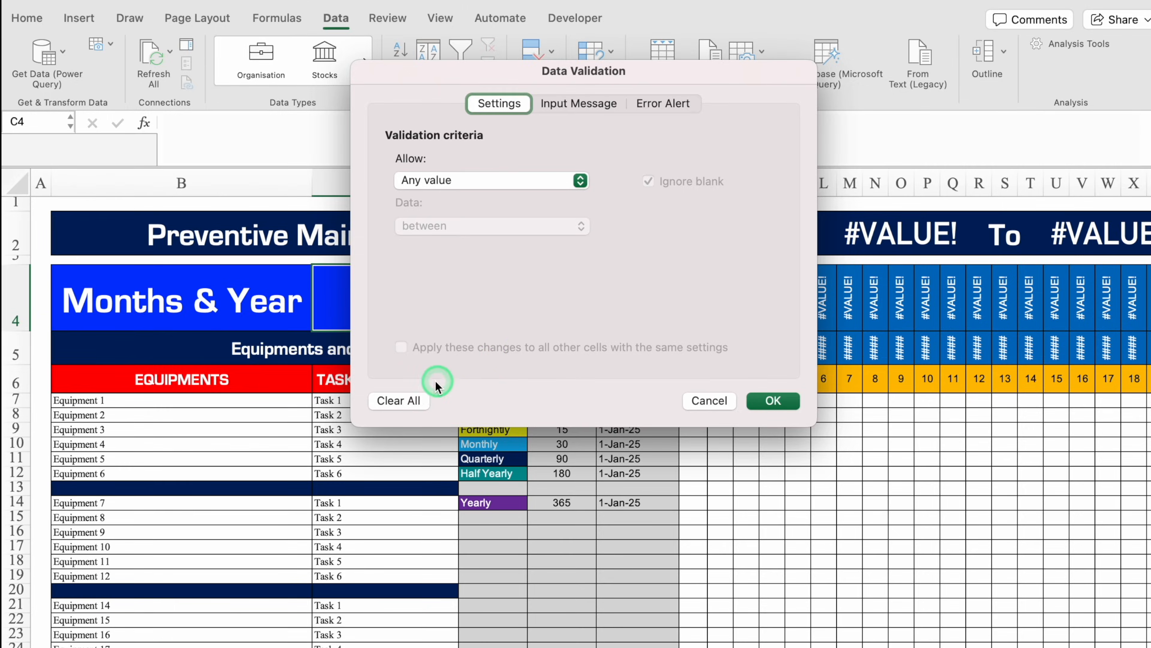
click(405, 399)
click(772, 401)
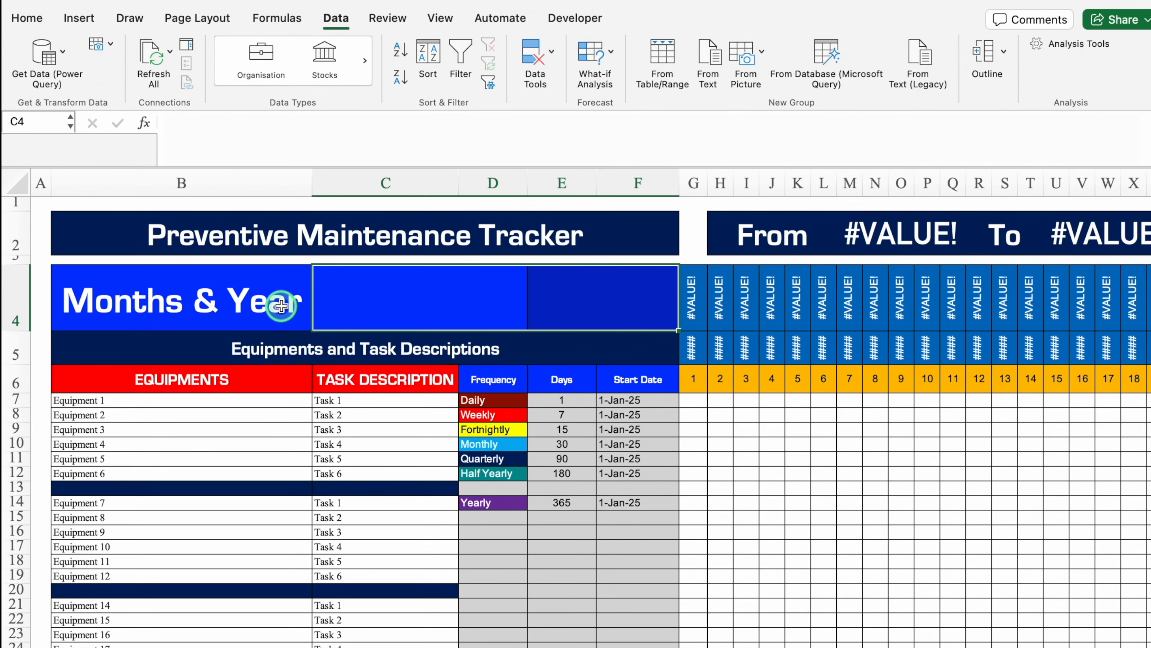
Merge and centre the Months & Year heading across B4:F4.
drag(280, 304, 612, 289)
click(32, 19)
click(409, 67)
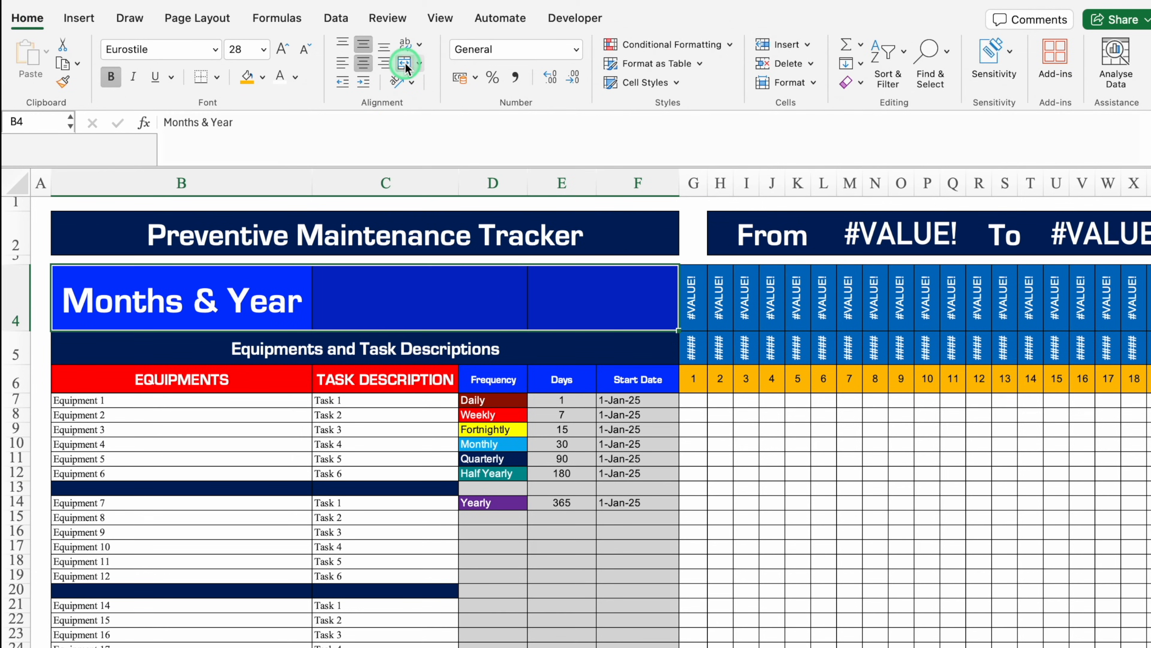
Replace the row 4 dates with links to the scheduling sheet, filling ='PM Scheduling'!G4 from G4 across to NG4.
drag(693, 298, 865, 304)
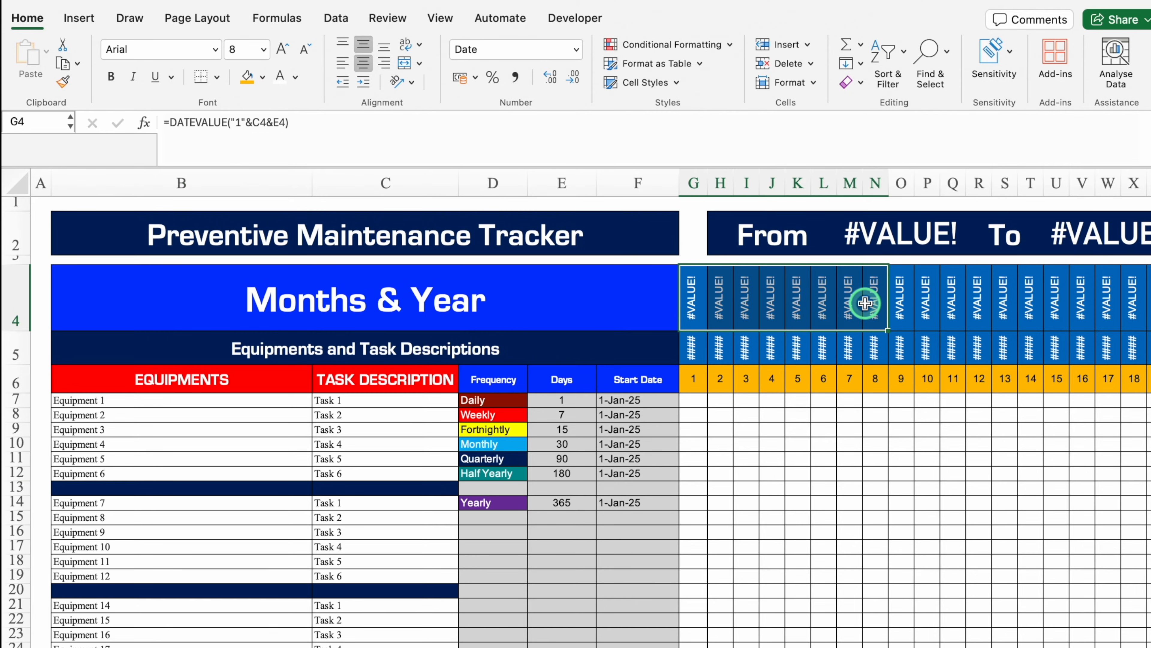
key(Delete)
click(693, 298)
text(=)
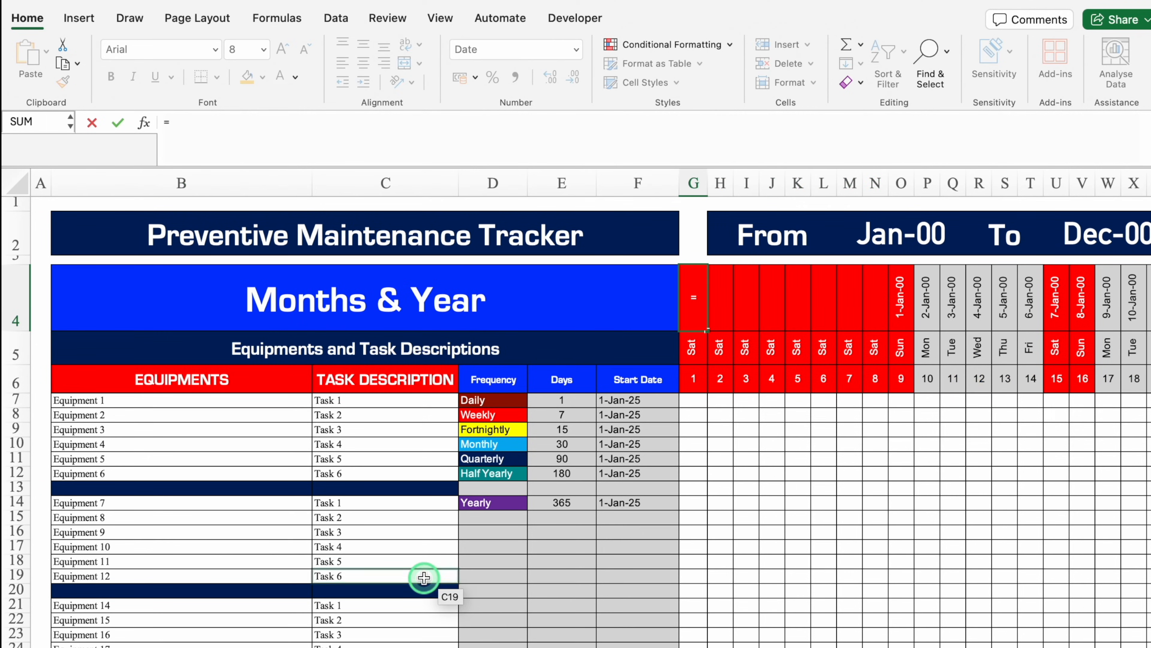
click(291, 645)
click(699, 230)
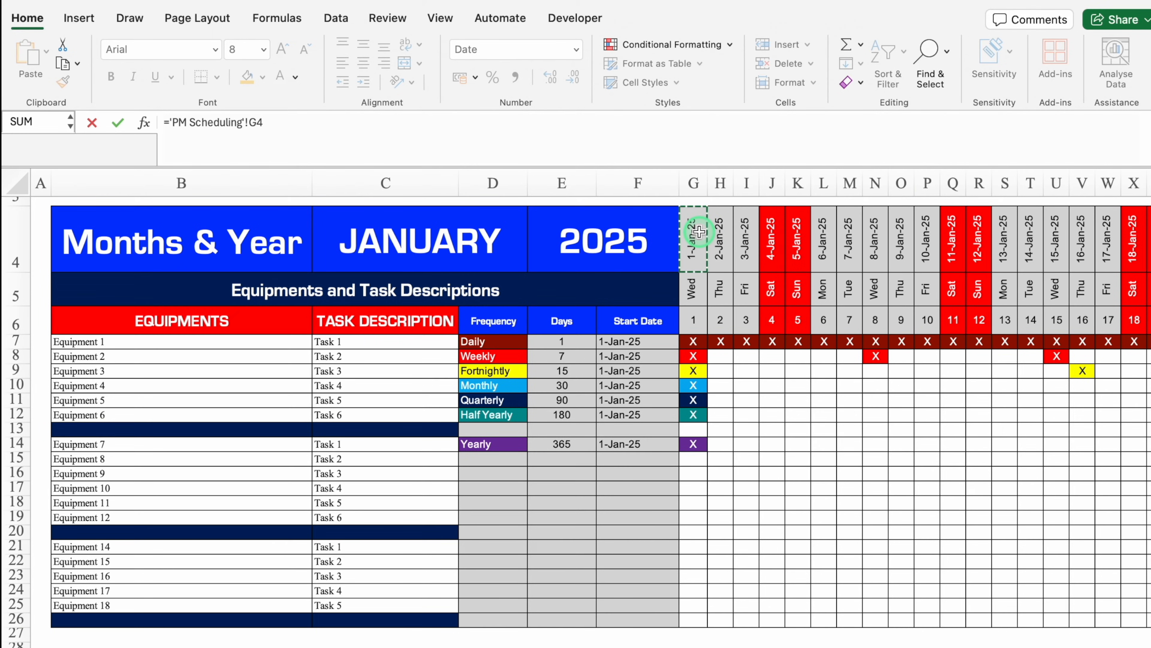
key(Return)
click(693, 299)
drag(707, 331, 1124, 319)
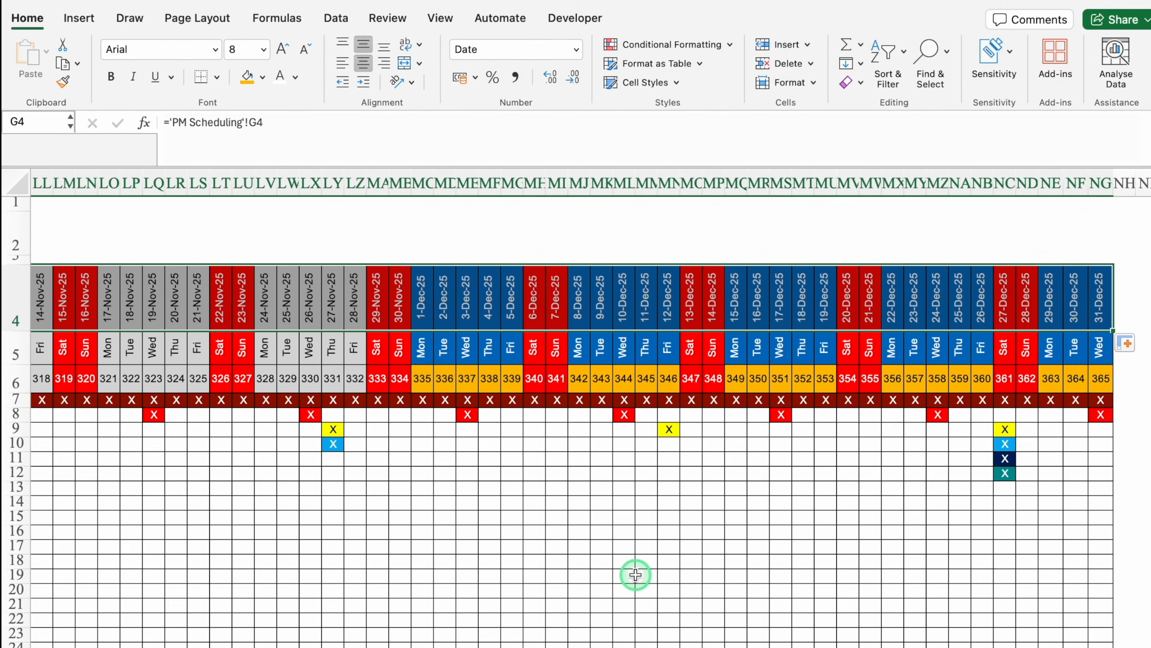
Clear the equipment names and task descriptions in columns B and C from row 7 down.
scroll(66, 641, left, 20)
drag(136, 399, 431, 617)
key(Delete)
scroll(967, 372, up, 3)
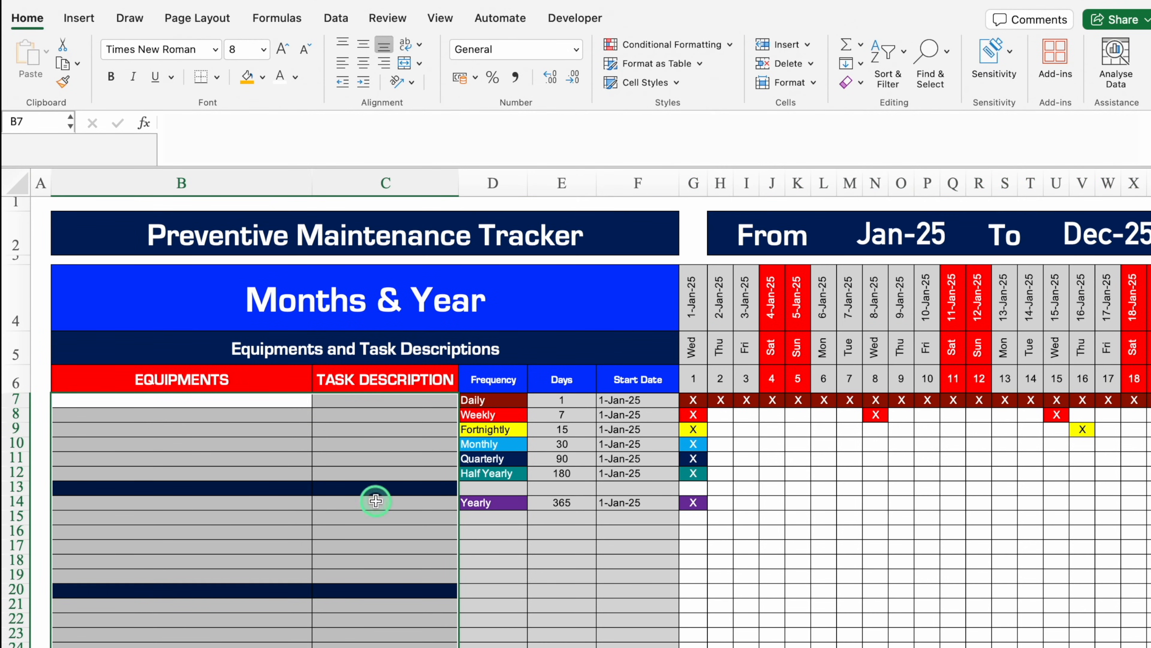
Link B7 to the scheduling sheet with ='PM Scheduling'!B7 and copy the formula across to C7.
text(=)
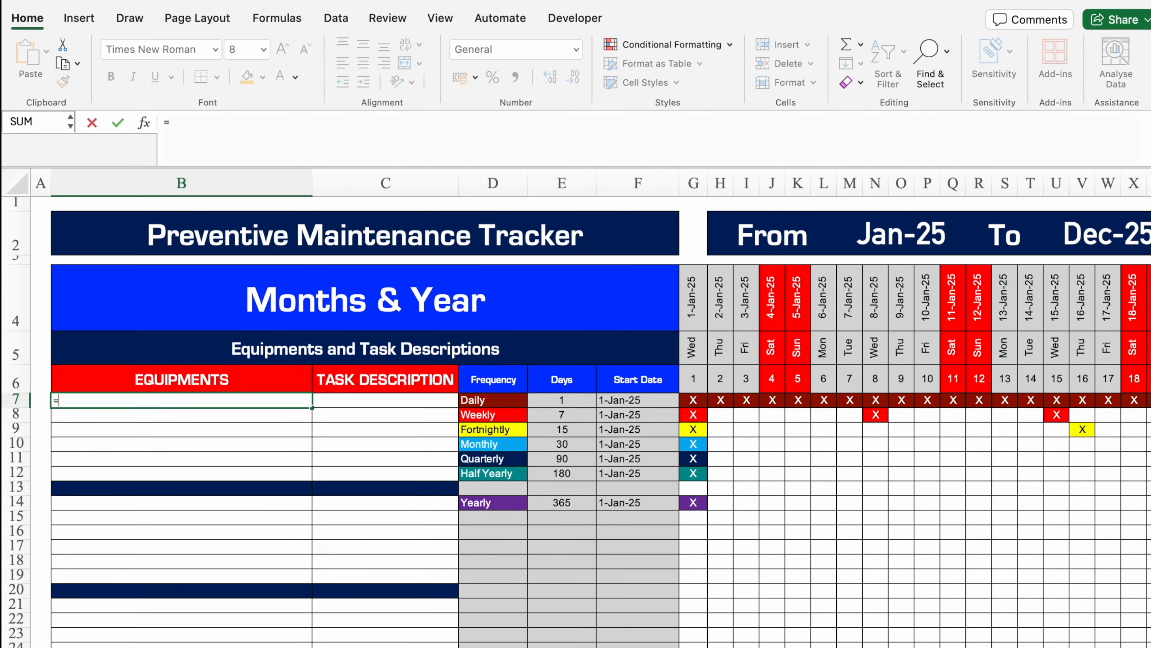
click(291, 646)
click(204, 338)
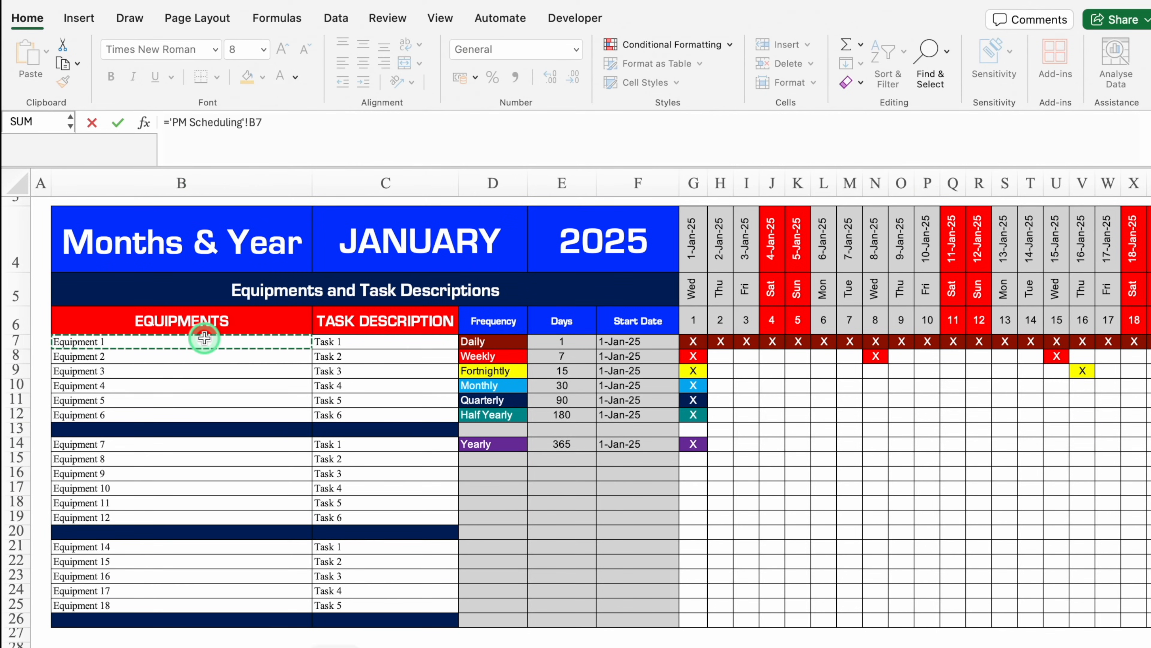
key(Return)
click(242, 401)
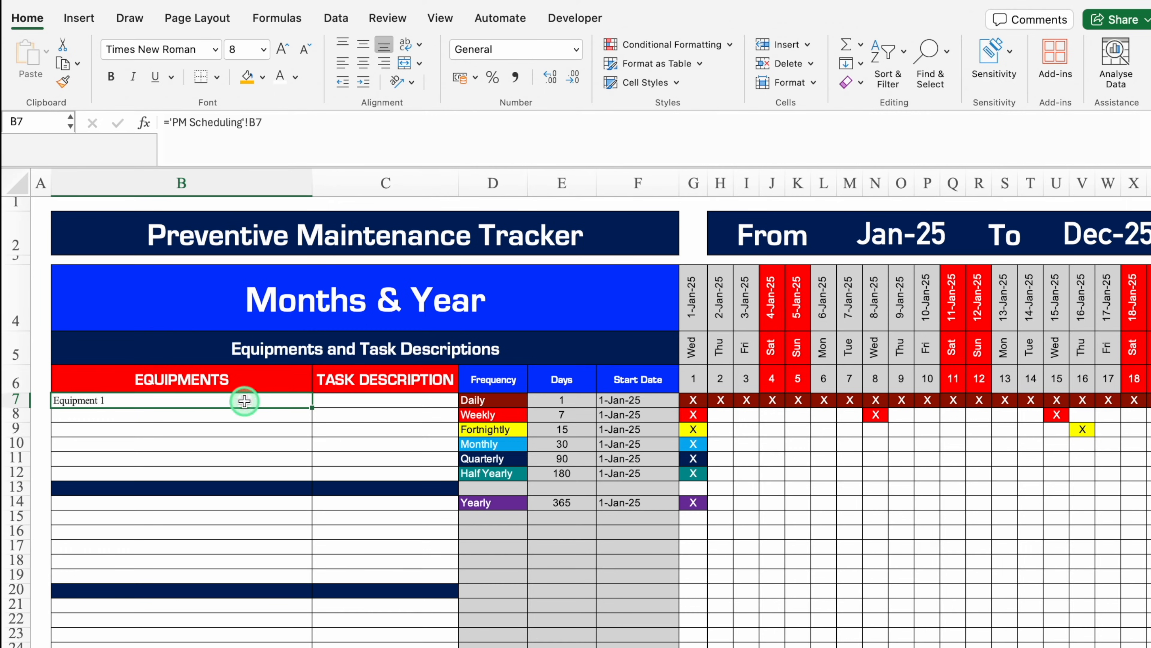
drag(316, 405, 418, 408)
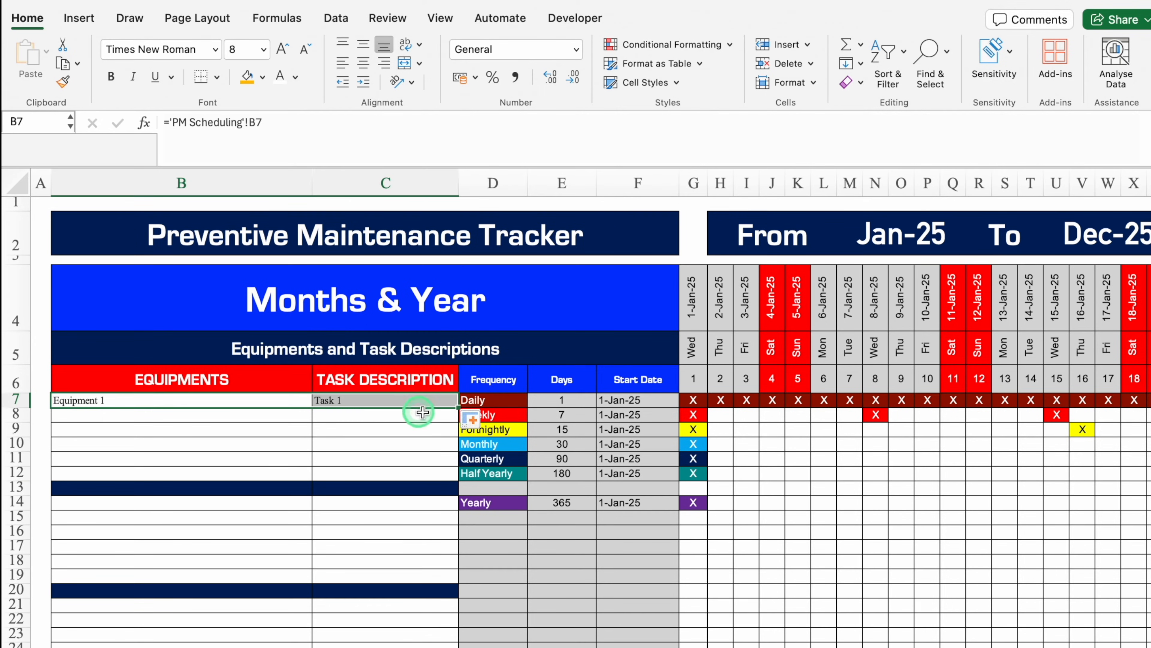
Fill the equipment and task links in B7:C7 down to row 26 without formatting.
scroll(419, 411, down, 2)
drag(458, 349, 458, 627)
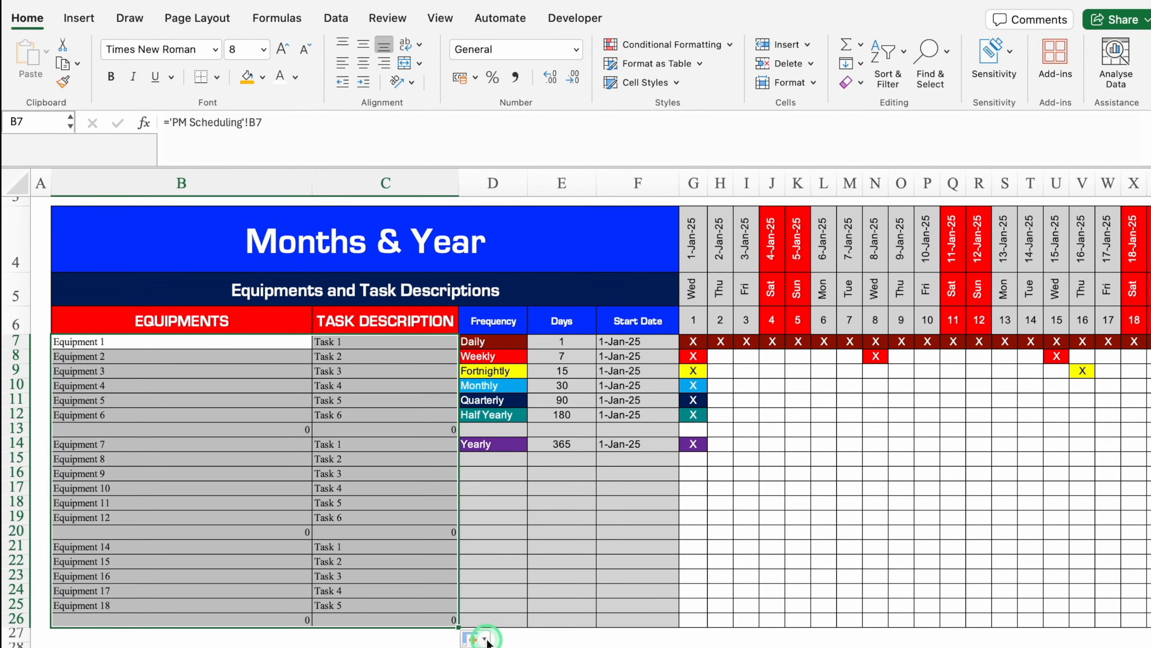
click(482, 639)
click(537, 615)
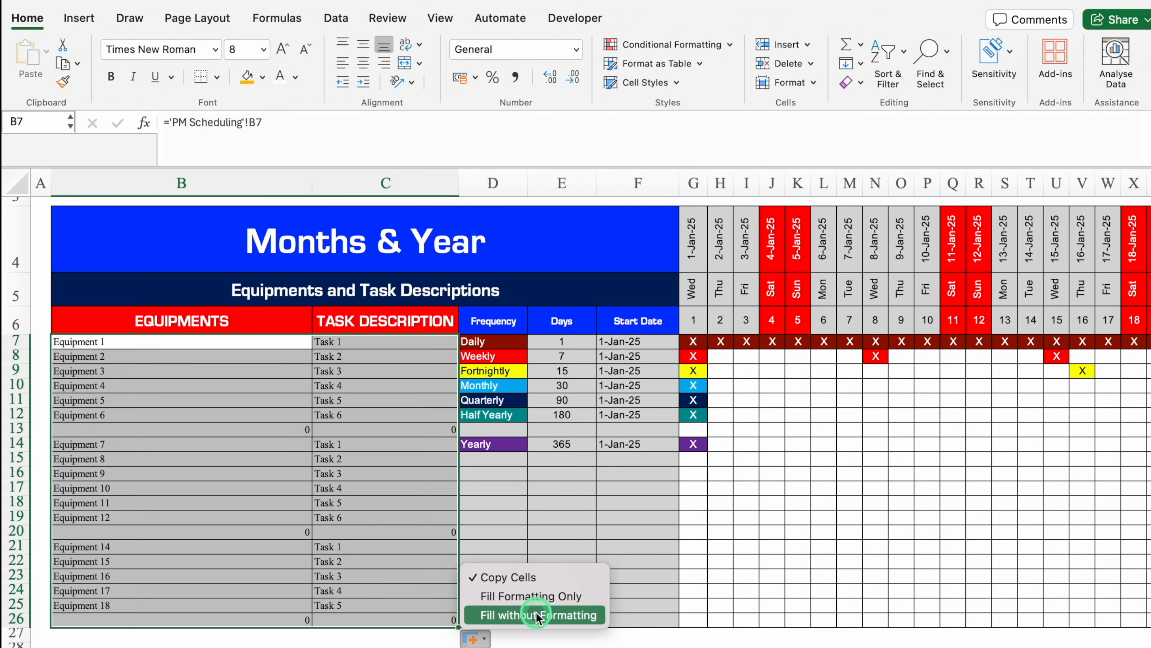
Clear the Frequency entries in D7:D26 and remove the data validation from those cells.
scroll(697, 397, up, 2)
drag(493, 399, 502, 627)
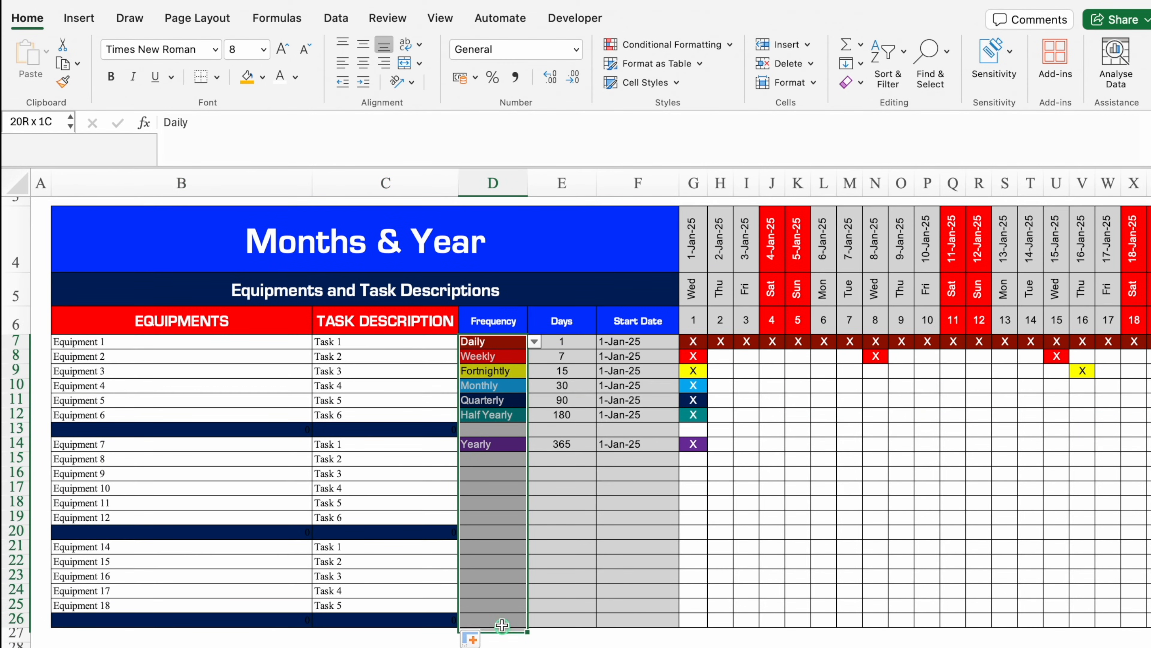
key(Delete)
click(336, 17)
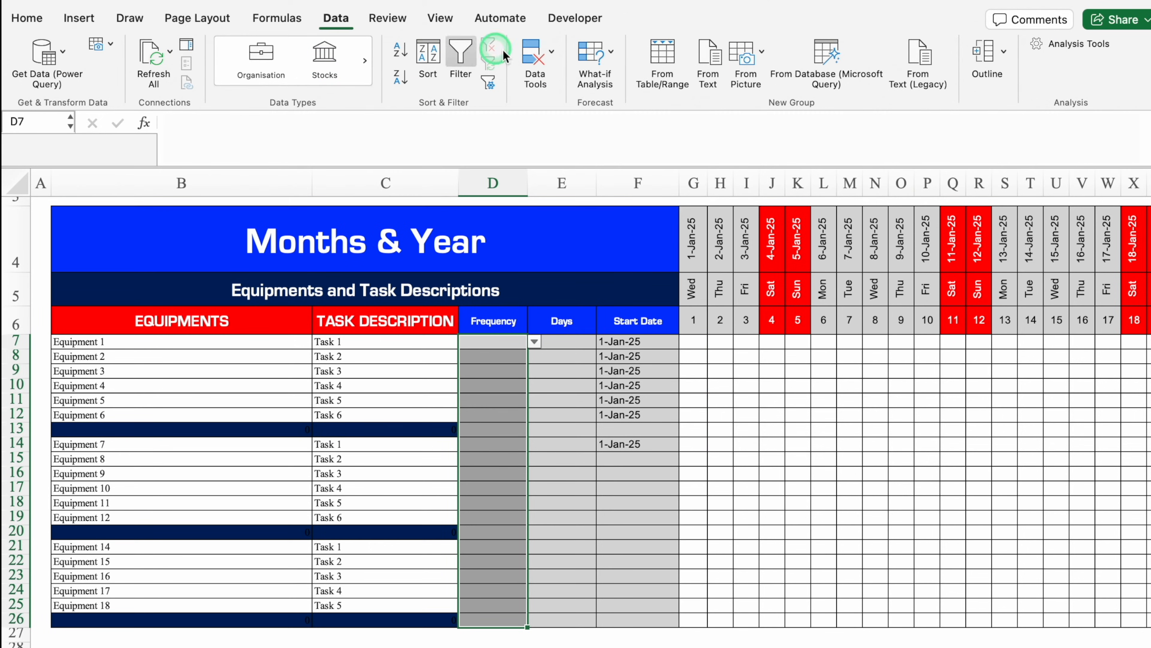
click(534, 59)
click(567, 113)
click(414, 401)
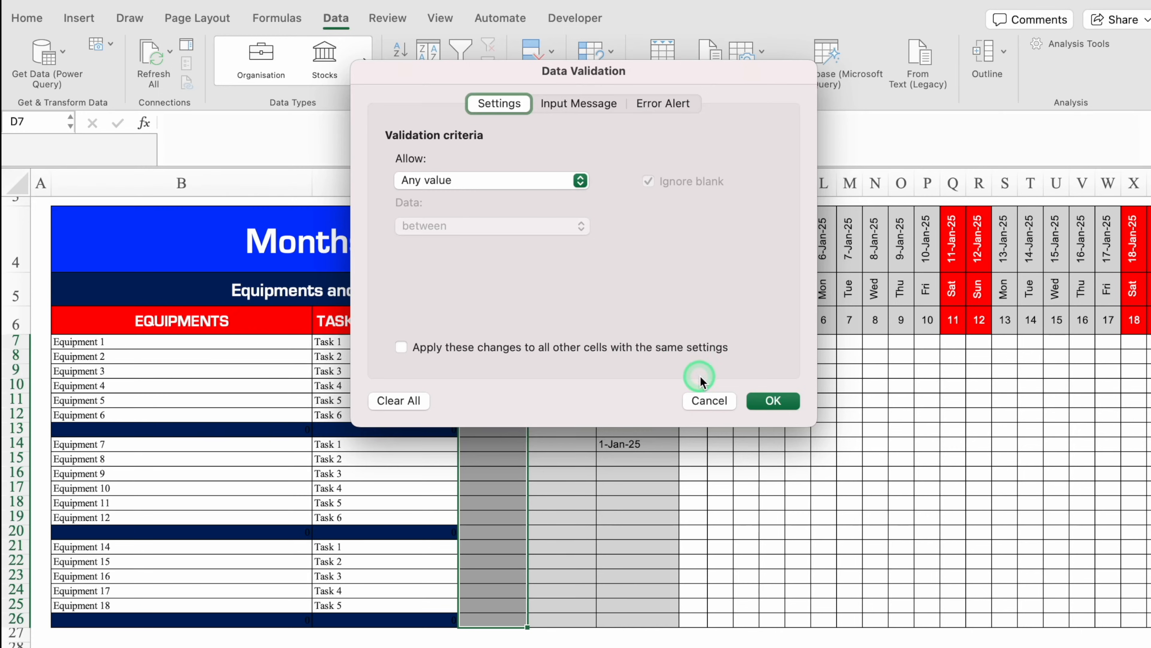
click(772, 400)
Link the Frequency cell D7 to ='PM Scheduling'!D7 and fill the formula down to D26.
scroll(1132, 288, up, 3)
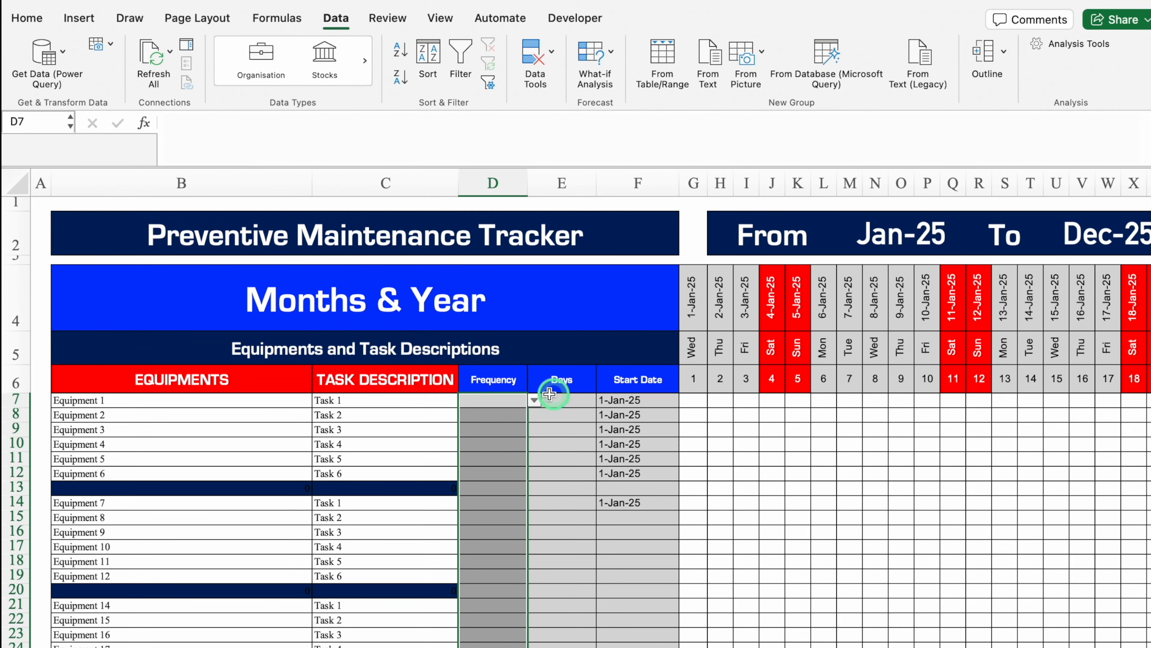
click(508, 398)
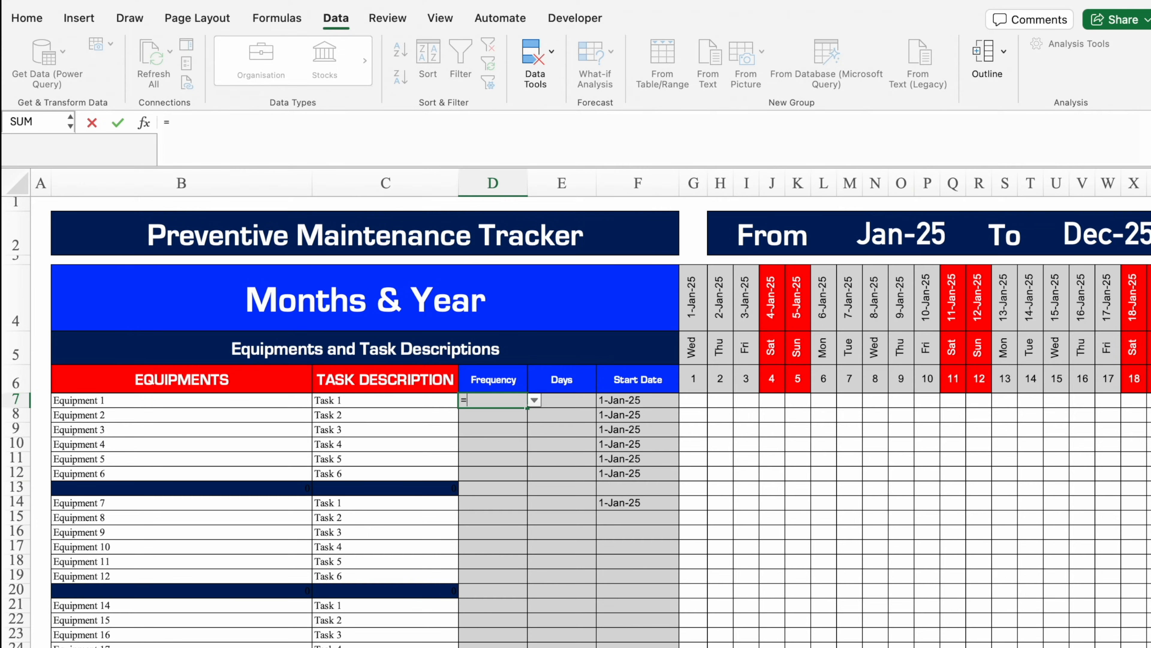
click(317, 645)
click(502, 343)
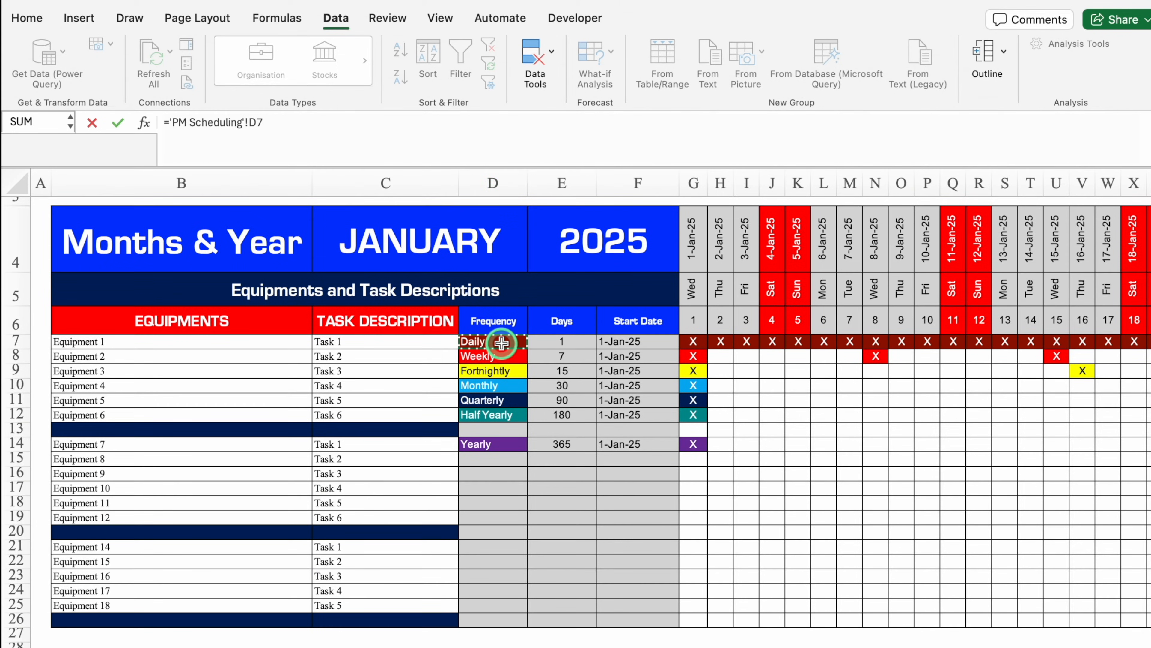
key(Return)
drag(527, 406, 527, 631)
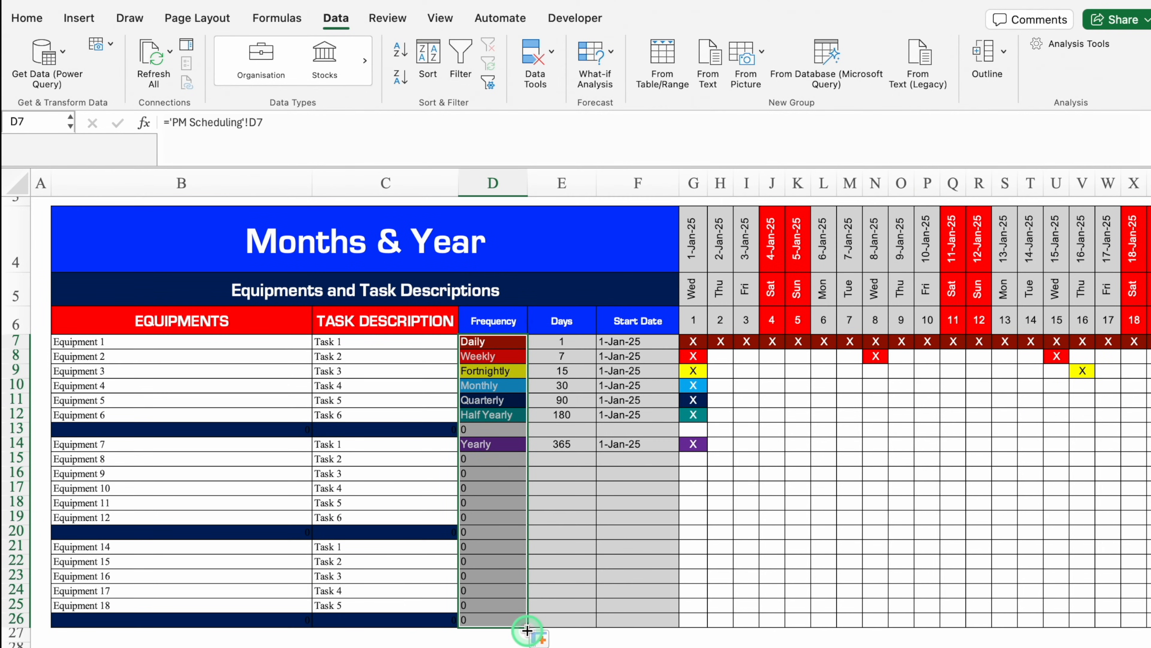
Link the Start Date cell F7 to ='PM Scheduling'!F7 and fill the formula down to F26.
scroll(1147, 295, up, 4)
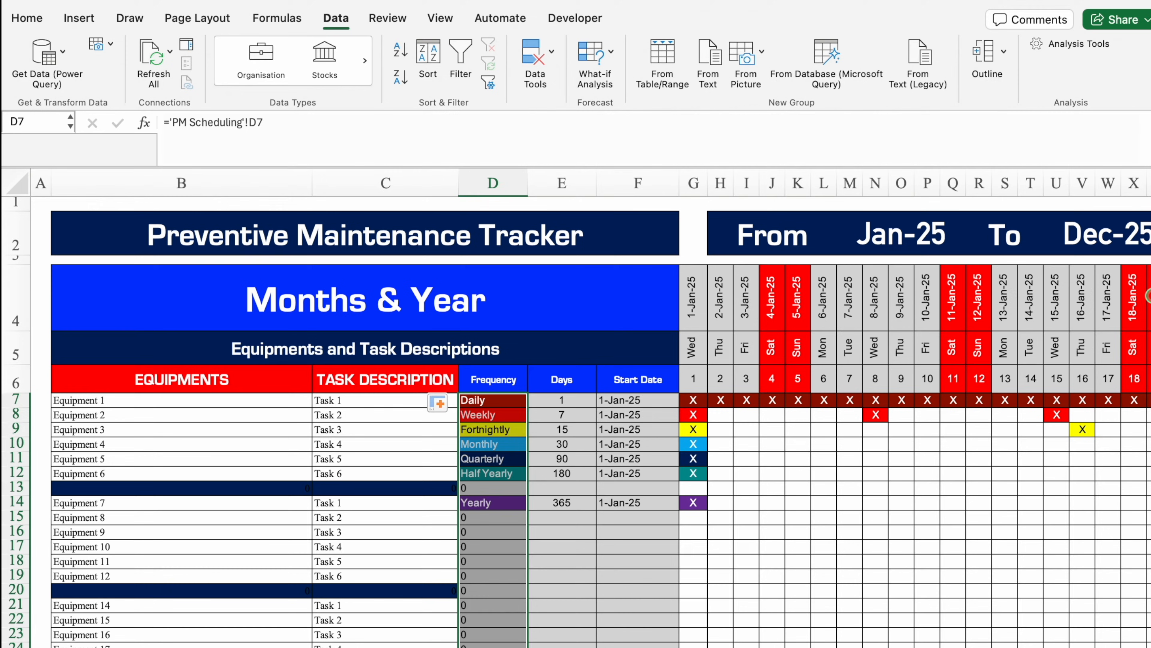
click(647, 400)
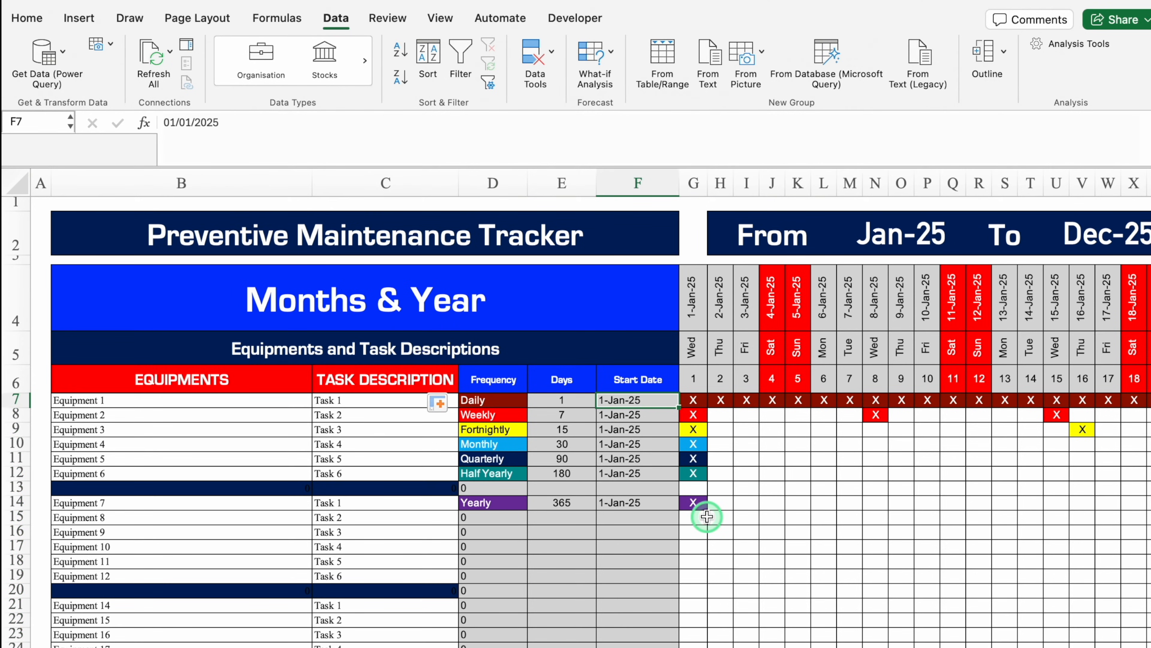
text(=)
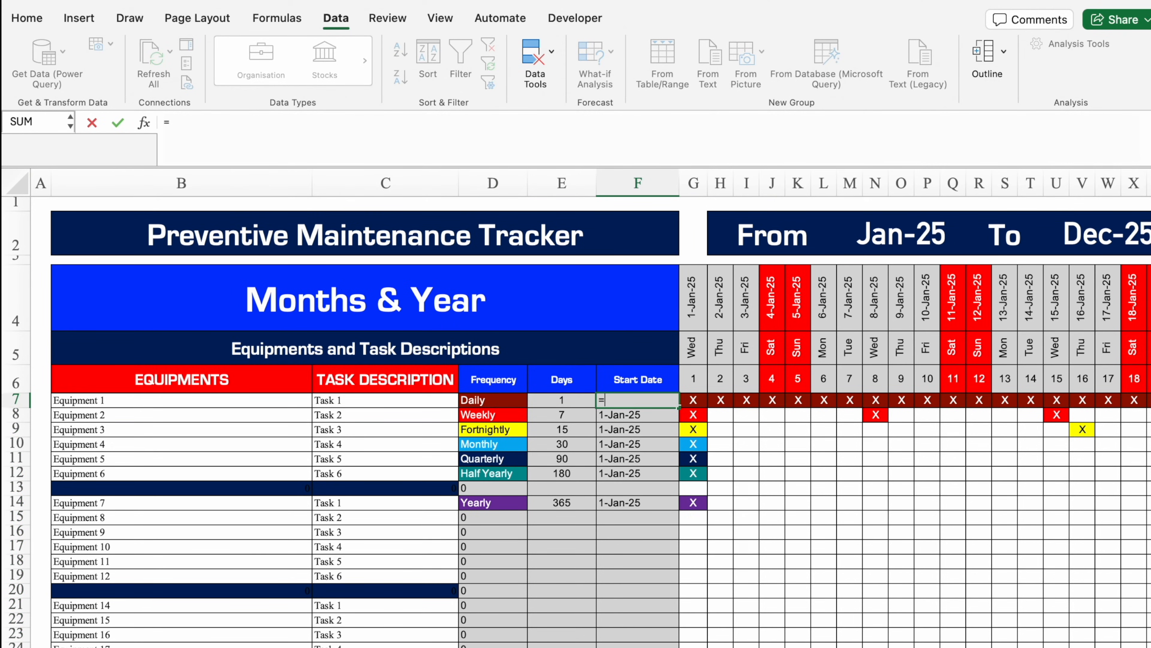
key(ctrl+Page_Down)
click(619, 341)
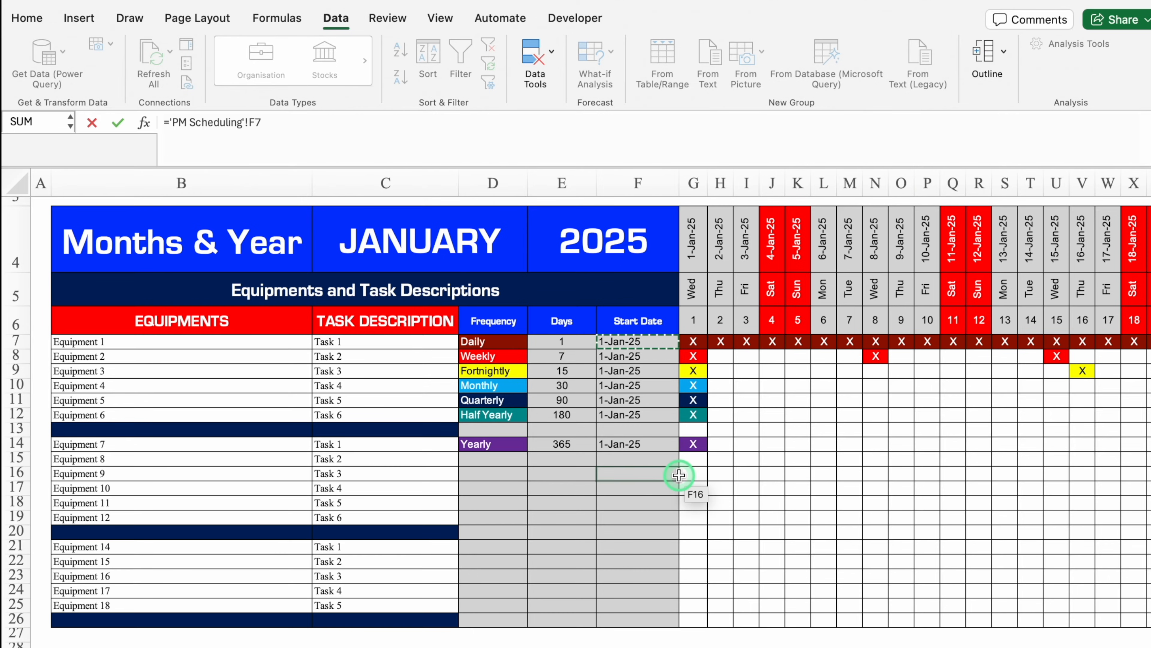
key(Return)
click(648, 400)
drag(679, 407, 665, 647)
scroll(671, 635, up, 3)
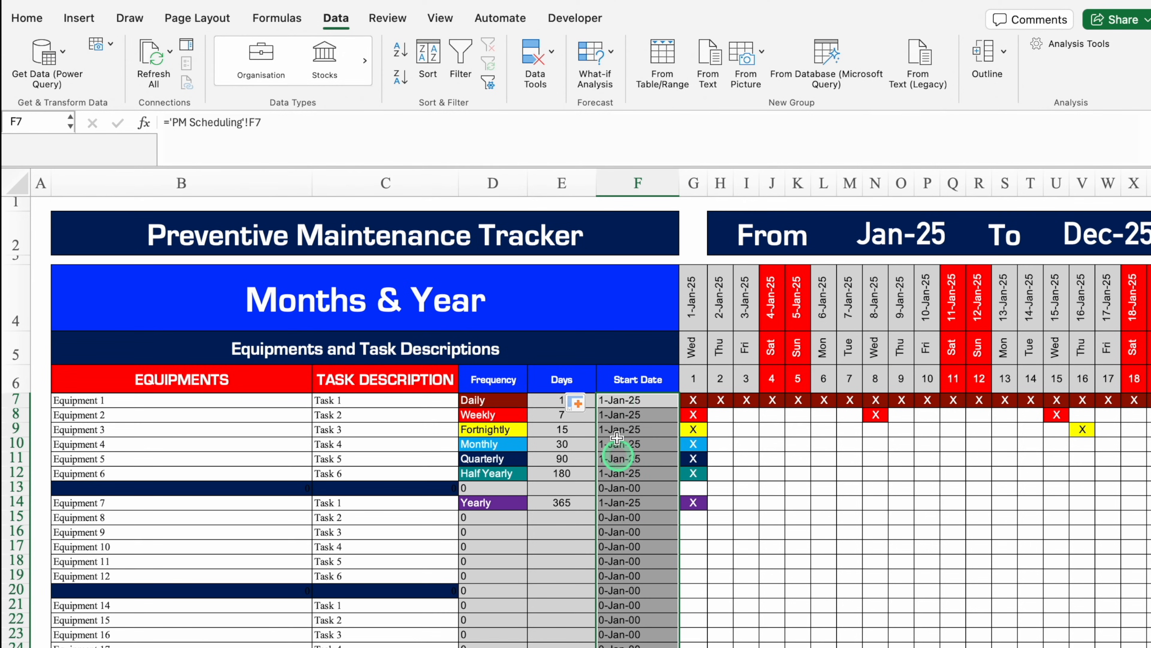
Rewrite F7 as =IF('PM Scheduling'!F7="","",'PM Scheduling'!F7) and fill it down the Start Date column.
click(616, 400)
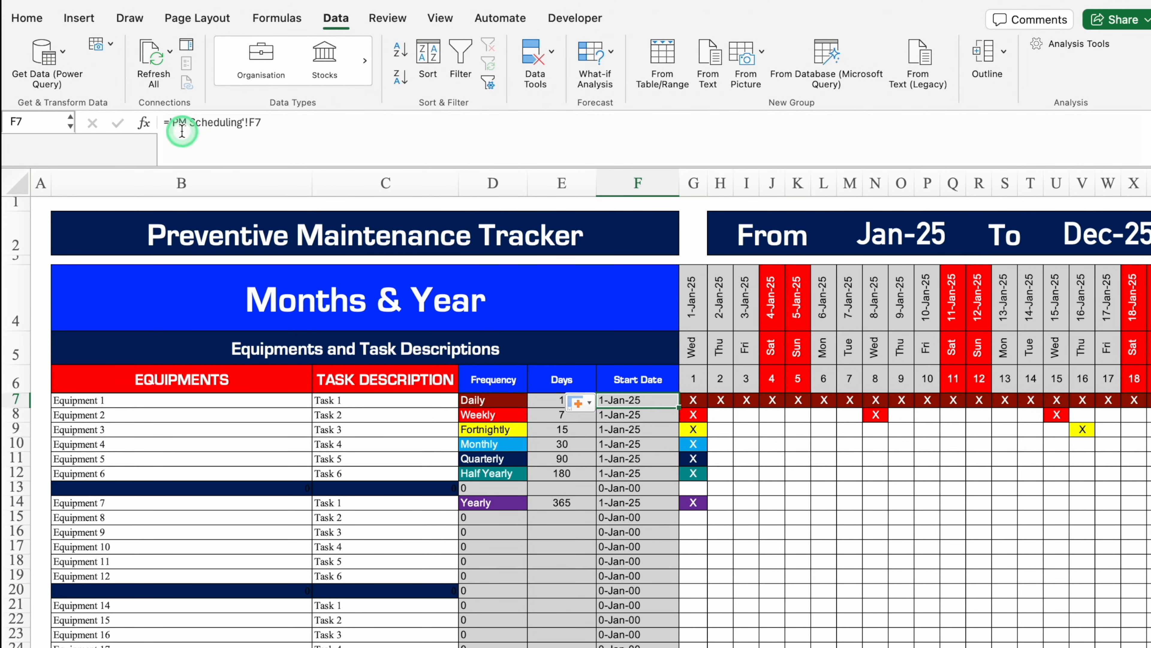
click(172, 122)
text(if)
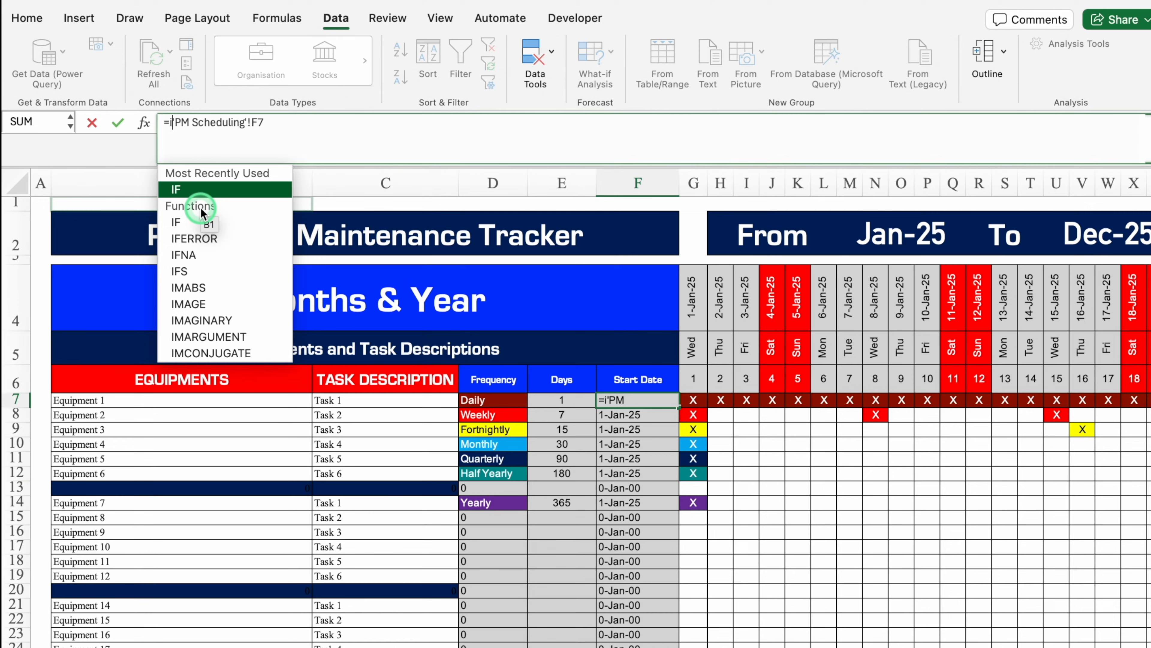
double_click(195, 199)
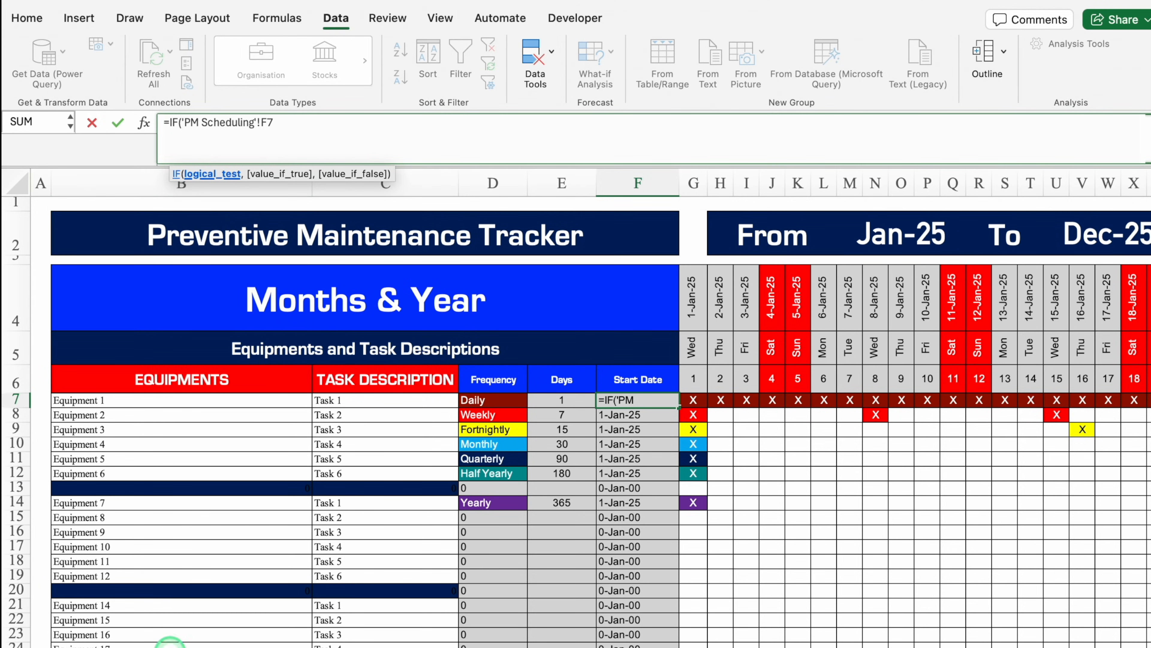
click(290, 646)
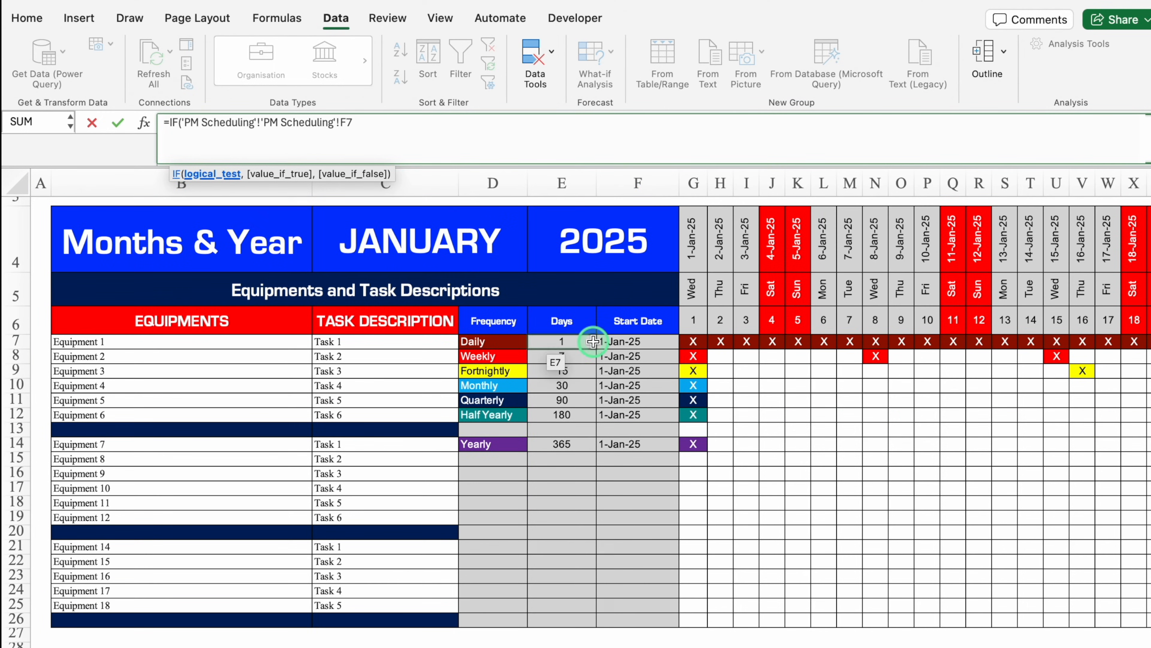
click(644, 344)
text(=)
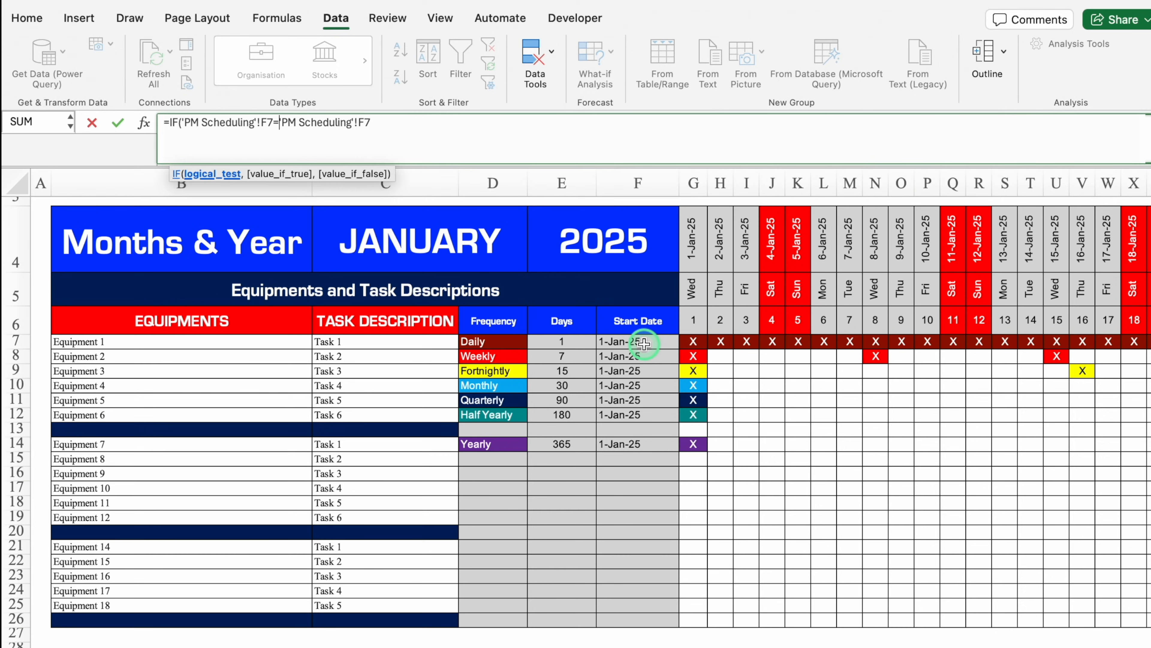
text("")
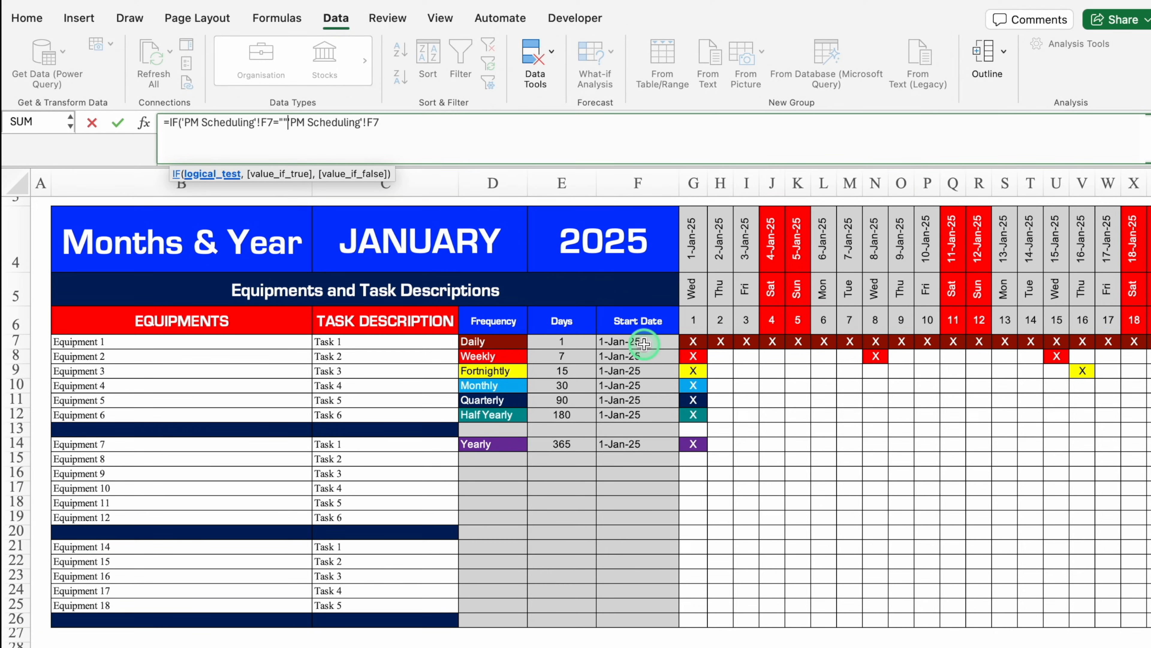
text(,)
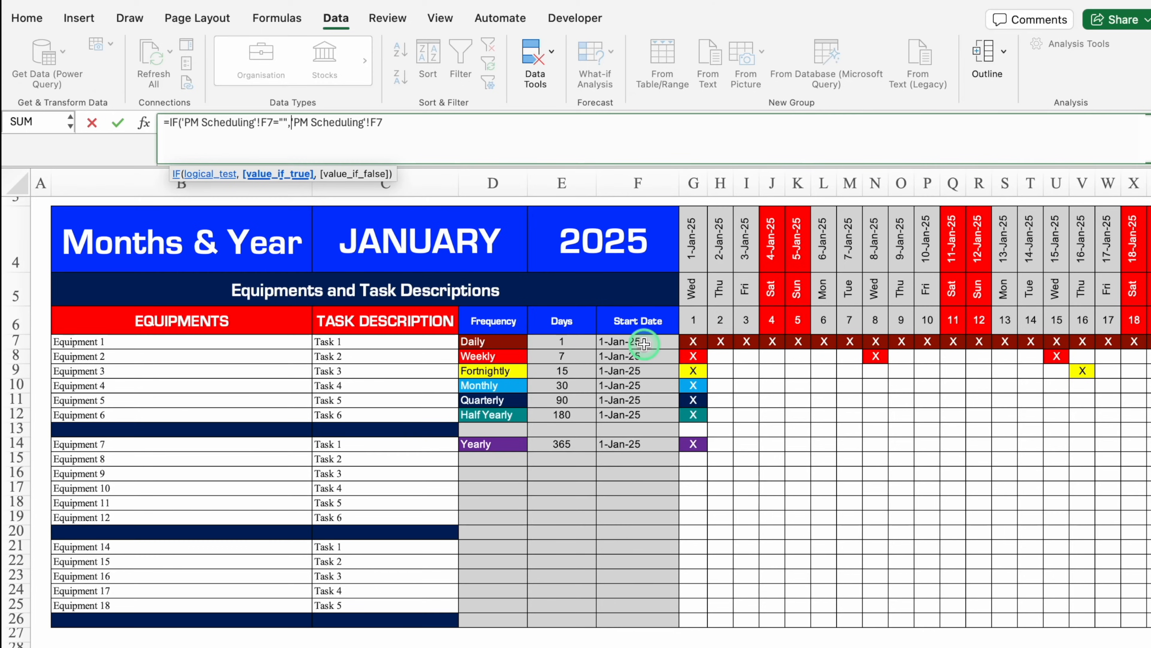
text("")
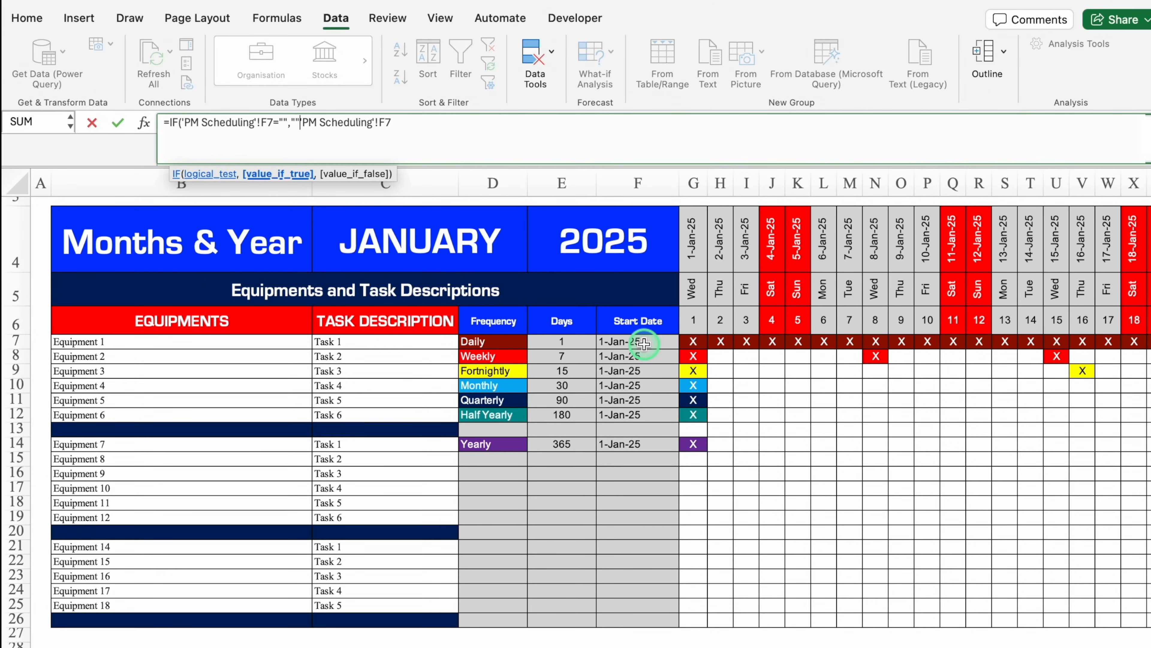
text(,)
click(444, 126)
text())
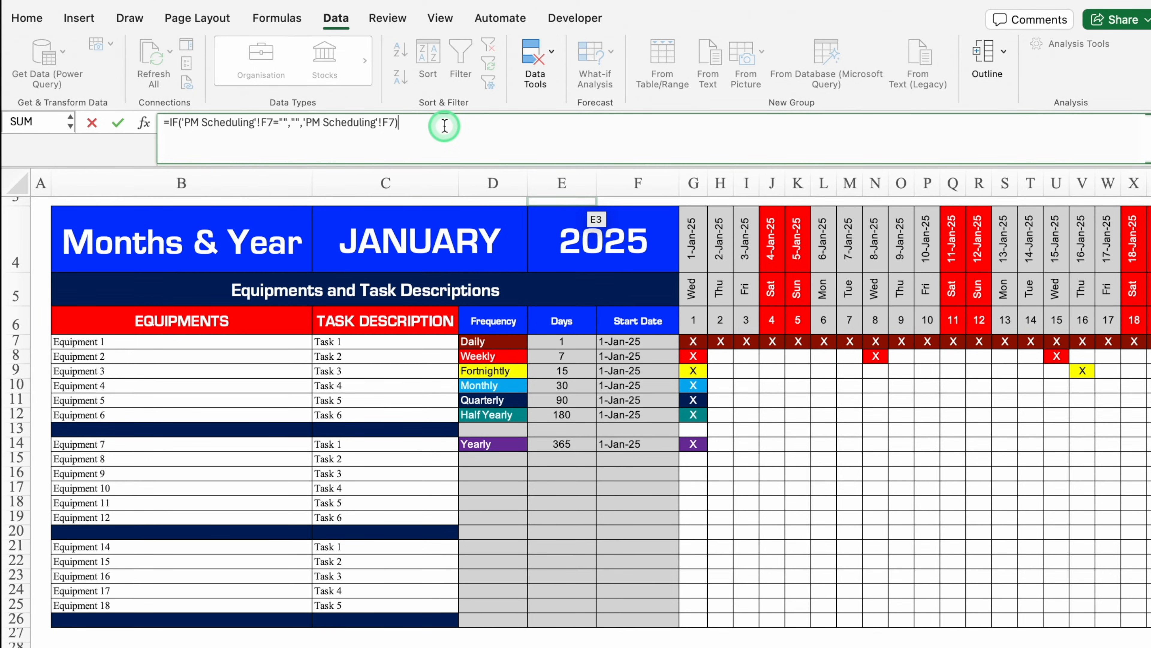
key(Return)
click(673, 402)
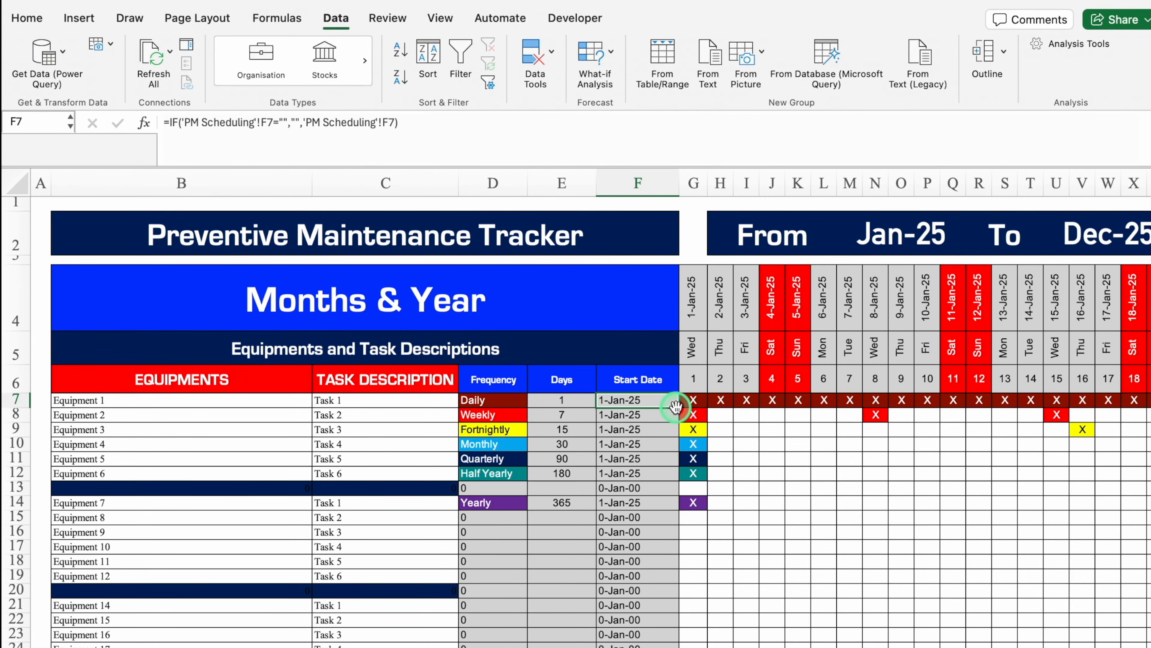
double_click(678, 407)
Rewrite the Frequency cell D7 as =IF('PM Scheduling'!D7="","",'PM Scheduling'!D7) and fill it down the column.
click(495, 401)
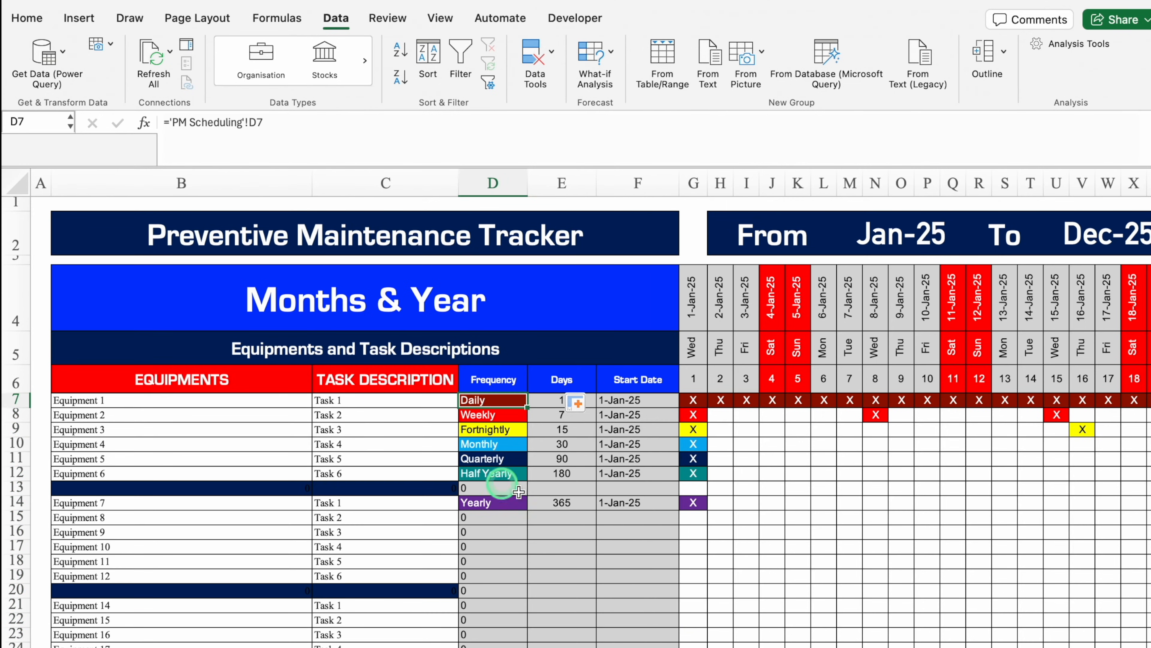
click(168, 122)
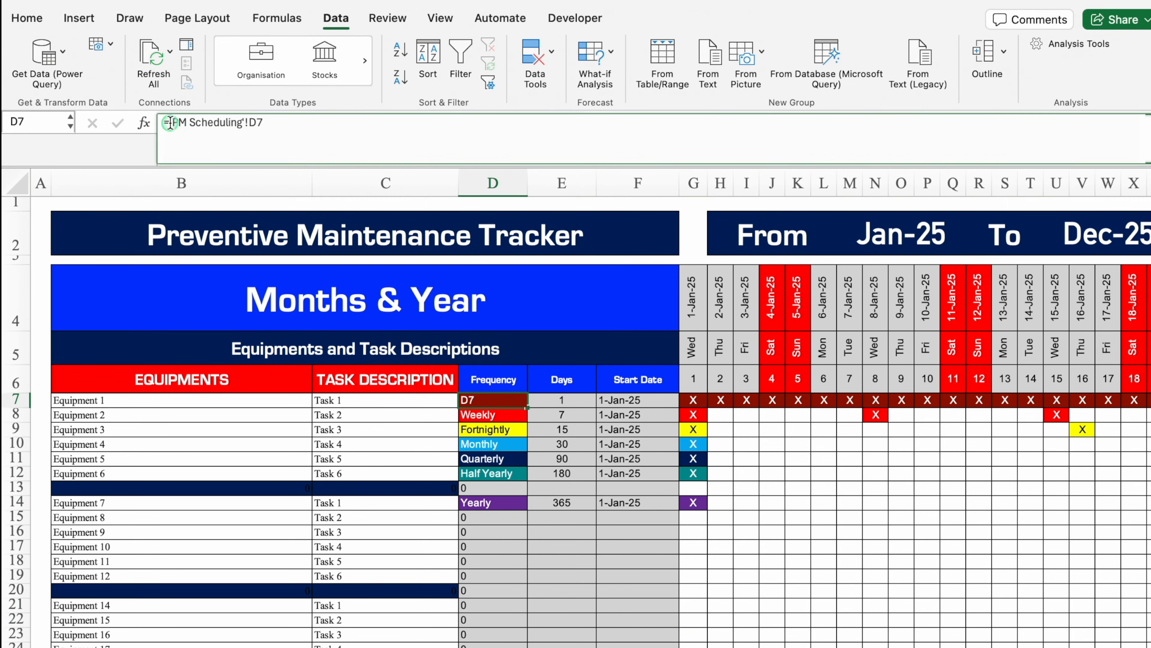
click(223, 229)
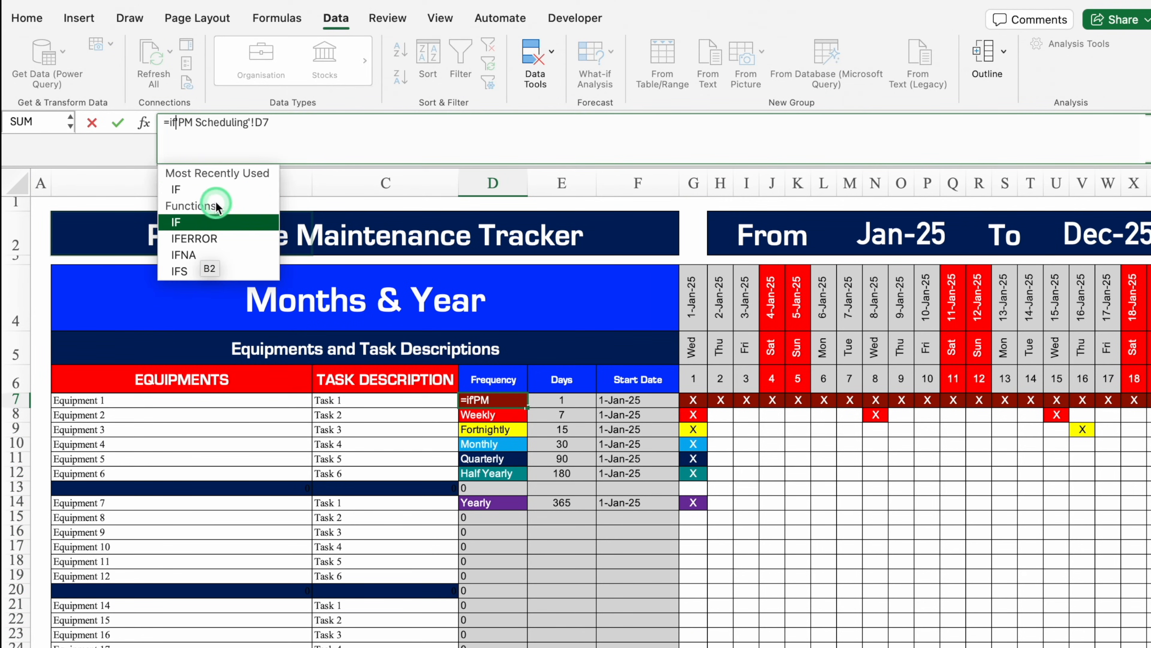
double_click(176, 222)
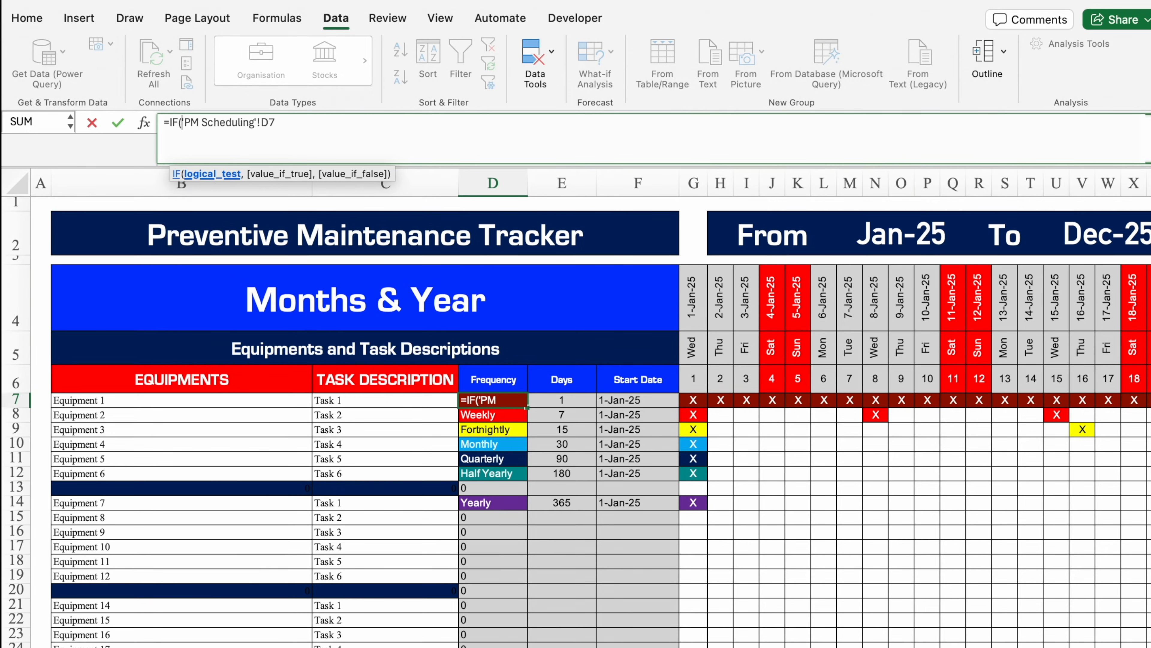
key(ctrl+Page_Up)
click(501, 344)
text(=)
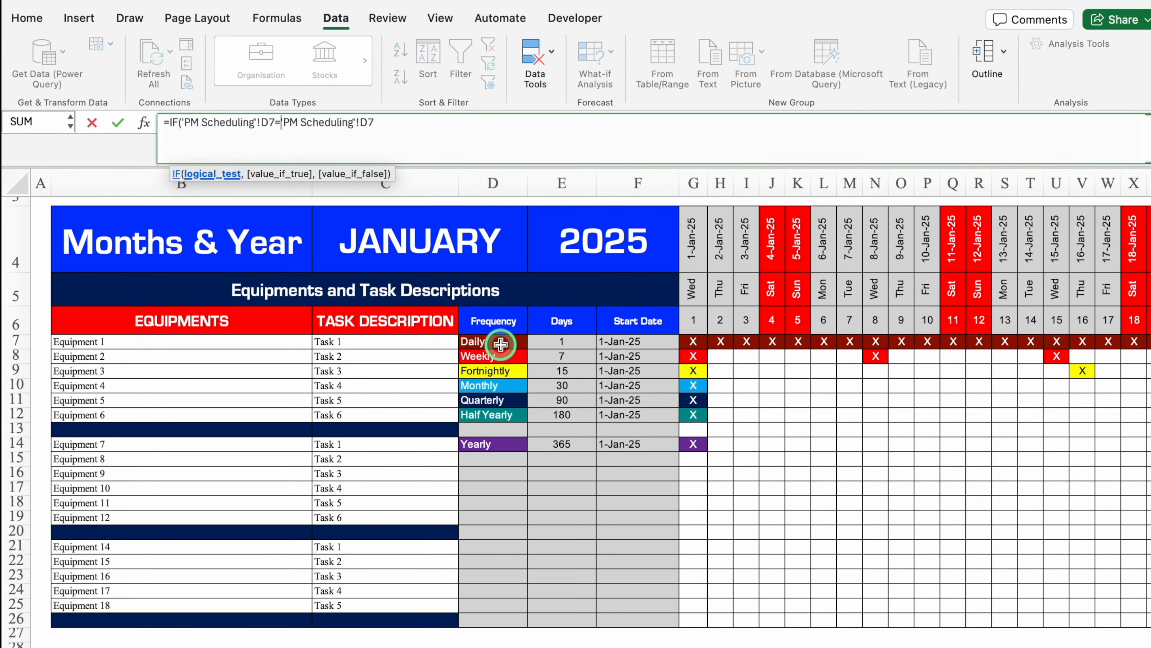
text("")
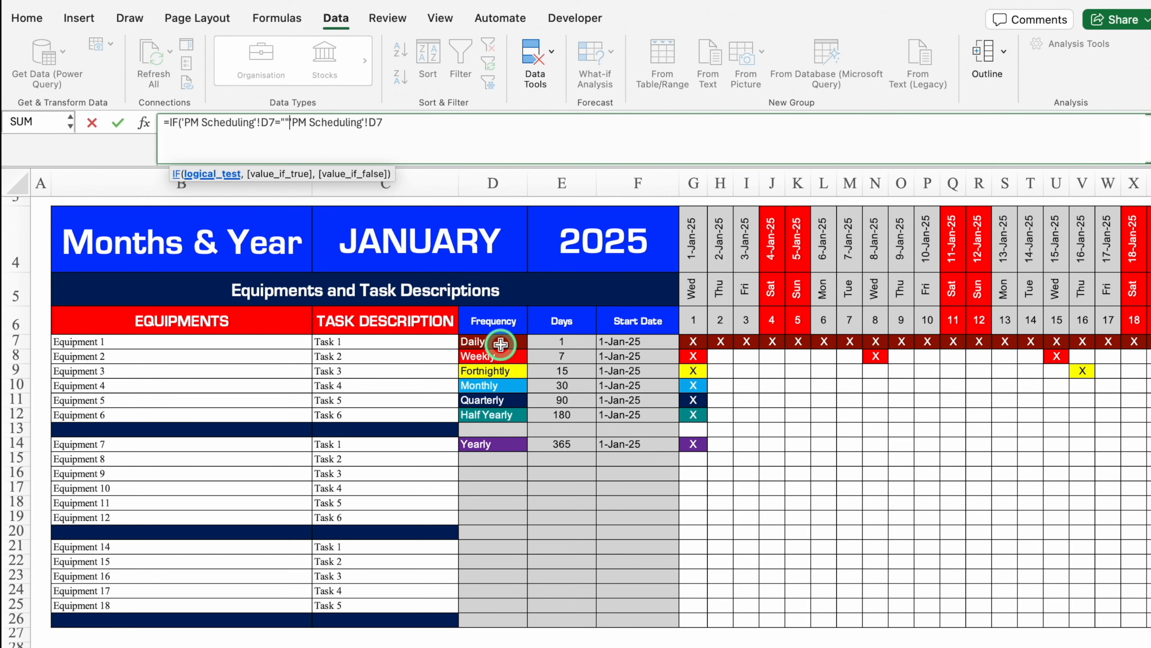
text(,)
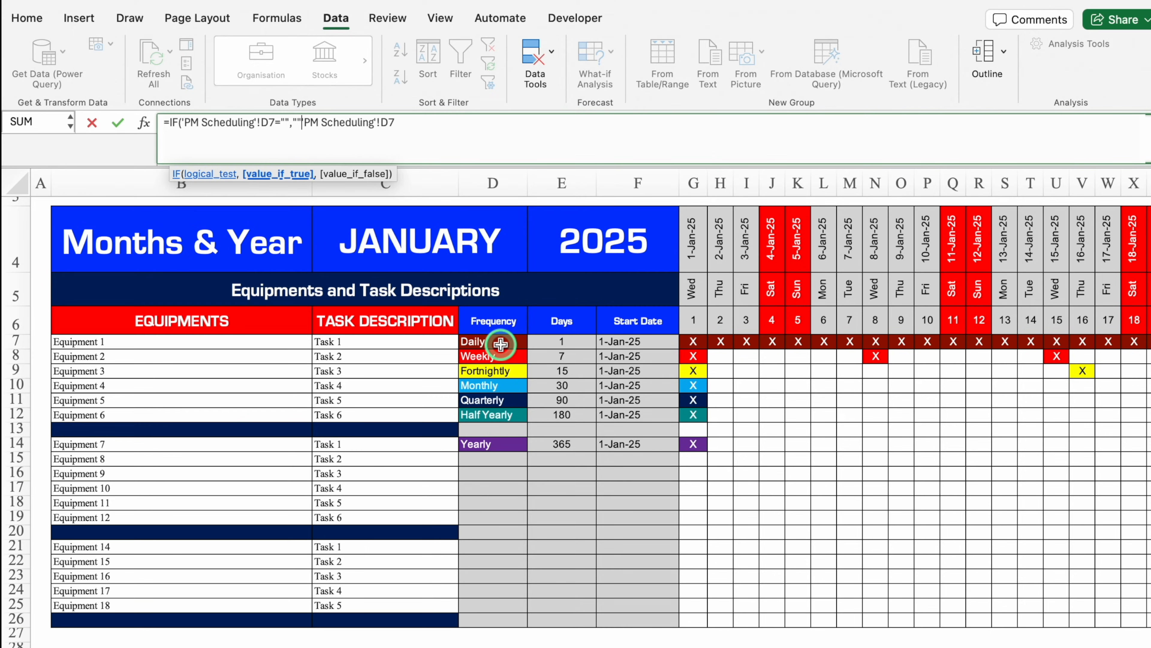
text(,)
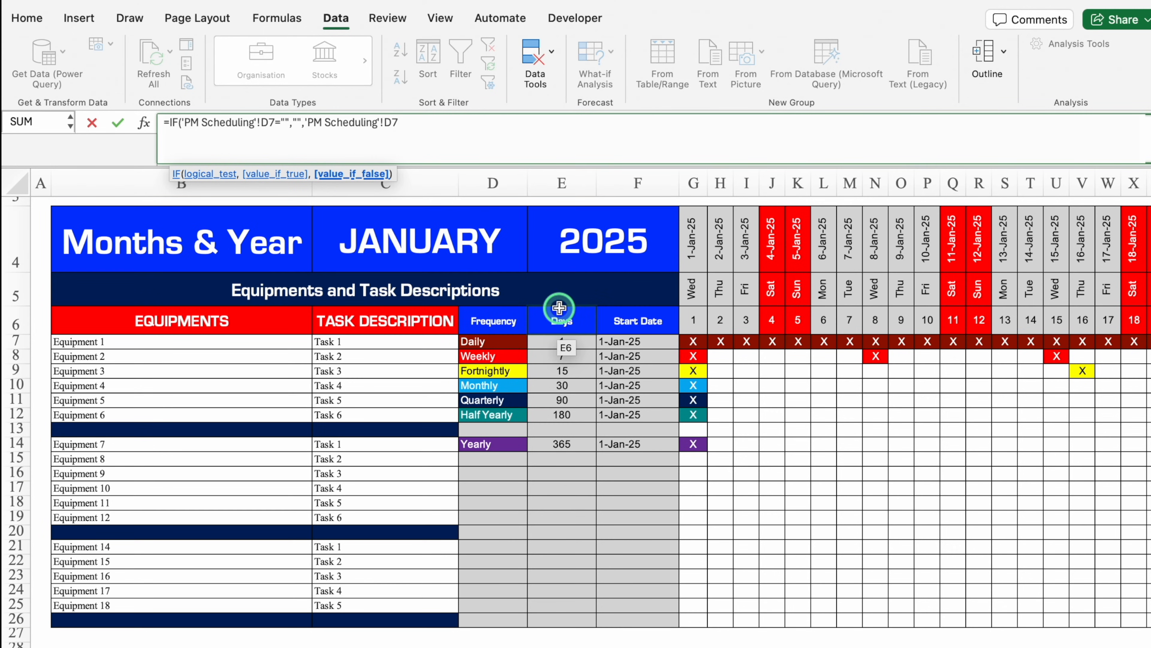
text())
key(ctrl+Return)
scroll(559, 308, up, 2)
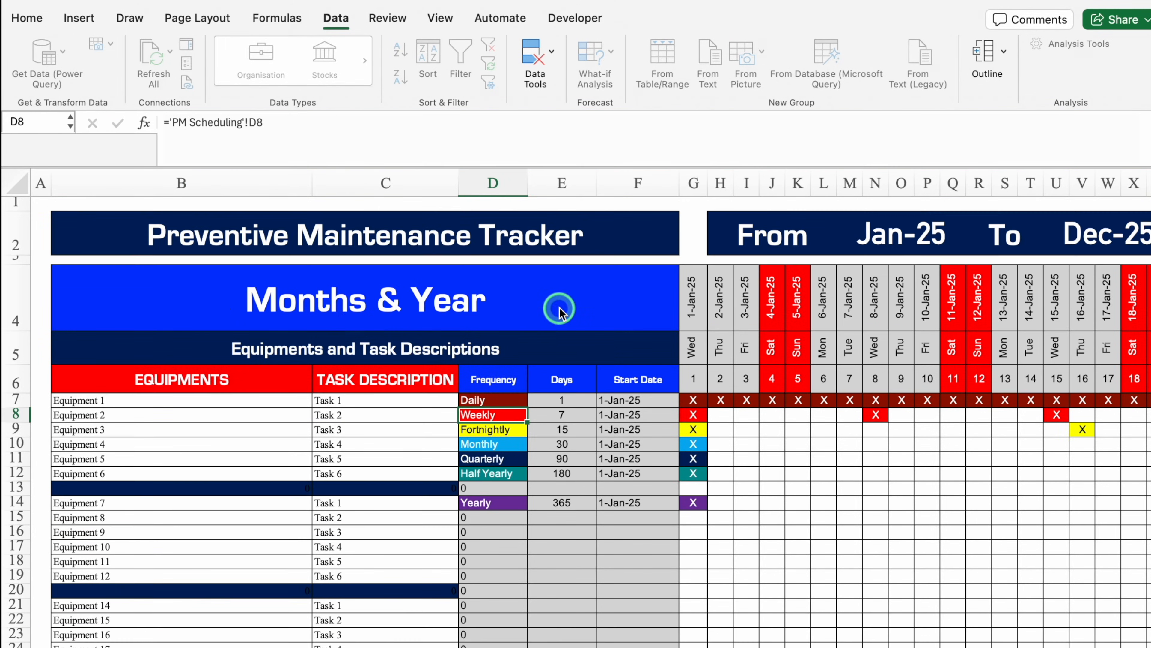
double_click(527, 406)
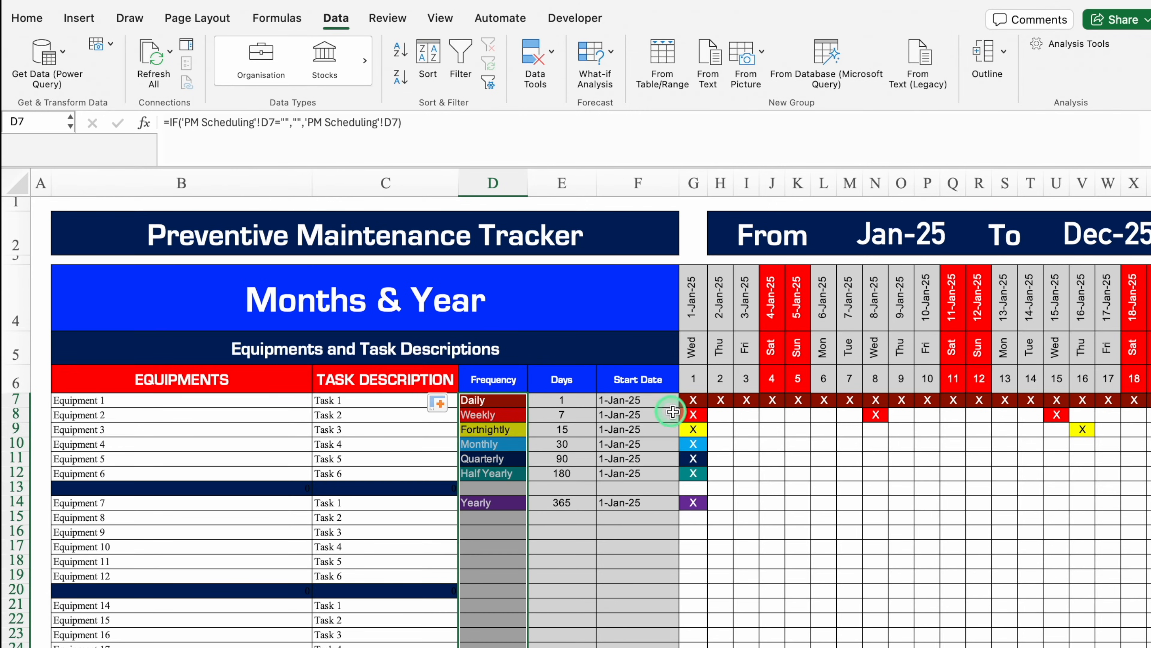
Clear the schedule marks from G7 across all date columns down to row 26.
drag(693, 400, 699, 641)
key(Delete)
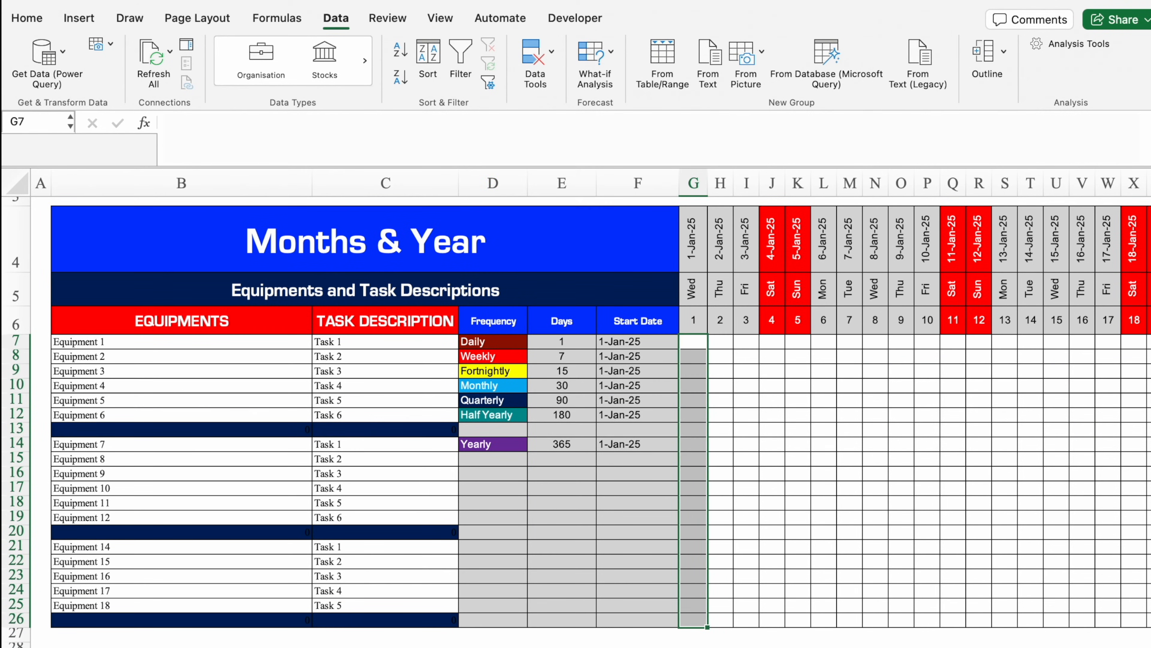
scroll(1012, 277, up, 2)
Link the first schedule cell G7 to the scheduling sheet with ='PM Scheduling'!G7.
click(696, 402)
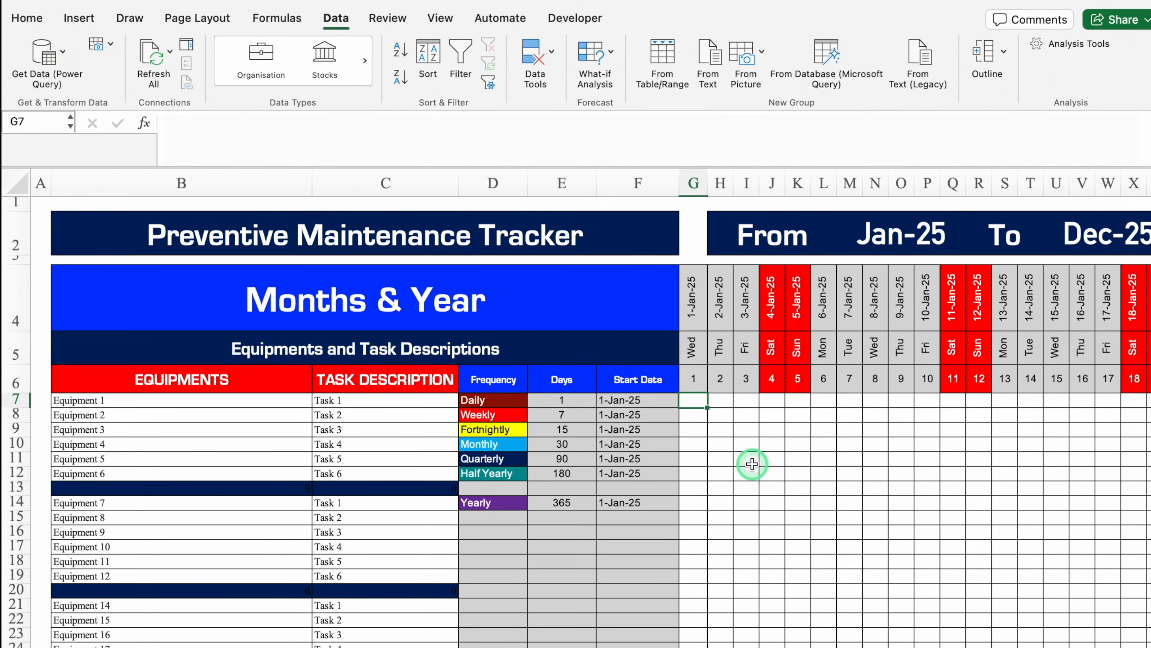
text(=)
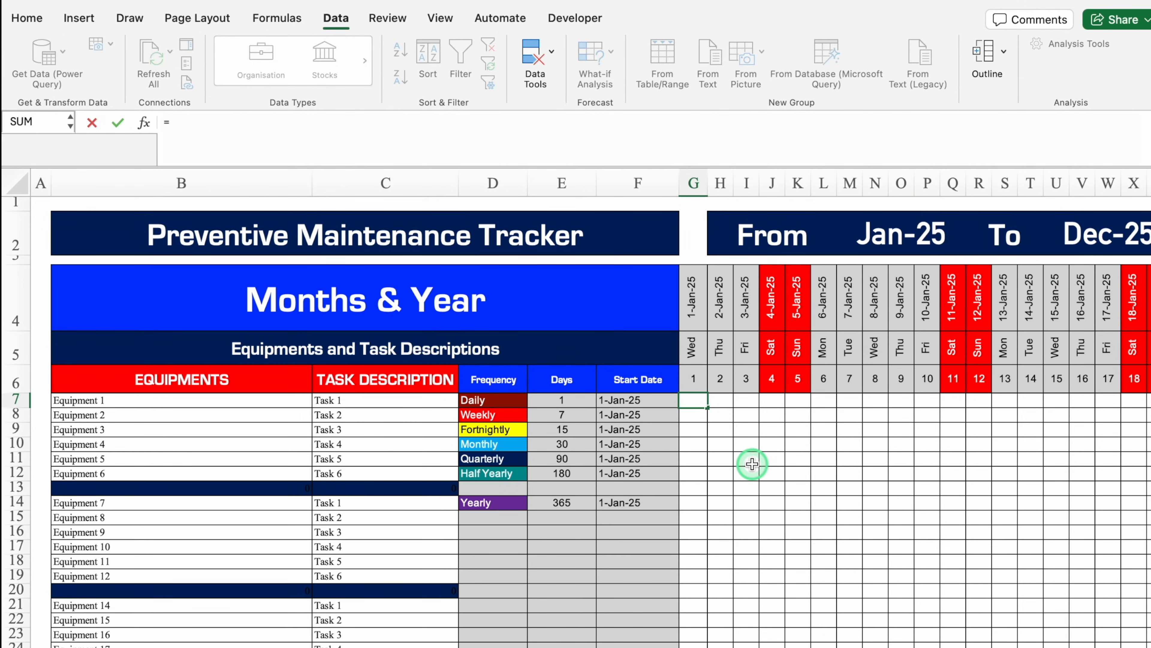
key(ctrl+Page_Down)
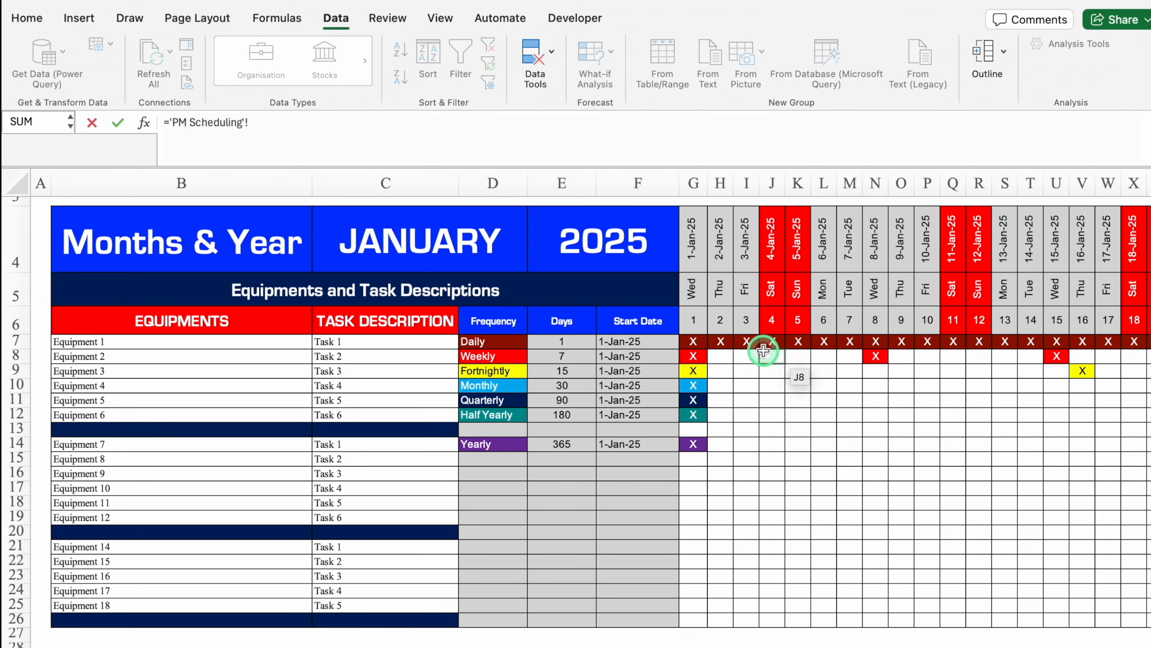
click(701, 340)
drag(700, 340, 701, 416)
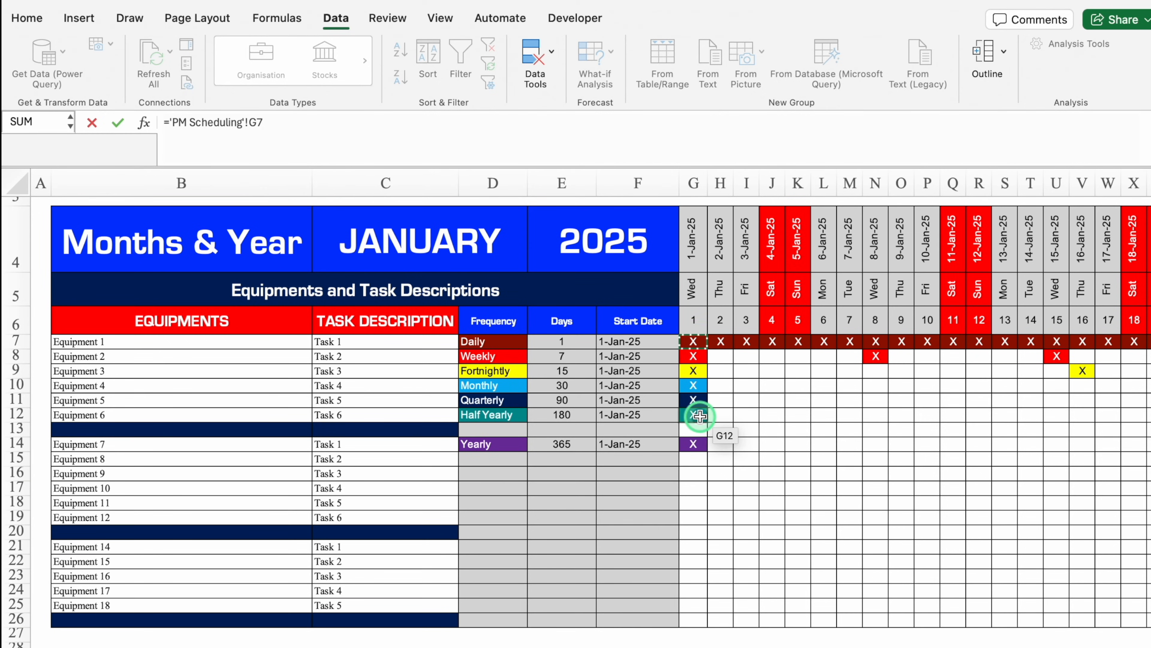
key(Return)
Fill the G7 link down to row 26 and across all the date columns through the end of the year.
click(706, 403)
drag(708, 408, 716, 632)
scroll(575, 408, down, 2)
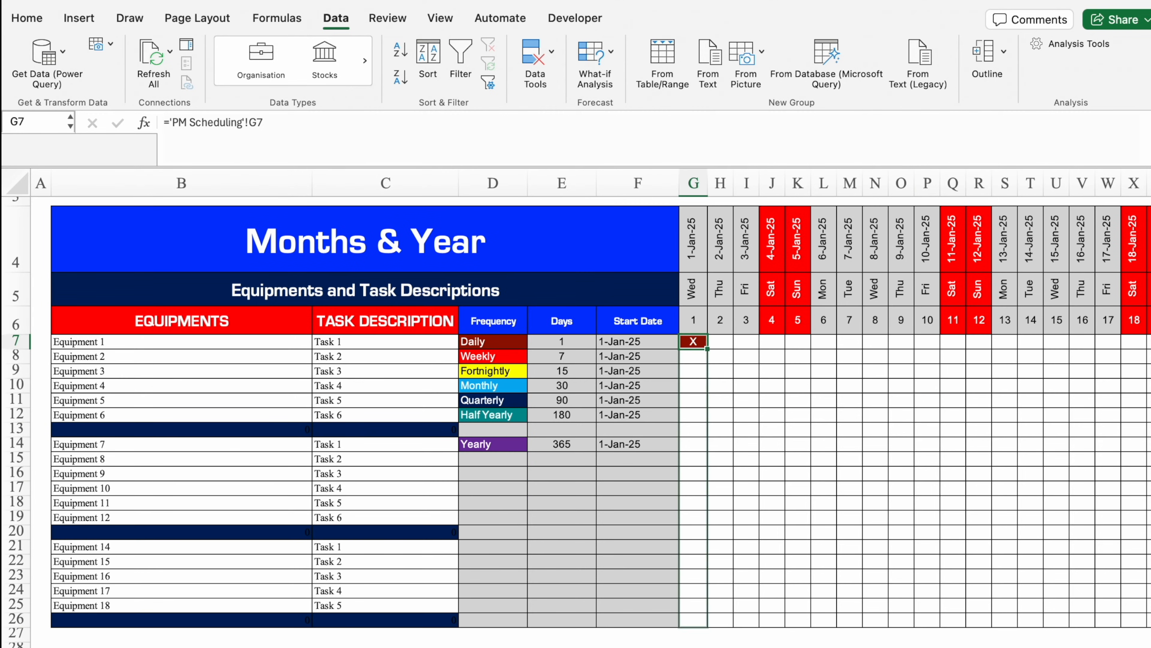
scroll(575, 408, right, 20)
drag(1147, 620, 1124, 620)
scroll(929, 603, left, 20)
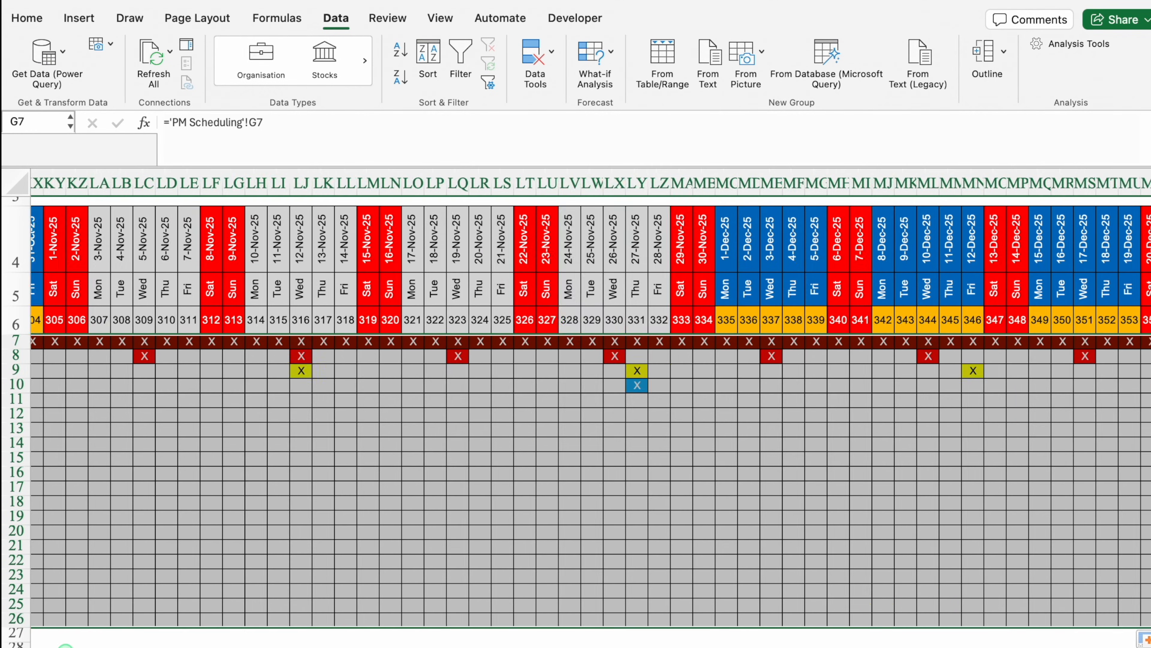
Fit the widths of the uneven mid-April date columns DI, DJ and DK to their contents.
scroll(590, 408, left, 20)
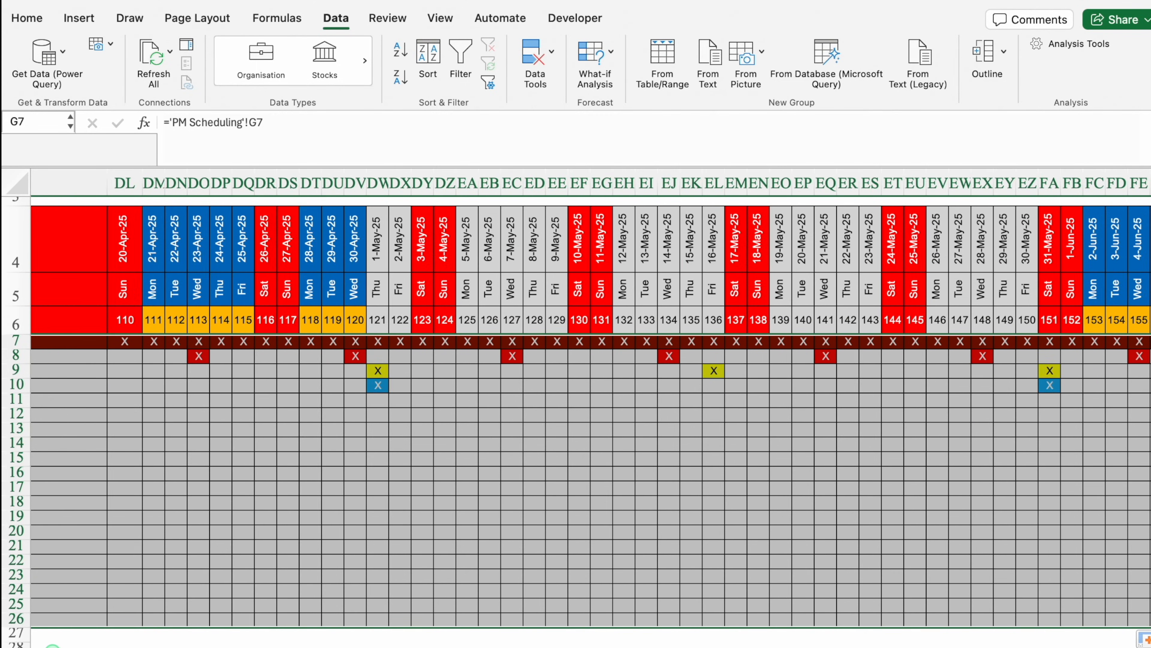
double_click(552, 181)
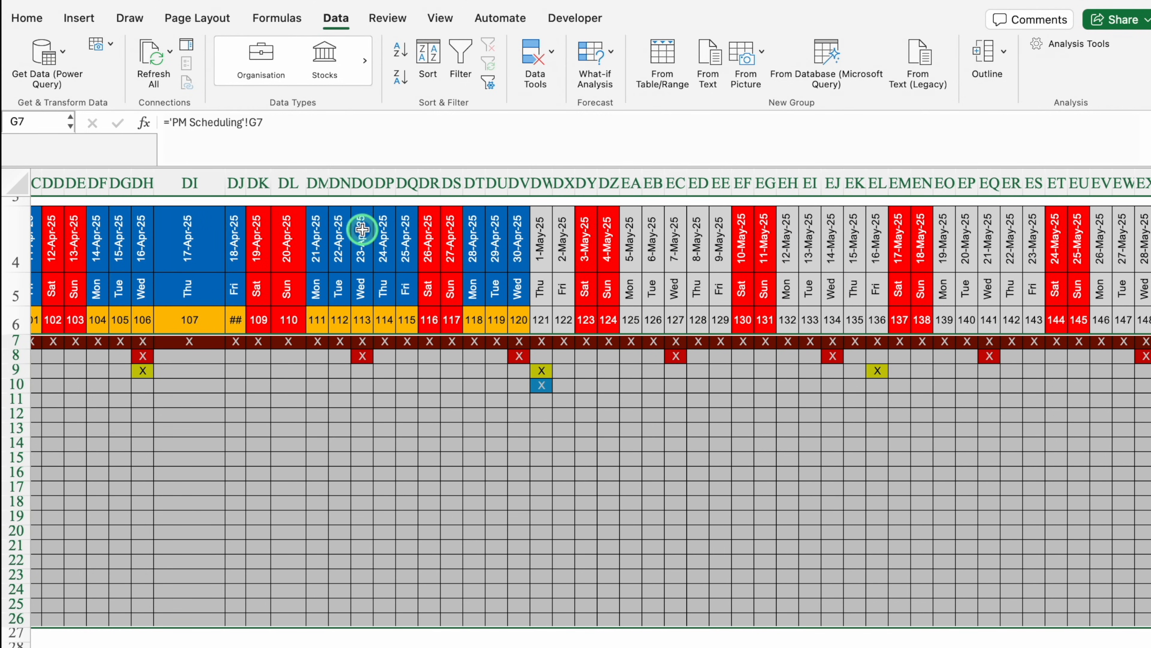
double_click(248, 182)
drag(225, 185, 225, 186)
double_click(225, 185)
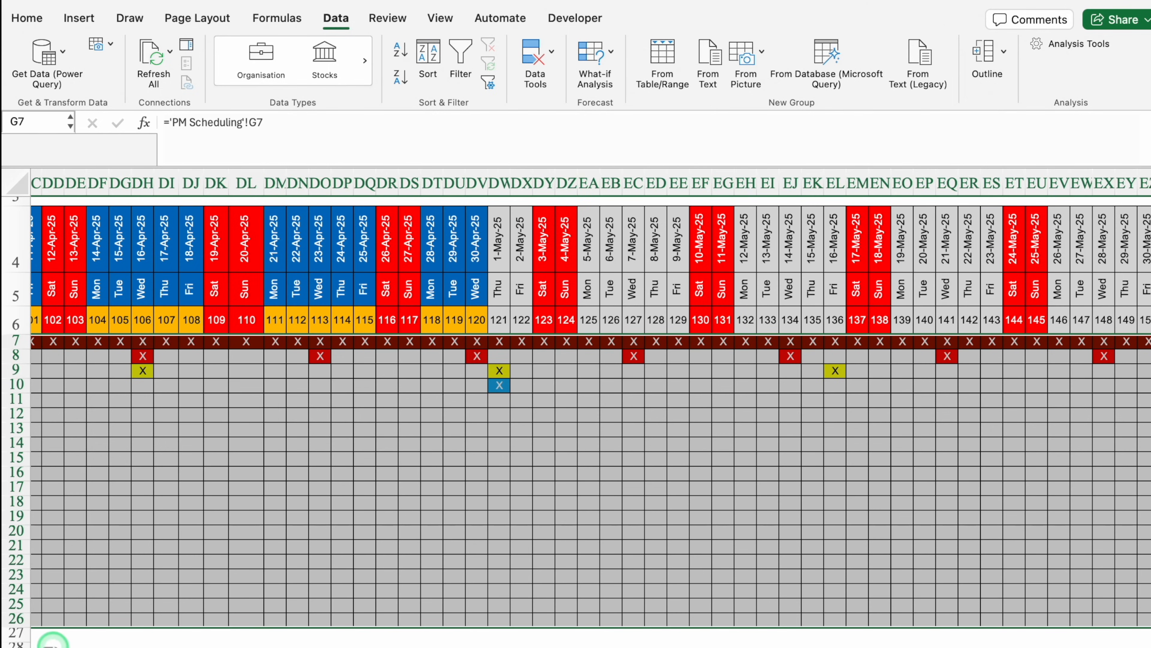
Clear the From–To period text from row 2, starting at H2 beside the tracker title.
scroll(589, 408, left, 20)
scroll(589, 408, up, 2)
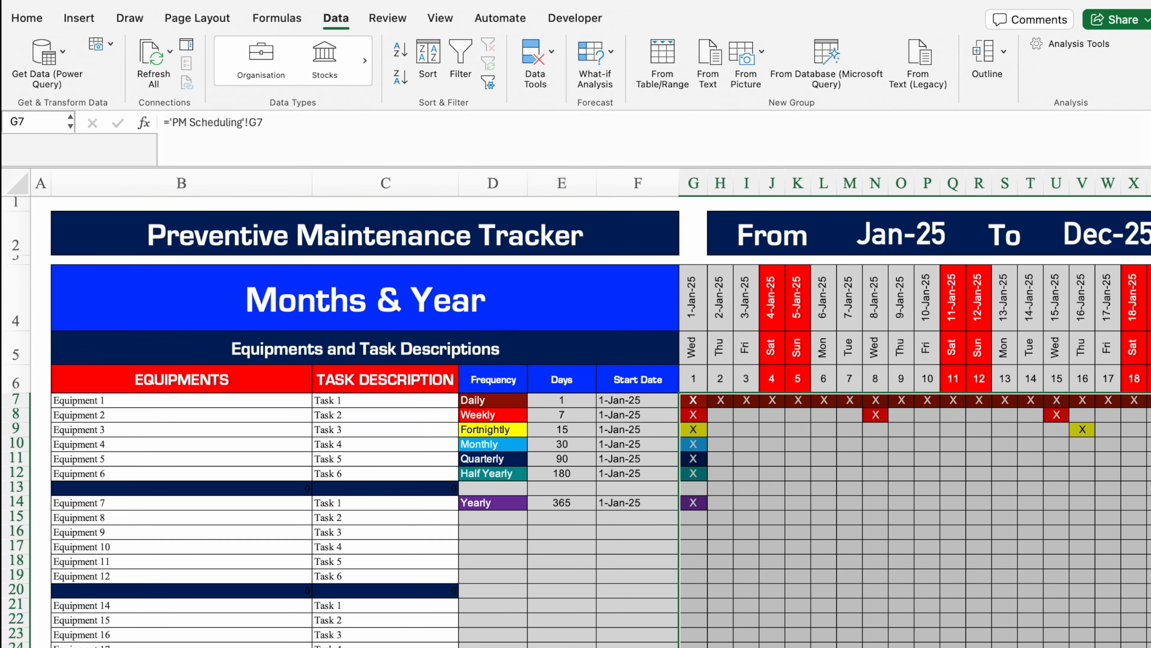
drag(769, 232, 1139, 232)
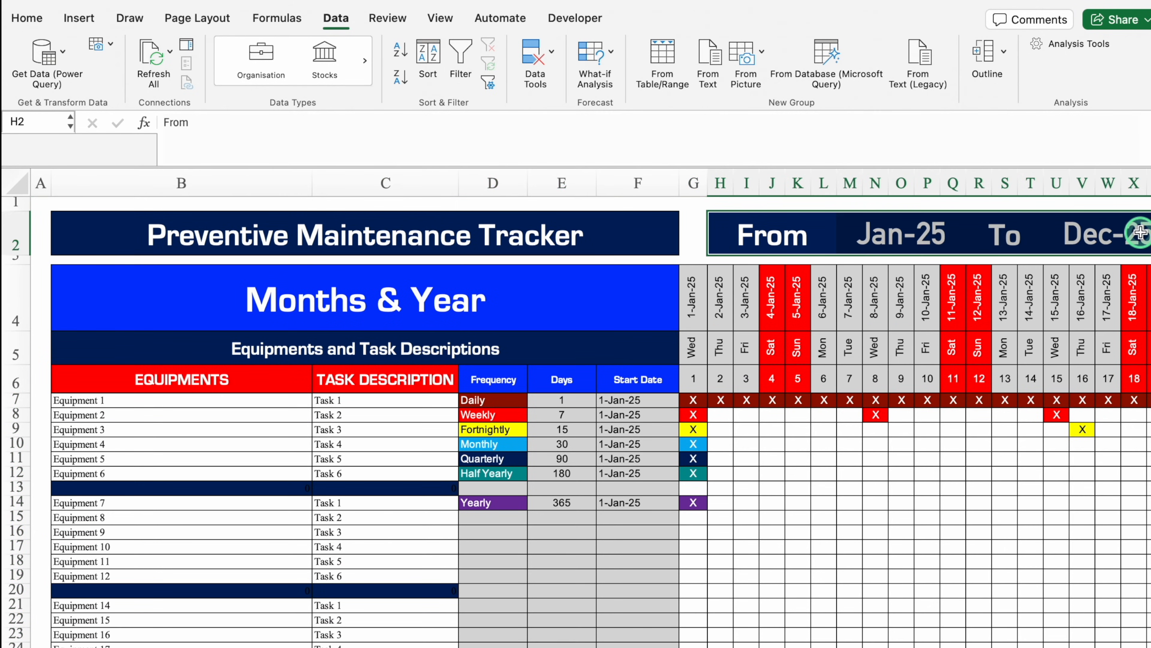
key(Delete)
scroll(1140, 232, down, 1)
Unmerge the cleared header cells H2:Y2, remove their fill and set the font colour to black.
drag(726, 230, 1035, 236)
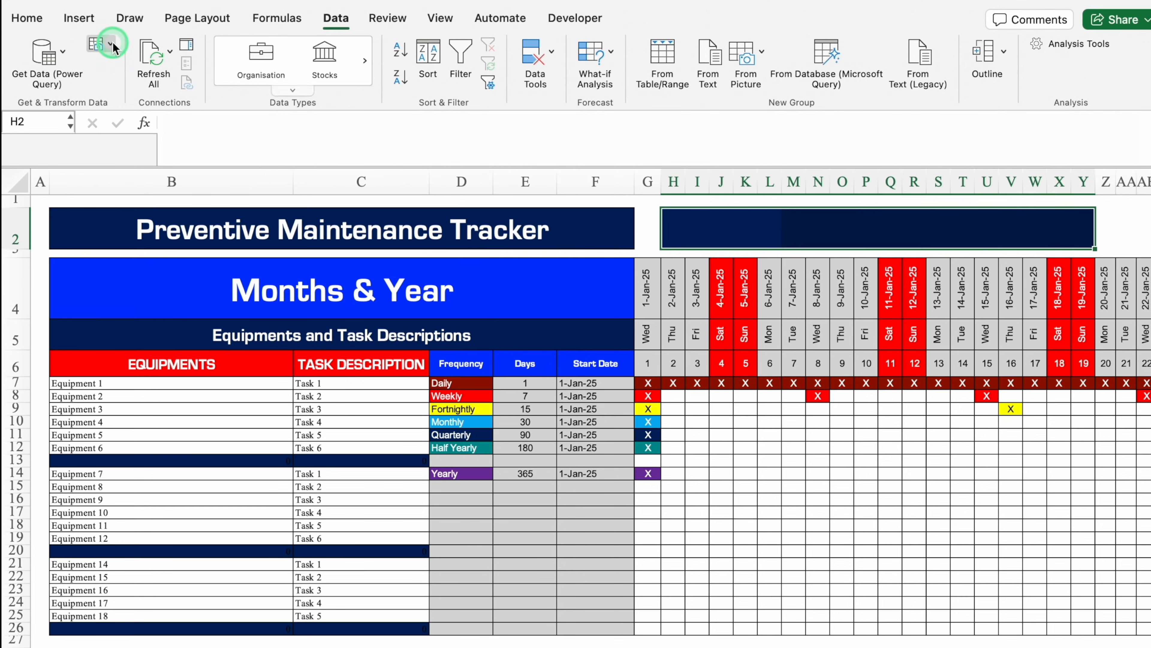
click(28, 20)
click(407, 64)
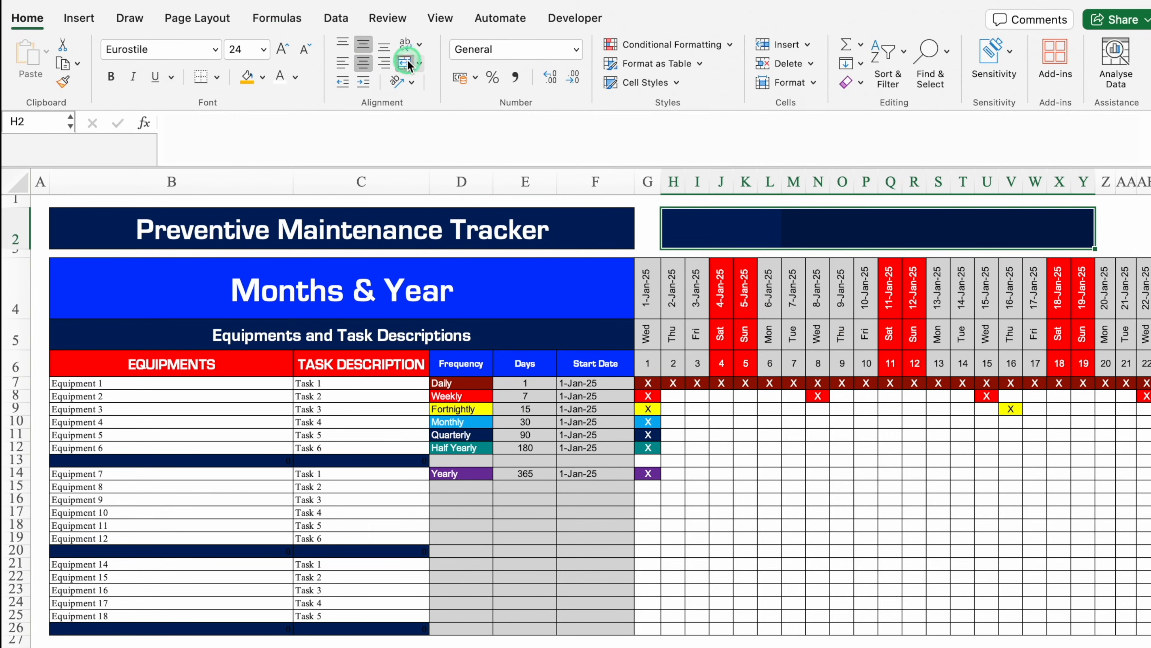
click(262, 77)
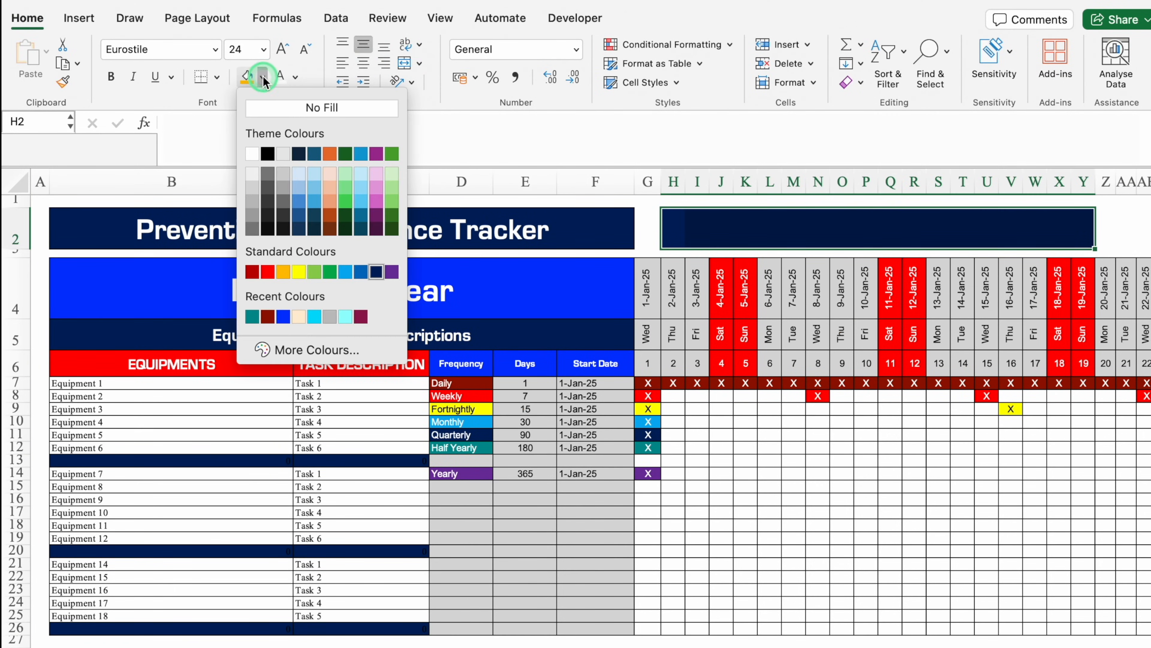
click(287, 105)
click(295, 78)
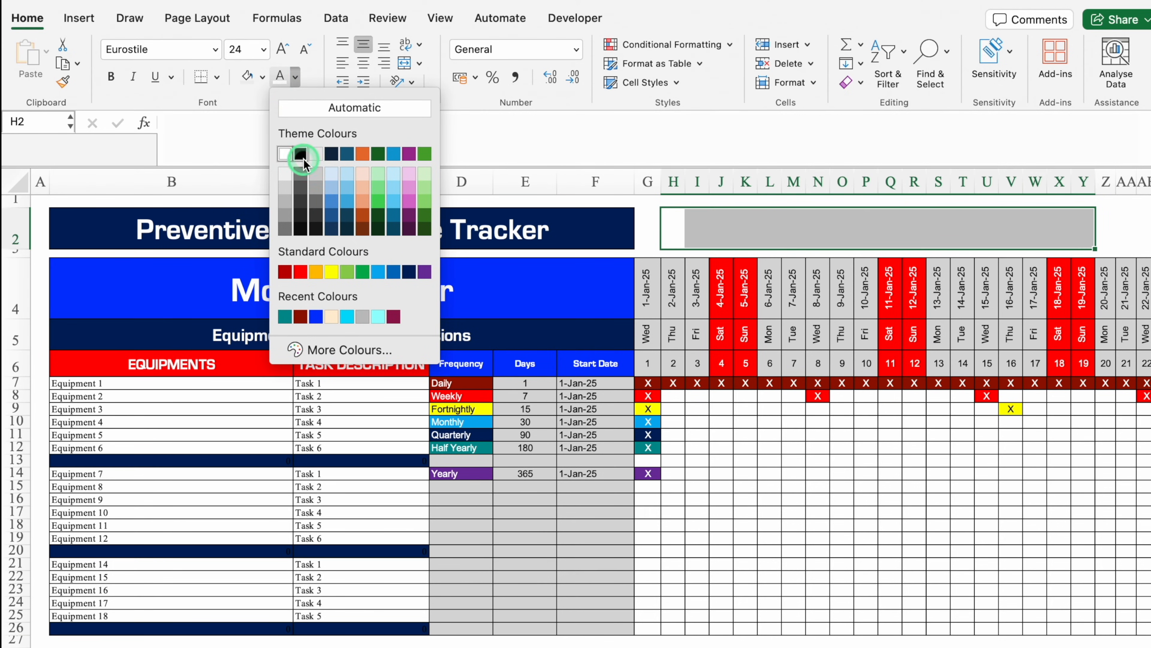
click(303, 159)
click(658, 217)
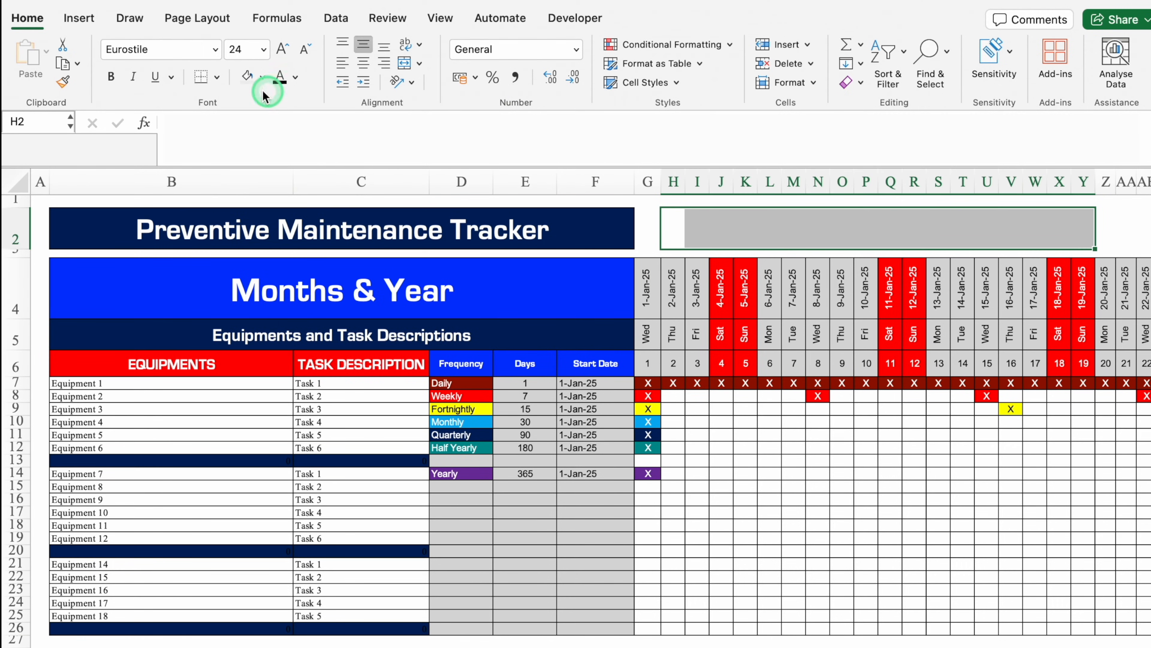
click(216, 77)
click(239, 213)
click(676, 223)
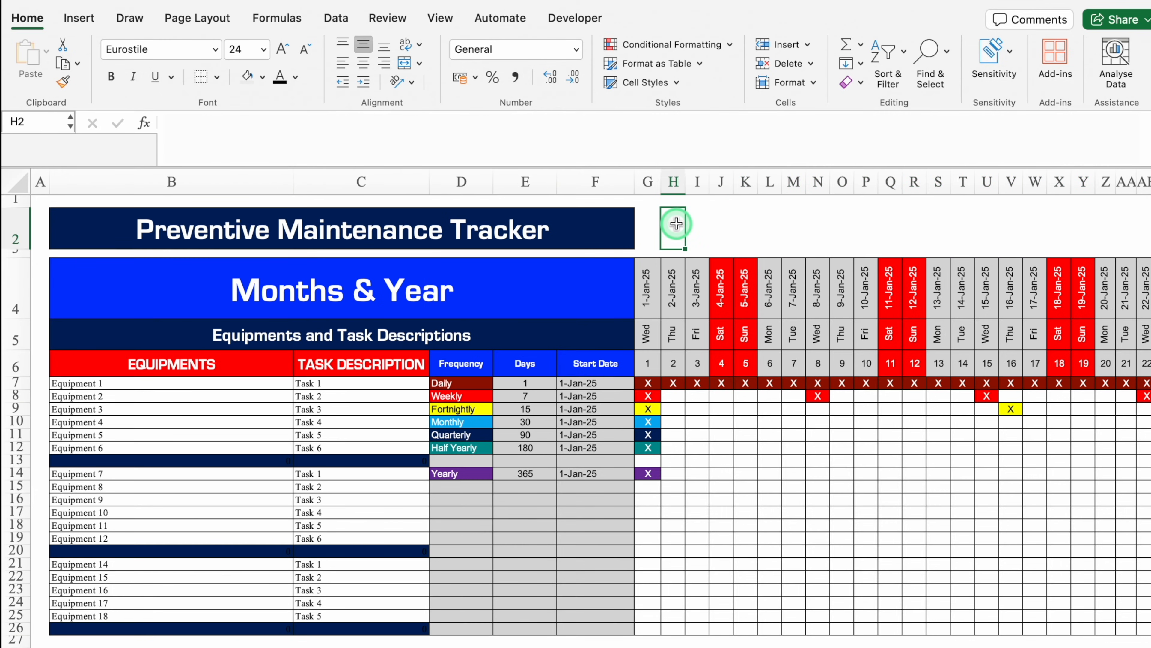
Merge H2:O2 into one centred cell and copy it to T2.
drag(676, 223, 831, 224)
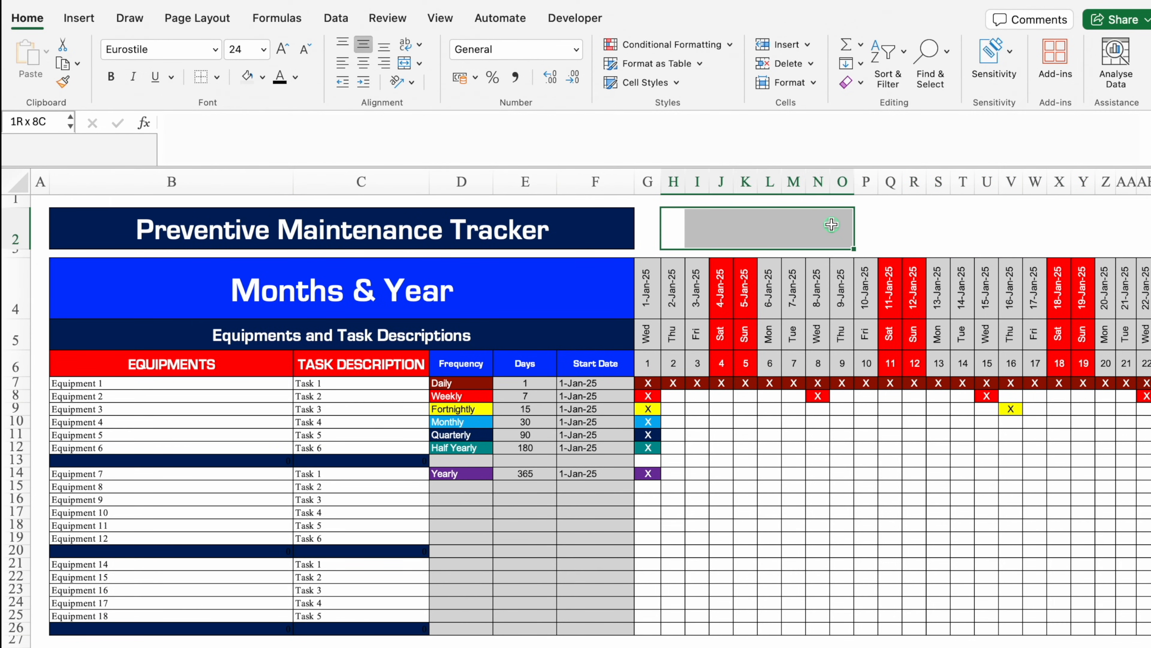
click(405, 63)
key(super+c)
click(971, 222)
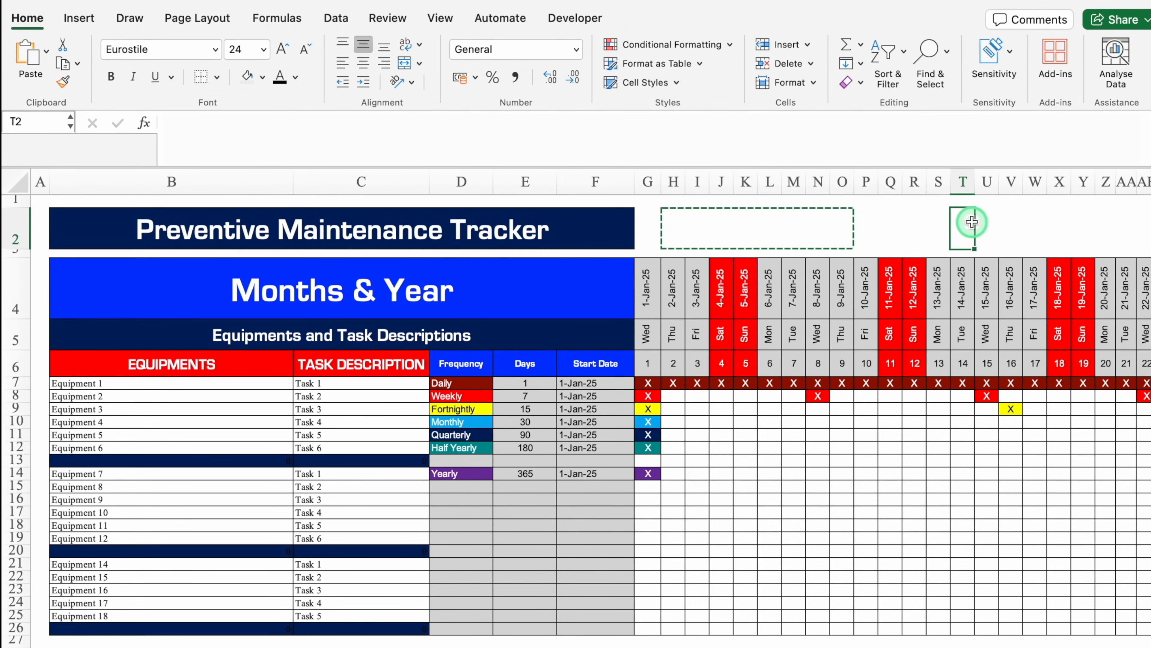
key(super+v)
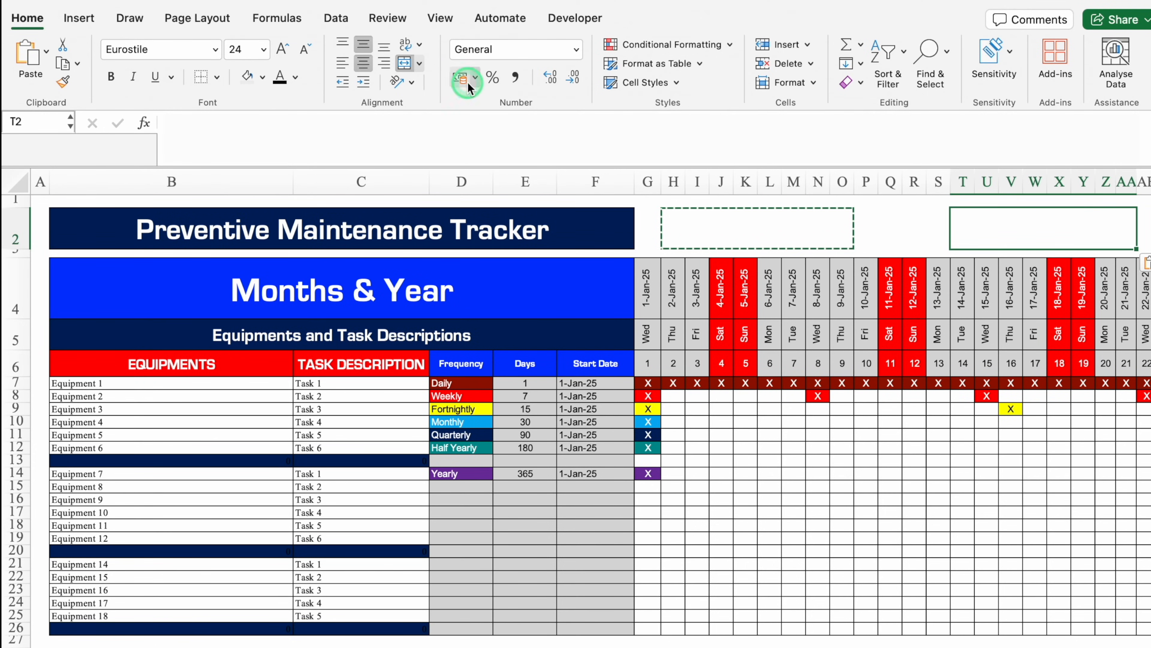
Fill the merged cell at T2 red and the one at H2 green, both with white text.
click(262, 77)
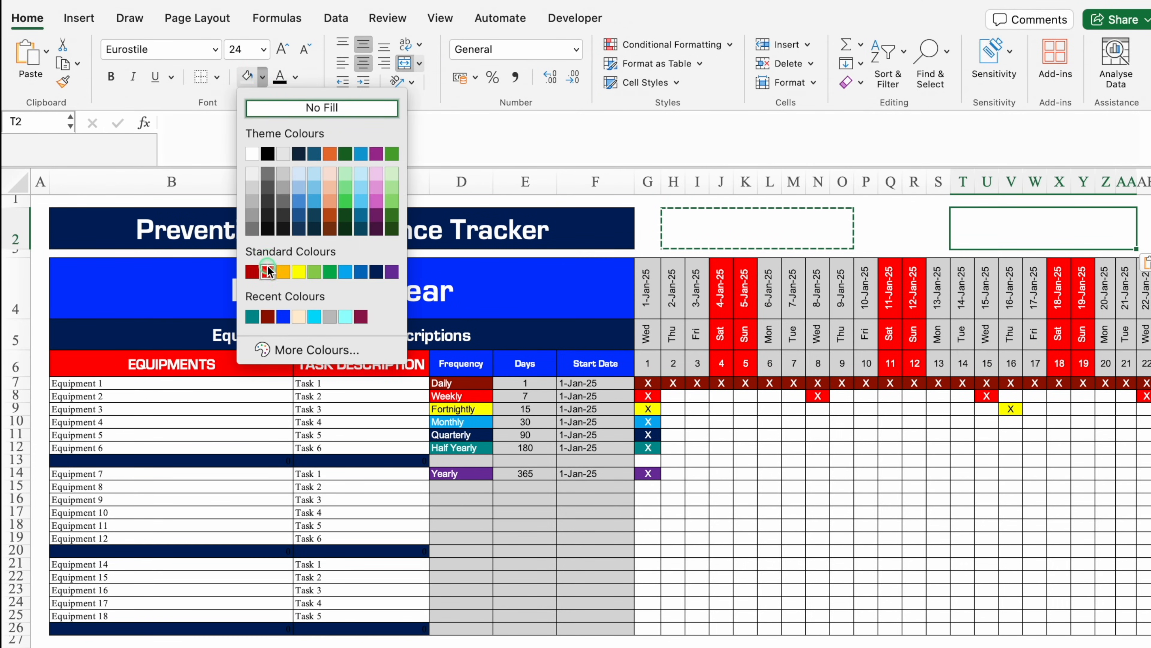
click(268, 271)
click(295, 77)
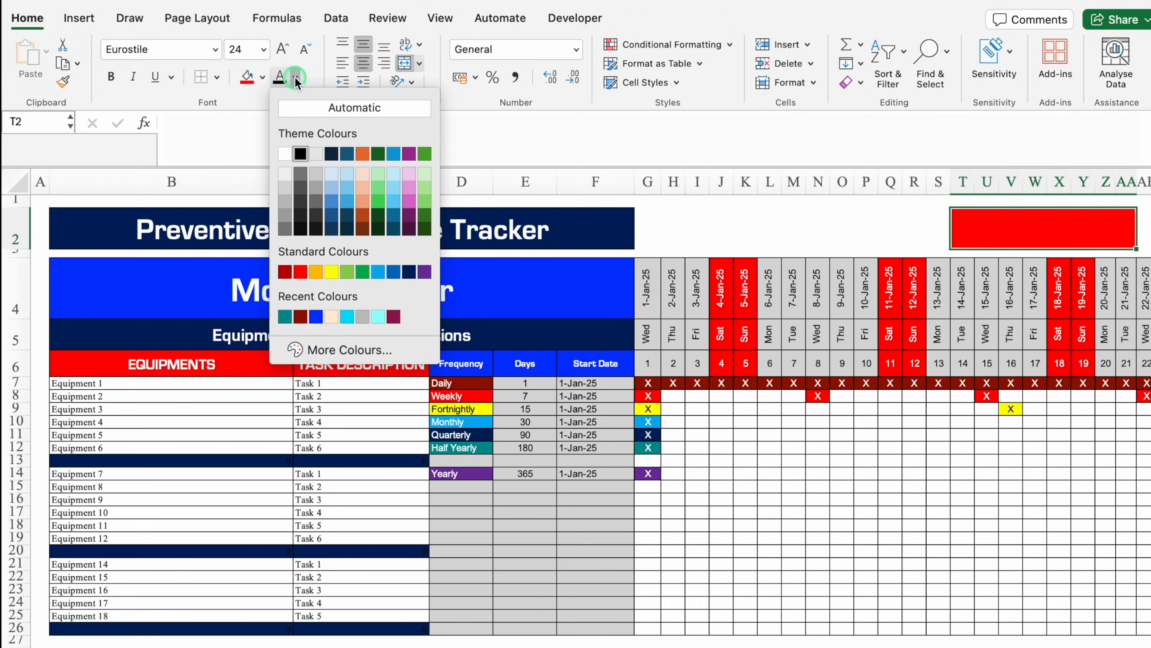
click(285, 154)
click(736, 229)
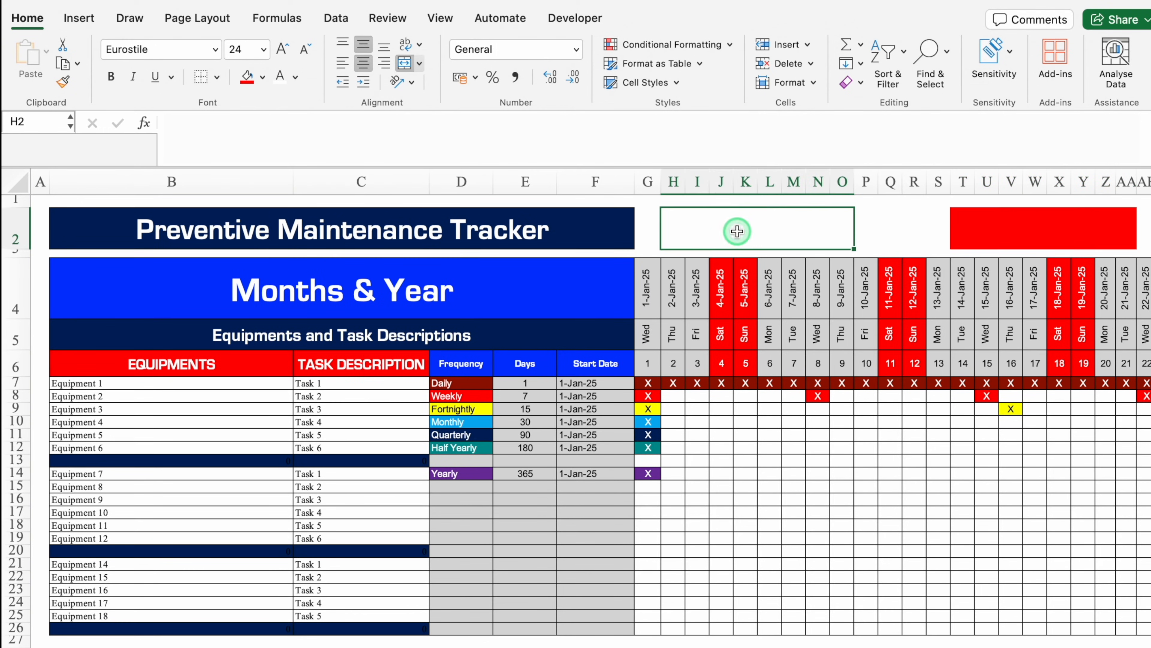
click(262, 77)
click(328, 271)
click(280, 78)
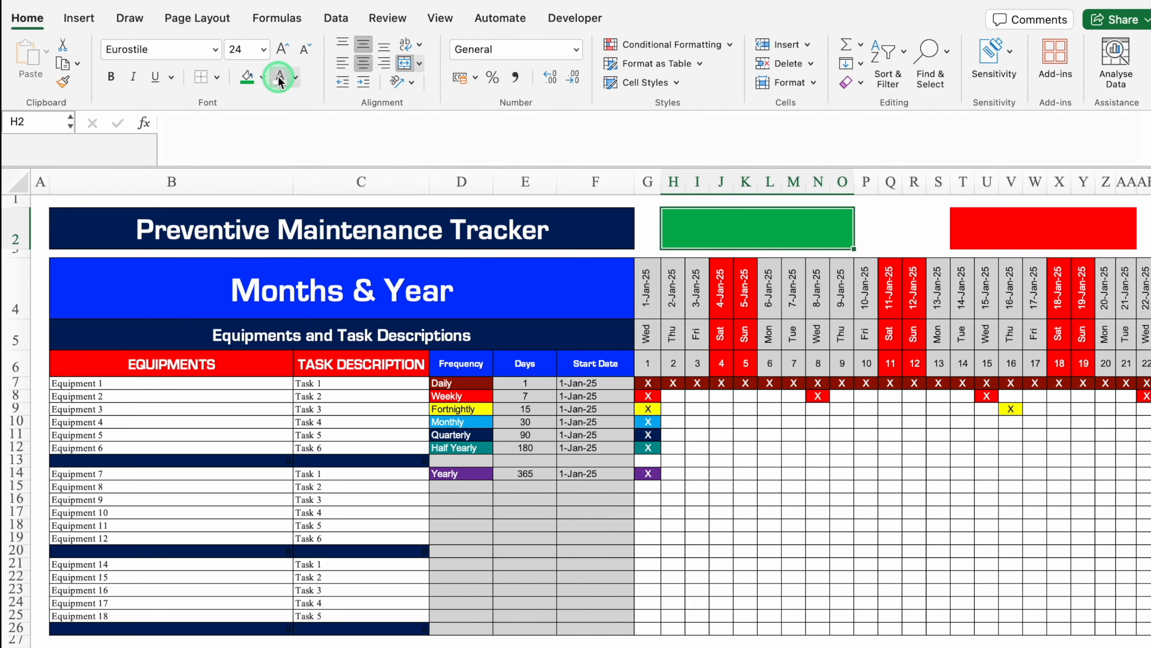
Label the green cell "Total Done" and the red cell "Total Pending".
text(Total Done)
click(1043, 228)
text(Total Pending)
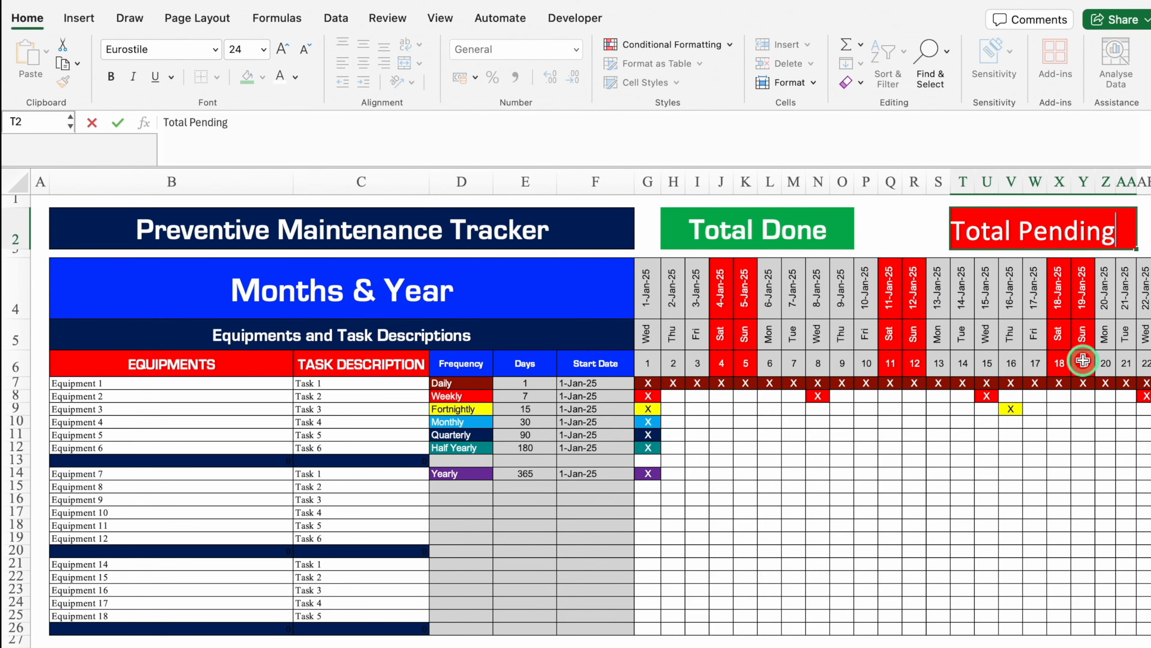
key(Return)
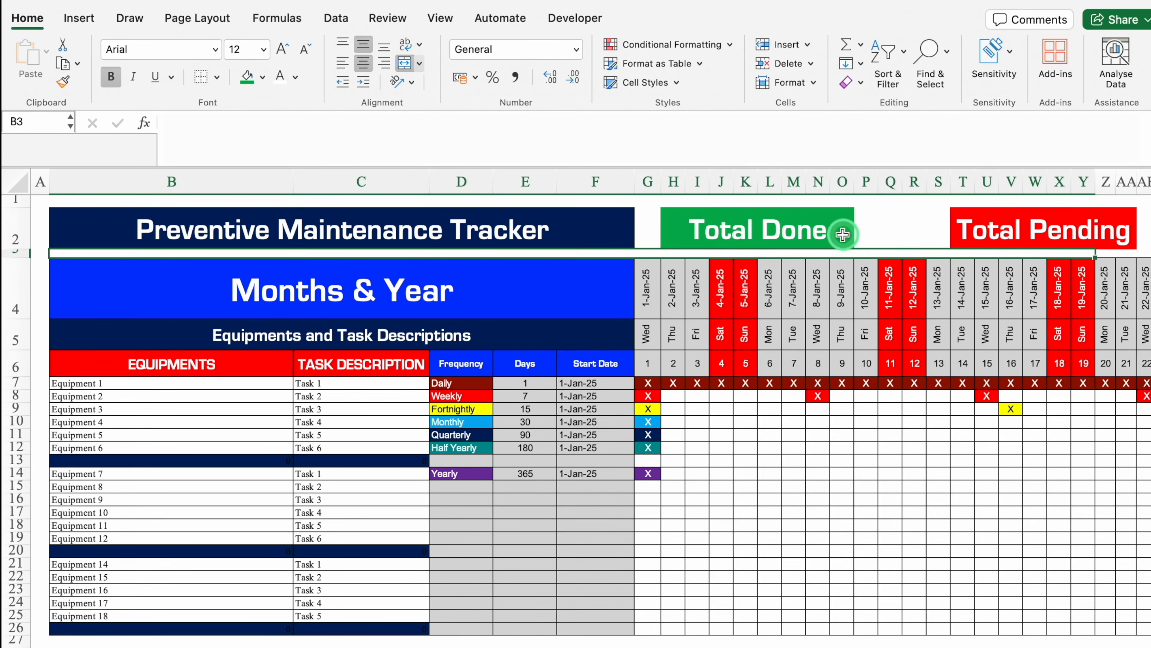
Merge P2:S2 beside Total Done as a value cell and copy it to AB2 beside Total Pending.
drag(867, 227, 939, 227)
click(404, 63)
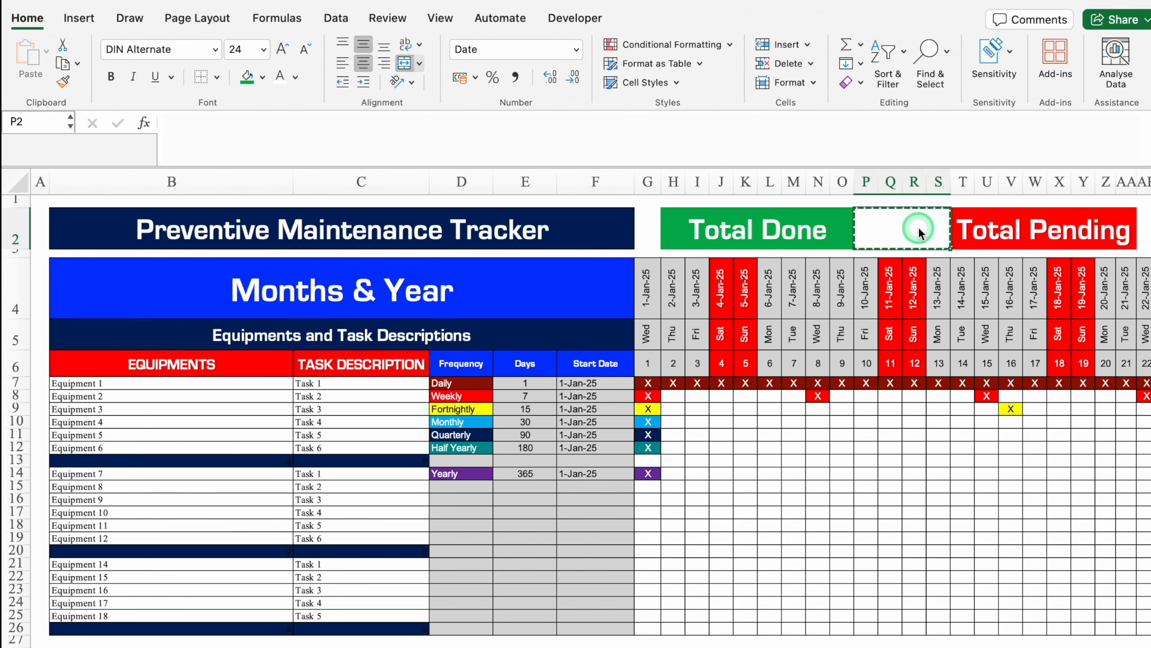
key(super+c)
key(Right)
key(Right)
key(Right)
key(Right)
click(888, 229)
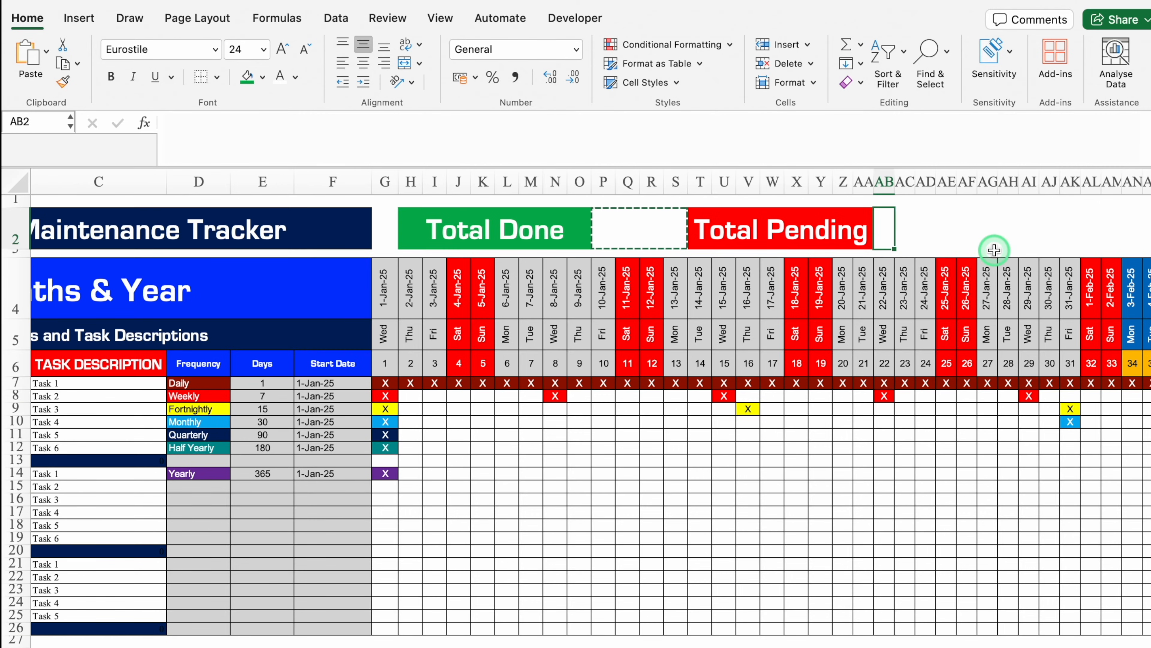
key(super+v)
key(Escape)
Enter =COUNTIF($G$7:$NG$26,"D") in P2 beside Total Done.
click(640, 228)
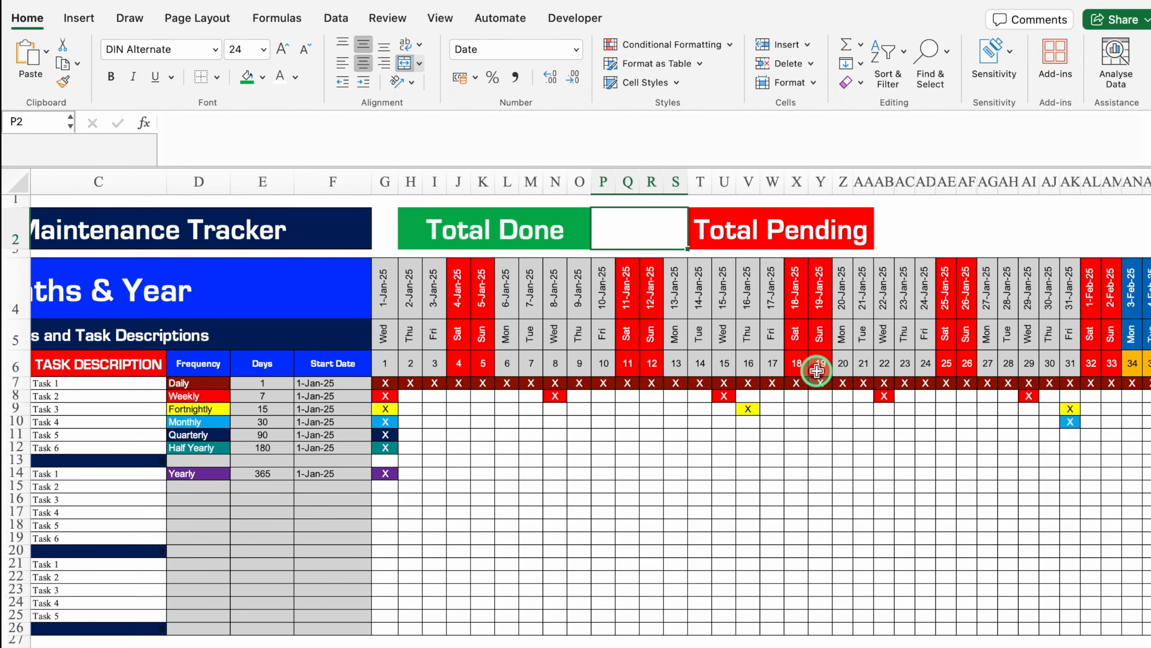
text(=countif)
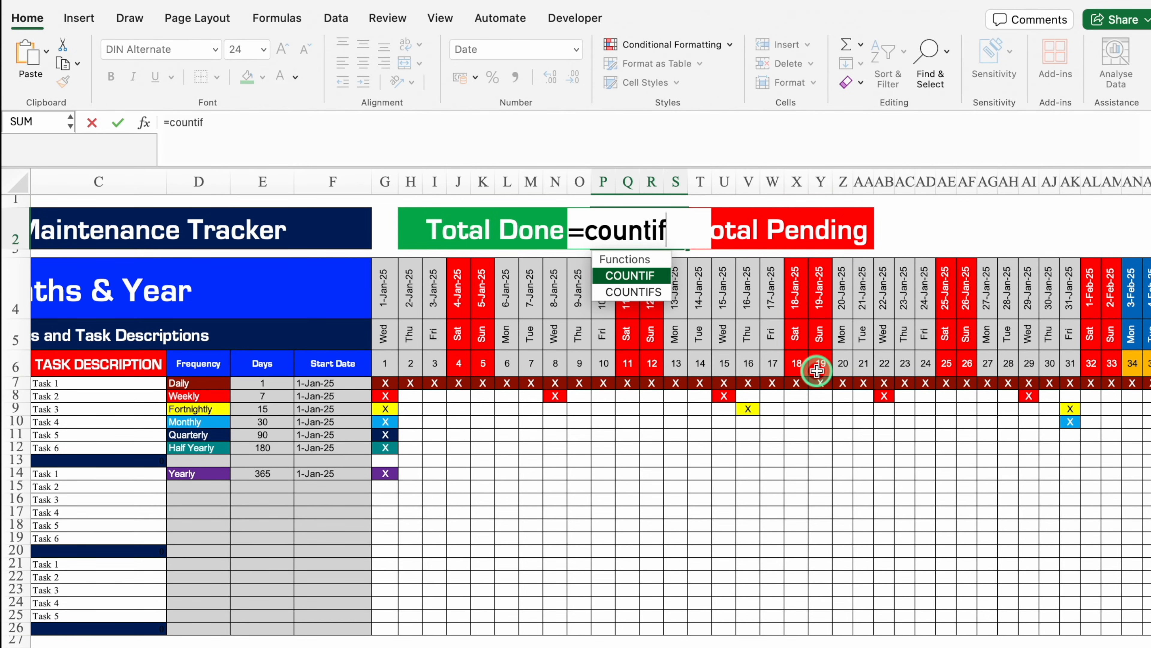
key(Tab)
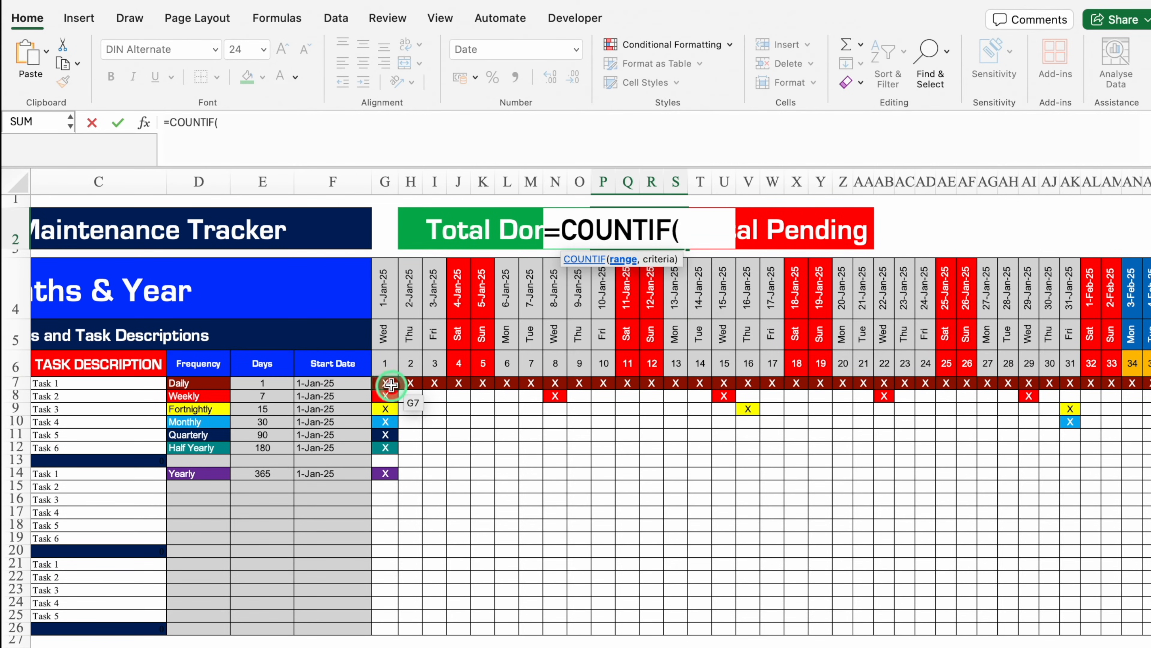
drag(389, 383, 1123, 628)
key(F4)
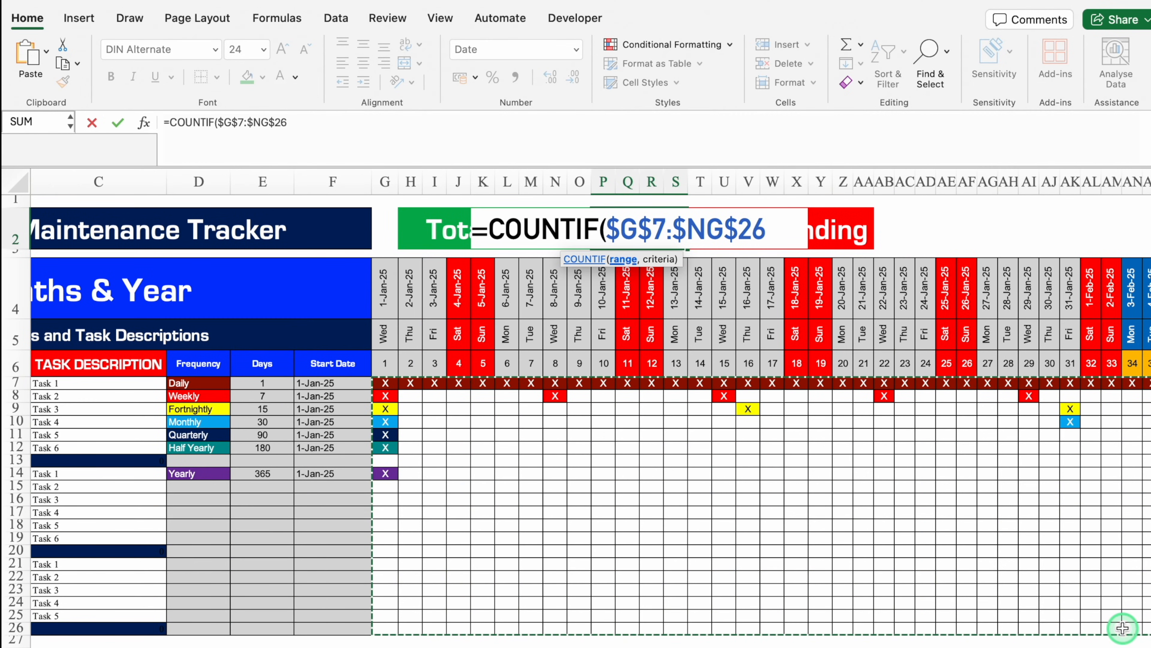
text(,"D)
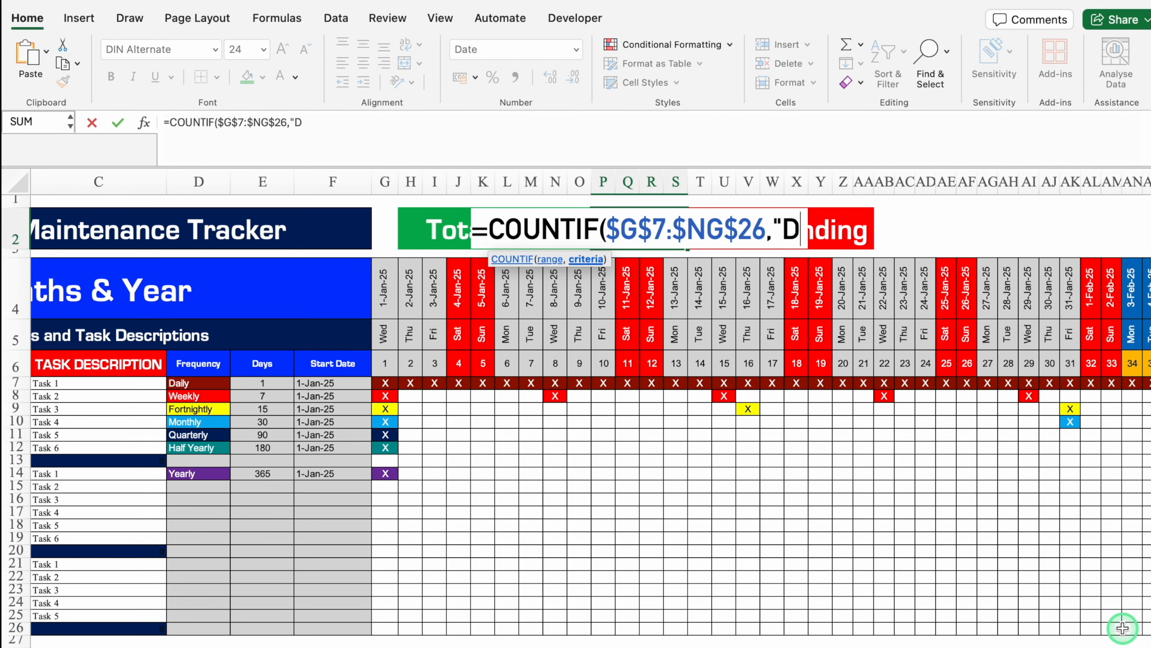
text(")
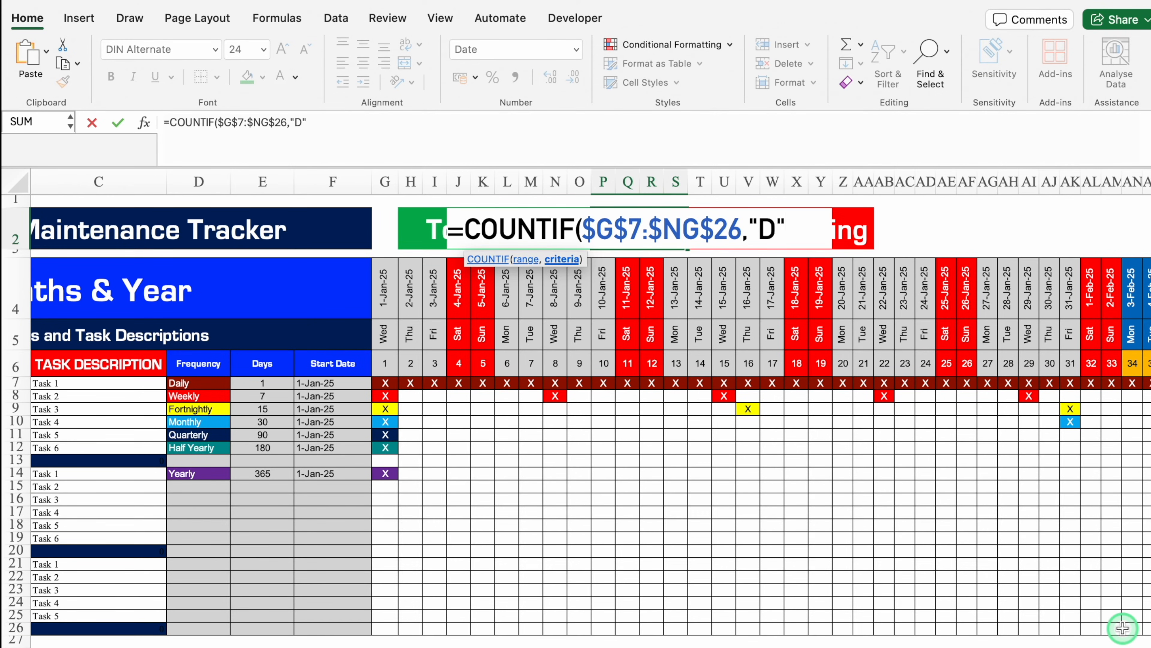
text())
key(Return)
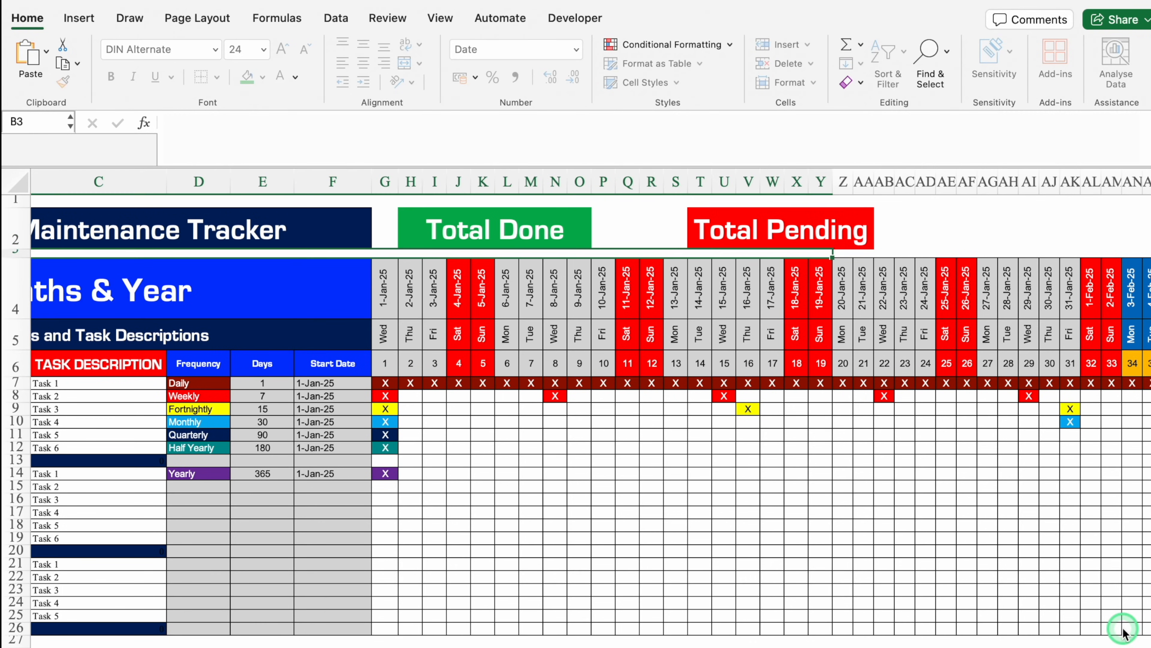
Give the Total Done value in P2 a green font and the General number format.
click(638, 227)
click(299, 73)
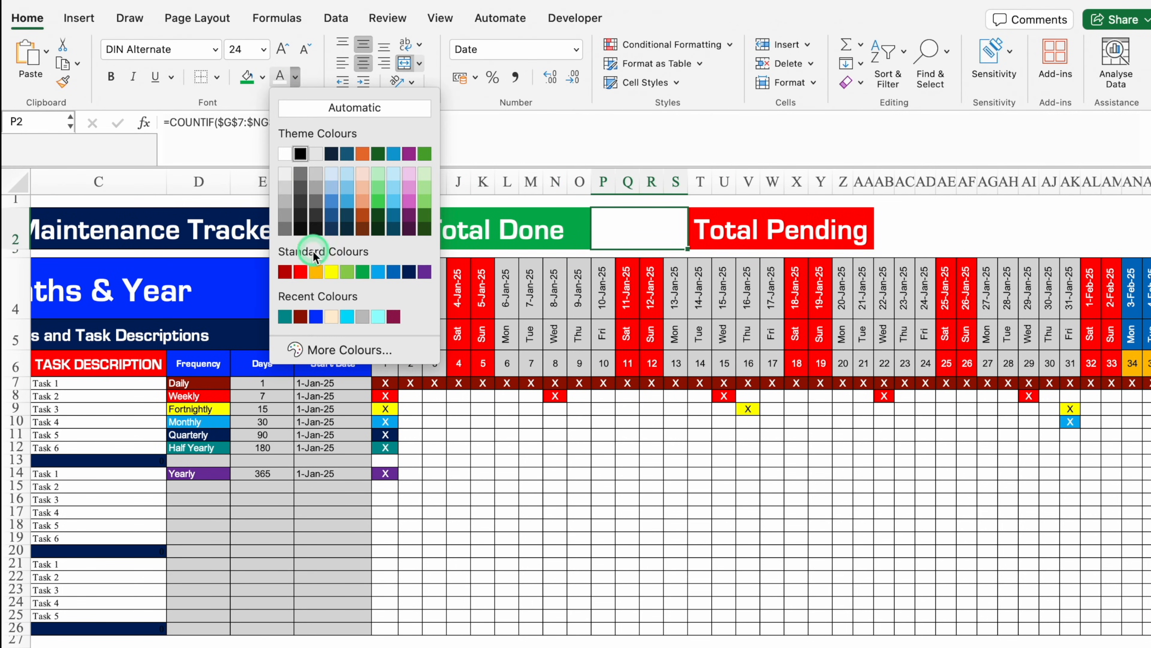
click(362, 271)
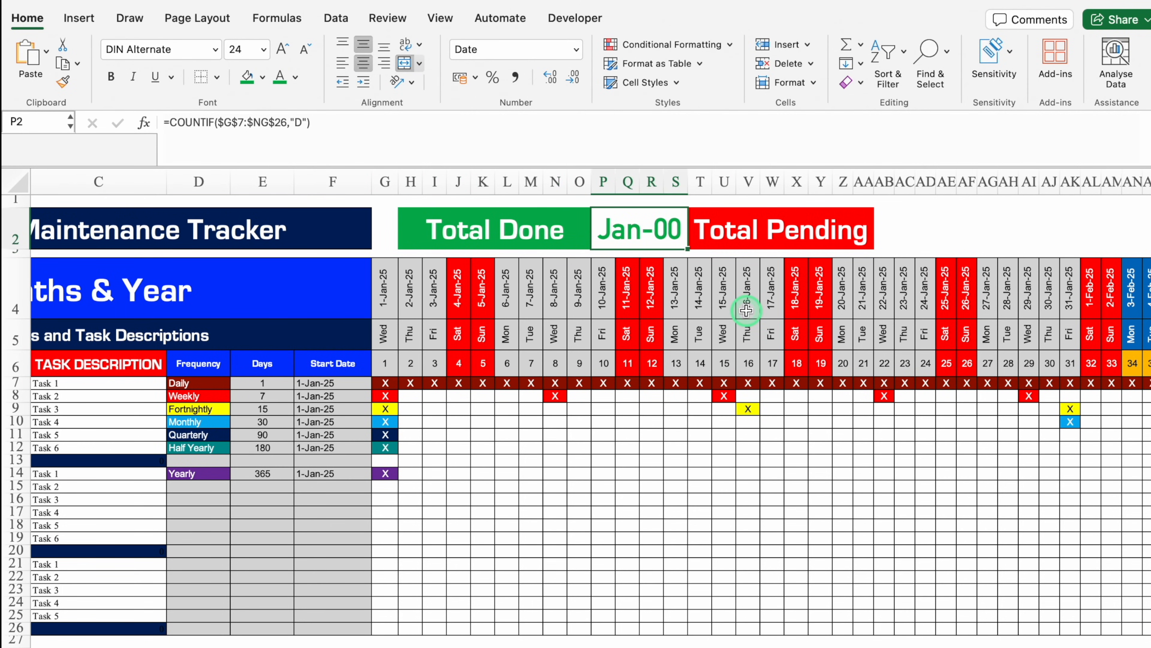
key(super+1)
click(383, 110)
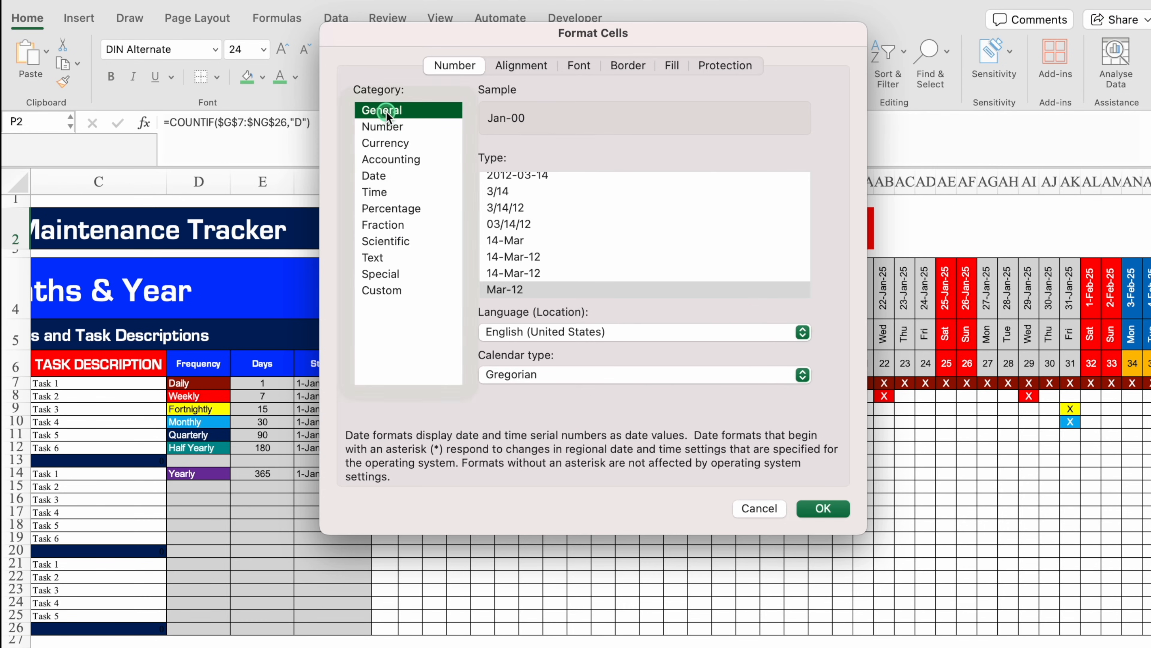
click(818, 508)
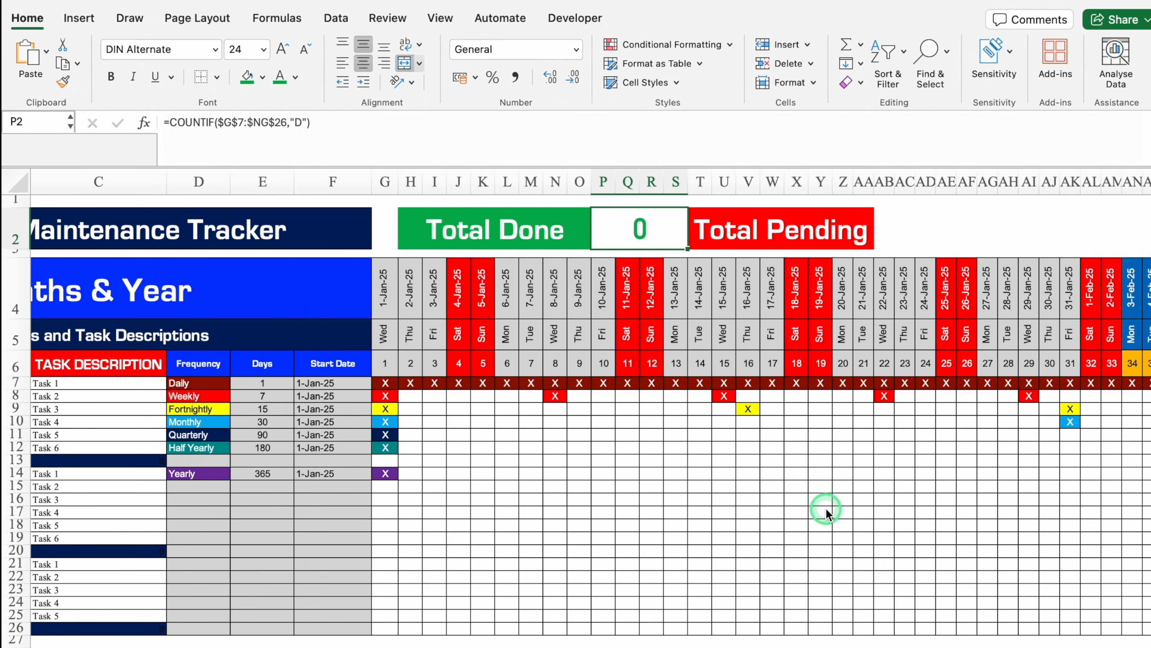
Copy the Total Done formula into AB2 beside Total Pending and change its criterion, giving =COUNTIF($G$7:$NG$26,"X").
click(909, 222)
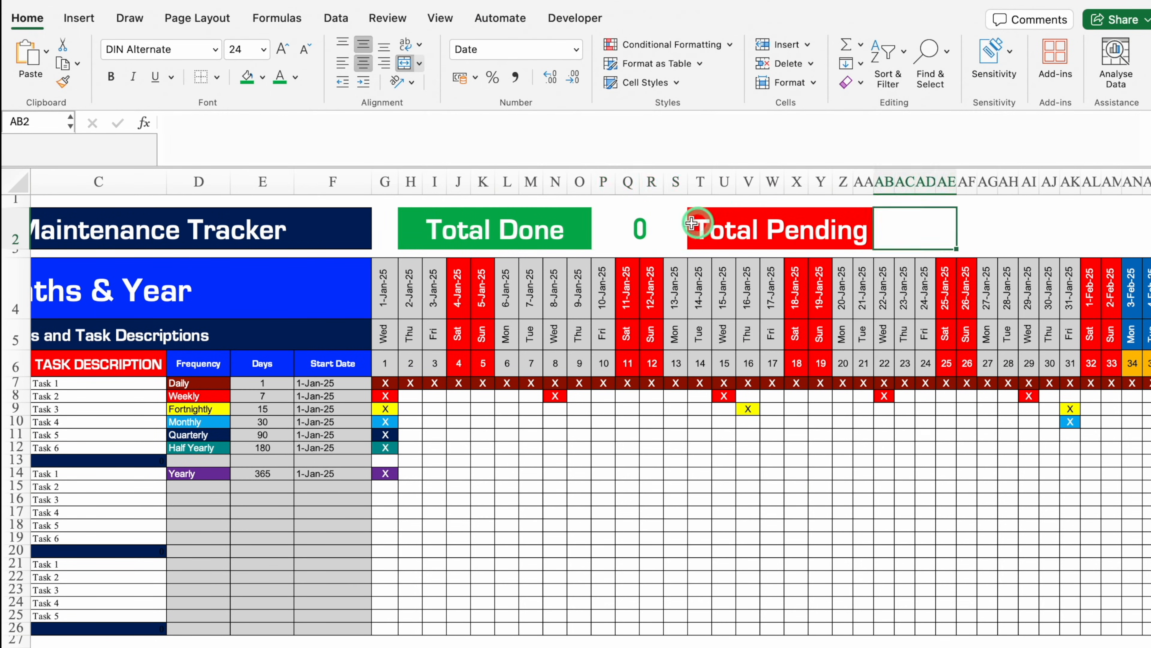
click(647, 229)
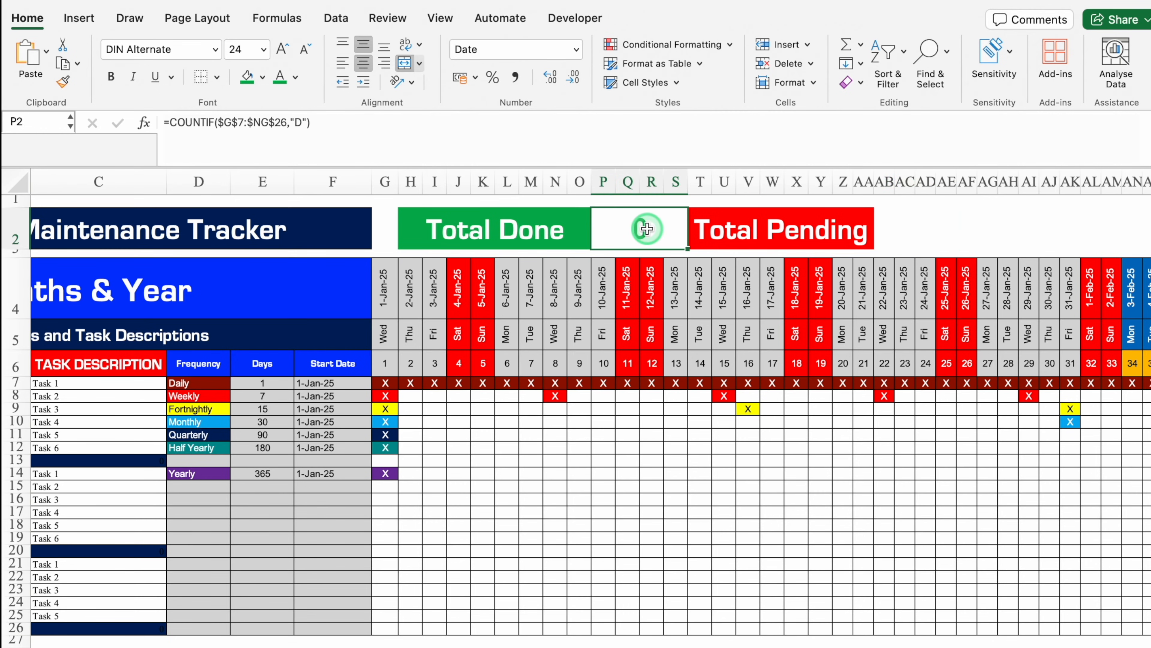
click(339, 120)
drag(339, 120, 151, 127)
key(super+c)
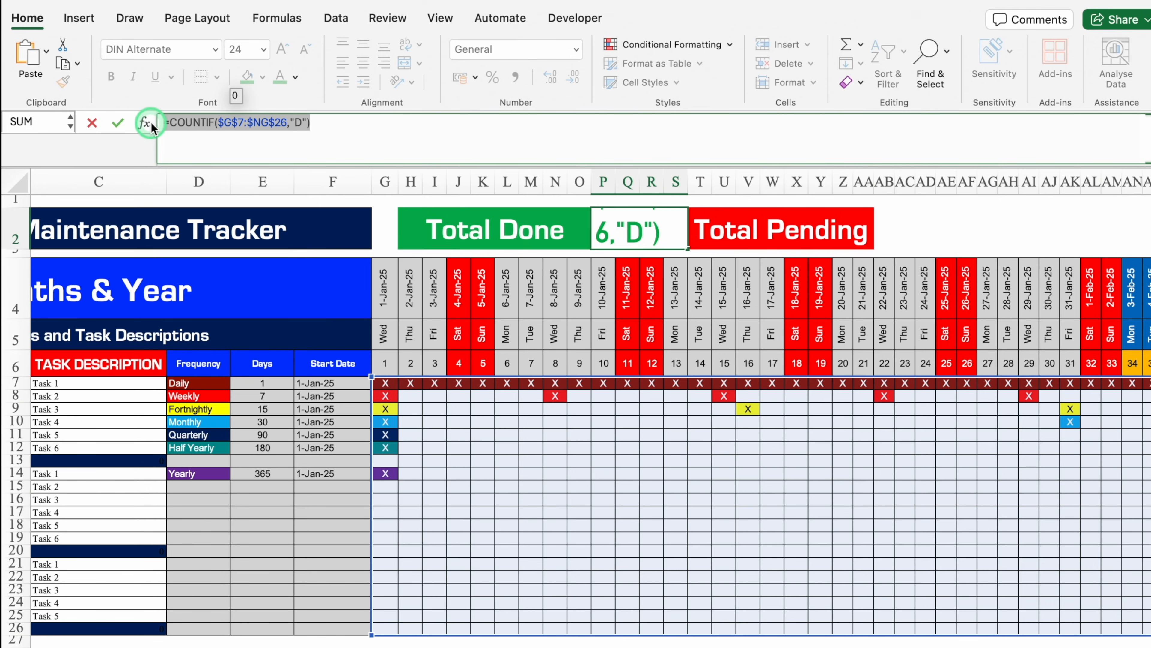
key(Escape)
click(923, 224)
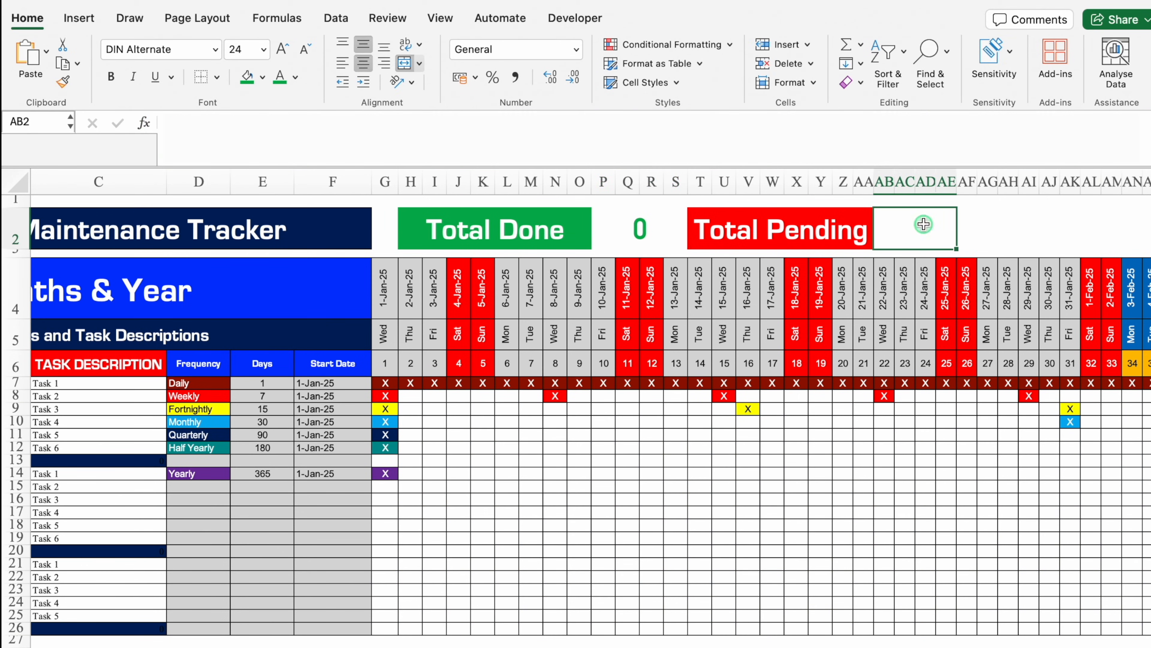
click(541, 120)
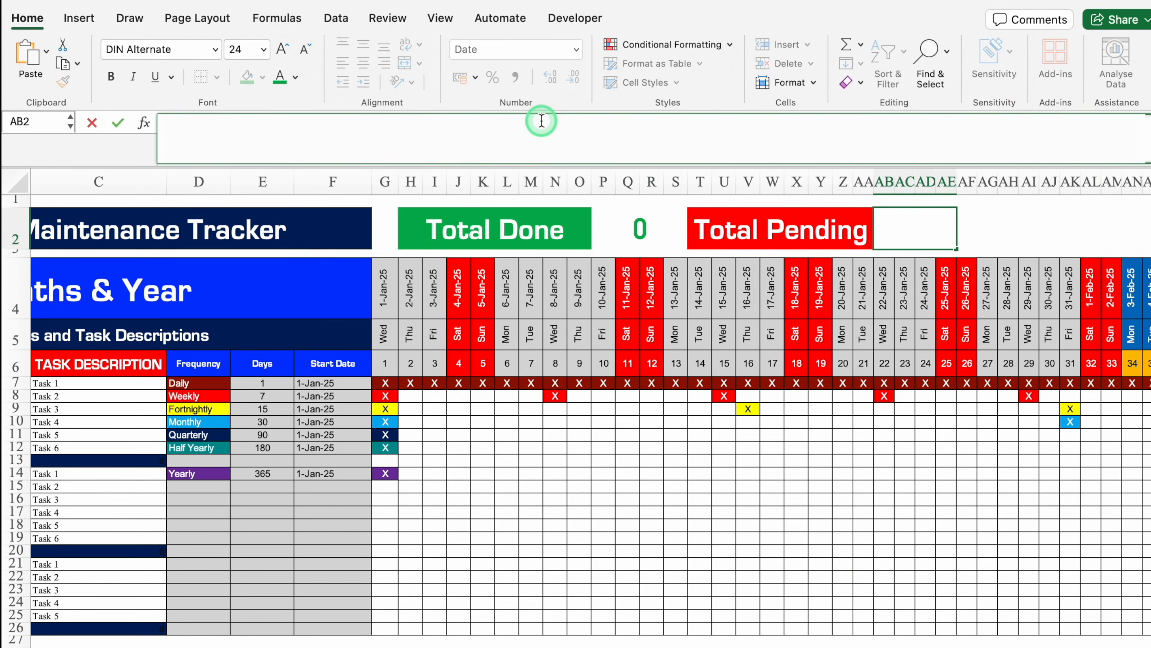
key(super+v)
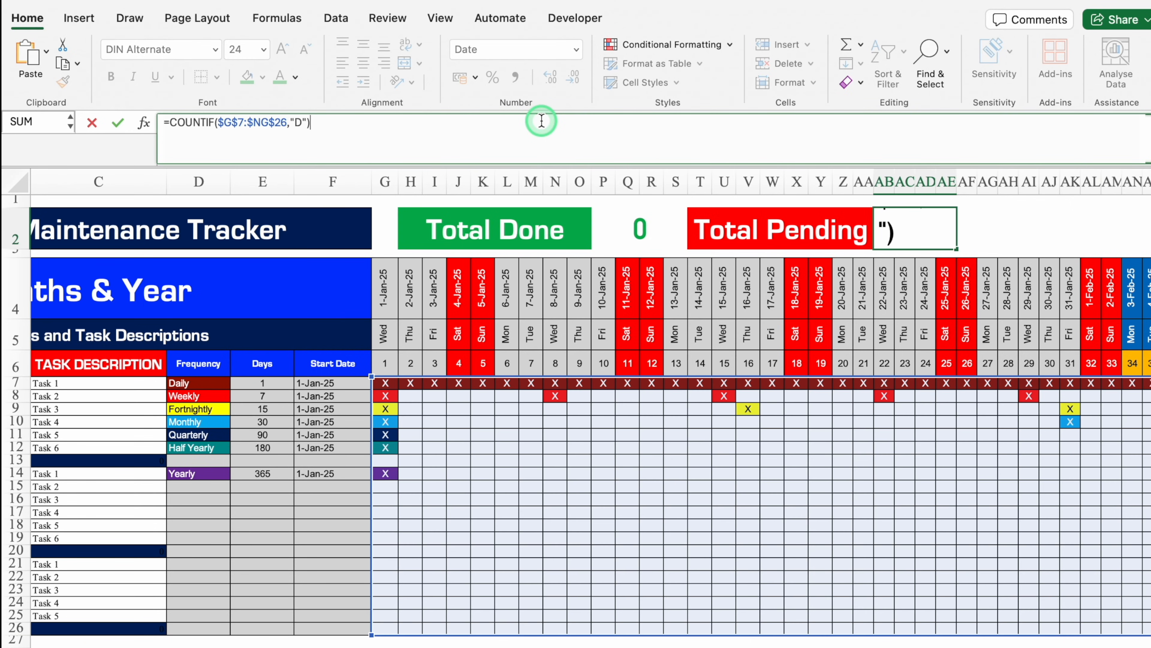
click(302, 123)
key(BackSpace)
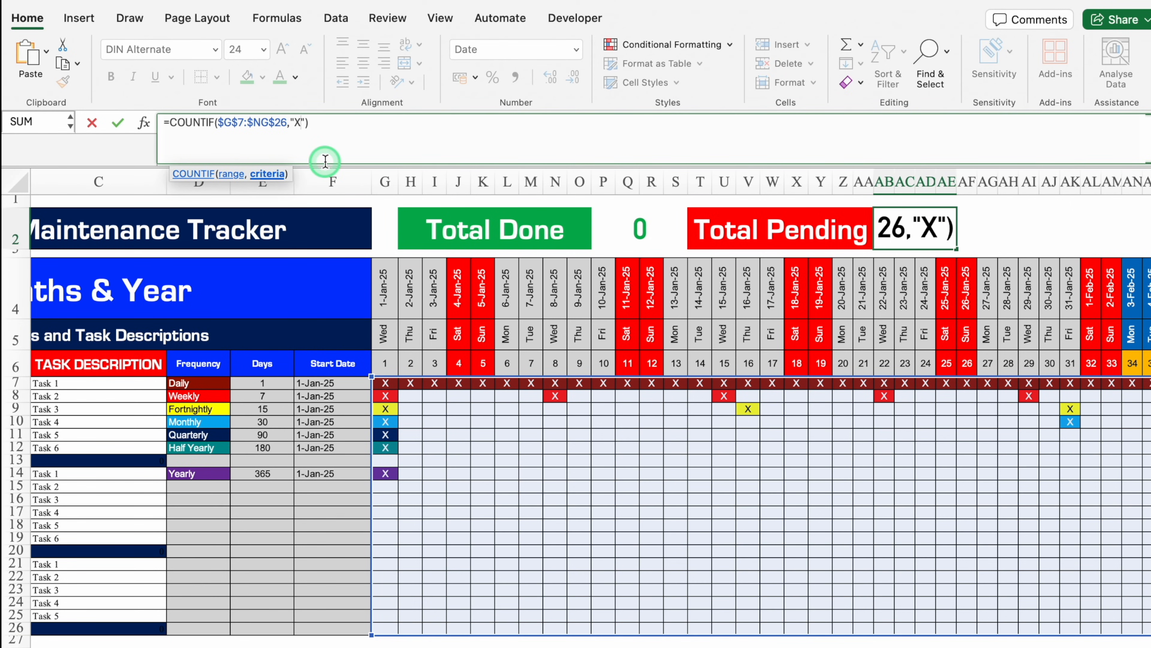
key(Return)
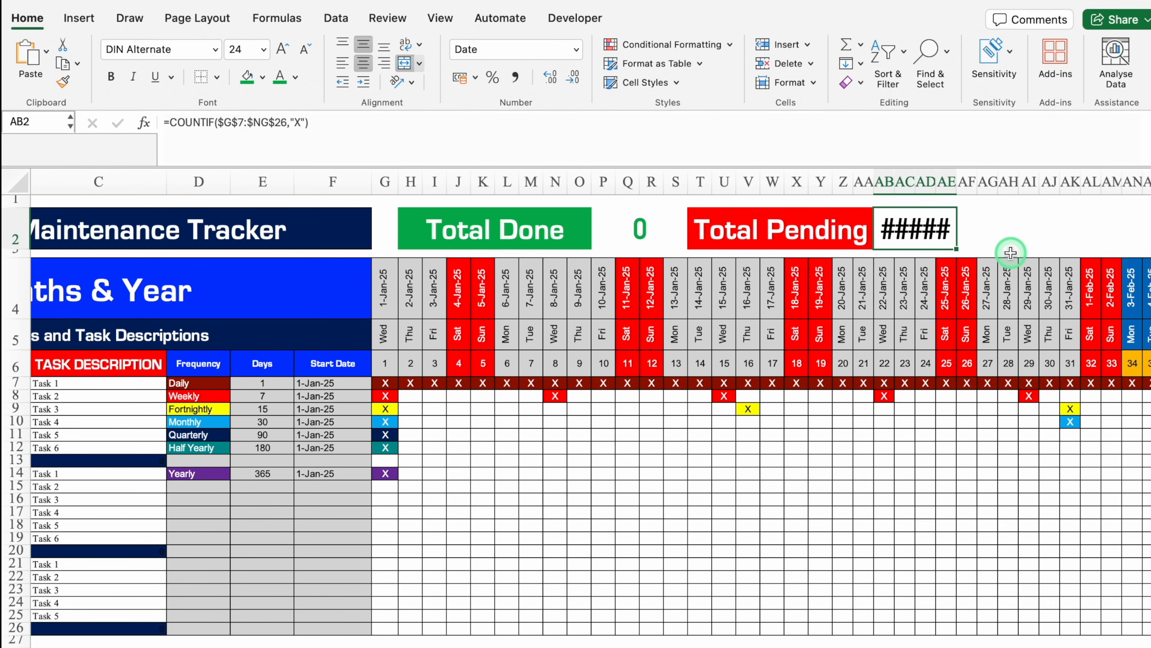
Give the Total Pending value in AB2 the General number format and a red font.
key(super+1)
click(392, 110)
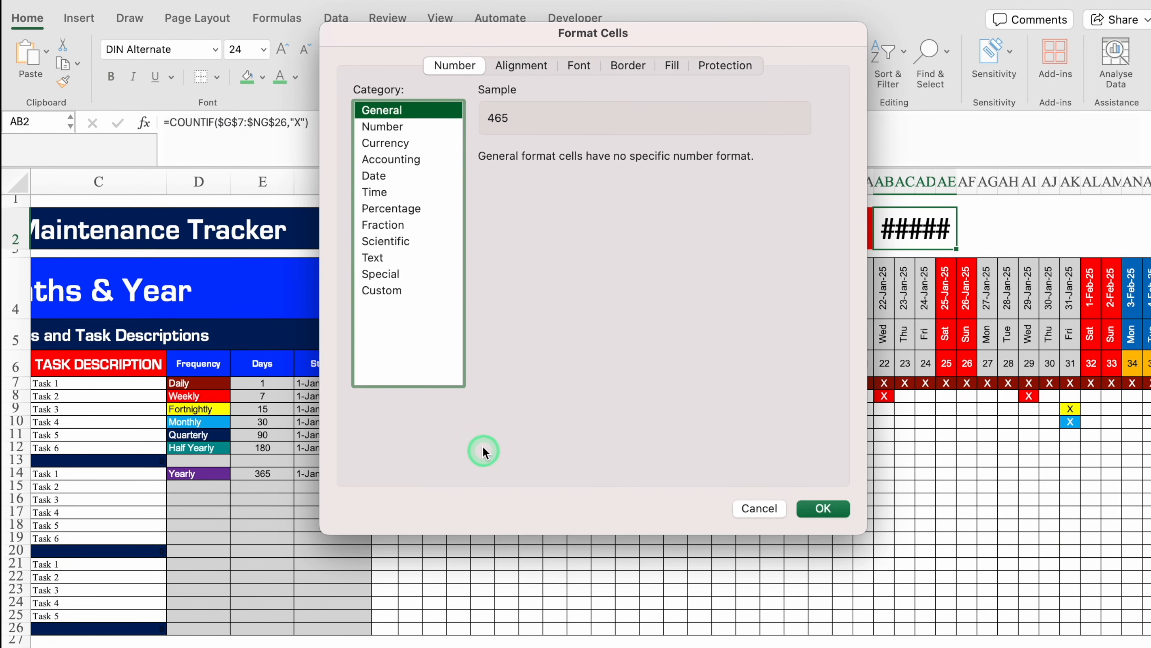
click(823, 507)
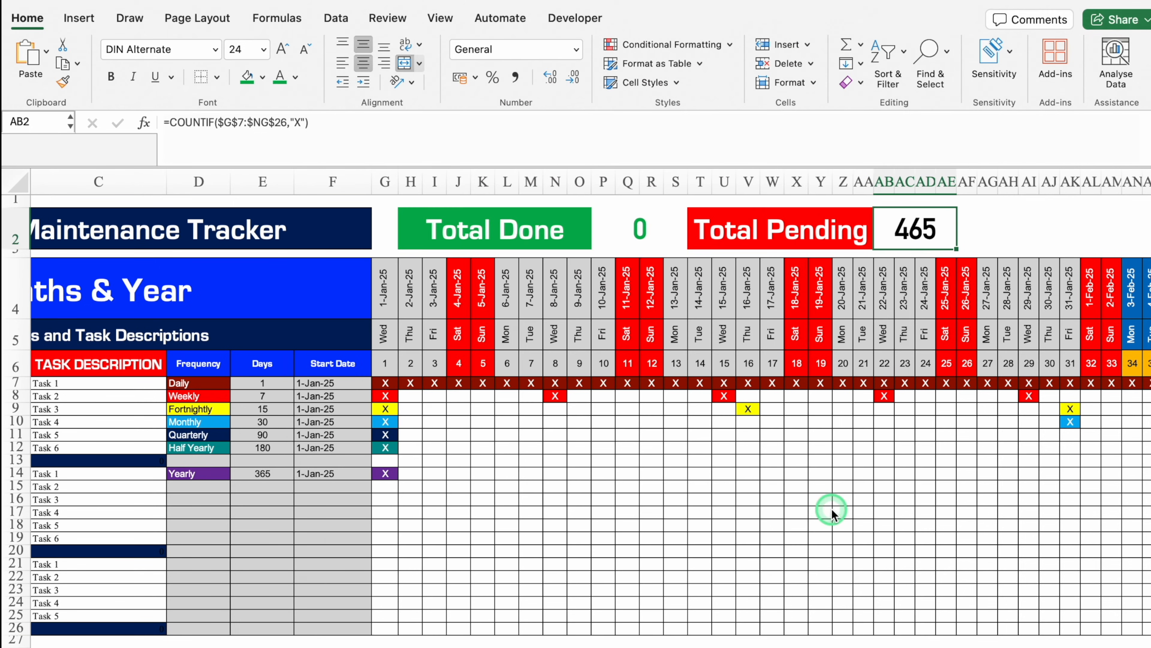
click(296, 77)
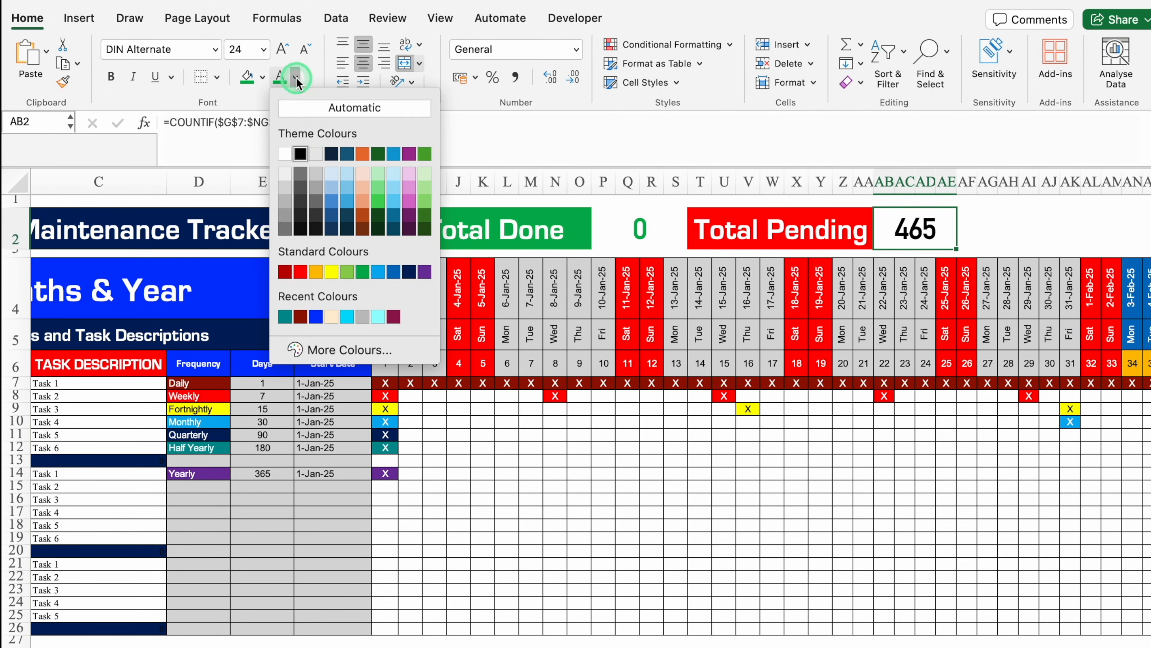
click(308, 268)
click(1025, 213)
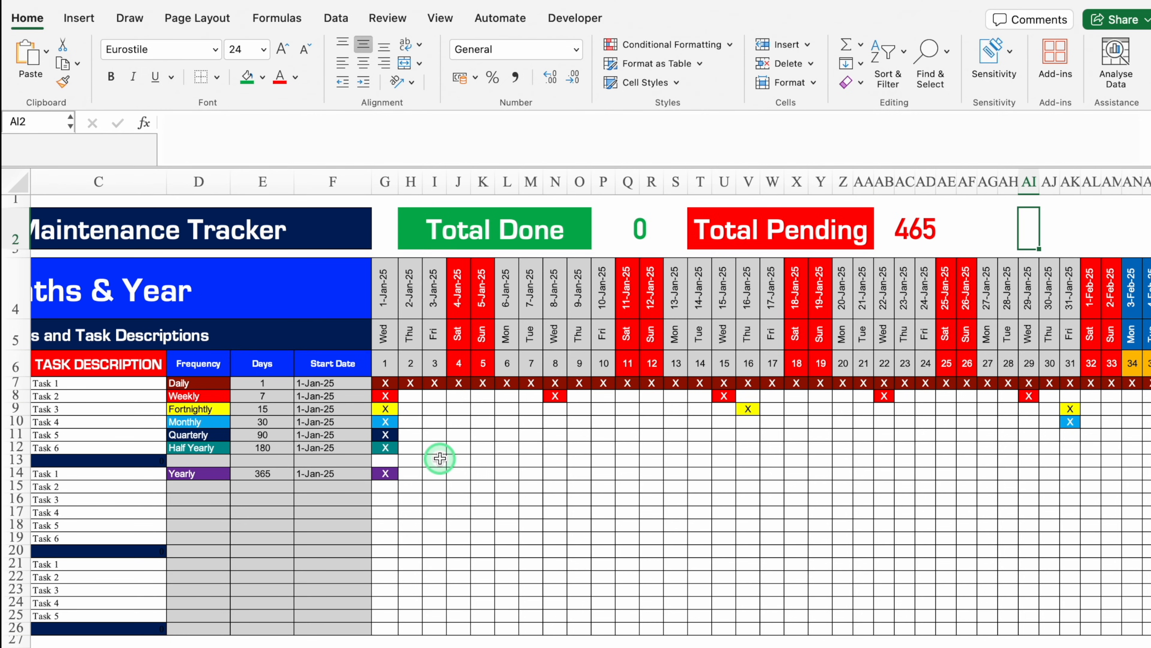
Add list data validation with source D to the schedule cells G7:NG26, and choose D in G7 for Task 1.
drag(388, 383, 396, 626)
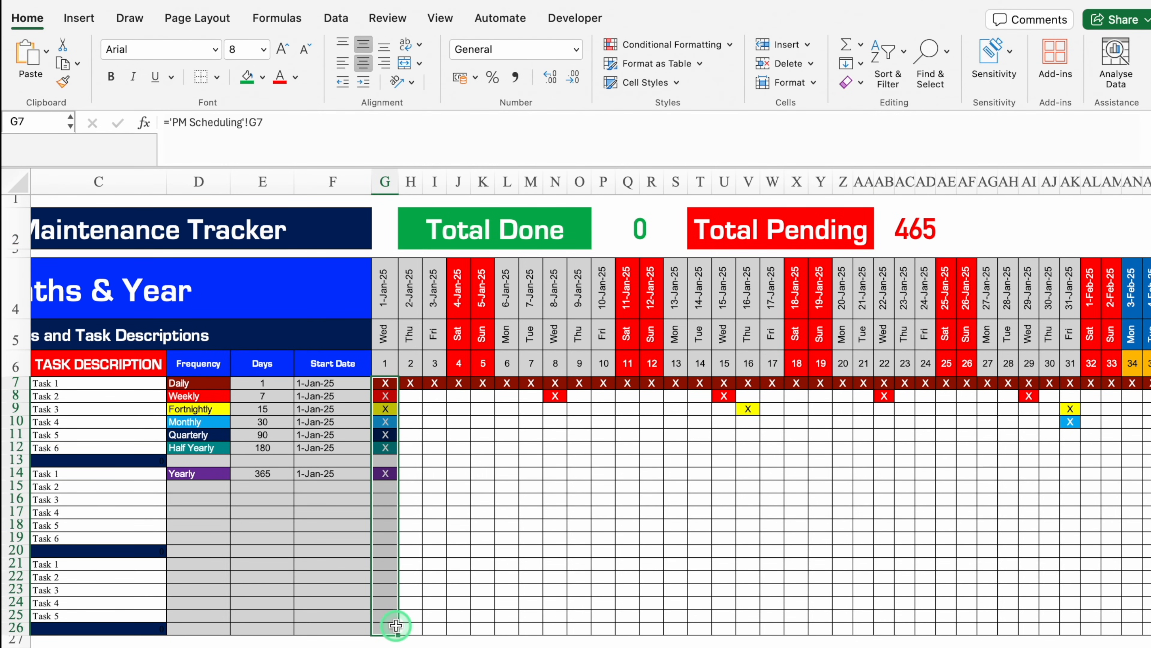
key(ctrl+shift+Right)
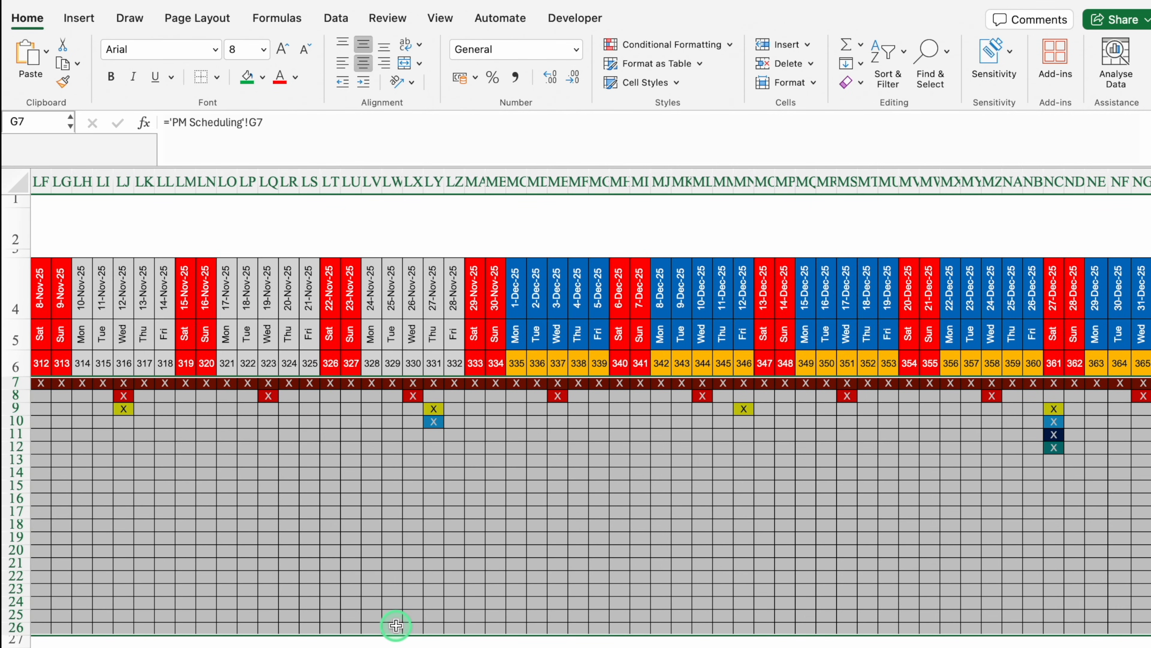
click(334, 21)
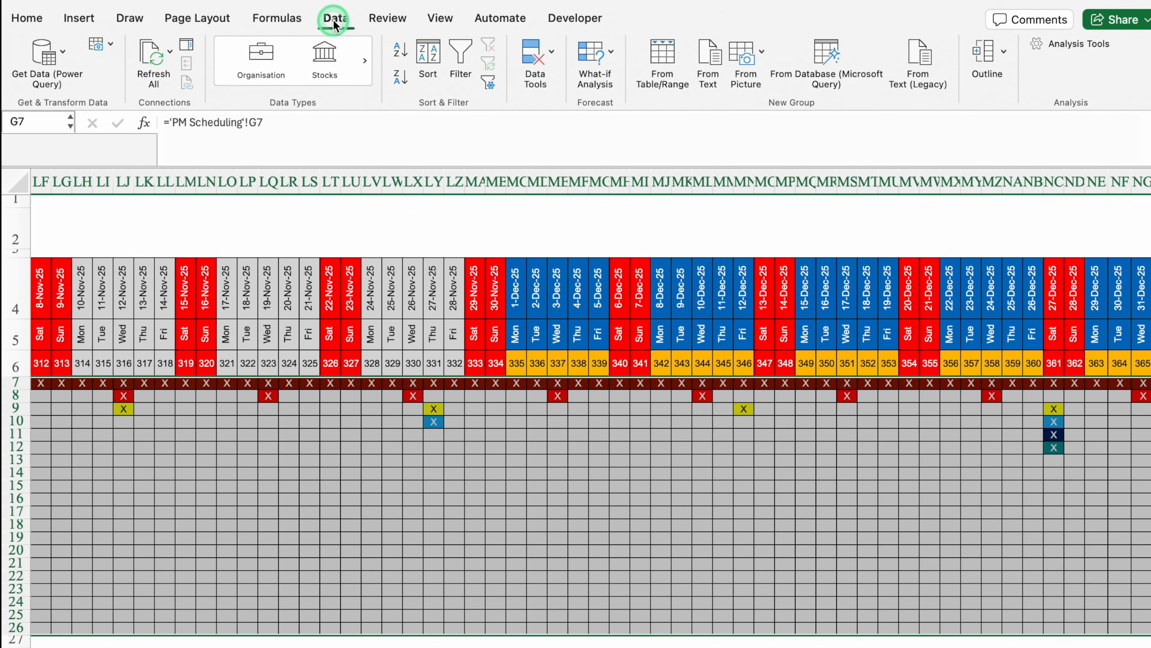
click(543, 53)
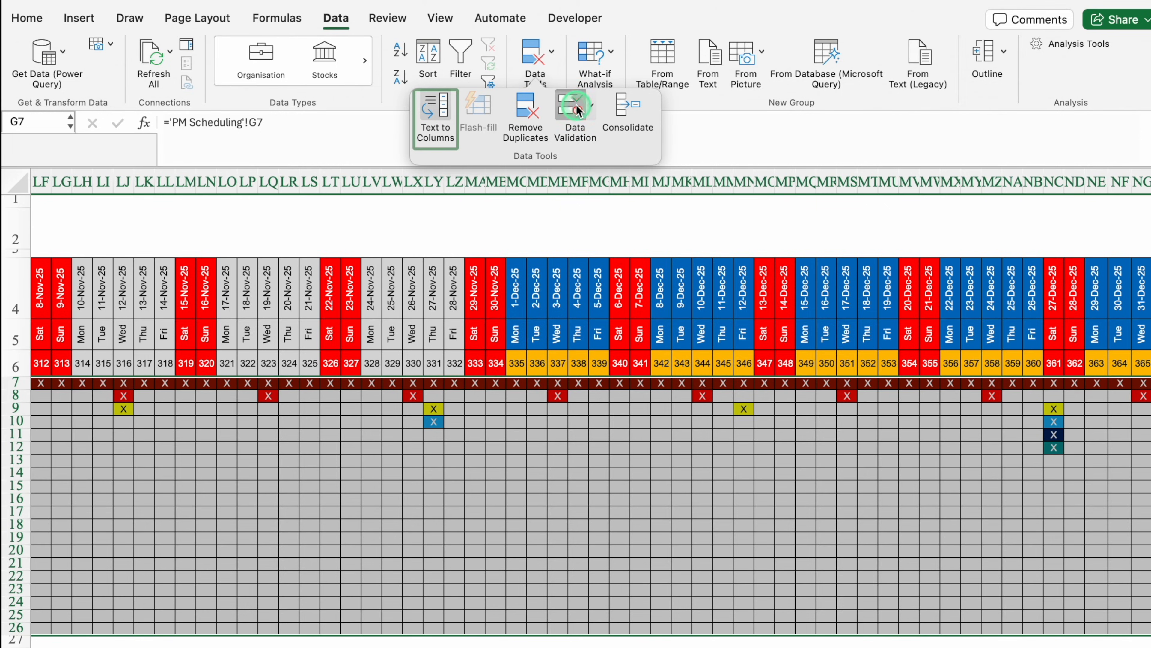
click(575, 111)
click(579, 182)
click(488, 237)
click(455, 274)
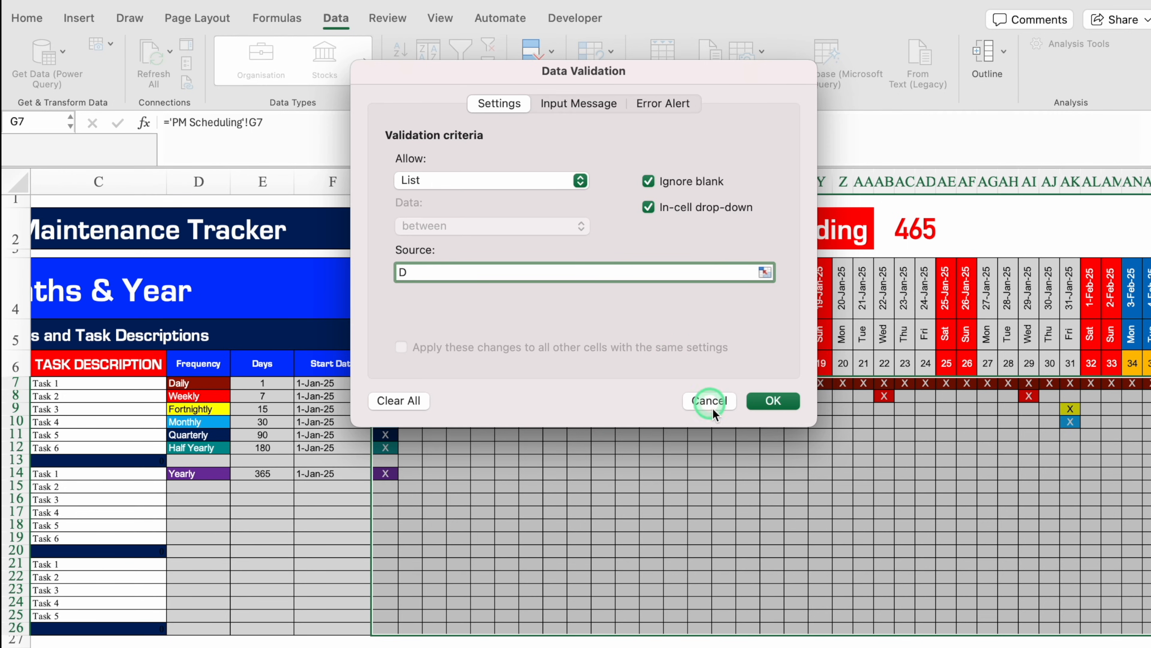
click(773, 401)
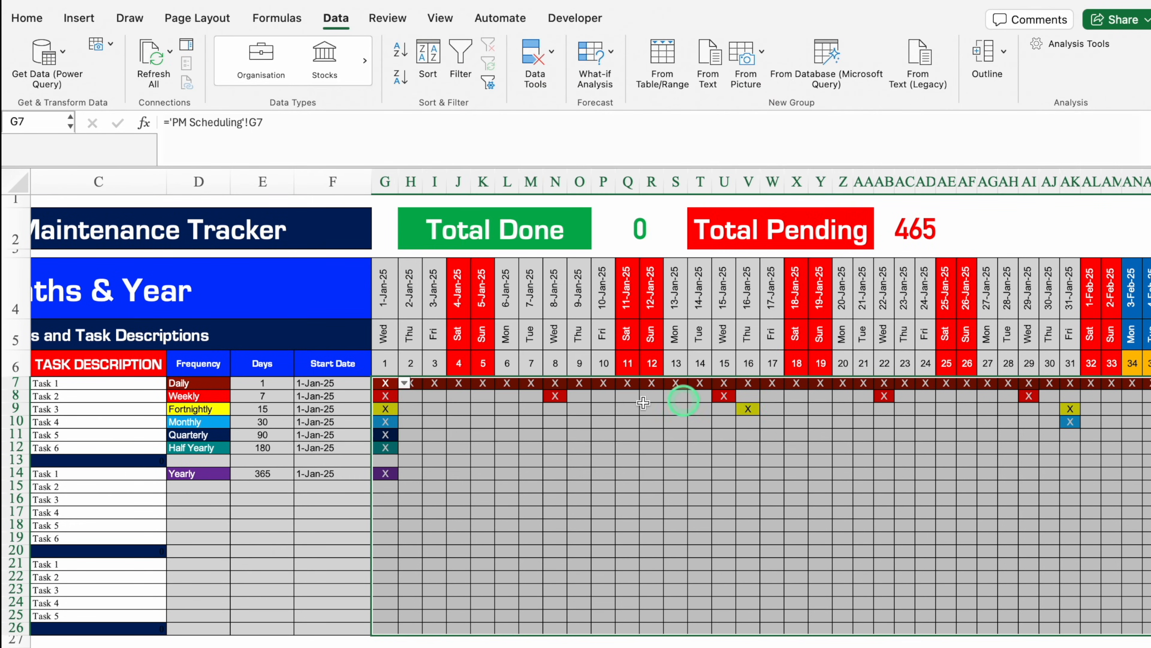
click(404, 383)
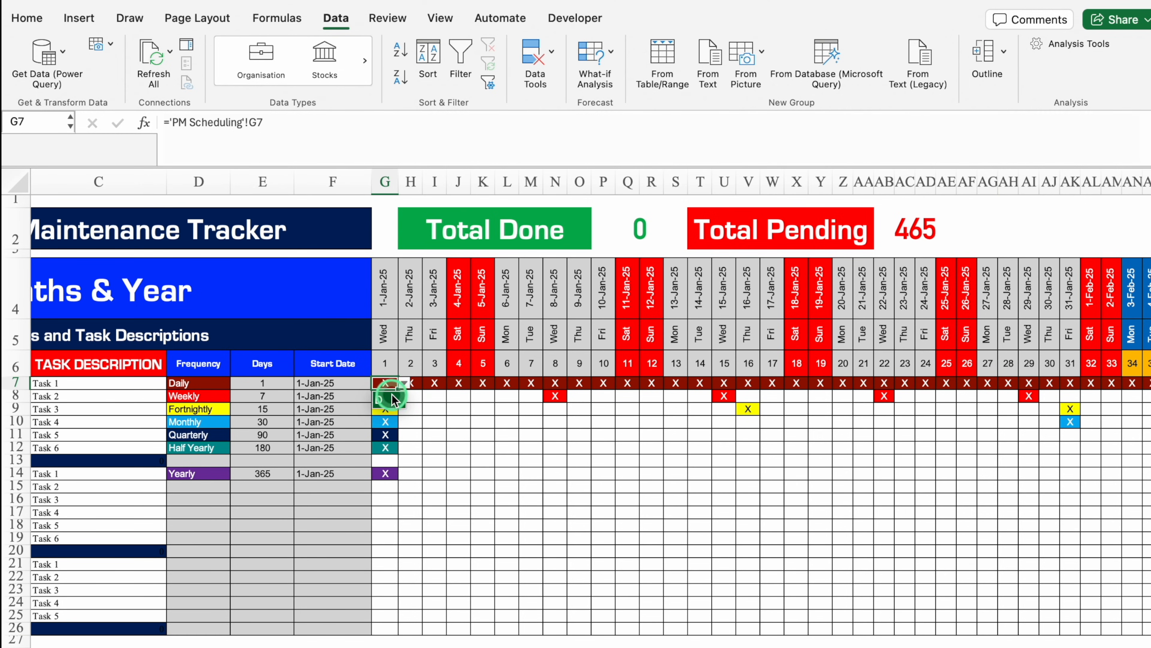
click(389, 400)
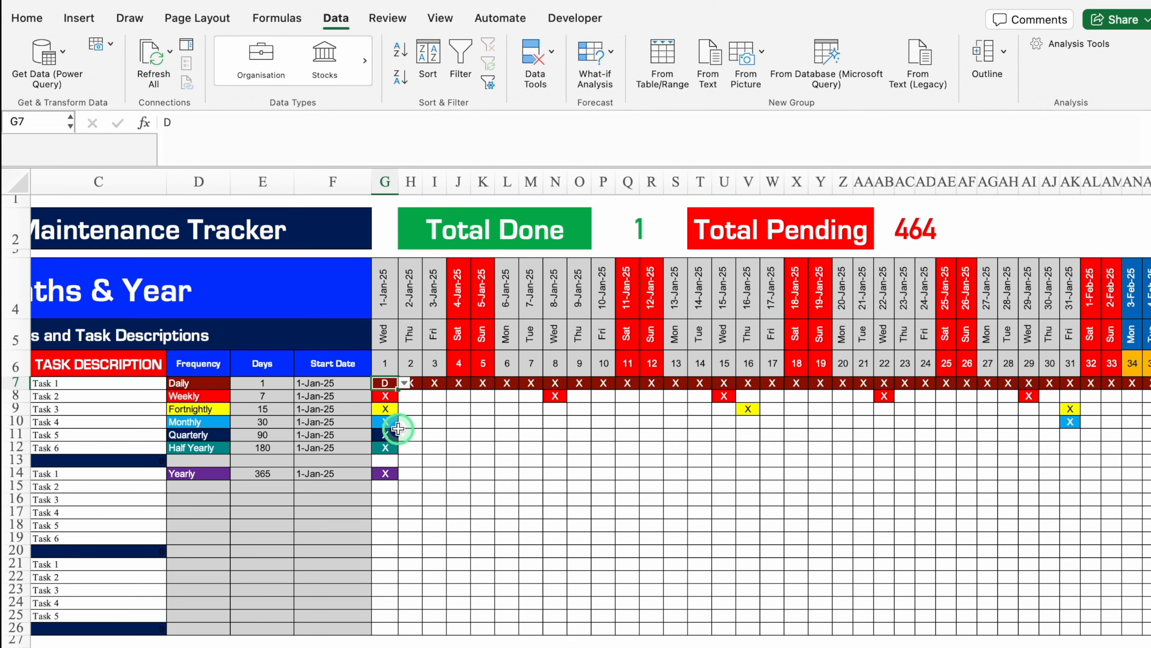
Set up a conditional formatting rule over the whole sheet for cell values equal to D.
click(15, 179)
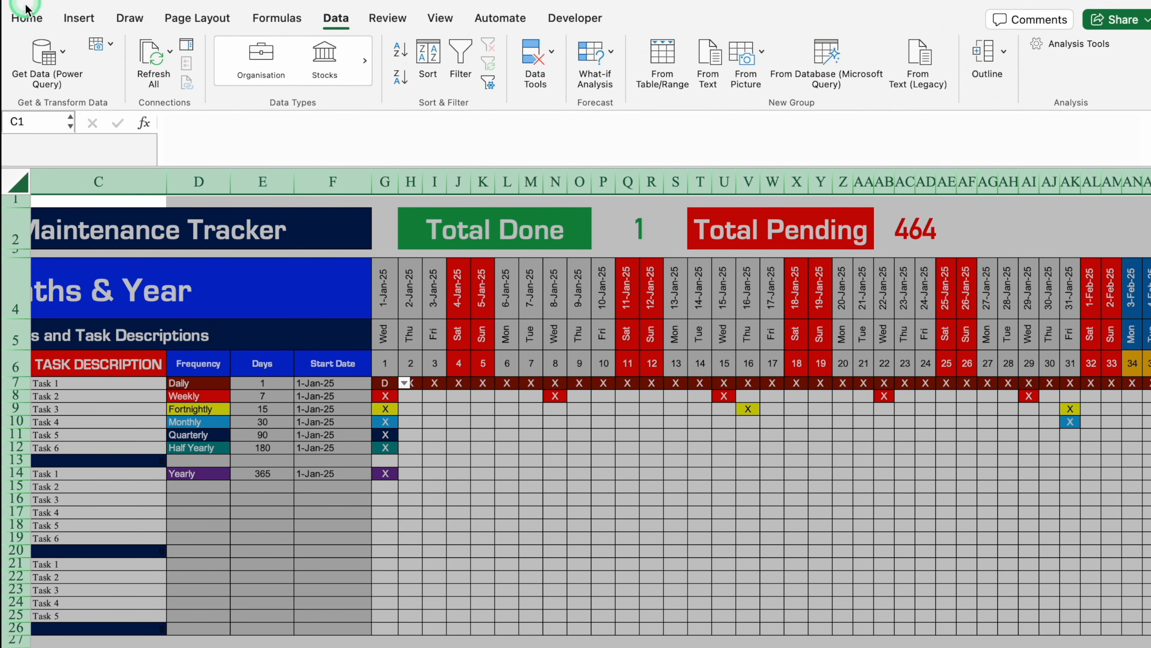
click(27, 18)
click(681, 46)
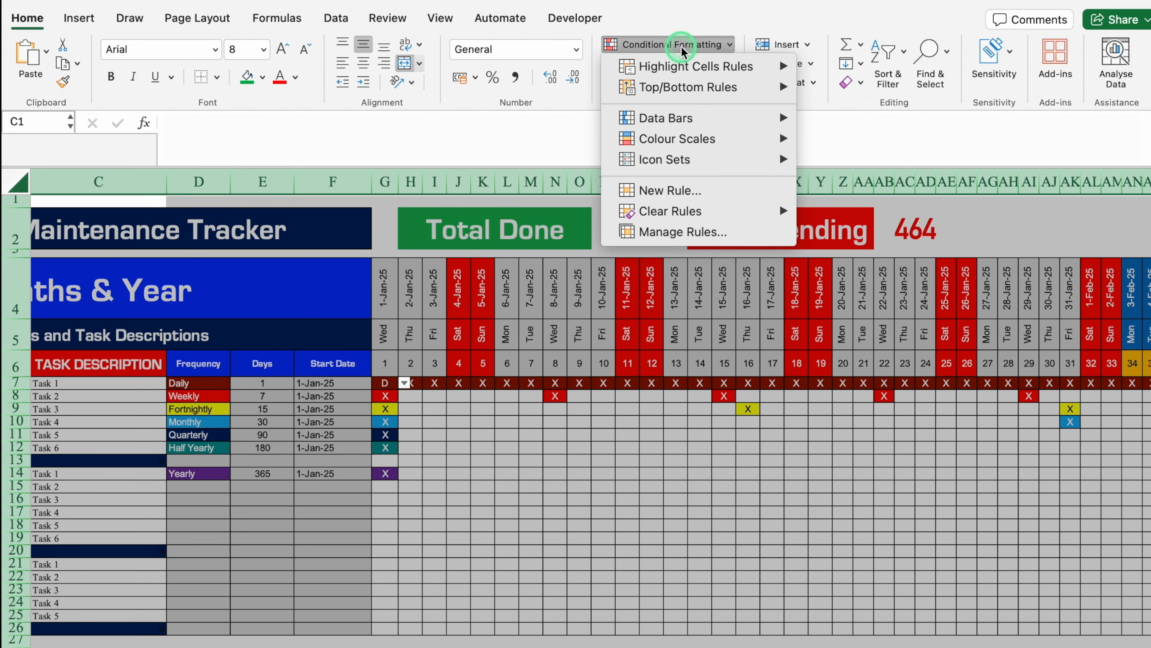
mouse_move(725, 67)
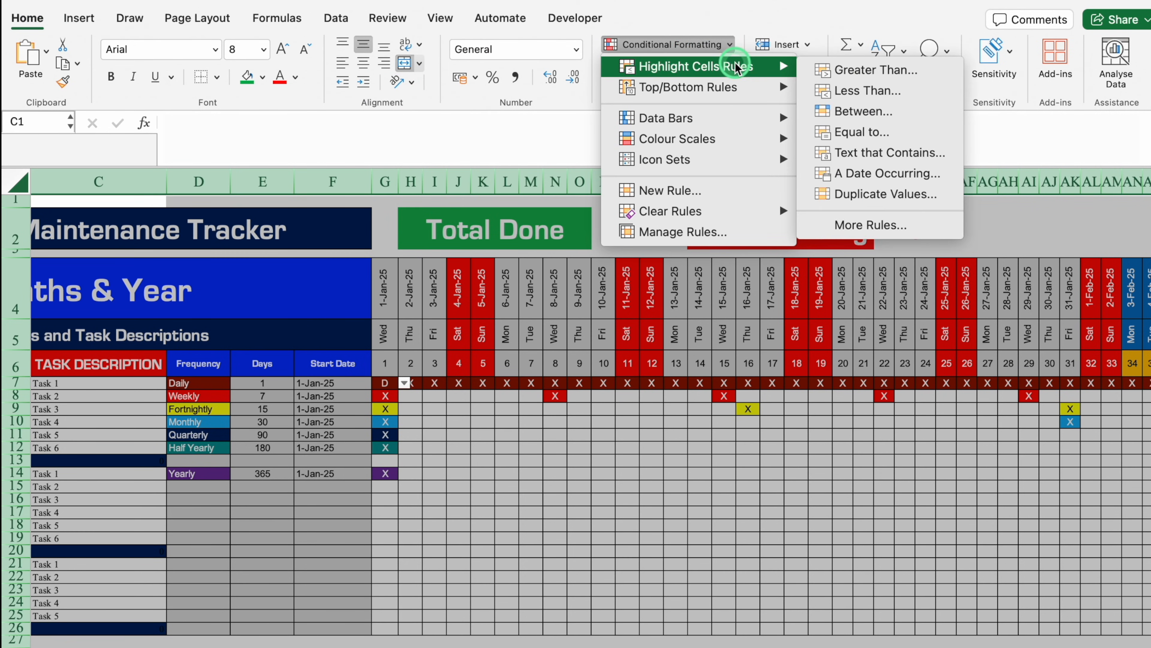
click(859, 131)
click(725, 213)
text(D)
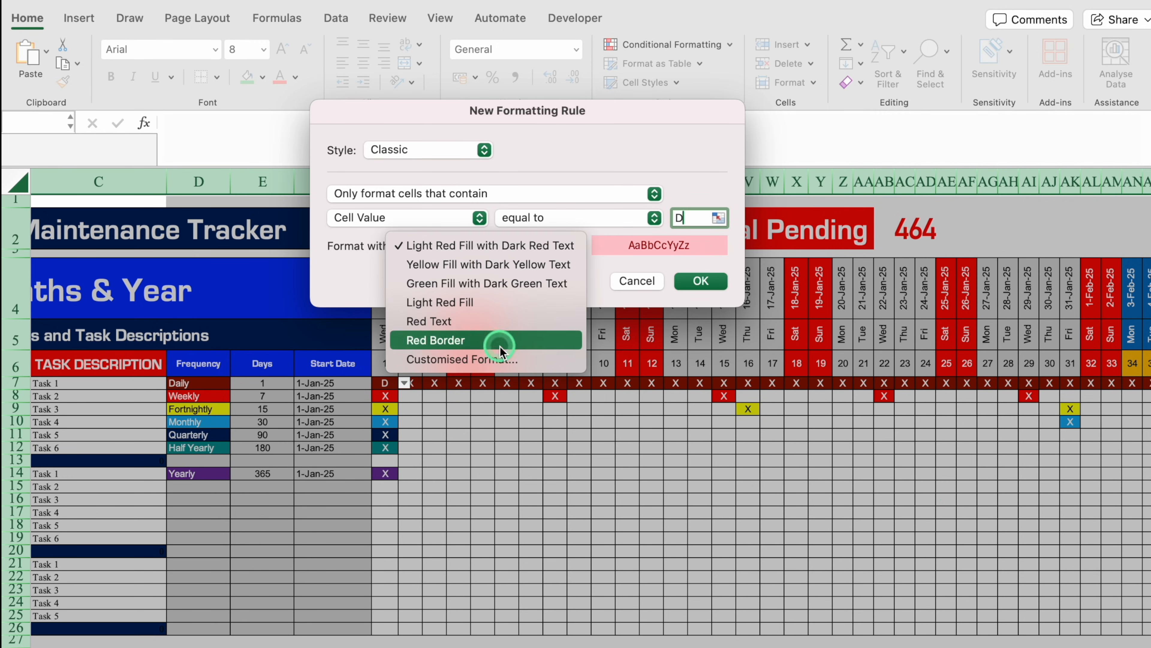
Give the rule for D a custom format with green fill and white font, and apply it.
click(505, 358)
click(666, 65)
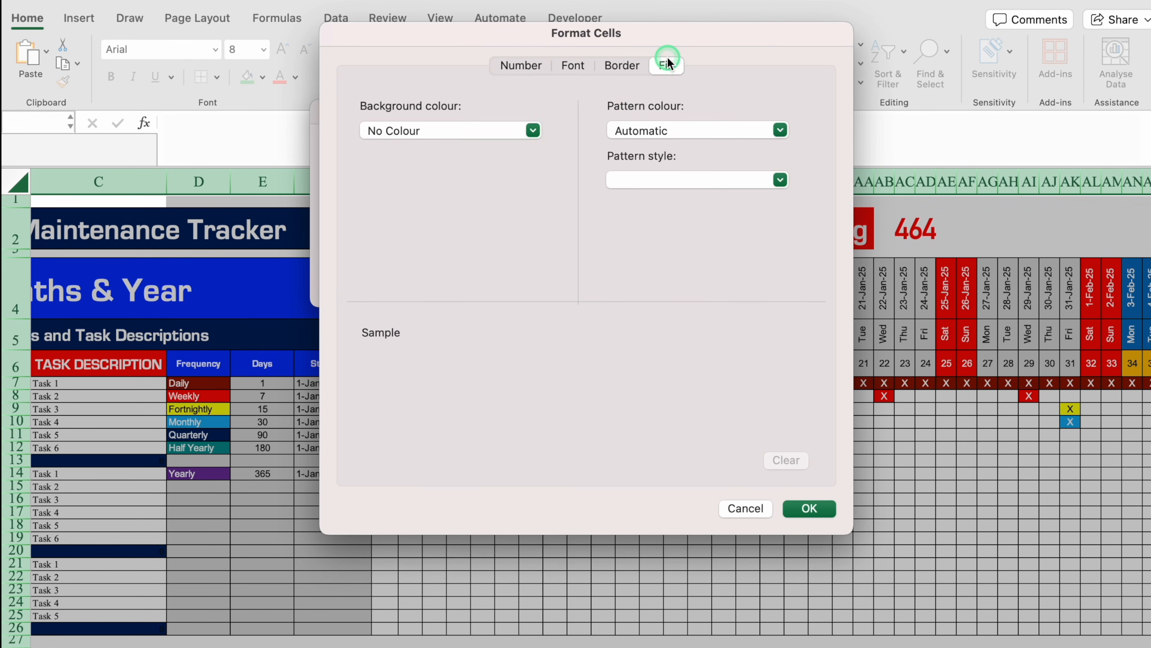
click(534, 131)
click(452, 326)
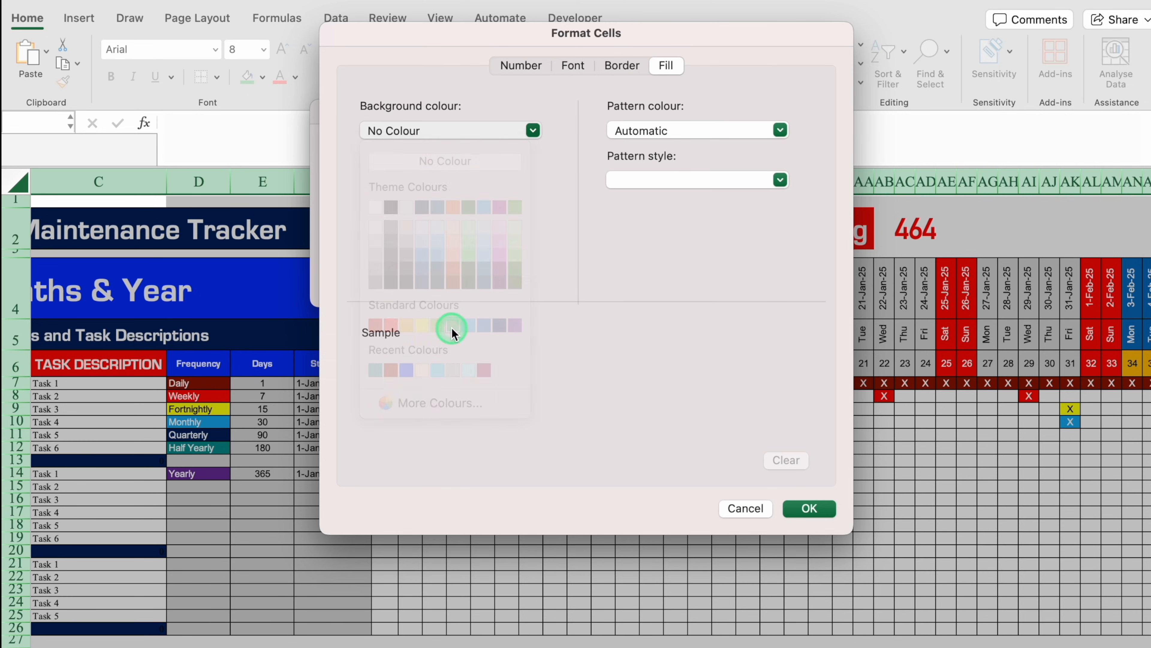
click(573, 64)
click(685, 264)
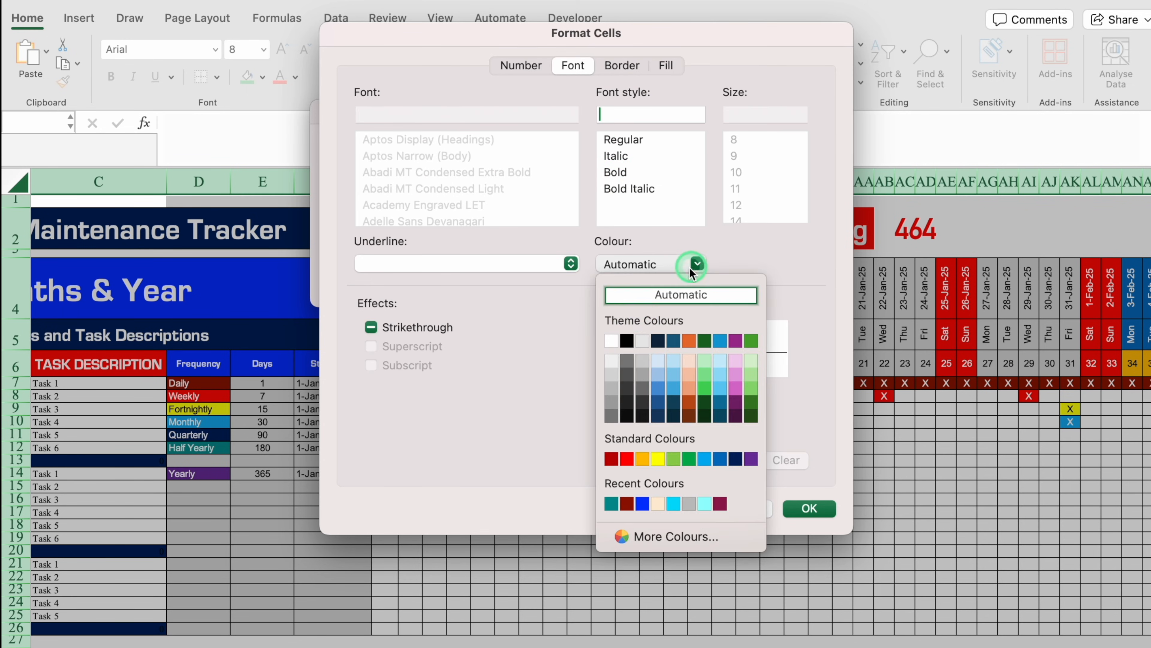
click(609, 336)
click(789, 508)
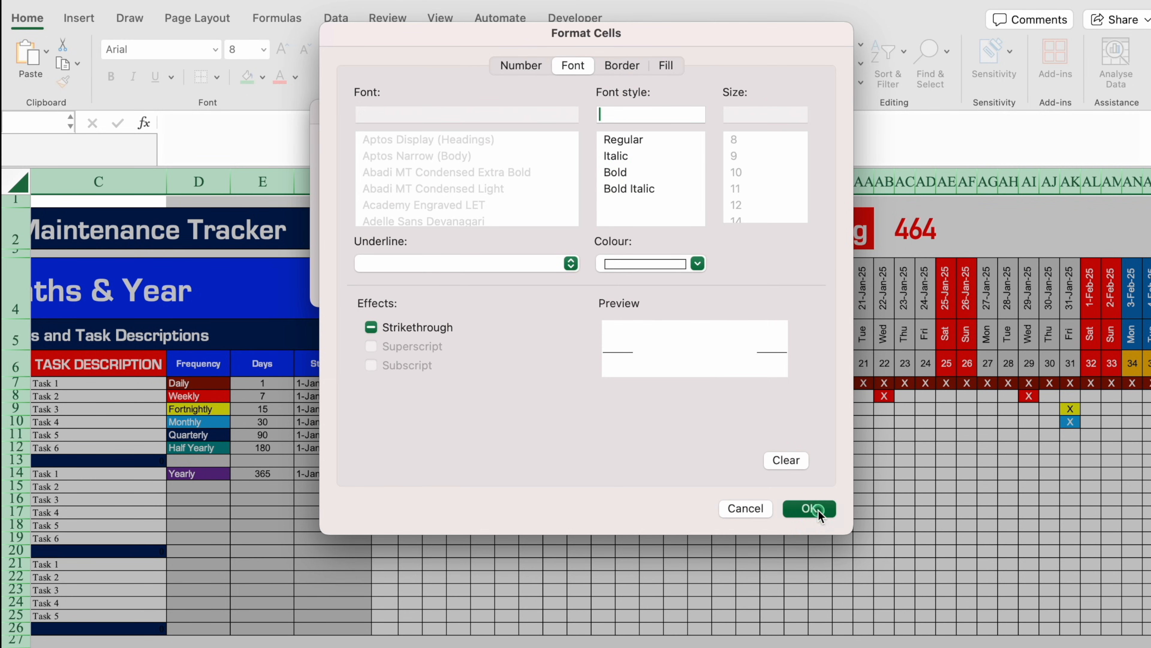
click(700, 281)
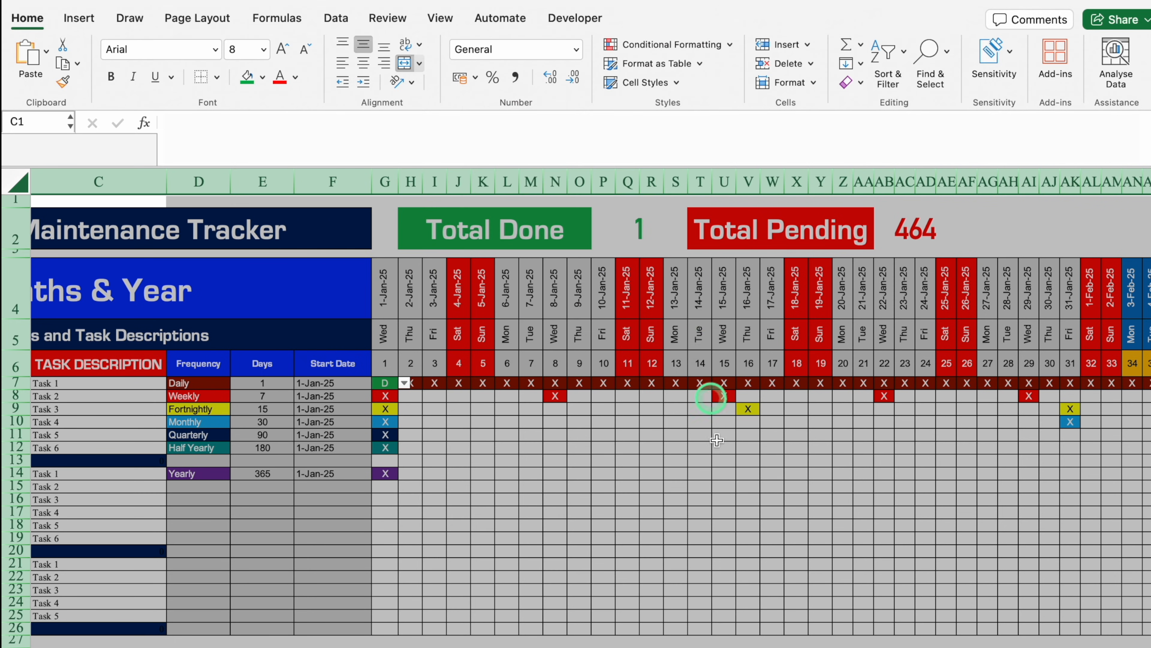
click(456, 421)
Mark the daily Task 1 as D for 2-Jan-25 and 3-Jan-25 in H7 and I7.
click(414, 383)
click(428, 382)
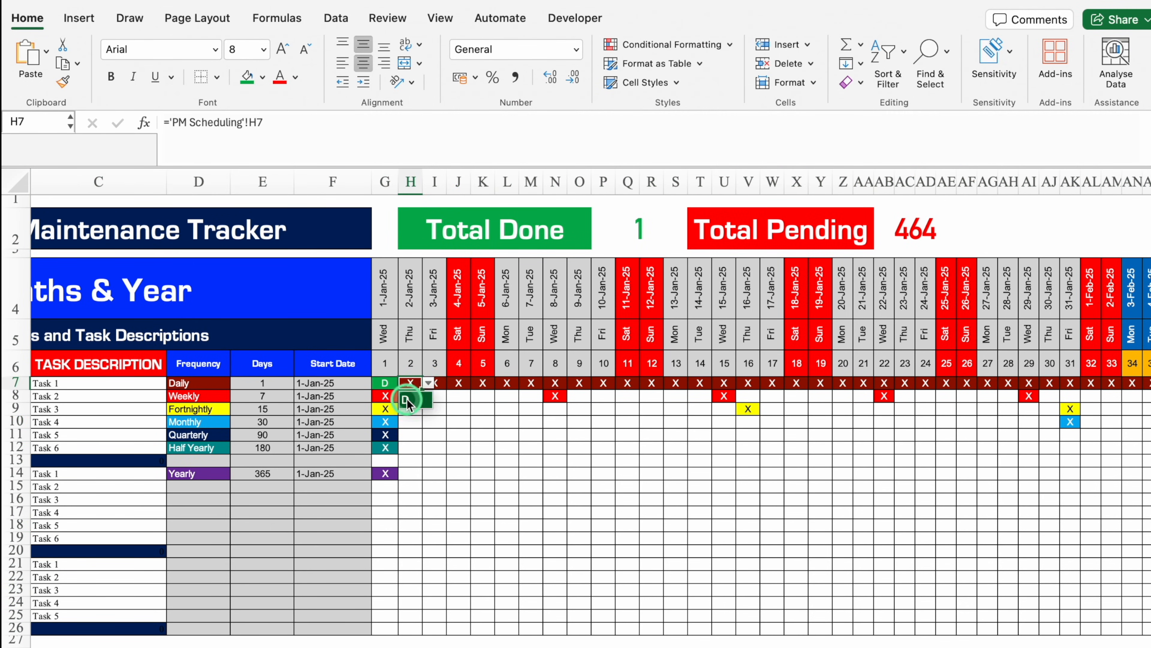
click(406, 400)
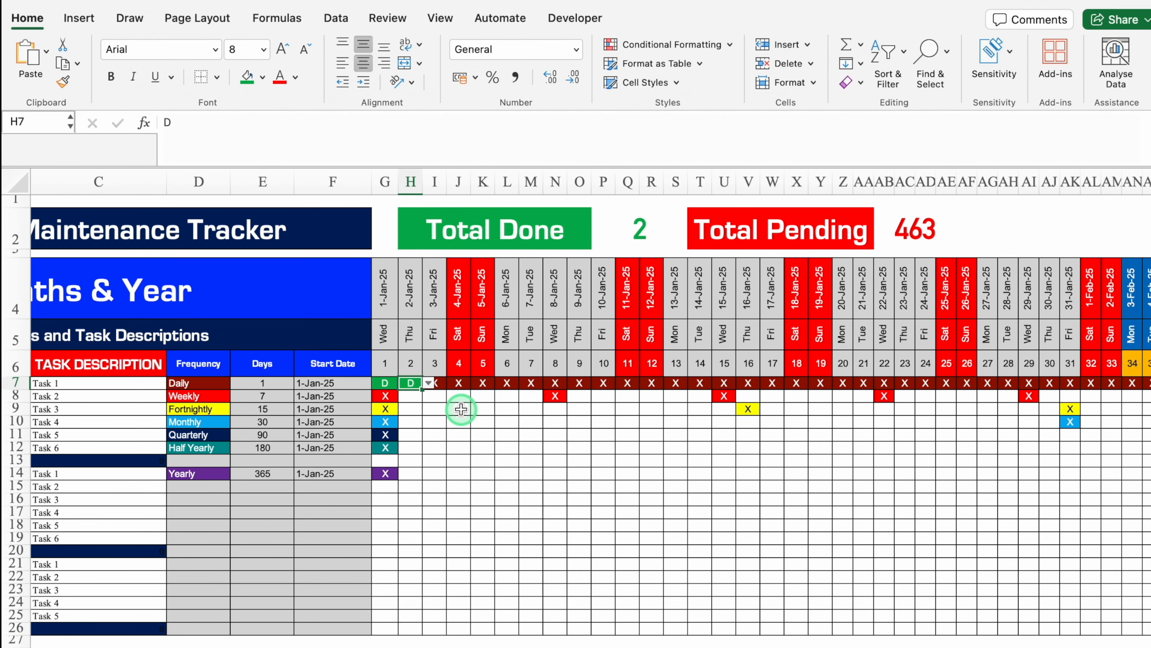
click(438, 382)
click(452, 383)
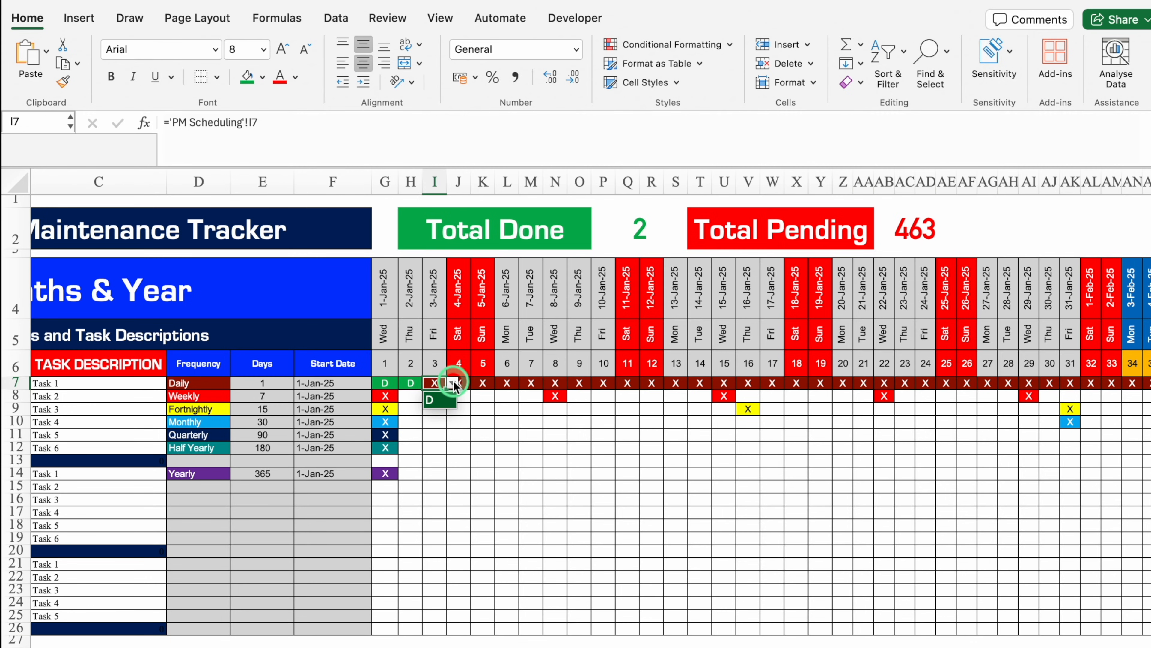
click(437, 405)
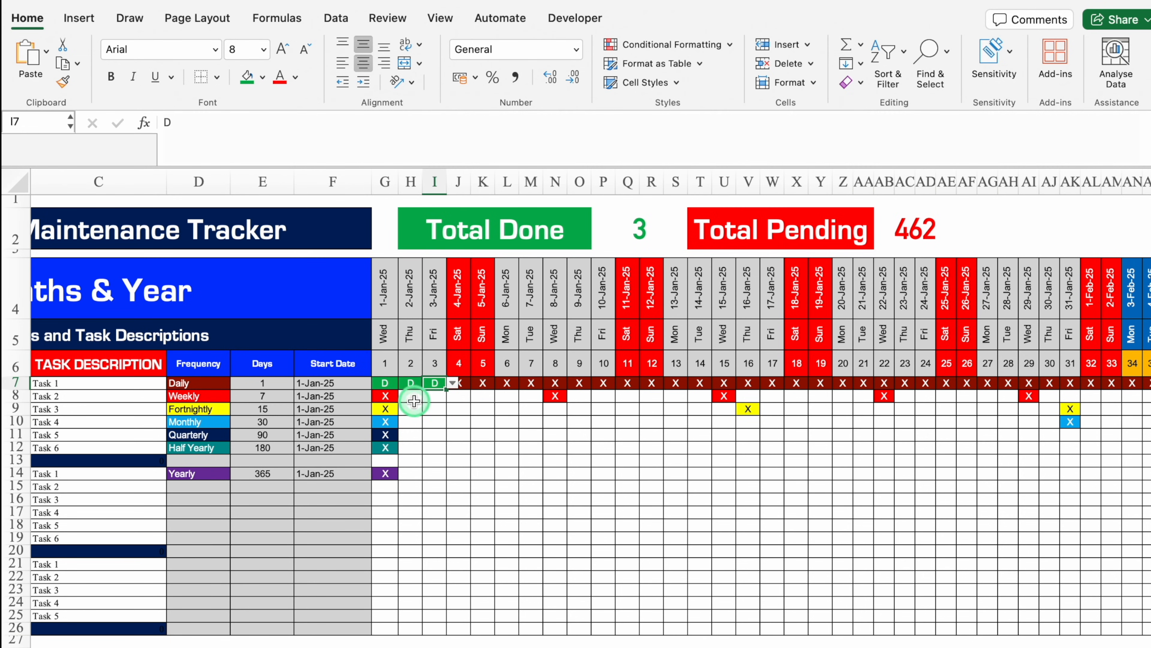
Add a border to the Total Done label cell in H2.
click(476, 236)
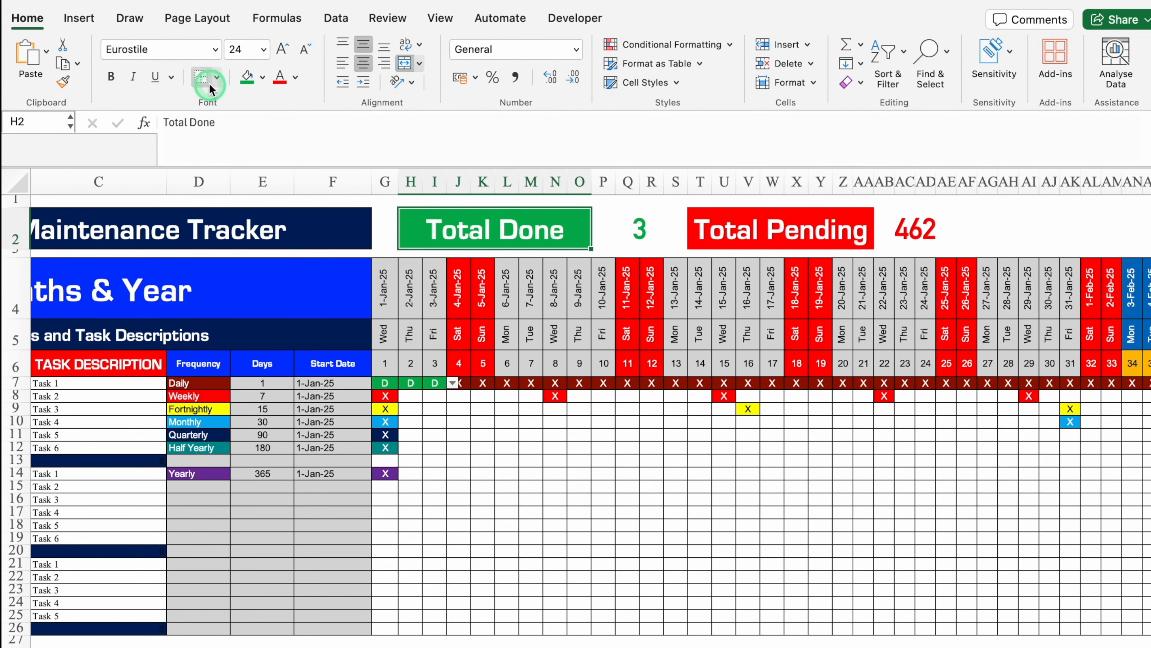
click(217, 77)
click(243, 237)
click(653, 512)
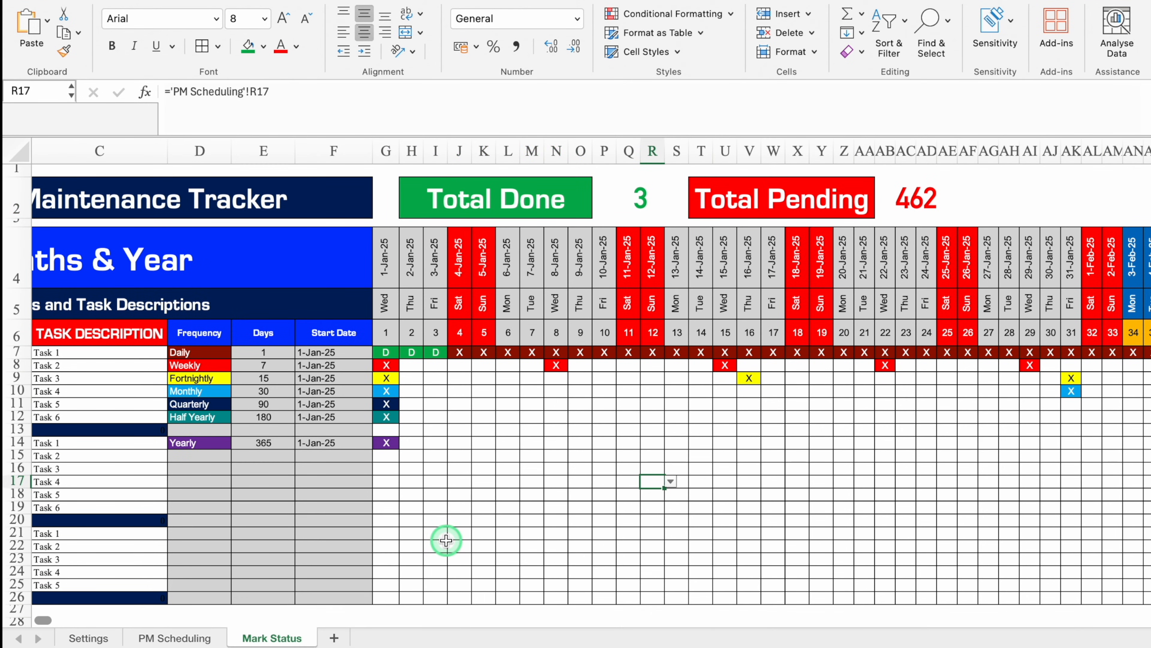
Duplicate the Mark Status sheet to the end of the workbook and rename the copy Filtered List.
right_click(288, 640)
click(328, 472)
click(301, 482)
click(252, 563)
click(466, 591)
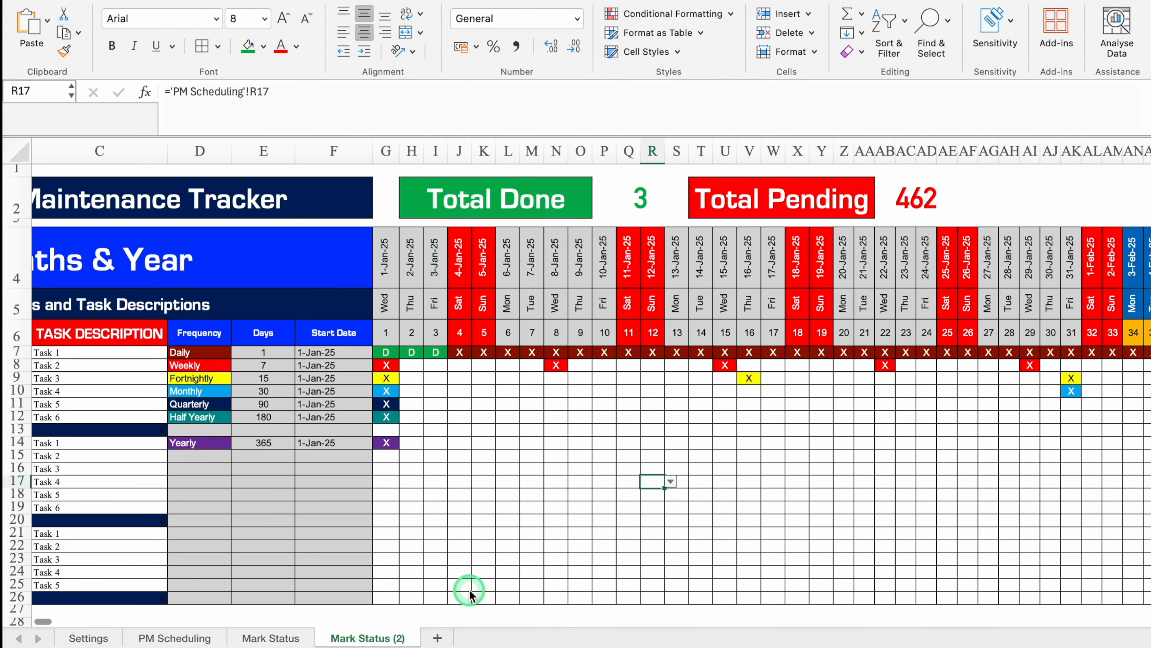
text(F)
text(iltered Lis)
text(t)
Clear all schedule marks from rows 7 to 26 of the Filtered List sheet, from column G through the last date column.
drag(386, 352, 397, 595)
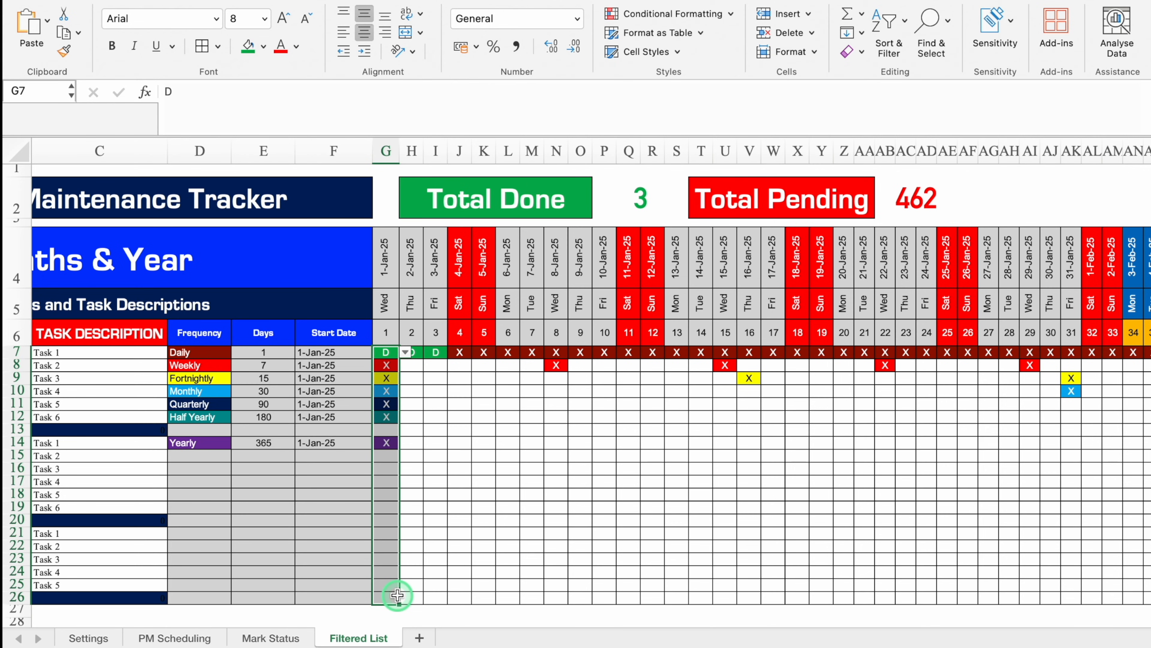
key(super+shift+Right)
key(Delete)
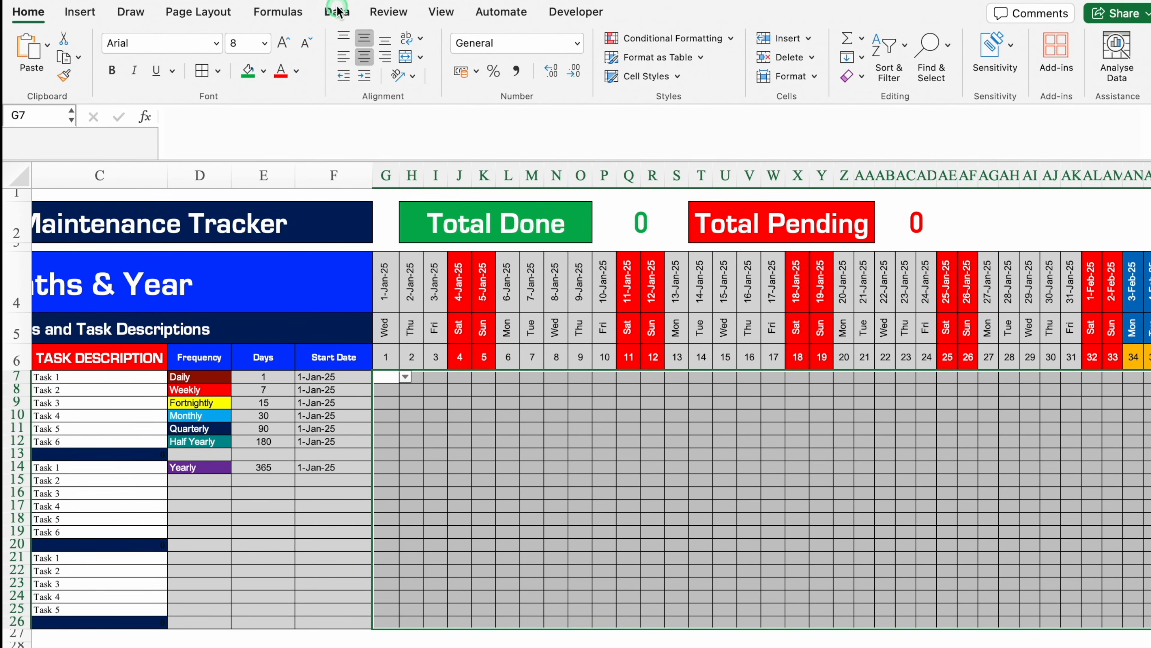
Remove the data validation from the emptied schedule grid.
click(336, 12)
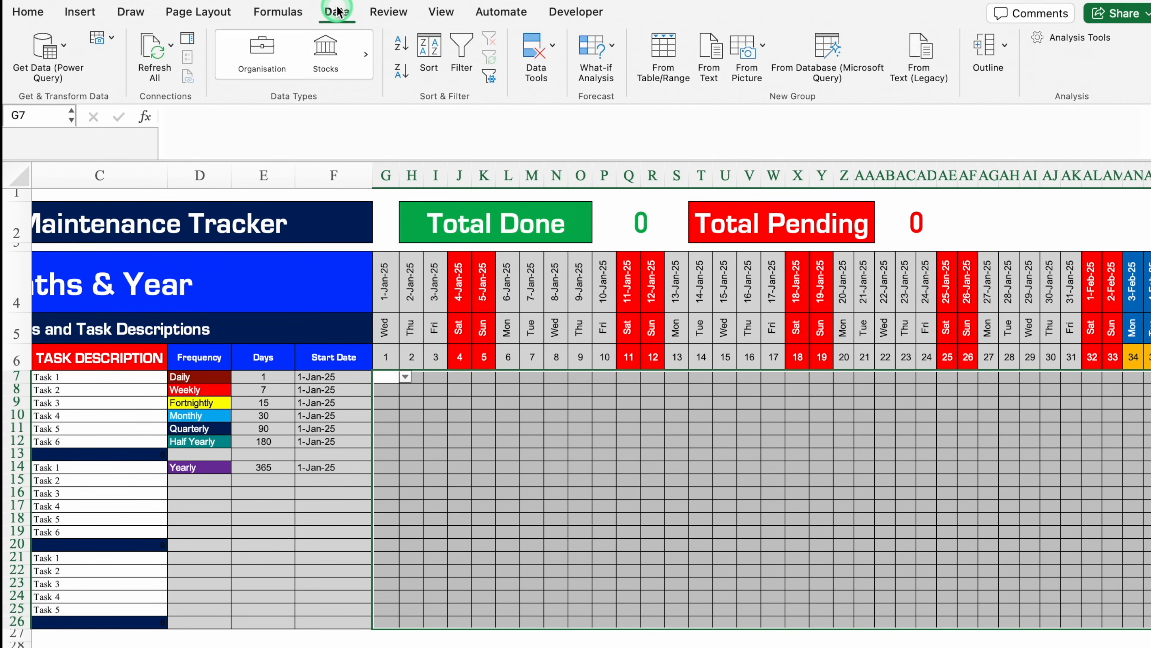
click(550, 43)
click(575, 109)
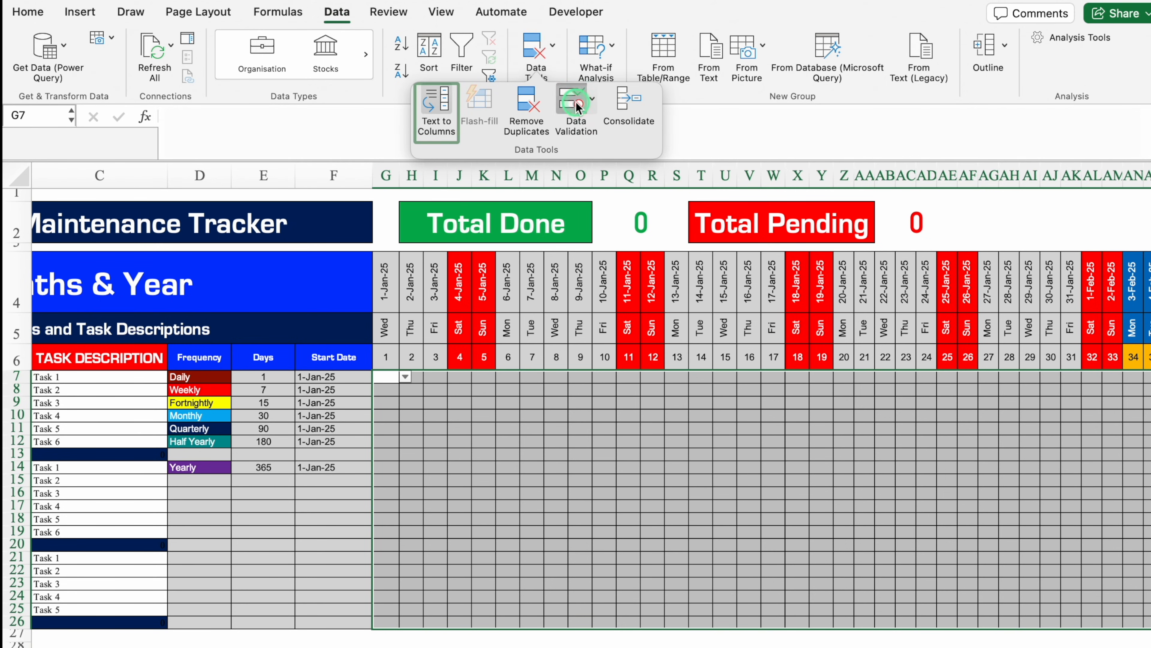
click(401, 394)
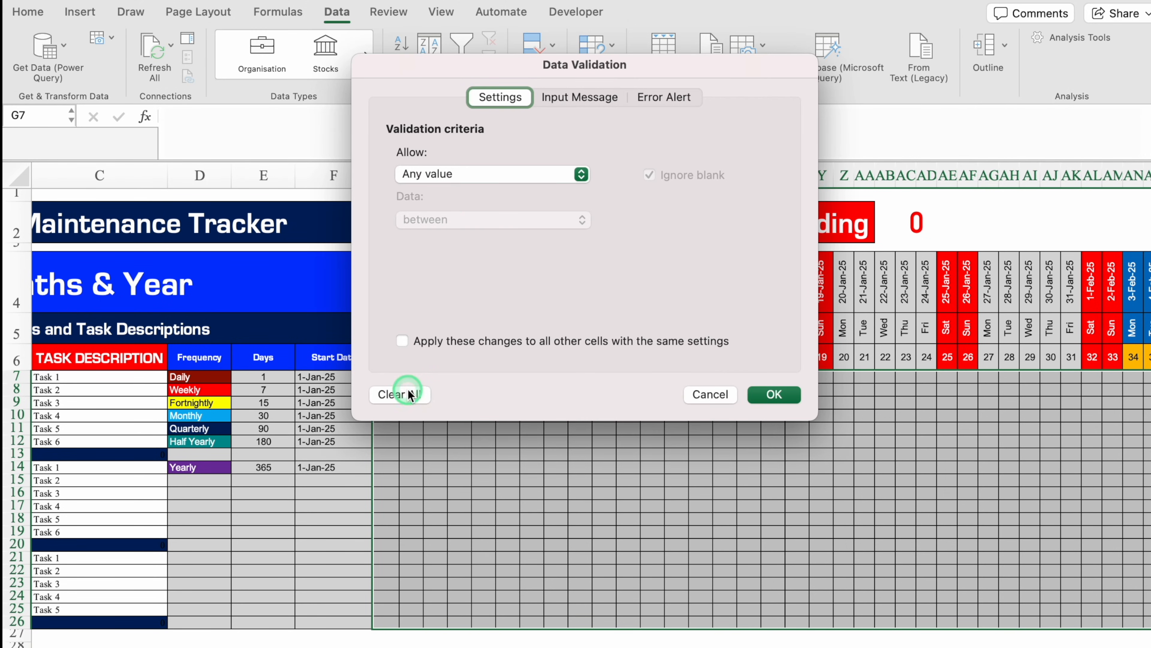
click(775, 394)
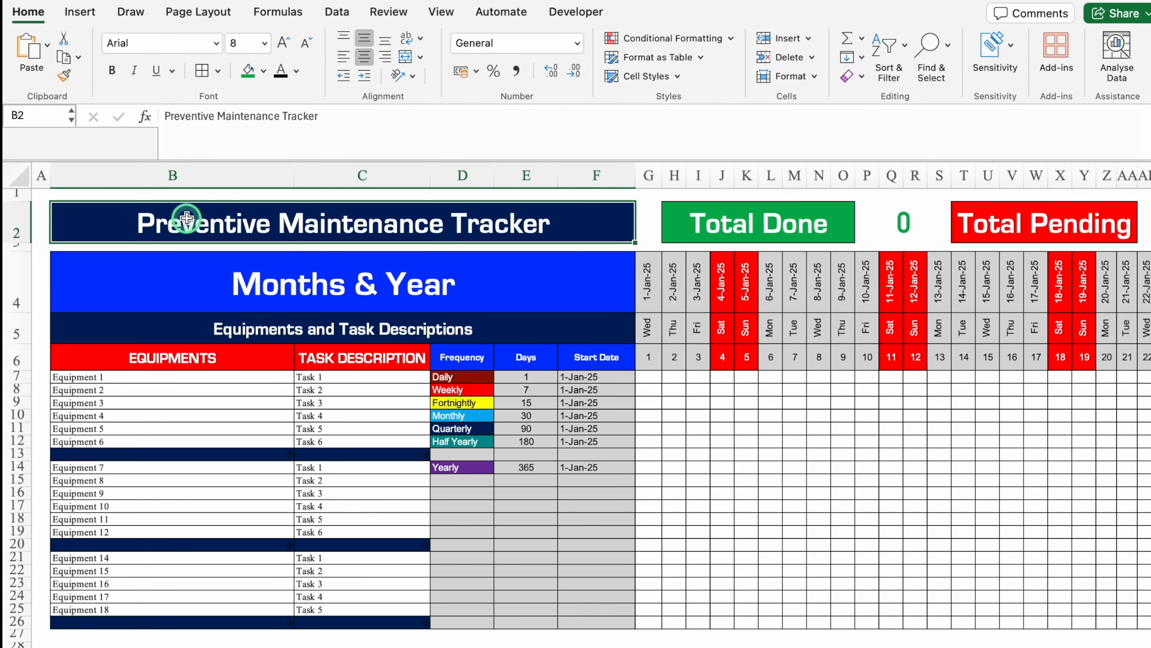
Clear and unmerge the title cell B2:F2, and enter the label Date Range in B2.
key(Delete)
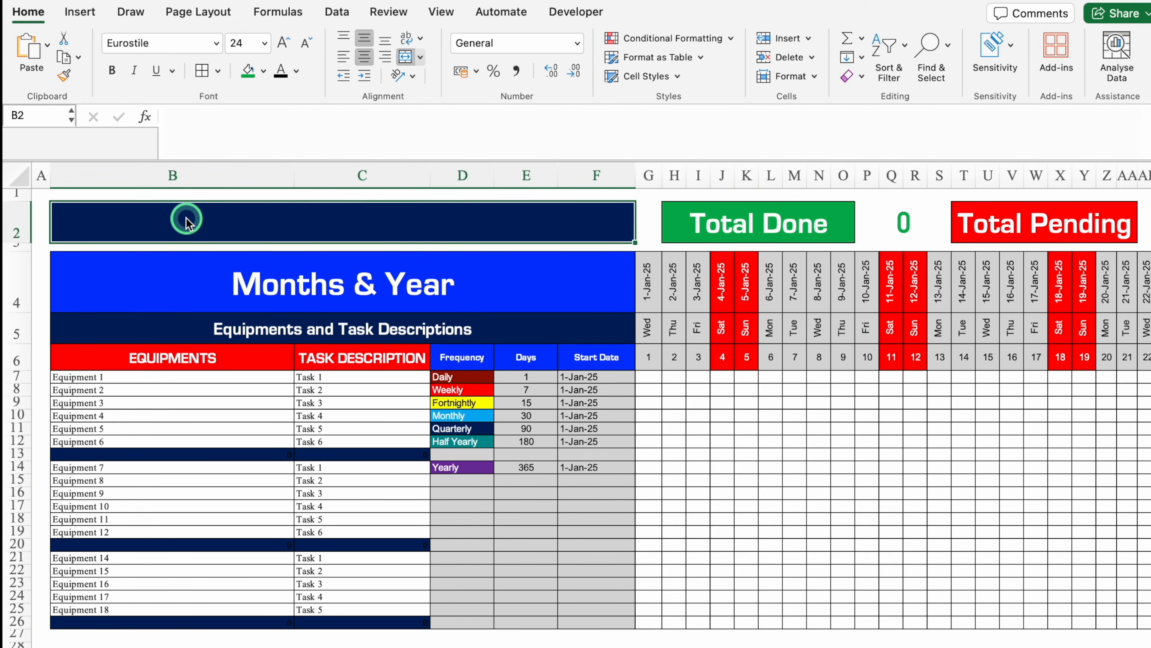
click(404, 57)
text(D)
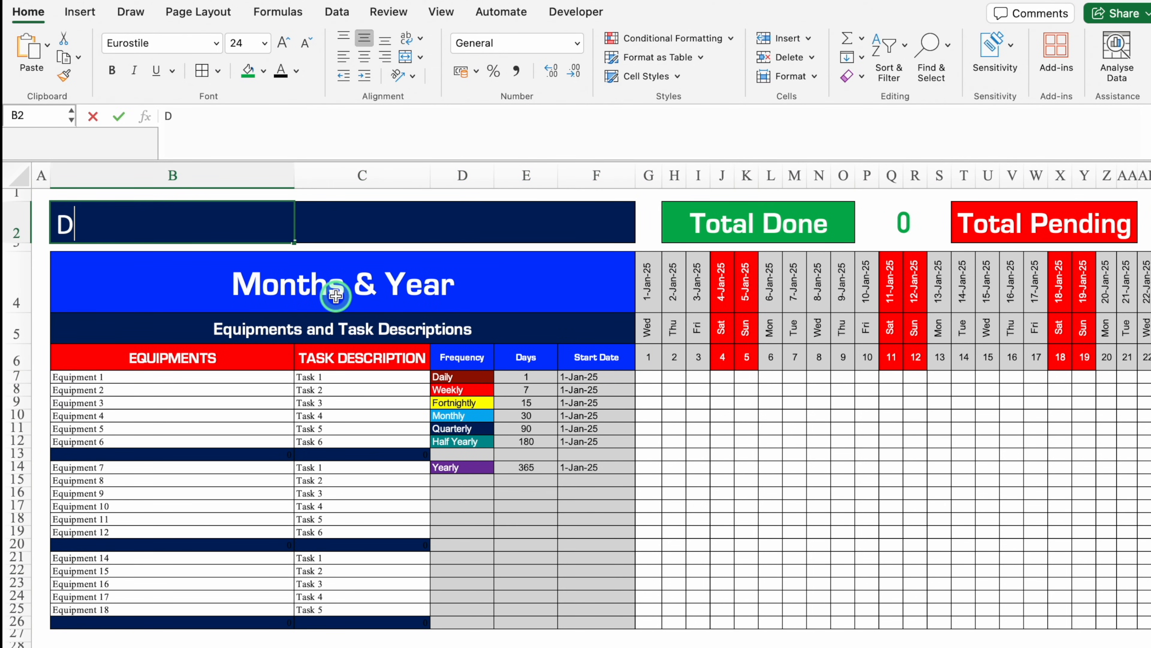
text(ate Range)
key(Tab)
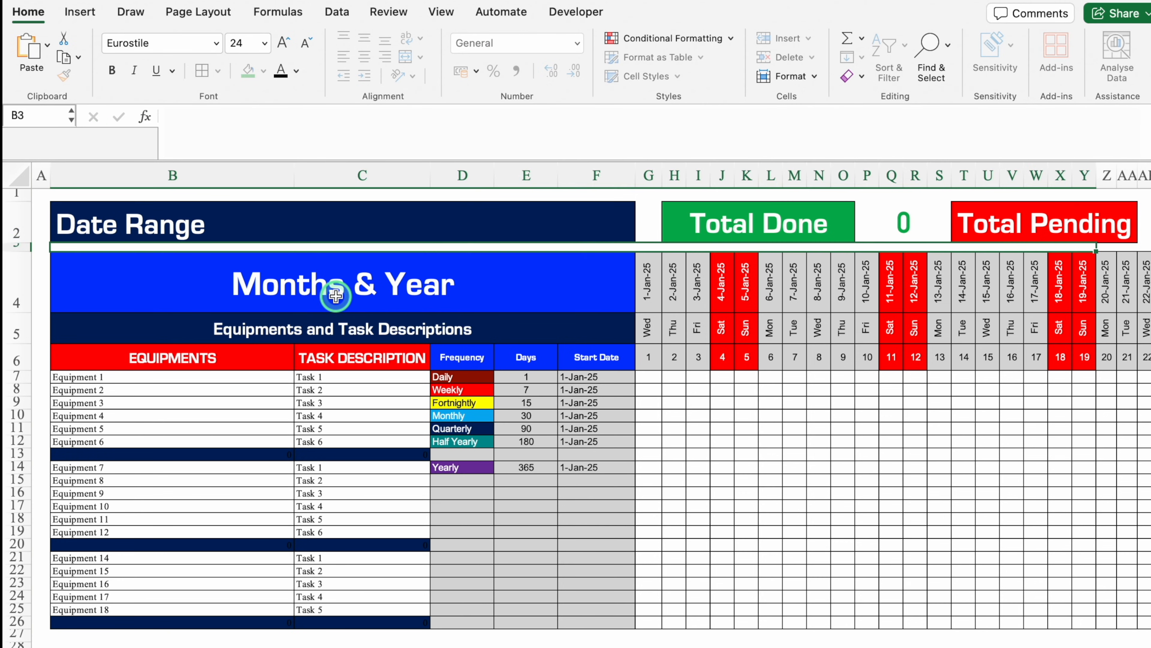
Enter the start date 01/01/24 in C2 and the word To in D2.
text(1/1)
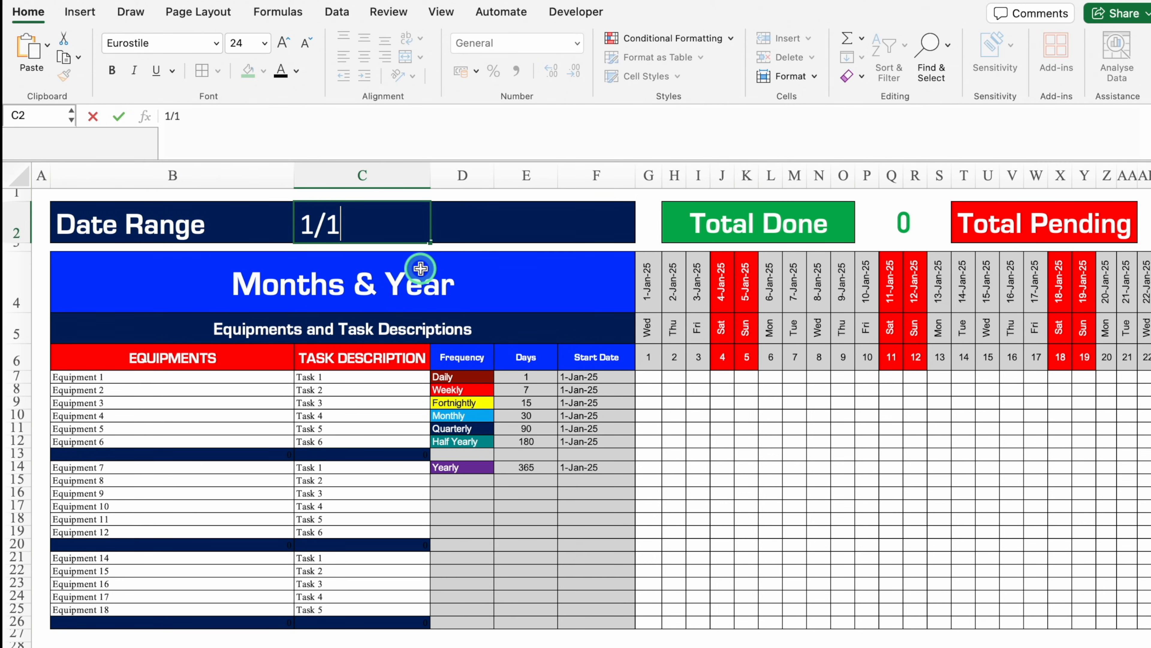
text(/01/24)
key(Tab)
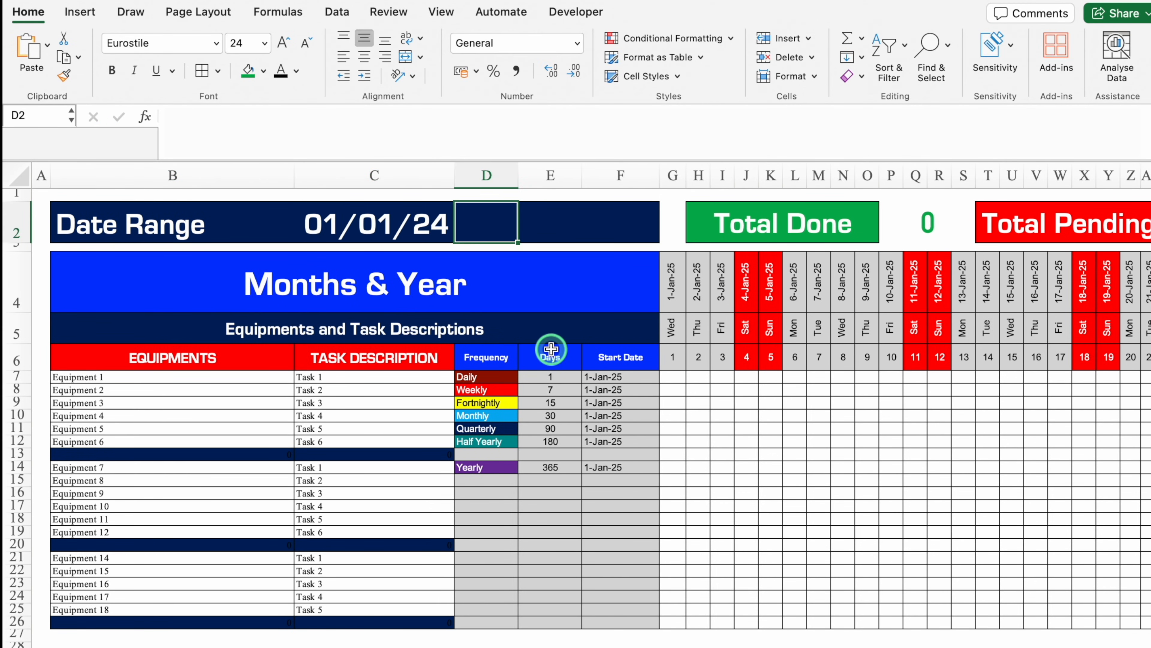
text(To)
key(Tab)
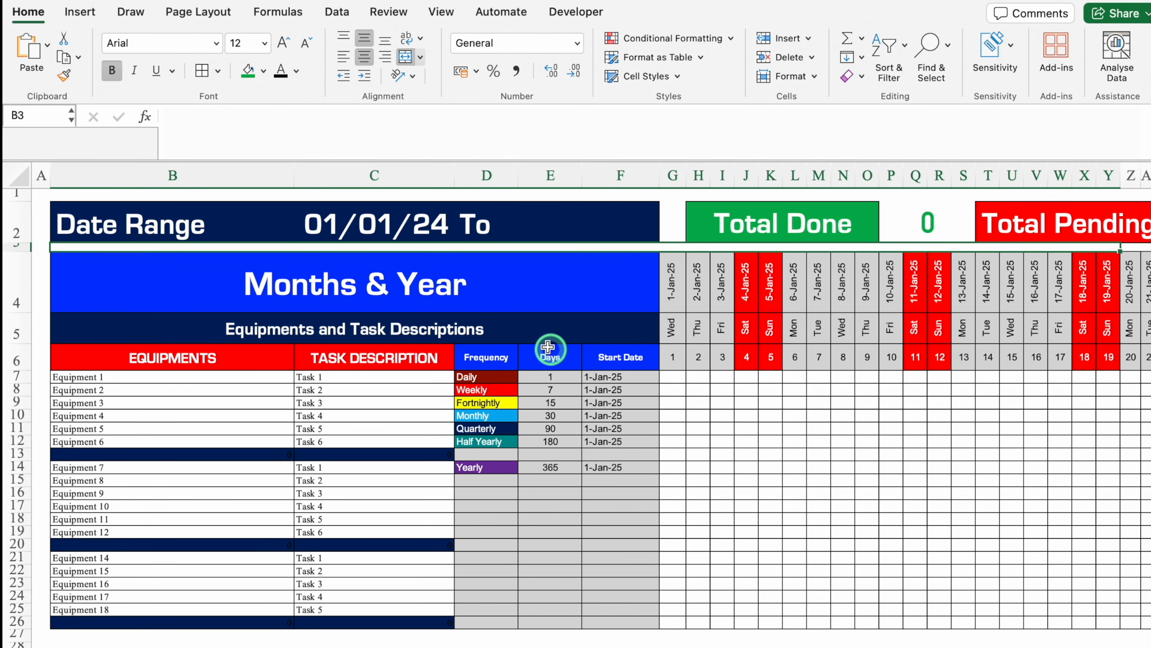
Merge E2 and F2, enter the end date 31/01/24, and widen column F to fit it.
drag(555, 214, 610, 216)
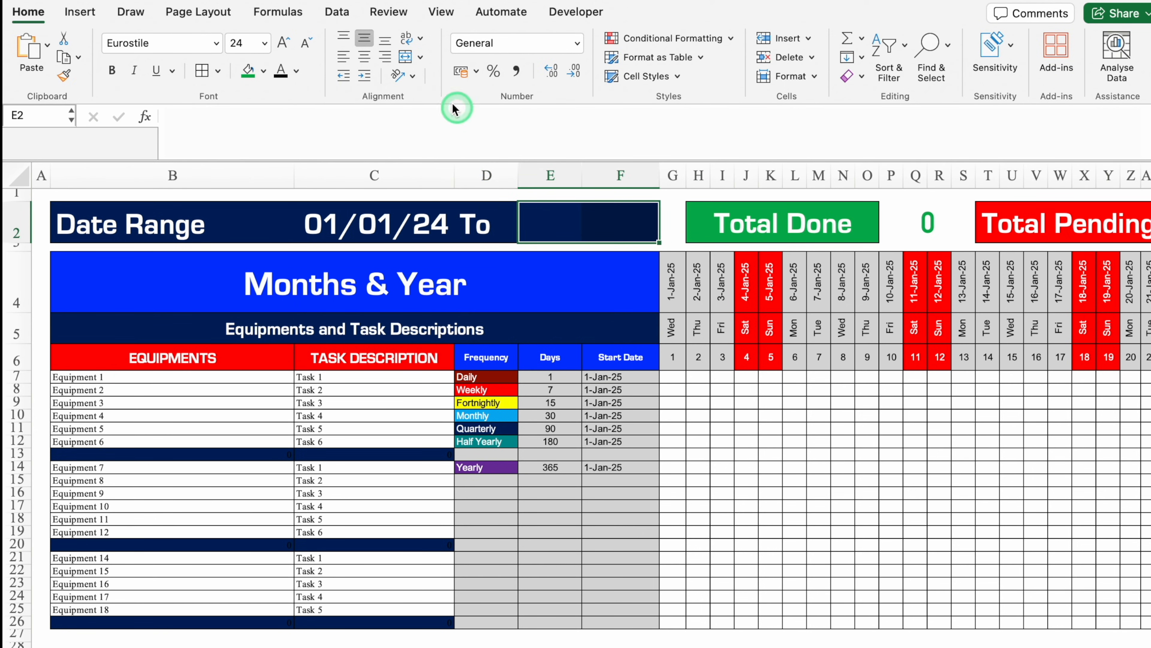
click(405, 57)
text(31)
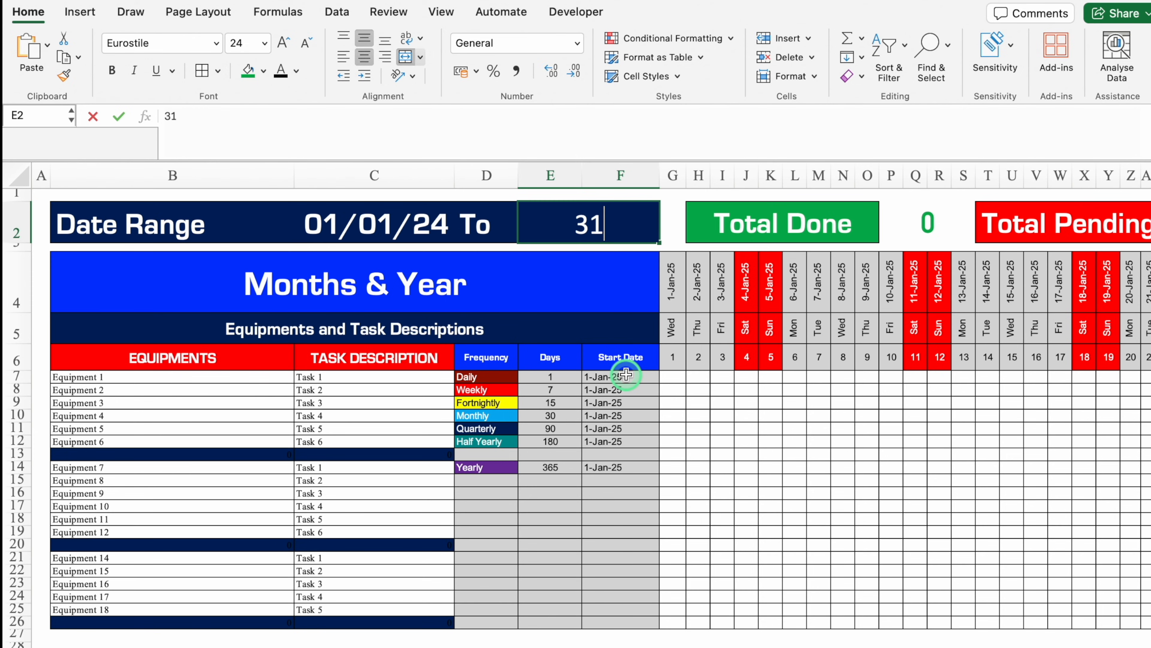
text(/12/24)
key(Return)
drag(659, 175, 682, 175)
Format the start and end dates in C2 and E2 with the 14-Mar-12 date type.
click(588, 216)
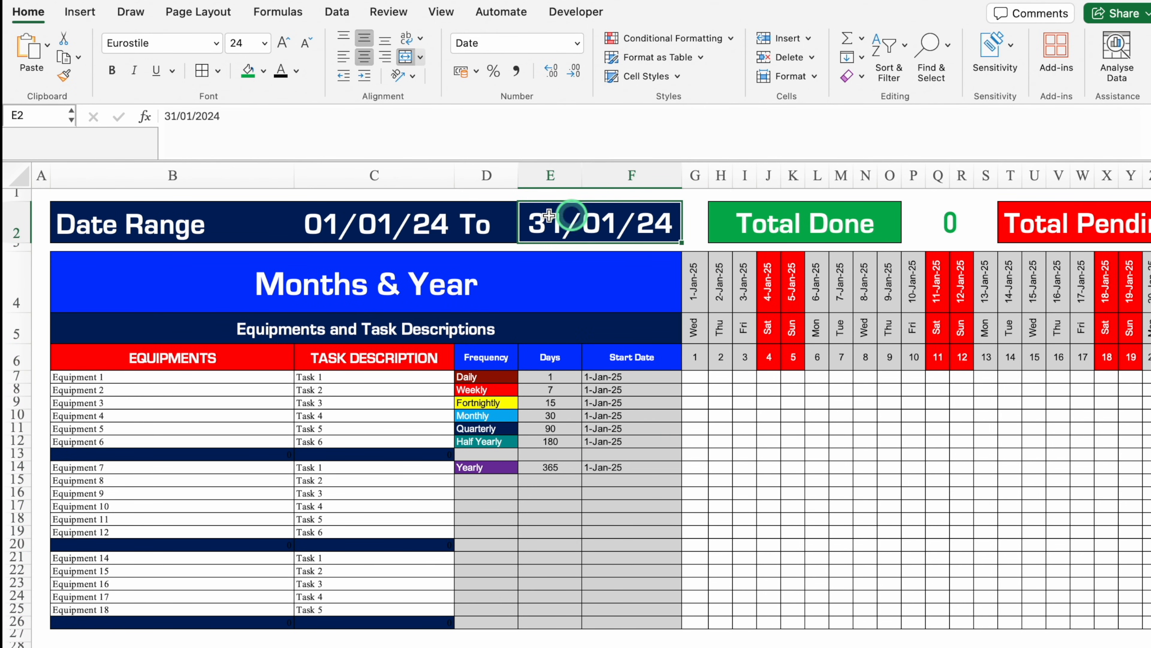
click(401, 226)
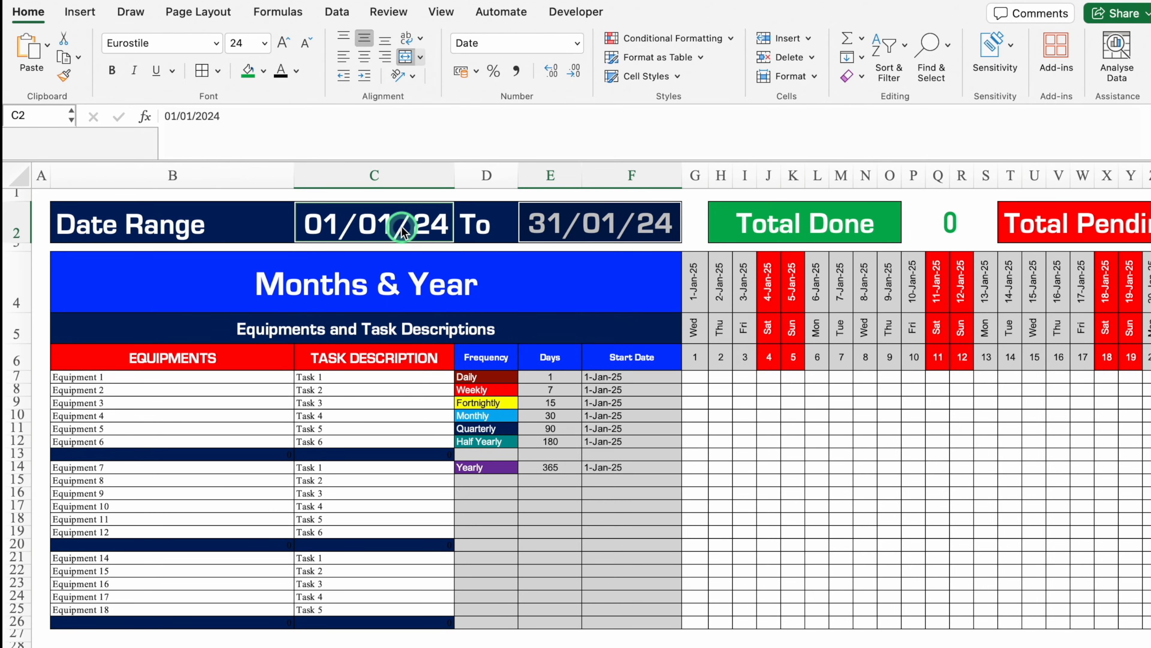
key(super+1)
click(374, 169)
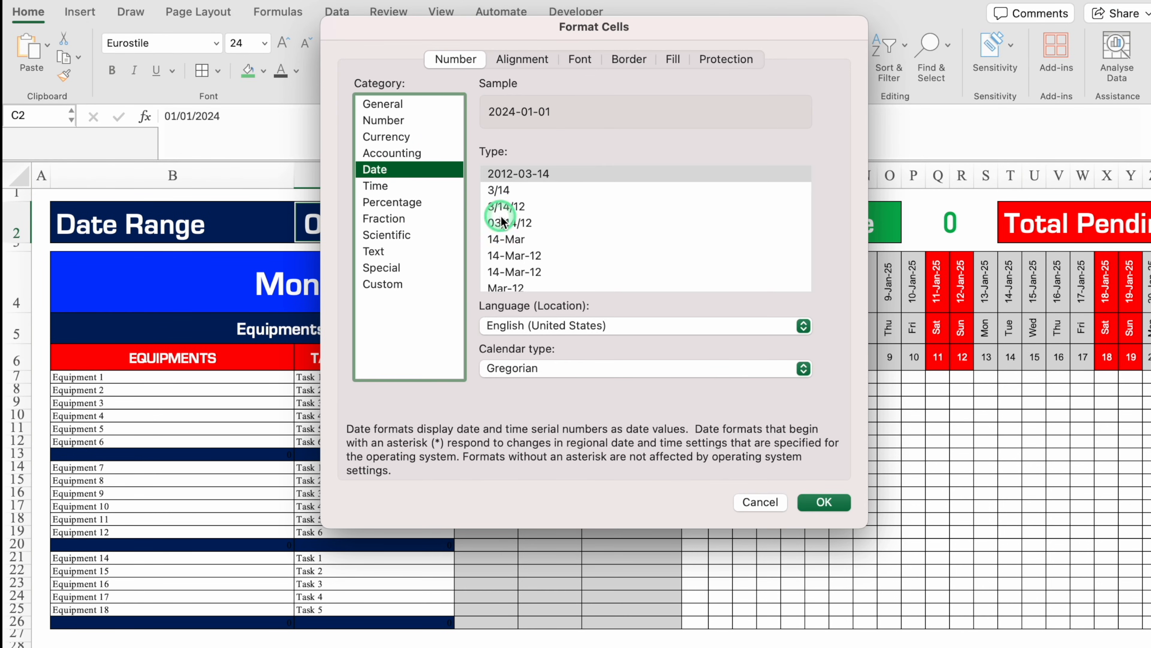
click(525, 255)
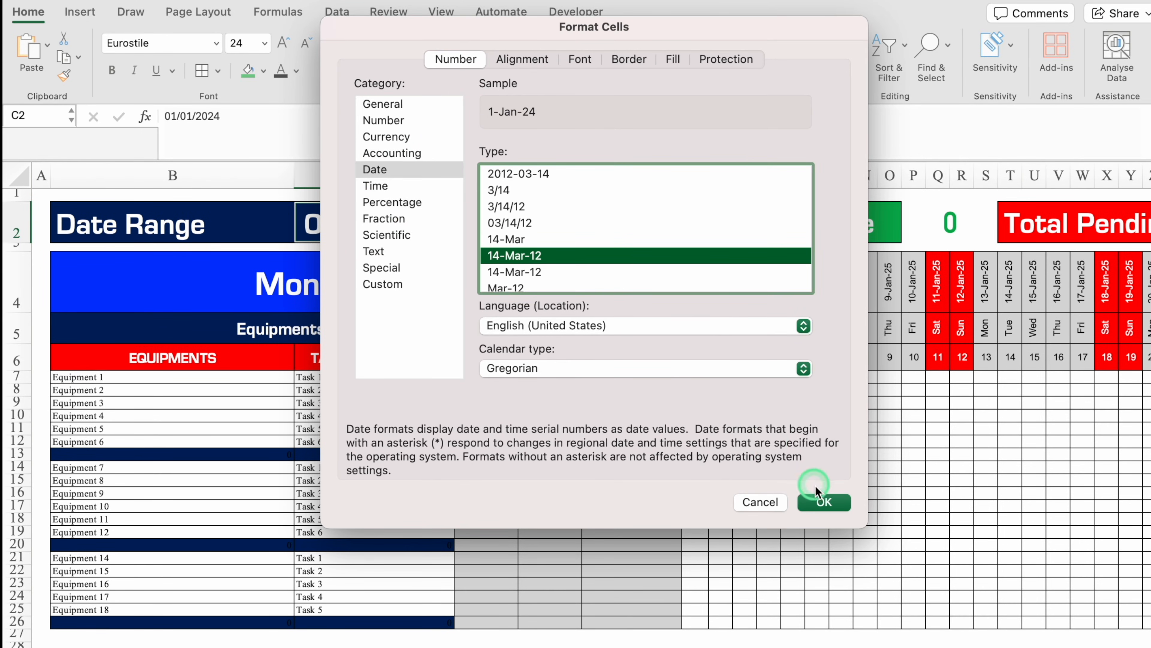
click(823, 501)
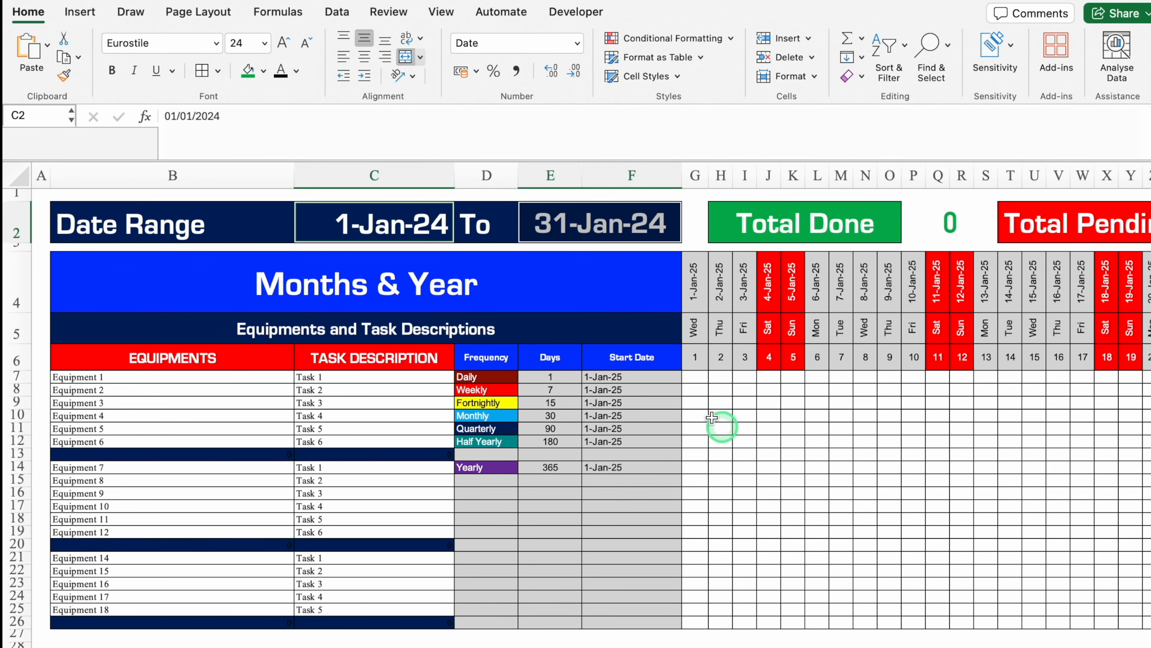
Centre both dates at font size 18 and centre the Date Range label in B2.
click(364, 60)
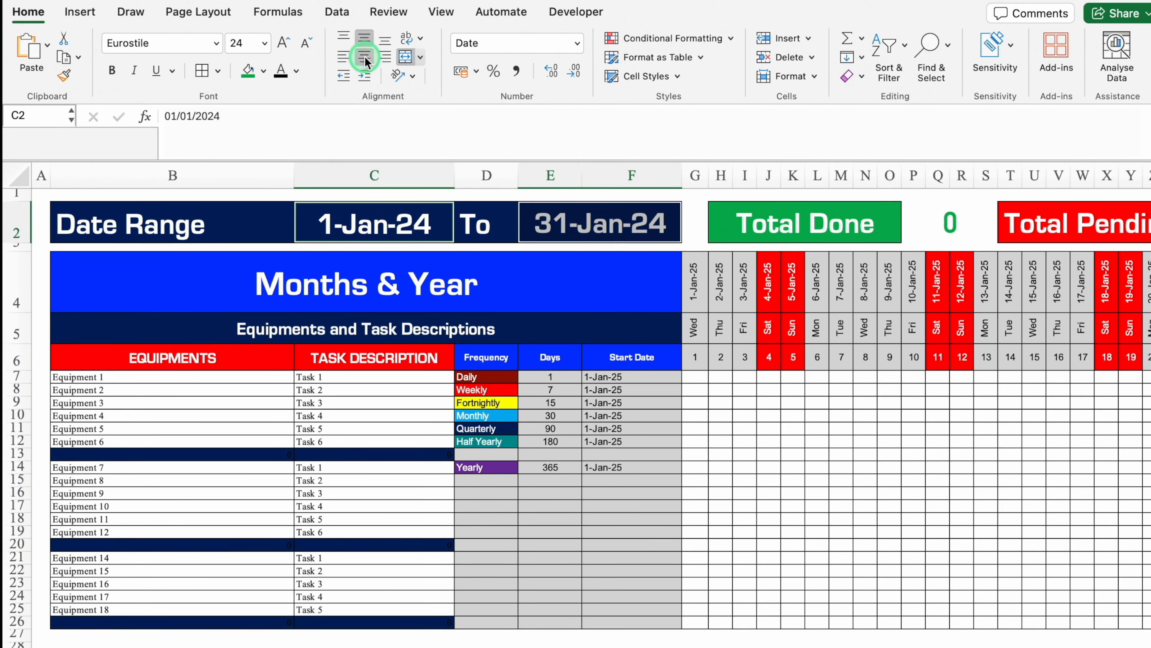
click(306, 46)
click(307, 46)
click(226, 216)
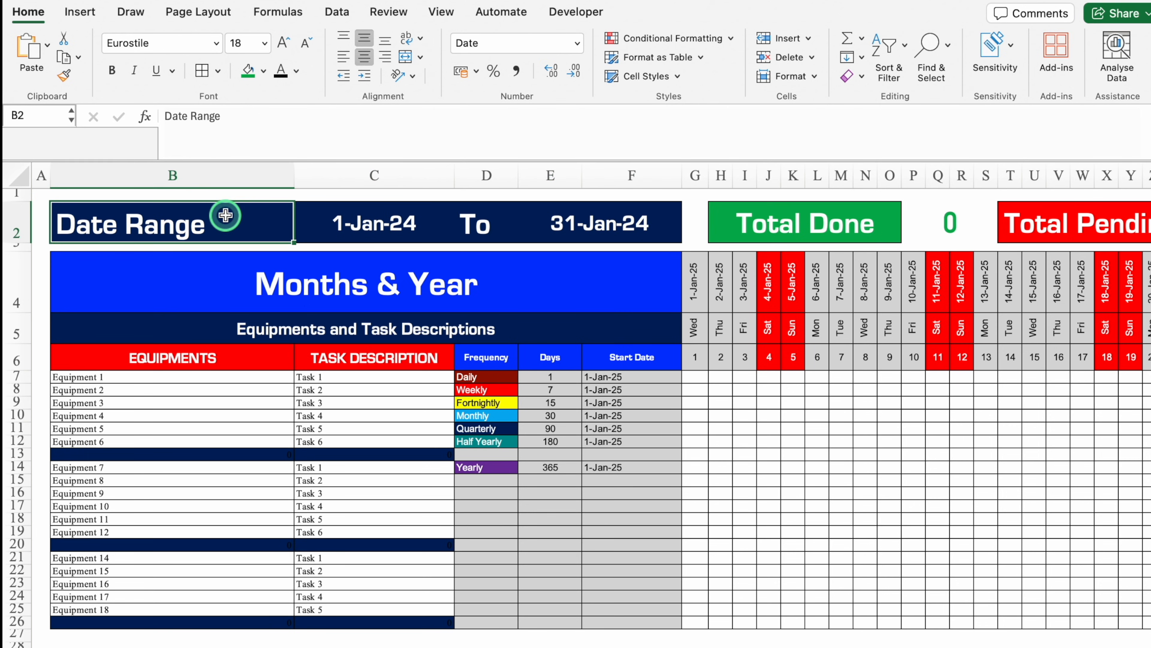
click(364, 59)
Fill the start and end date cells C2 and E2 with red, and centre the To label in D2.
click(306, 167)
click(313, 222)
click(263, 70)
click(275, 247)
click(562, 226)
click(248, 71)
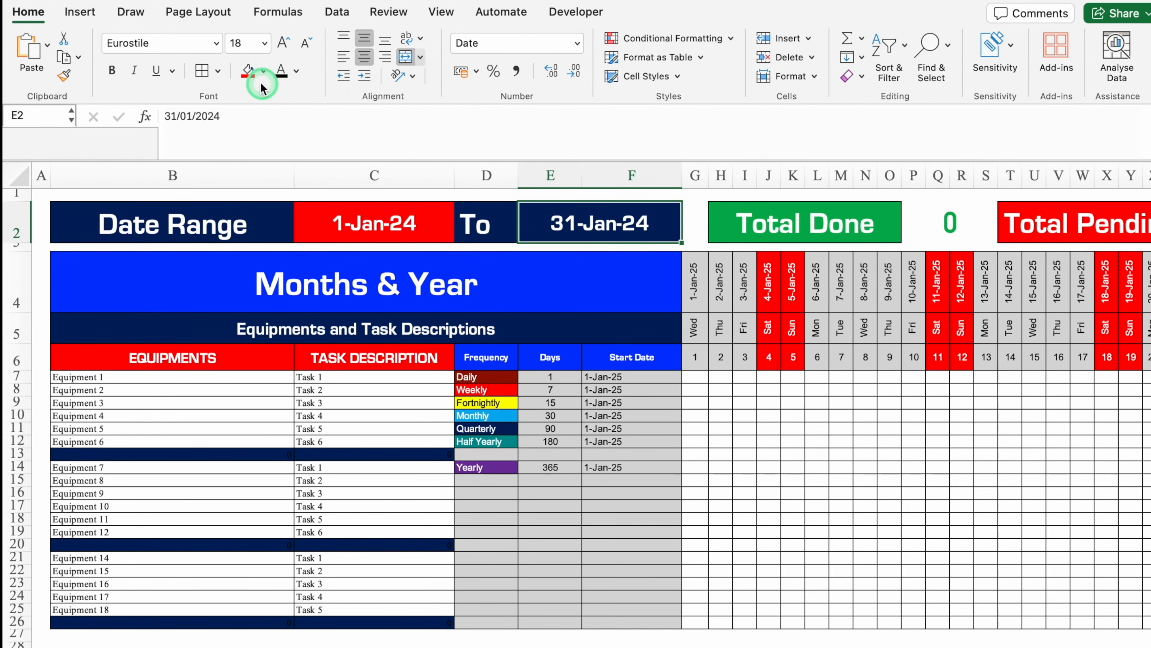
click(486, 223)
click(364, 57)
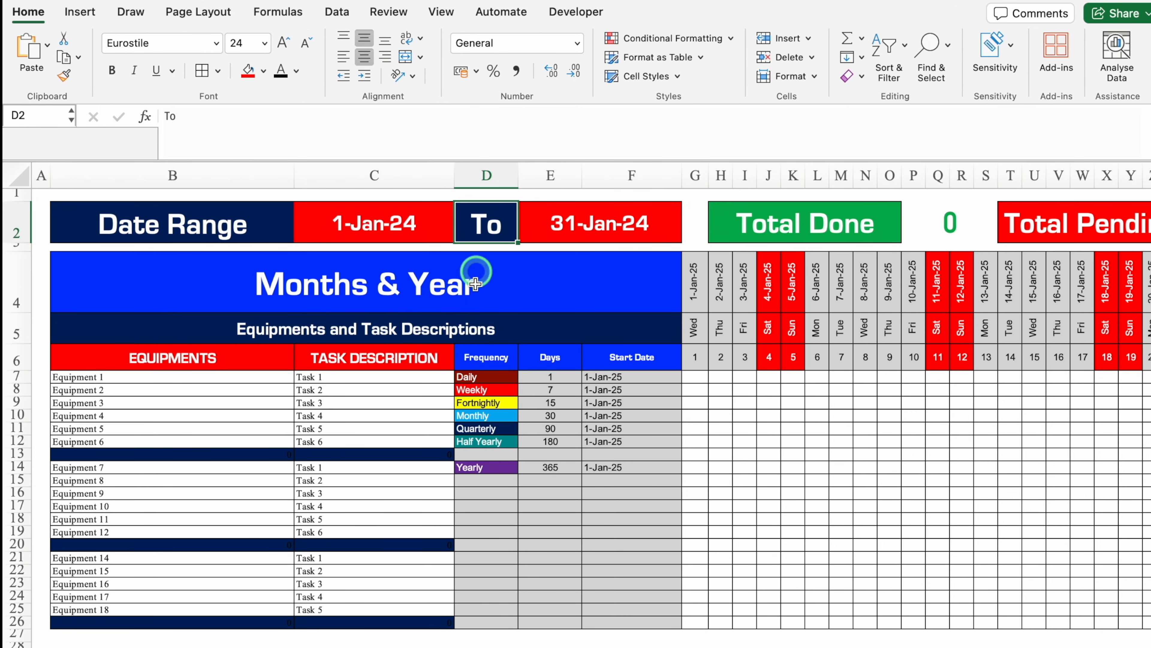
Begin a FILTER formula in G7 with the absolute range 'Mark Status'!$G$7:$NG$26 as its array.
click(695, 376)
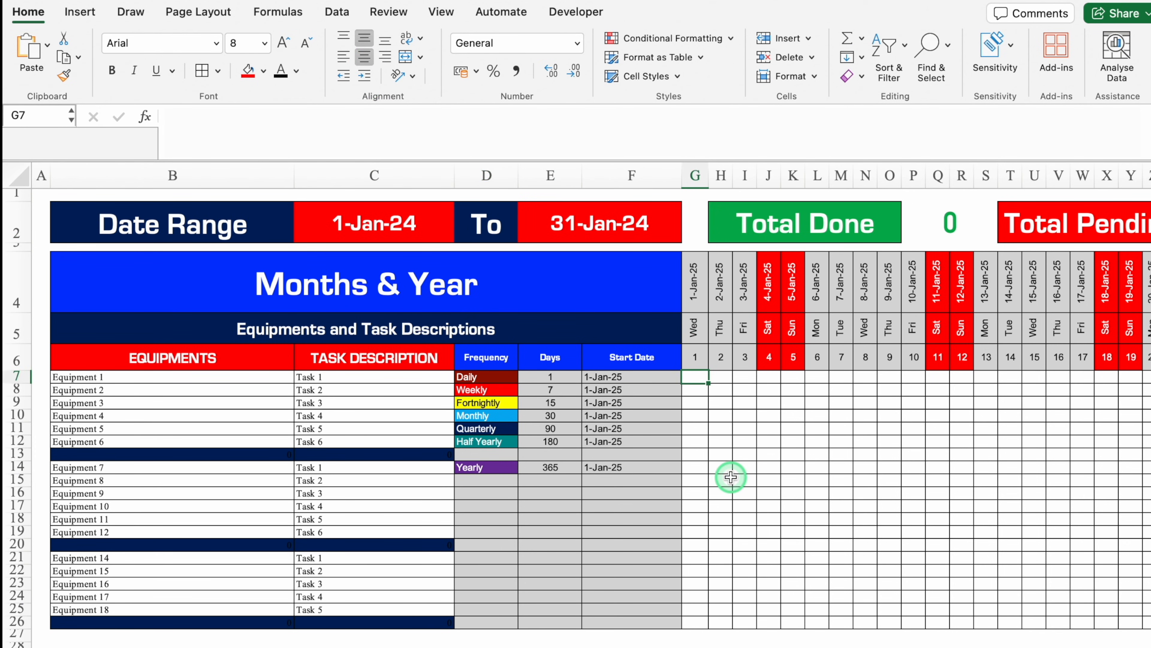
text(=filter()
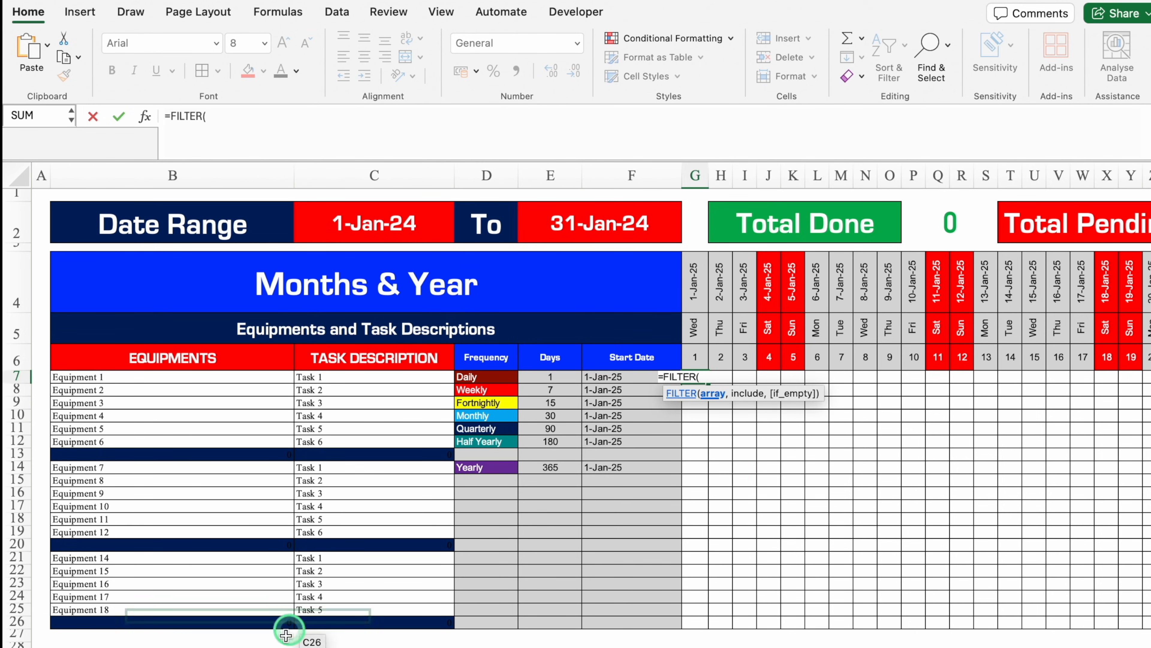
click(308, 642)
scroll(589, 408, left, 20)
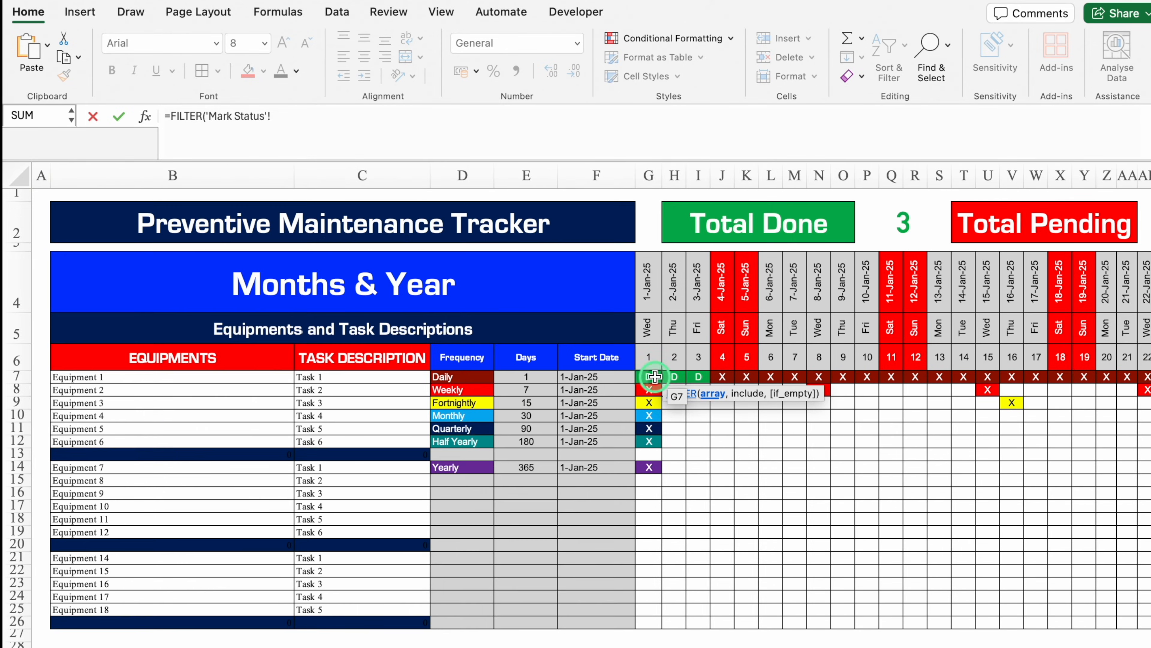
click(654, 377)
drag(654, 377, 1108, 620)
key(F4)
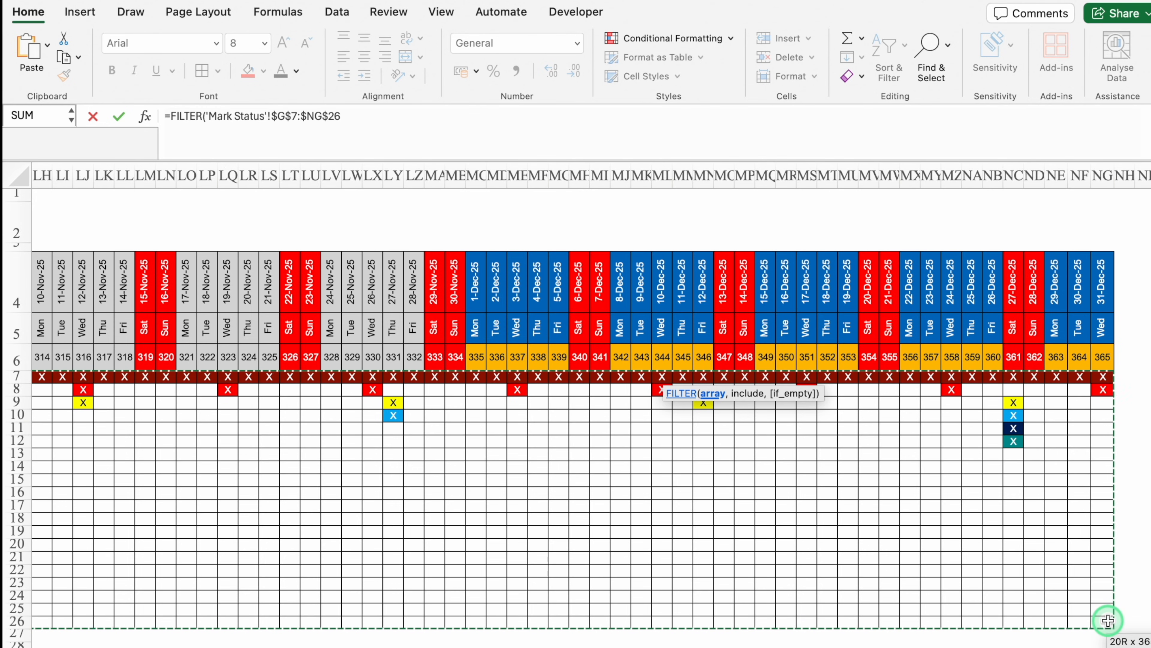
Add the FILTER formula's first include condition: 'PM Scheduling'!$G$4:$NG$4 greater than or equal to the start date 'Filtered List'!$C$2.
text(,()
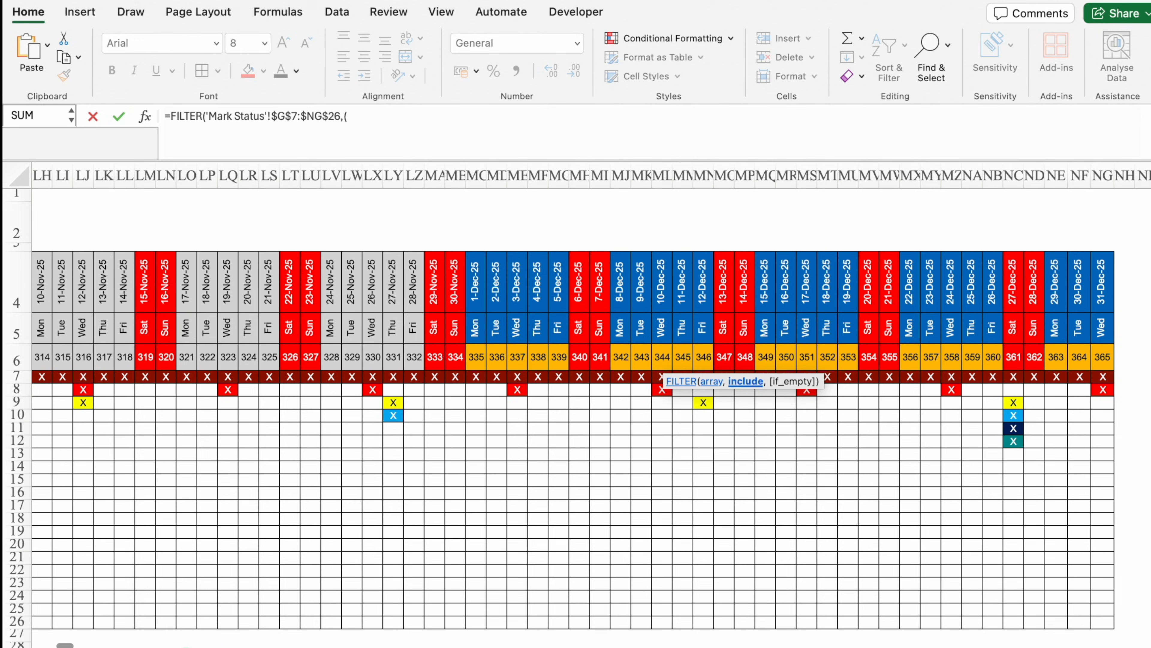
click(185, 647)
click(693, 287)
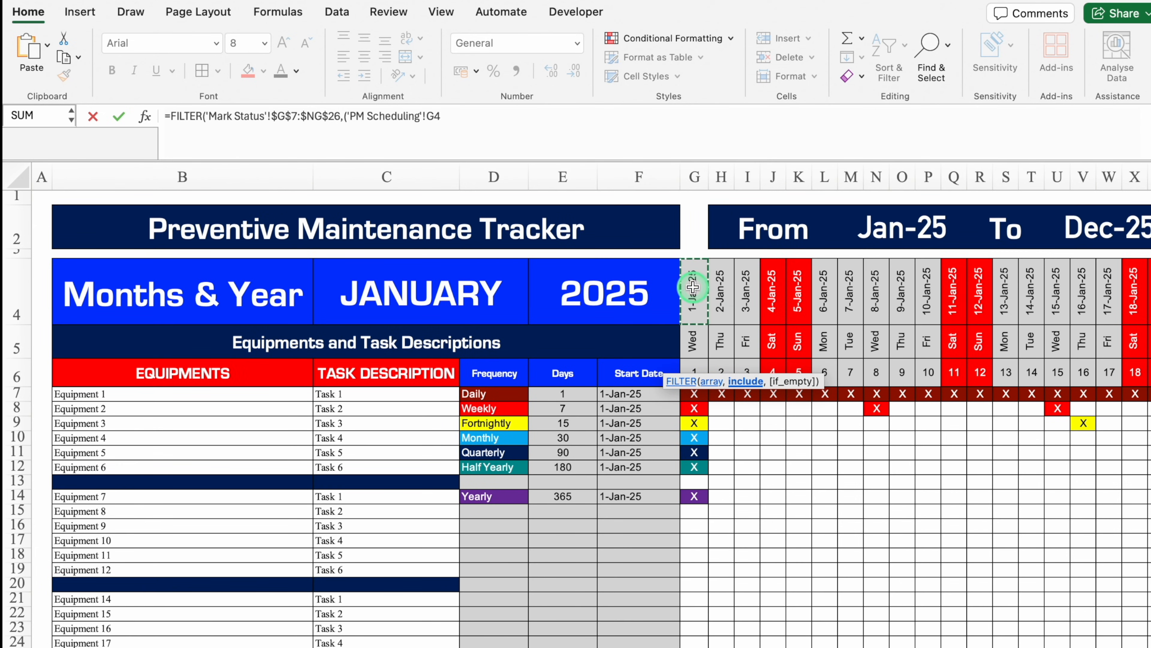
key(ctrl+shift+Right)
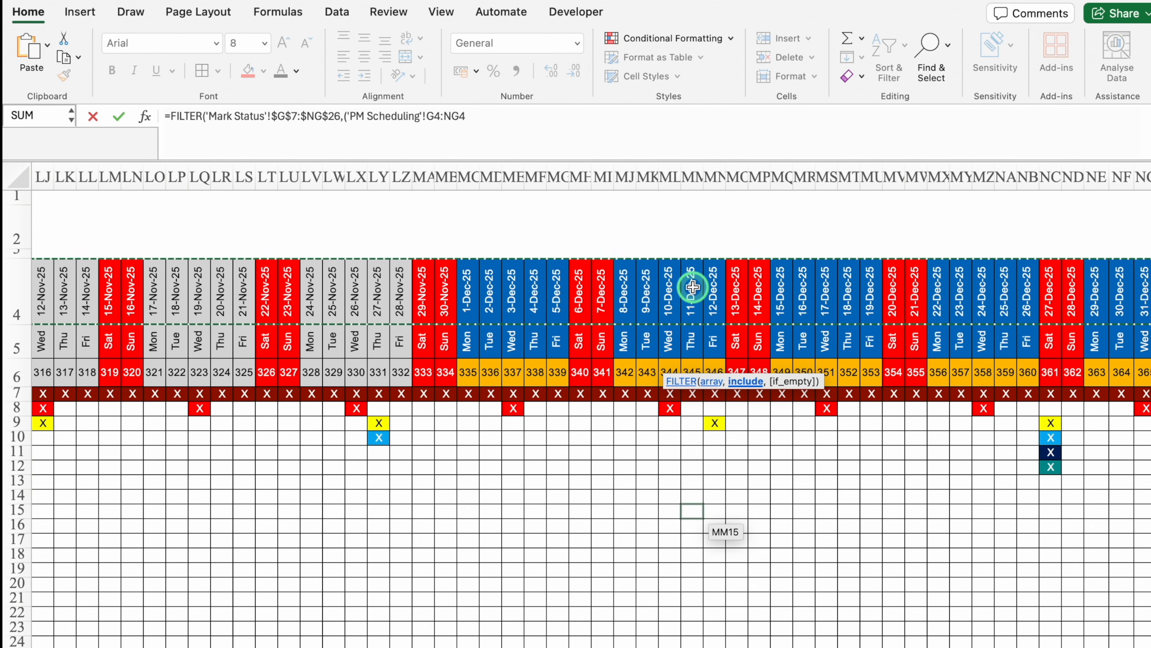
key(F4)
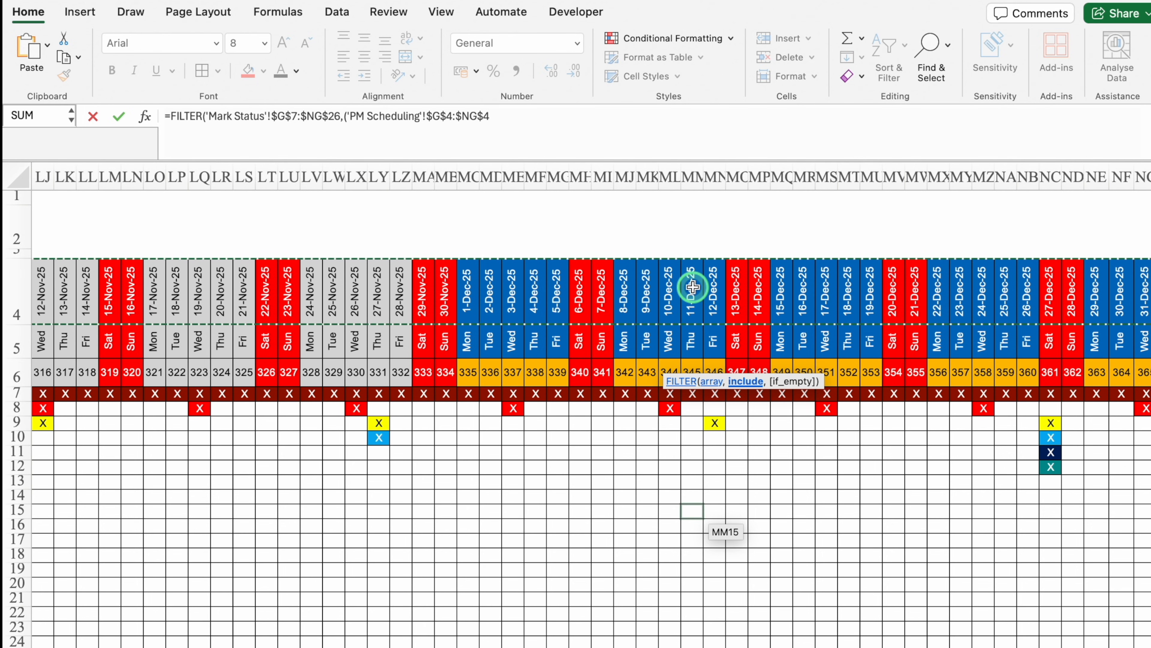
text(>)
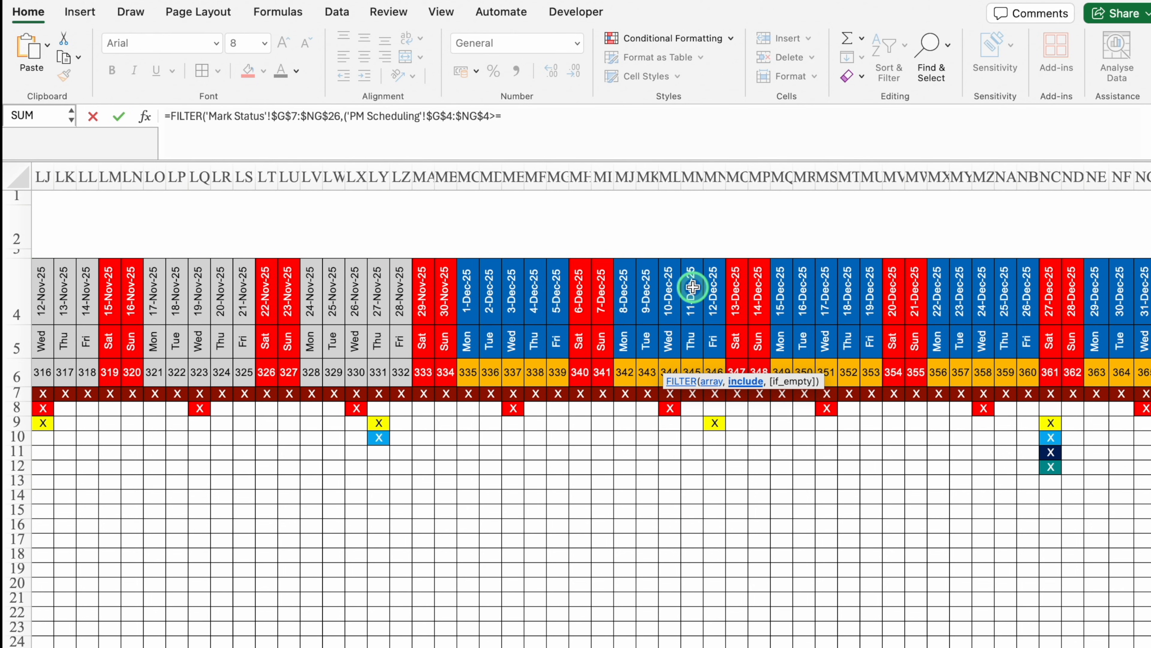
text(=)
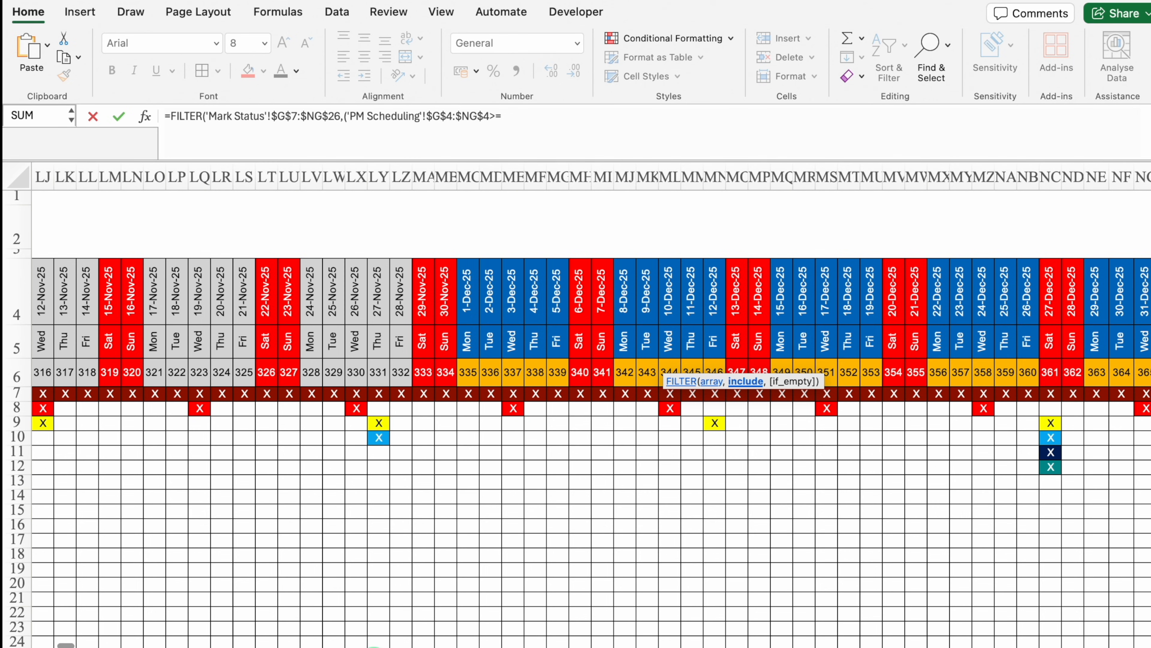
click(373, 646)
click(367, 215)
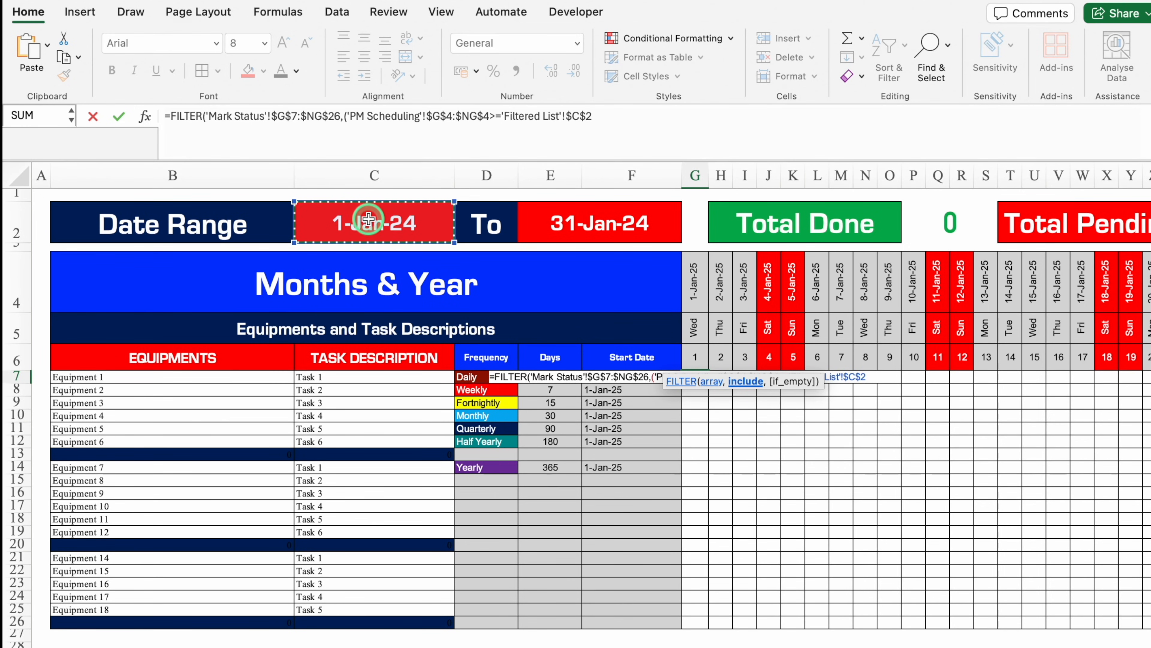
Multiply the include condition by a second one that compares 'PM Scheduling'!$G$4:$NG$4 using the less-than-or-equal operator.
text()*()
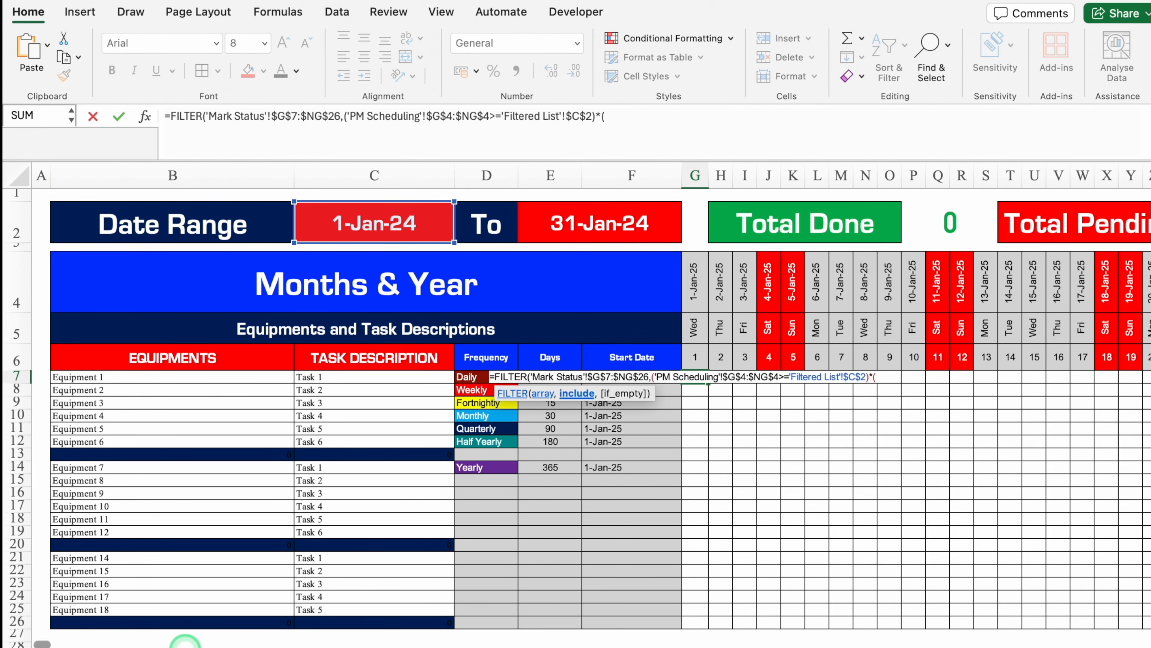
click(188, 647)
drag(65, 644, 39, 643)
click(700, 297)
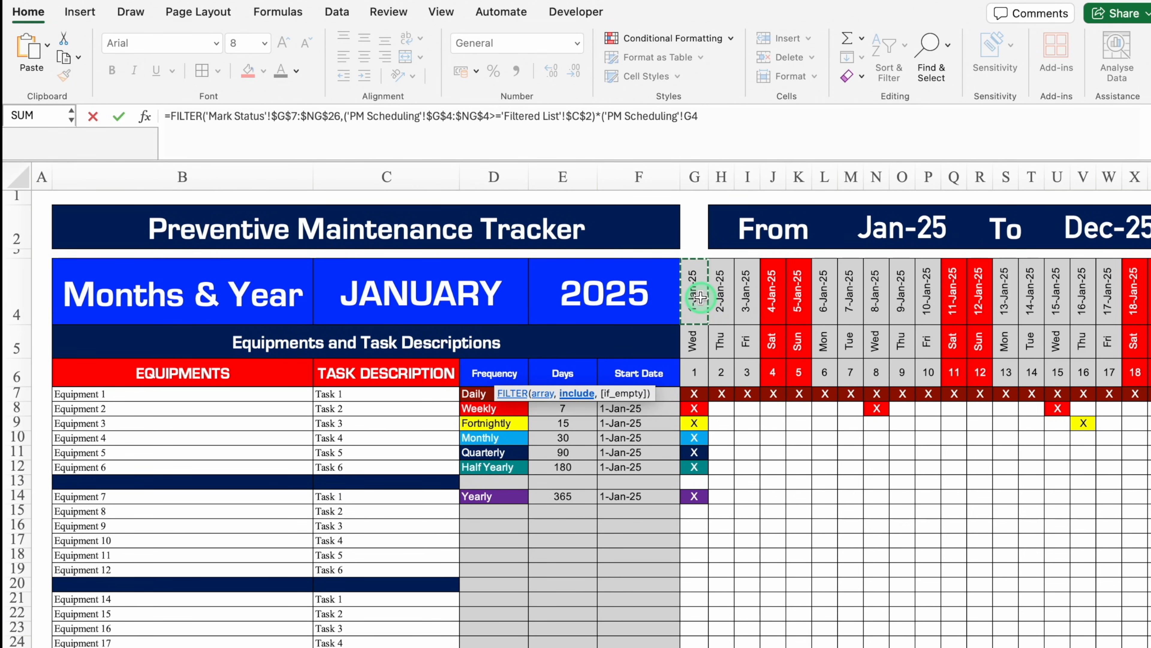
key(ctrl+shift+Right)
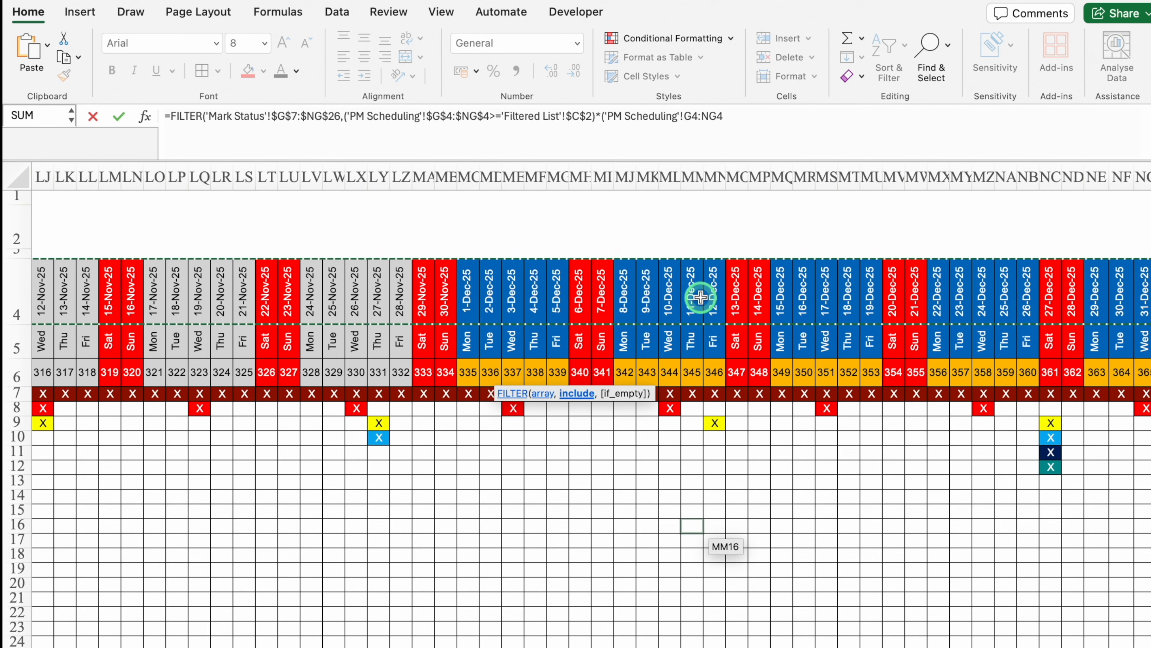
key(F4)
text(<)
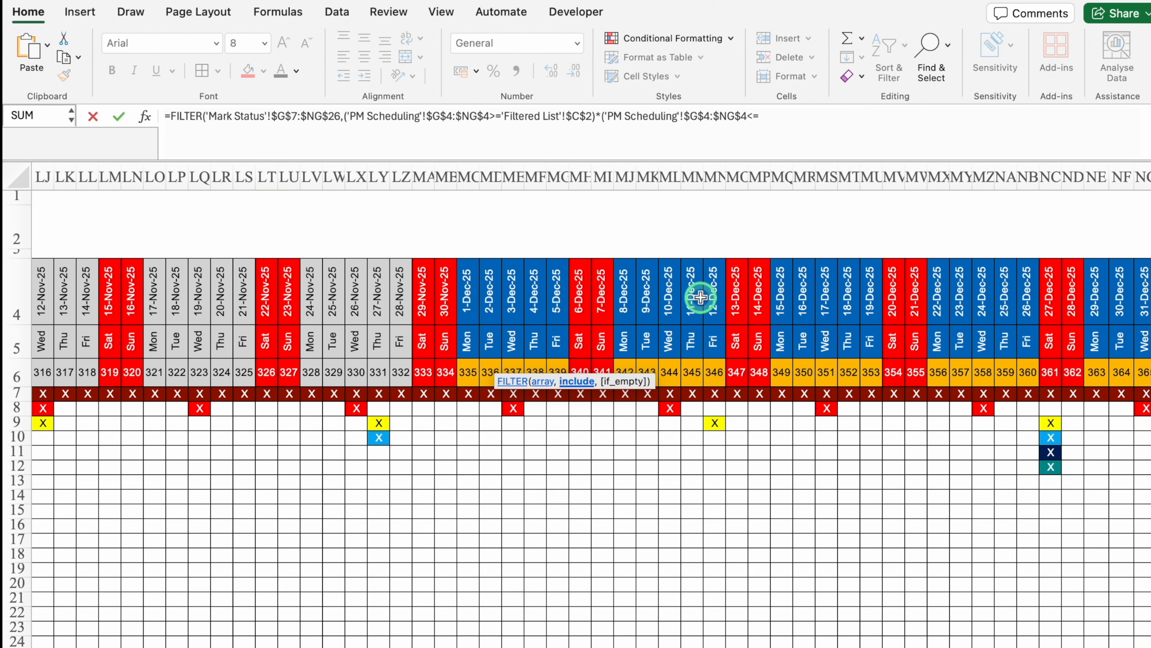
text(=)
Complete the second condition with the end date as the absolute reference 'Filtered List'!$E$2 and close the FILTER function.
click(358, 643)
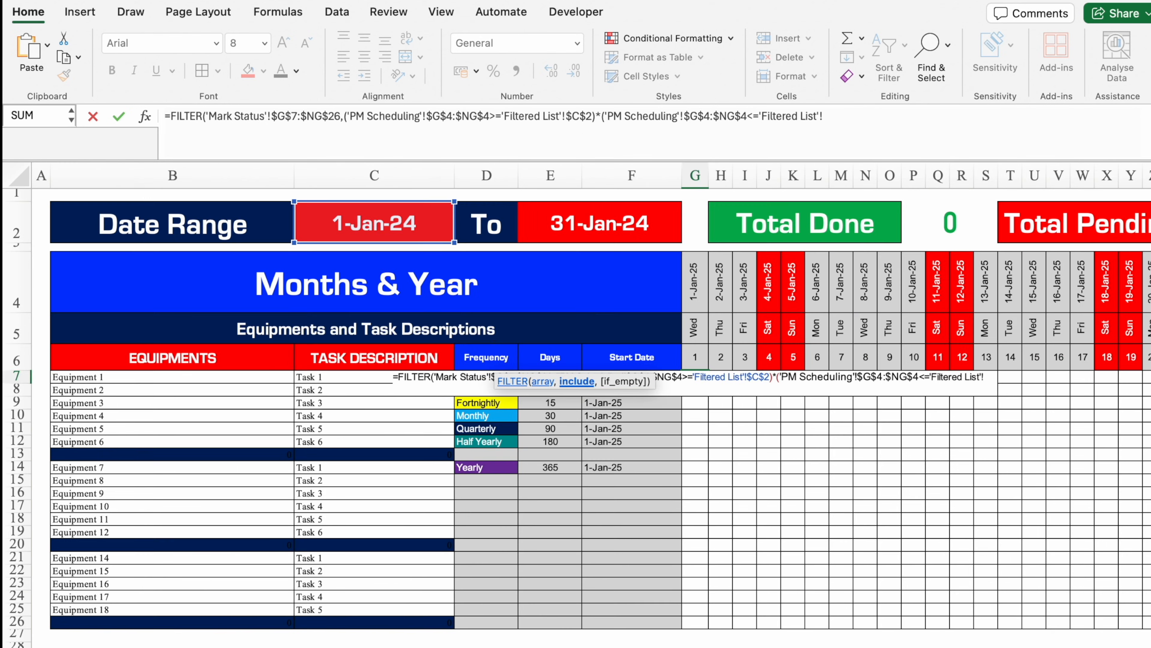
click(594, 223)
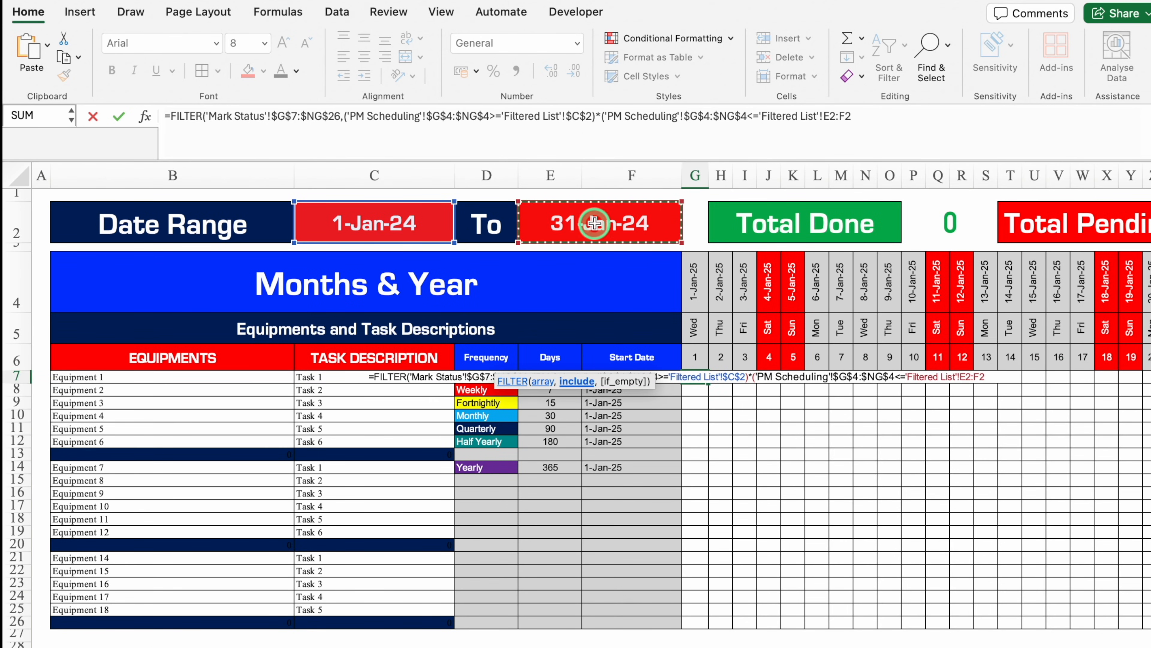
click(864, 117)
key(BackSpace)
key(BackSpace)
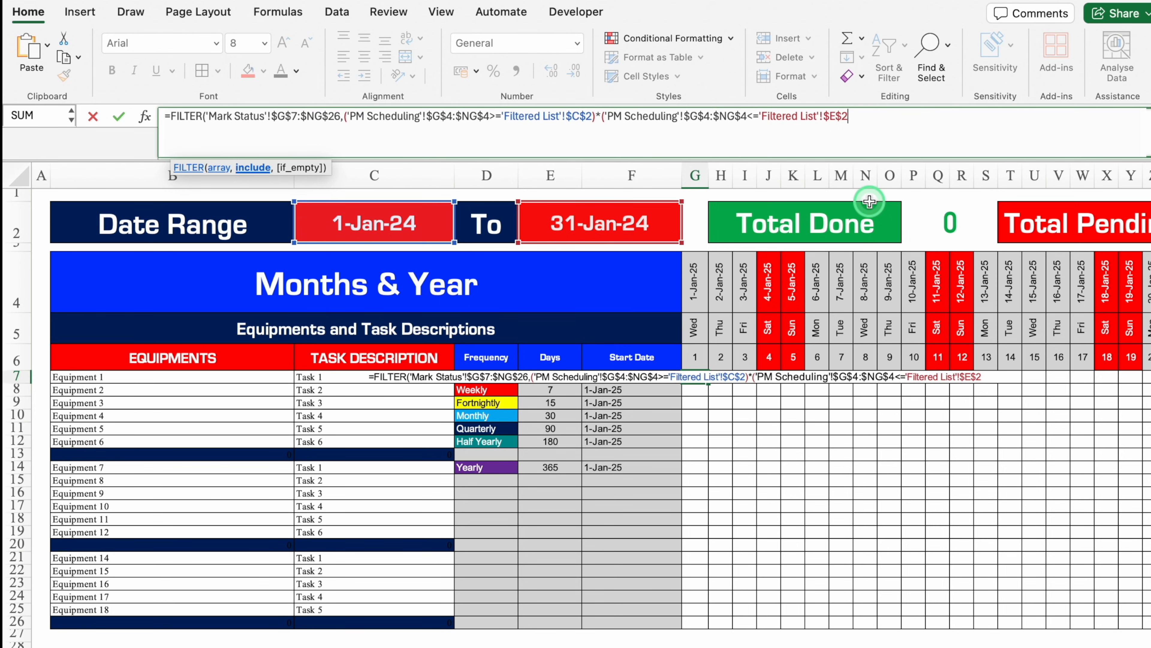
text())
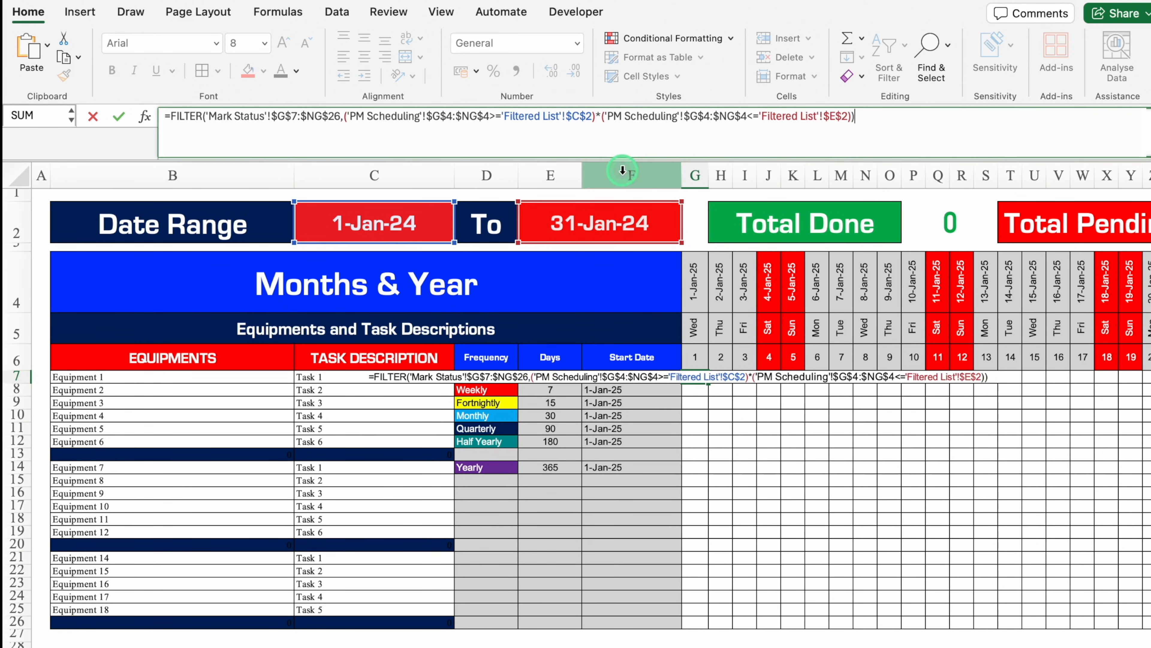
Wrap the FILTER formula in IFERROR with an empty string "" as the error value and enter it in G7.
click(169, 116)
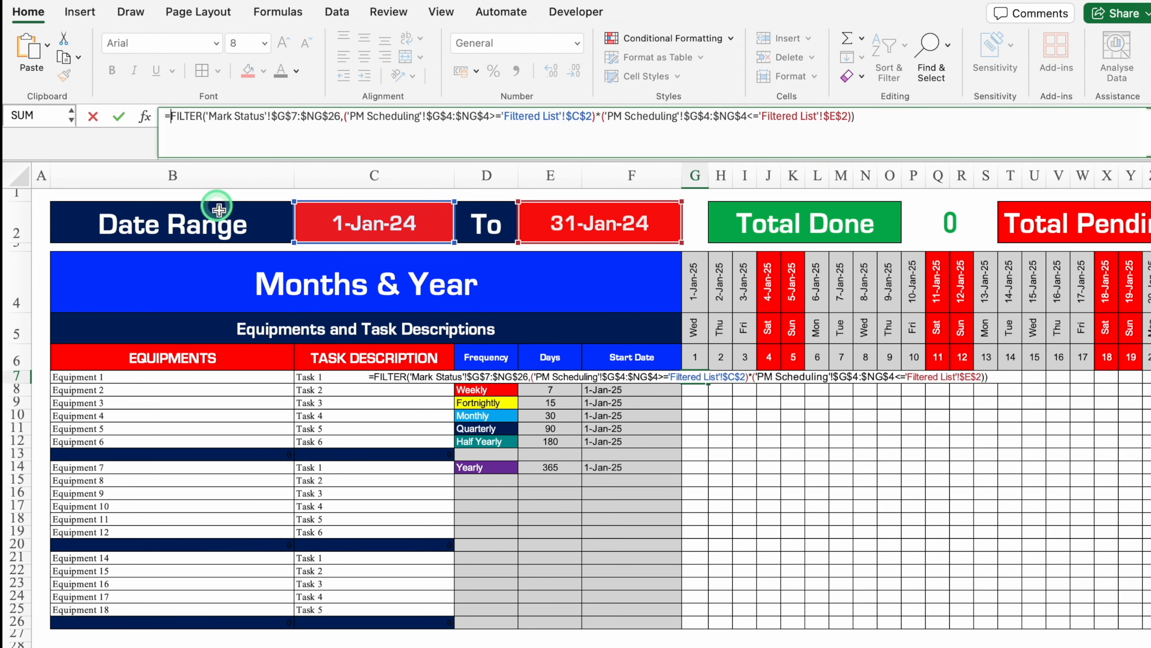
text(IFE)
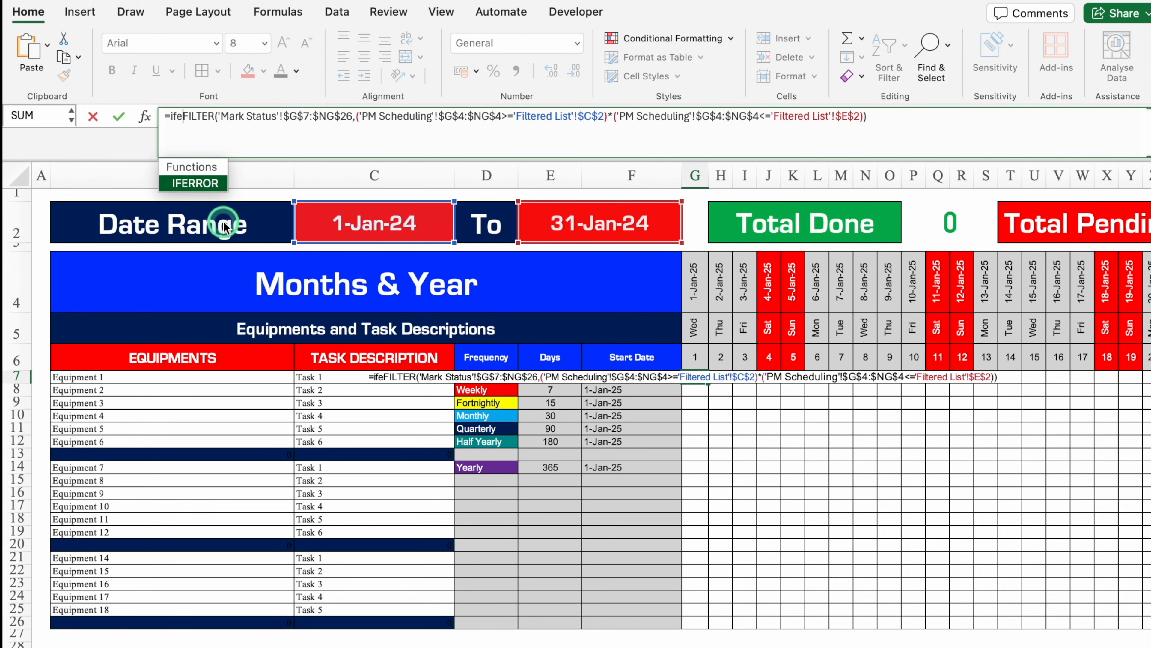
double_click(200, 183)
click(903, 116)
text(,)
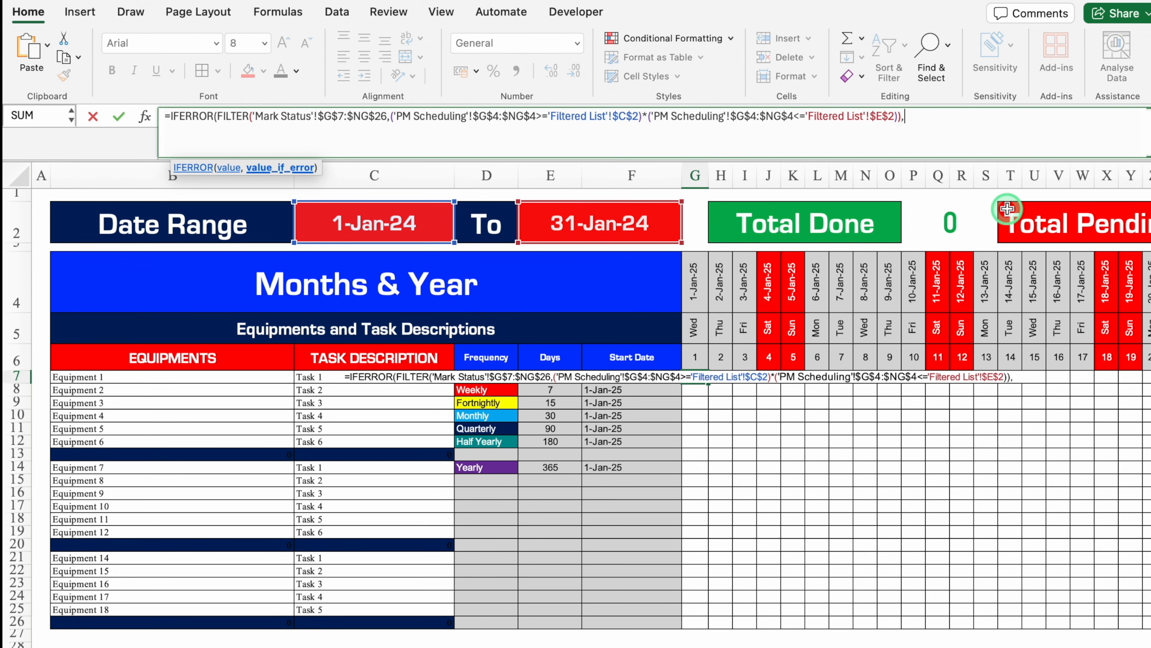
text(""))
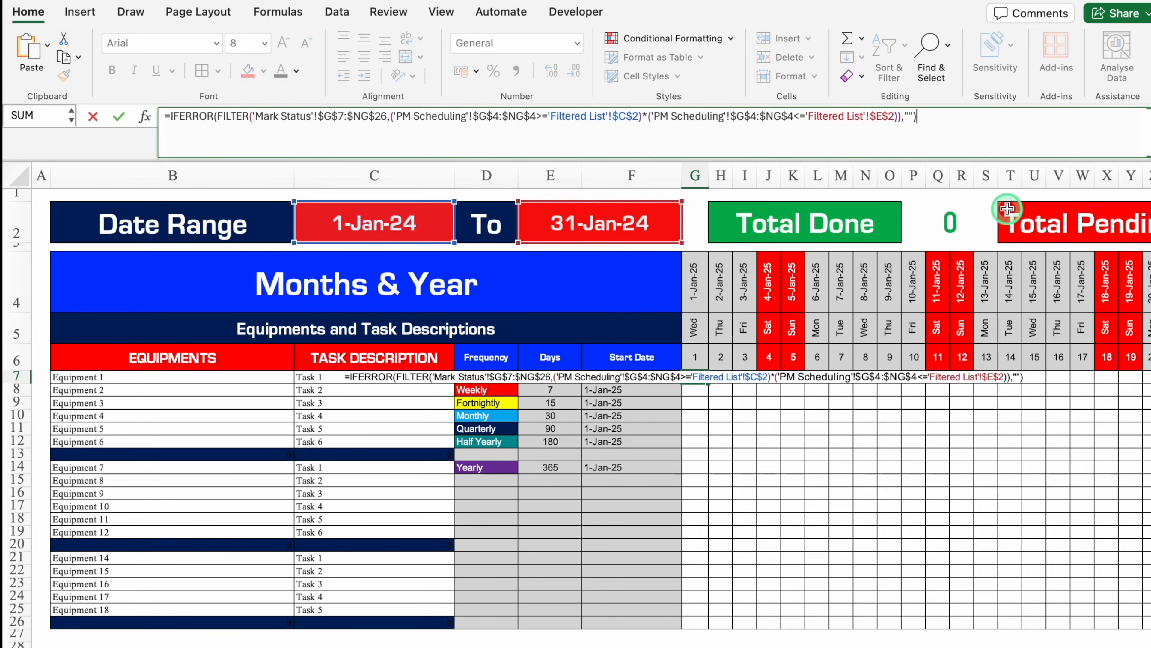
key(Return)
click(983, 247)
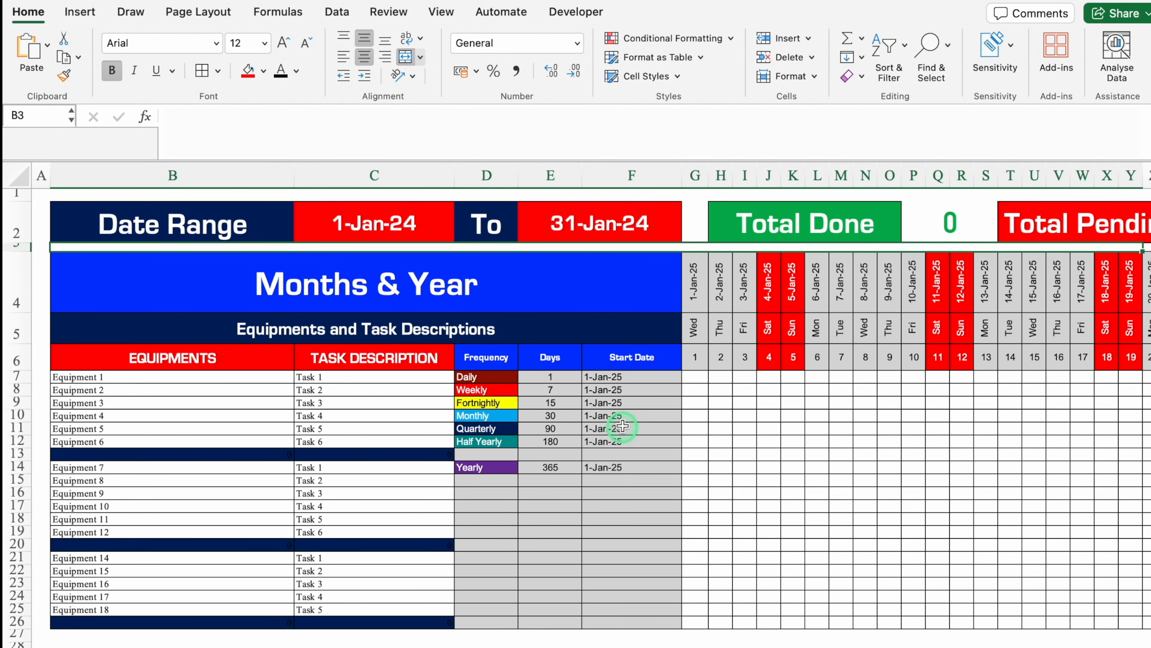
Set the start date in C2 to 01/01/2025 and the end date in E2 to 31/01/2025.
click(394, 229)
click(252, 118)
key(BackSpace)
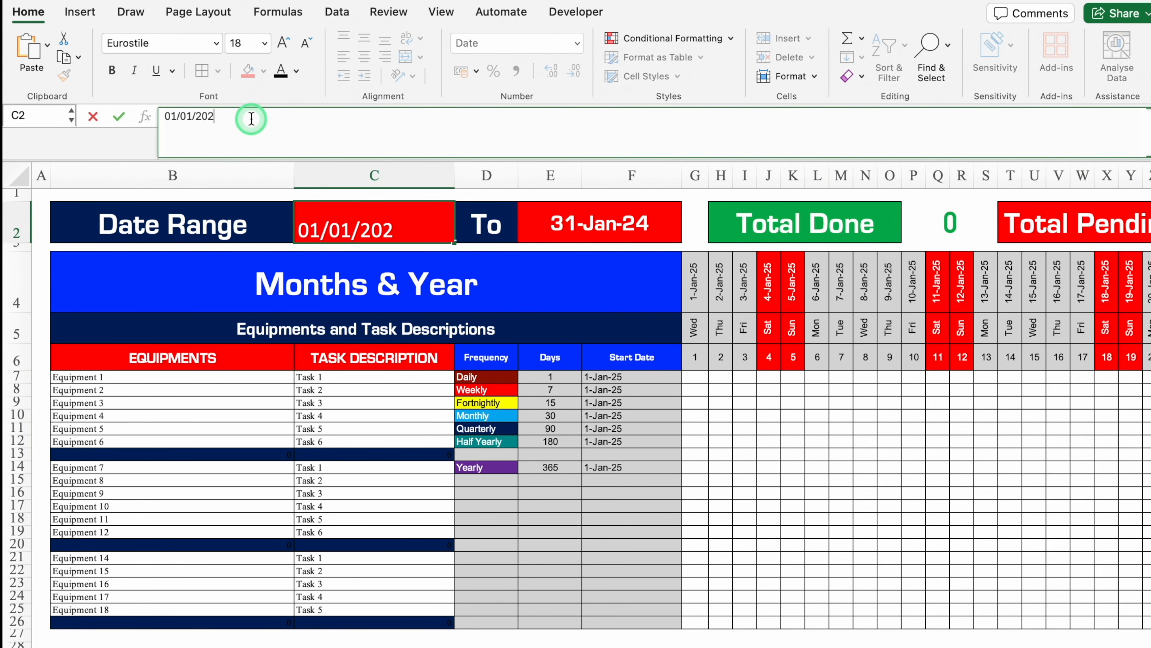
text(5)
key(Return)
click(607, 227)
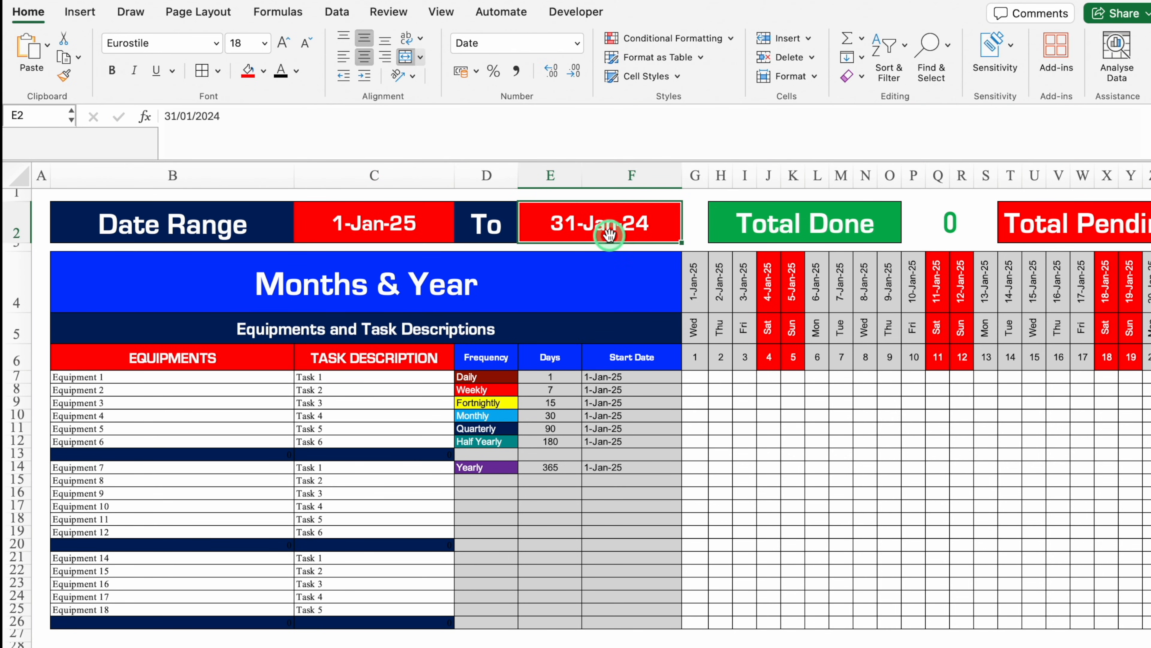
click(319, 122)
key(BackSpace)
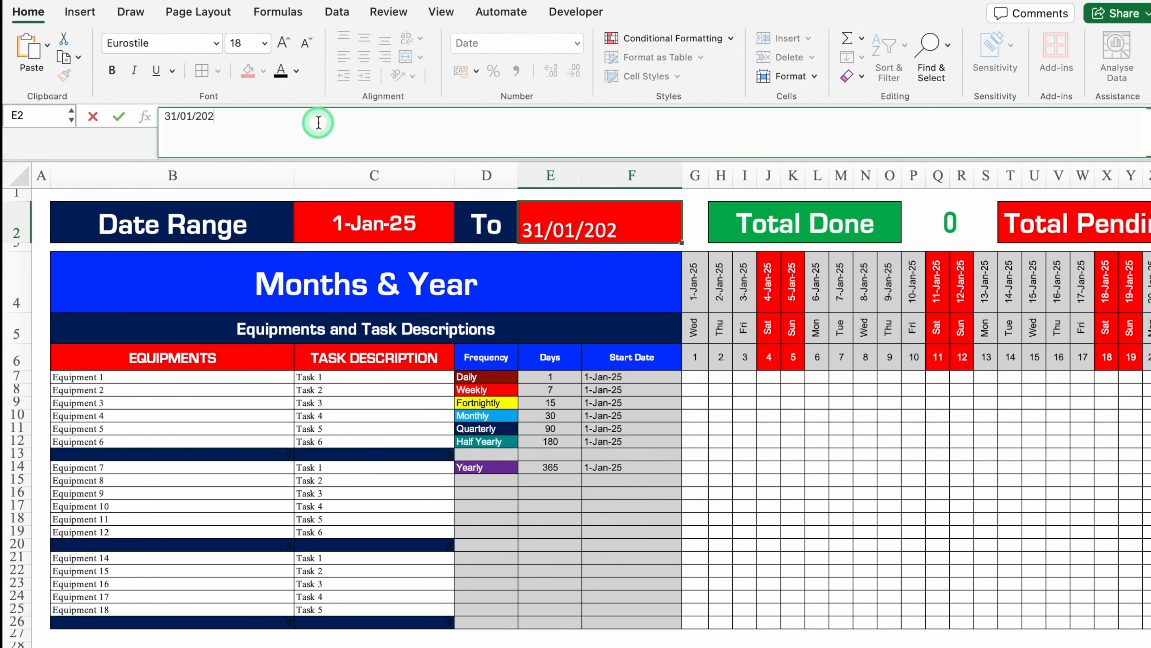
key(Return)
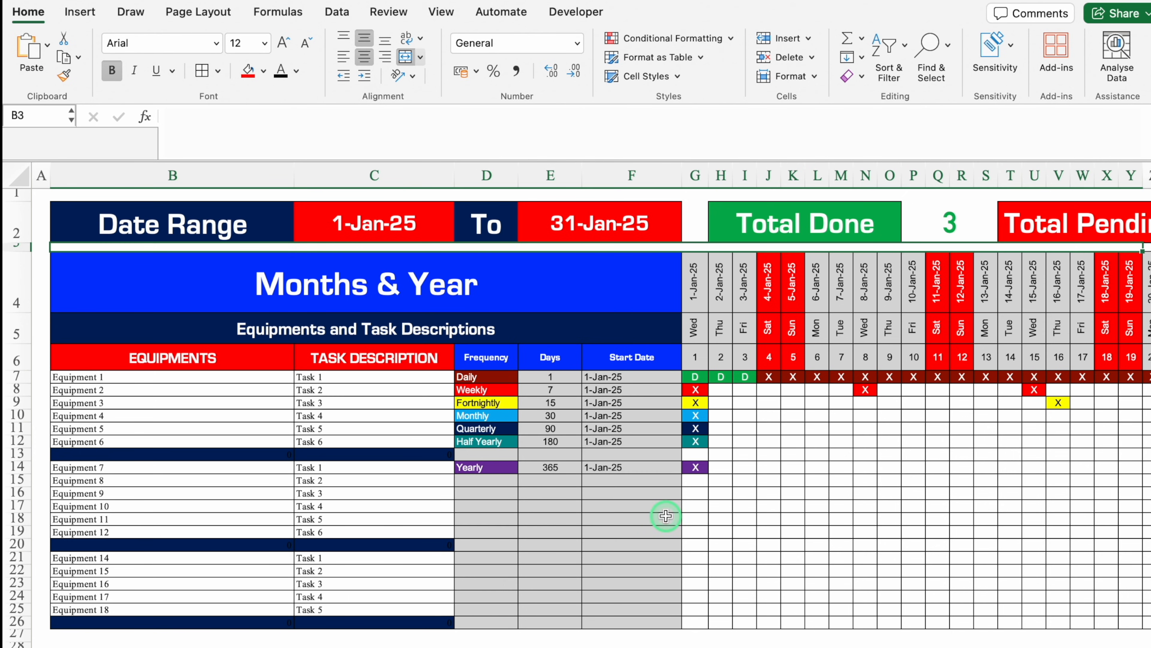
Set the end date in E2 of the Filtered List sheet to 15/01/2025.
scroll(43, 641, right, 20)
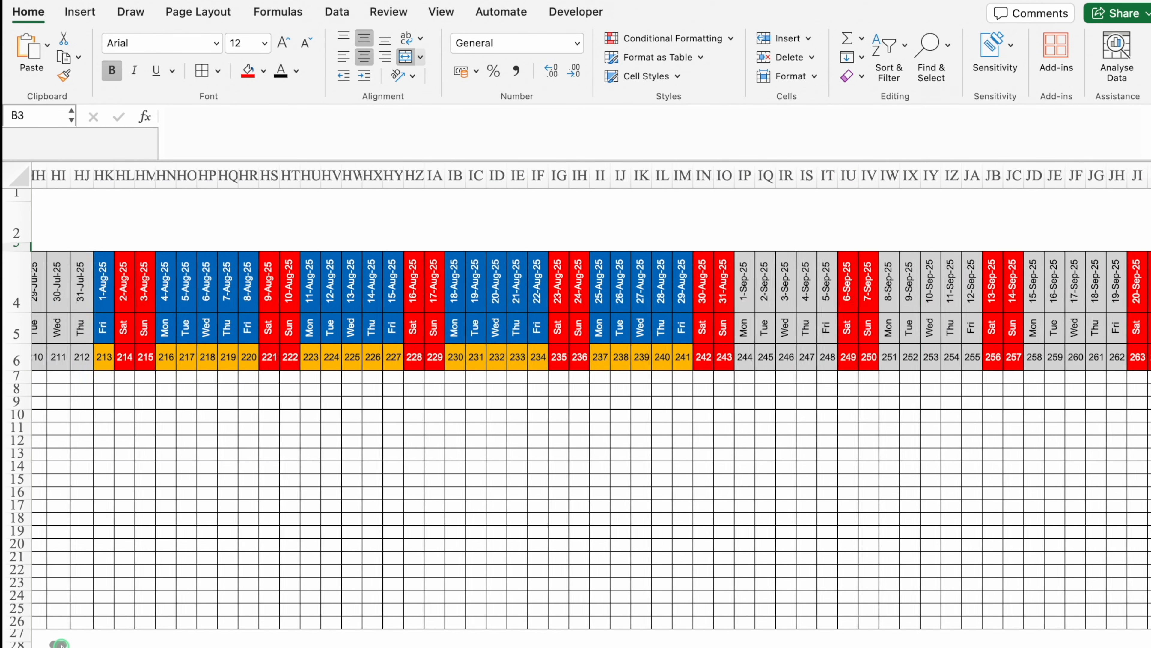
drag(60, 643, 39, 643)
click(510, 217)
click(179, 117)
key(BackSpace)
key(BackSpace)
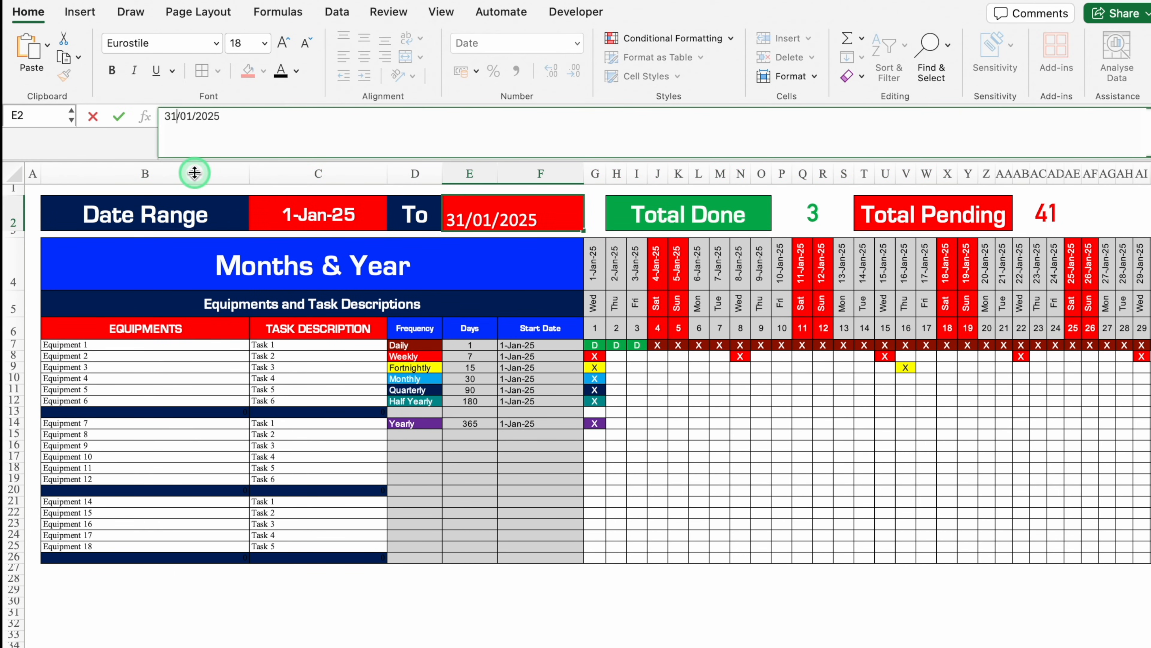
text(15)
key(Return)
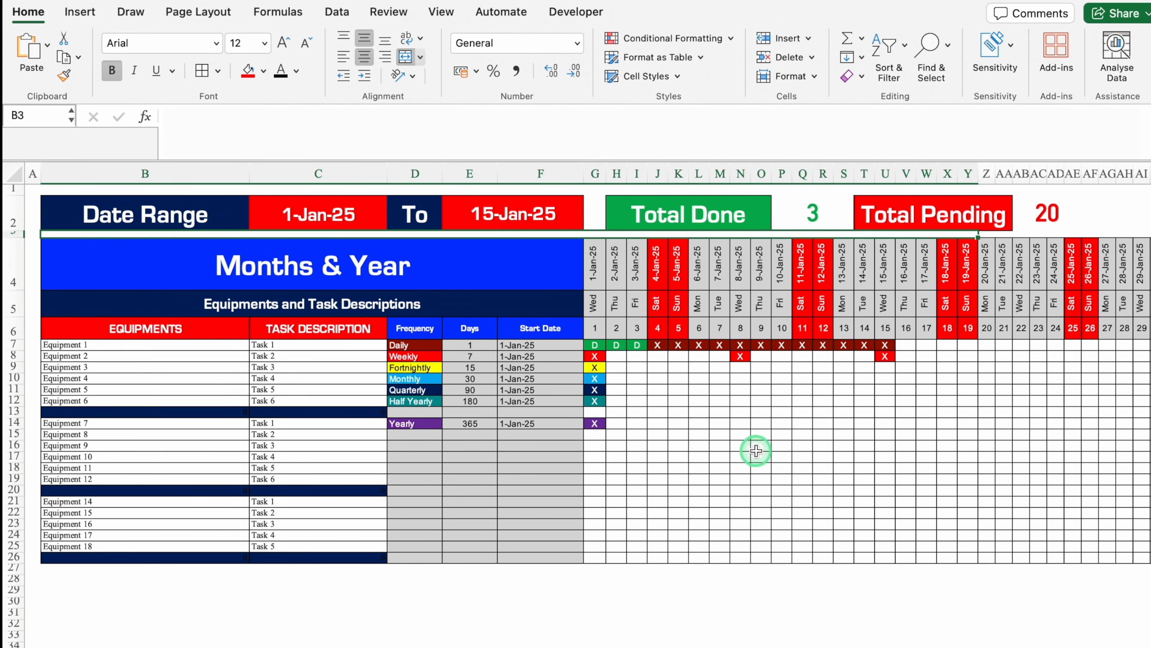